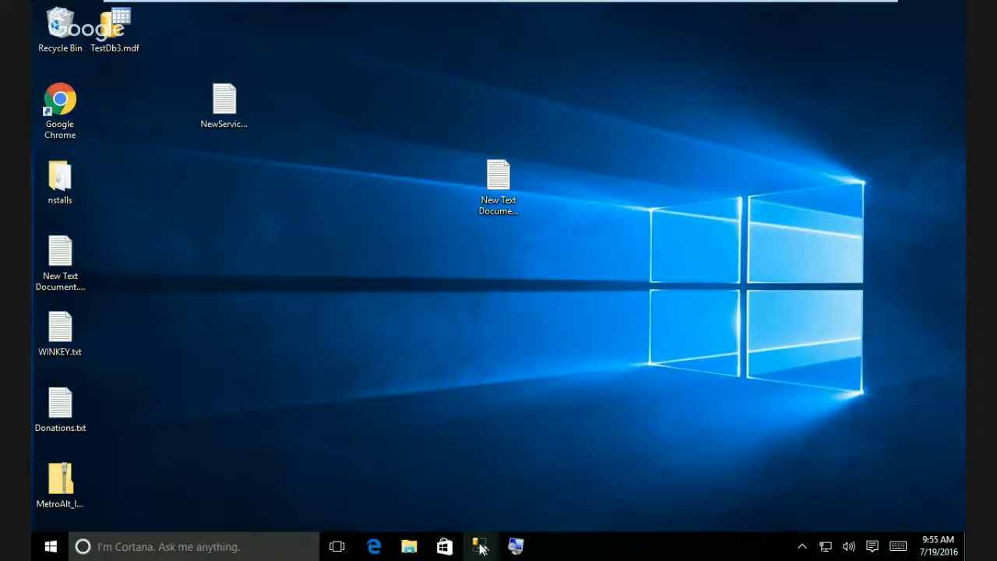
Launch SQL Server Management Studio and connect to the local server using Windows Authentication.
{"action": "left_click", "coordinate": [480, 548]}
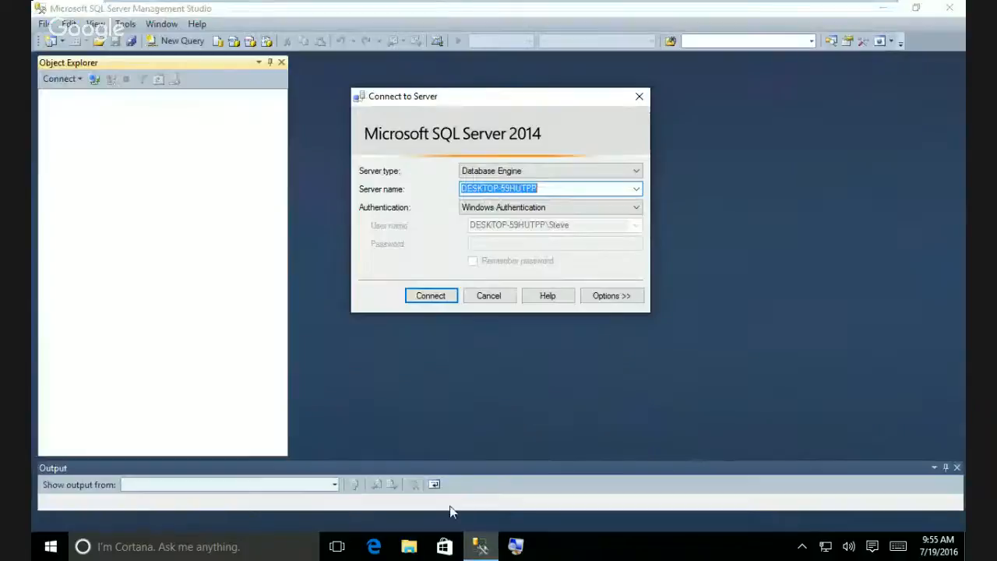
{"action": "left_click", "coordinate": [431, 296]}
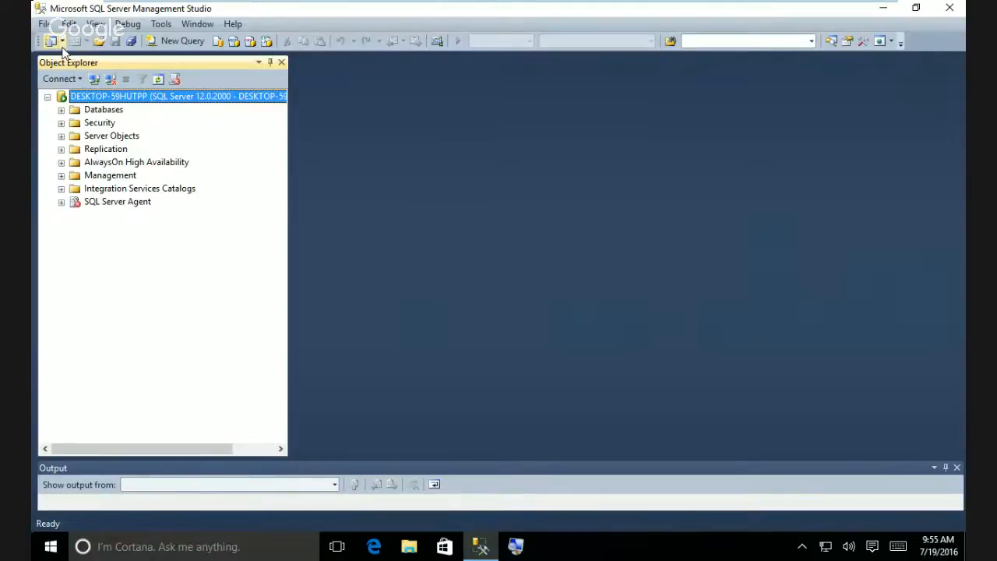
Expand Databases > Community_Assist > Views in Object Explorer, then minimize Management Studio.
{"action": "left_click", "coordinate": [61, 110]}
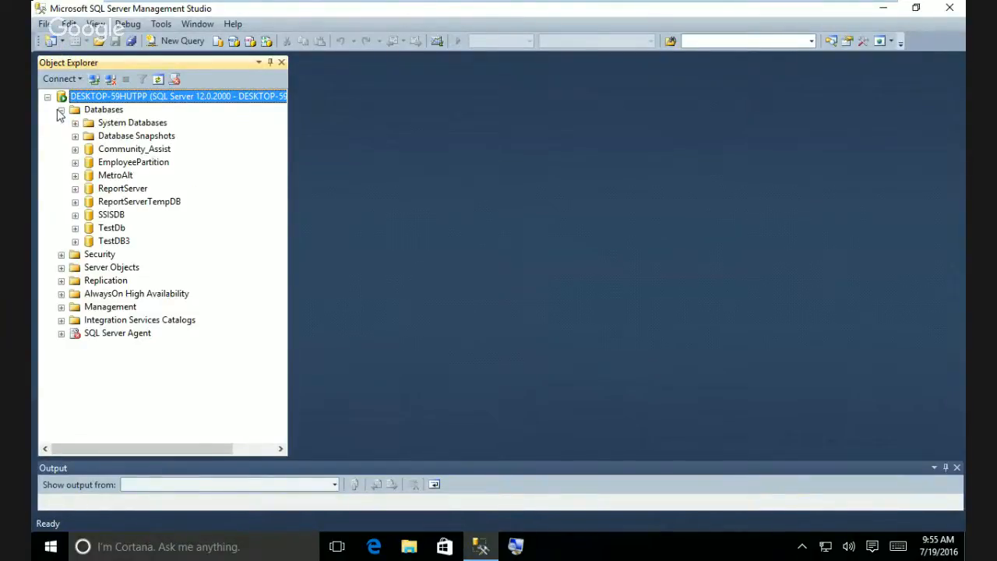
{"action": "left_click", "coordinate": [75, 149]}
{"action": "left_click", "coordinate": [88, 189]}
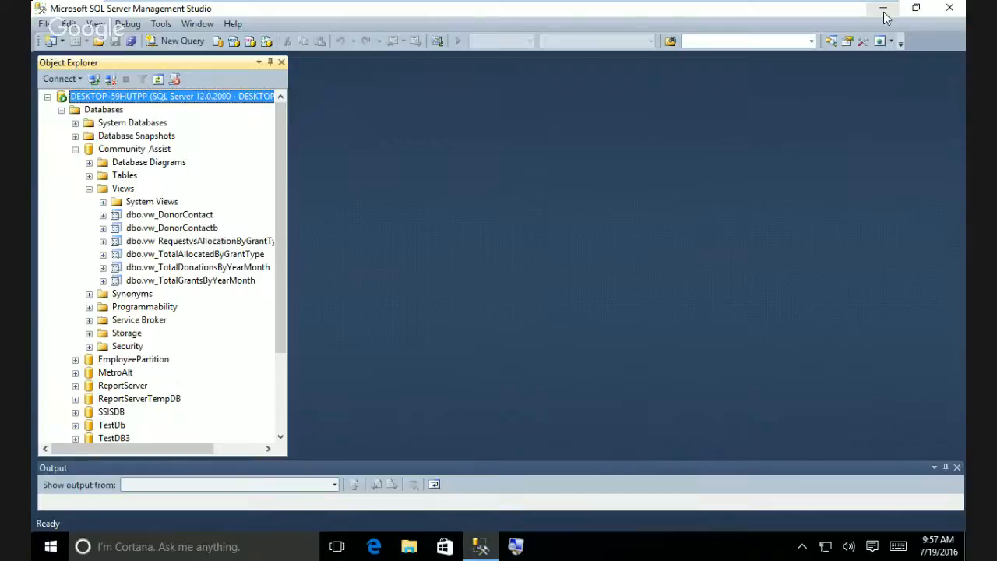
{"action": "left_click", "coordinate": [883, 16]}
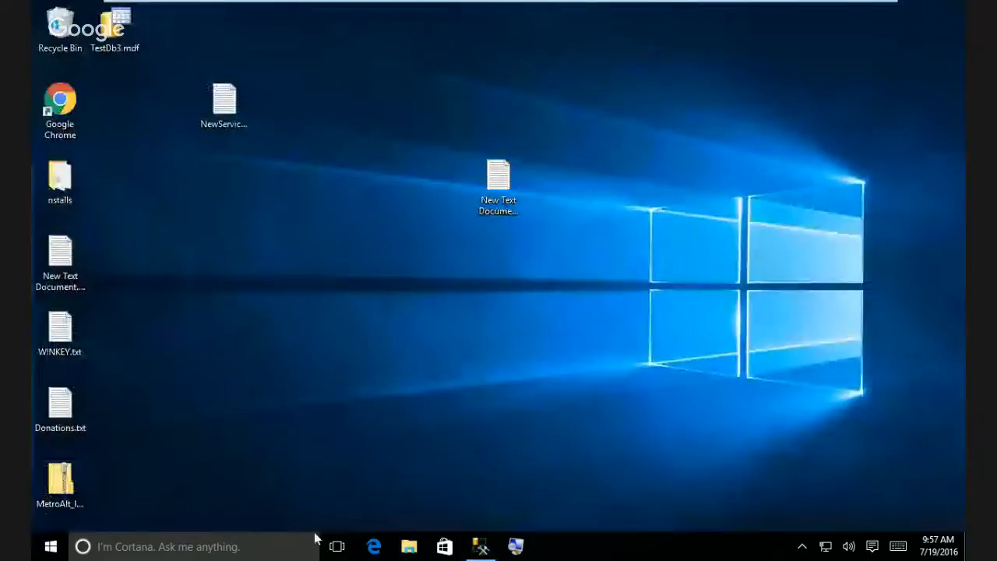
Run Visual Studio 2015 as administrator from its Start menu entry's More options.
{"action": "left_click", "coordinate": [49, 547]}
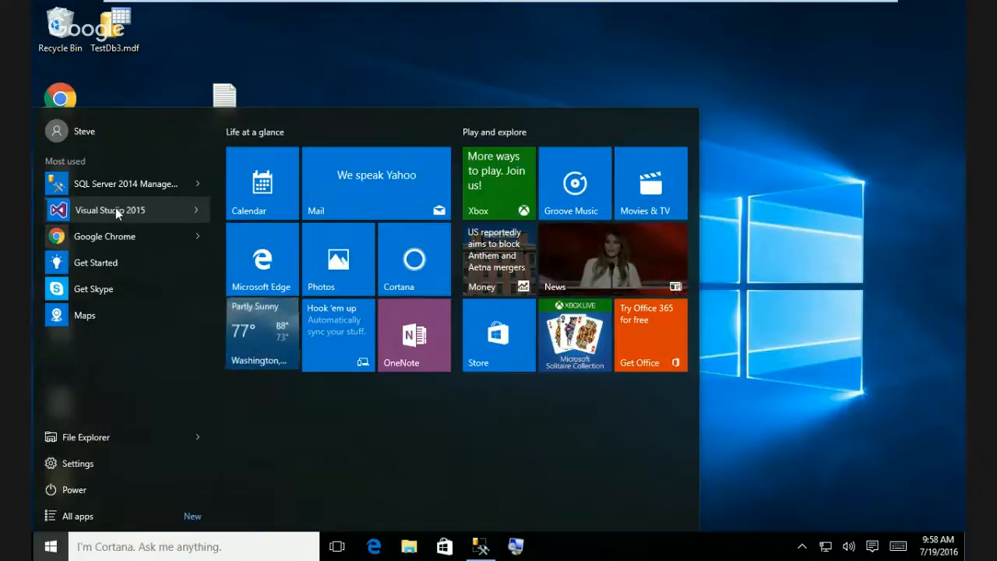
{"action": "right_click", "coordinate": [115, 208]}
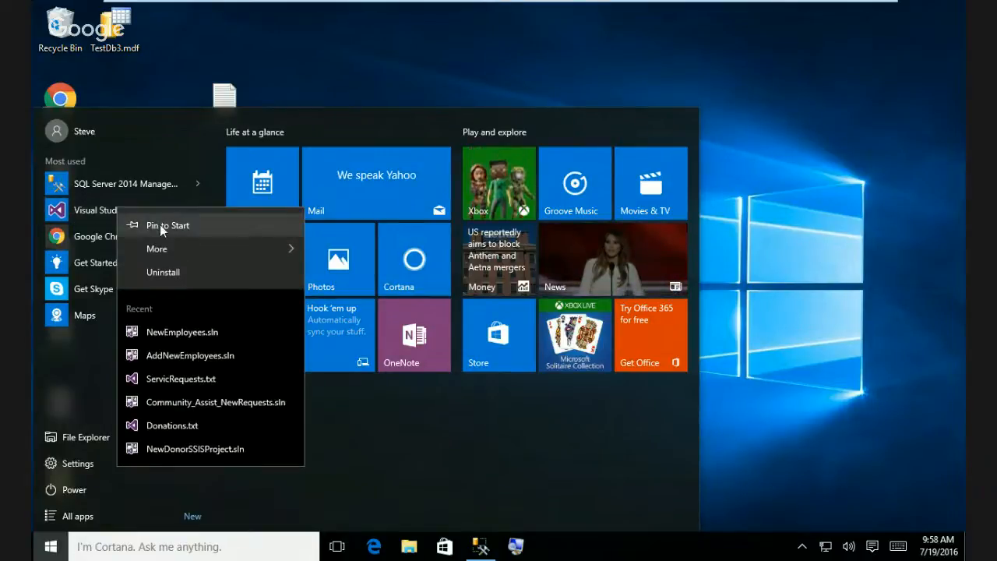
{"action": "mouse_move", "coordinate": [168, 250]}
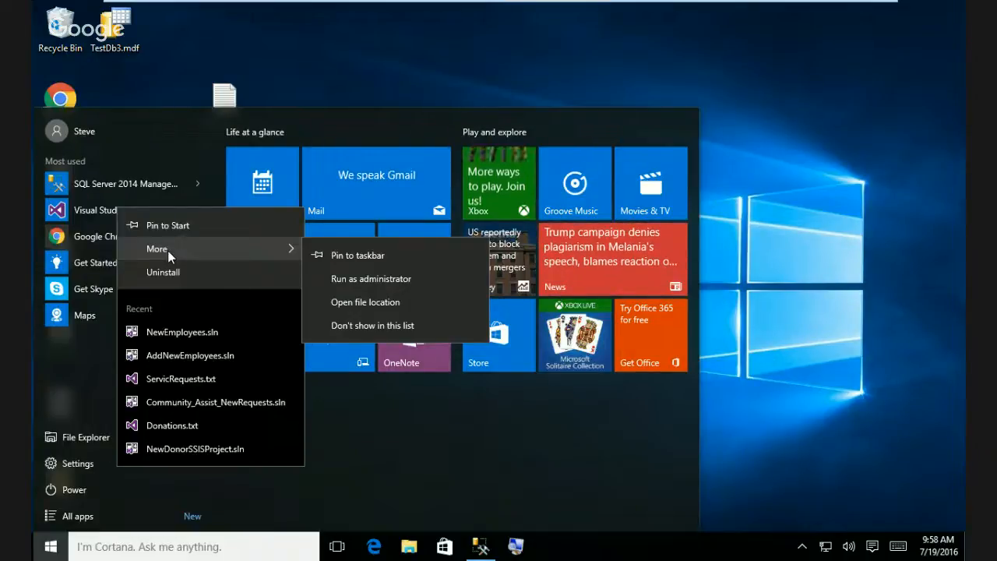
{"action": "left_click", "coordinate": [358, 279]}
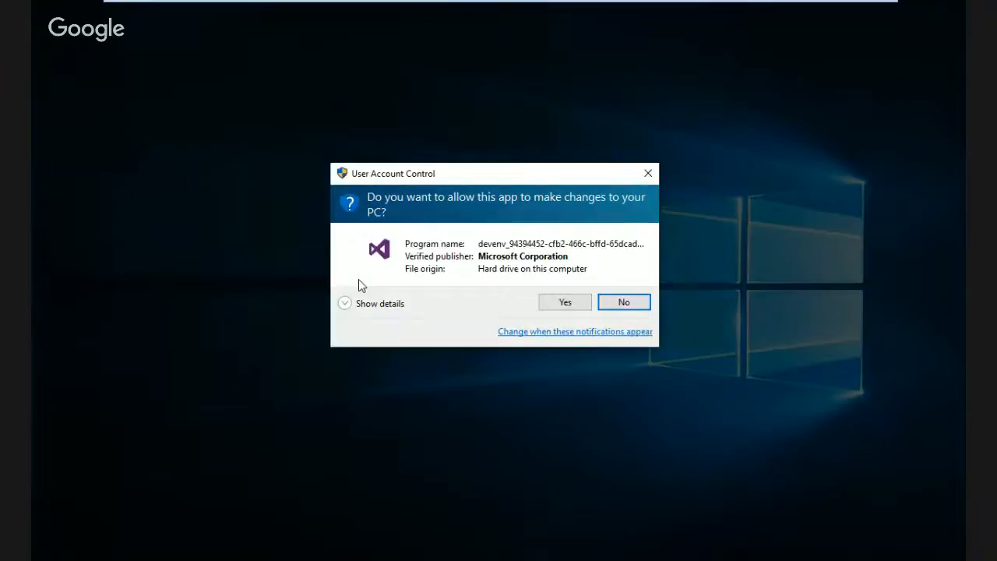
Approve the User Account Control prompt so Visual Studio loads its Start Page.
{"action": "left_click", "coordinate": [562, 302]}
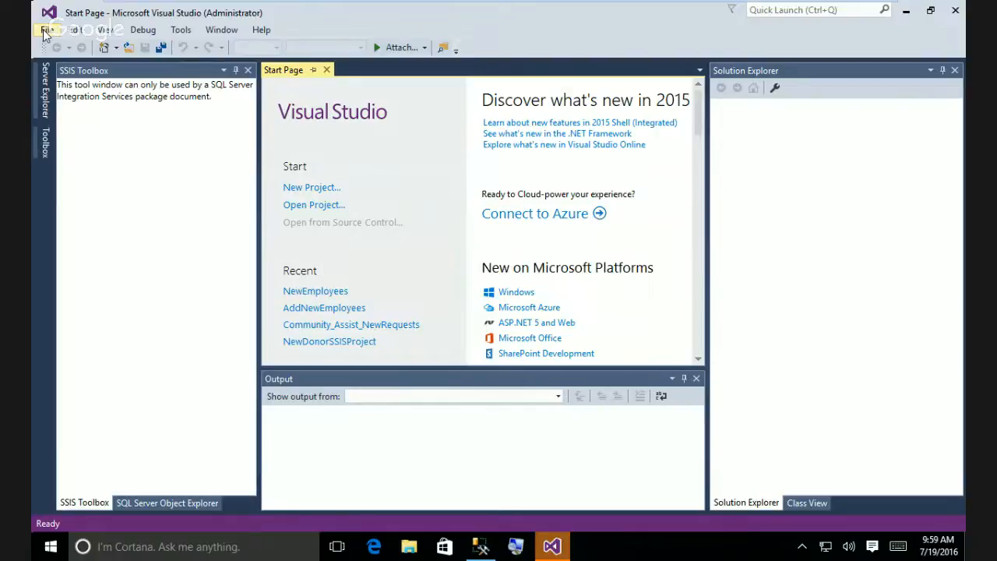
Open the New Project dialog via File > New > Project.
{"action": "left_click", "coordinate": [44, 31]}
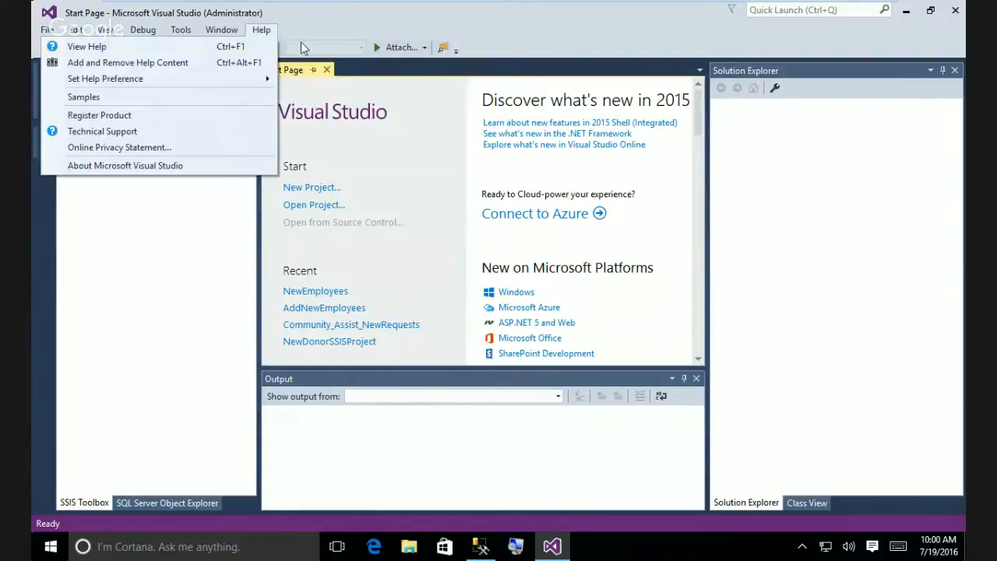
{"action": "mouse_move", "coordinate": [66, 48]}
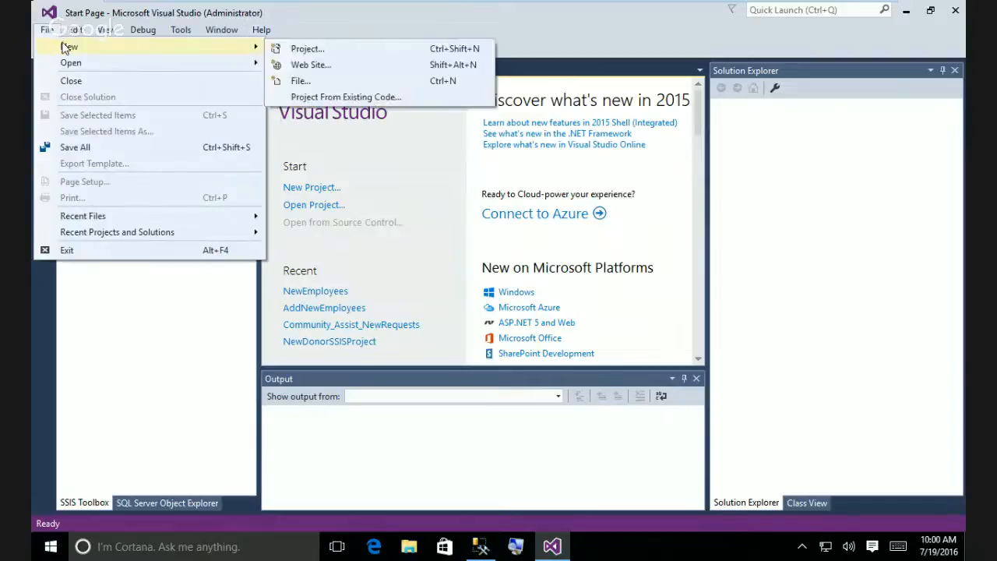
{"action": "left_click", "coordinate": [310, 48]}
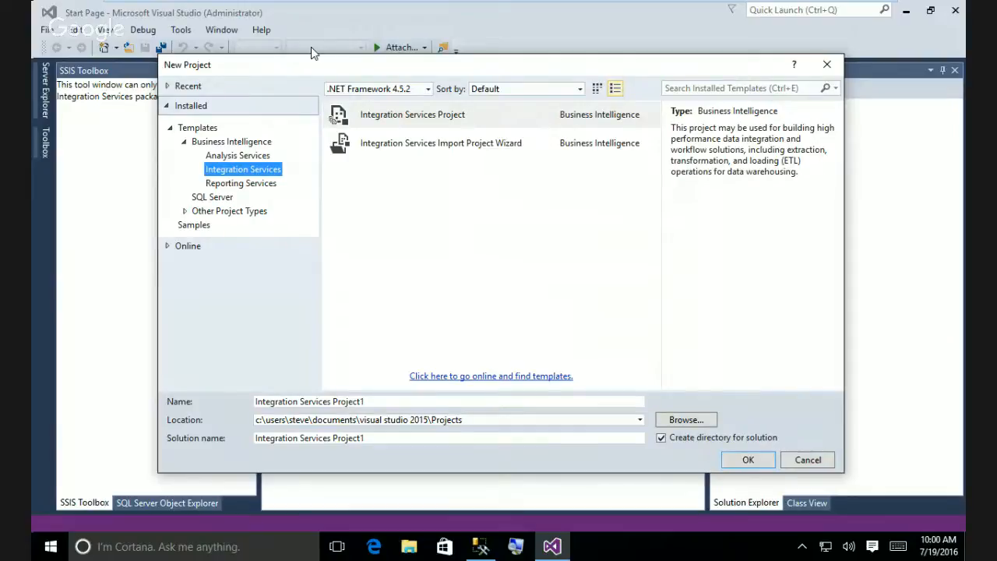
Create a Report Server Project Wizard project named 'Community_AssistReports'.
{"action": "left_click", "coordinate": [262, 185]}
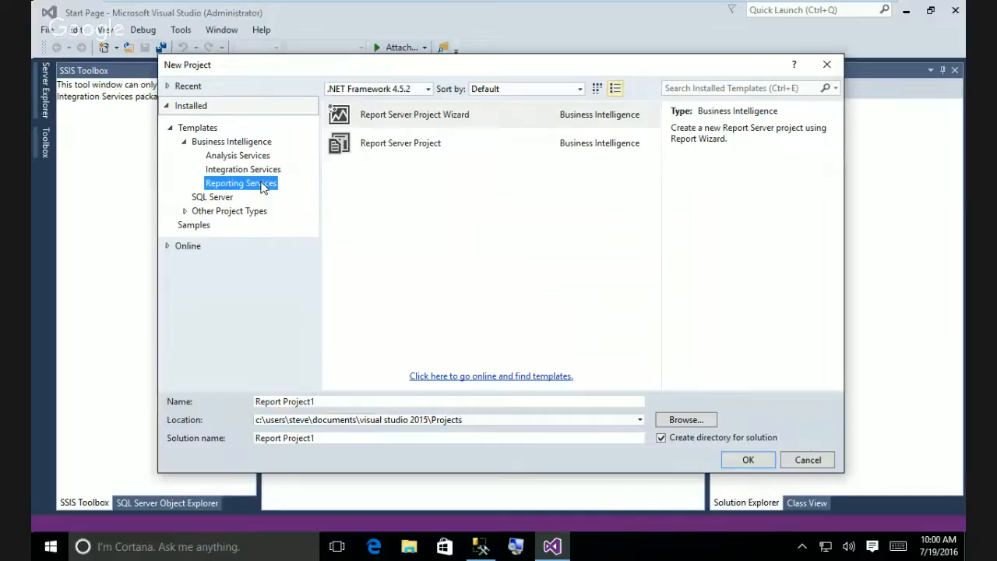
{"action": "left_click", "coordinate": [321, 401]}
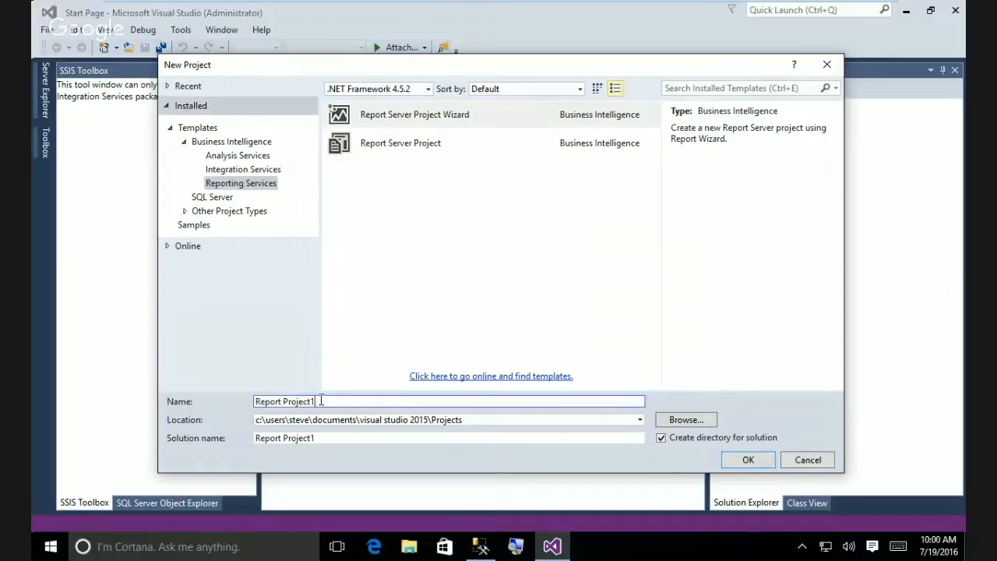
{"action": "left_click_drag", "start_coordinate": [321, 401], "coordinate": [255, 401]}
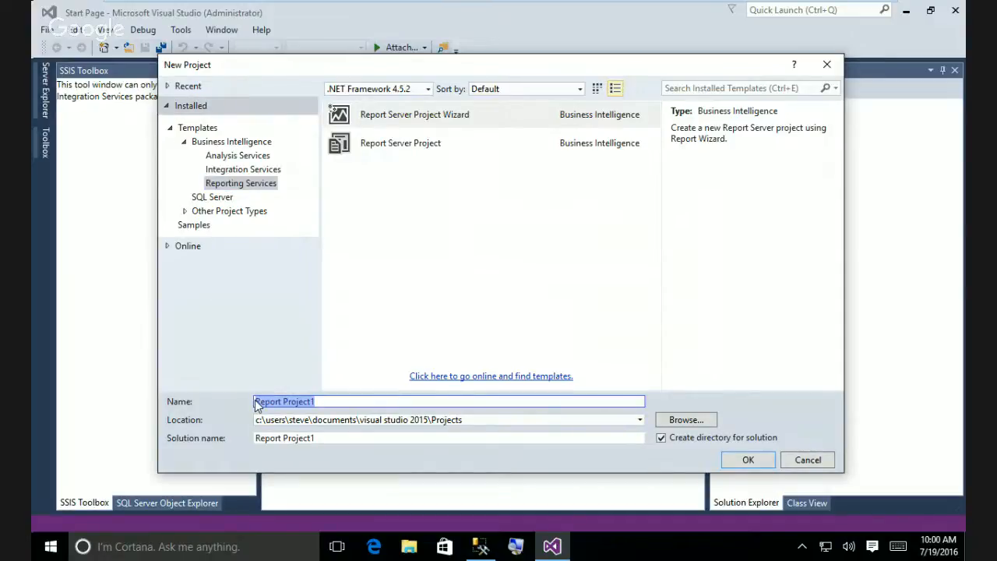
{"action": "key", "text": "BackSpace"}
{"action": "type", "text": "Commun"}
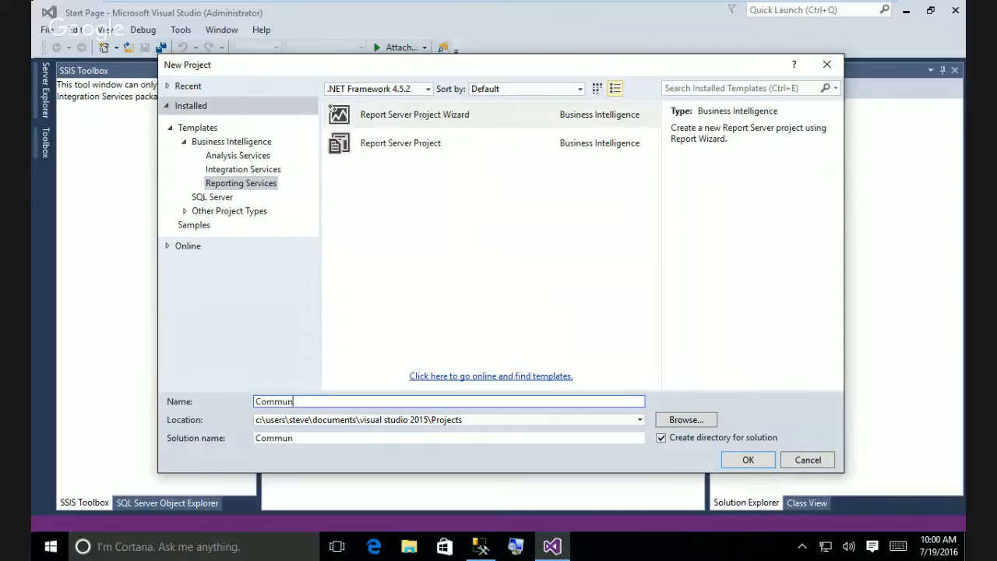
{"action": "type", "text": "ity_Assist"}
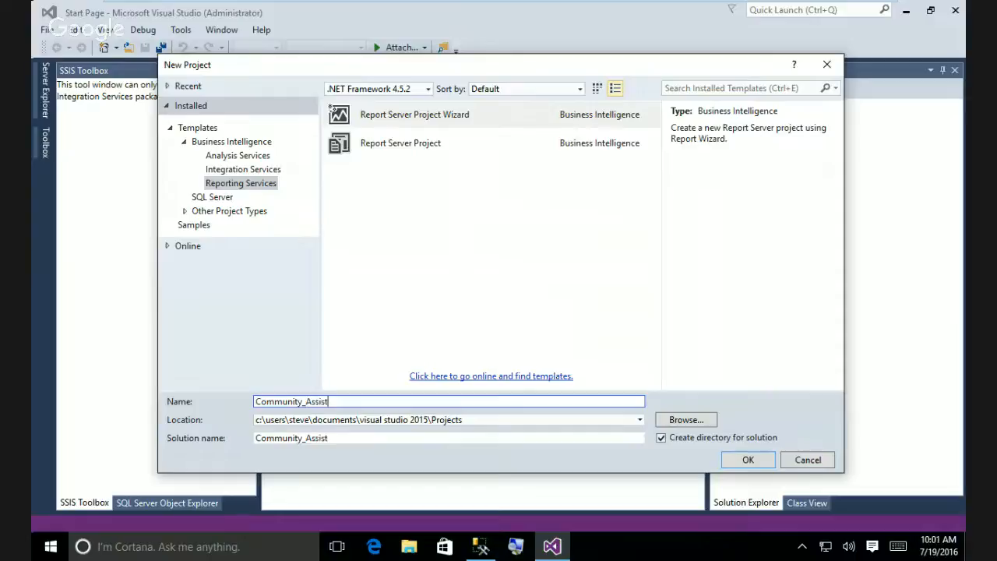
{"action": "type", "text": "Reports"}
{"action": "left_click", "coordinate": [755, 462]}
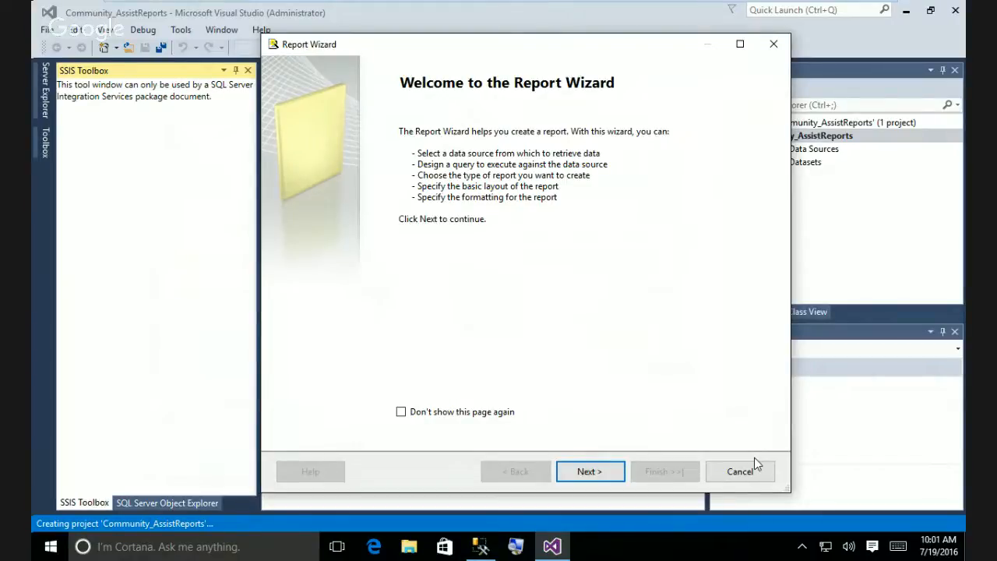
Move past the Report Wizard welcome page to the Select the Data Source page.
{"action": "left_click", "coordinate": [607, 476]}
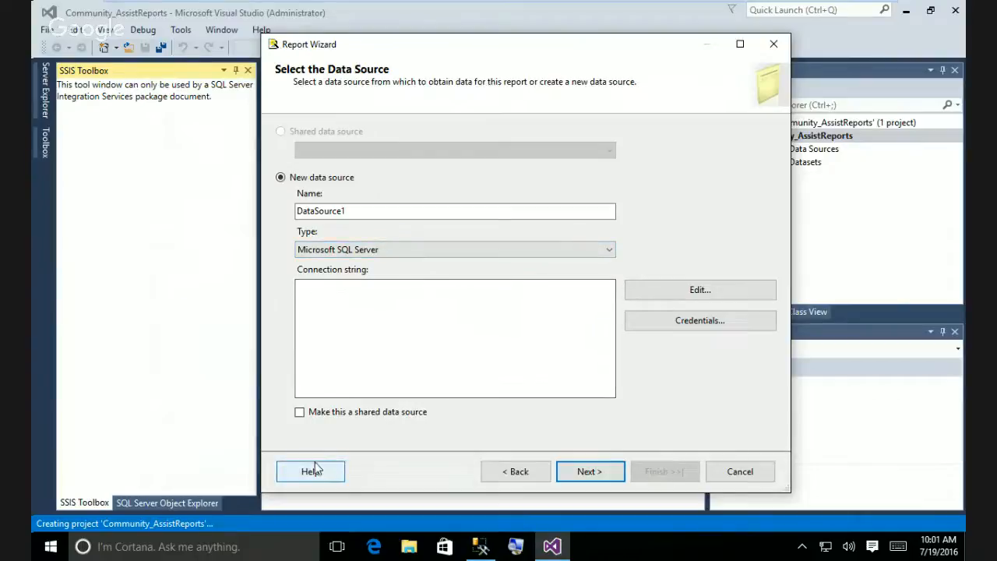
Mark the new Microsoft SQL Server data source DataSource1 as a shared data source.
{"action": "left_click", "coordinate": [301, 413]}
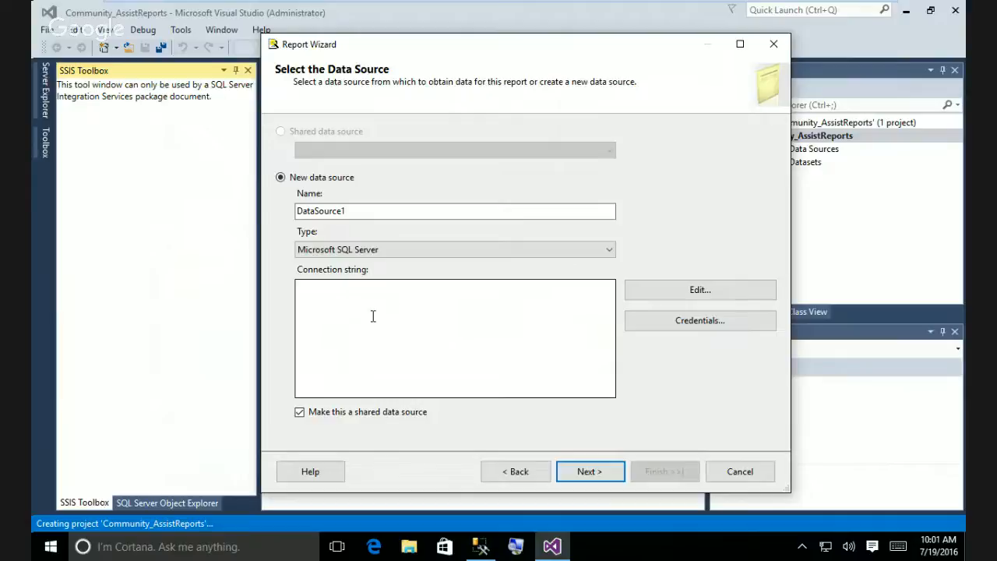
Point the connection at server localhost, database Community_Assist, and confirm the test connection succeeds.
{"action": "left_click", "coordinate": [676, 291]}
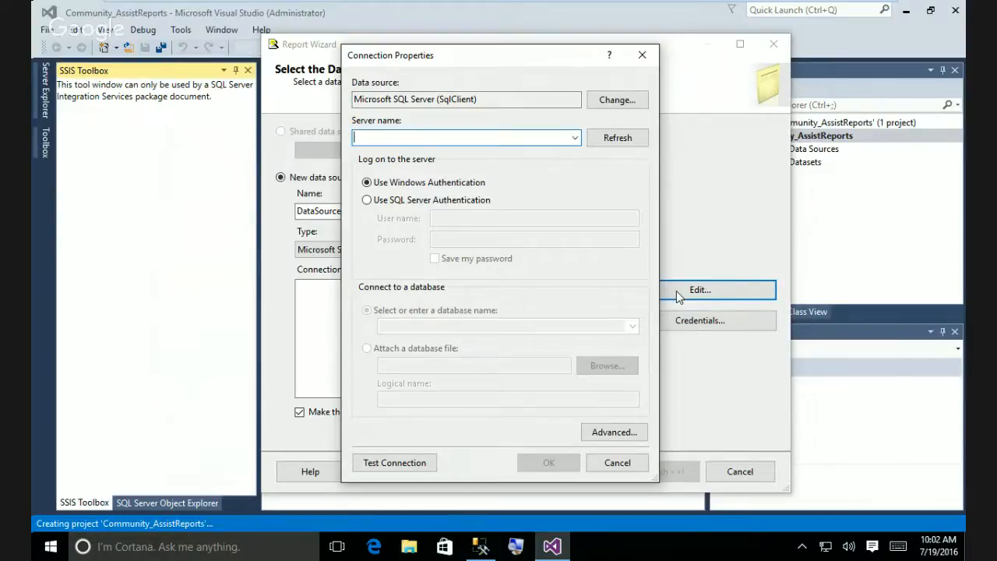
{"action": "type", "text": "loc"}
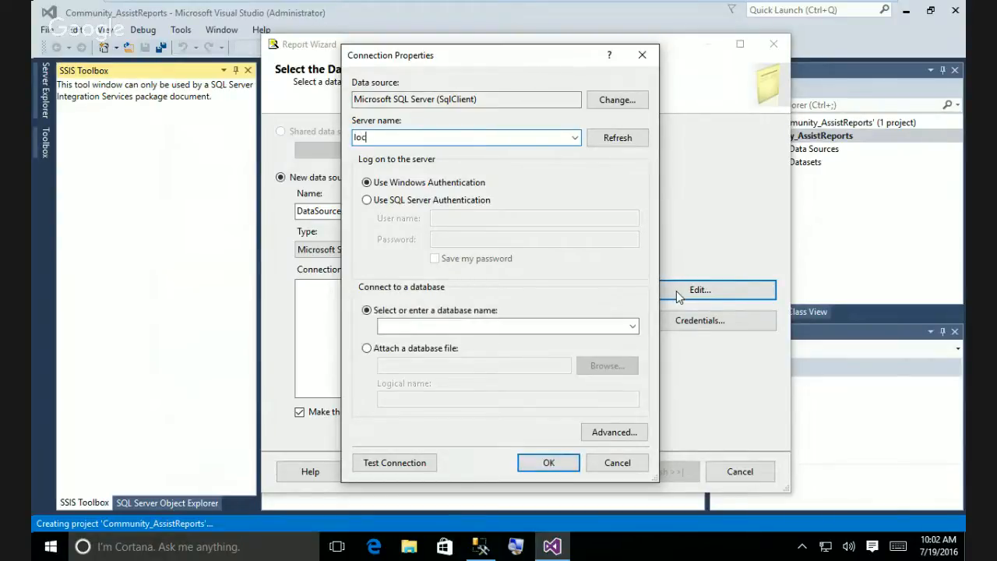
{"action": "type", "text": "alhost"}
{"action": "left_click", "coordinate": [633, 327]}
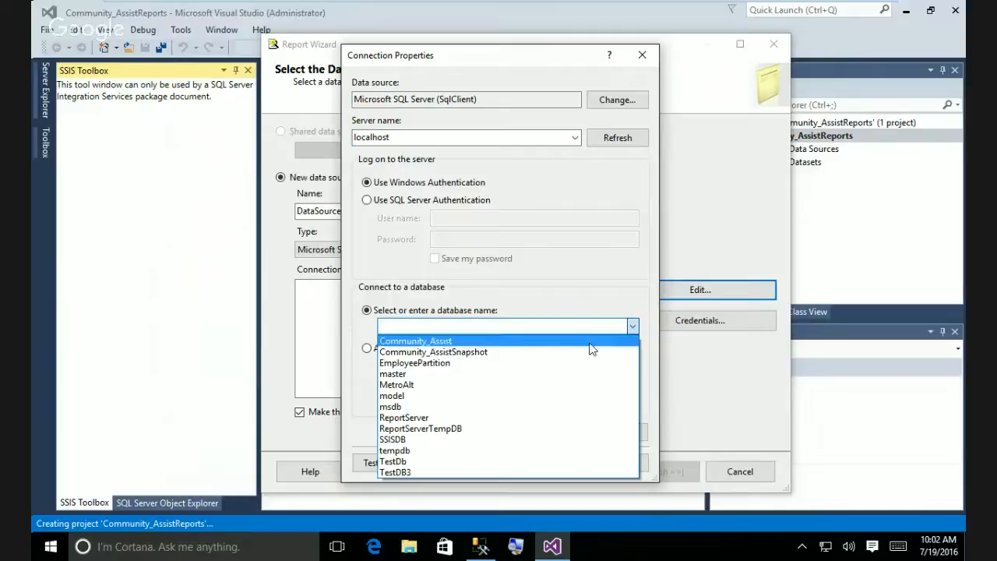
{"action": "left_click", "coordinate": [543, 340]}
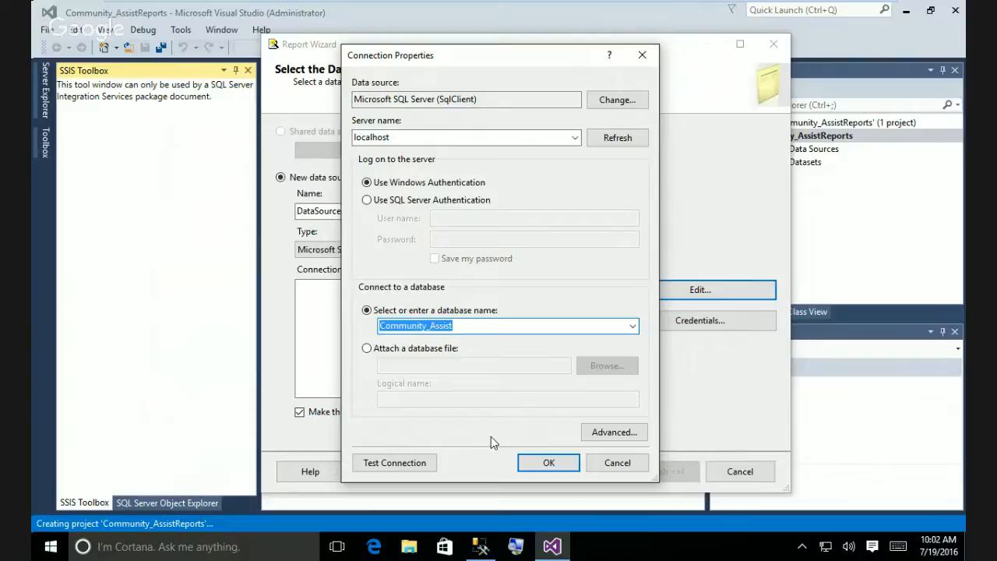
{"action": "left_click", "coordinate": [369, 466]}
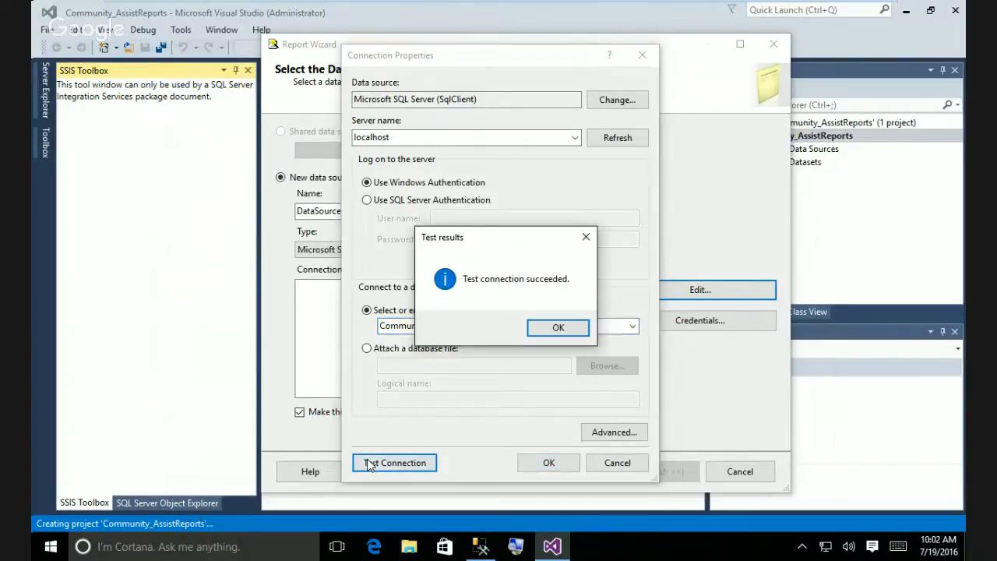
{"action": "left_click", "coordinate": [559, 326]}
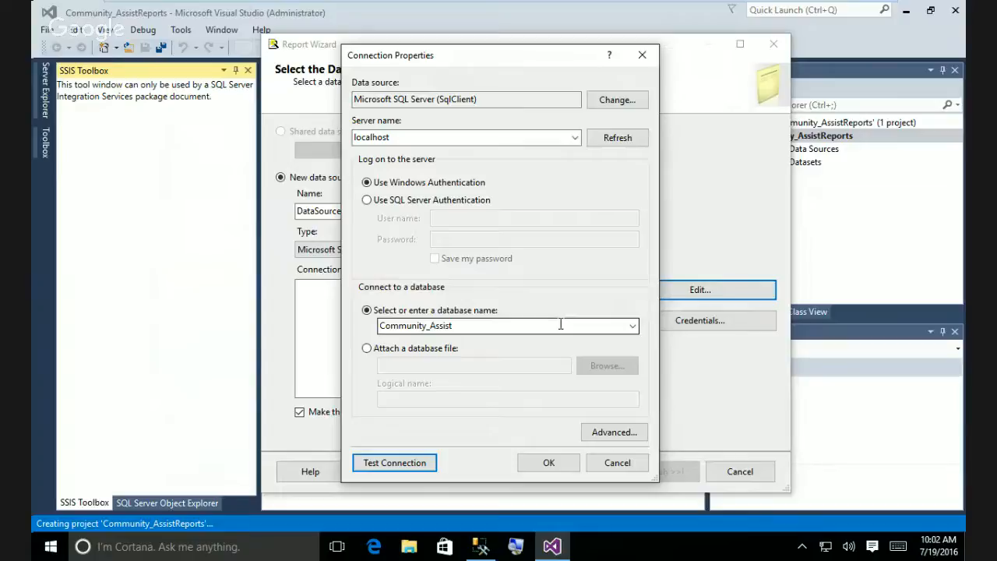
Scroll through the Advanced Properties and close them without changing anything.
{"action": "left_click", "coordinate": [609, 434]}
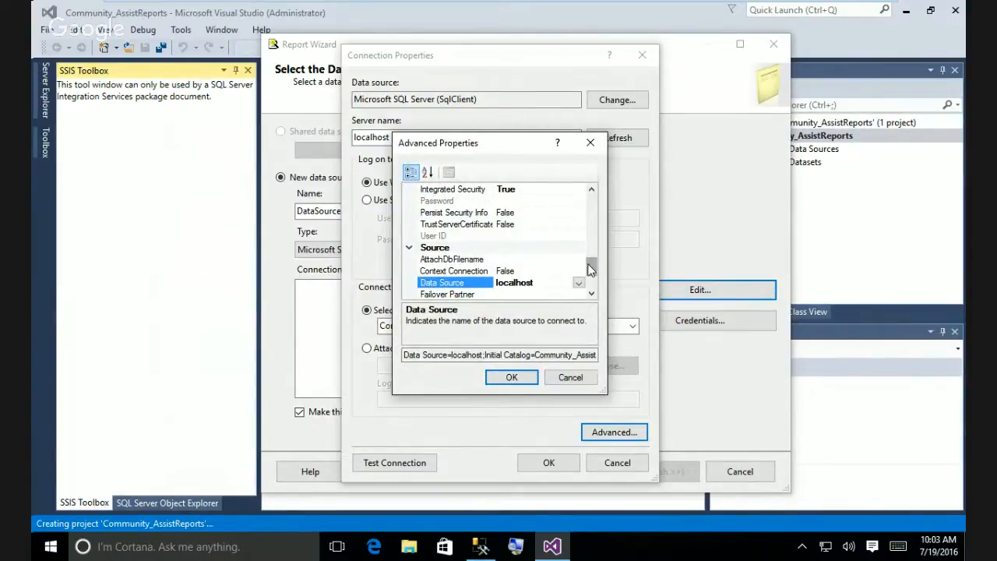
{"action": "left_click_drag", "start_coordinate": [591, 269], "coordinate": [590, 291]}
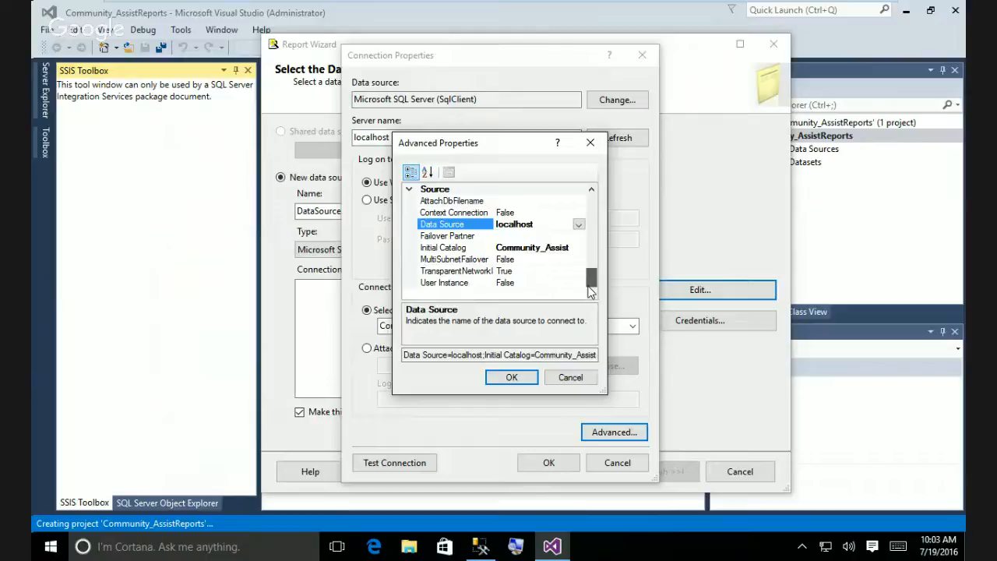
{"action": "left_click_drag", "start_coordinate": [590, 291], "coordinate": [589, 201]}
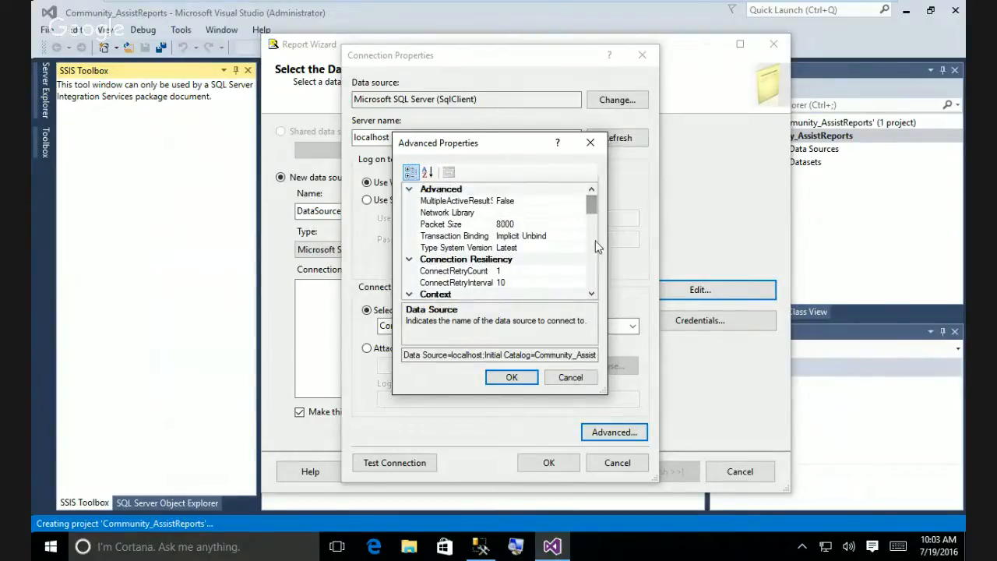
{"action": "left_click", "coordinate": [570, 378]}
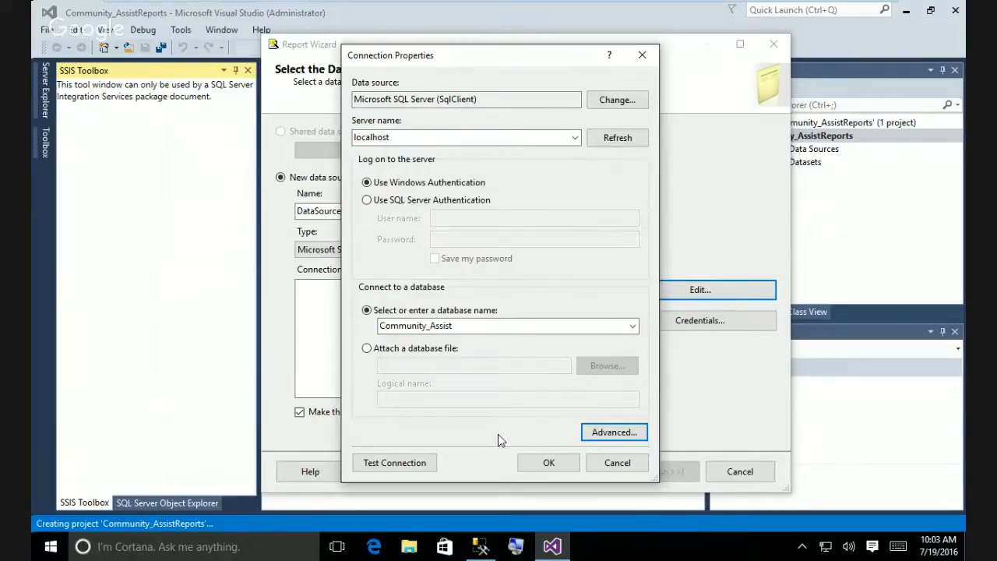
Accept the Community_Assist connection string, advance to Design the Query, and switch to Management Studio.
{"action": "left_click", "coordinate": [550, 464]}
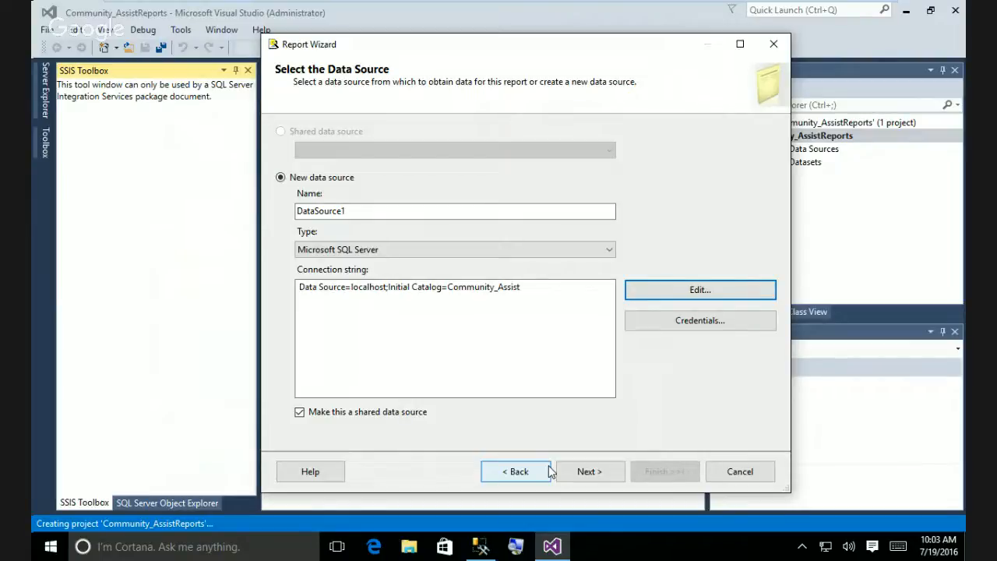
{"action": "left_click", "coordinate": [590, 474]}
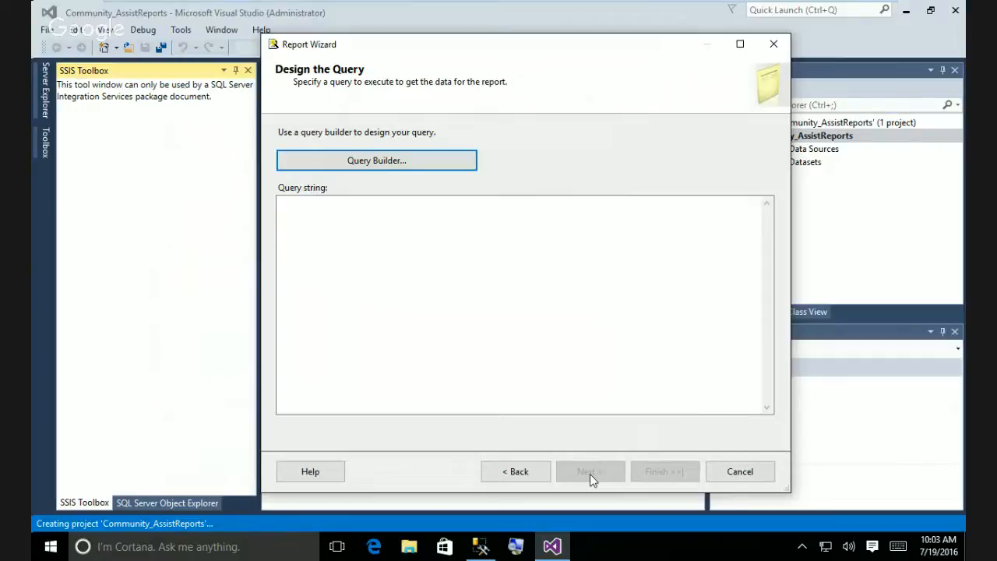
{"action": "left_click", "coordinate": [479, 548]}
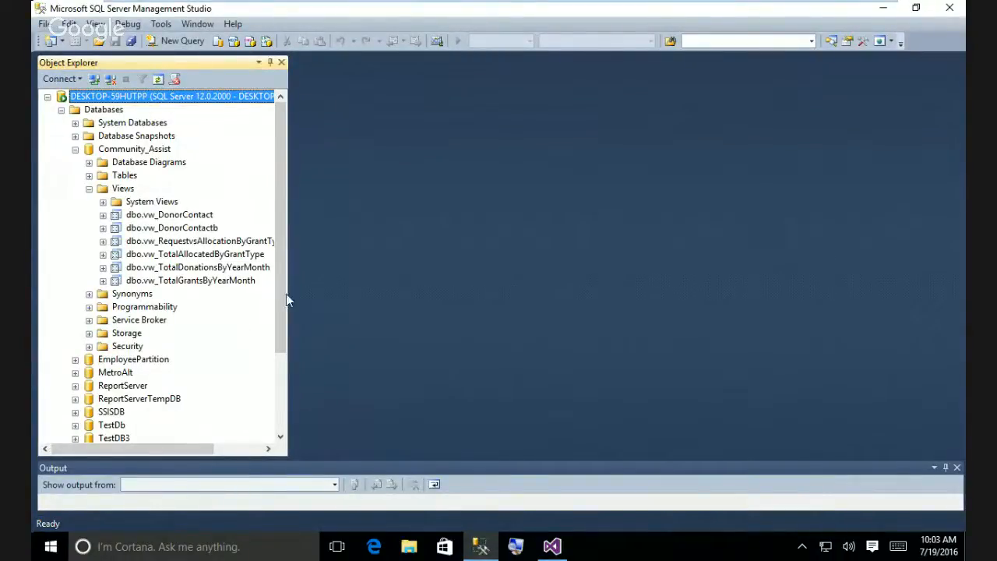
Widen the Object Explorer so view names like vw_TotalAllocatedByGrantType show in full.
{"action": "left_click_drag", "start_coordinate": [289, 252], "coordinate": [321, 272]}
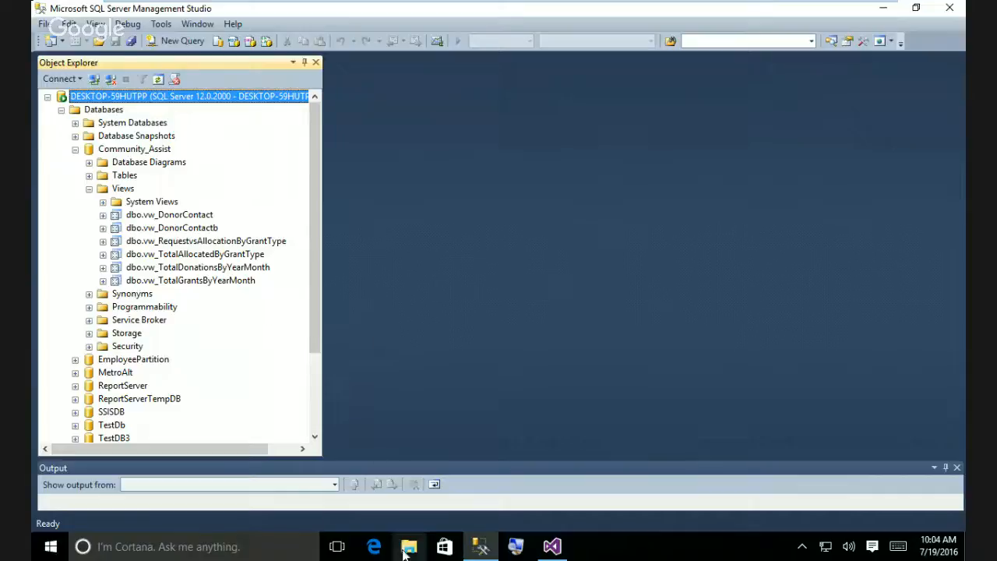
Enter the query Select * From vw_TotalAllocatedByGrantType, correcting the misspelled view name.
{"action": "left_click", "coordinate": [550, 548]}
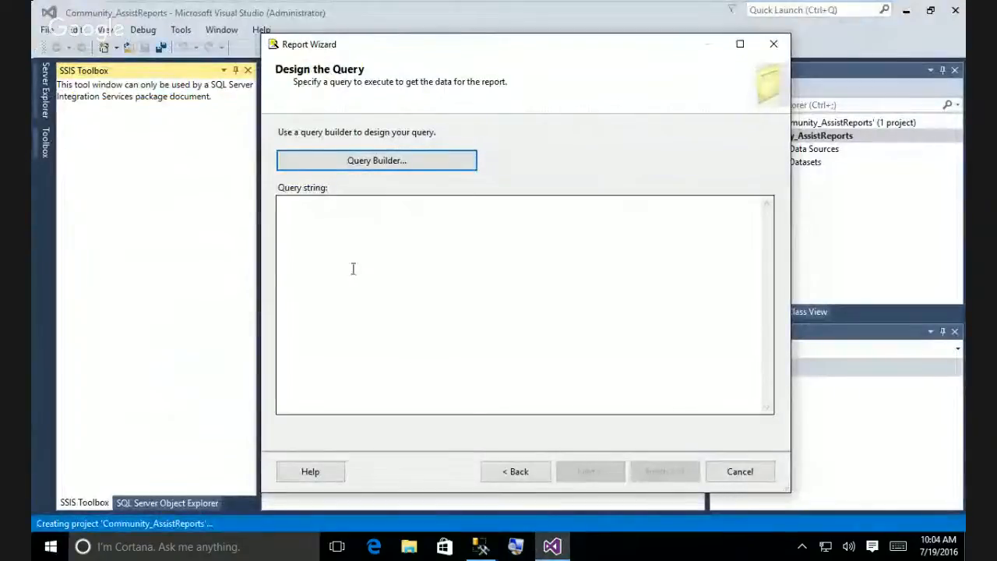
{"action": "left_click", "coordinate": [362, 242]}
{"action": "type", "text": "Sele"}
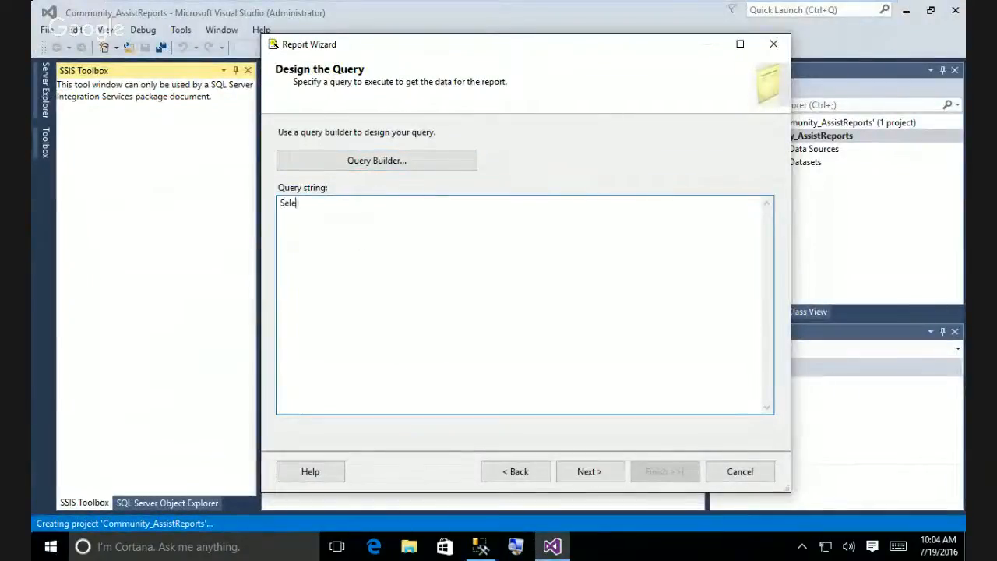
{"action": "type", "text": "ct * From vw"}
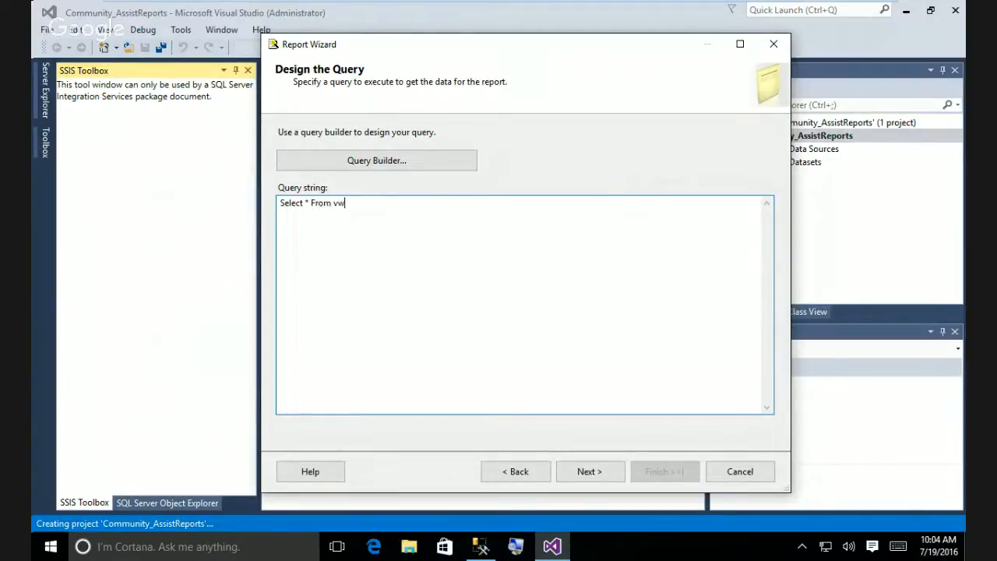
{"action": "type", "text": "_TotalA"}
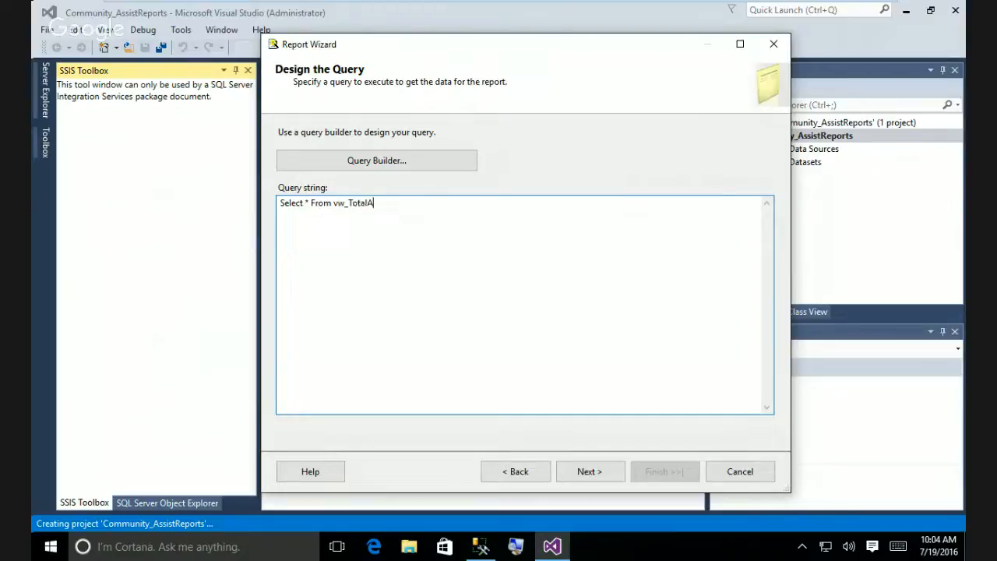
{"action": "type", "text": "llocationsByGrantType"}
{"action": "left_click", "coordinate": [481, 547]}
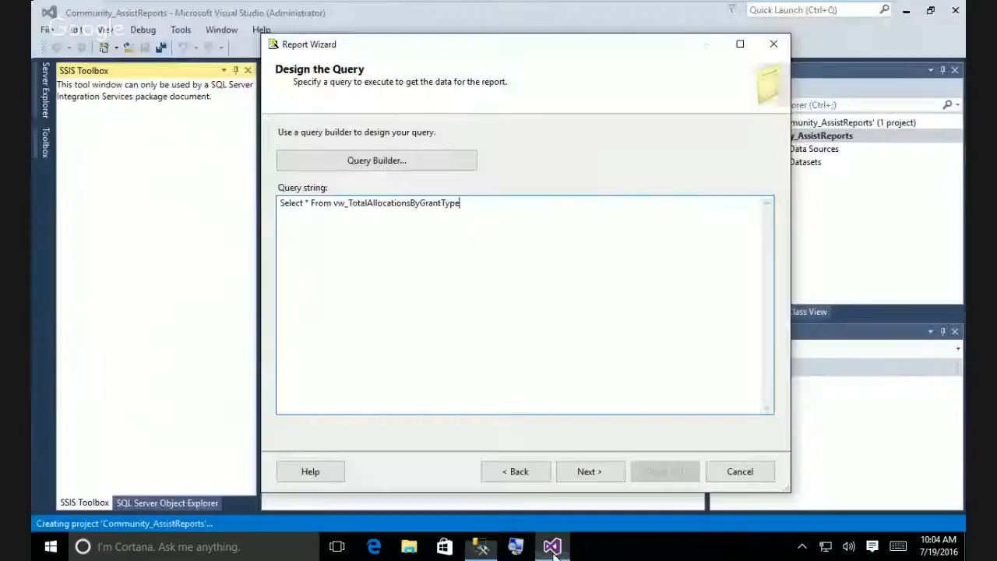
{"action": "left_click", "coordinate": [409, 205]}
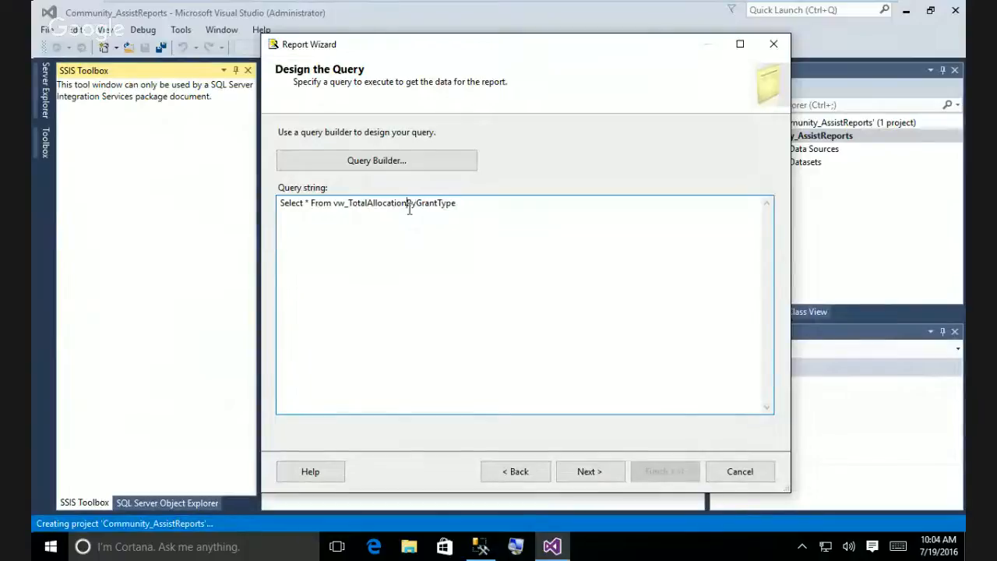
{"action": "key", "text": "BackSpace"}
{"action": "key", "text": "BackSpace"}
{"action": "key", "text": "BackSpace"}
{"action": "key", "text": "BackSpace"}
{"action": "type", "text": "ed"}
{"action": "left_click", "coordinate": [427, 230]}
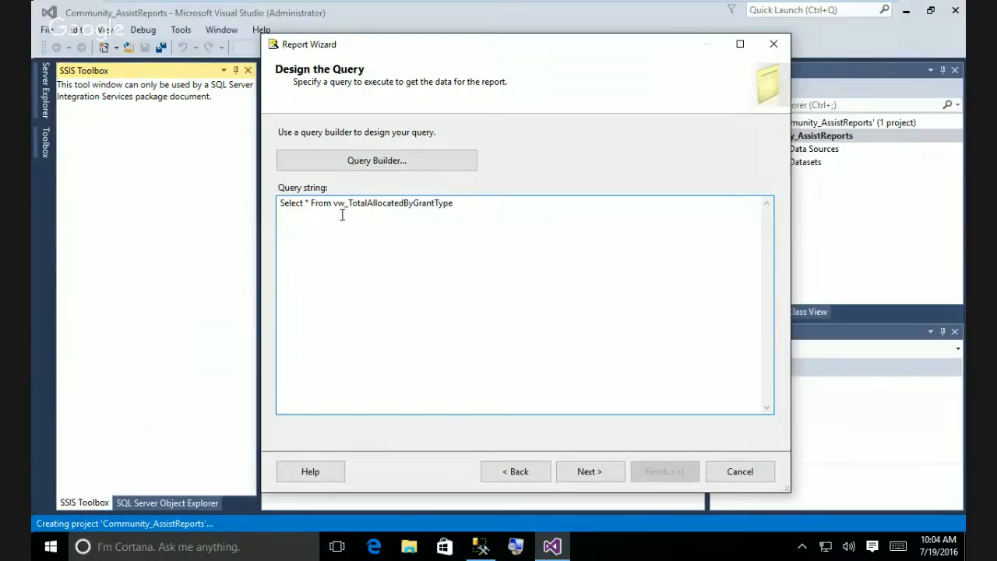
{"action": "left_click", "coordinate": [591, 471]}
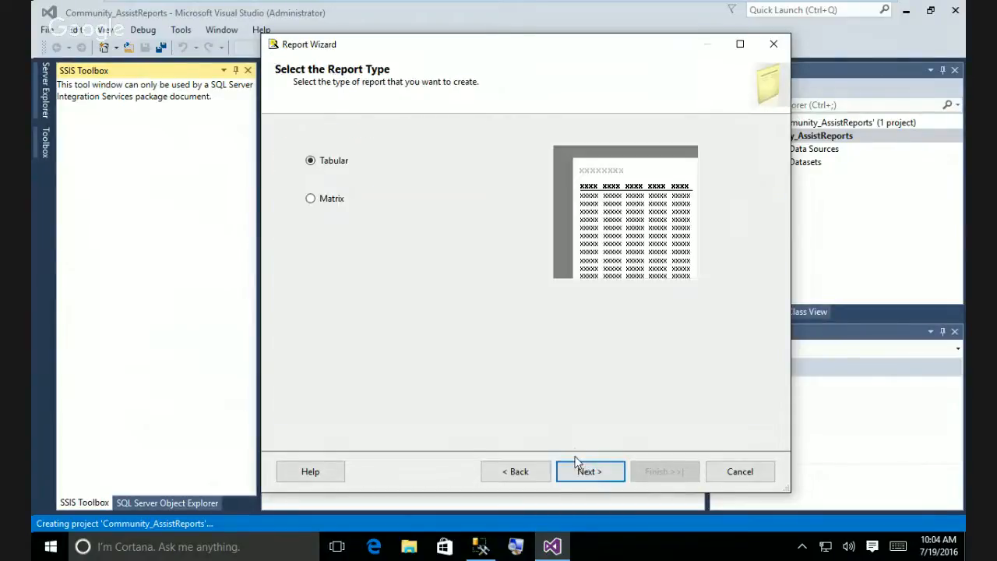
{"action": "left_click", "coordinate": [530, 475]}
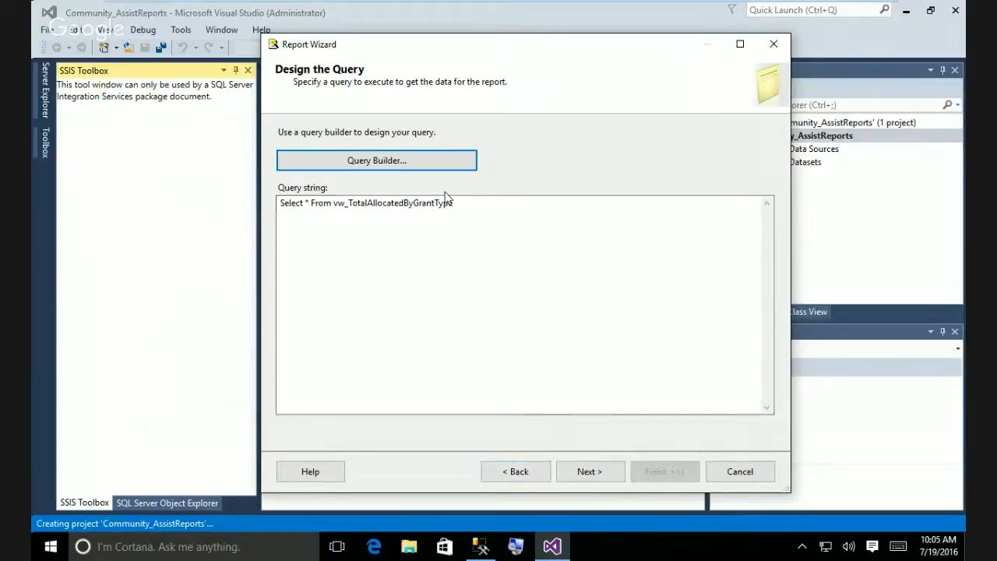
Review the GrantTypeName and Total query in Query Builder, then cancel and discard it.
{"action": "left_click", "coordinate": [381, 165]}
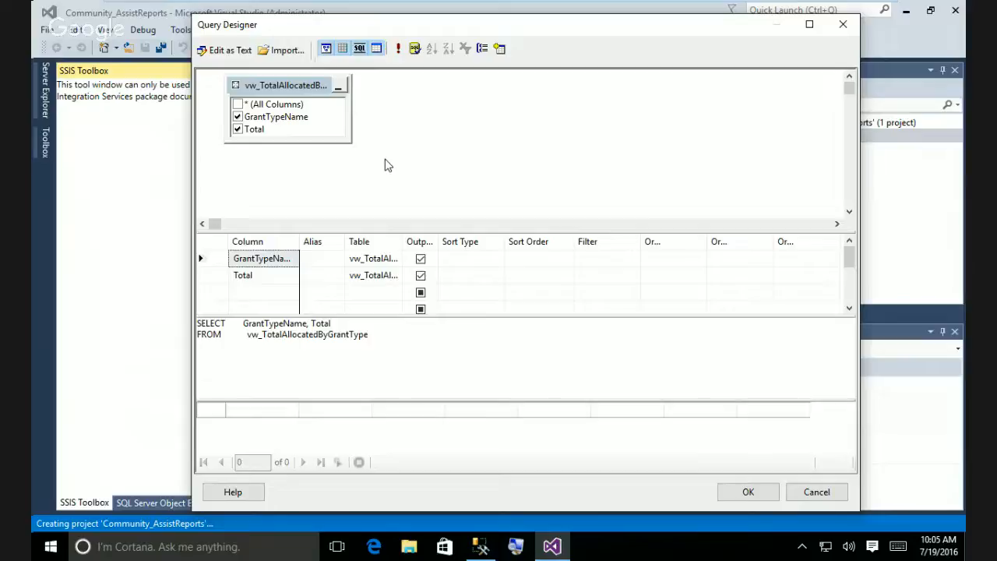
{"action": "left_click", "coordinate": [815, 495]}
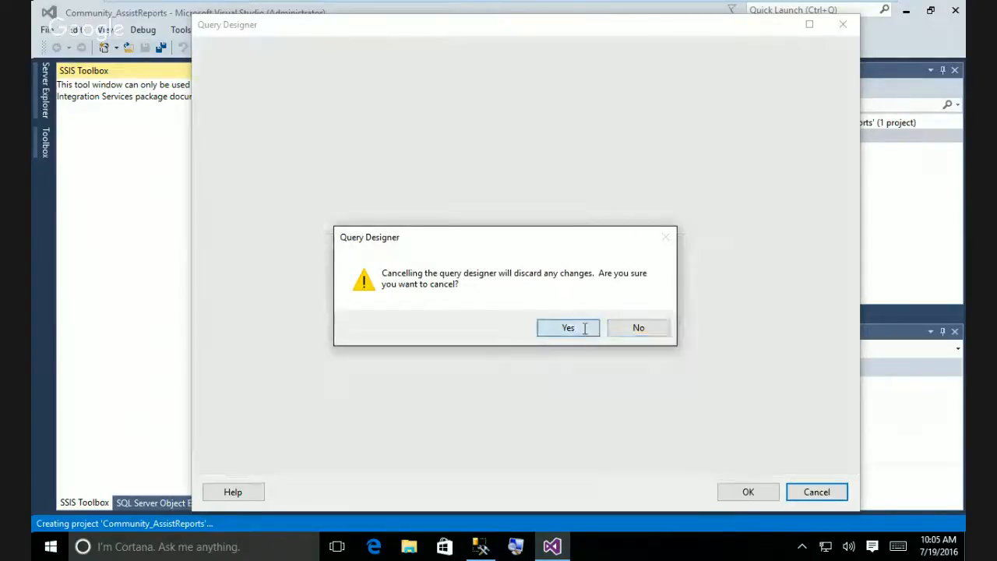
{"action": "left_click", "coordinate": [583, 328]}
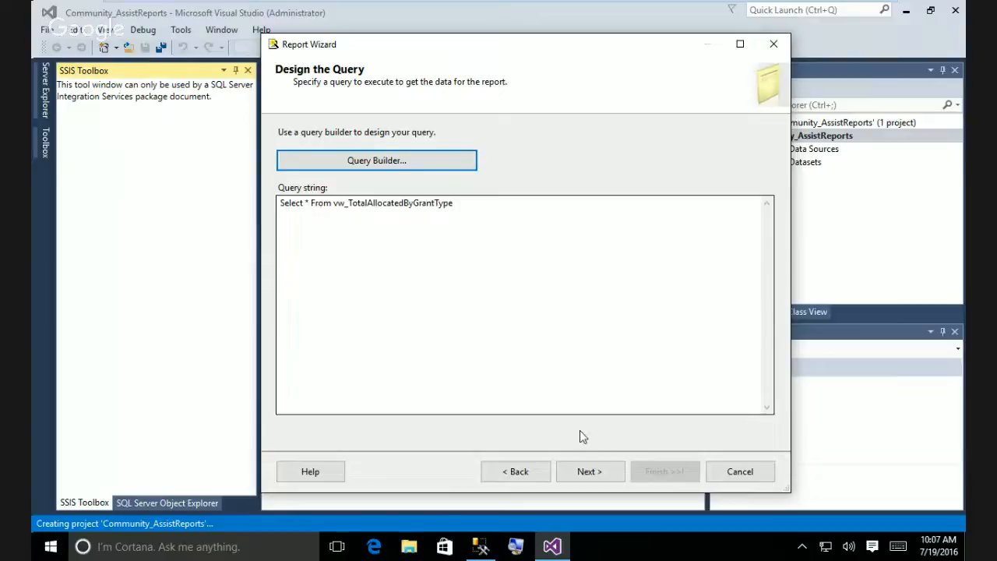
Compare the Matrix and Tabular report types, keep Tabular, and advance to Design the Table.
{"action": "left_click", "coordinate": [588, 472]}
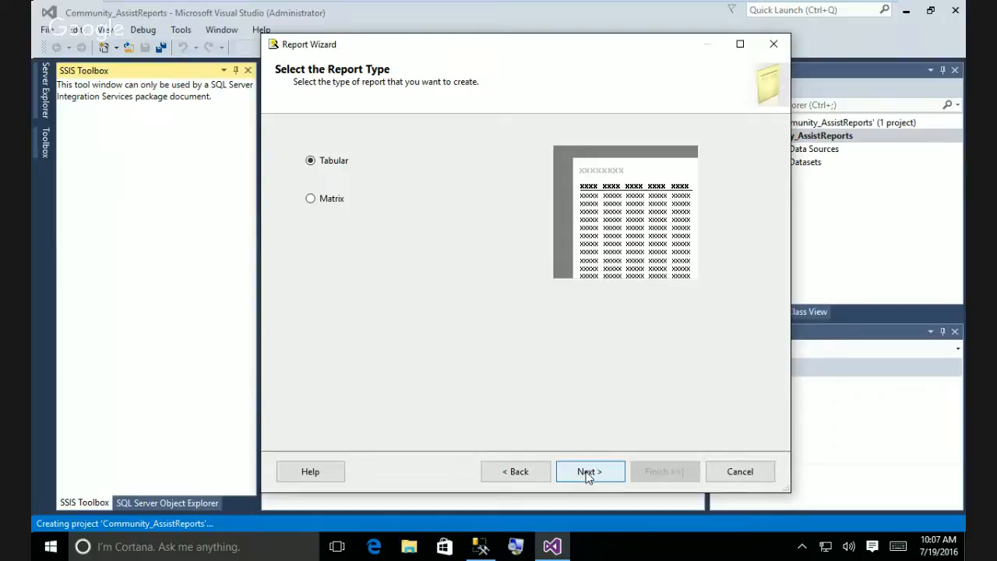
{"action": "left_click", "coordinate": [311, 199]}
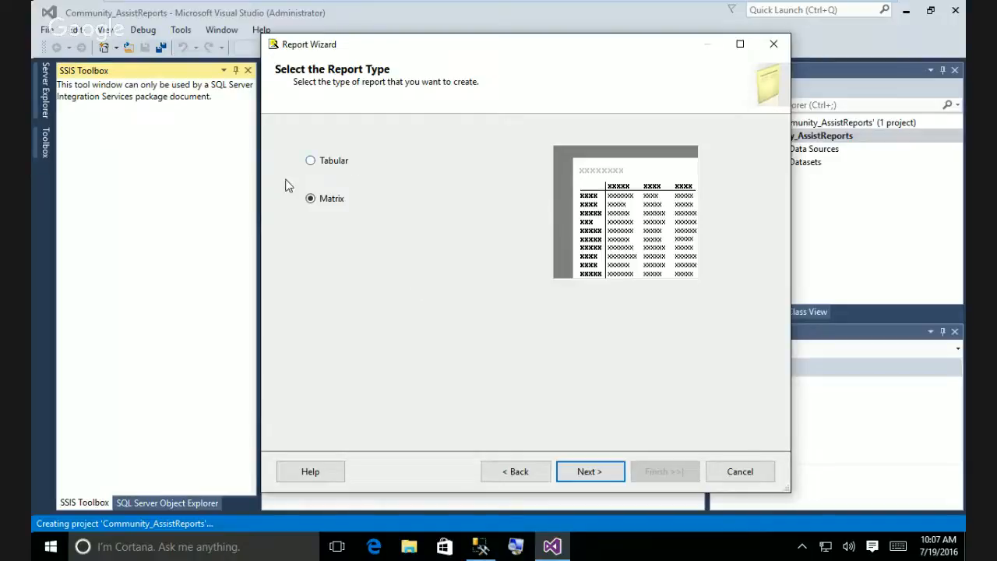
{"action": "left_click", "coordinate": [310, 161]}
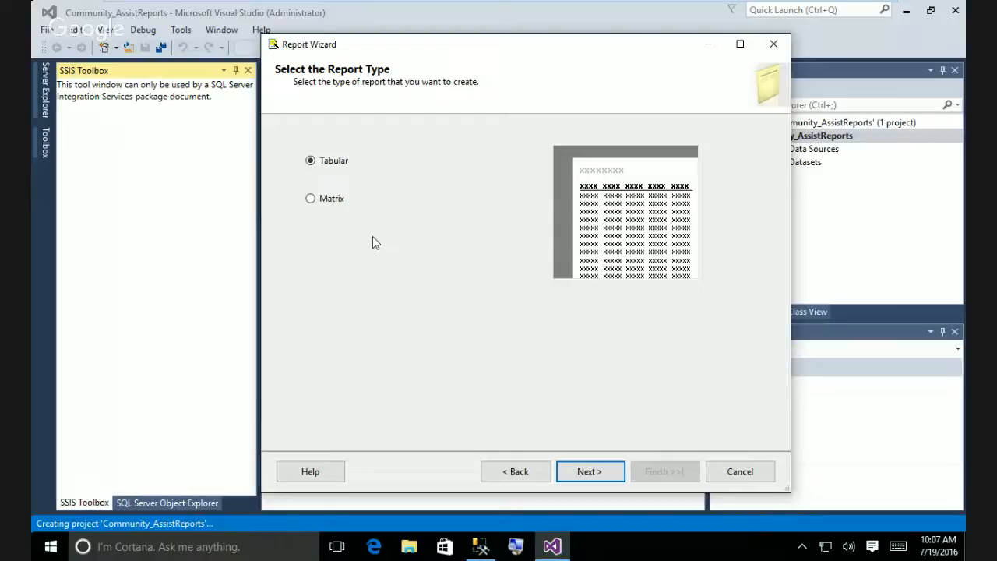
{"action": "left_click", "coordinate": [311, 200]}
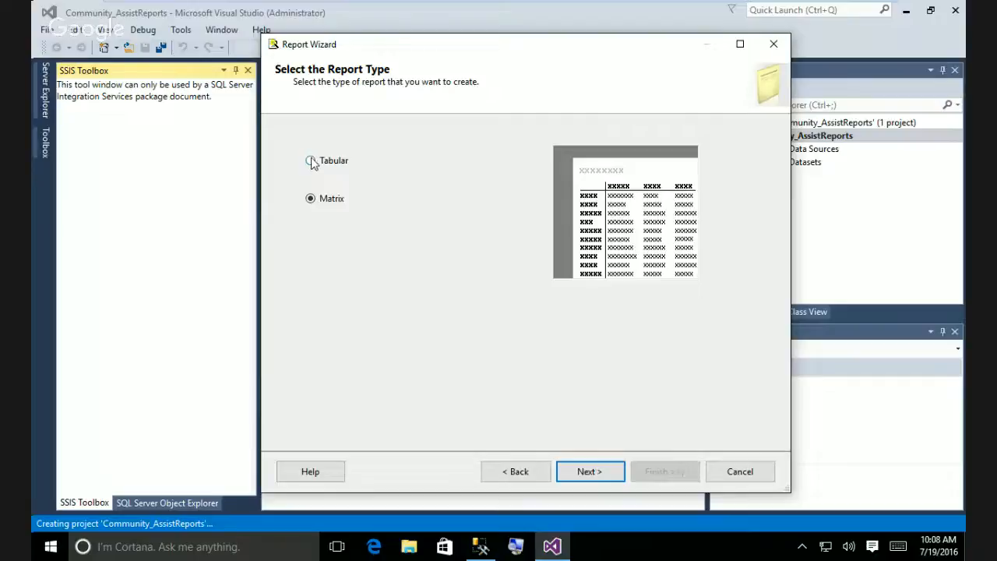
{"action": "left_click", "coordinate": [311, 160]}
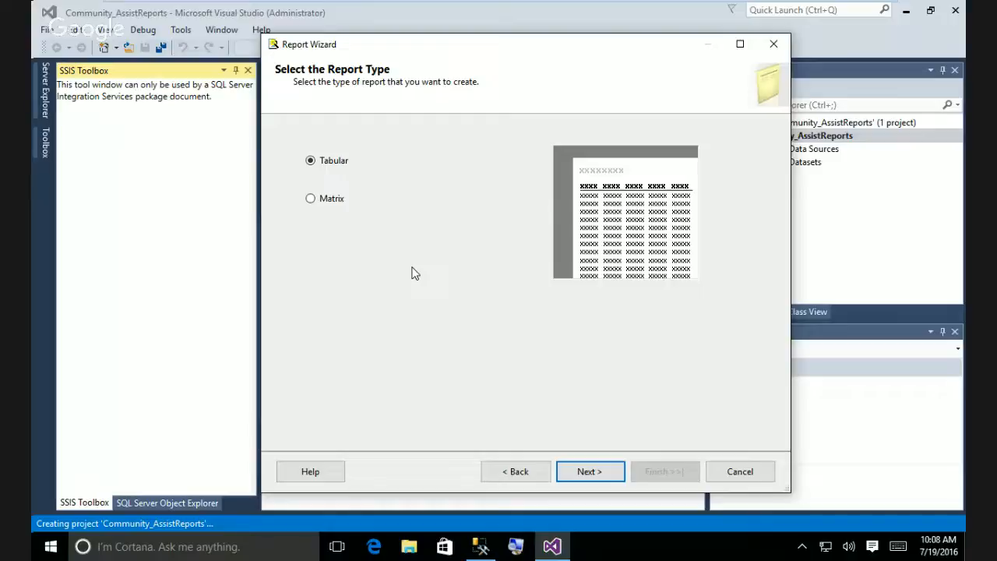
{"action": "left_click", "coordinate": [584, 472]}
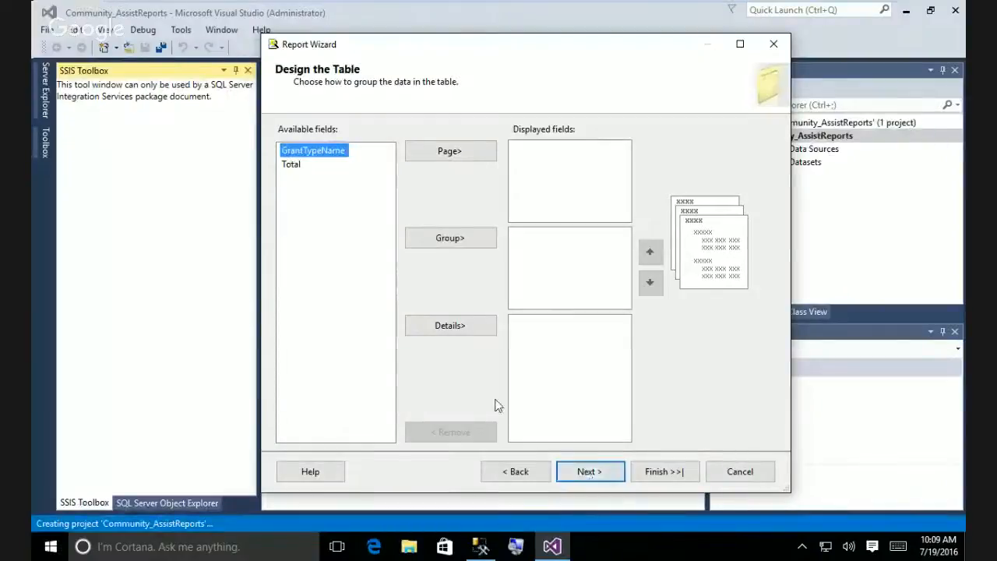
Add GrantTypeName and Total to the table's Details and continue to Completing the Wizard.
{"action": "left_click", "coordinate": [475, 324]}
{"action": "left_click", "coordinate": [475, 324]}
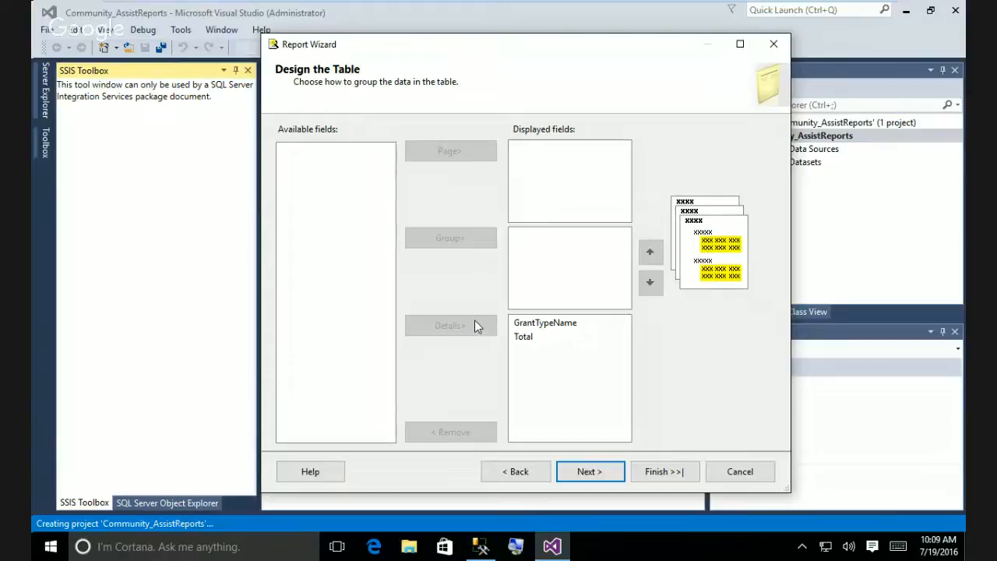
{"action": "left_click", "coordinate": [607, 477]}
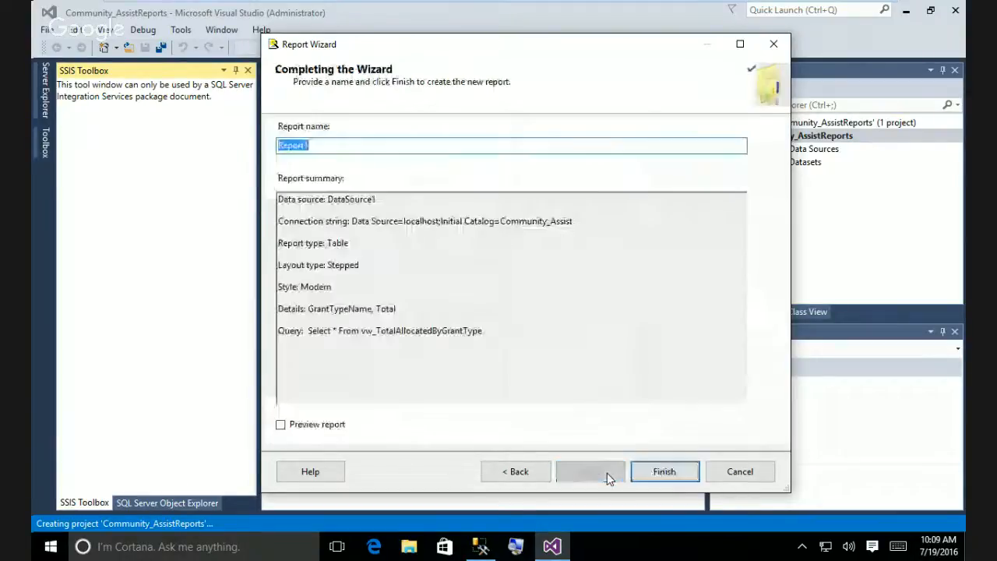
Replace Report1 with 'Amounts Allocated to Grant Types' and turn on Preview report.
{"action": "left_click_drag", "start_coordinate": [315, 144], "coordinate": [272, 146]}
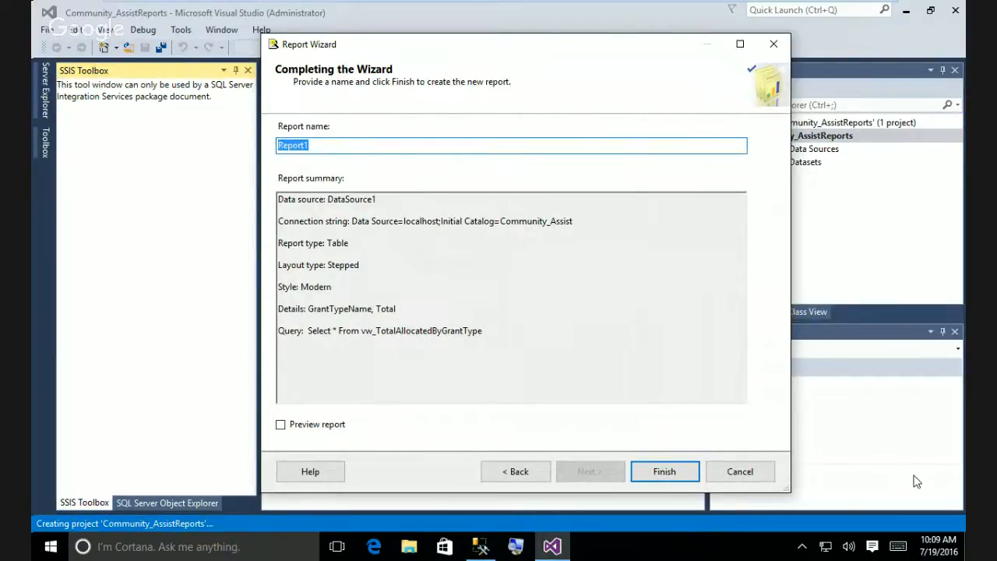
{"action": "type", "text": "Amout"}
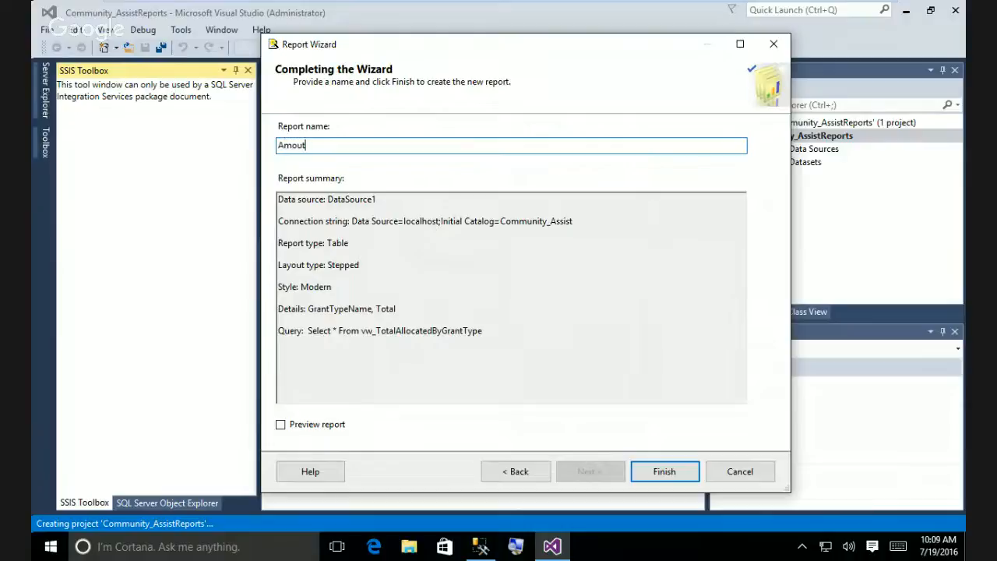
{"action": "type", "text": "s Allocatio"}
{"action": "key", "text": "BackSpace"}
{"action": "key", "text": "BackSpace"}
{"action": "type", "text": "e"}
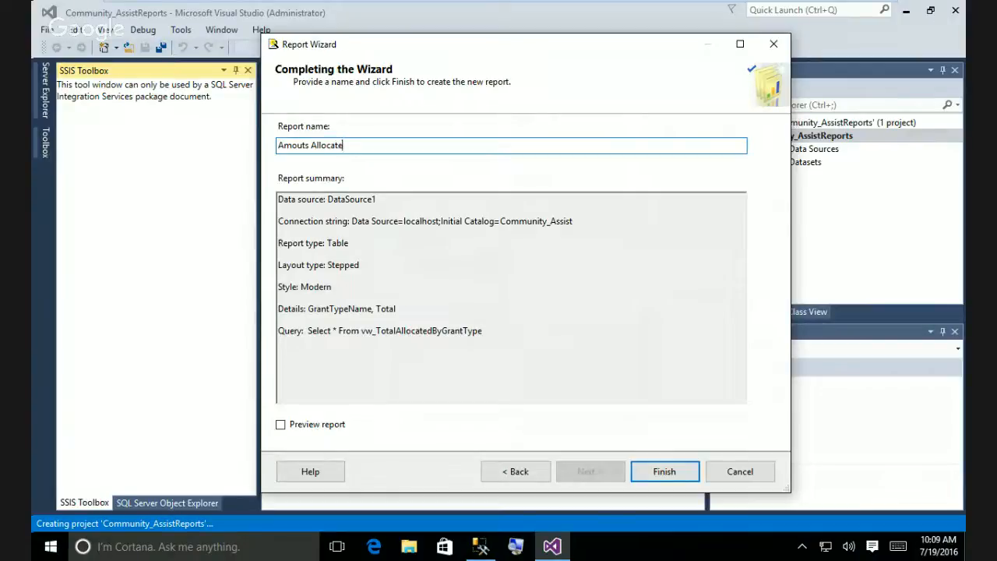
{"action": "type", "text": "d to Grants"}
{"action": "left_click", "coordinate": [301, 147]}
{"action": "type", "text": "n"}
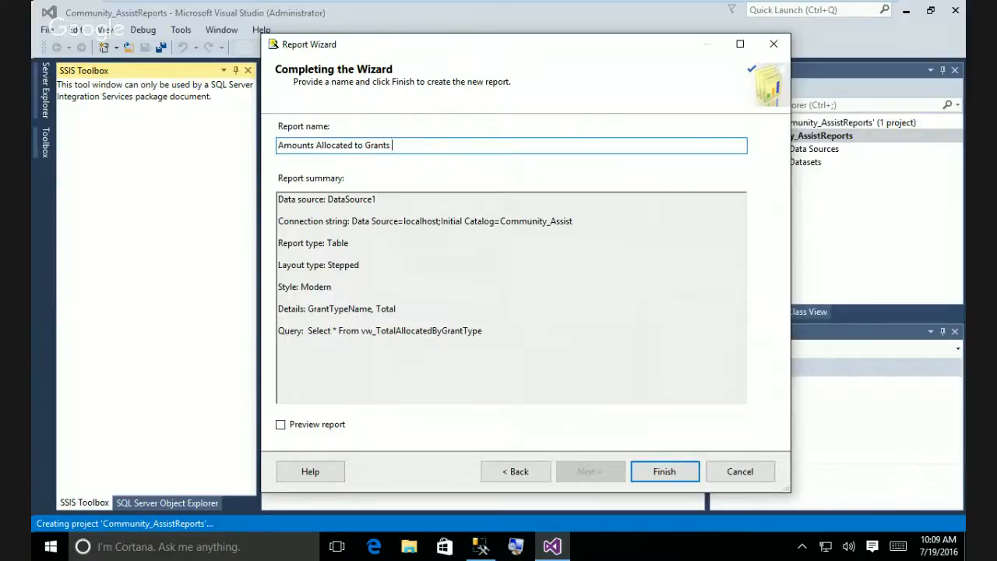
{"action": "type", "text": " by"}
{"action": "key", "text": "BackSpace"}
{"action": "key", "text": "BackSpace"}
{"action": "key", "text": "BackSpace"}
{"action": "key", "text": "BackSpace"}
{"action": "type", "text": "Types"}
{"action": "left_click", "coordinate": [280, 426]}
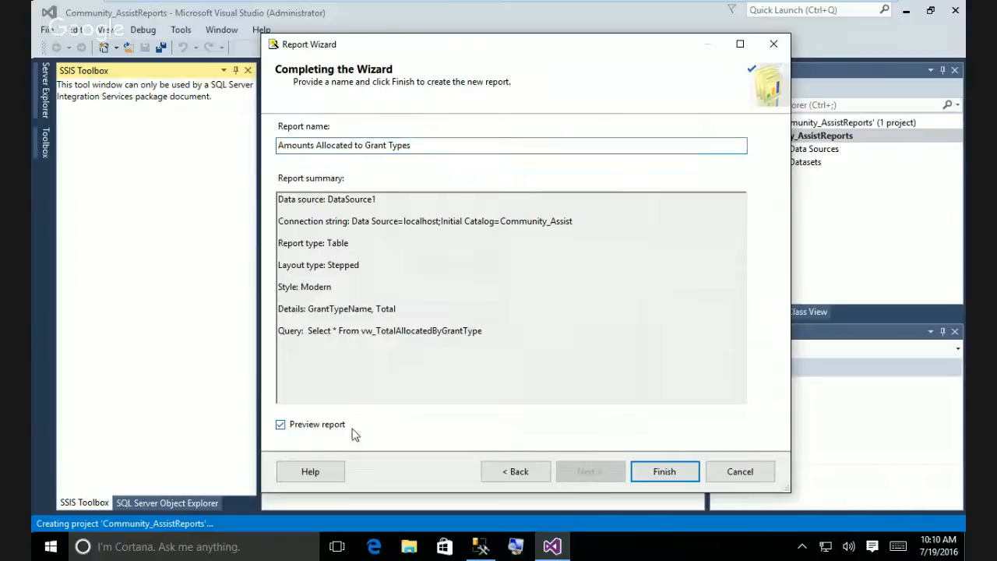
Finish the wizard to build Amounts Allocated to Grant Types.rdl, then open its design layout.
{"action": "left_click", "coordinate": [683, 477]}
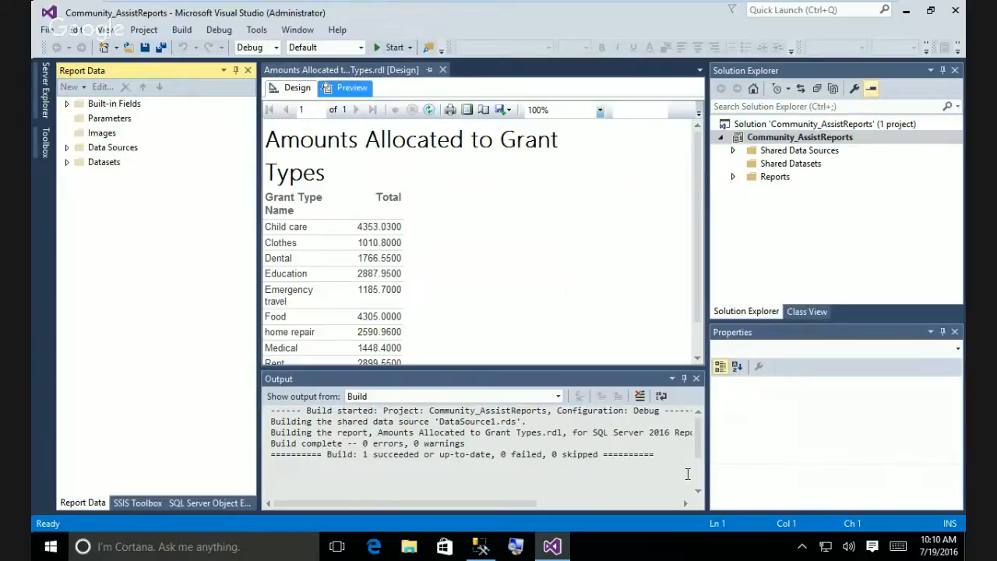
{"action": "left_click", "coordinate": [294, 88]}
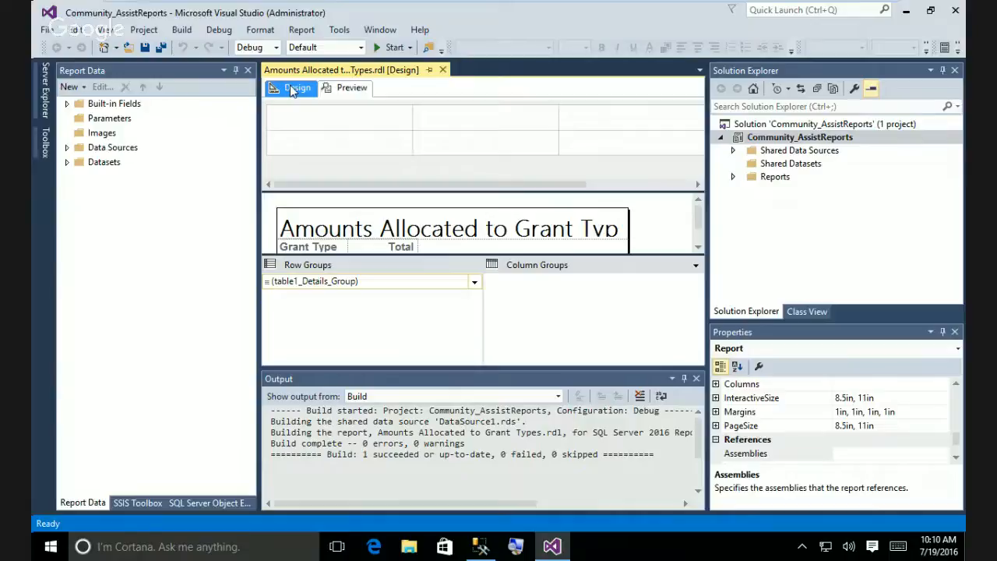
Preview the rendered grant-type totals again, then return to the design layout.
{"action": "left_click", "coordinate": [343, 89]}
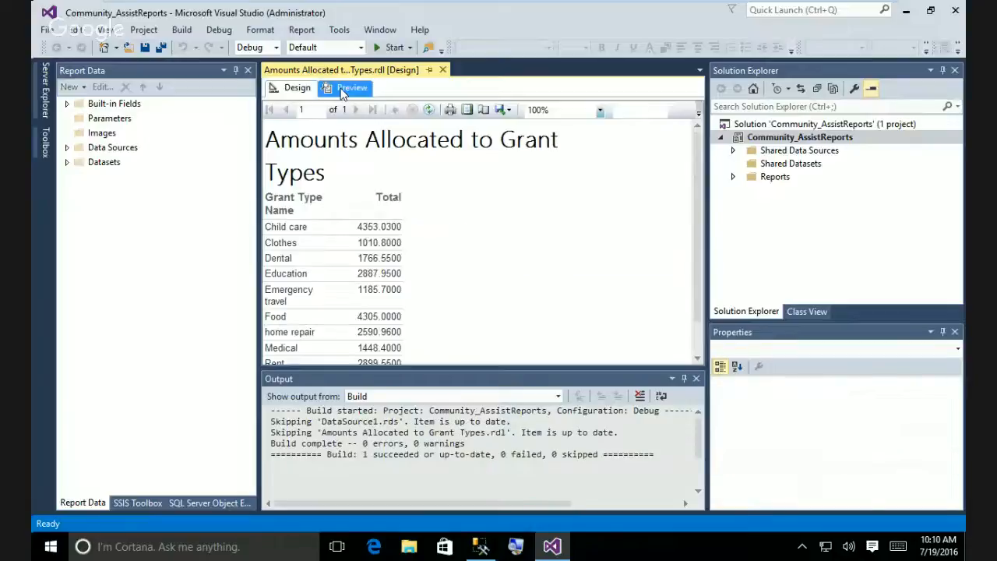
{"action": "left_click", "coordinate": [288, 90]}
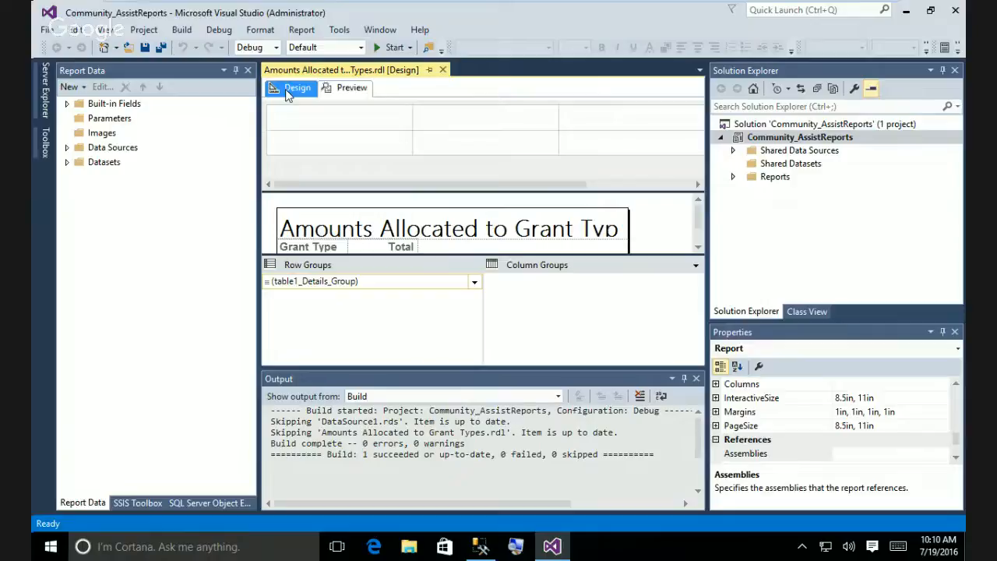
{"action": "left_click", "coordinate": [379, 252]}
{"action": "right_click", "coordinate": [380, 251]}
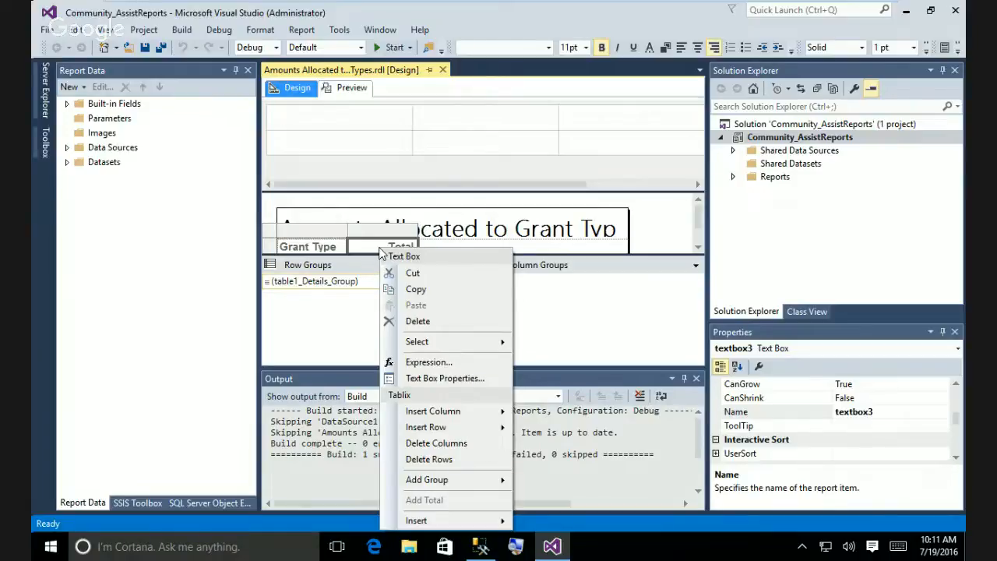
{"action": "left_click", "coordinate": [513, 247]}
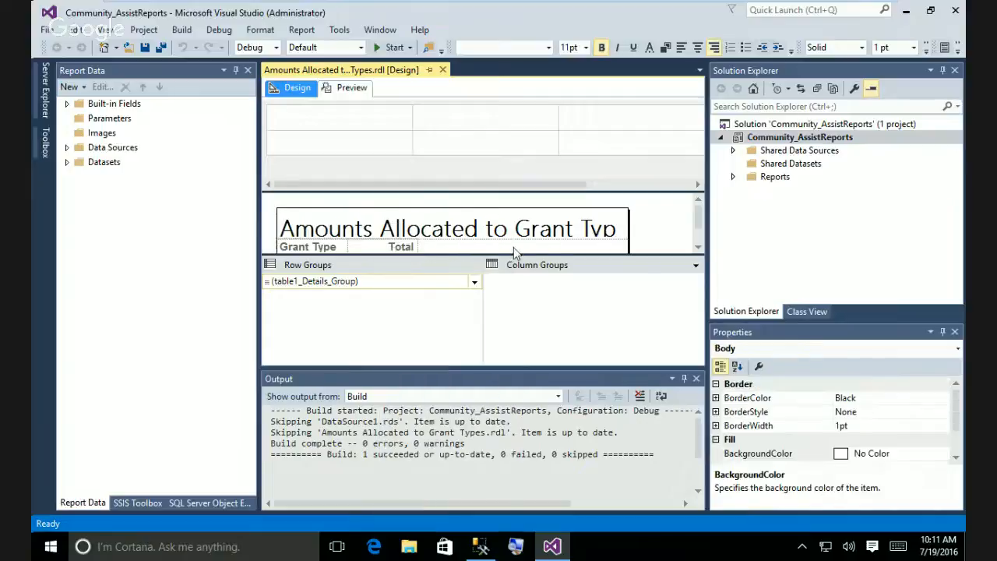
Format the [Total] cell as Currency with 2 decimals and a 1000 separator ($12,345.00).
{"action": "left_click", "coordinate": [697, 247]}
{"action": "left_click", "coordinate": [697, 247]}
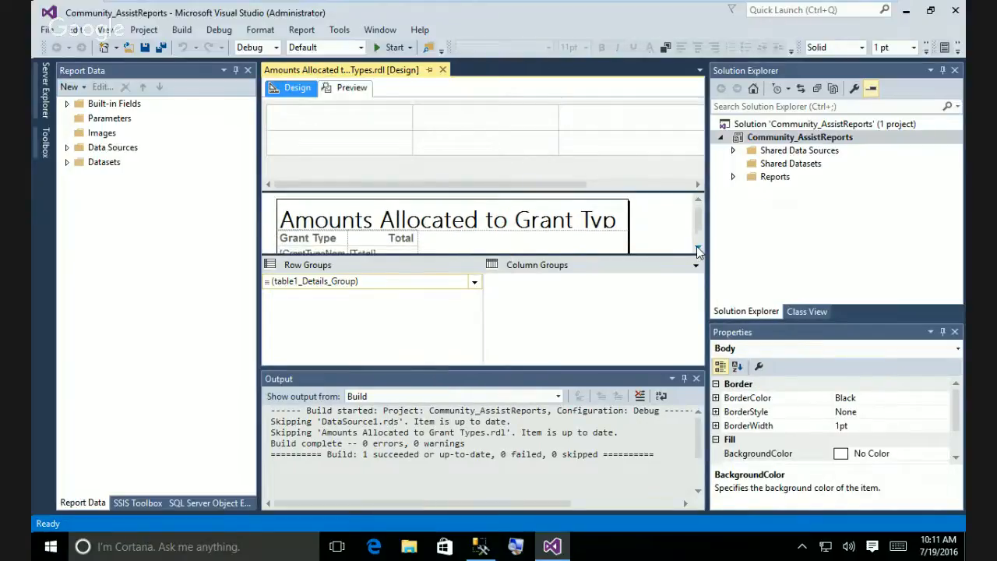
{"action": "left_click", "coordinate": [697, 246]}
{"action": "left_click", "coordinate": [697, 246]}
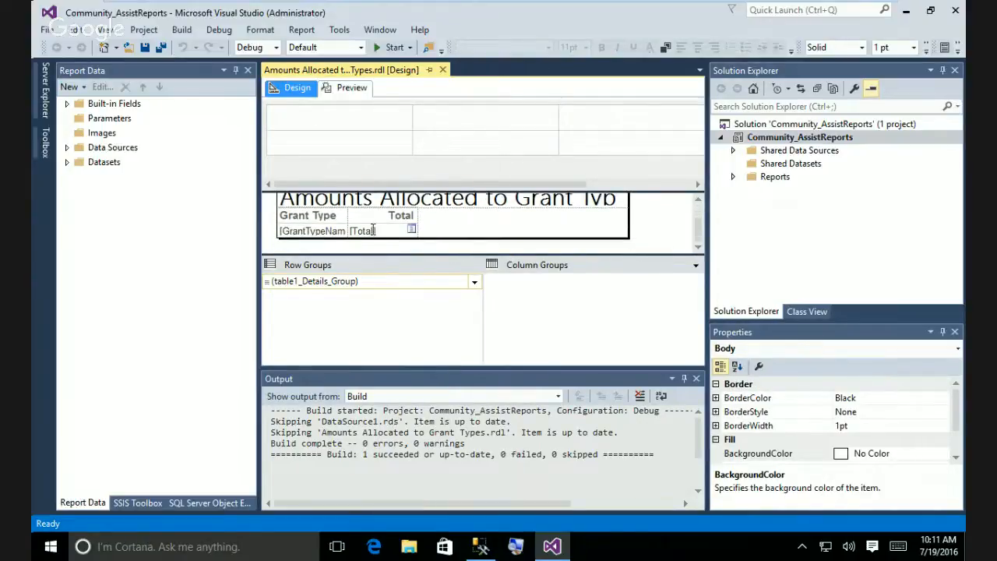
{"action": "left_click", "coordinate": [392, 239]}
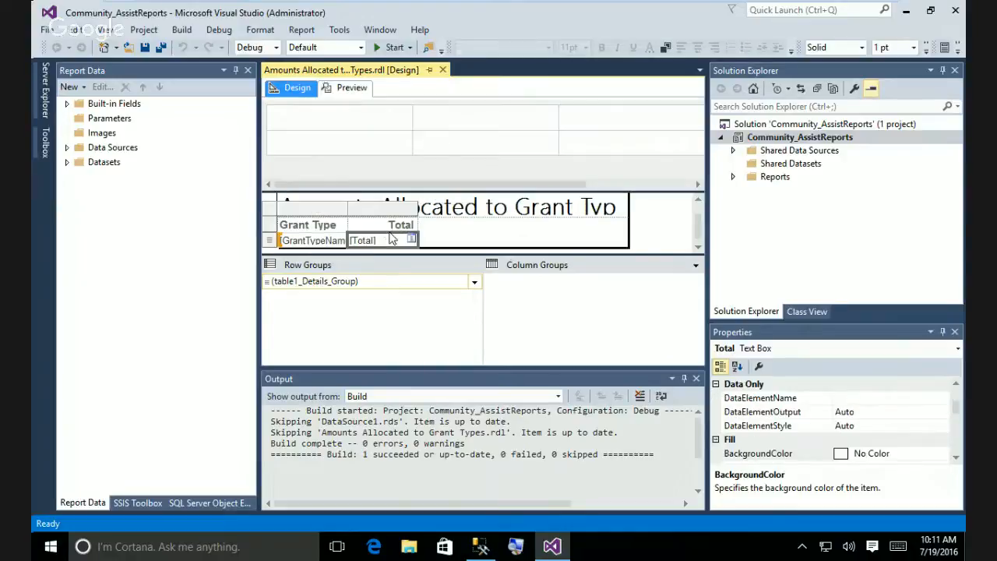
{"action": "right_click", "coordinate": [393, 237]}
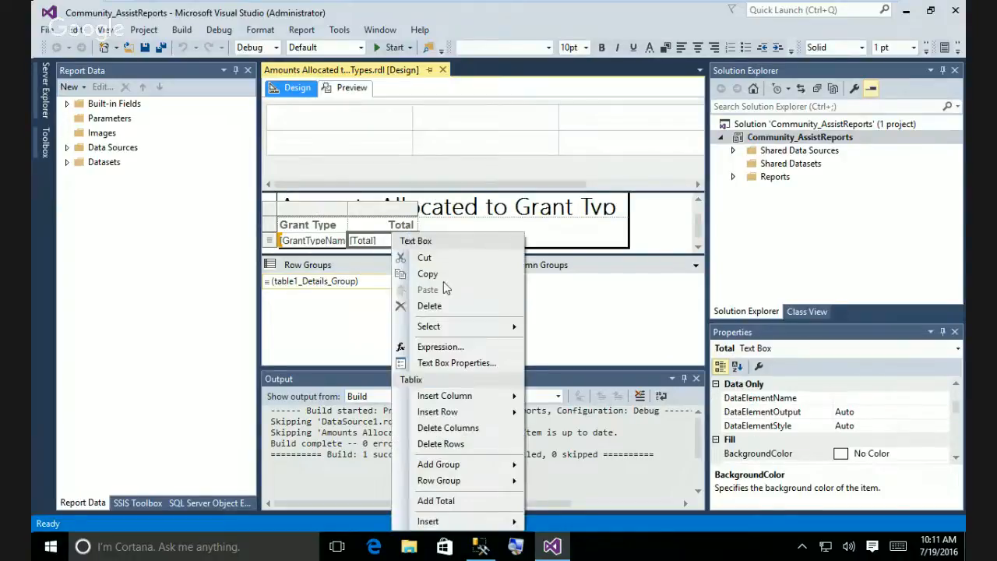
{"action": "left_click", "coordinate": [468, 365]}
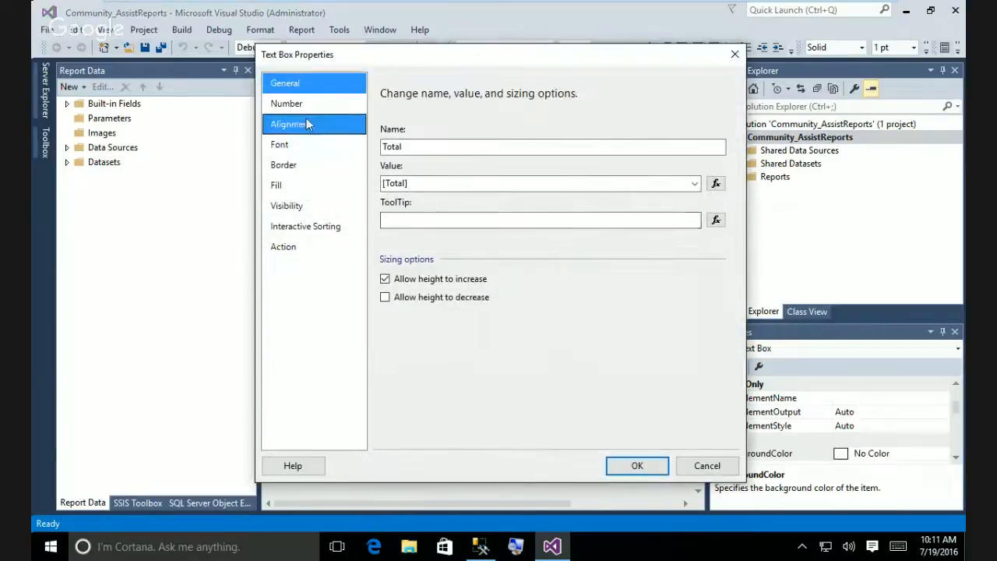
{"action": "left_click", "coordinate": [295, 103]}
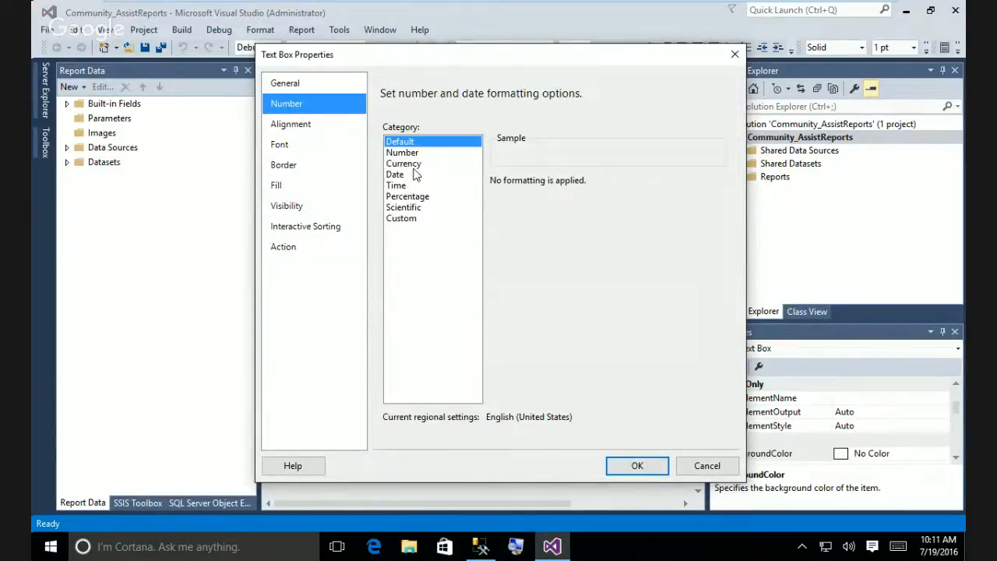
{"action": "left_click", "coordinate": [413, 165]}
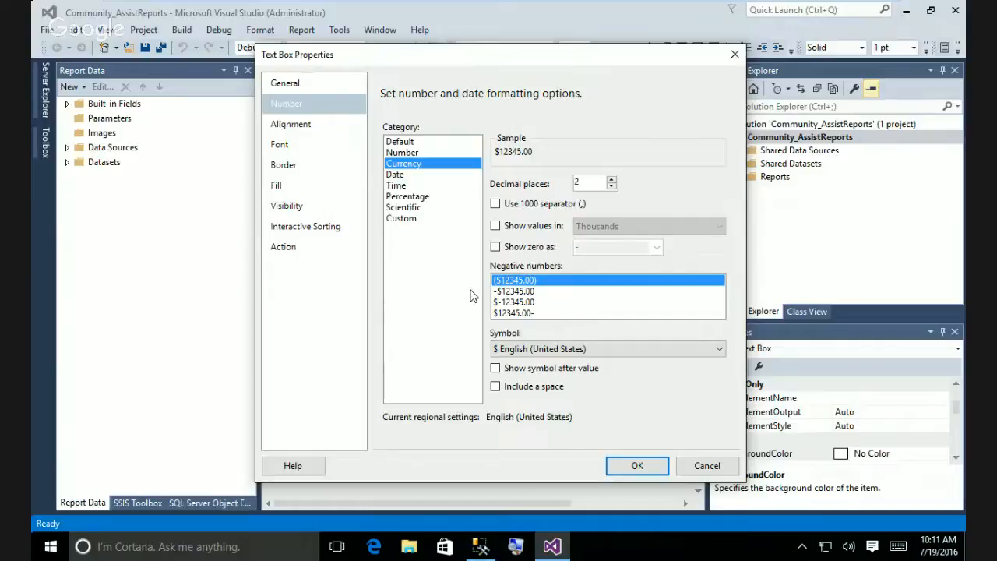
{"action": "left_click", "coordinate": [496, 204]}
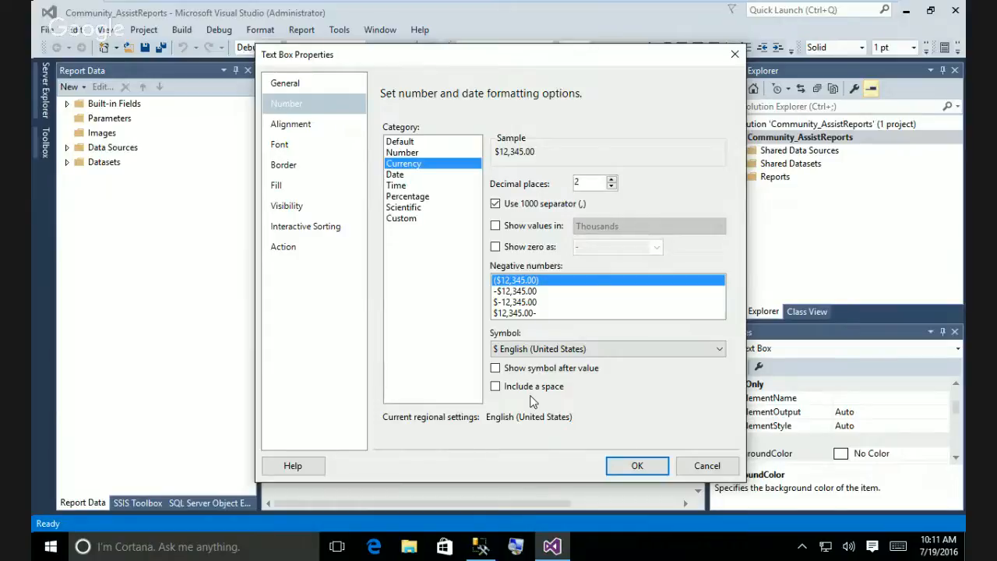
{"action": "left_click", "coordinate": [638, 465]}
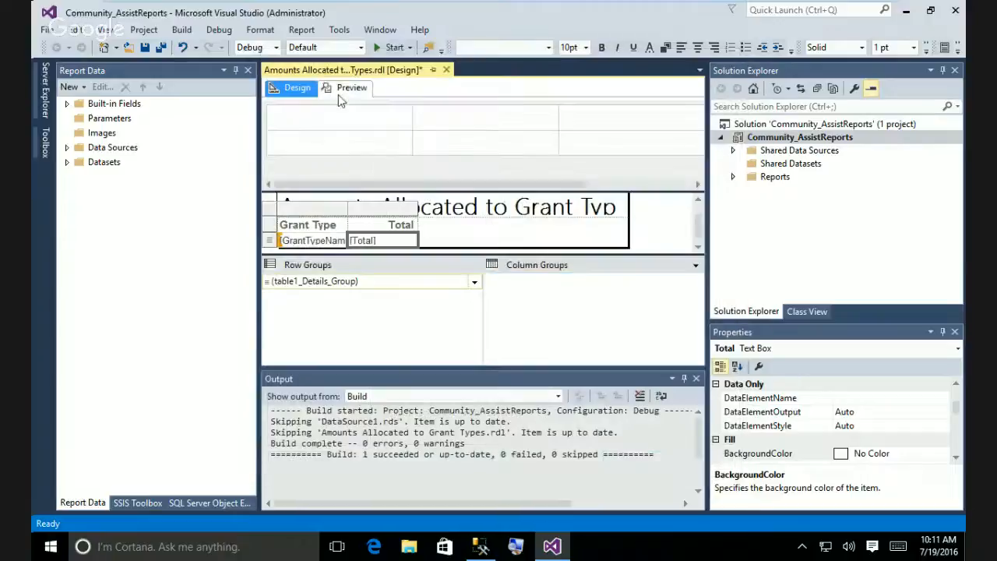
{"action": "left_click", "coordinate": [347, 88]}
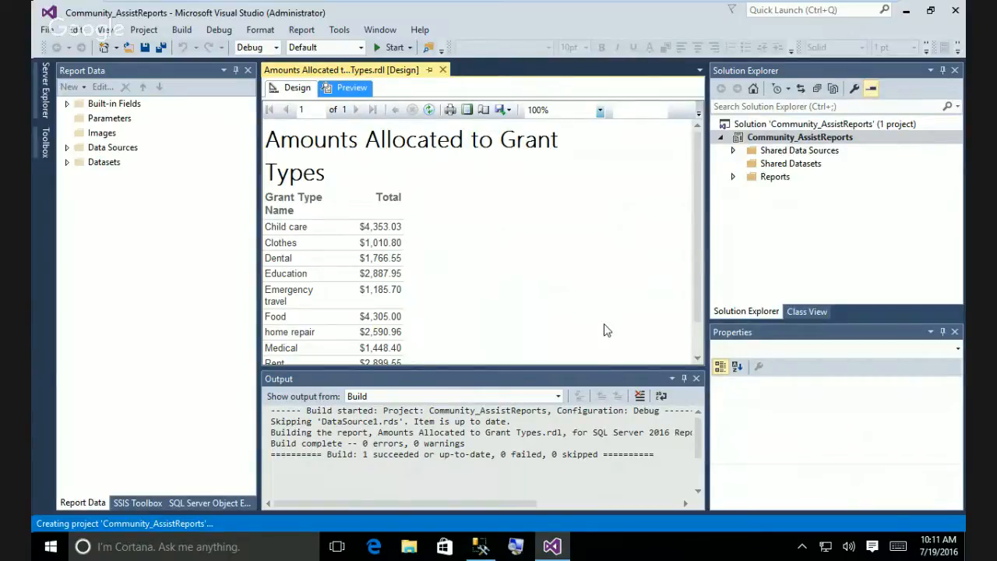
{"action": "left_click", "coordinate": [310, 91]}
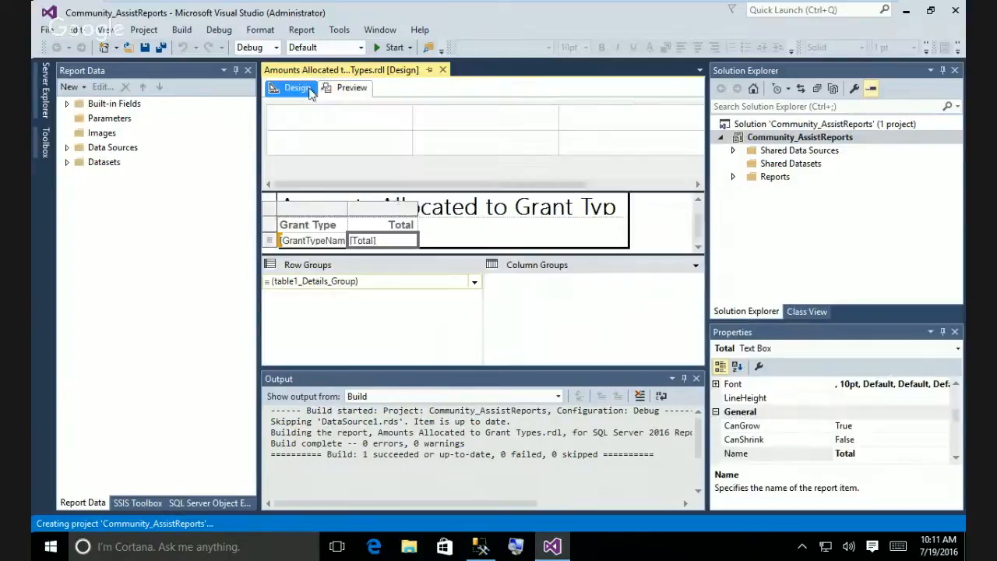
Widen the first table column so the full 'Grant Type Name' header fits.
{"action": "left_click", "coordinate": [351, 209]}
{"action": "left_click_drag", "start_coordinate": [351, 208], "coordinate": [394, 216]}
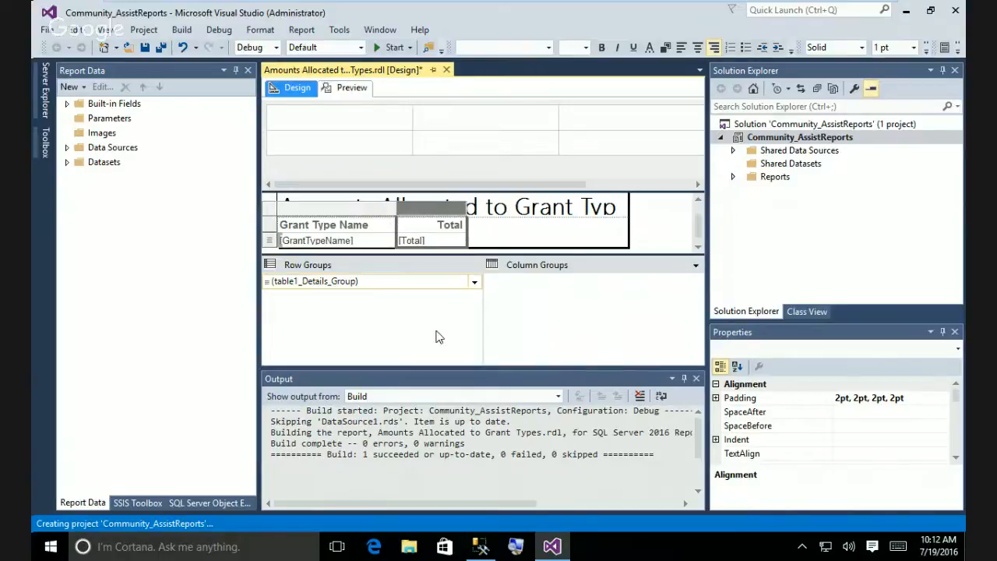
Make the Grant Type Name header text blue.
{"action": "left_click", "coordinate": [379, 226]}
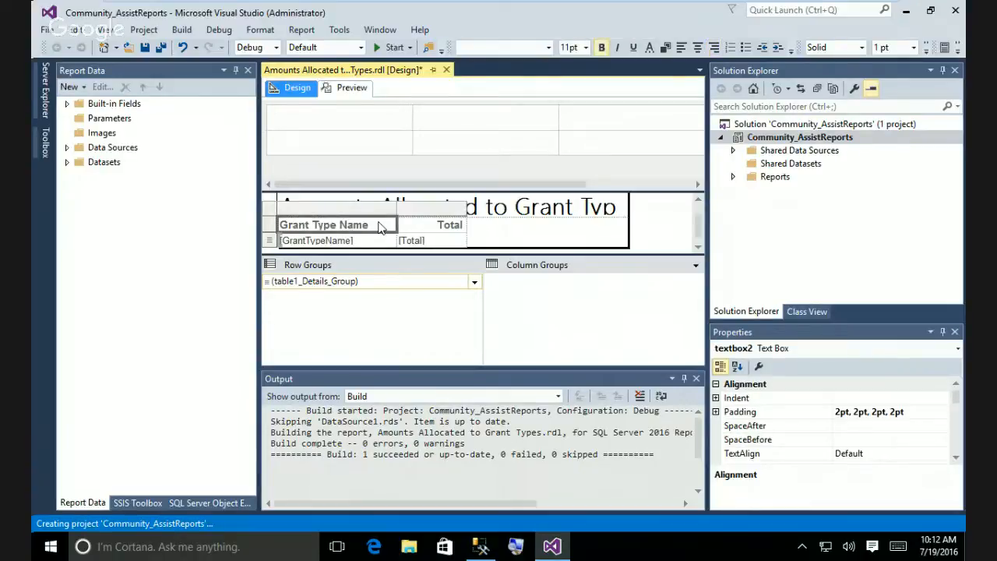
{"action": "left_click", "coordinate": [650, 49]}
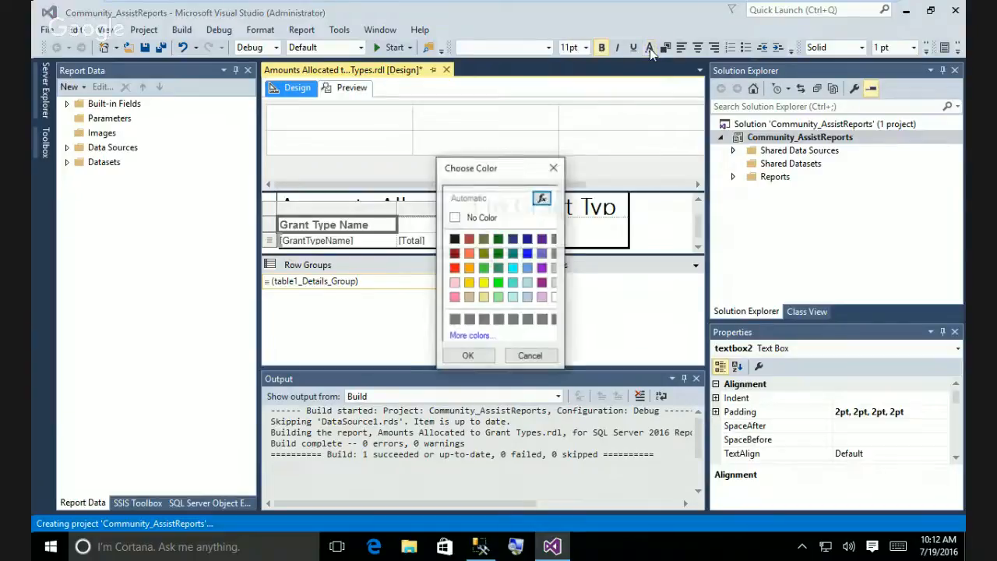
{"action": "left_click", "coordinate": [527, 253]}
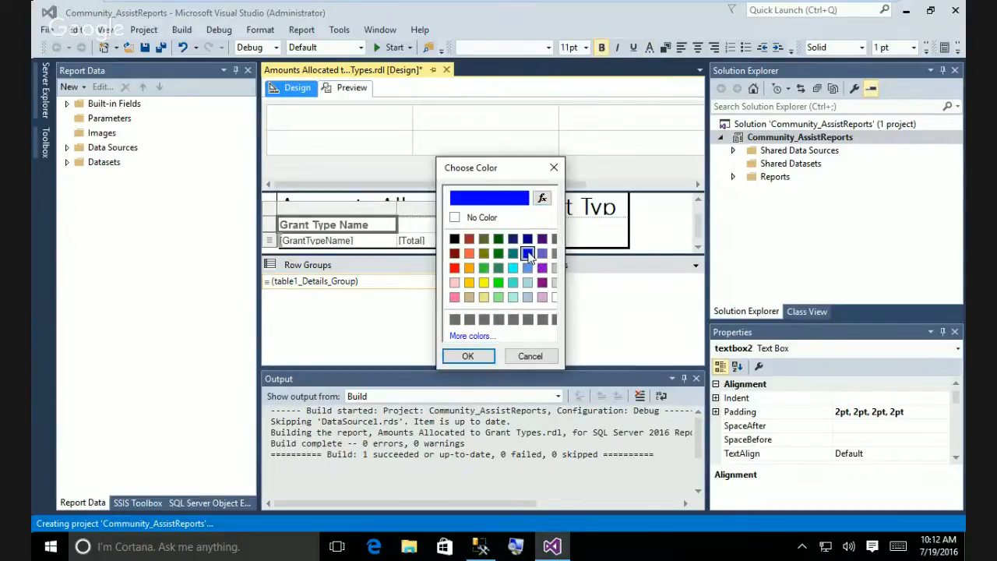
{"action": "left_click", "coordinate": [482, 357]}
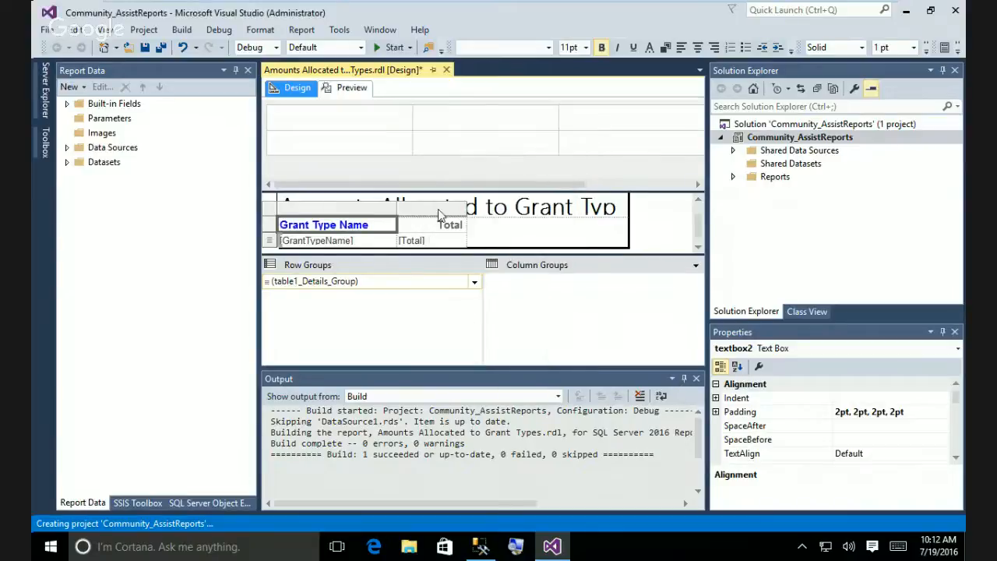
Colour the Total header blue to match, then preview the report.
{"action": "left_click", "coordinate": [454, 224]}
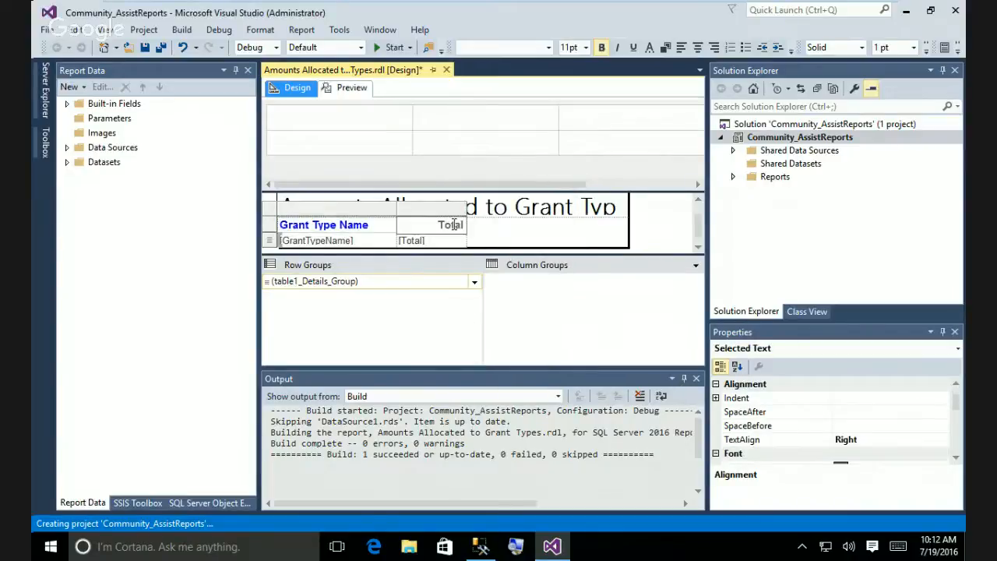
{"action": "left_click", "coordinate": [522, 237]}
{"action": "left_click", "coordinate": [450, 226]}
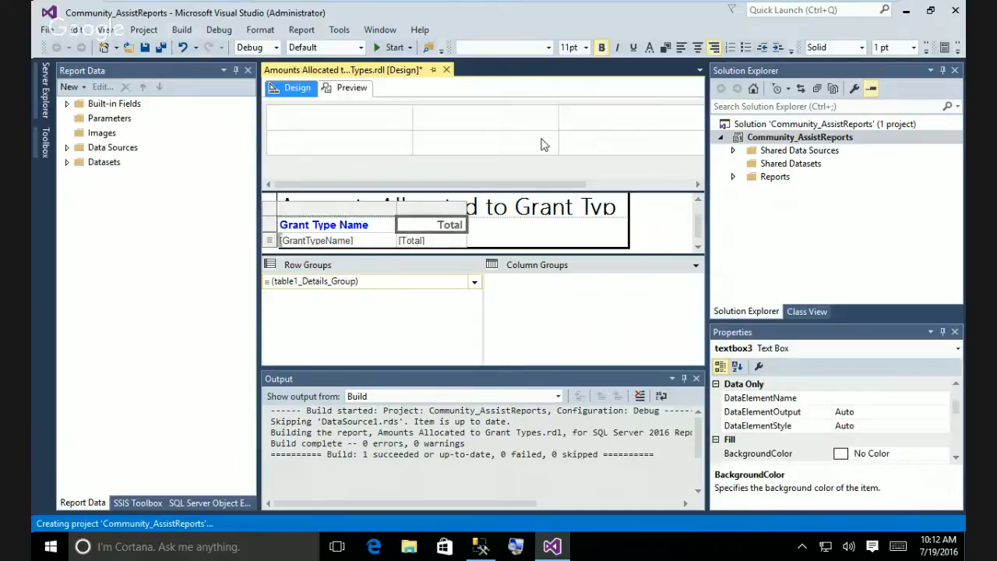
{"action": "left_click", "coordinate": [651, 50]}
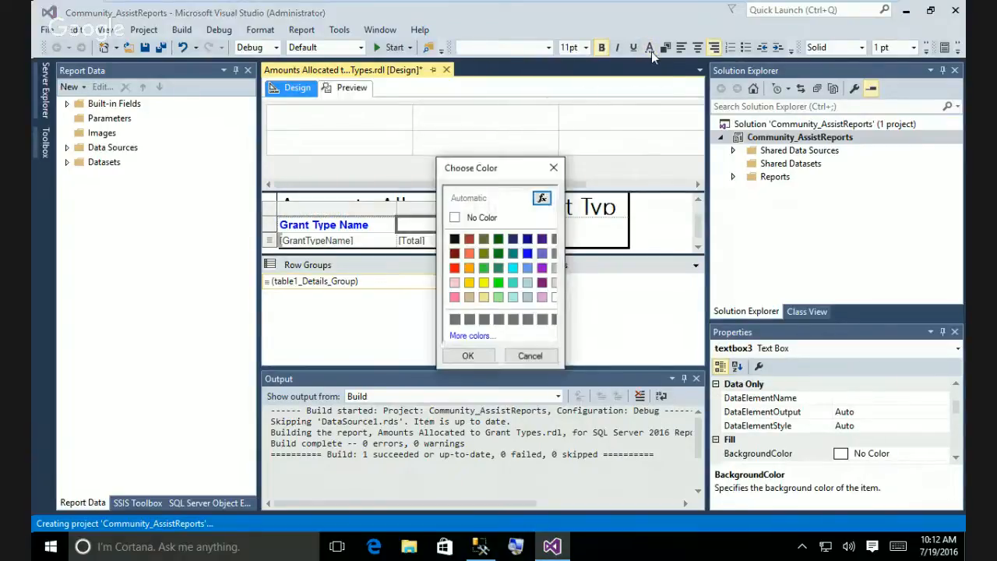
{"action": "left_click", "coordinate": [528, 253]}
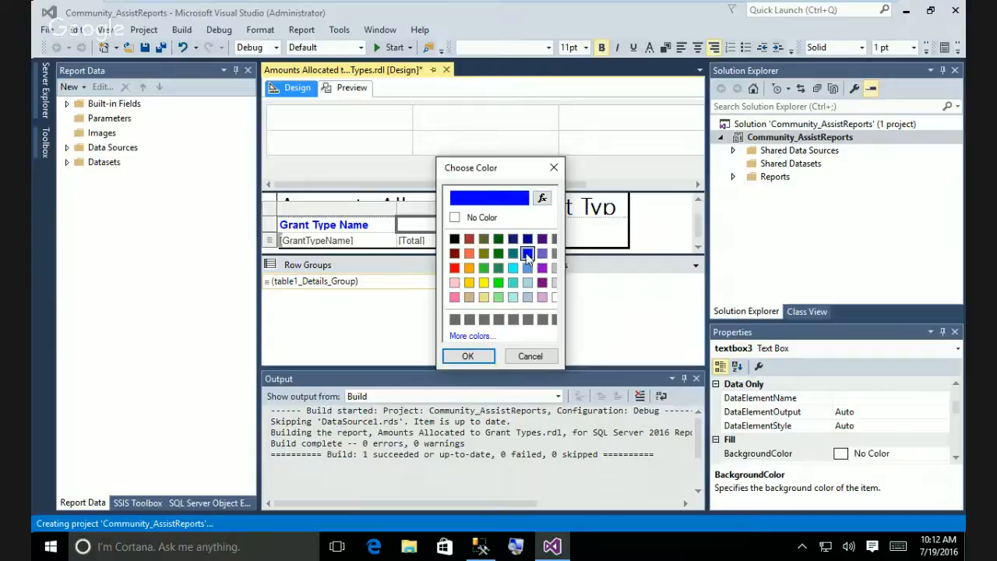
{"action": "left_click", "coordinate": [468, 356]}
{"action": "left_click", "coordinate": [335, 90]}
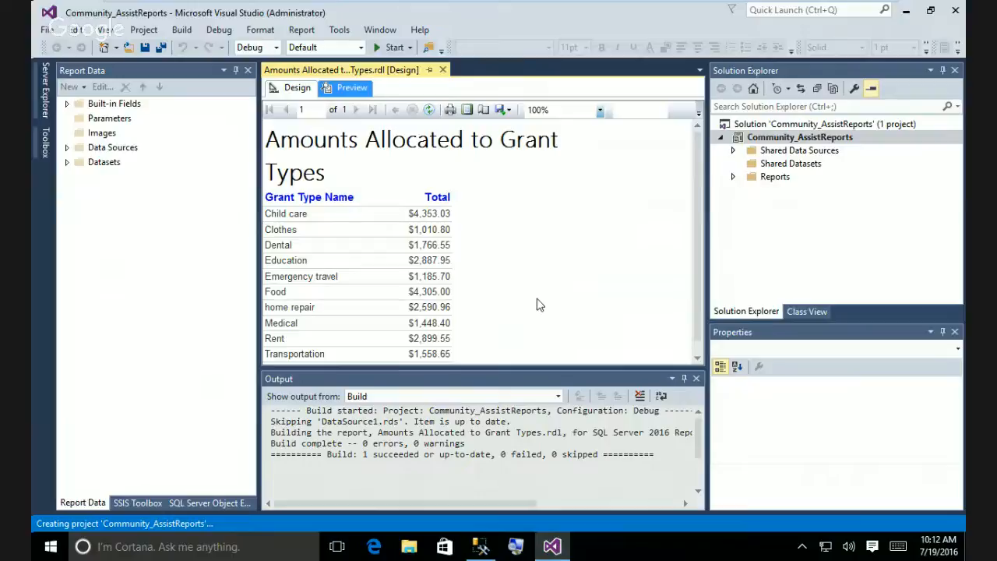
Back in Design, set the GrantTypeName detail cell's border to None.
{"action": "left_click", "coordinate": [297, 89]}
{"action": "left_click", "coordinate": [356, 243]}
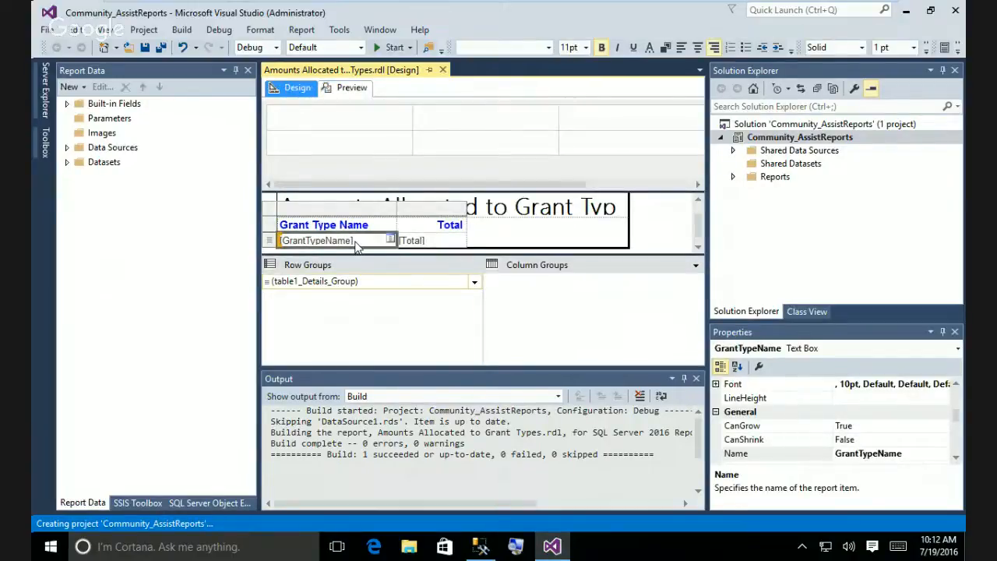
{"action": "right_click", "coordinate": [356, 244]}
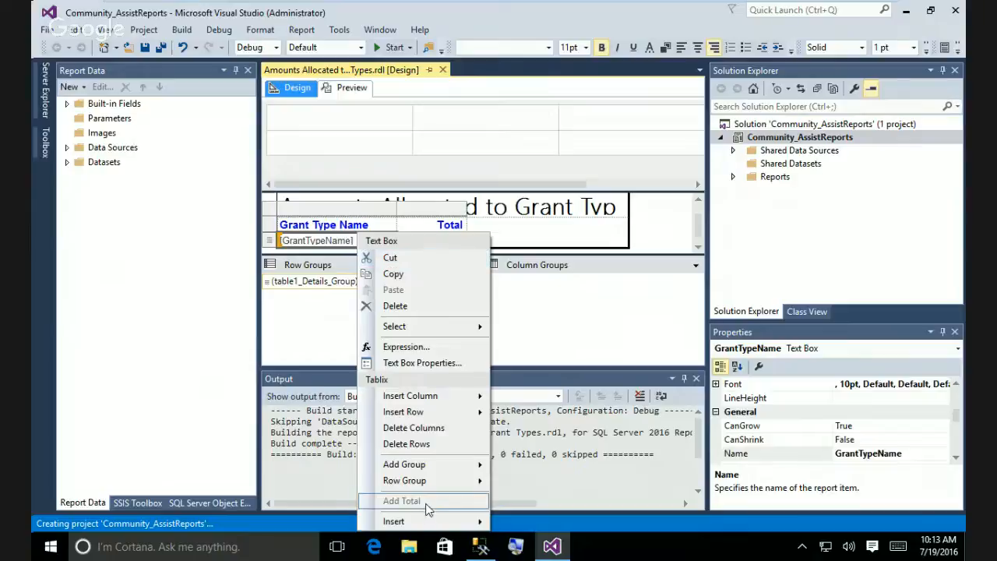
{"action": "left_click", "coordinate": [445, 365]}
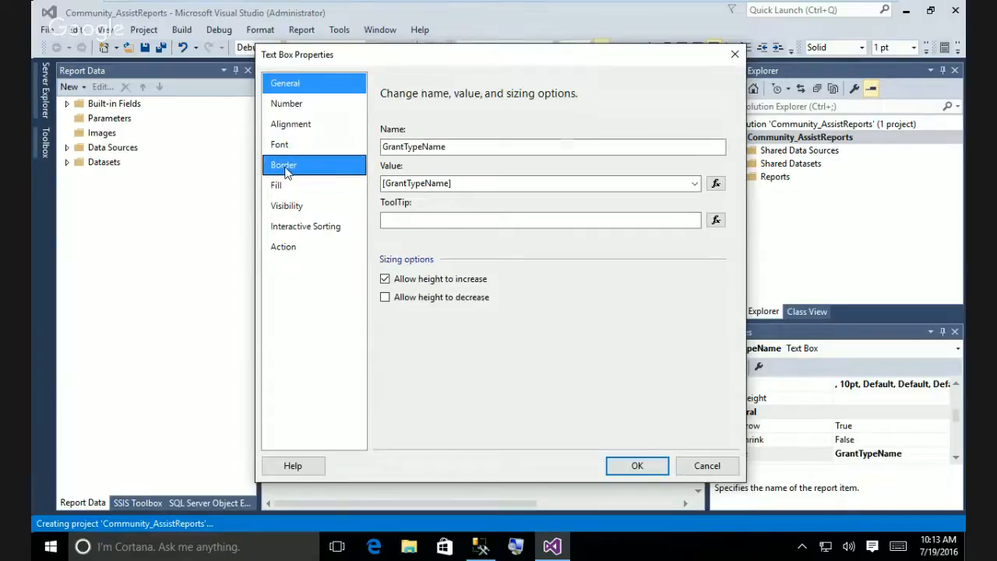
{"action": "left_click", "coordinate": [286, 170]}
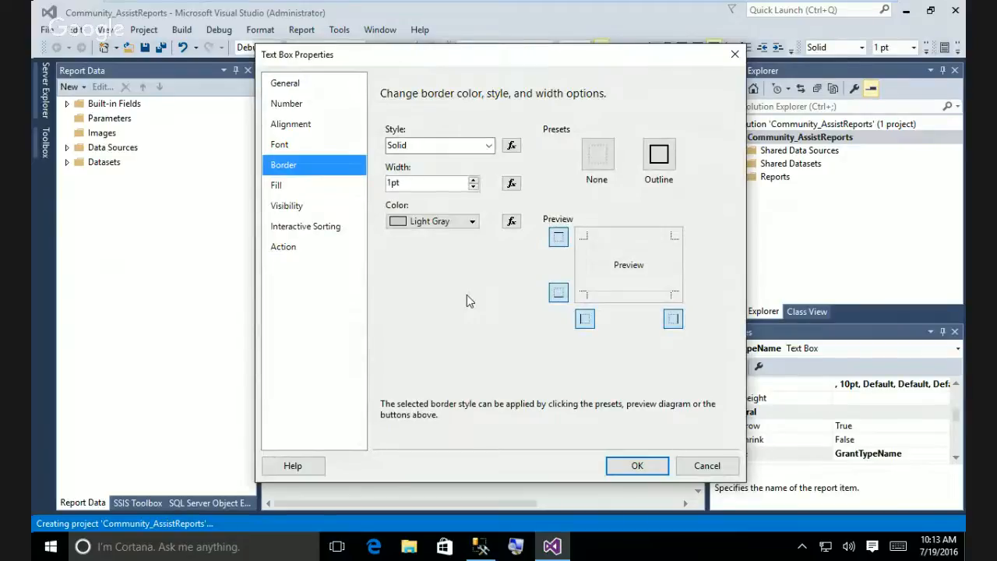
{"action": "left_click", "coordinate": [598, 160]}
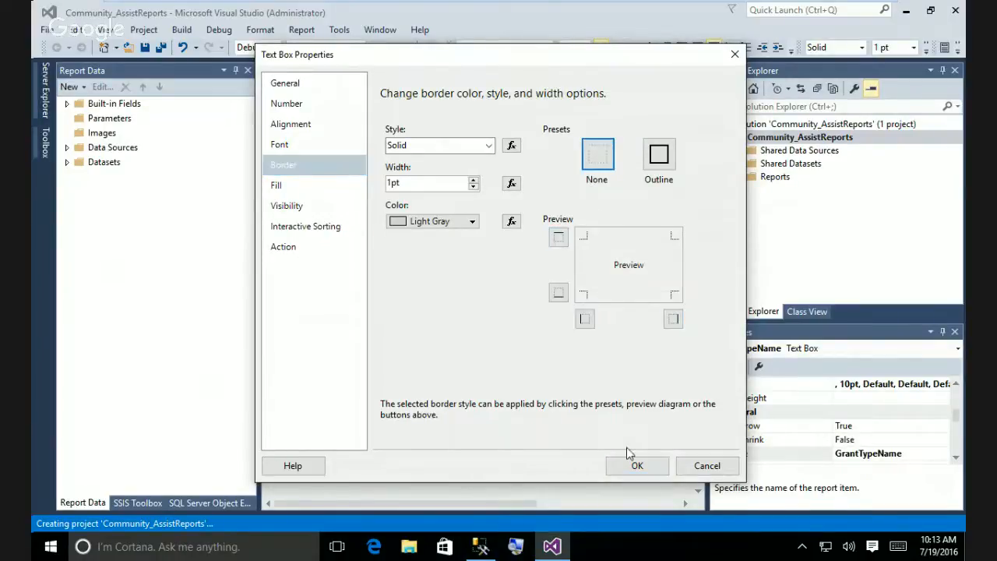
{"action": "left_click", "coordinate": [635, 465]}
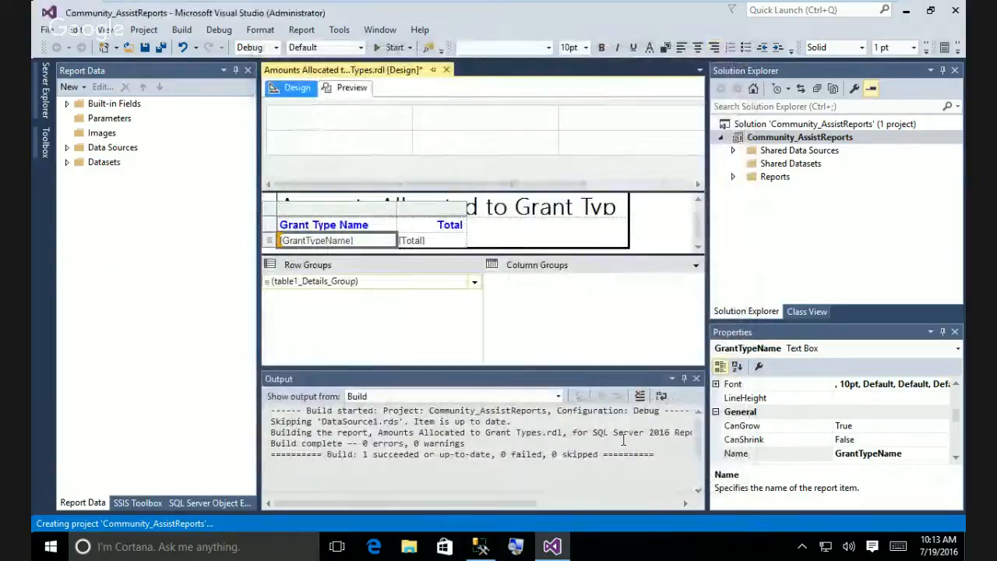
Set the Total detail cell's border to None as well.
{"action": "left_click", "coordinate": [411, 241]}
{"action": "right_click", "coordinate": [421, 243]}
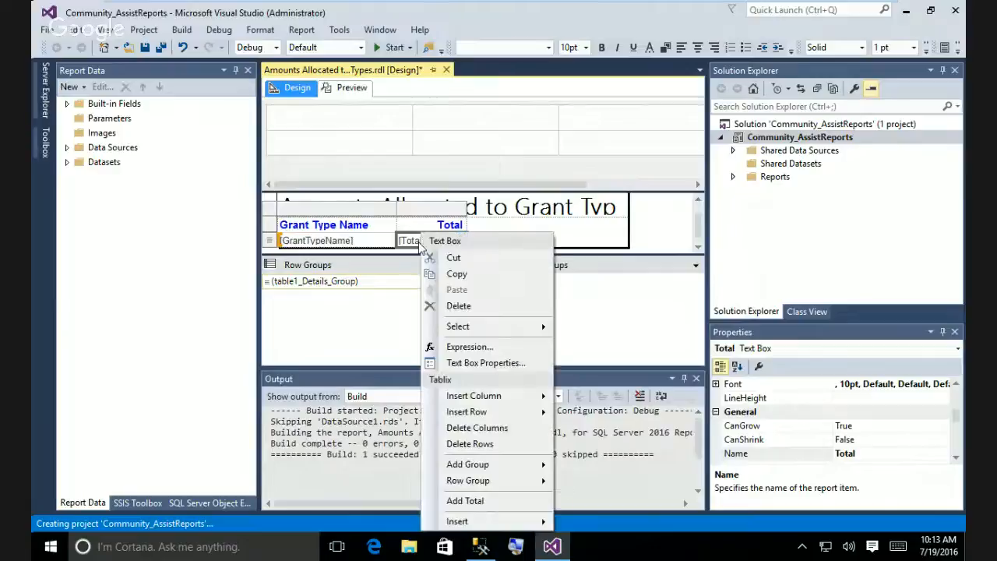
{"action": "left_click", "coordinate": [502, 363]}
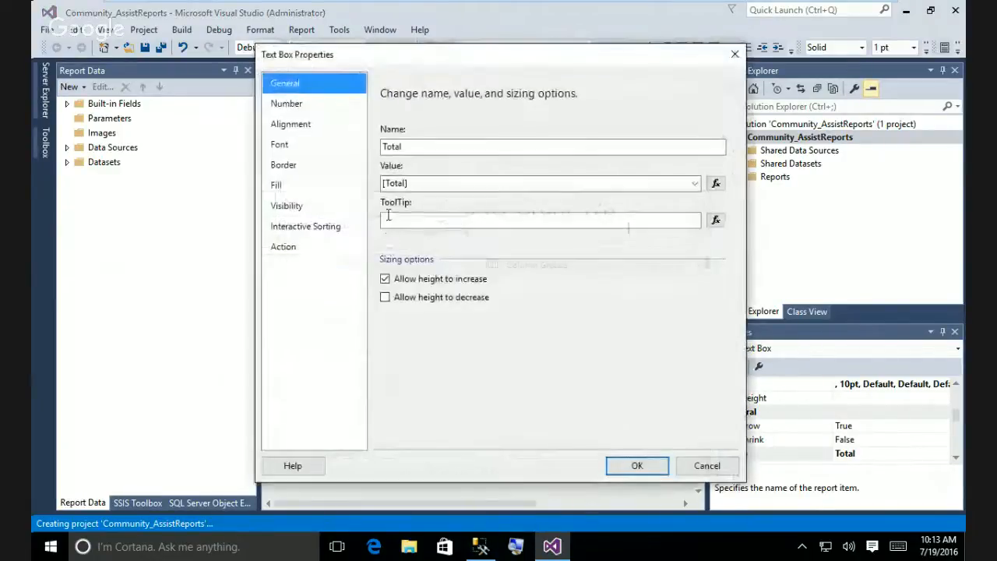
{"action": "left_click", "coordinate": [287, 166]}
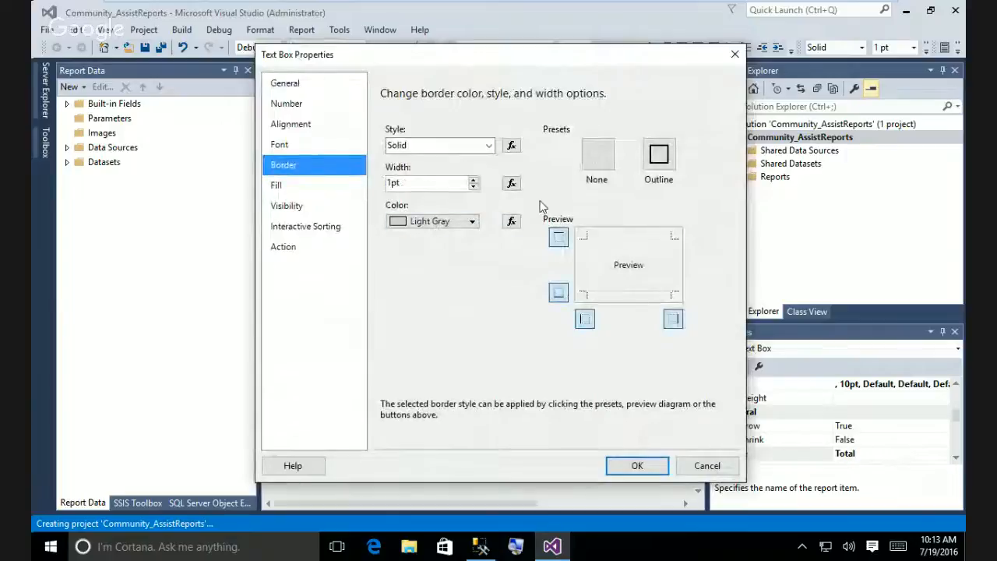
{"action": "left_click", "coordinate": [598, 155]}
{"action": "left_click", "coordinate": [638, 465]}
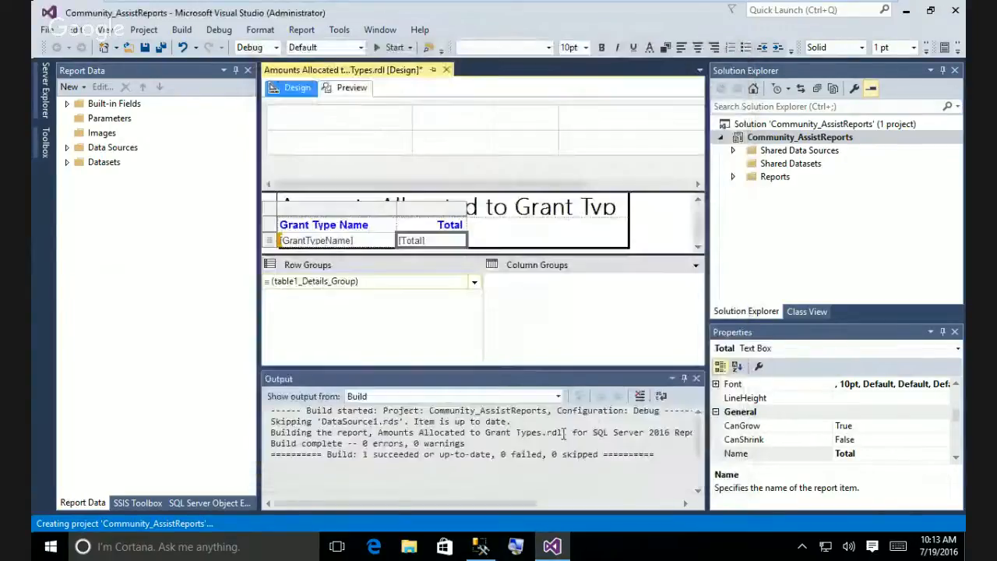
{"action": "left_click", "coordinate": [349, 87]}
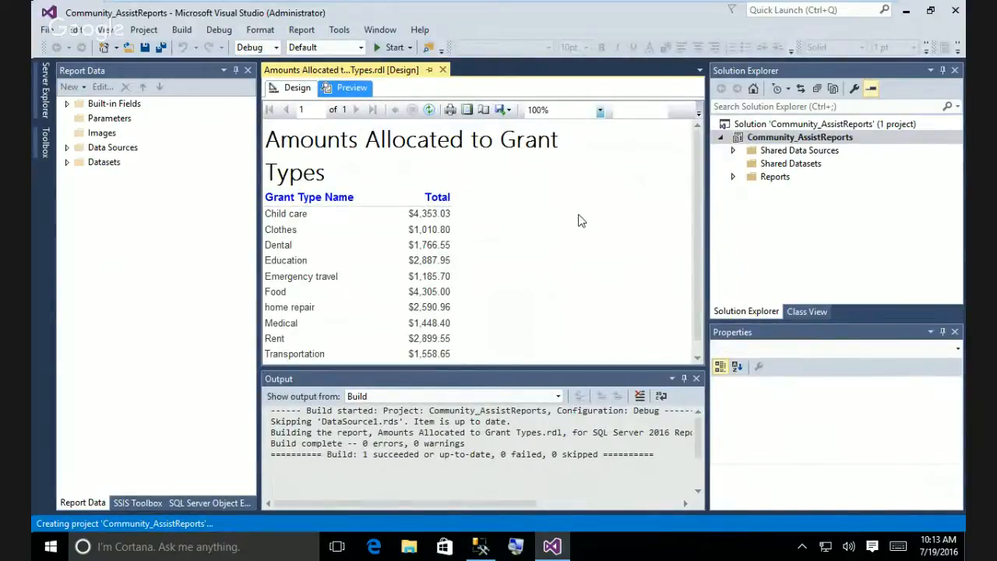
{"action": "scroll", "coordinate": [578, 221], "scroll_direction": "down", "scroll_amount": 1}
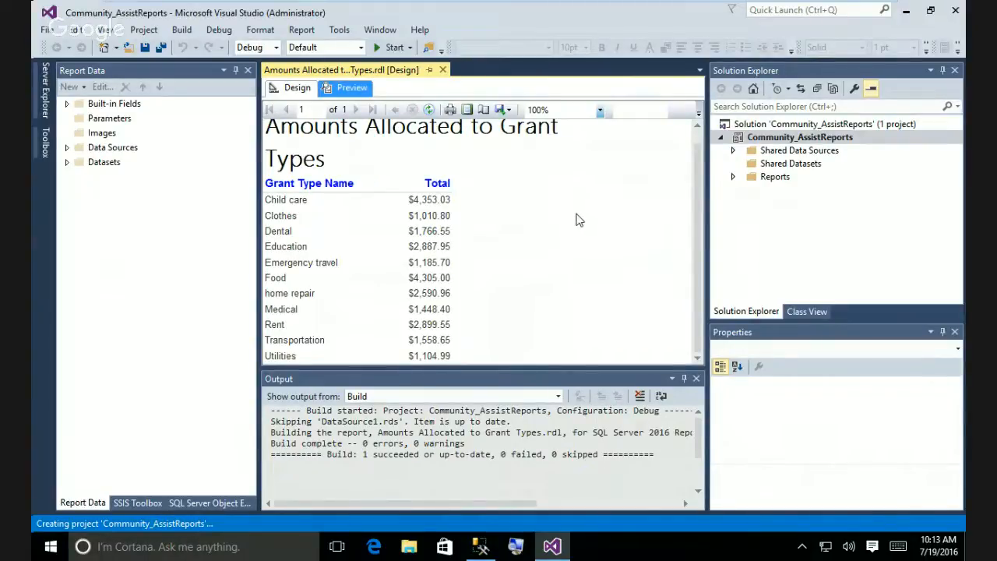
{"action": "scroll", "coordinate": [577, 220], "scroll_direction": "up", "scroll_amount": 1}
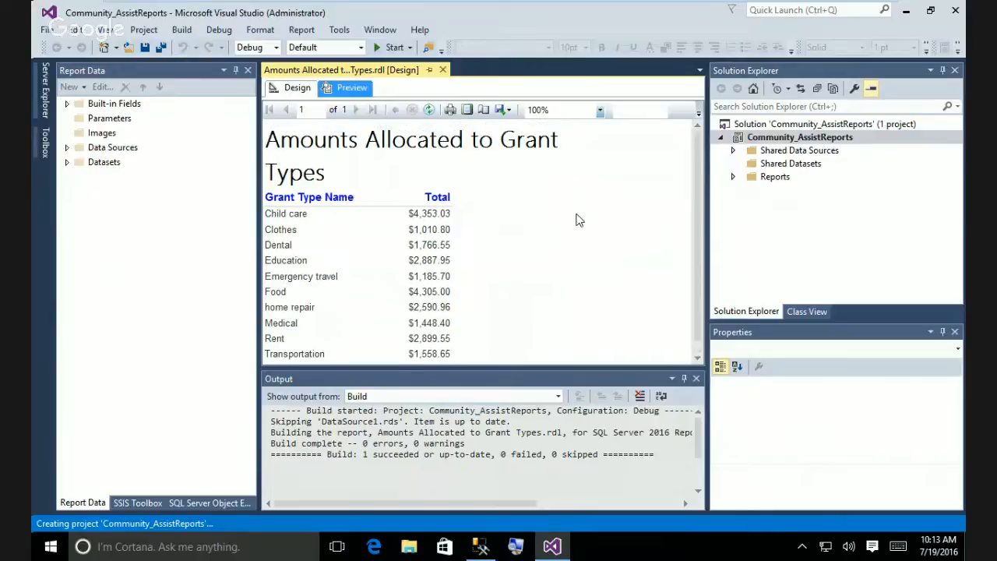
{"action": "left_click", "coordinate": [297, 88]}
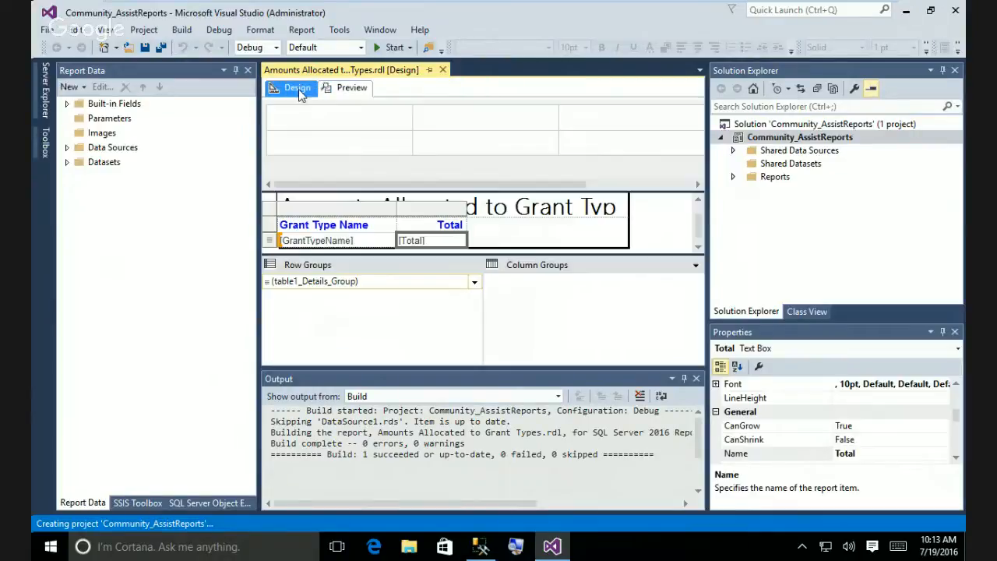
{"action": "left_click", "coordinate": [334, 240]}
{"action": "left_click", "coordinate": [340, 240]}
{"action": "left_click", "coordinate": [376, 245]}
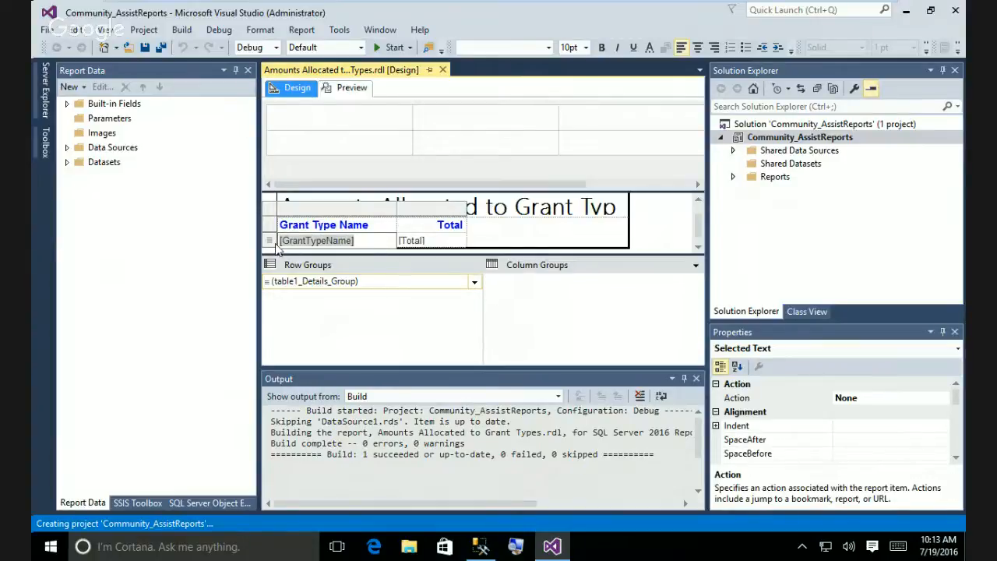
Give the GrantTypeName cell a black right border as a divider, then preview the report.
{"action": "left_click", "coordinate": [535, 238]}
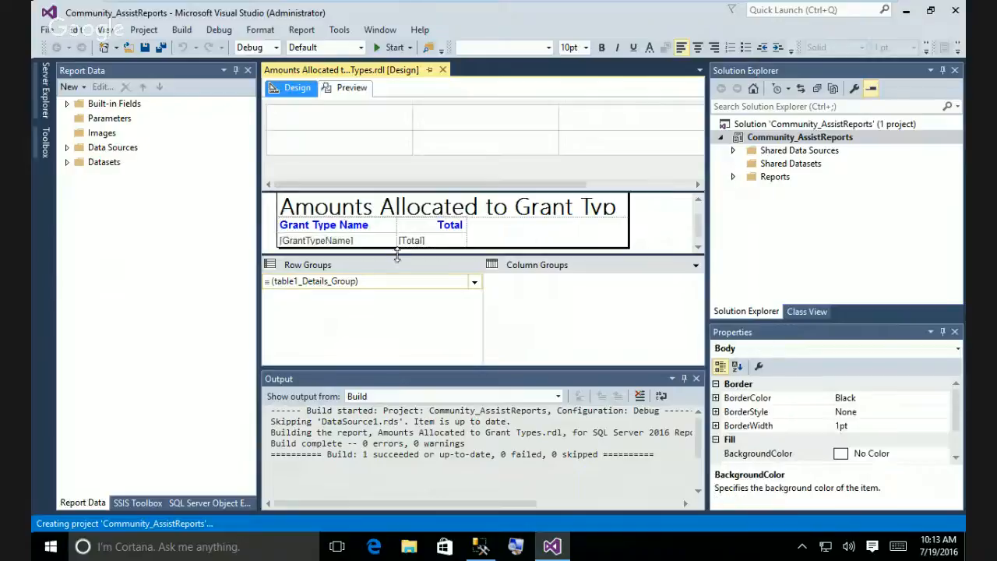
{"action": "left_click", "coordinate": [385, 241]}
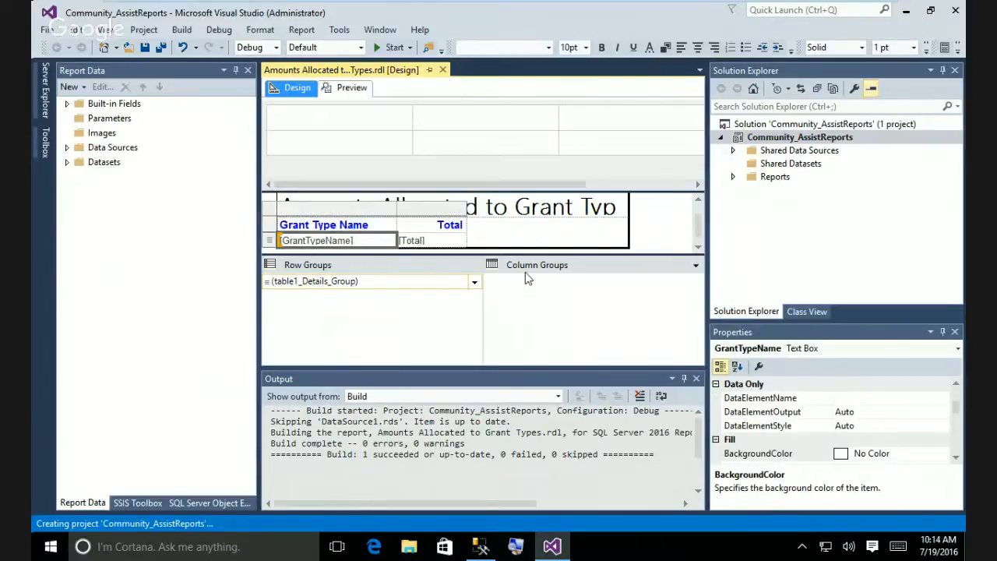
{"action": "right_click", "coordinate": [374, 244]}
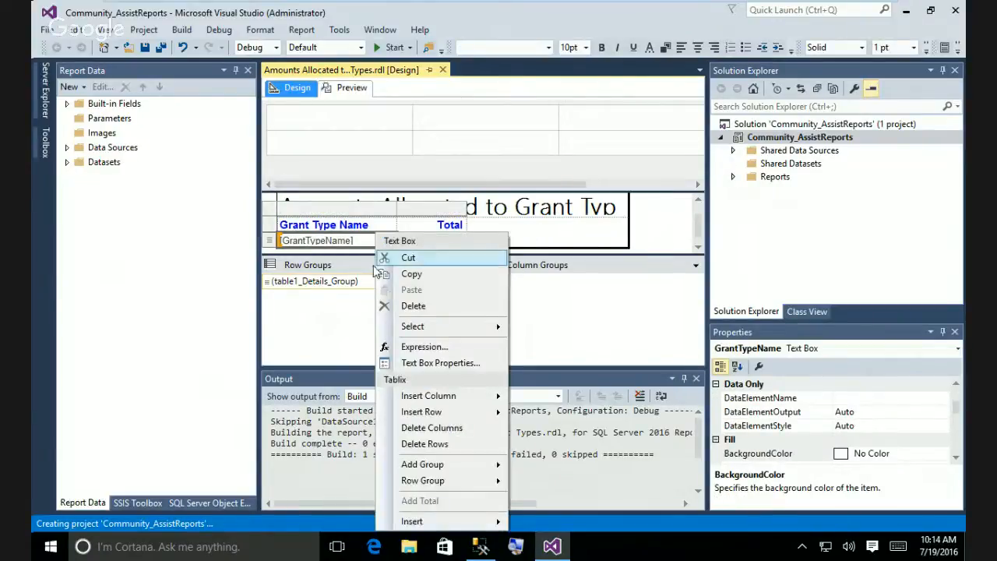
{"action": "left_click", "coordinate": [444, 364]}
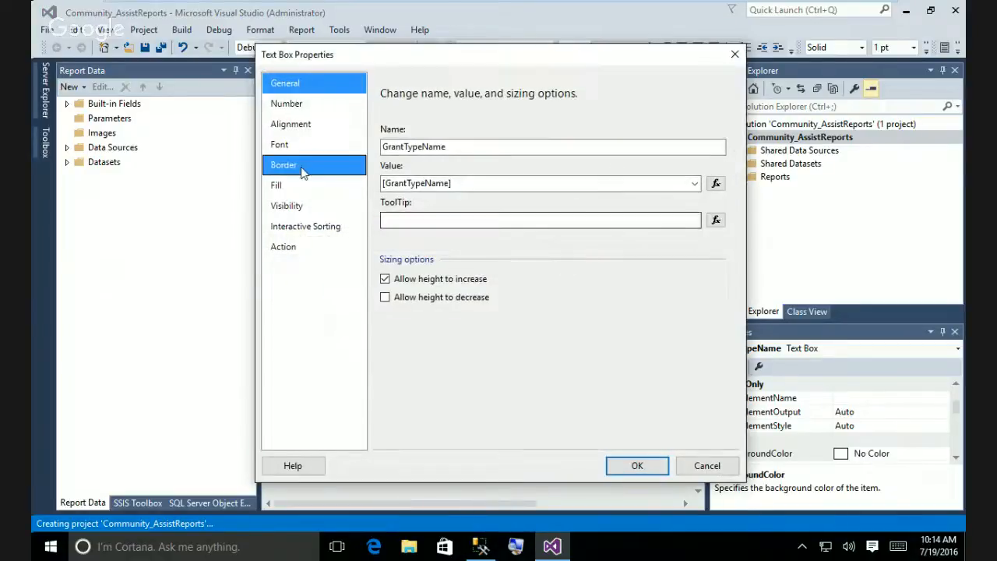
{"action": "left_click", "coordinate": [304, 172]}
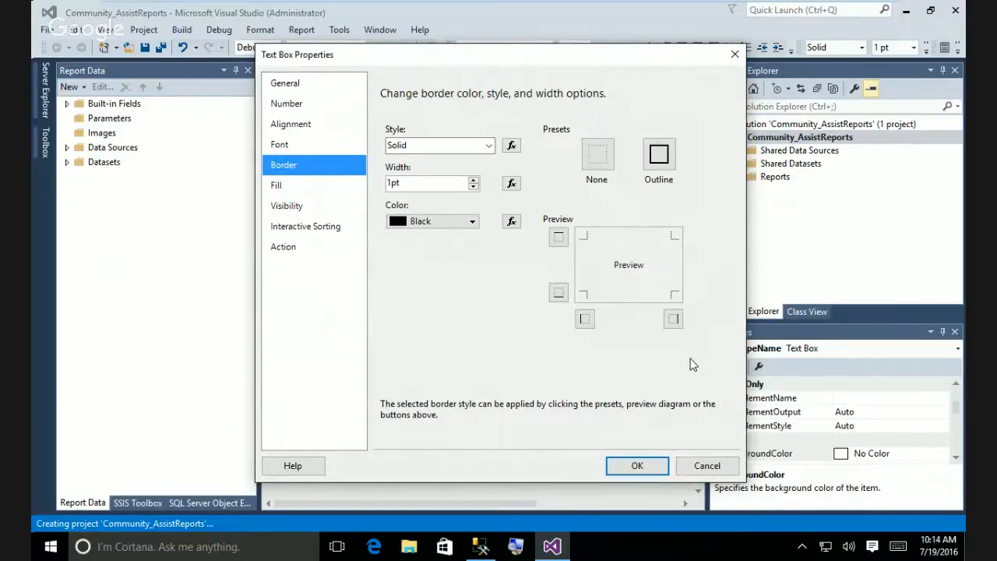
{"action": "left_click", "coordinate": [639, 466]}
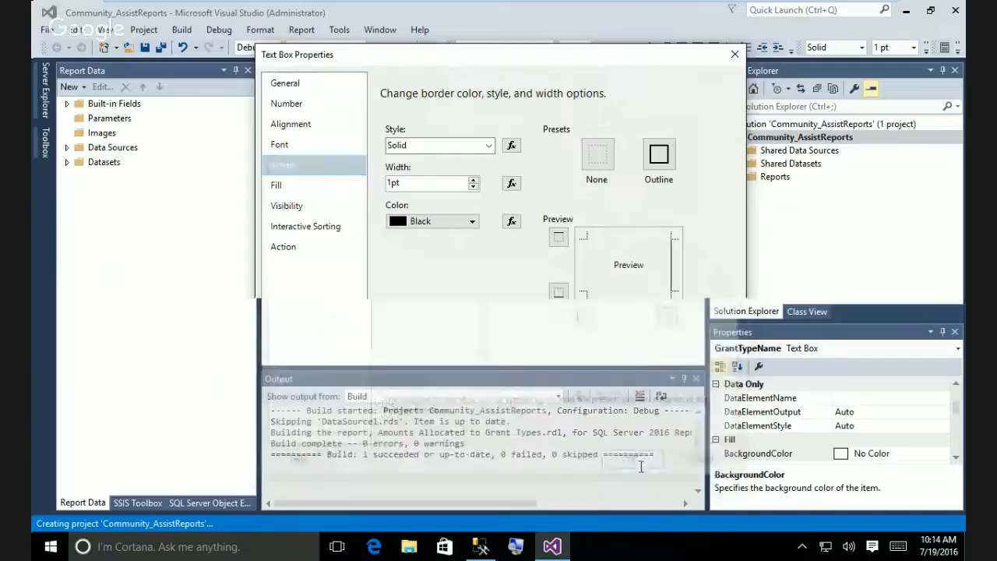
{"action": "left_click", "coordinate": [350, 88]}
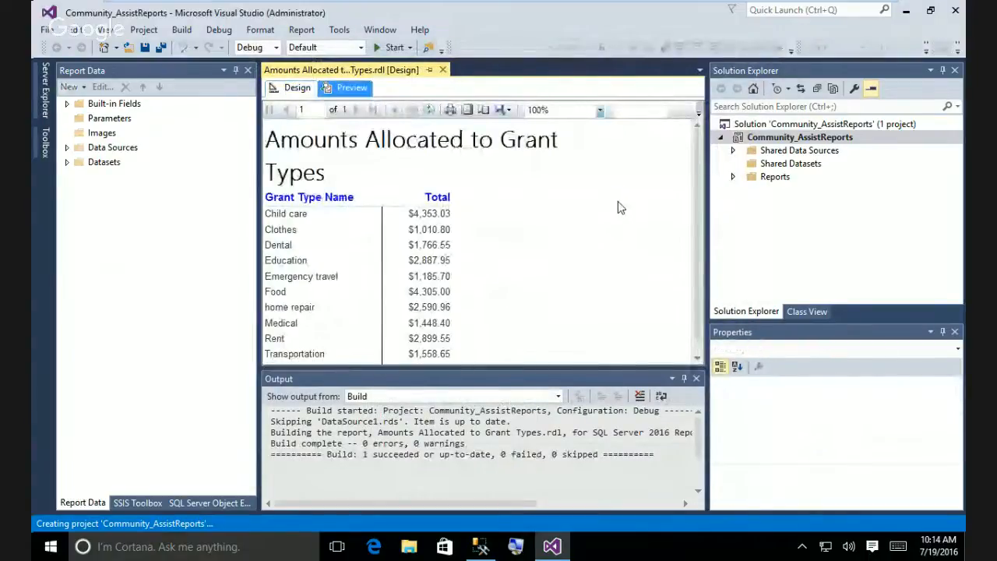
Scroll through the previewed rows, then go back to the Design layout.
{"action": "scroll", "coordinate": [696, 259], "scroll_direction": "down", "scroll_amount": 1}
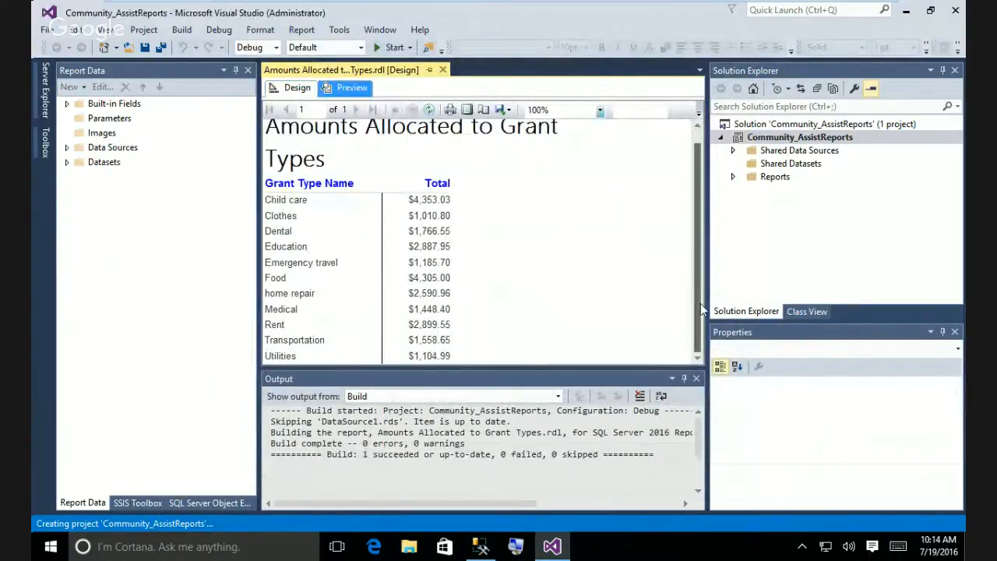
{"action": "scroll", "coordinate": [698, 265], "scroll_direction": "up", "scroll_amount": 1}
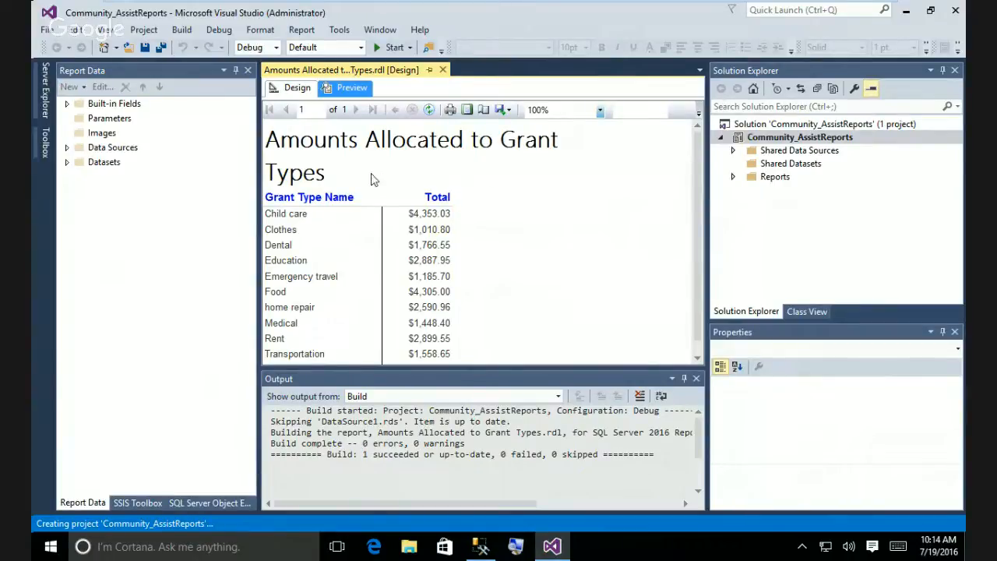
{"action": "left_click", "coordinate": [292, 89]}
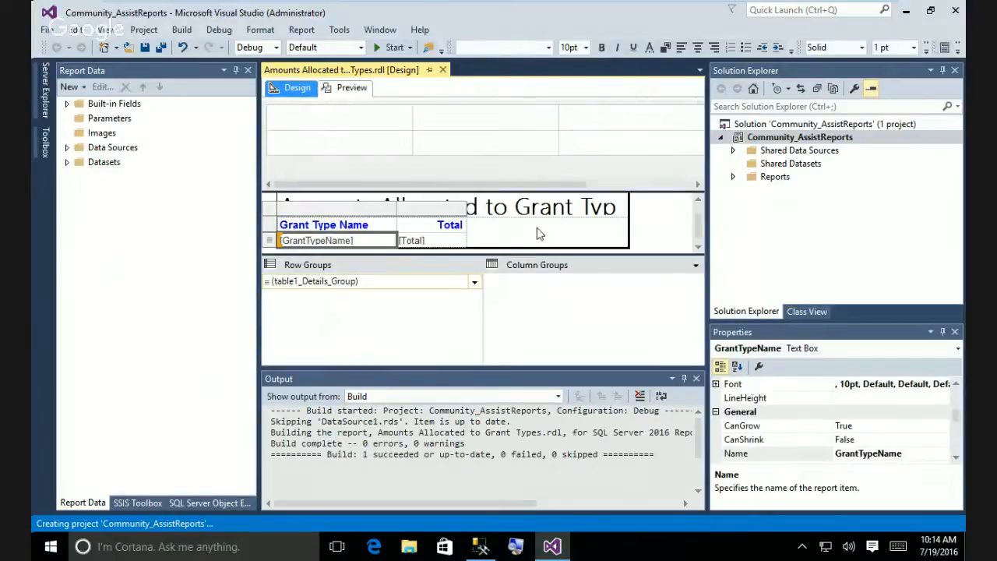
Expand Shared Data Sources in Solution Explorer to show DataSource1.rds.
{"action": "double_click", "coordinate": [624, 222]}
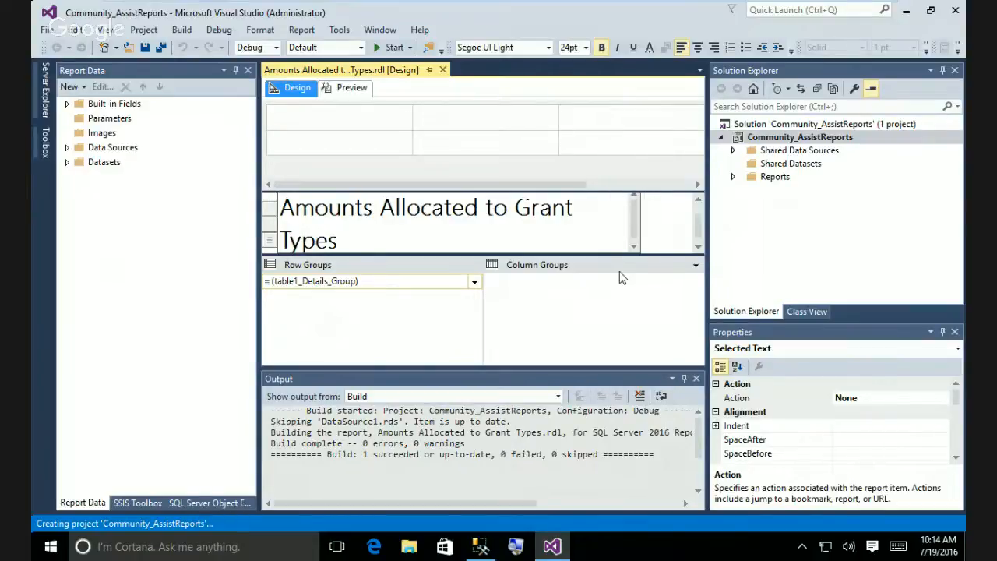
{"action": "left_click", "coordinate": [733, 150]}
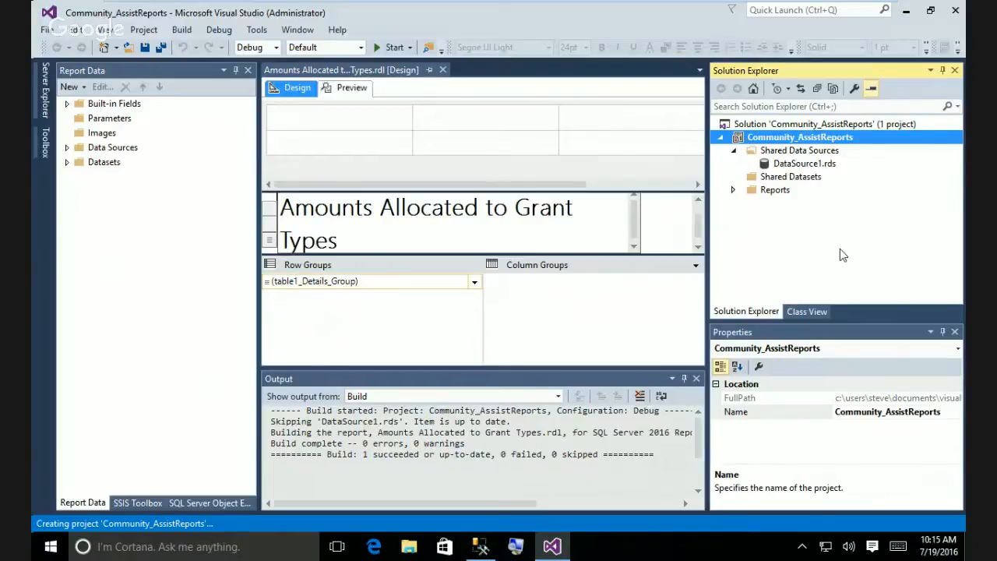
Rename DataSource1.rds in Solution Explorer to Community_Assist.rds.
{"action": "left_click", "coordinate": [733, 189]}
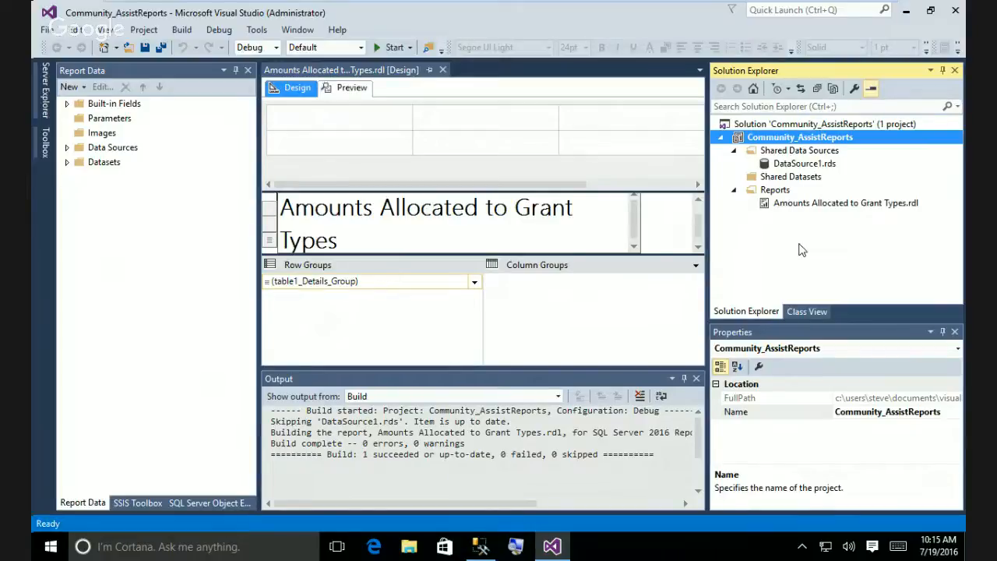
{"action": "right_click", "coordinate": [799, 166]}
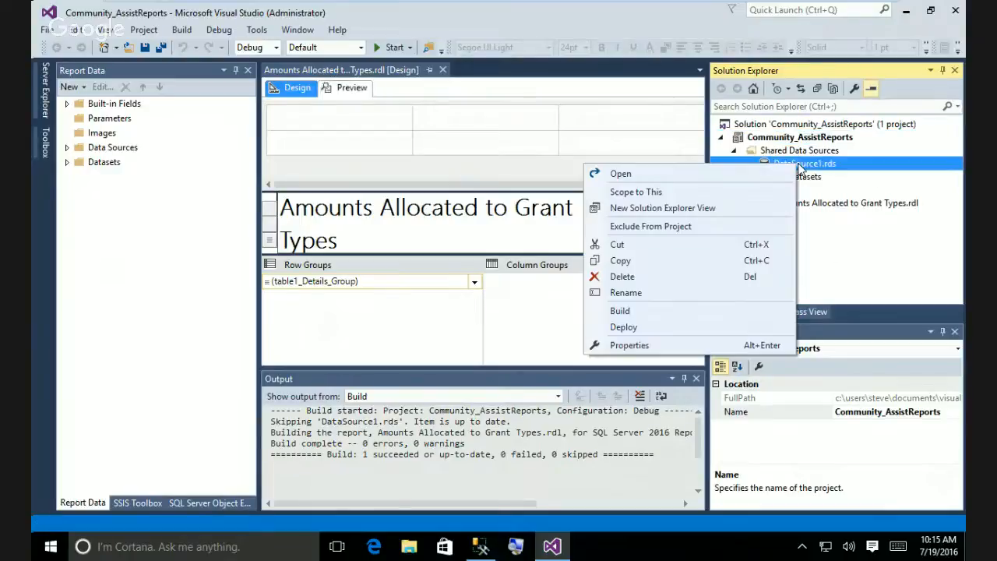
{"action": "left_click", "coordinate": [637, 293]}
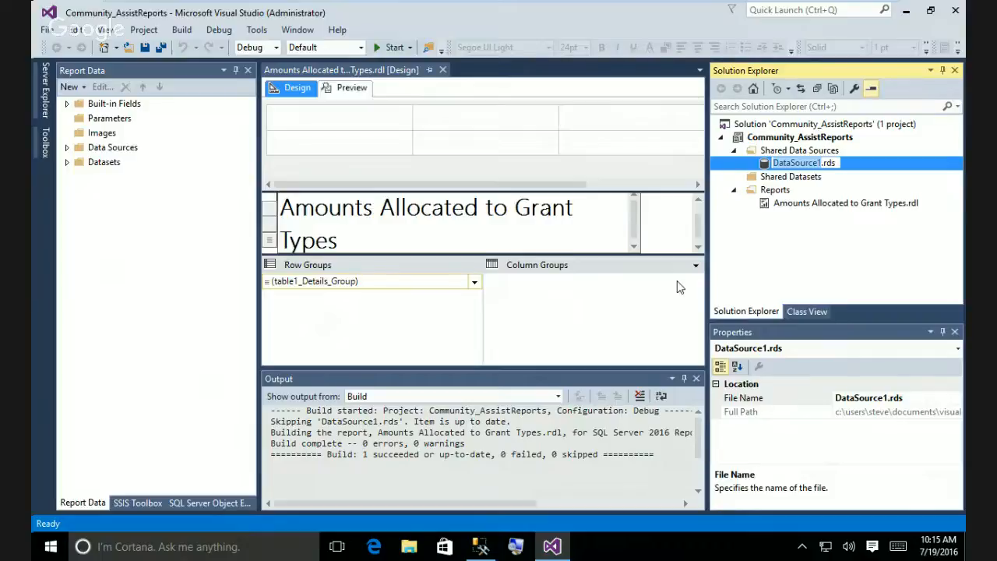
{"action": "type", "text": "Commun"}
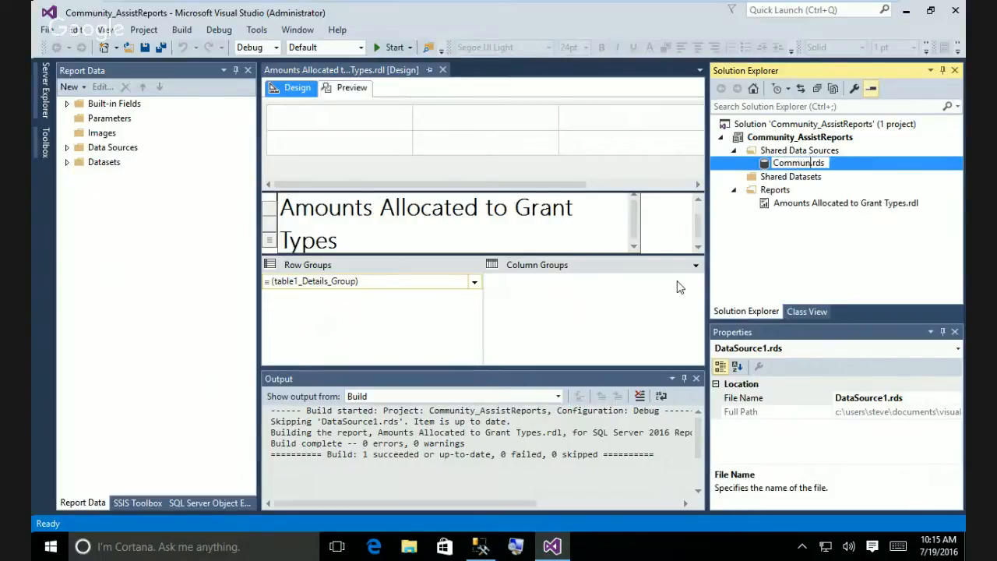
{"action": "type", "text": "ity_Assist"}
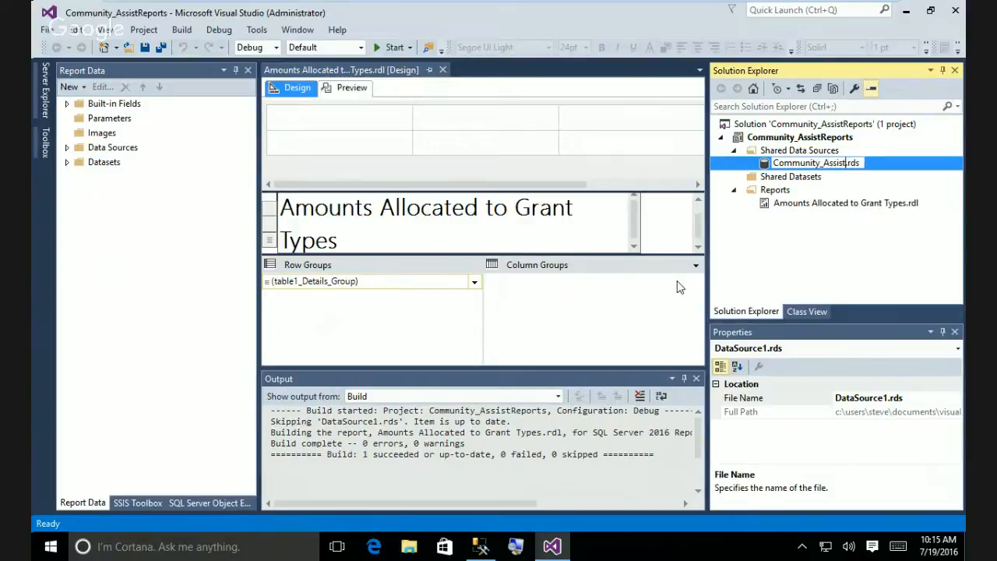
{"action": "left_click", "coordinate": [850, 272]}
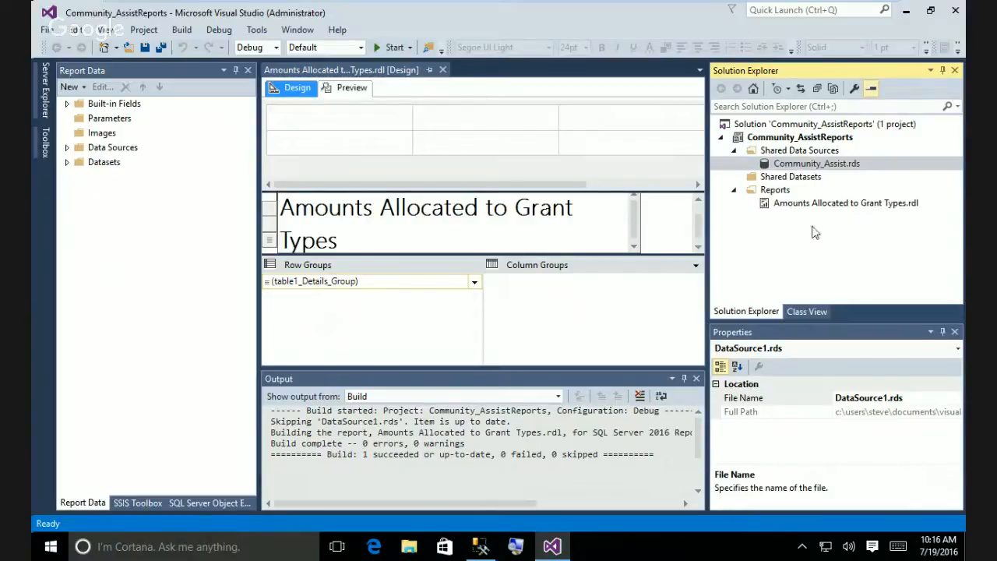
Set the 'Amounts Allocated to Grant Types' title font to 20pt blue.
{"action": "left_click_drag", "start_coordinate": [339, 240], "coordinate": [285, 207]}
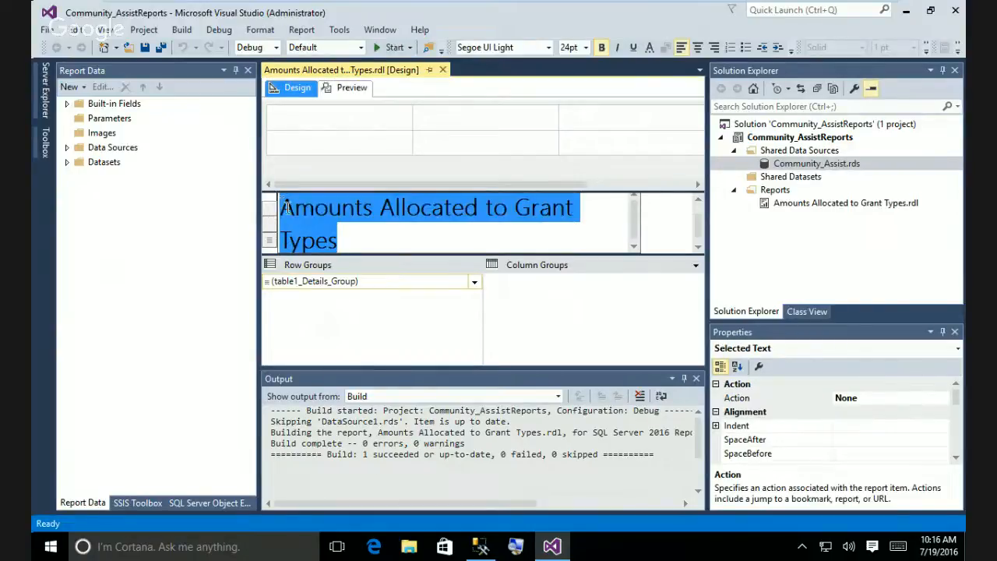
{"action": "right_click", "coordinate": [292, 209]}
{"action": "left_click", "coordinate": [346, 308]}
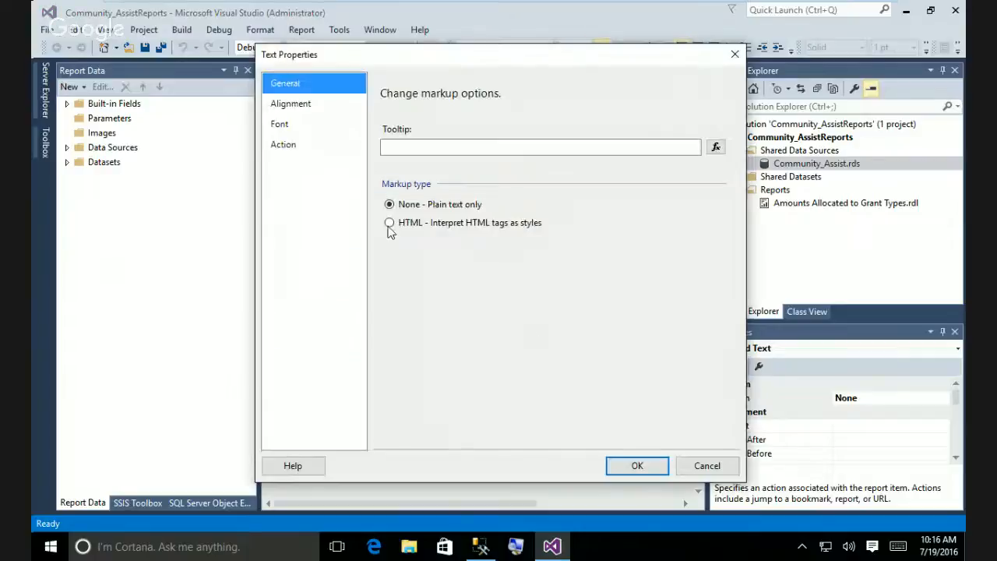
{"action": "left_click", "coordinate": [269, 125]}
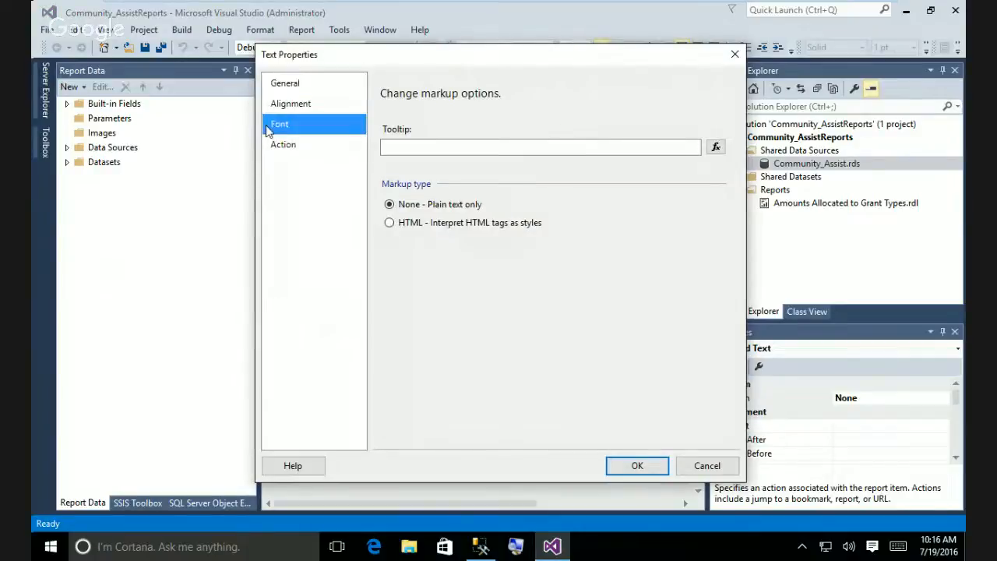
{"action": "left_click", "coordinate": [566, 194]}
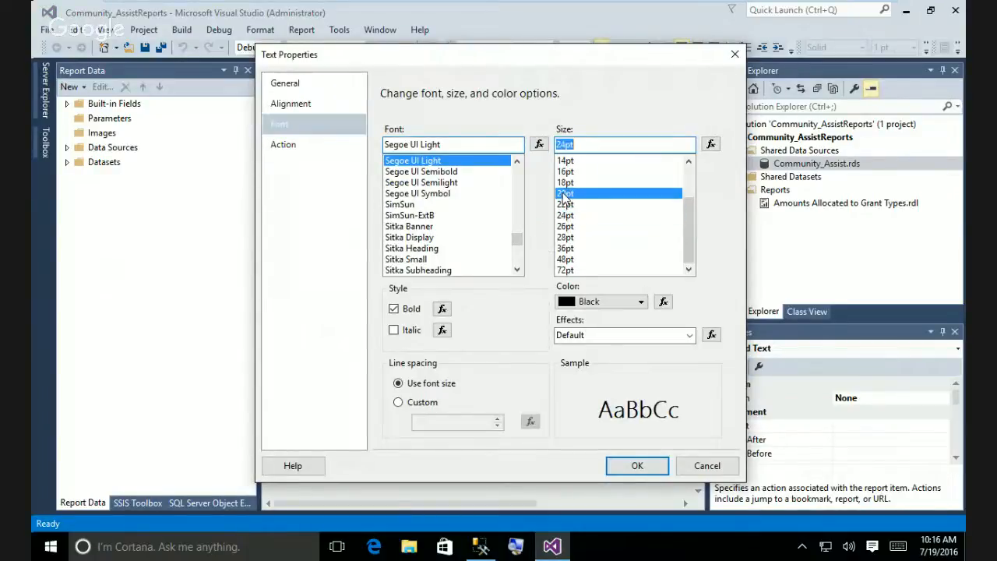
{"action": "left_click", "coordinate": [638, 302]}
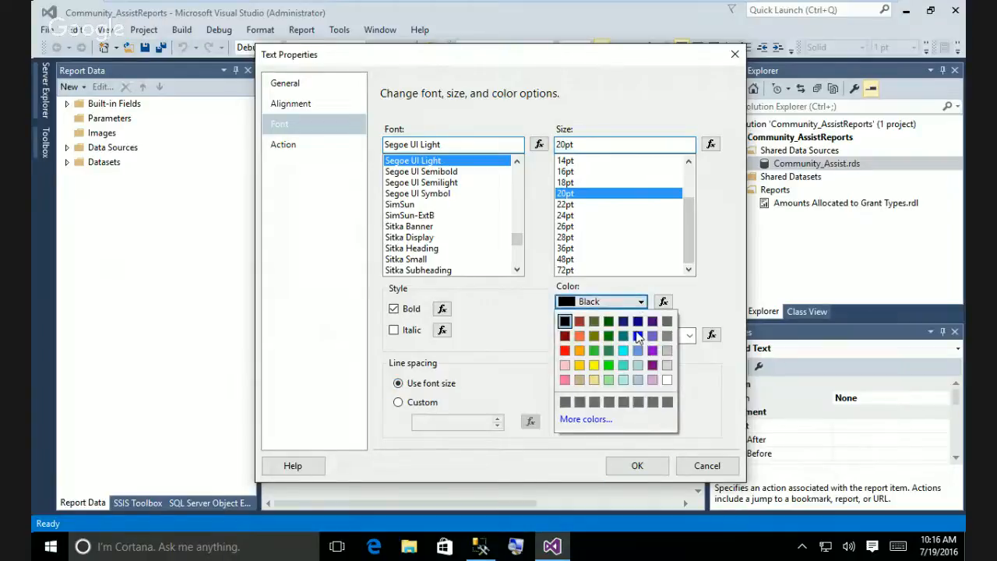
{"action": "left_click", "coordinate": [638, 336]}
{"action": "left_click", "coordinate": [638, 465]}
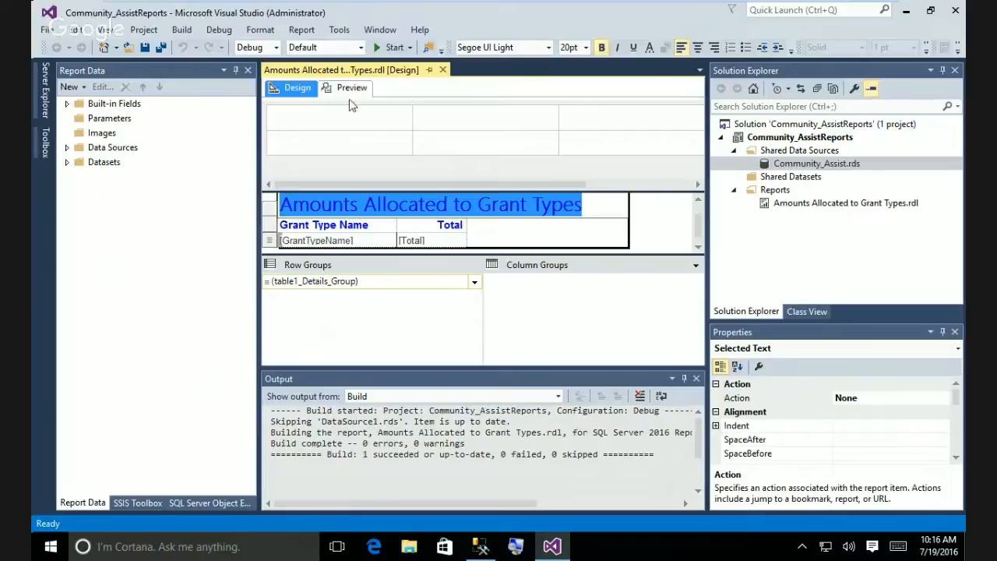
{"action": "left_click", "coordinate": [360, 90]}
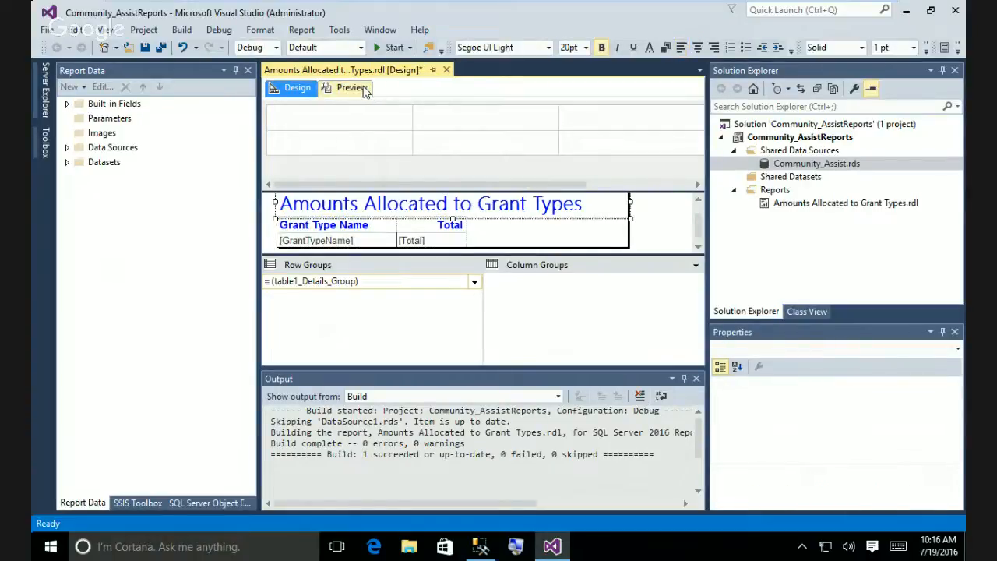
{"action": "left_click", "coordinate": [356, 90]}
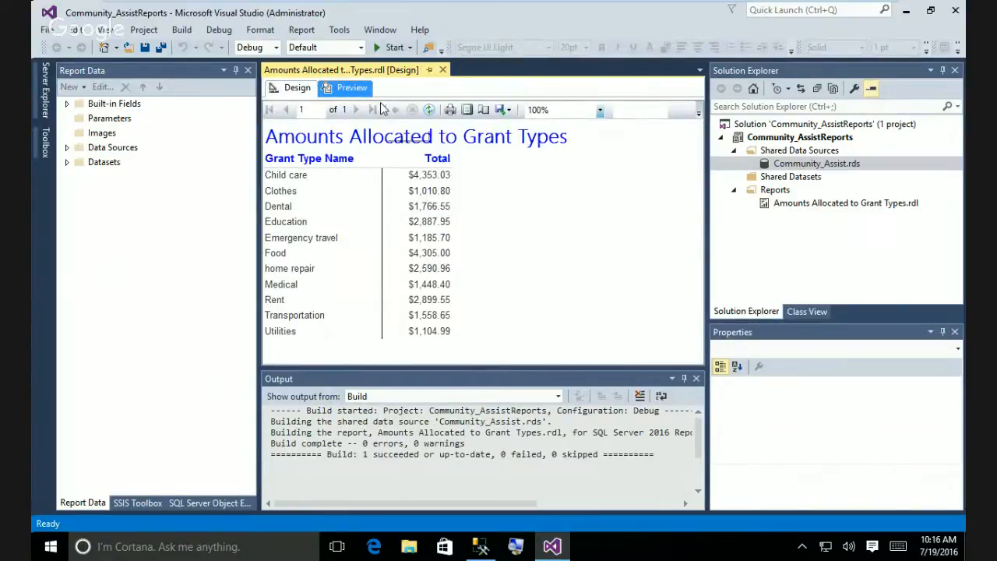
{"action": "left_click", "coordinate": [296, 88]}
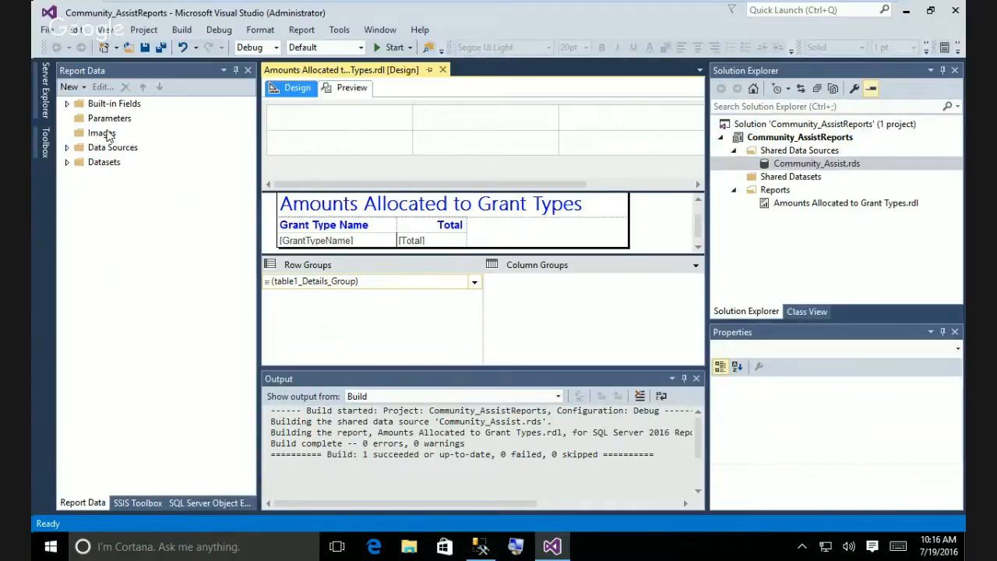
Expand Data Sources and DataSet1 in Report Data to list GrantTypeName and Total.
{"action": "left_click", "coordinate": [67, 106]}
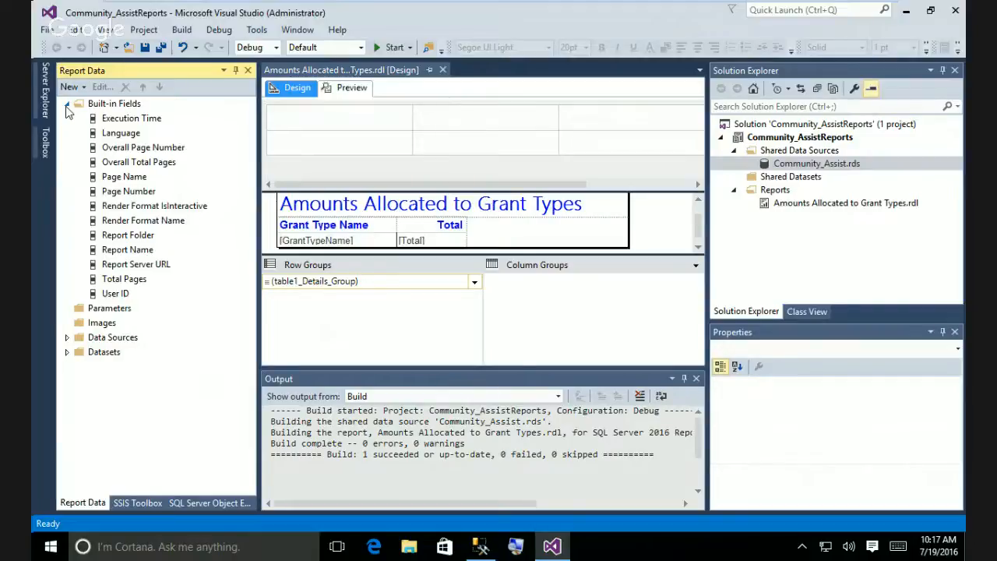
{"action": "left_click", "coordinate": [67, 338]}
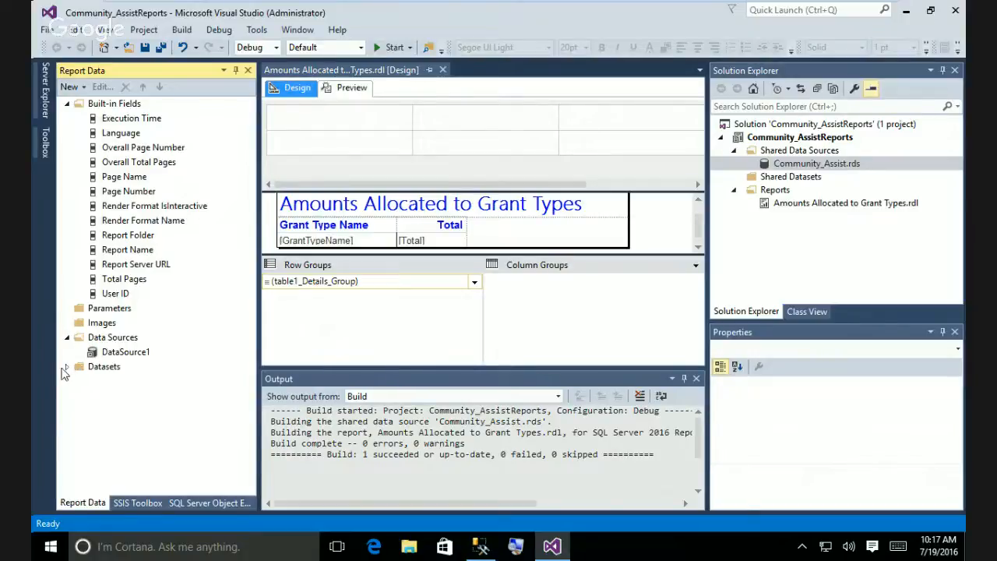
{"action": "left_click", "coordinate": [66, 367]}
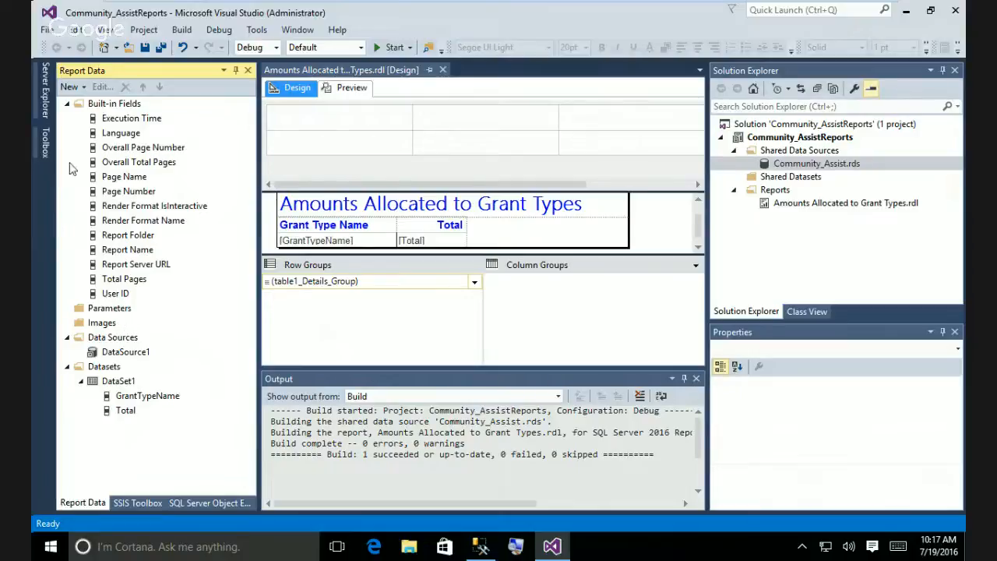
{"action": "left_click", "coordinate": [67, 103]}
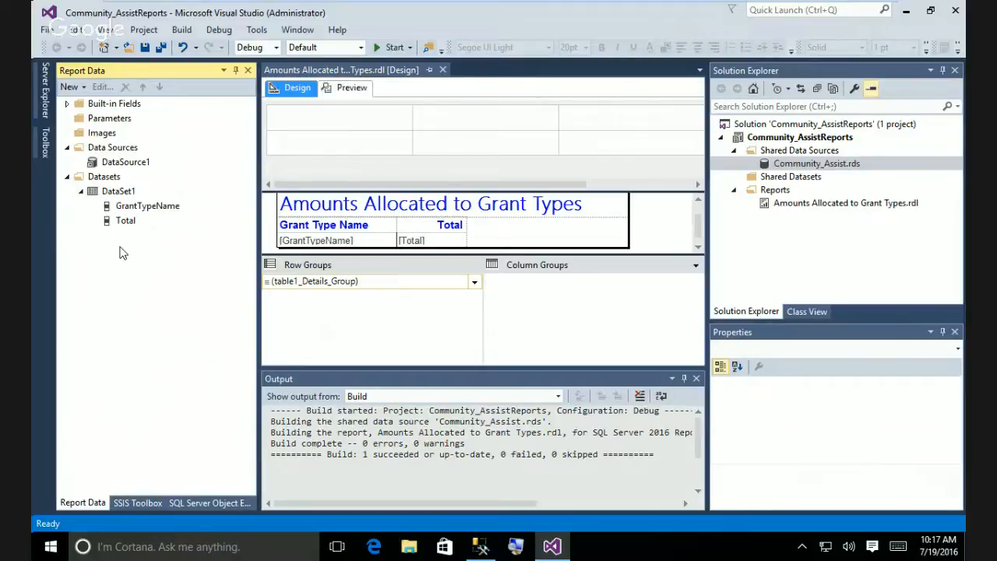
Pin the Toolbox open and drag the splitters to enlarge the report design area.
{"action": "left_click", "coordinate": [44, 151]}
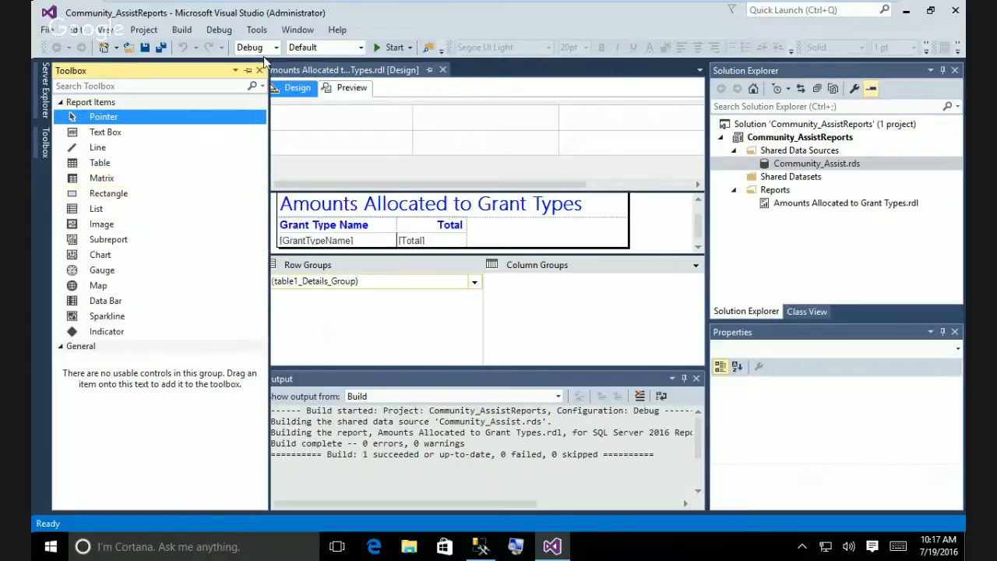
{"action": "left_click", "coordinate": [248, 70]}
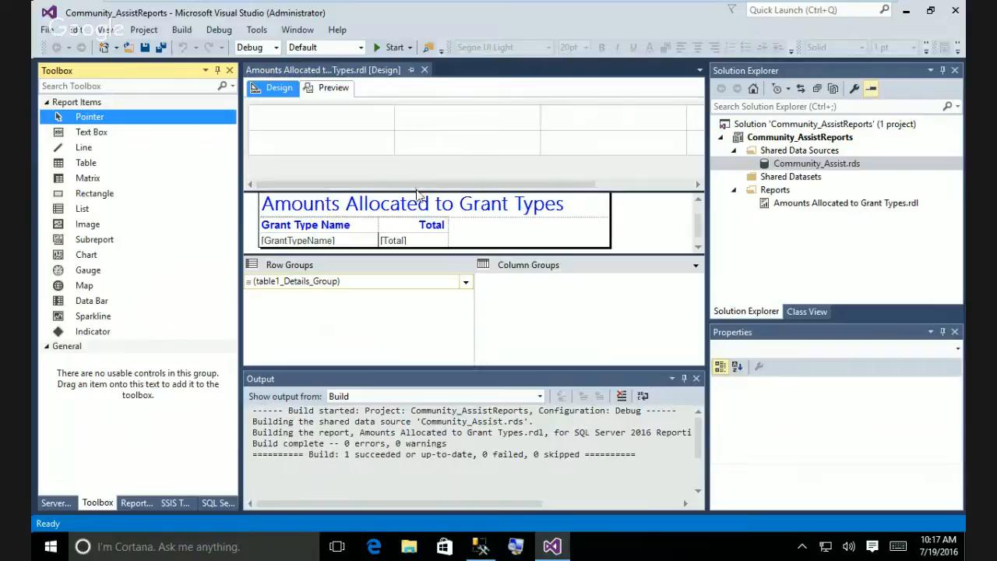
{"action": "left_click_drag", "start_coordinate": [417, 191], "coordinate": [418, 138]}
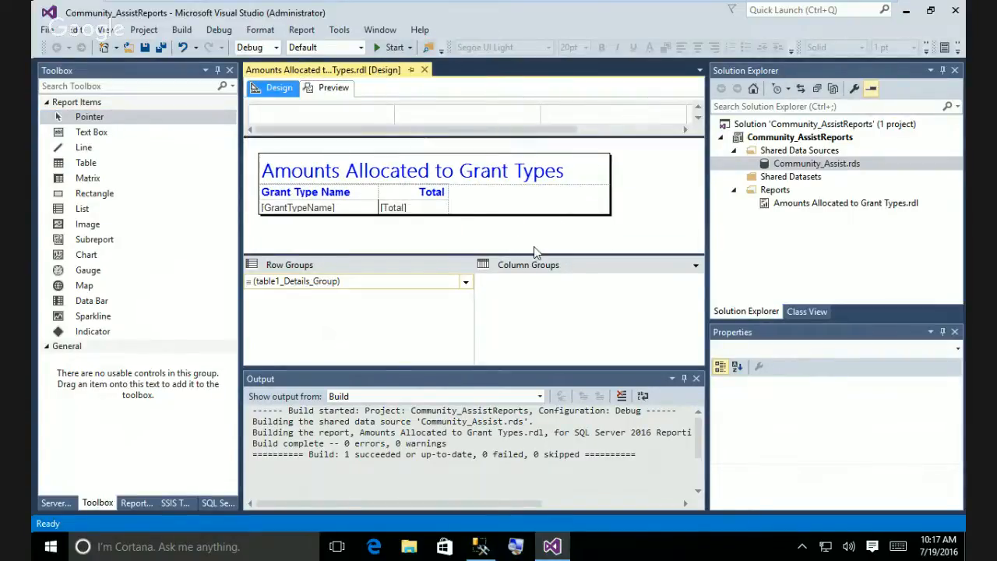
{"action": "left_click_drag", "start_coordinate": [525, 255], "coordinate": [525, 294]}
Drag a Chart from the Toolbox onto the report body beside the table.
{"action": "left_click", "coordinate": [514, 212]}
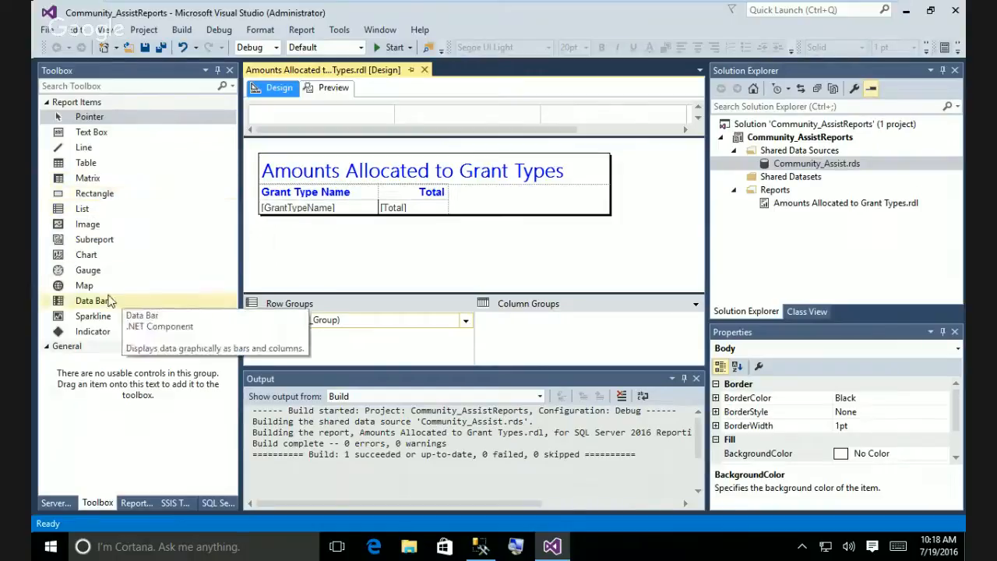
{"action": "left_click", "coordinate": [90, 257]}
{"action": "left_click_drag", "start_coordinate": [218, 282], "coordinate": [505, 208]}
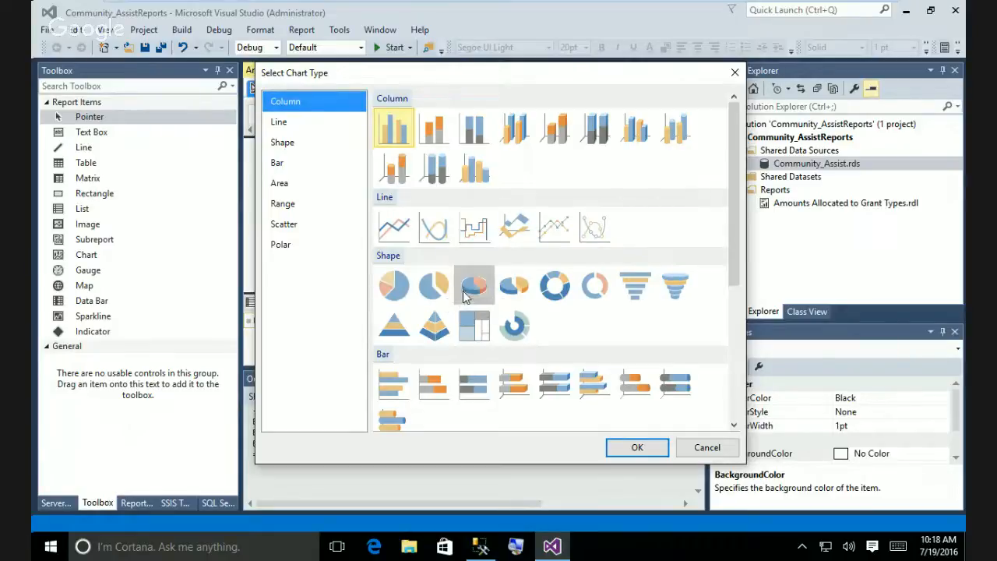
Choose the basic Pie chart type from the Shape group and confirm it.
{"action": "left_click", "coordinate": [395, 300]}
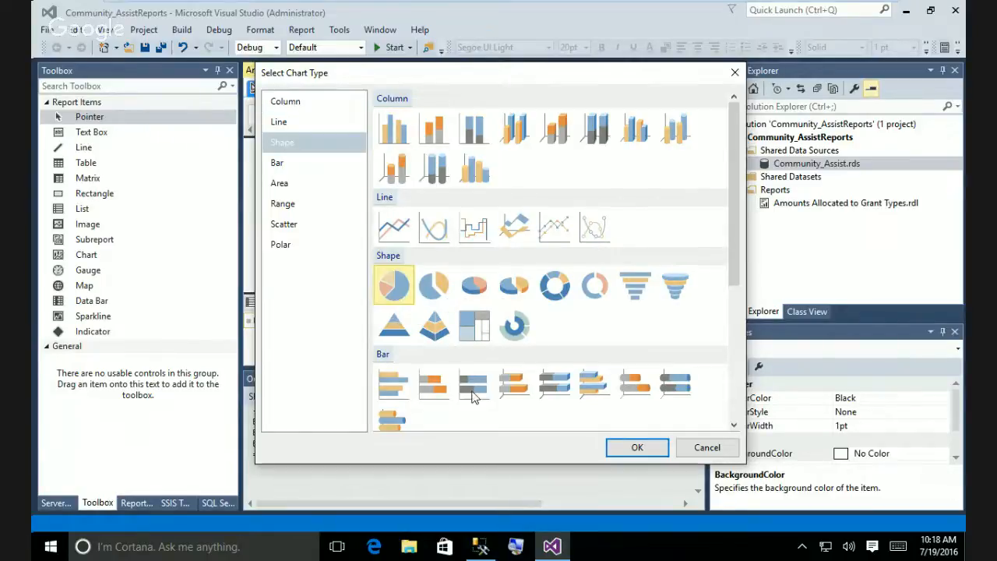
{"action": "left_click", "coordinate": [638, 449]}
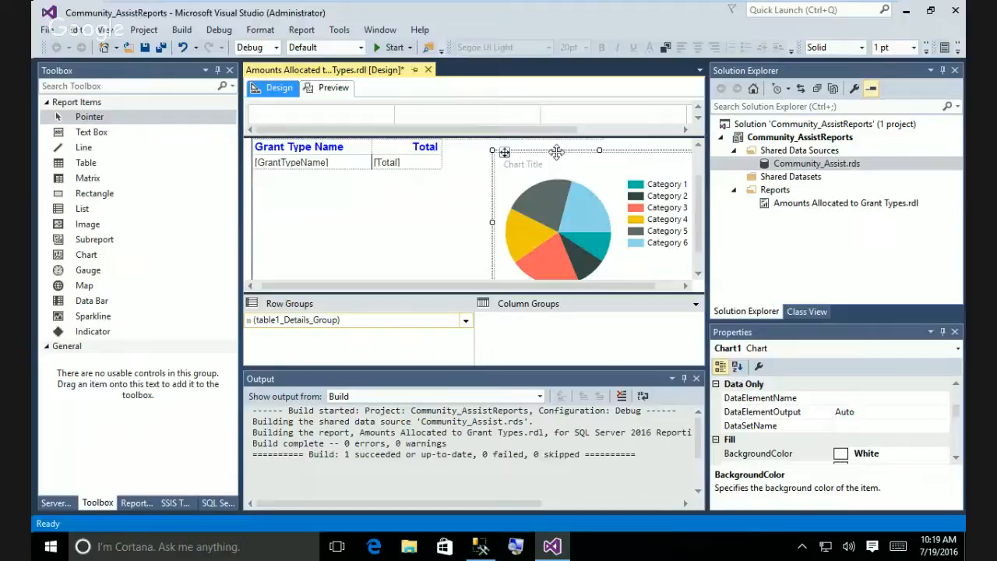
Shift the new pie chart slightly left so it sits beside the totals table.
{"action": "left_click_drag", "start_coordinate": [505, 152], "coordinate": [467, 148]}
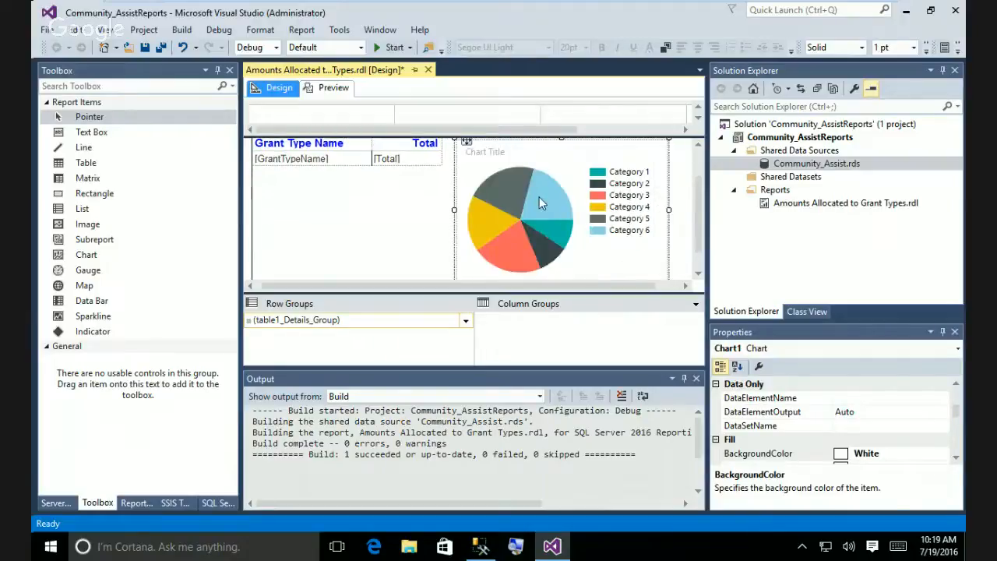
{"action": "right_click", "coordinate": [539, 196]}
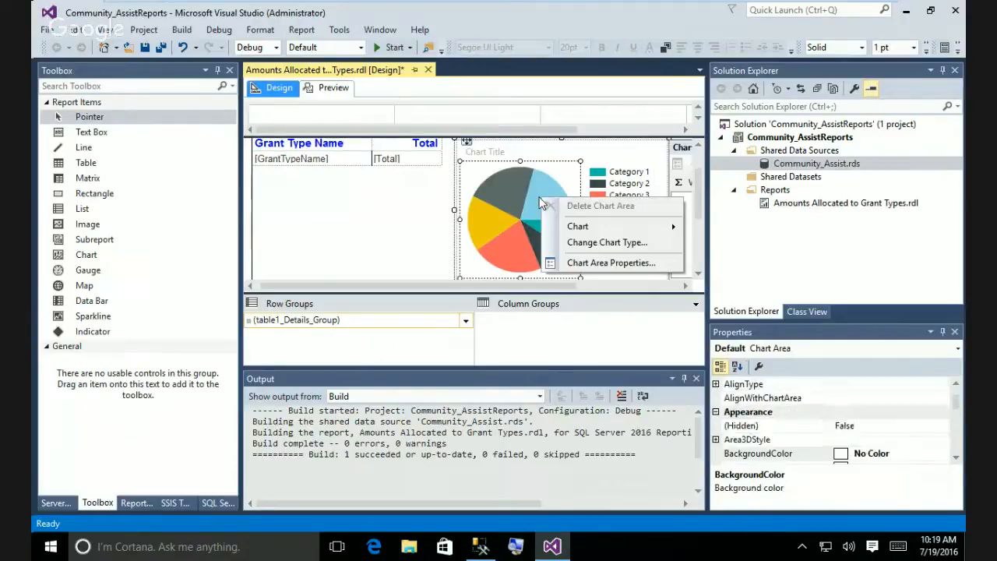
{"action": "right_click", "coordinate": [607, 155]}
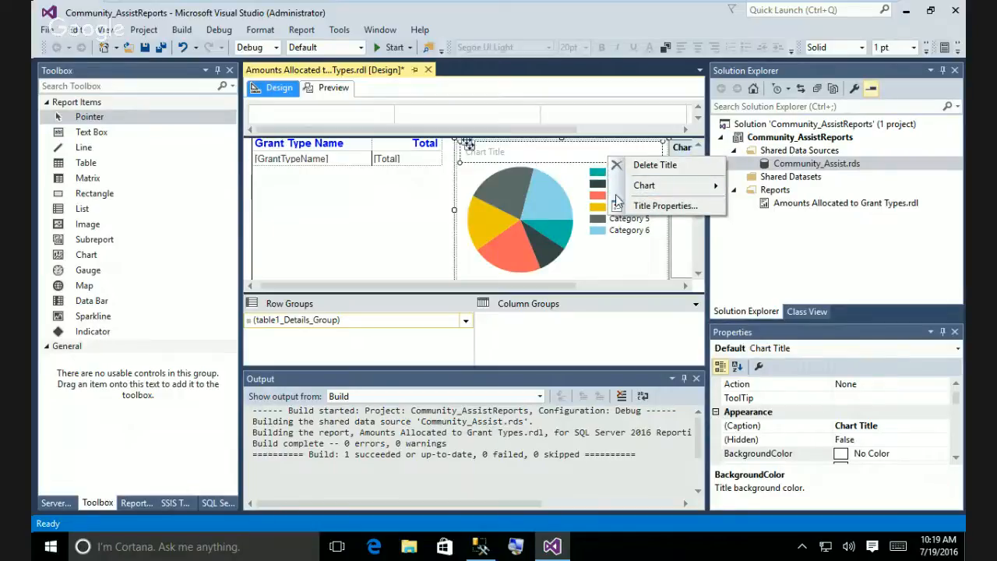
{"action": "left_click", "coordinate": [506, 153]}
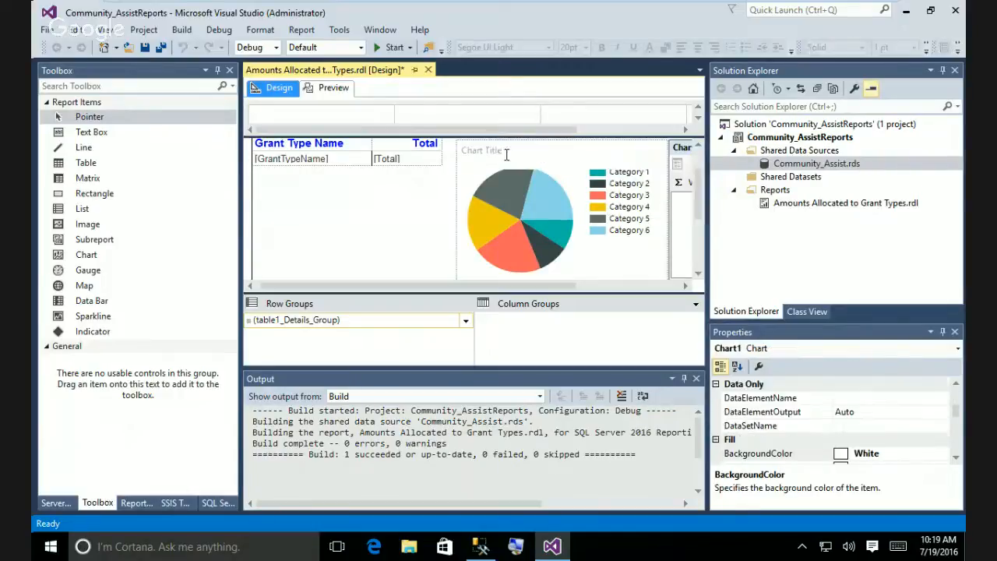
Replace the chart's title text with 'Grant Types'.
{"action": "double_click", "coordinate": [506, 153]}
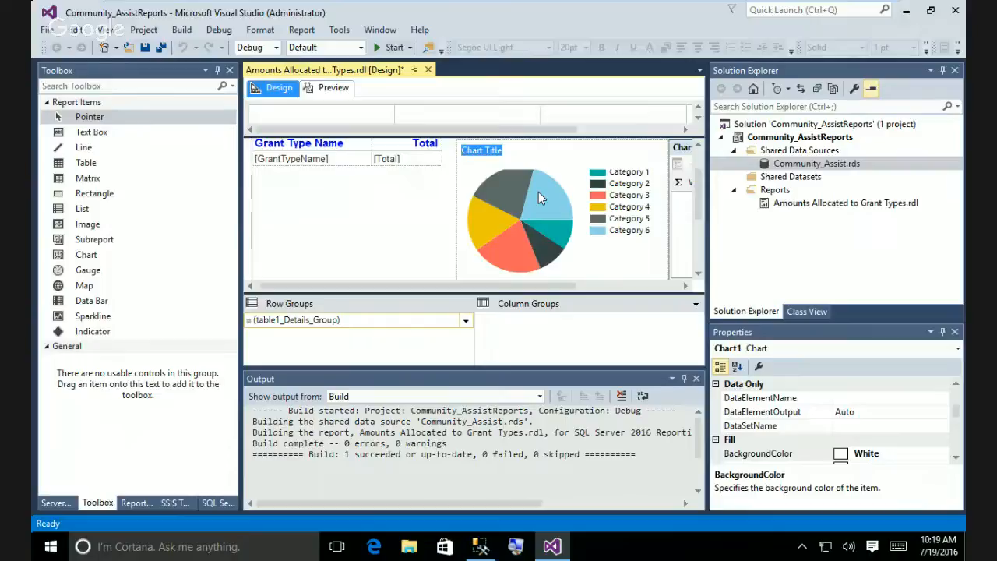
{"action": "type", "text": "Grant Types"}
{"action": "right_click", "coordinate": [535, 195]}
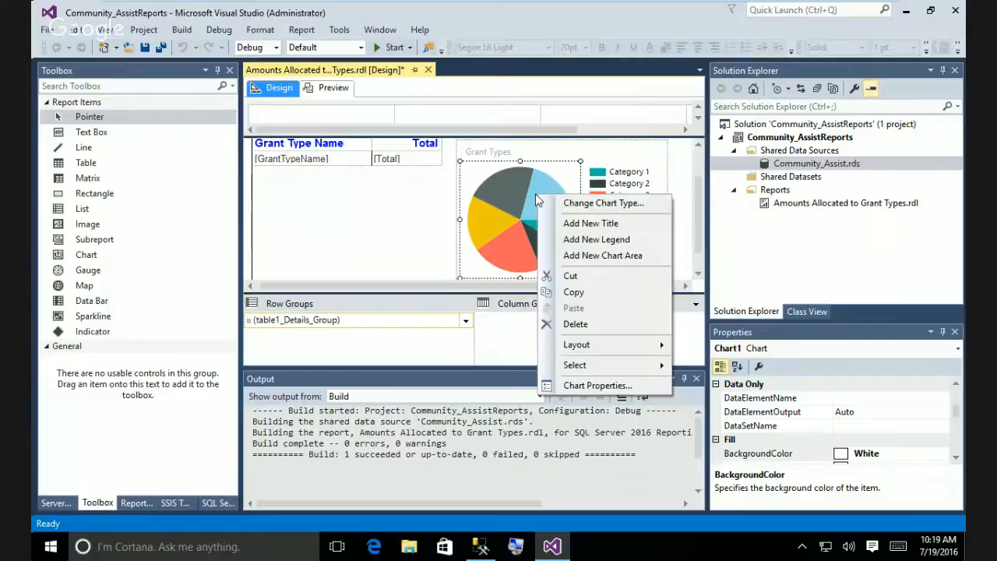
Review the Chart Properties Filters, Visibility, General and Border pages, closing without changes.
{"action": "left_click", "coordinate": [632, 387]}
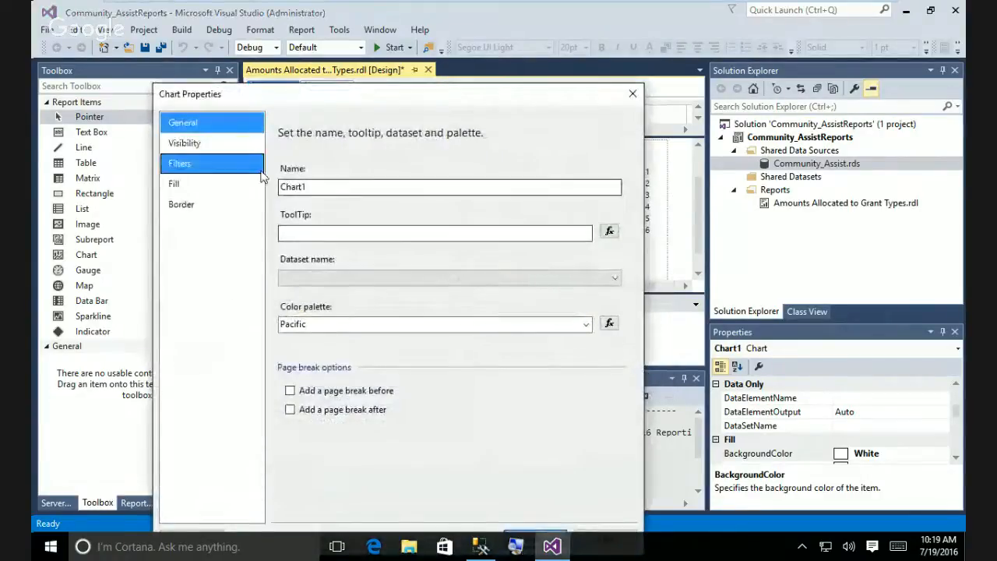
{"action": "left_click", "coordinate": [183, 164]}
{"action": "left_click", "coordinate": [191, 145]}
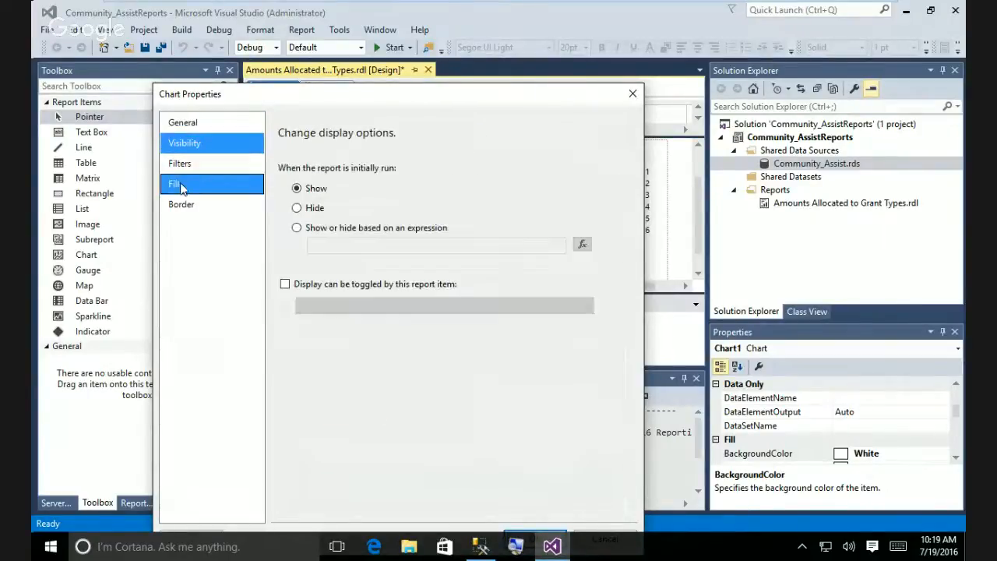
{"action": "left_click", "coordinate": [195, 127]}
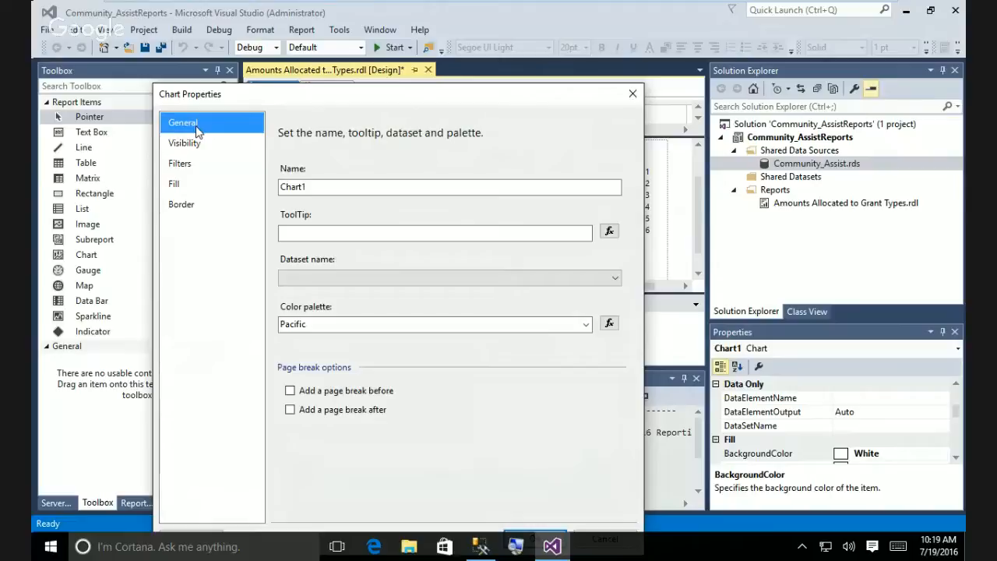
{"action": "left_click", "coordinate": [181, 205]}
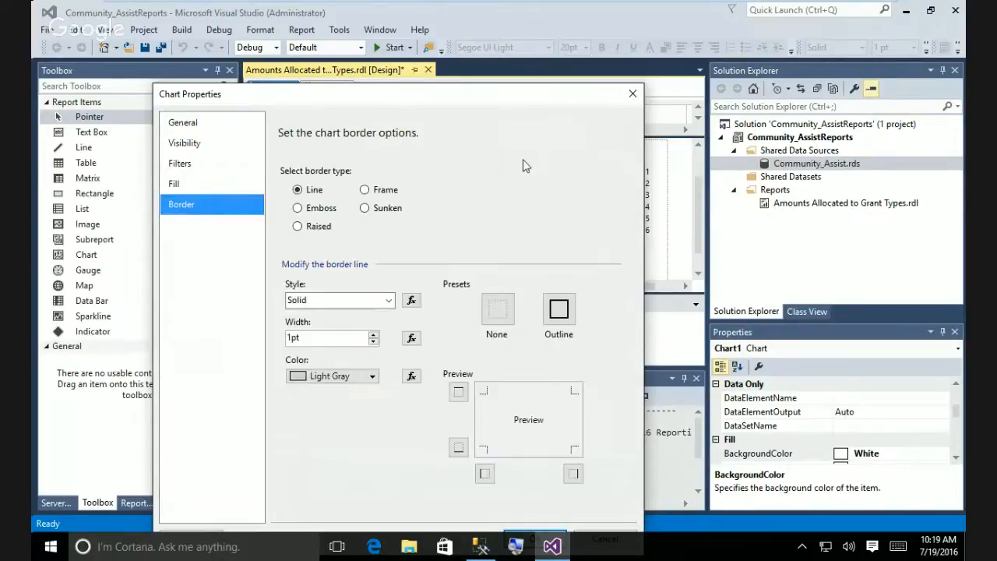
{"action": "left_click", "coordinate": [632, 95]}
Select the pie's chart area so the Chart Data pane with empty Values appears.
{"action": "right_click", "coordinate": [616, 210]}
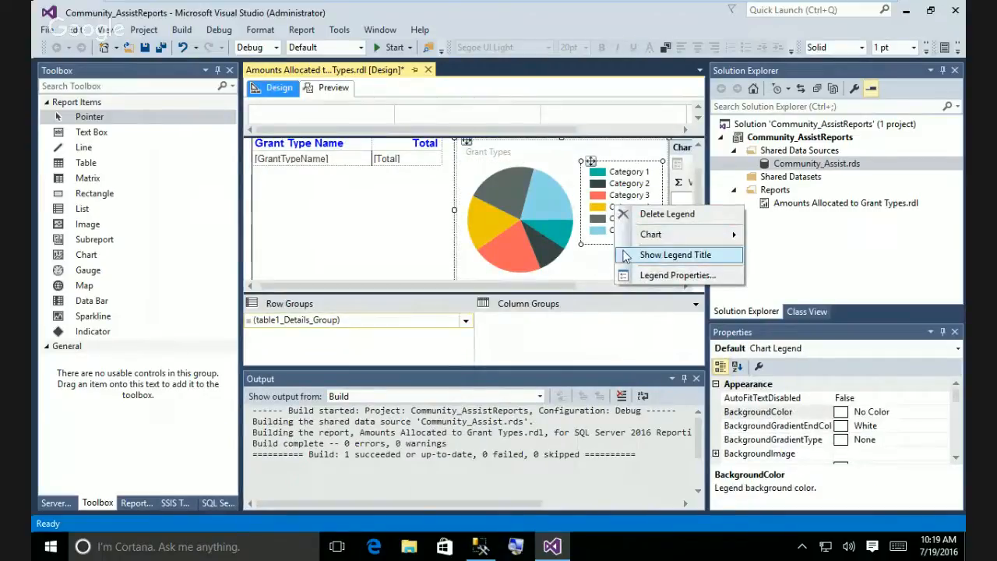
{"action": "left_click", "coordinate": [588, 267]}
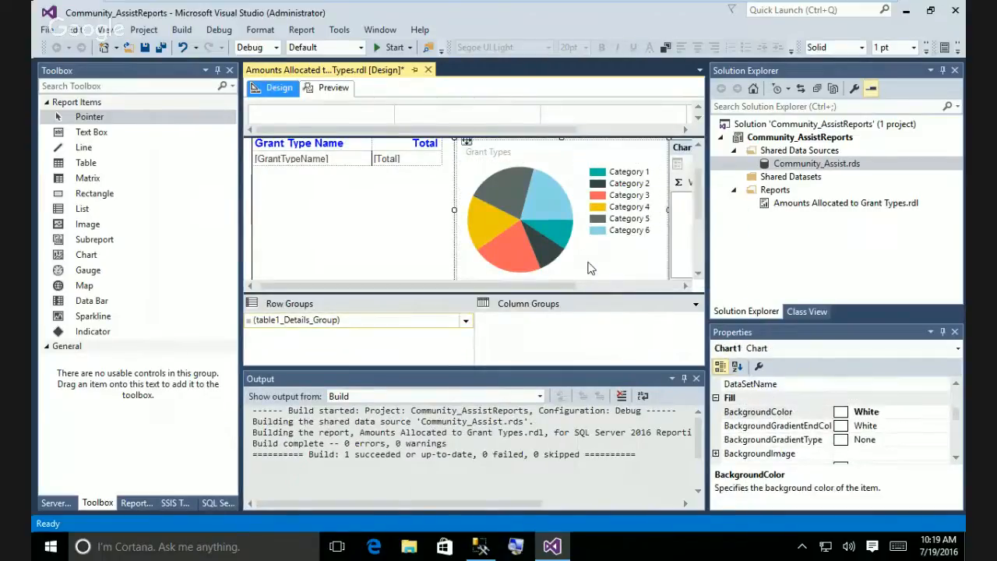
{"action": "right_click", "coordinate": [528, 251]}
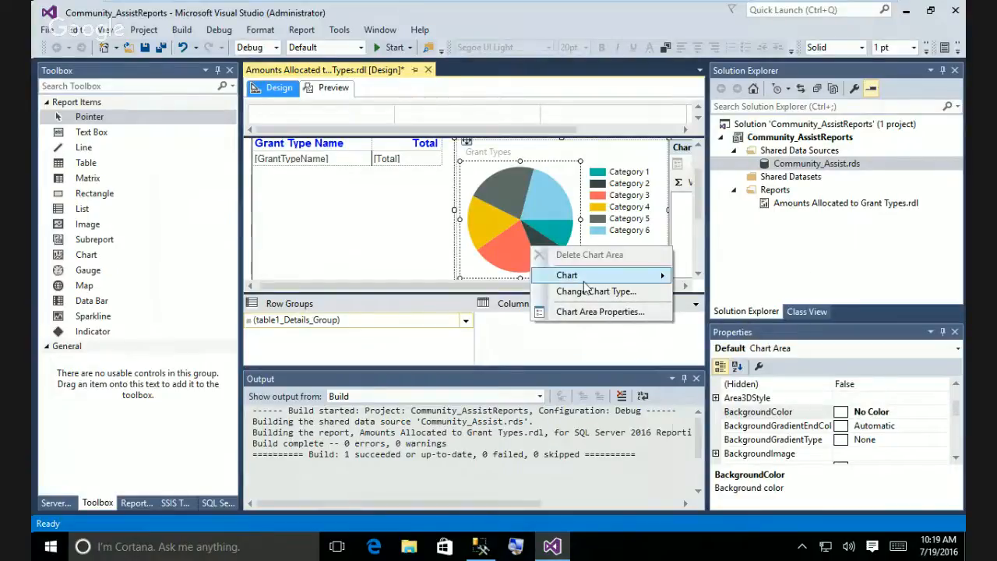
{"action": "mouse_move", "coordinate": [583, 280]}
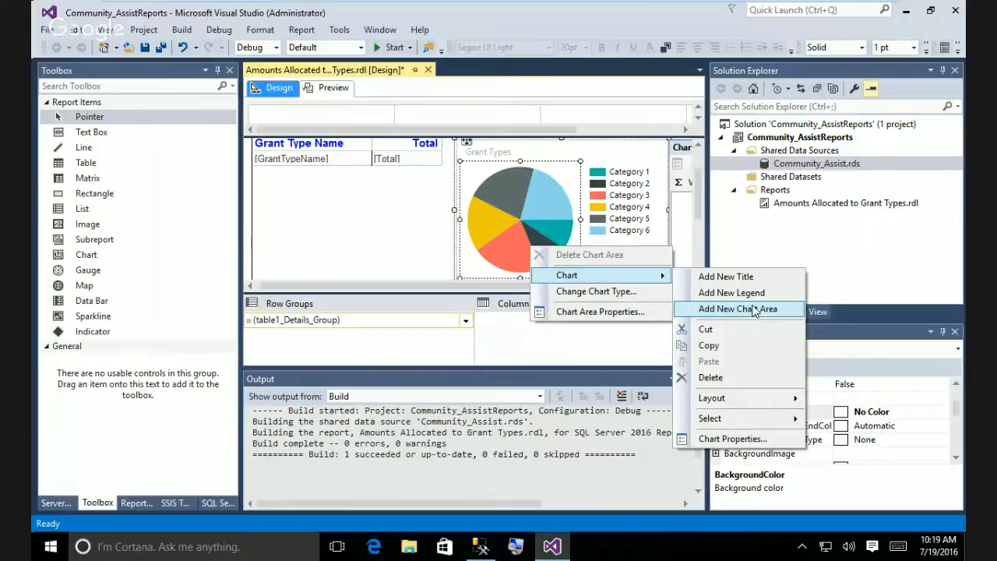
{"action": "left_click", "coordinate": [434, 267]}
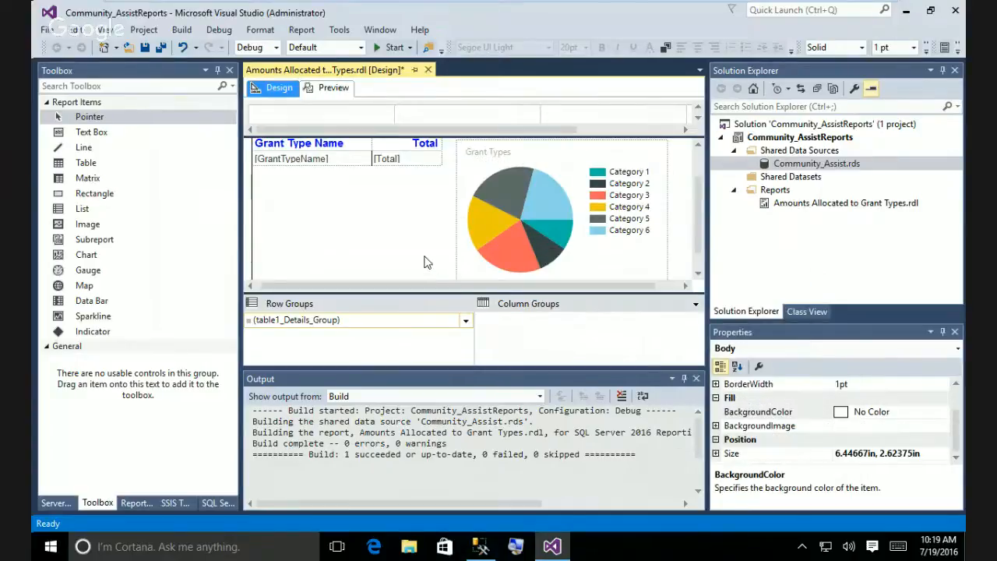
{"action": "left_click", "coordinate": [546, 241]}
{"action": "left_click", "coordinate": [519, 238]}
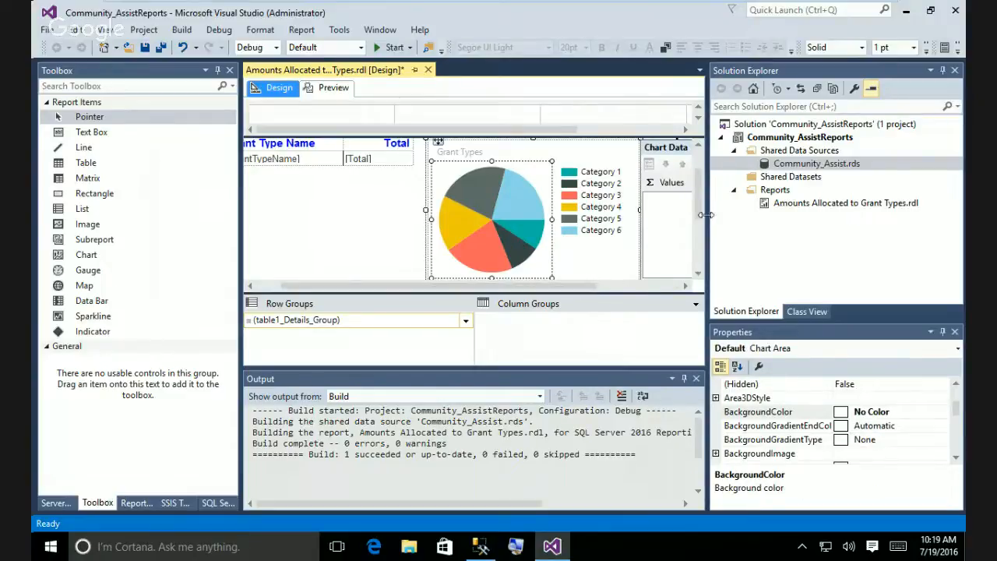
Widen the design area and set the pie's Values to the sum of Total.
{"action": "left_click_drag", "start_coordinate": [824, 210], "coordinate": [826, 212]}
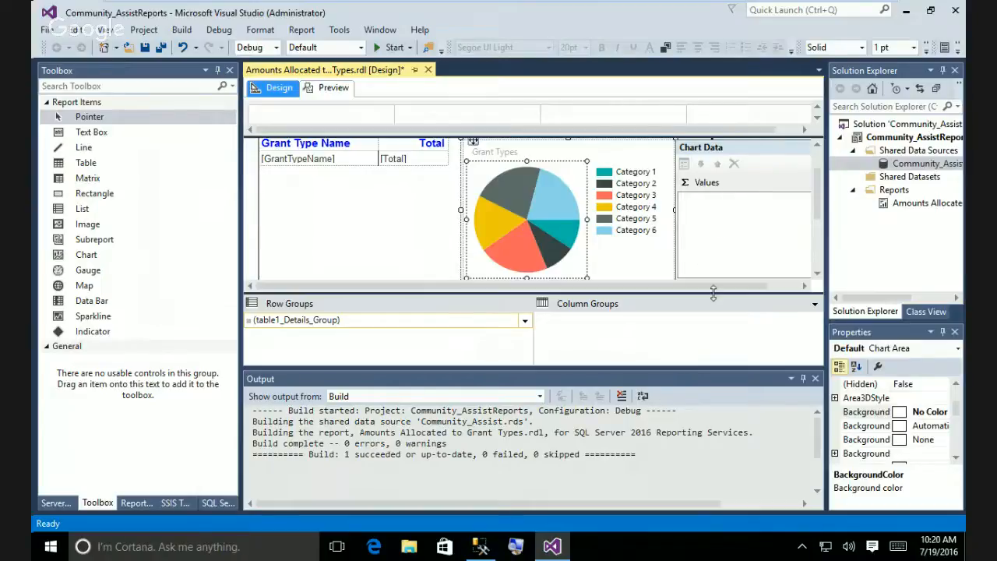
{"action": "left_click_drag", "start_coordinate": [721, 287], "coordinate": [815, 283]}
{"action": "left_click", "coordinate": [800, 182]}
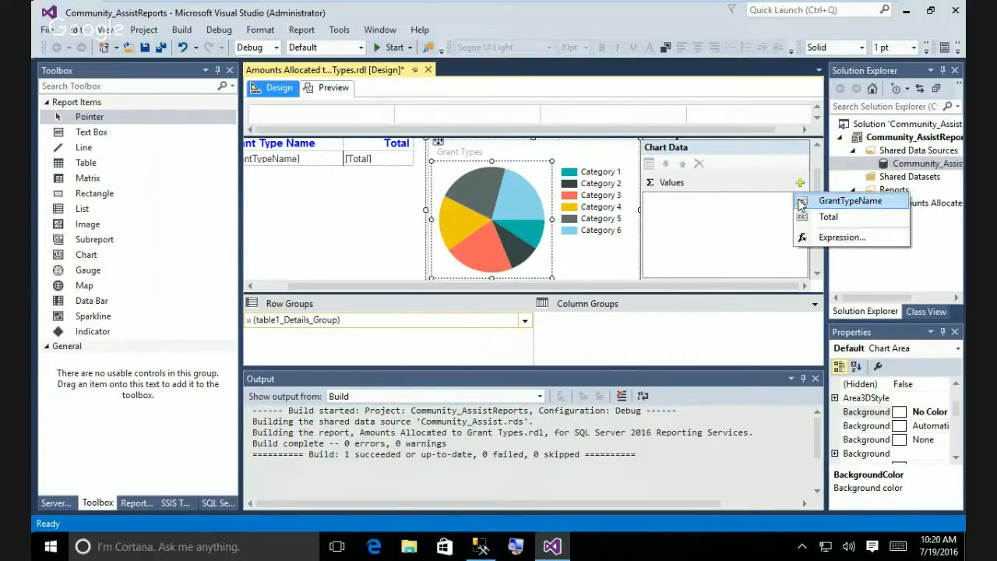
{"action": "left_click", "coordinate": [828, 218]}
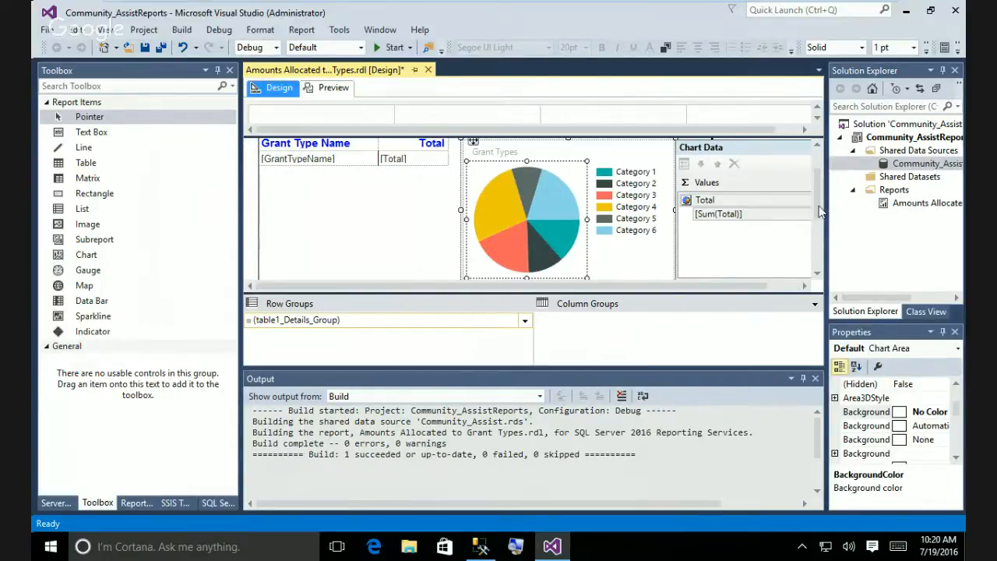
Group the pie slices by GrantTypeName under Category Groups.
{"action": "scroll", "coordinate": [816, 221], "scroll_direction": "down", "scroll_amount": 3}
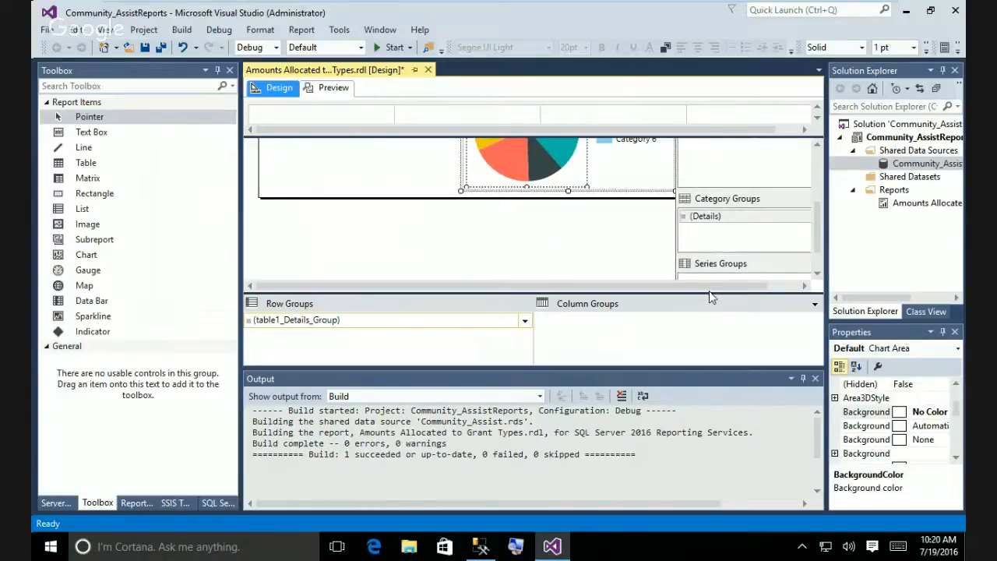
{"action": "left_click_drag", "start_coordinate": [717, 287], "coordinate": [757, 285]}
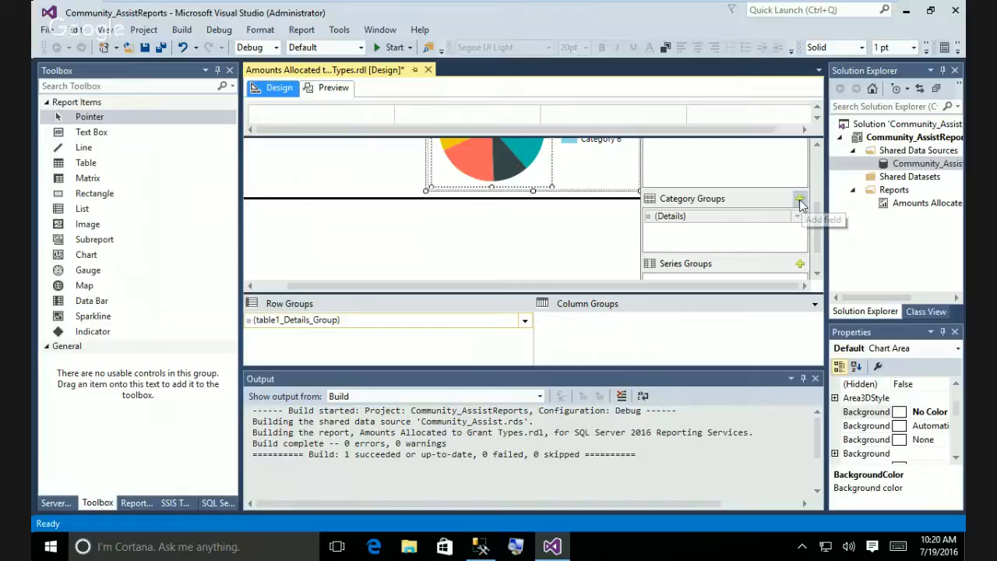
{"action": "left_click", "coordinate": [800, 201]}
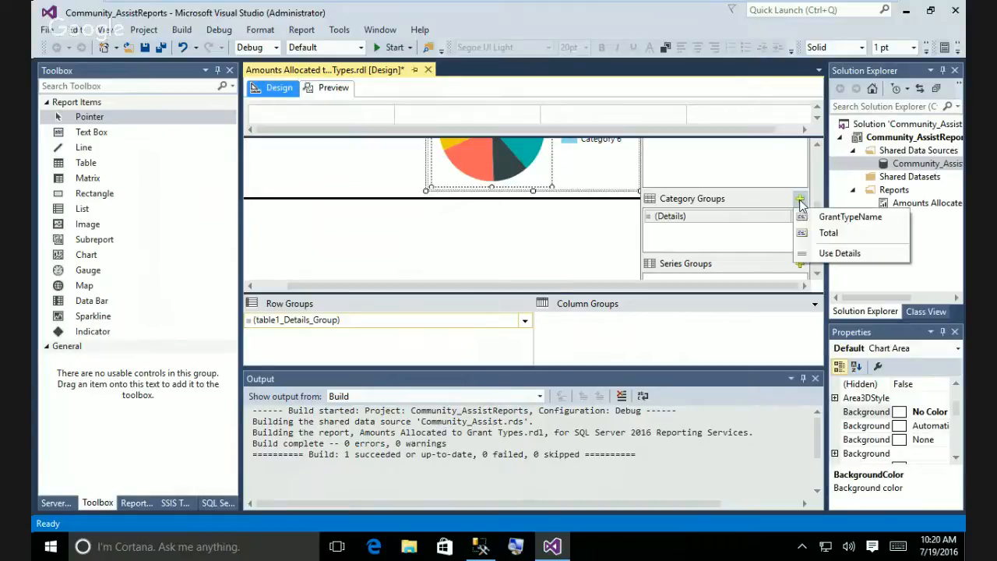
{"action": "left_click", "coordinate": [621, 250]}
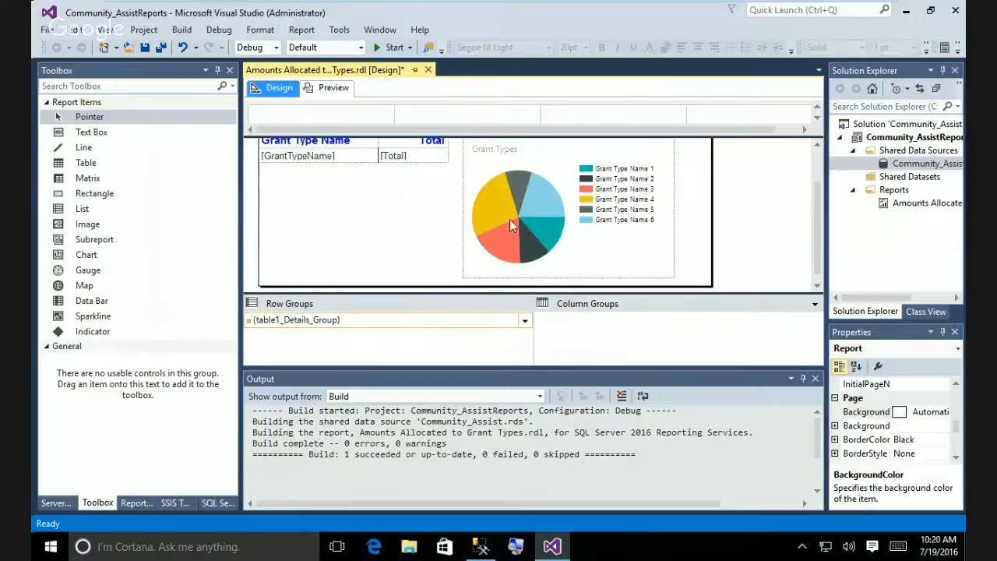
Preview the report, enlarge the report body and pie chart, then preview again.
{"action": "left_click", "coordinate": [333, 88]}
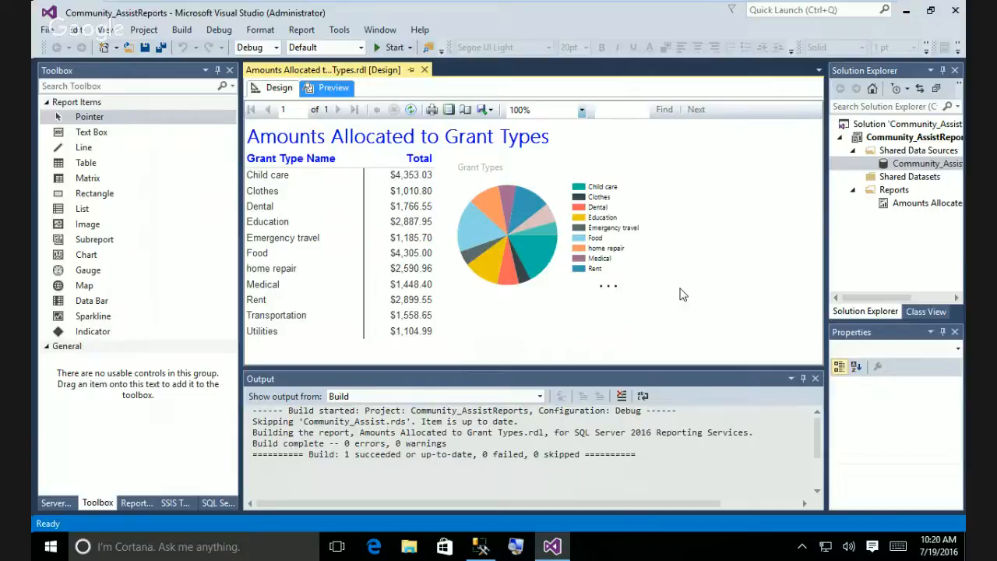
{"action": "left_click", "coordinate": [281, 88]}
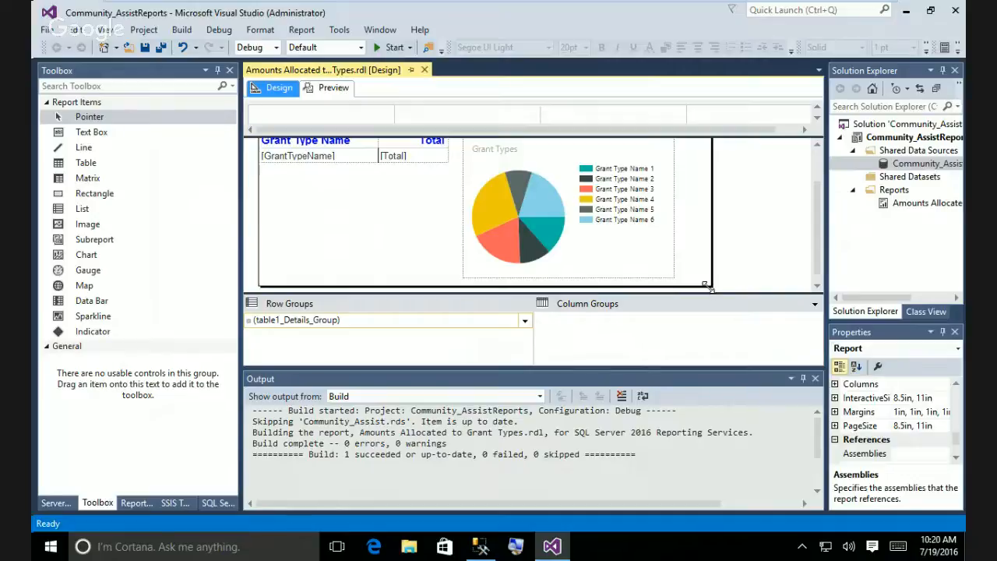
{"action": "left_click_drag", "start_coordinate": [712, 288], "coordinate": [739, 304]}
{"action": "left_click", "coordinate": [656, 257]}
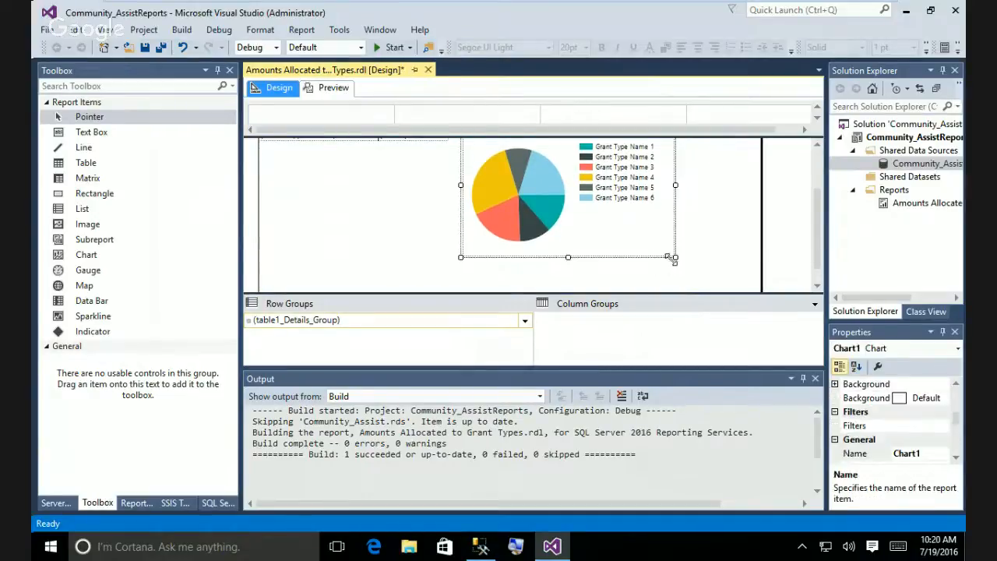
{"action": "left_click_drag", "start_coordinate": [671, 257], "coordinate": [751, 285]}
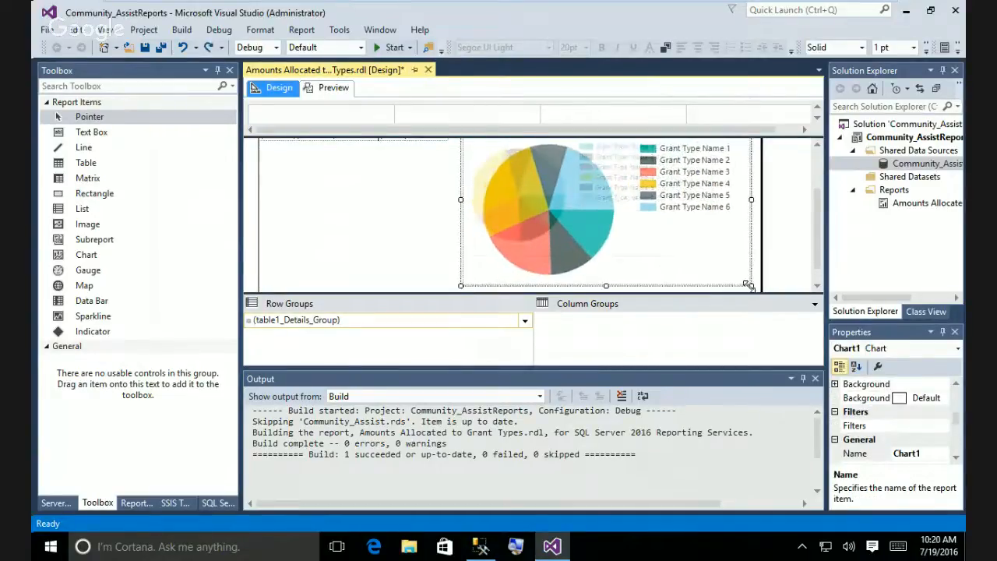
{"action": "left_click", "coordinate": [331, 87]}
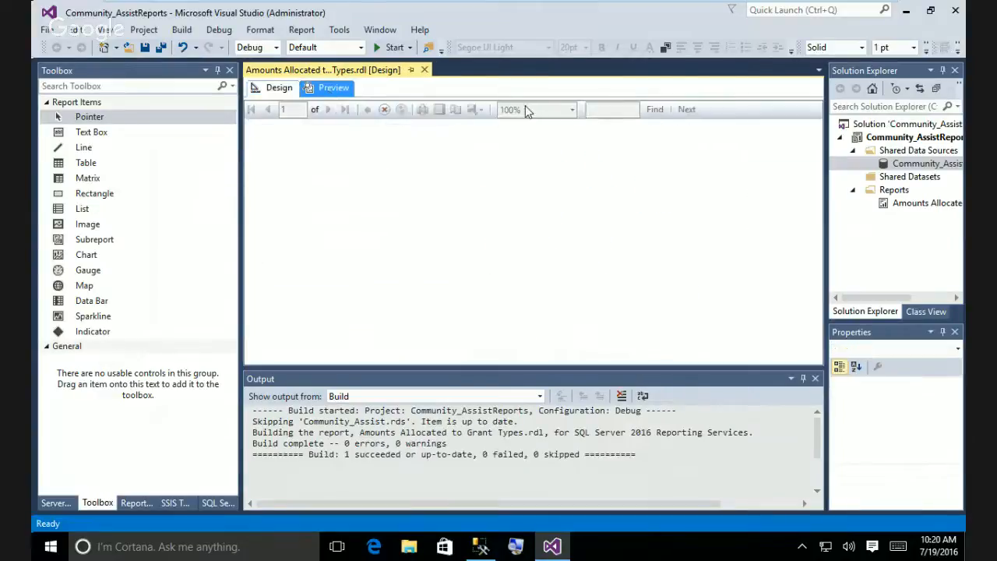
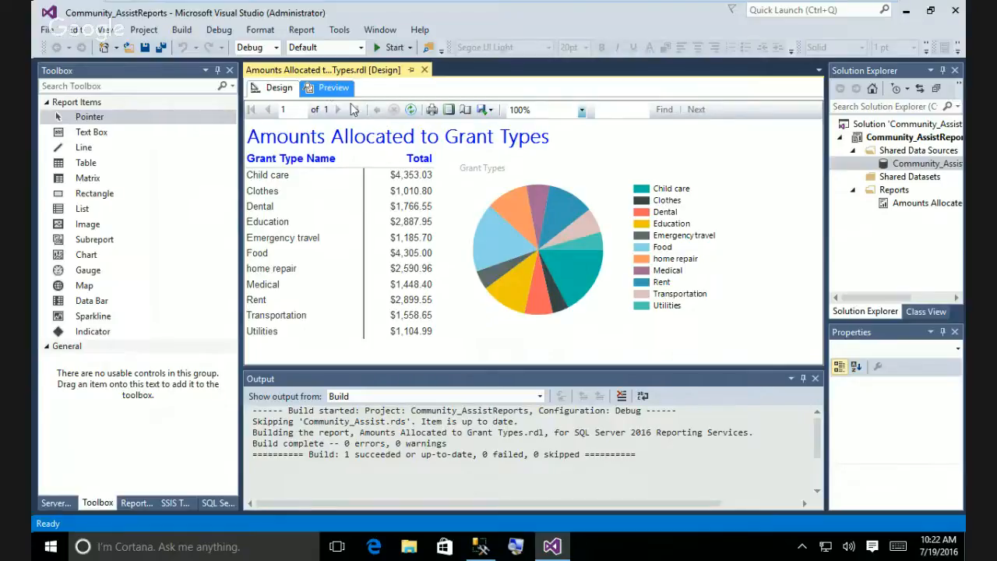
Return to the design layout and drag a new Chart from the Toolbox onto the report body.
{"action": "left_click", "coordinate": [281, 89]}
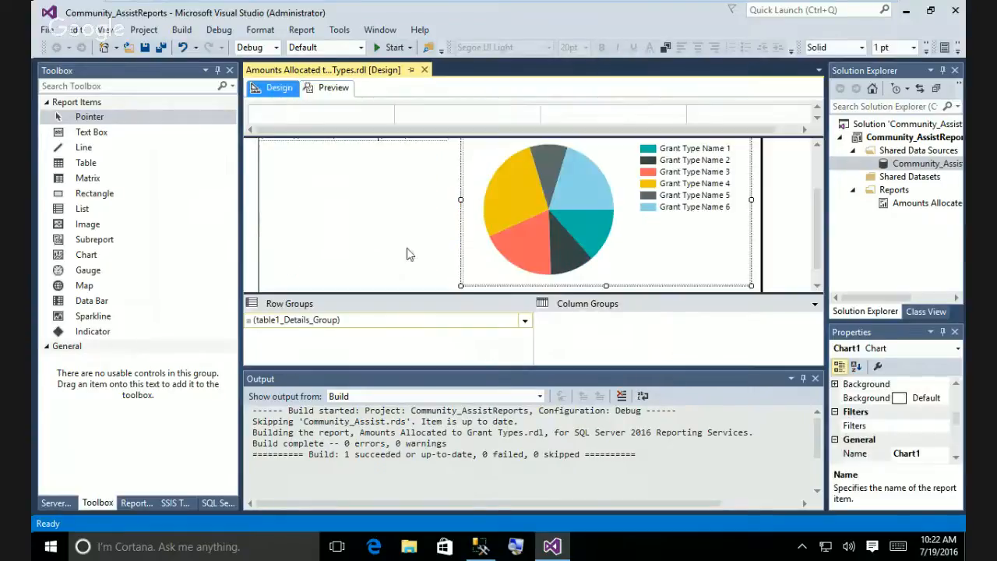
{"action": "left_click_drag", "start_coordinate": [818, 261], "coordinate": [817, 309]}
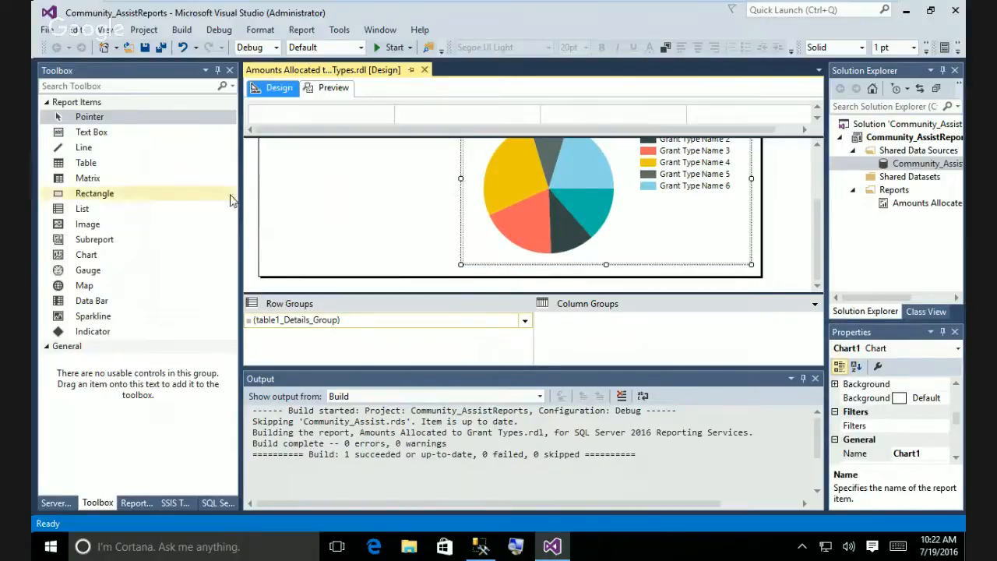
{"action": "left_click_drag", "start_coordinate": [90, 259], "coordinate": [288, 180]}
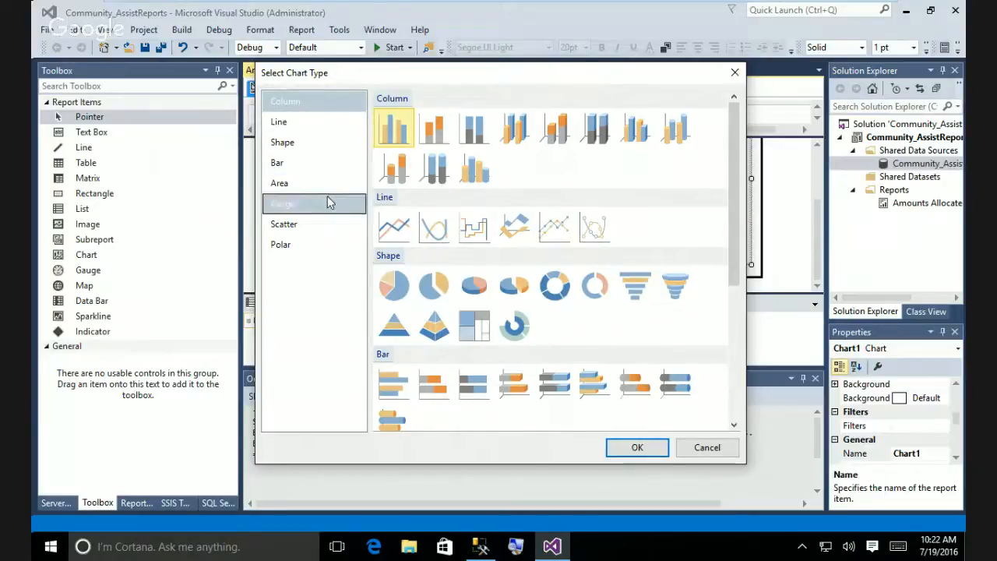
Choose the first basic Bar chart type for the new chart.
{"action": "left_click", "coordinate": [277, 164]}
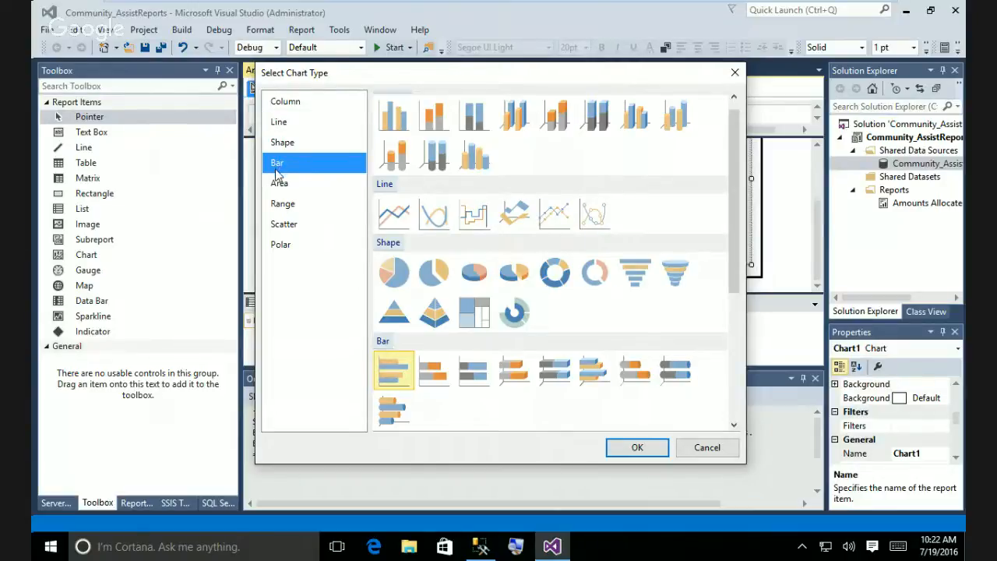
{"action": "left_click", "coordinate": [638, 448]}
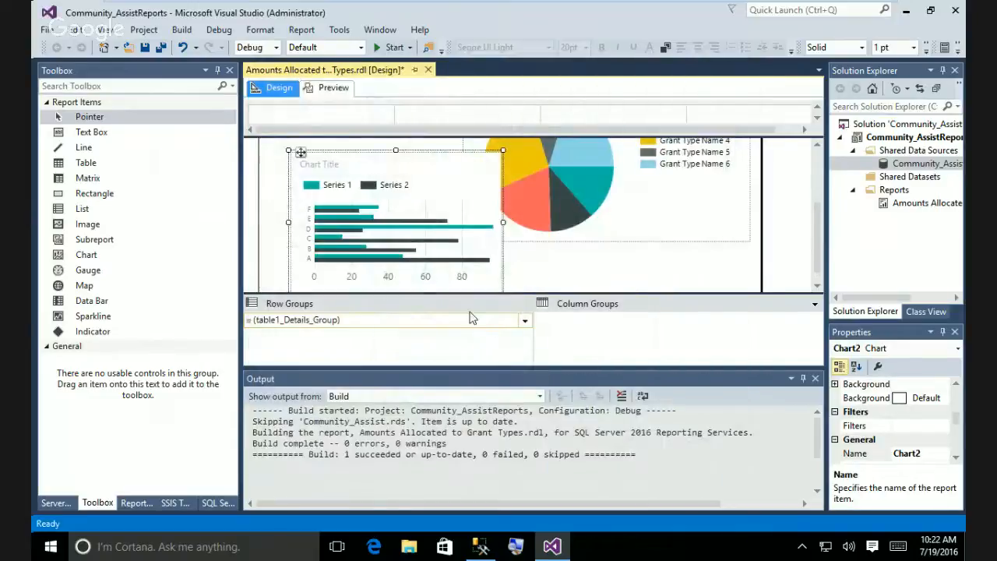
In the bar chart's Chart Data, add Total as the value and group categories by GrantTypeName.
{"action": "right_click", "coordinate": [424, 200]}
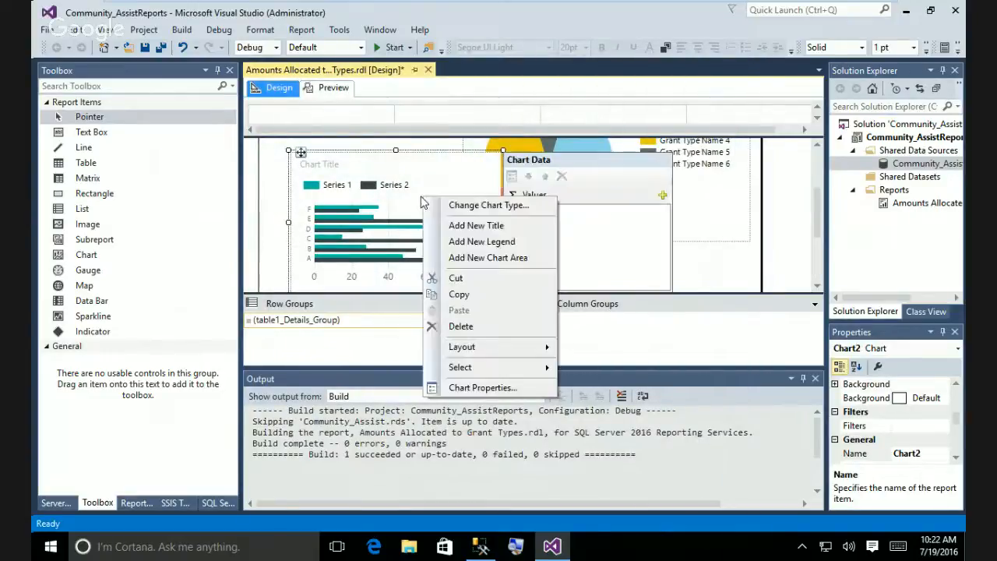
{"action": "left_click", "coordinate": [581, 244]}
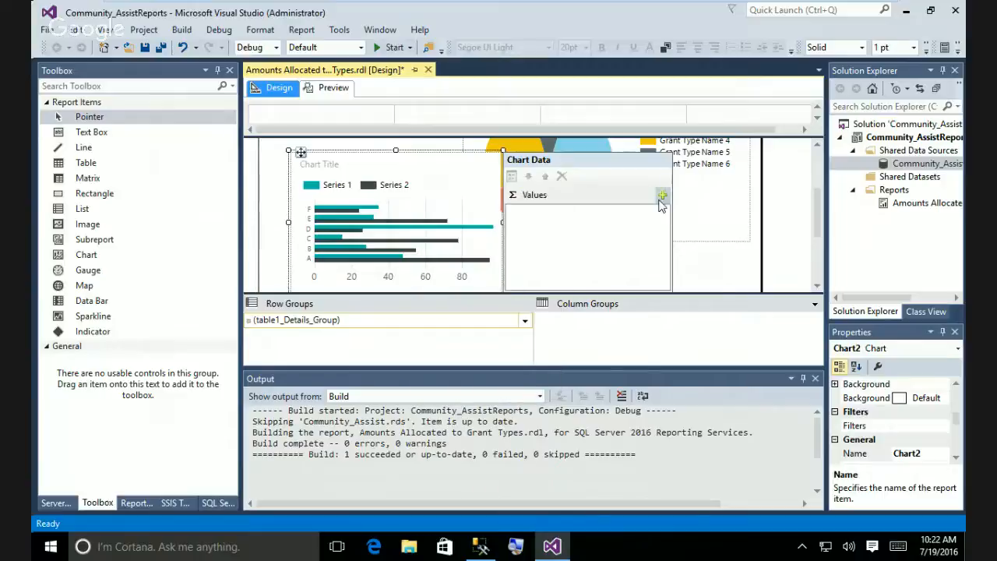
{"action": "left_click", "coordinate": [661, 200]}
{"action": "left_click", "coordinate": [678, 228]}
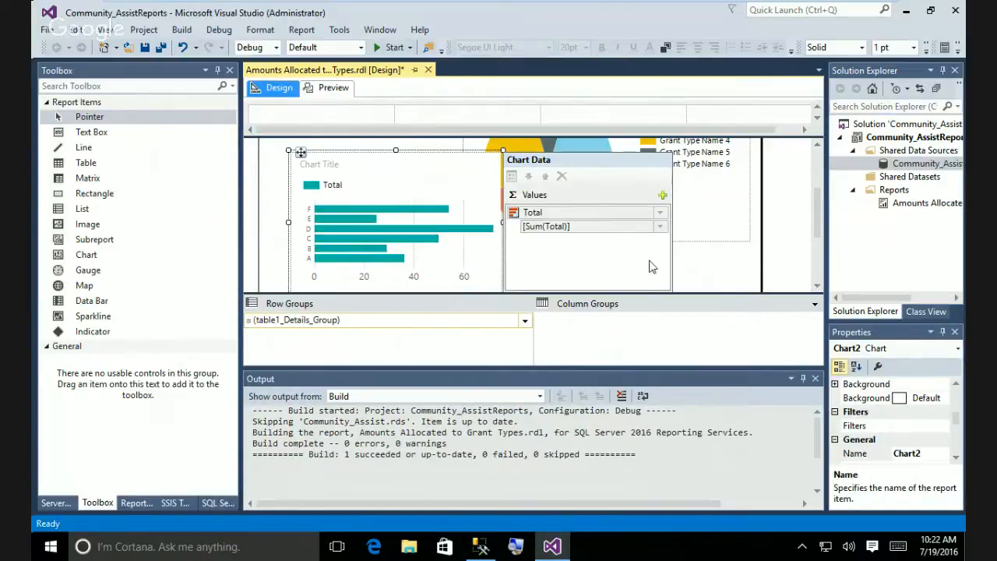
{"action": "left_click_drag", "start_coordinate": [819, 223], "coordinate": [818, 273]}
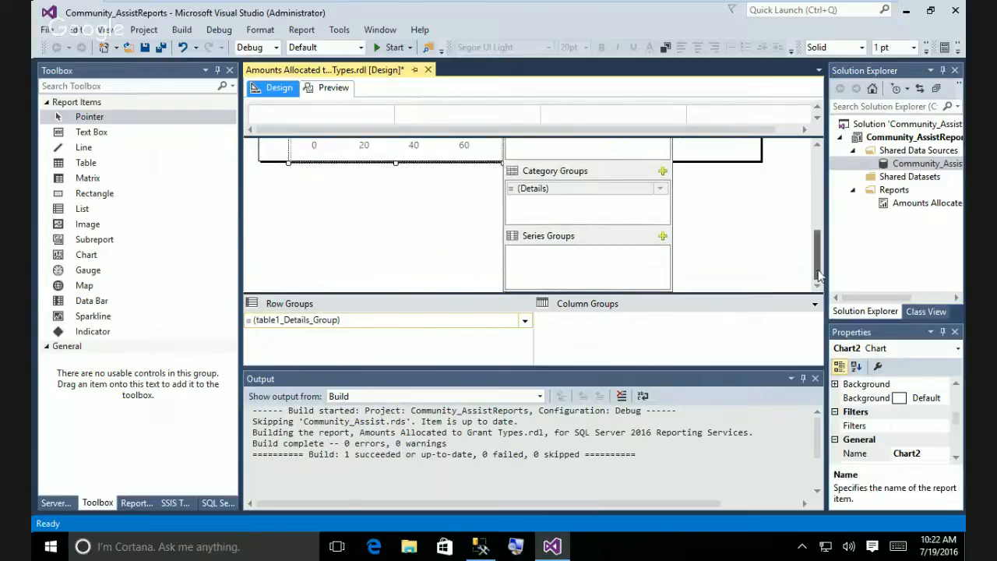
{"action": "left_click", "coordinate": [659, 189]}
{"action": "left_click", "coordinate": [695, 191]}
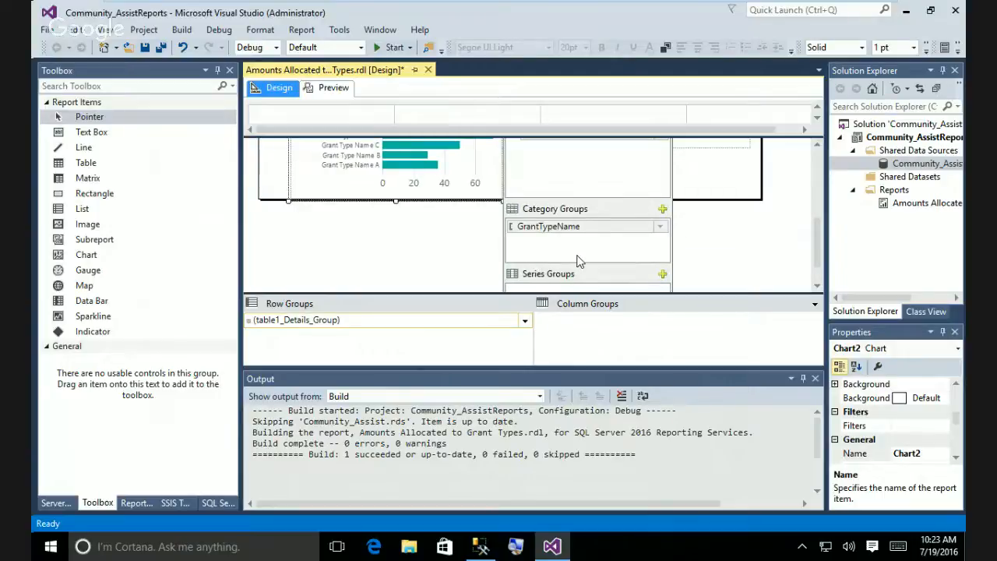
Move the bar chart up and left so it sits beside the pie chart.
{"action": "left_click_drag", "start_coordinate": [817, 241], "coordinate": [813, 161]}
{"action": "scroll", "coordinate": [824, 206], "scroll_direction": "down", "scroll_amount": 2}
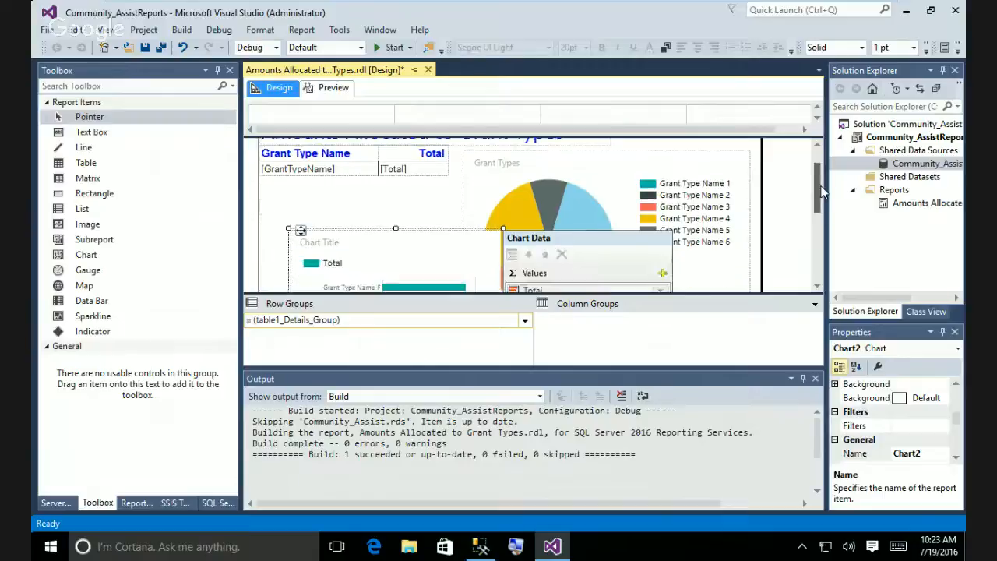
{"action": "left_click", "coordinate": [773, 250]}
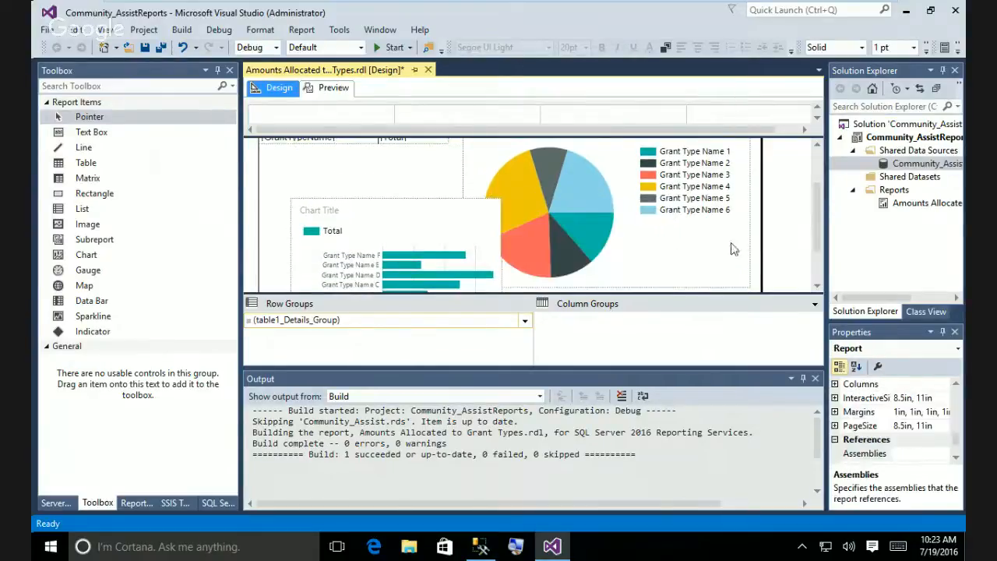
{"action": "left_click", "coordinate": [381, 220]}
{"action": "left_click_drag", "start_coordinate": [389, 201], "coordinate": [337, 153]}
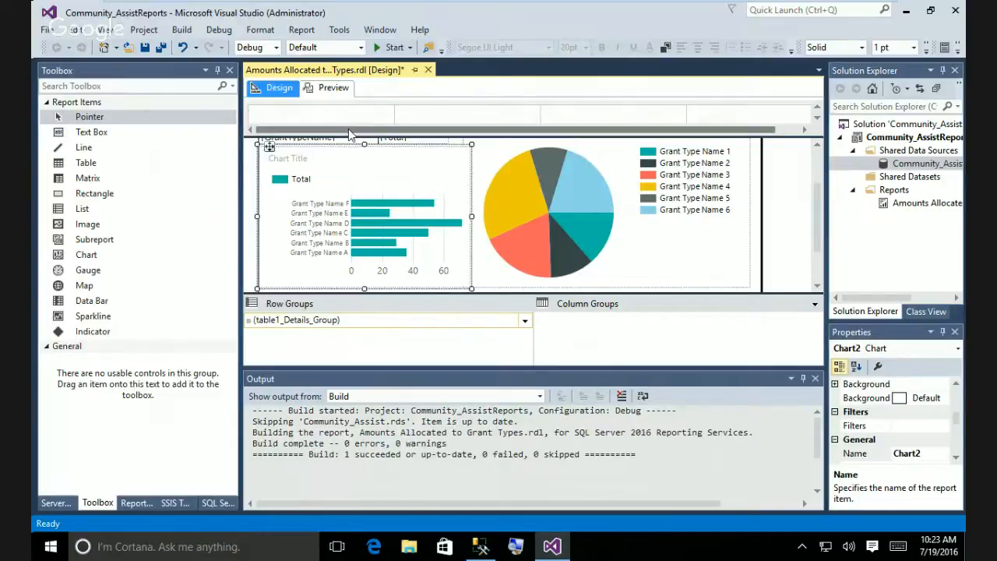
Preview the report and scroll down to the Total-per-grant-type bar chart.
{"action": "left_click", "coordinate": [334, 92]}
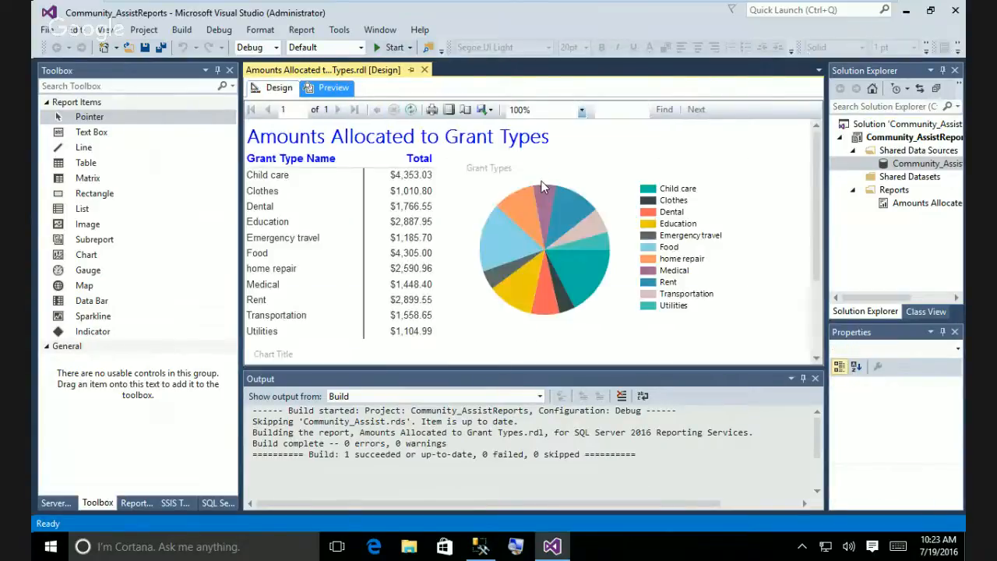
{"action": "left_click_drag", "start_coordinate": [813, 270], "coordinate": [824, 371]}
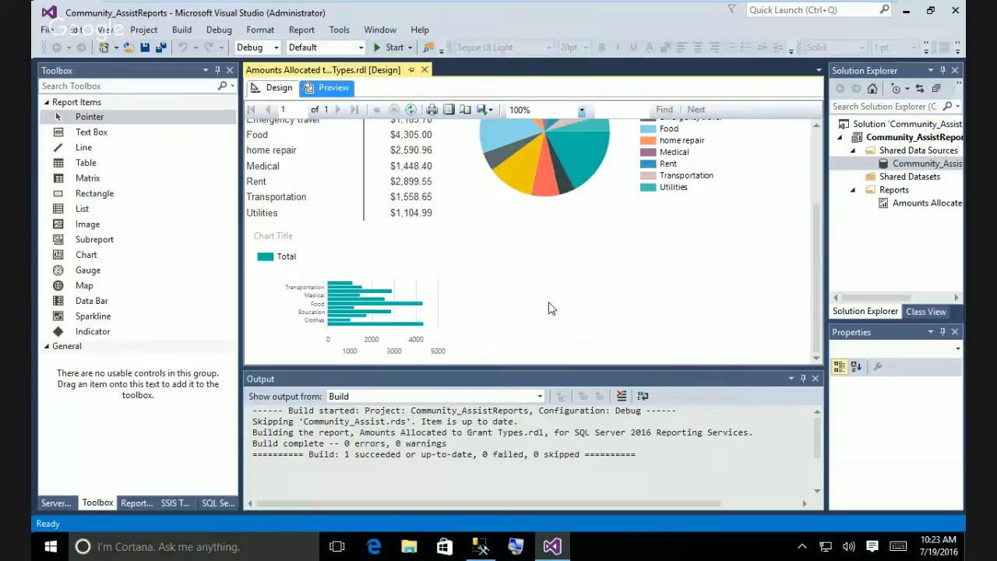
In design view, enlarge the bar chart and shrink the pie chart from its lower-left corner.
{"action": "left_click", "coordinate": [271, 89]}
{"action": "scroll", "coordinate": [813, 243], "scroll_direction": "down", "scroll_amount": 2}
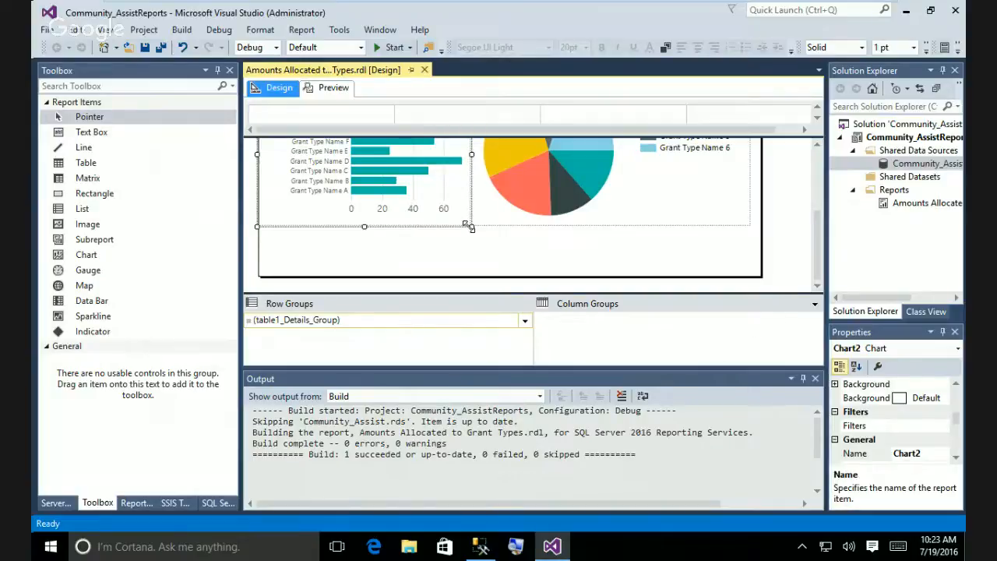
{"action": "left_click_drag", "start_coordinate": [472, 227], "coordinate": [463, 283]}
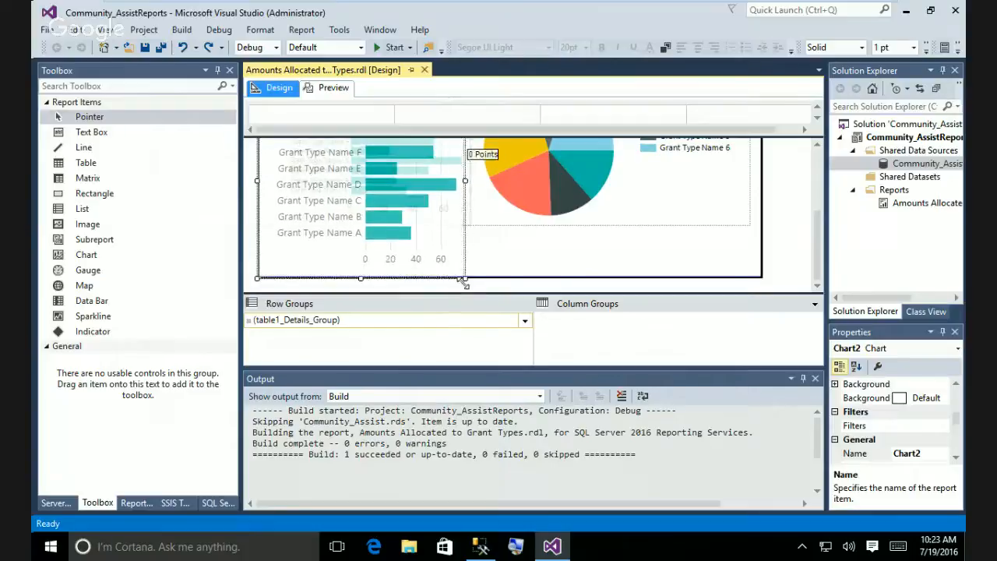
{"action": "left_click", "coordinate": [647, 233]}
{"action": "left_click_drag", "start_coordinate": [460, 236], "coordinate": [514, 260]}
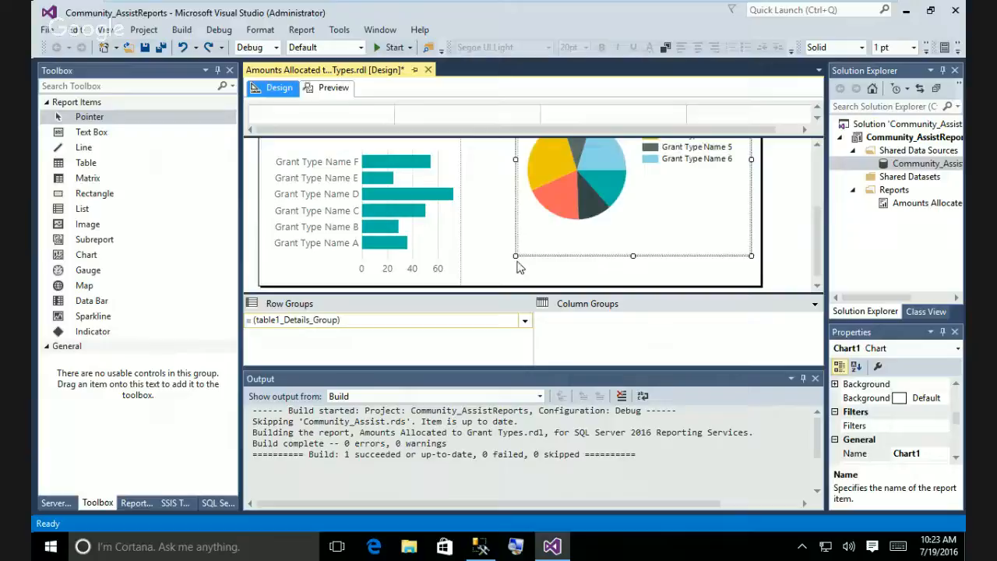
{"action": "left_click", "coordinate": [450, 235]}
{"action": "left_click_drag", "start_coordinate": [462, 190], "coordinate": [517, 191]}
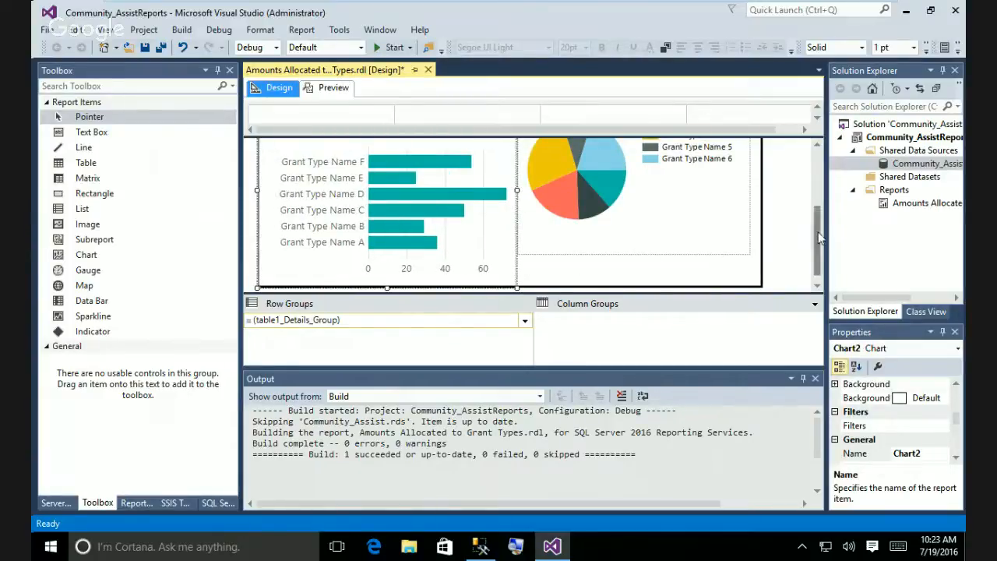
Make the pie chart taller and wider, then preview the updated report.
{"action": "left_click_drag", "start_coordinate": [818, 240], "coordinate": [820, 305]}
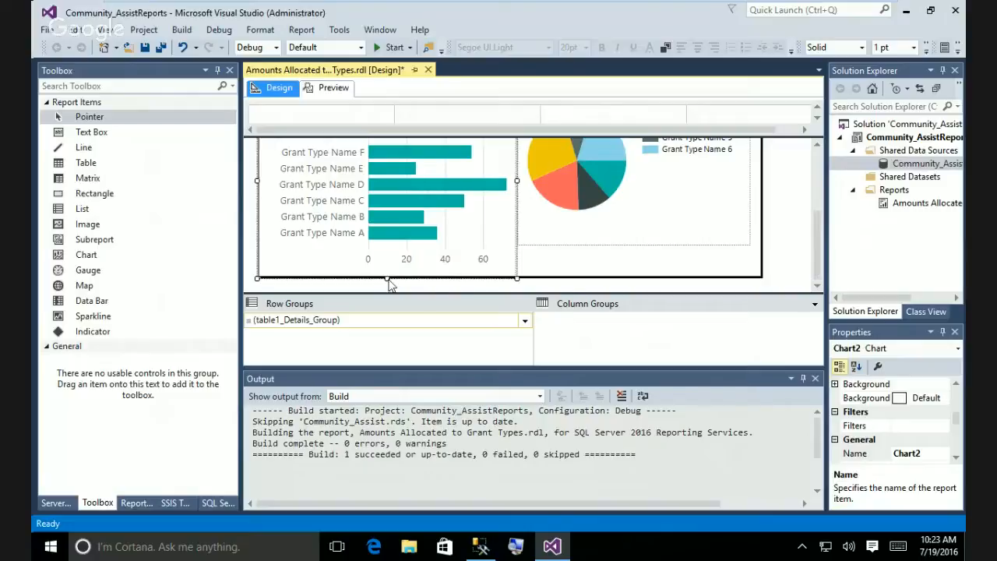
{"action": "left_click_drag", "start_coordinate": [385, 279], "coordinate": [387, 295]}
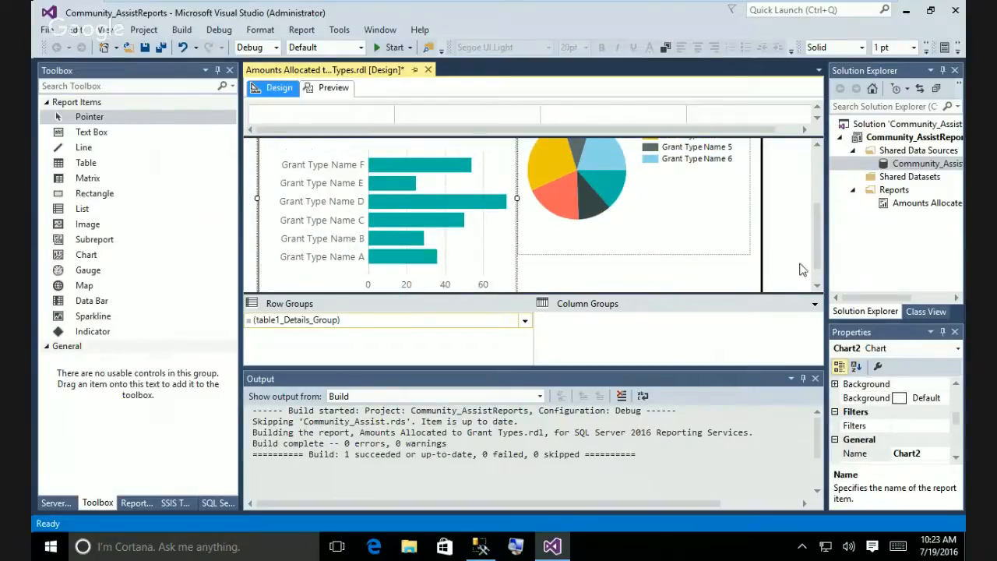
{"action": "left_click_drag", "start_coordinate": [817, 259], "coordinate": [735, 296]}
{"action": "left_click", "coordinate": [653, 229]}
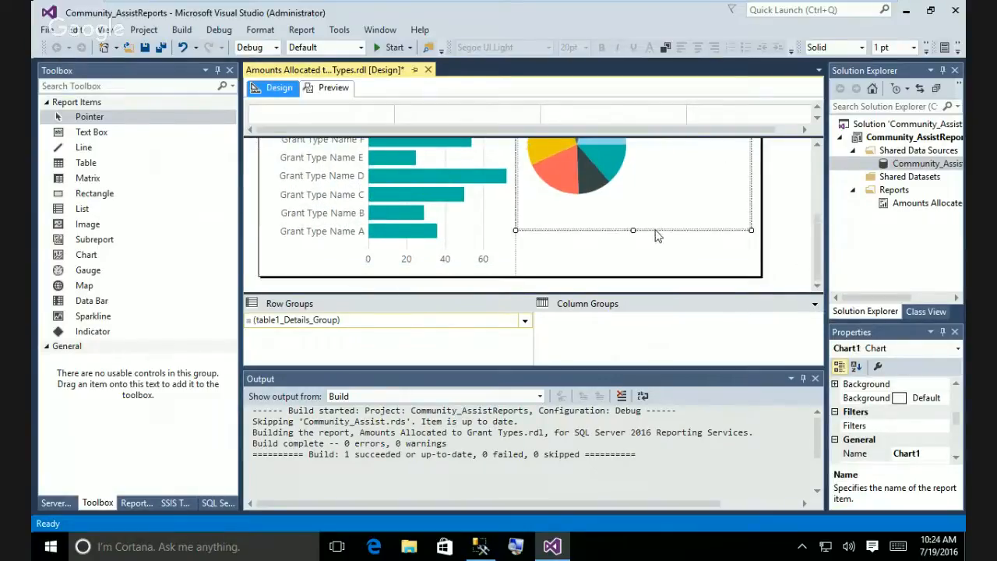
{"action": "left_click_drag", "start_coordinate": [634, 255], "coordinate": [634, 281]}
{"action": "left_click_drag", "start_coordinate": [756, 182], "coordinate": [762, 182]}
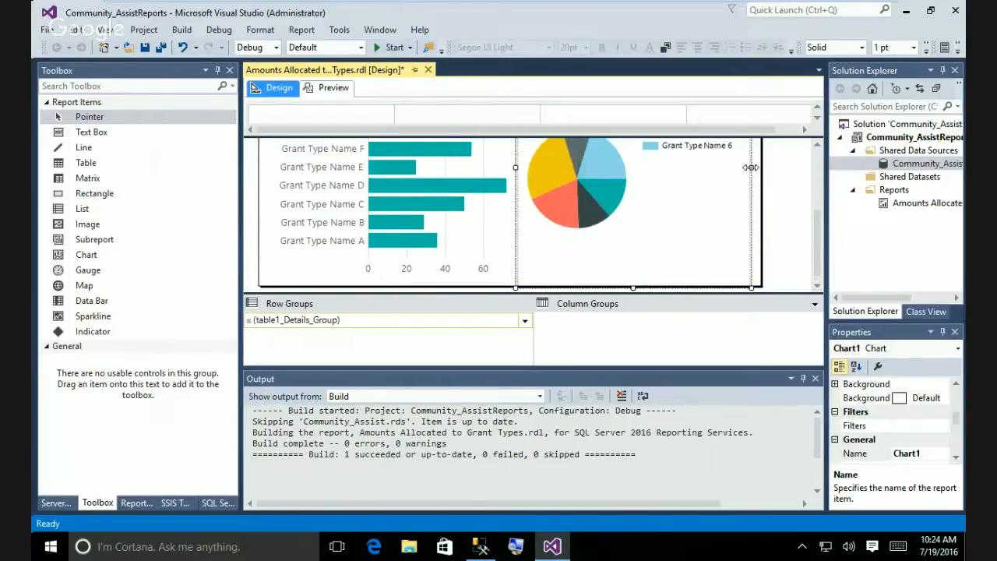
{"action": "left_click", "coordinate": [794, 216]}
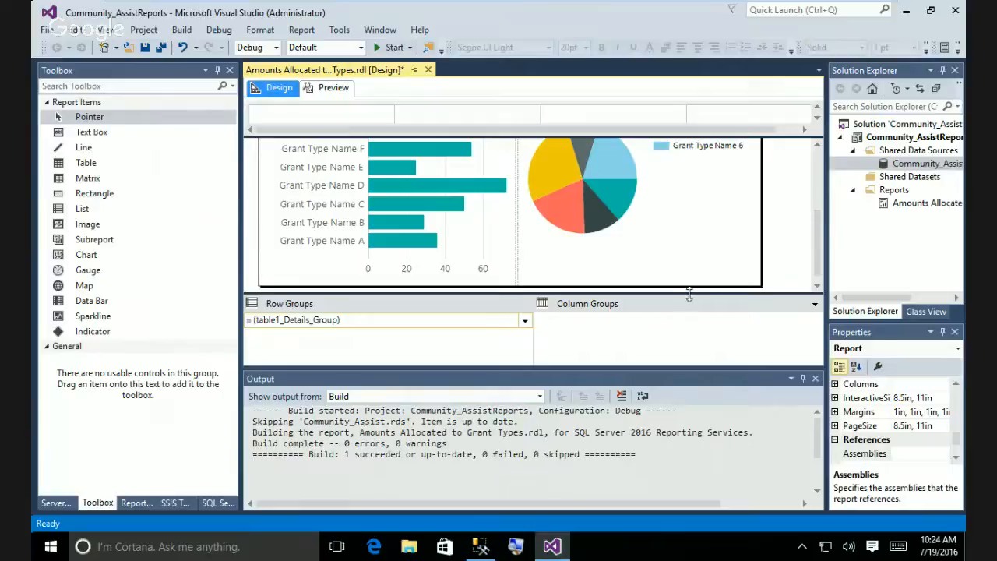
{"action": "left_click", "coordinate": [331, 88]}
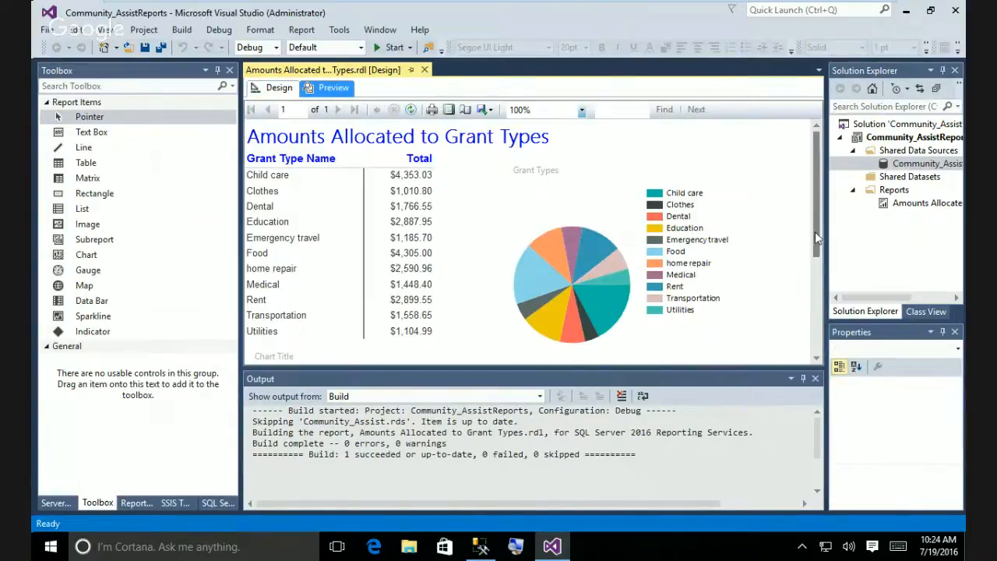
Back in design view, drag the bar chart's bottom handle down to make it a little taller.
{"action": "left_click_drag", "start_coordinate": [815, 231], "coordinate": [818, 366]}
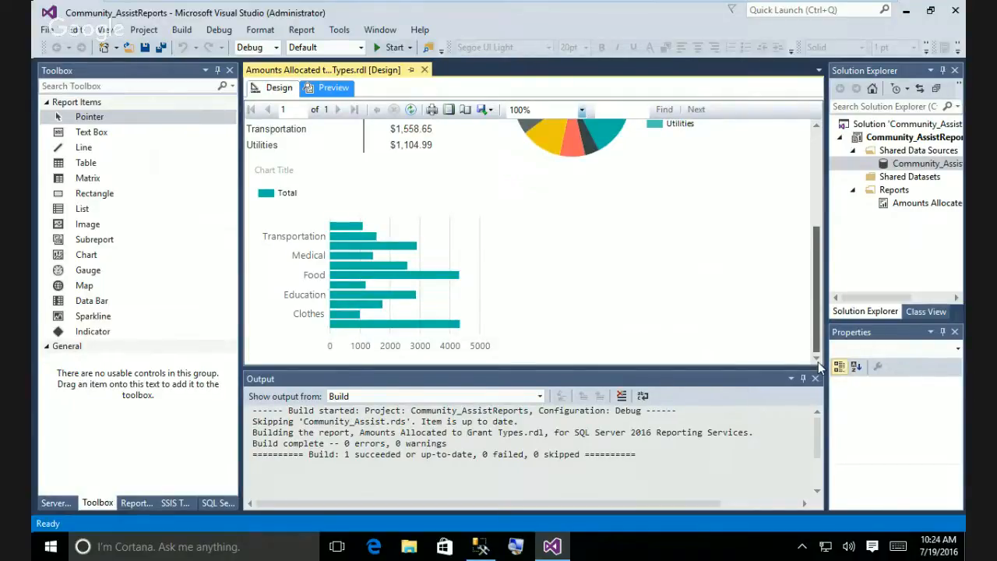
{"action": "left_click_drag", "start_coordinate": [819, 363], "coordinate": [801, 220]}
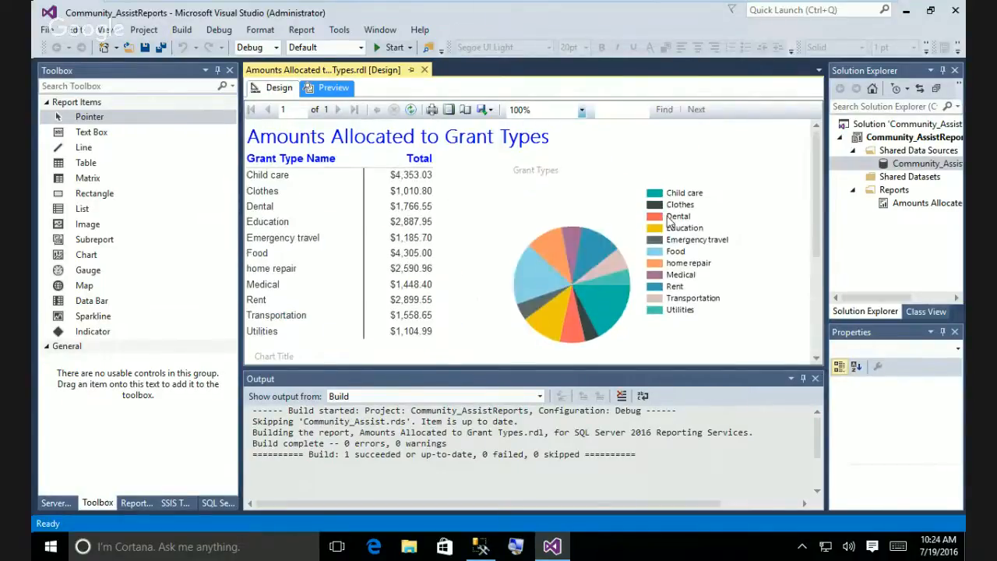
{"action": "left_click", "coordinate": [278, 88]}
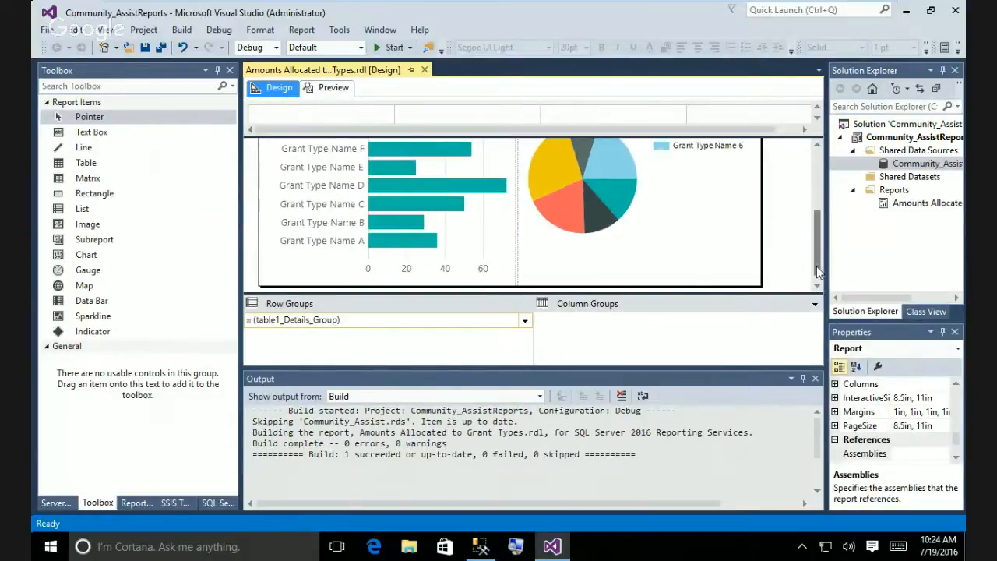
{"action": "scroll", "coordinate": [816, 265], "scroll_direction": "down", "scroll_amount": 1}
{"action": "left_click", "coordinate": [528, 277]}
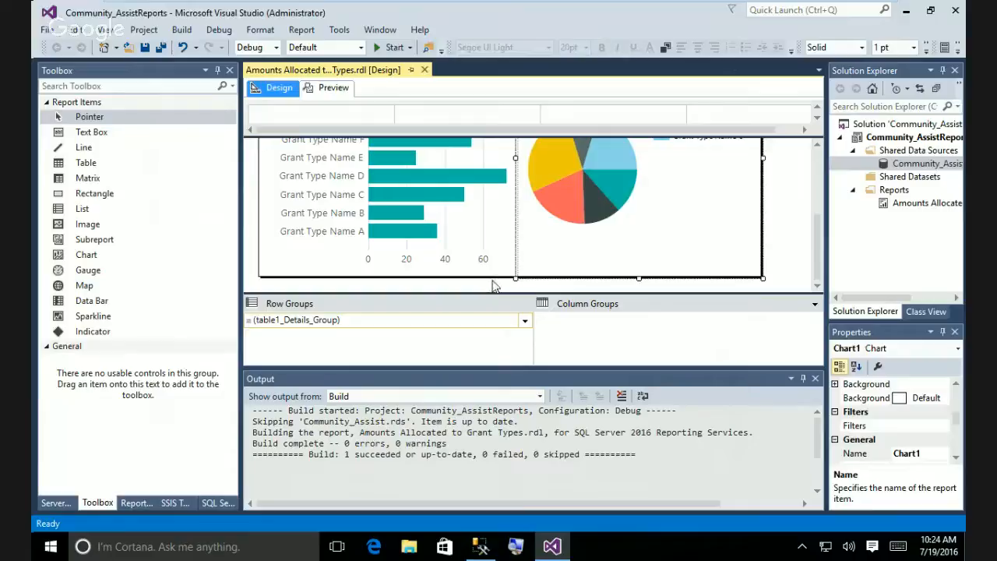
{"action": "left_click", "coordinate": [493, 286]}
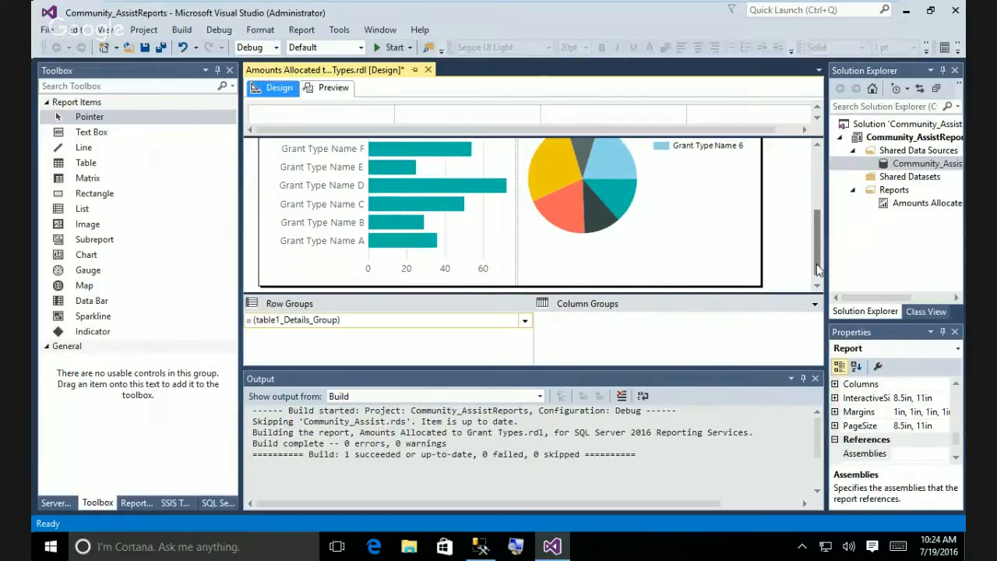
{"action": "scroll", "coordinate": [818, 268], "scroll_direction": "down", "scroll_amount": 1}
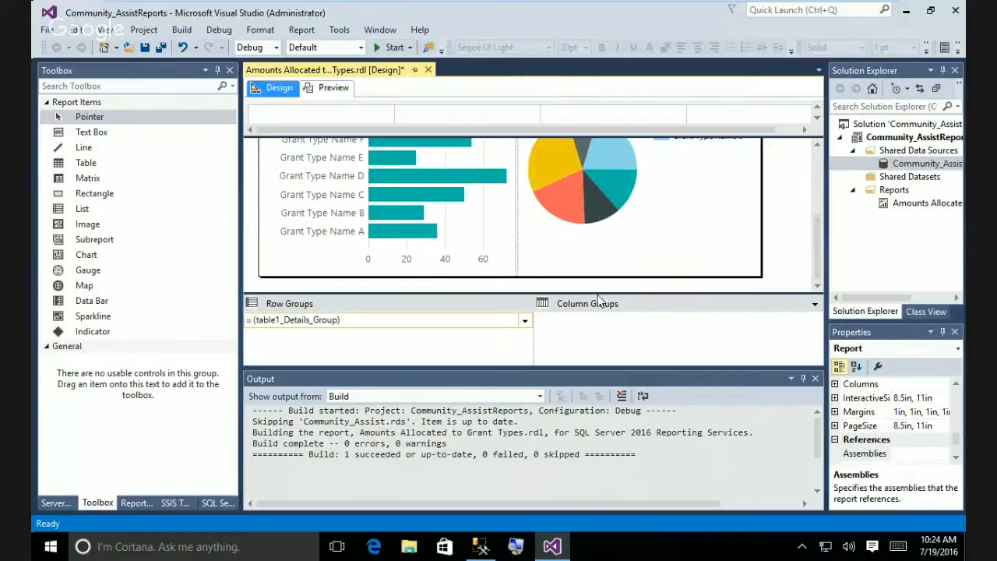
{"action": "left_click", "coordinate": [541, 279]}
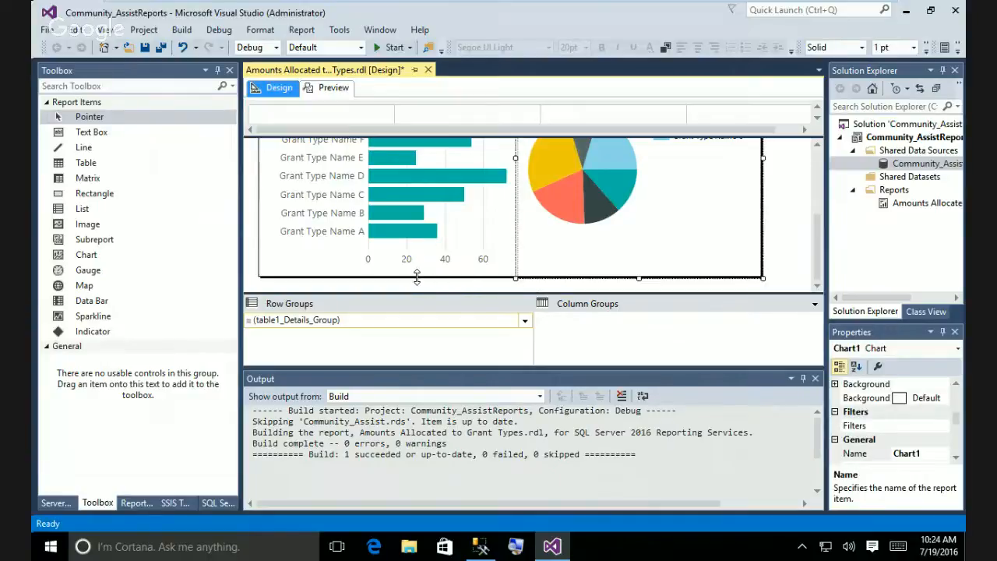
{"action": "left_click", "coordinate": [416, 278]}
{"action": "left_click", "coordinate": [423, 276]}
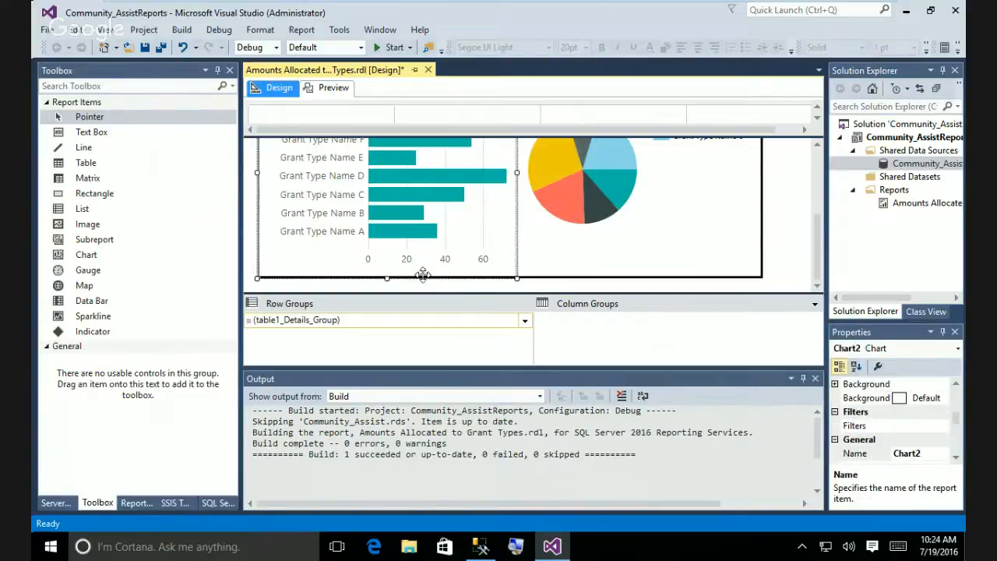
{"action": "left_click_drag", "start_coordinate": [387, 277], "coordinate": [396, 359]}
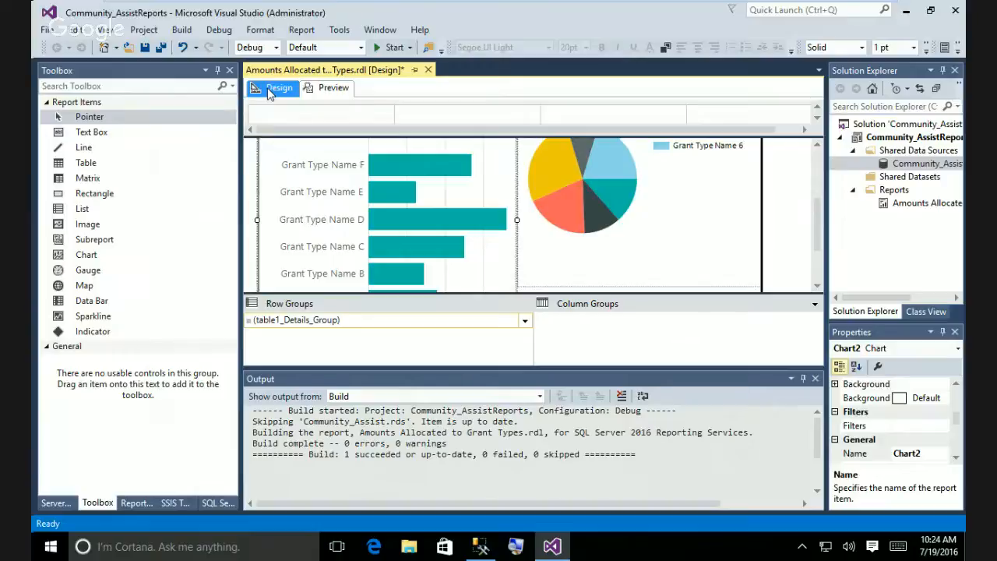
{"action": "left_click", "coordinate": [334, 88]}
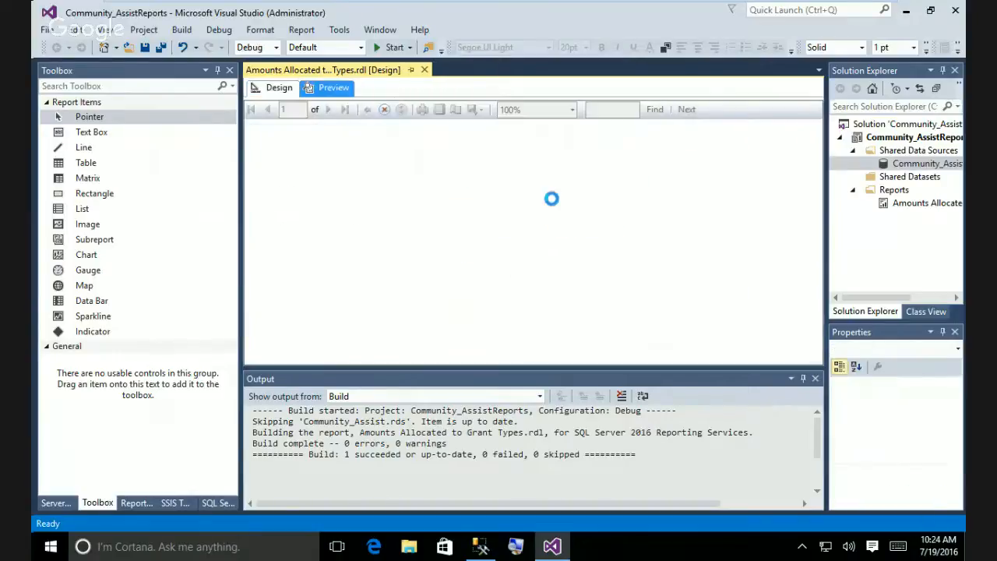
{"action": "left_click_drag", "start_coordinate": [816, 218], "coordinate": [817, 354]}
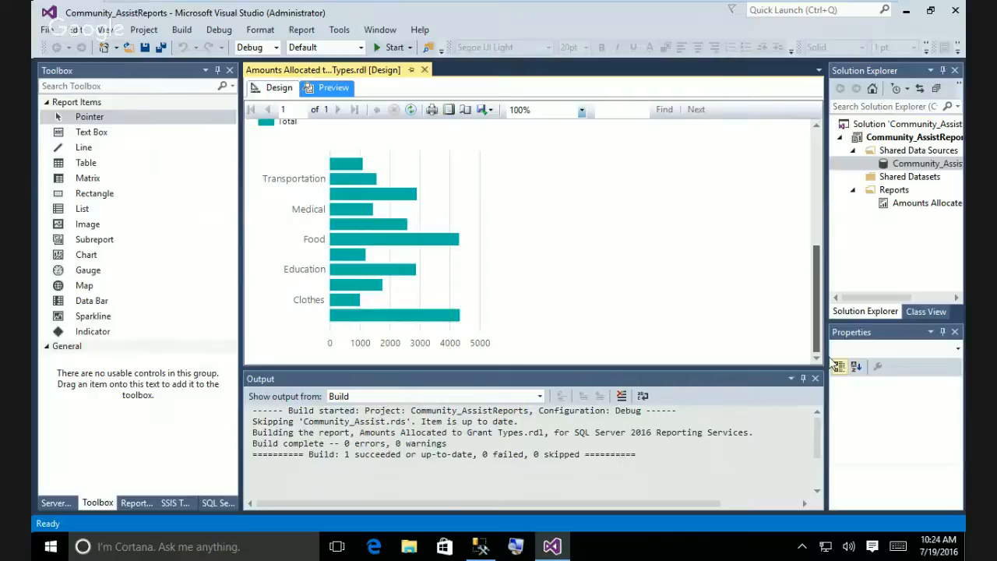
{"action": "left_click_drag", "start_coordinate": [830, 352], "coordinate": [830, 322]}
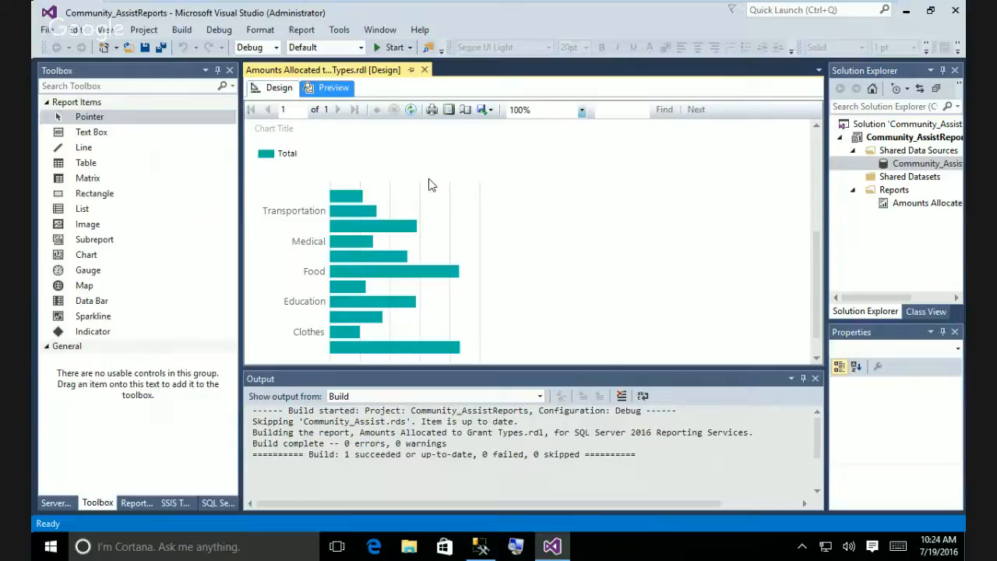
{"action": "scroll", "coordinate": [432, 185], "scroll_direction": "up", "scroll_amount": 1}
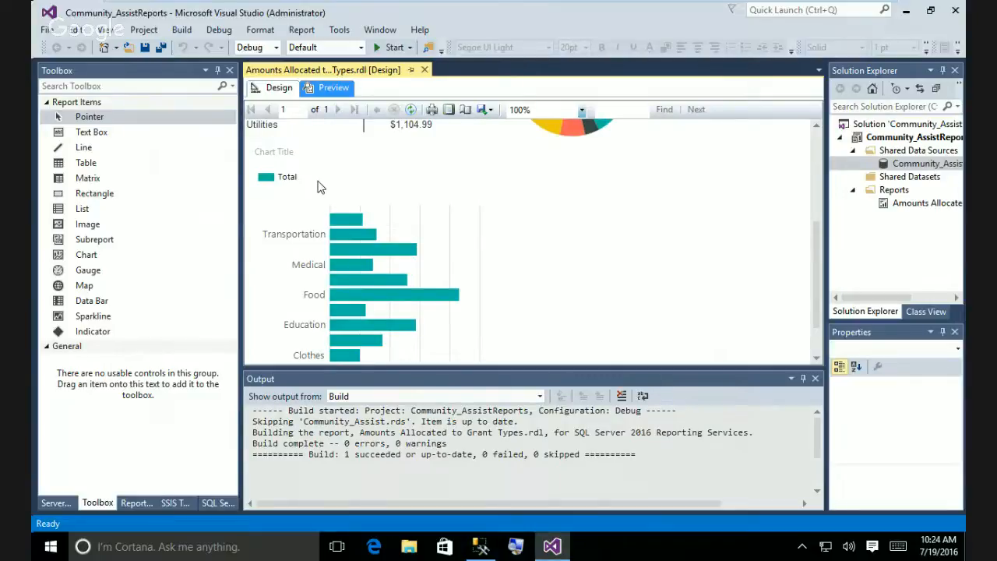
{"action": "right_click", "coordinate": [307, 255]}
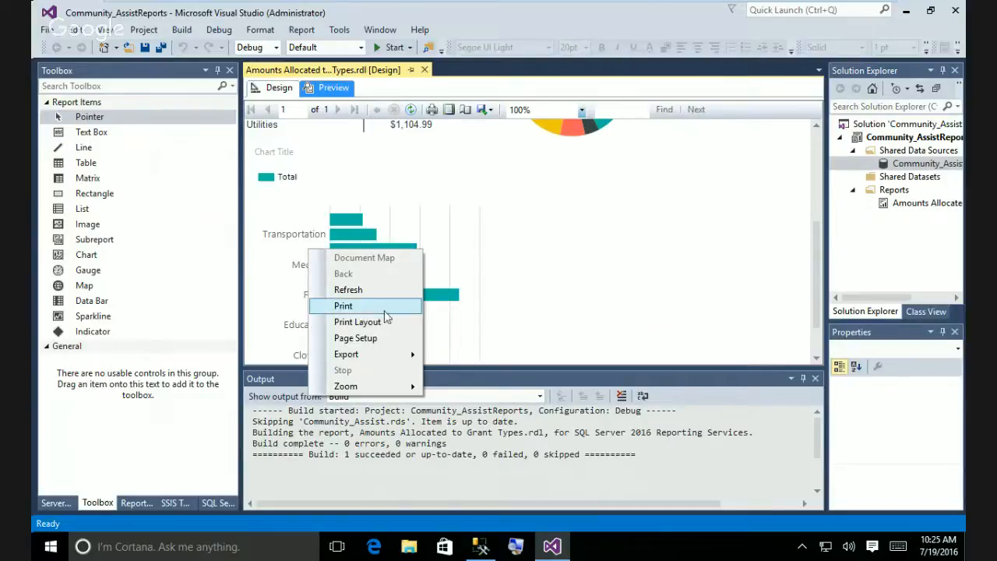
{"action": "left_click", "coordinate": [494, 254]}
{"action": "right_click", "coordinate": [380, 257]}
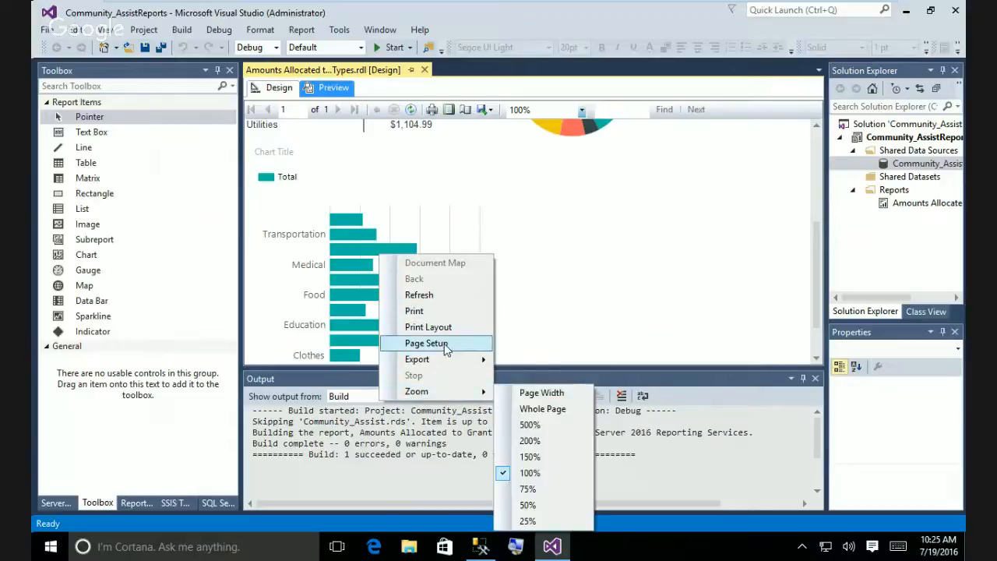
{"action": "left_click", "coordinate": [271, 88]}
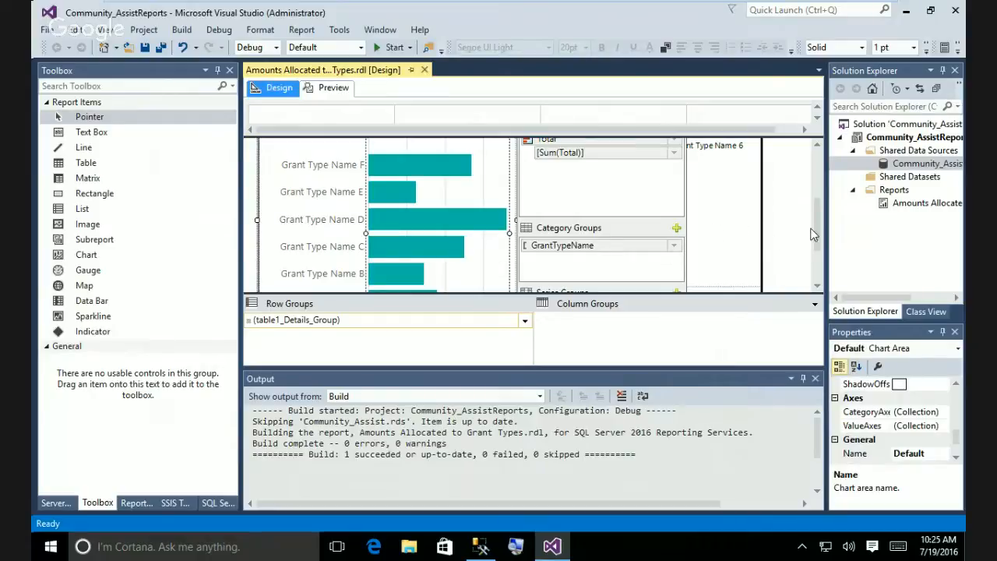
{"action": "left_click_drag", "start_coordinate": [817, 230], "coordinate": [818, 284]}
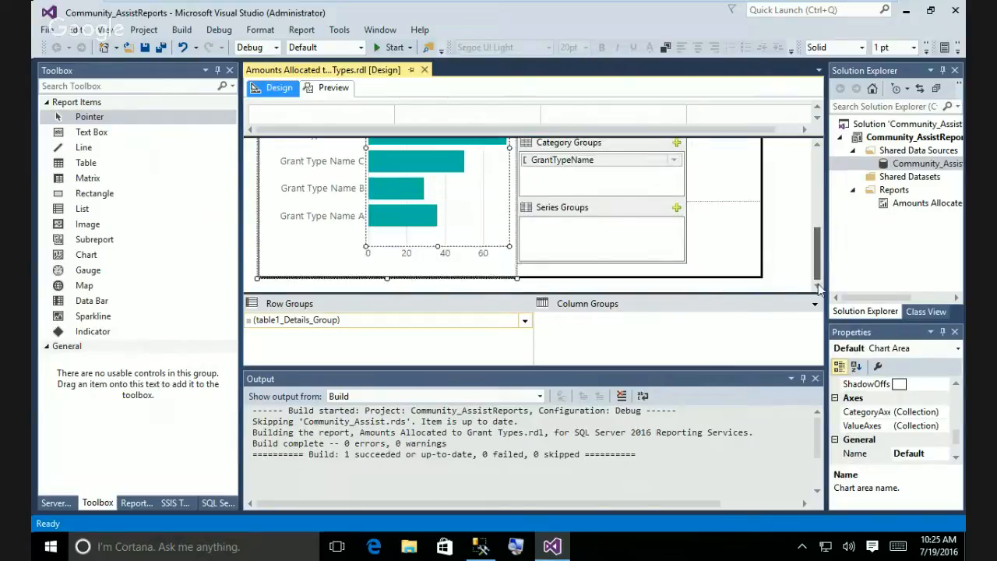
Open the bar chart's Vertical Axis Properties, leaving the axis interval at Auto.
{"action": "right_click", "coordinate": [328, 219]}
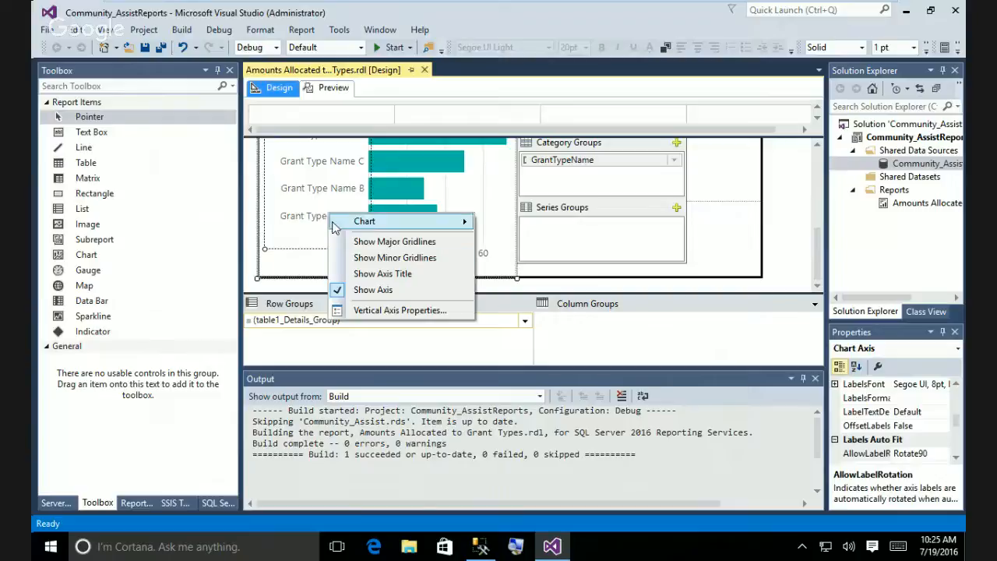
{"action": "left_click", "coordinate": [387, 309]}
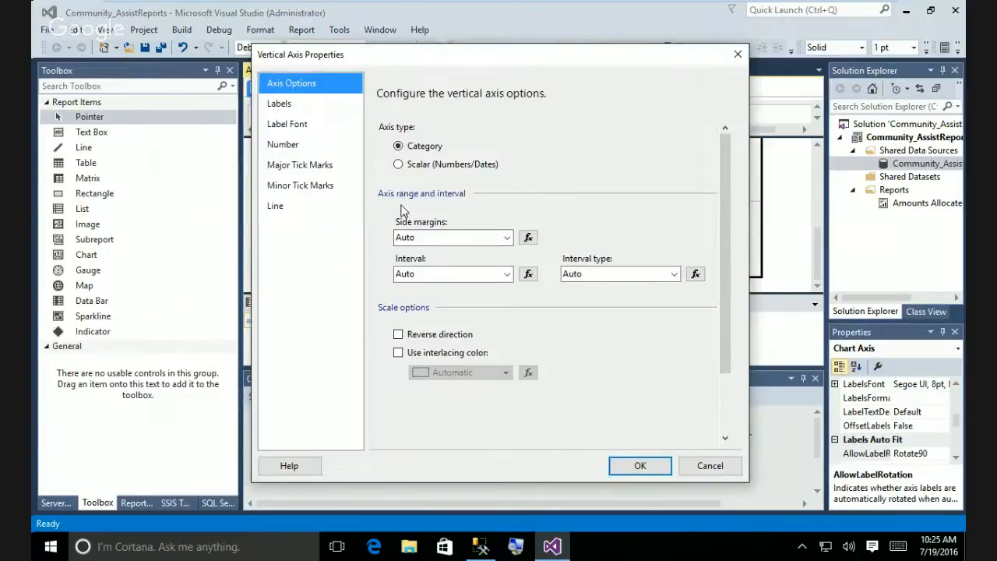
{"action": "left_click", "coordinate": [506, 278]}
{"action": "left_click", "coordinate": [507, 279]}
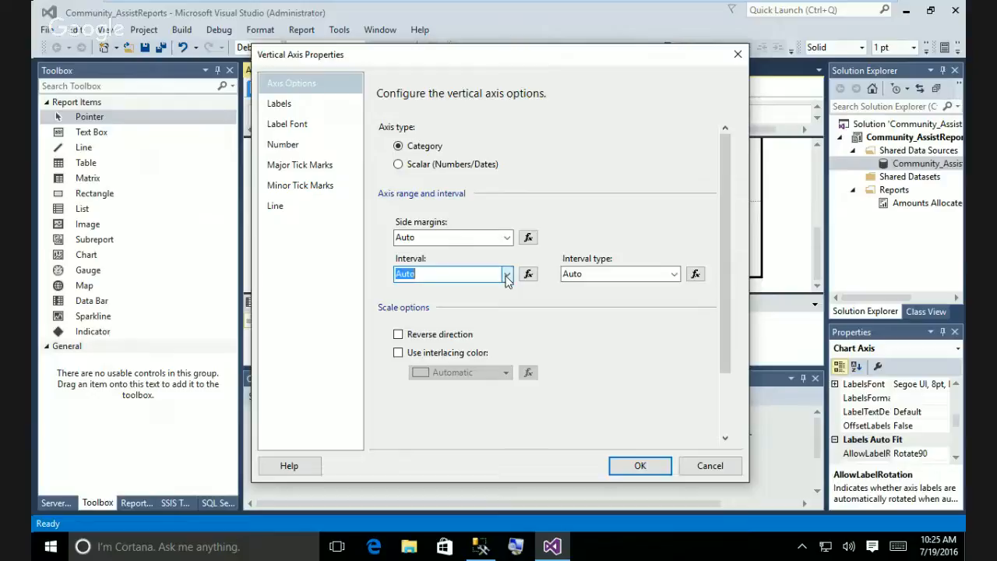
{"action": "left_click", "coordinate": [507, 278]}
{"action": "left_click", "coordinate": [506, 278]}
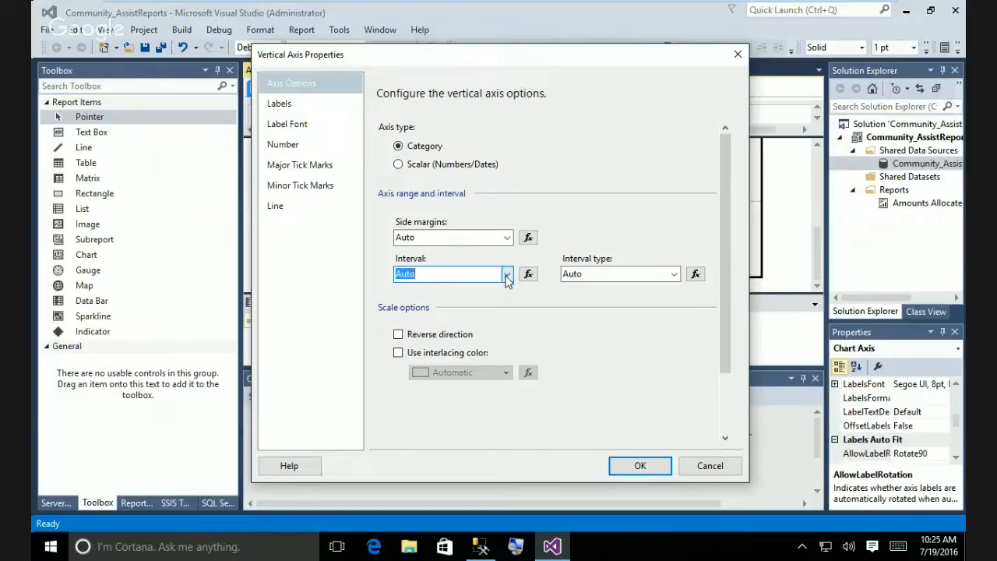
On the Labels page, turn off 'Labels can be offset', apply, and preview the report.
{"action": "left_click", "coordinate": [282, 109]}
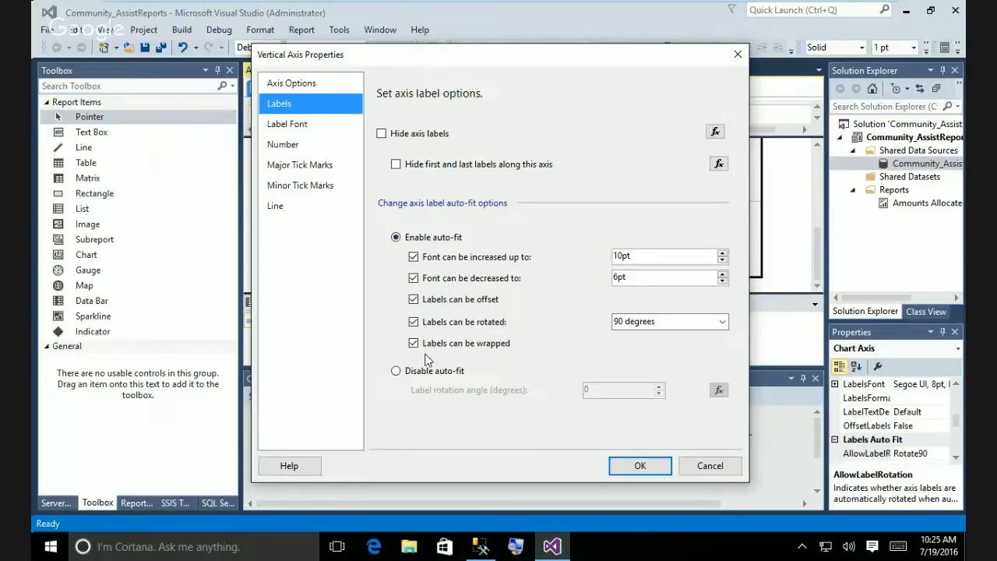
{"action": "left_click", "coordinate": [300, 185]}
{"action": "left_click", "coordinate": [300, 164]}
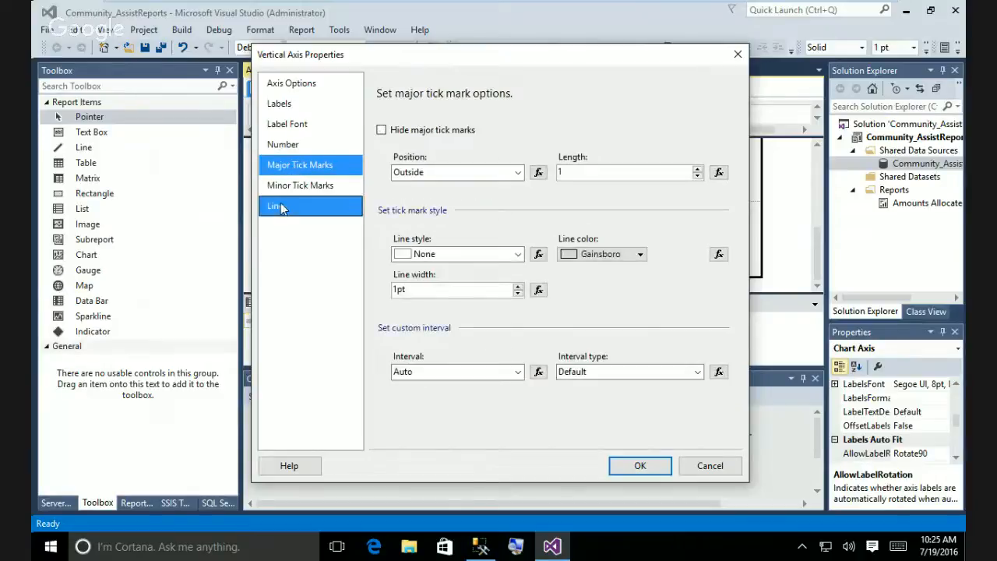
{"action": "left_click", "coordinate": [281, 206]}
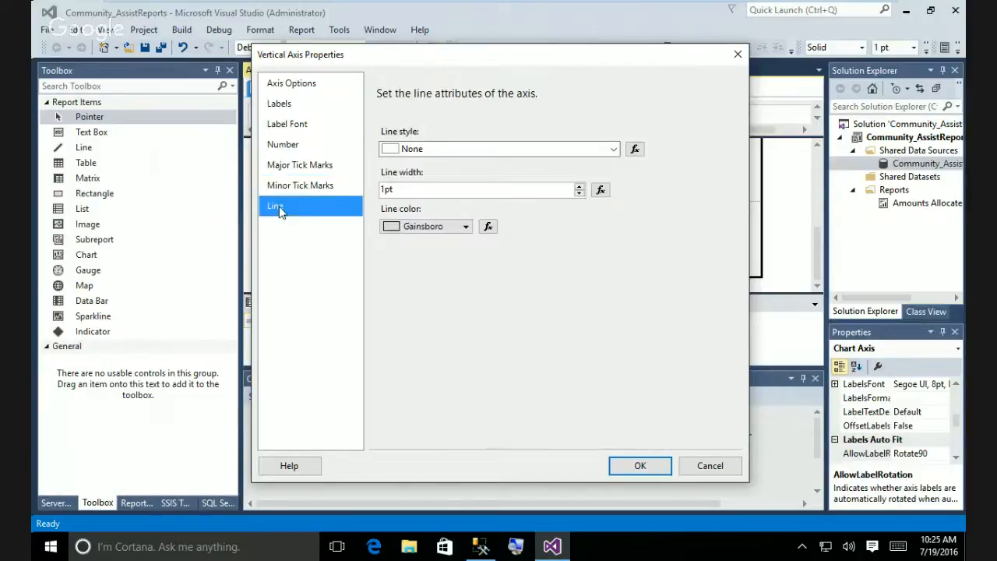
{"action": "left_click", "coordinate": [294, 148]}
{"action": "left_click", "coordinate": [296, 127]}
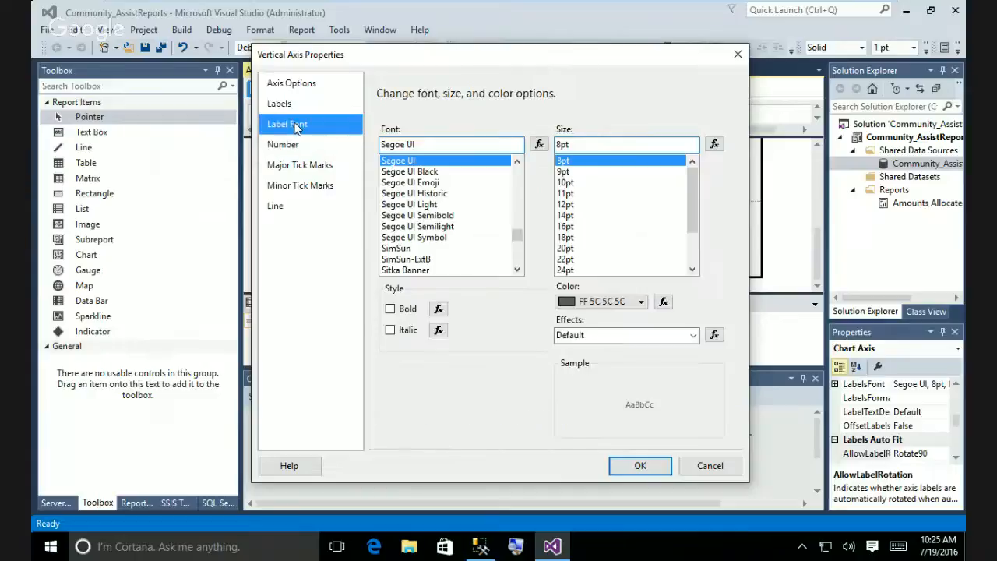
{"action": "left_click", "coordinate": [280, 103]}
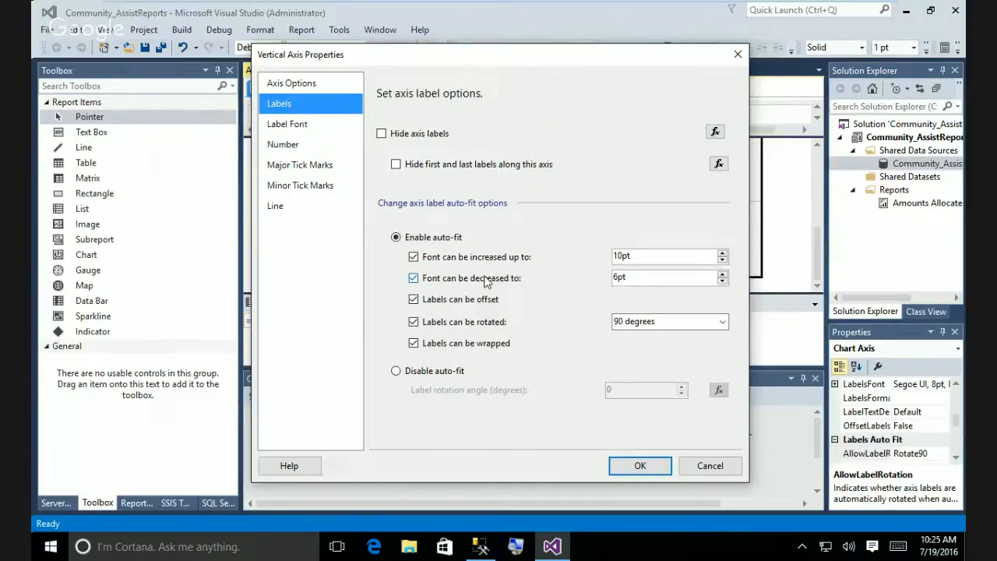
{"action": "left_click", "coordinate": [413, 301]}
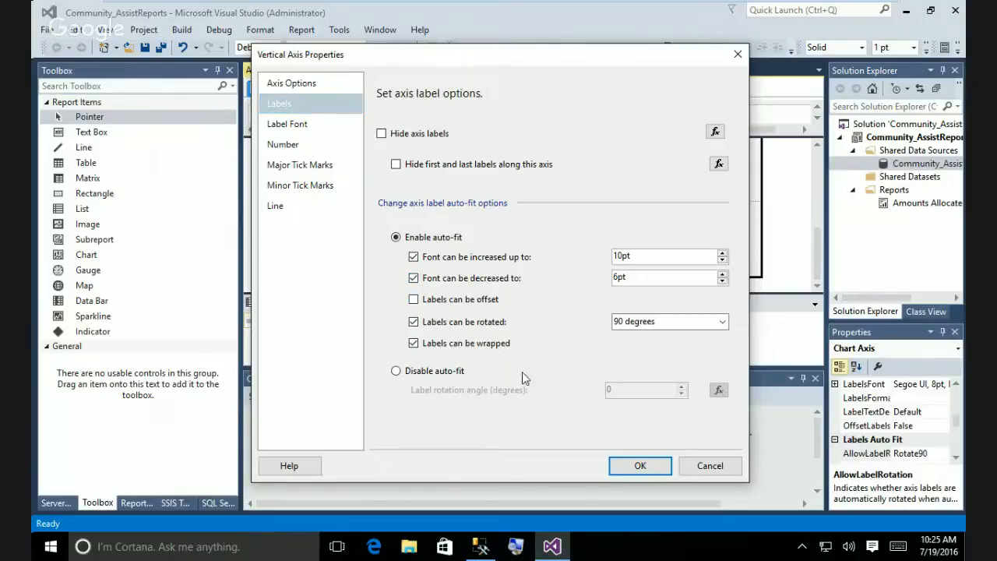
{"action": "left_click", "coordinate": [639, 466]}
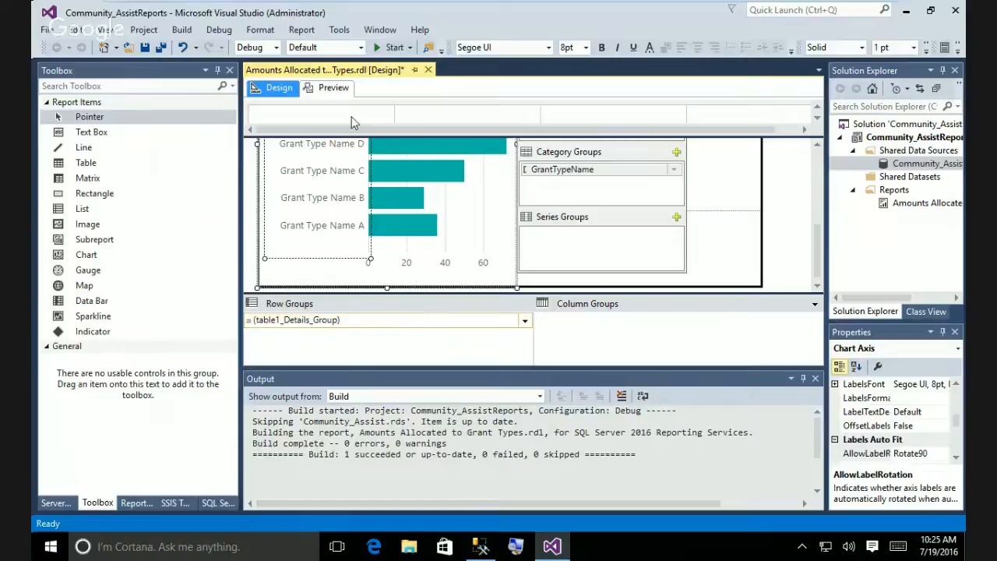
{"action": "left_click", "coordinate": [333, 89]}
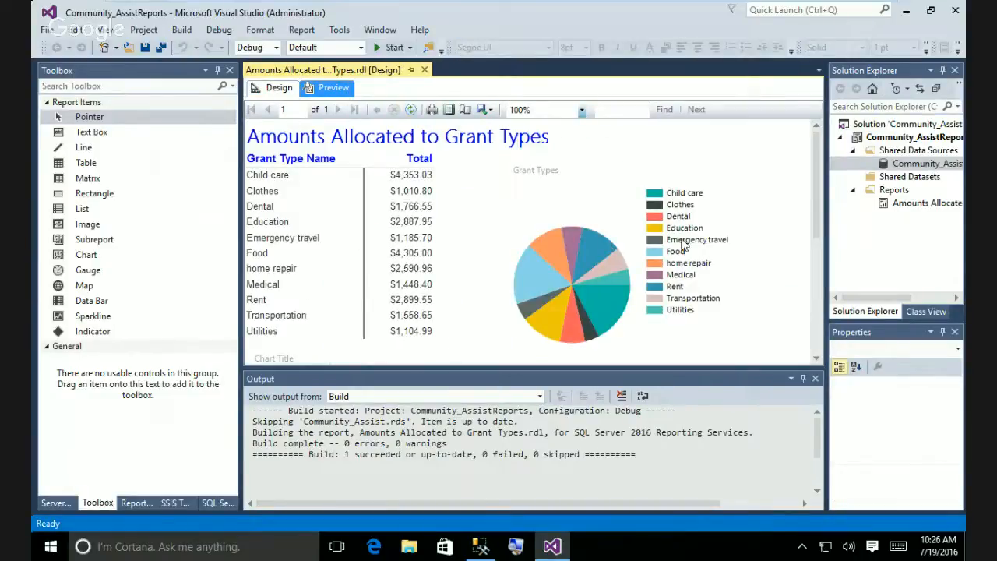
Scroll through the preview, save the report, and widen the Solution Explorer pane.
{"action": "mouse_move", "coordinate": [814, 231]}
{"action": "left_mouse_down"}
{"action": "mouse_move", "coordinate": [816, 344]}
{"action": "mouse_move", "coordinate": [834, 316]}
{"action": "mouse_move", "coordinate": [827, 205]}
{"action": "mouse_move", "coordinate": [842, 350]}
{"action": "mouse_move", "coordinate": [829, 235]}
{"action": "left_mouse_up"}
{"action": "left_click", "coordinate": [145, 48]}
{"action": "left_click_drag", "start_coordinate": [825, 94], "coordinate": [733, 92]}
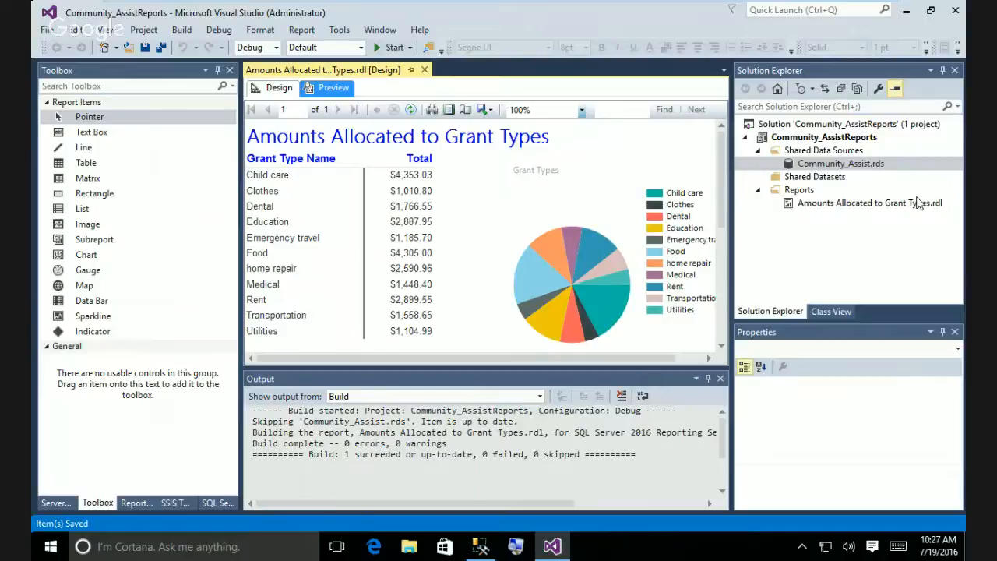
Deploy the Community_Assist.rds data source and select the resulting server-version error.
{"action": "right_click", "coordinate": [841, 166]}
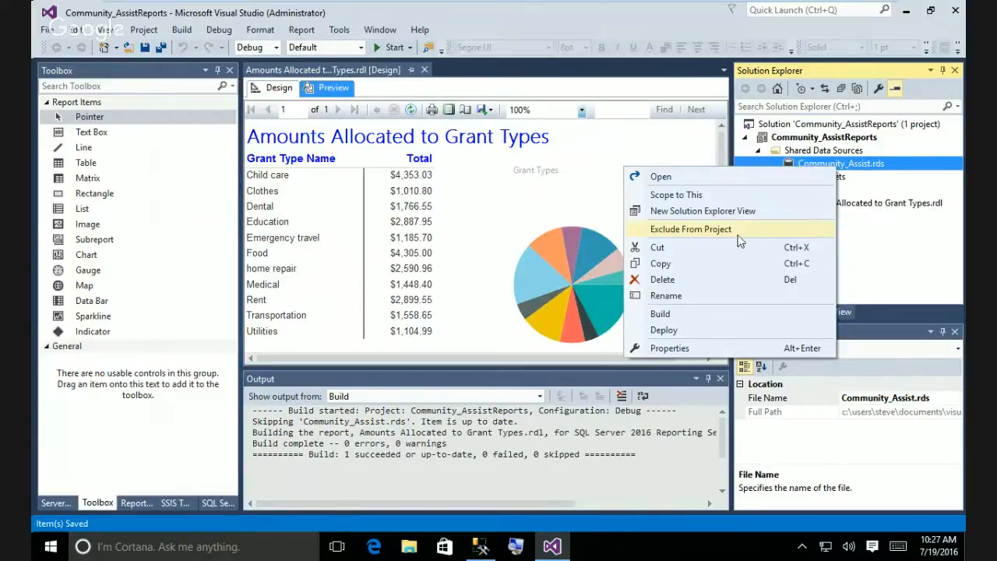
{"action": "right_click", "coordinate": [878, 165]}
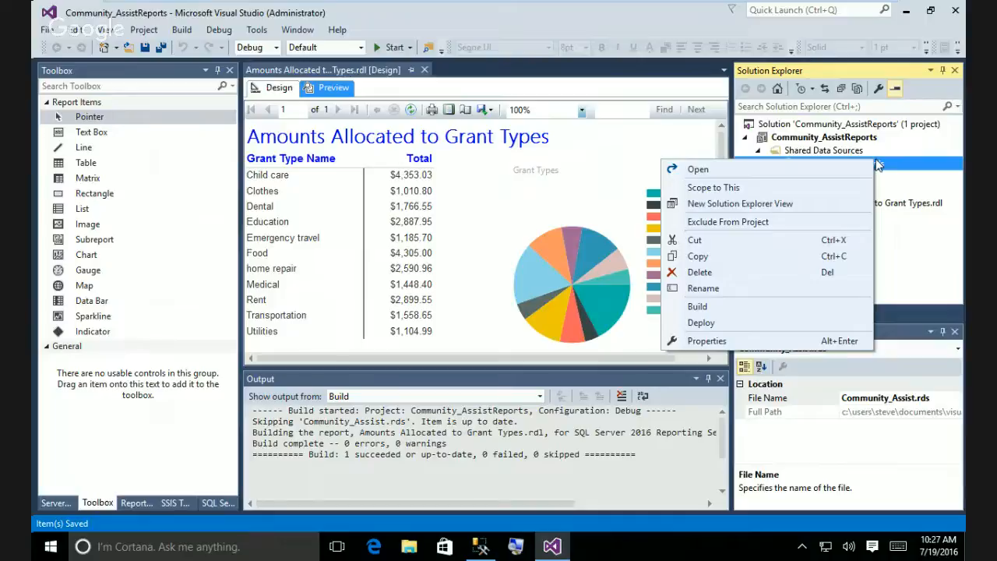
{"action": "left_click", "coordinate": [700, 327]}
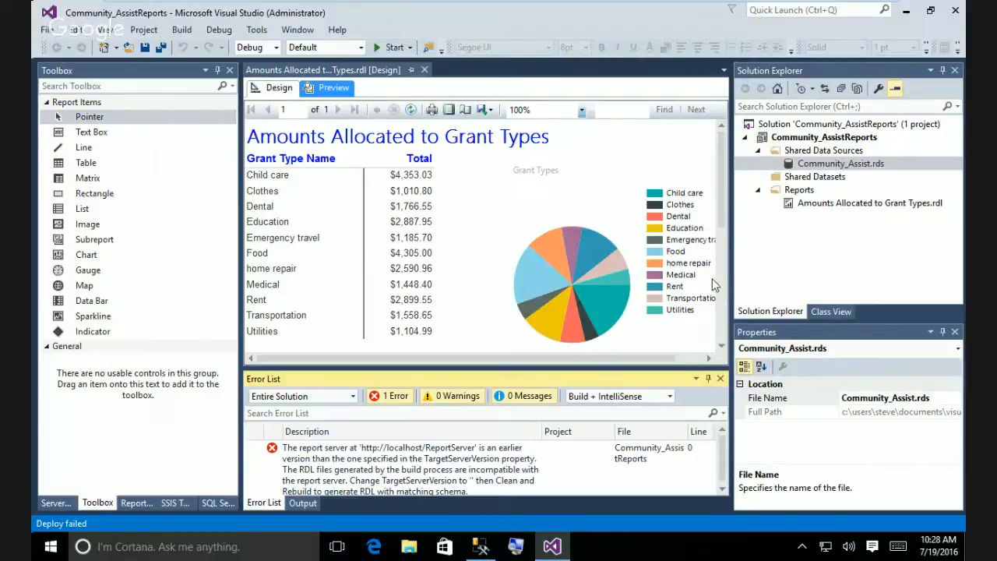
{"action": "left_click", "coordinate": [581, 479]}
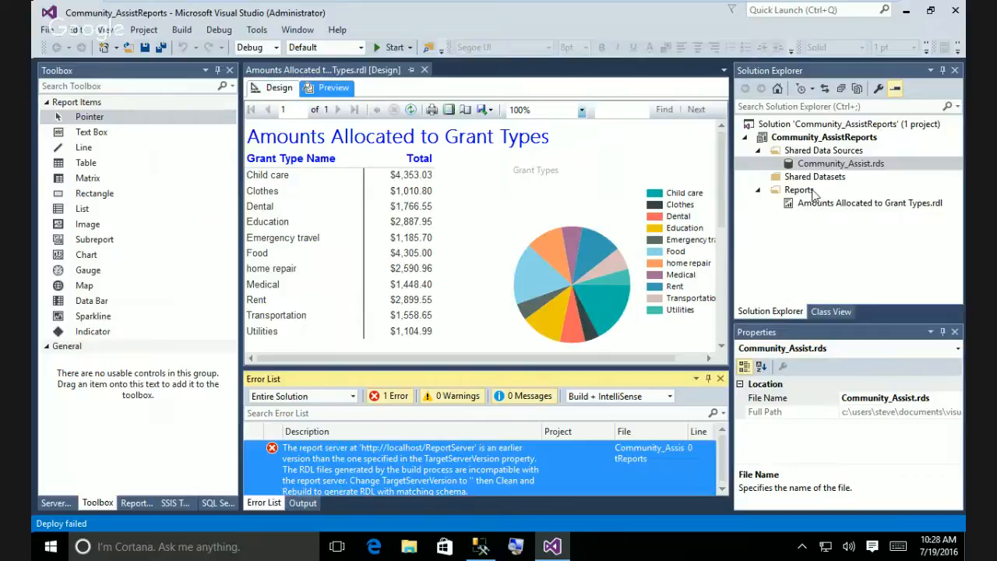
Open the project's properties and pick SQL Server 2008 R2, 2012 or 2014, then cancel.
{"action": "right_click", "coordinate": [779, 137]}
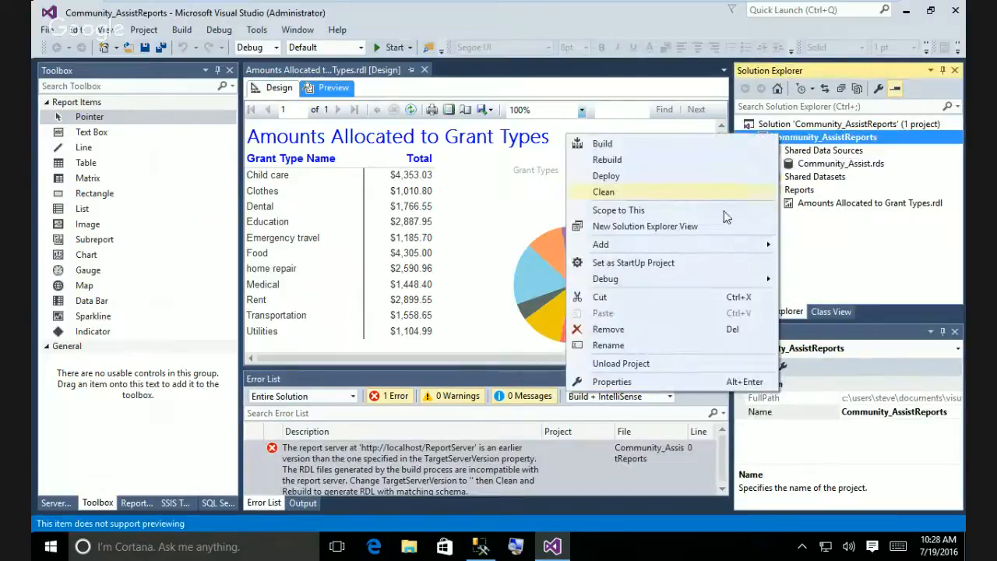
{"action": "left_click", "coordinate": [641, 382]}
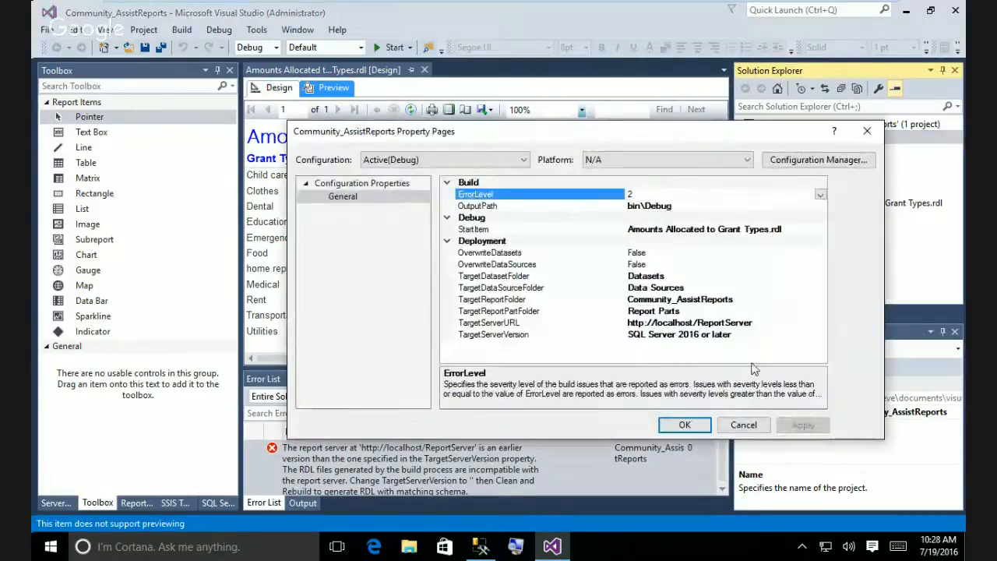
{"action": "left_click", "coordinate": [658, 335]}
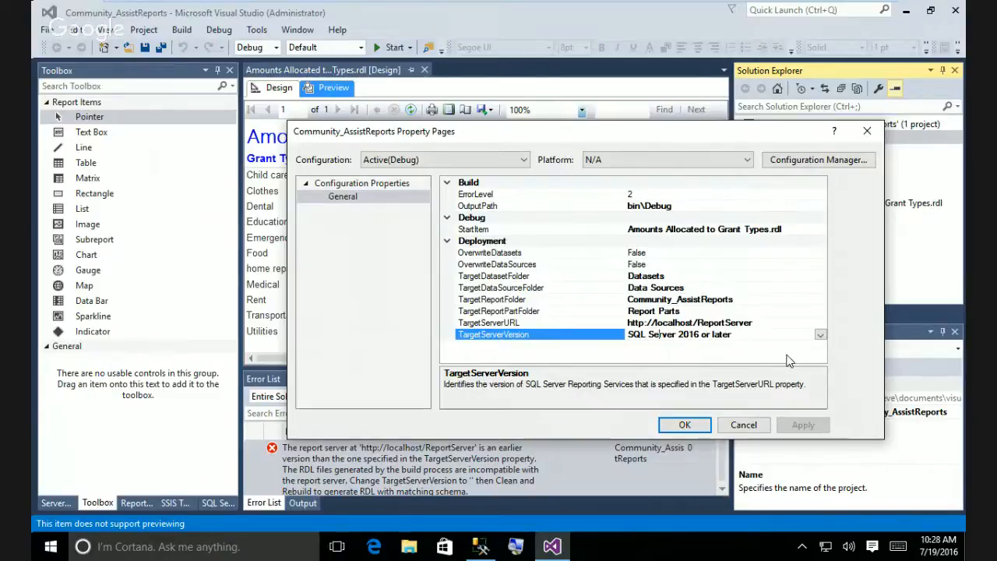
{"action": "left_click", "coordinate": [820, 335]}
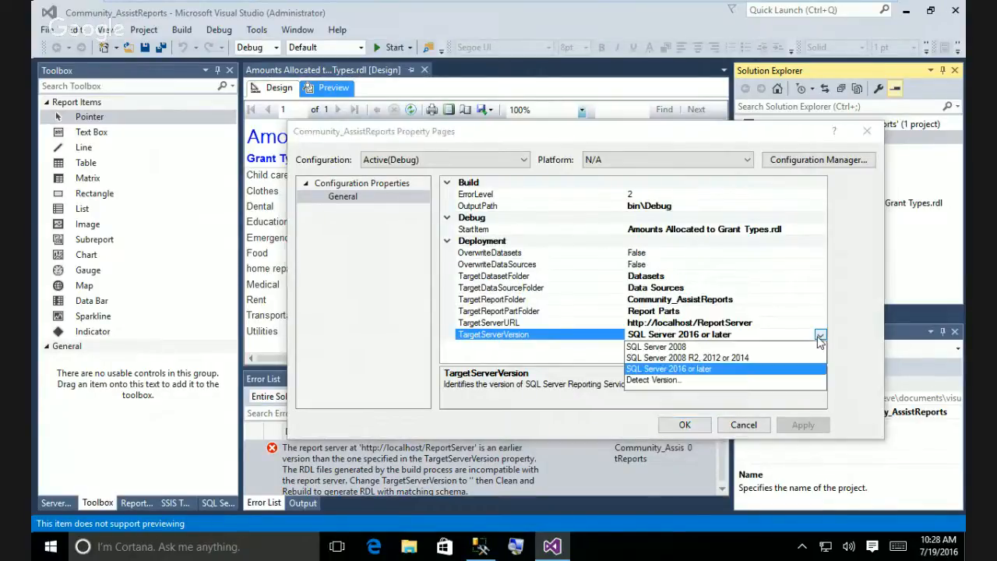
{"action": "left_click", "coordinate": [686, 359]}
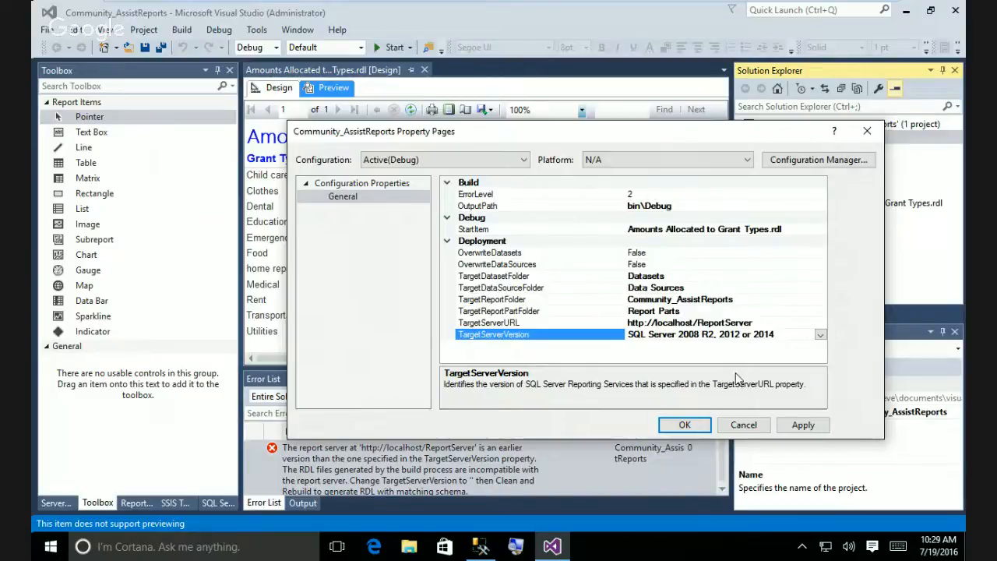
{"action": "left_click", "coordinate": [751, 424]}
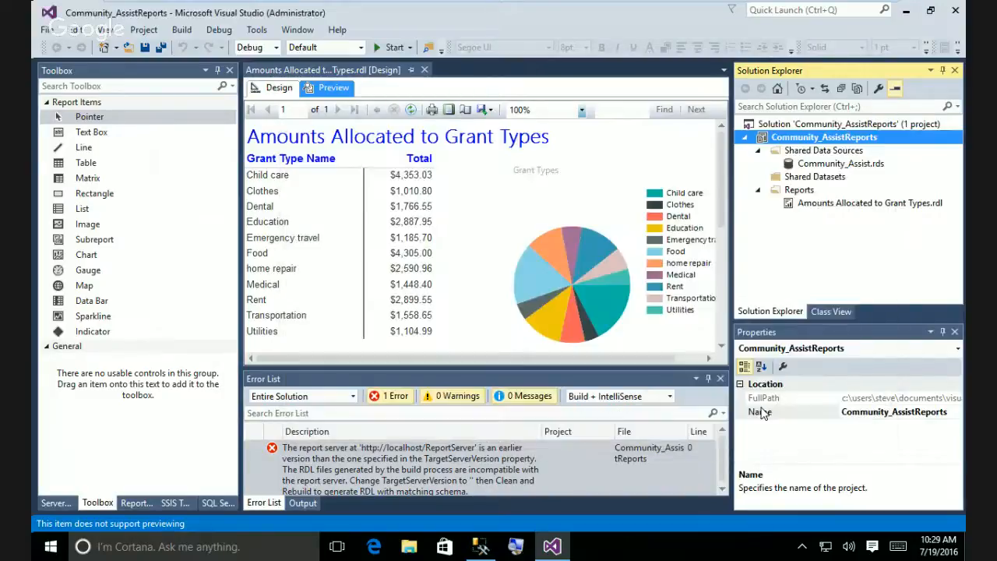
Set the Community_AssistReports TargetServerVersion to 'SQL Server 2008 R2, 2012 or 2014' and save it.
{"action": "left_click", "coordinate": [818, 123]}
{"action": "left_click", "coordinate": [822, 137]}
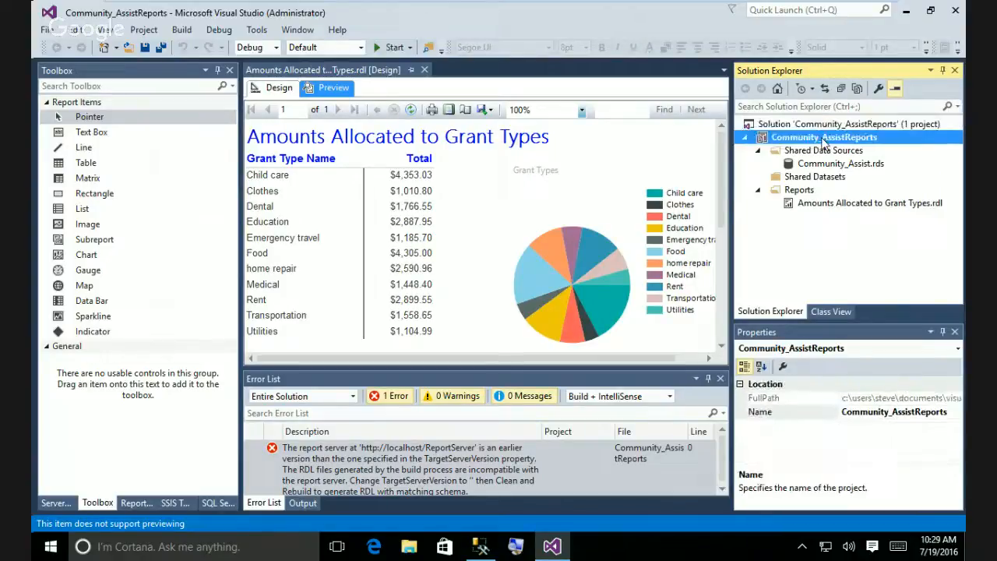
{"action": "right_click", "coordinate": [821, 141]}
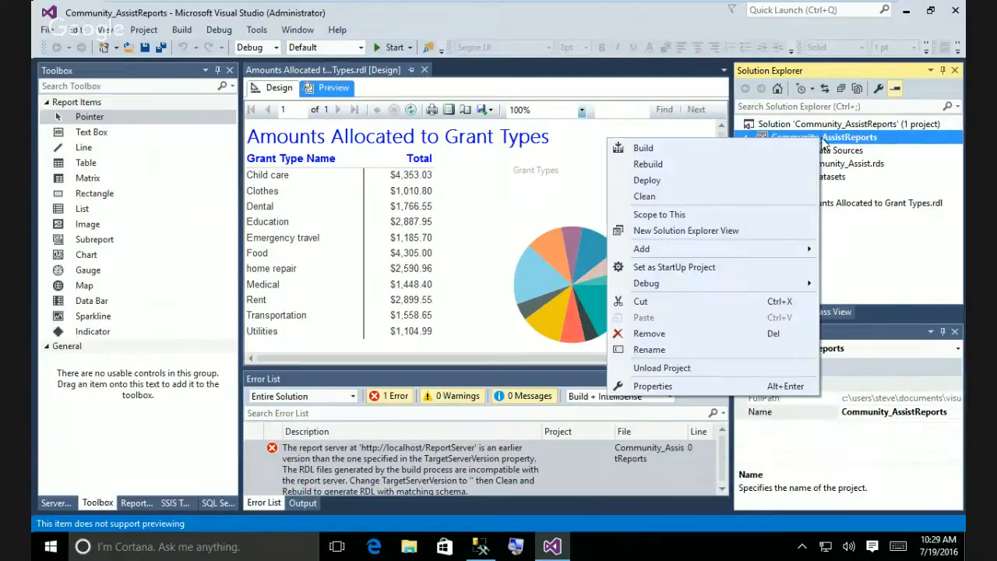
{"action": "left_click", "coordinate": [721, 384]}
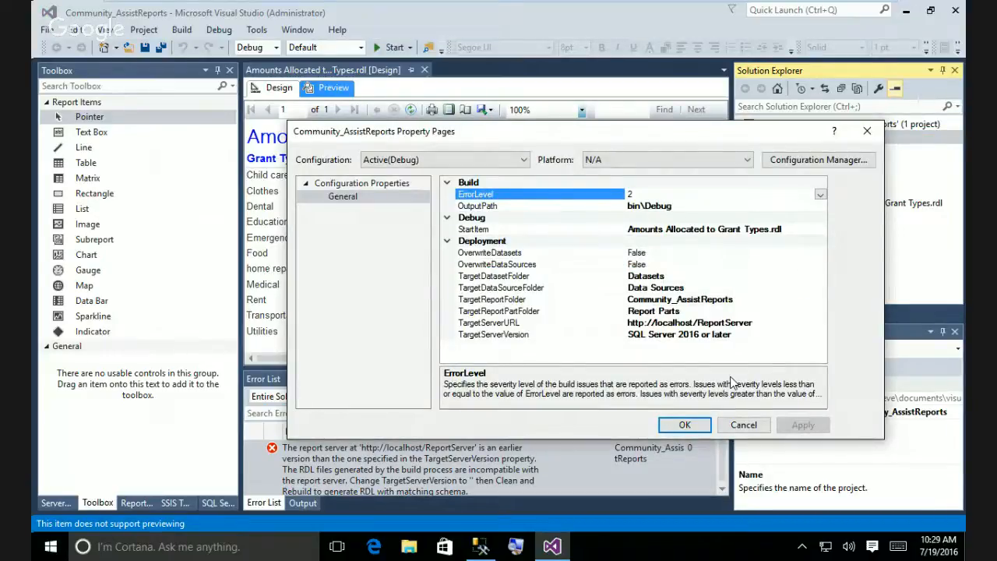
{"action": "left_click", "coordinate": [753, 334]}
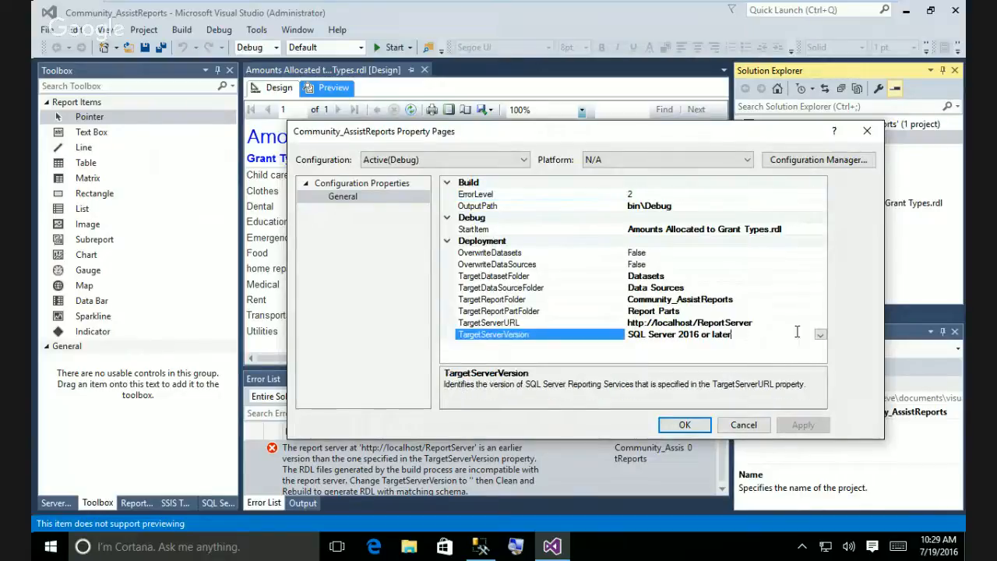
{"action": "left_click", "coordinate": [820, 335]}
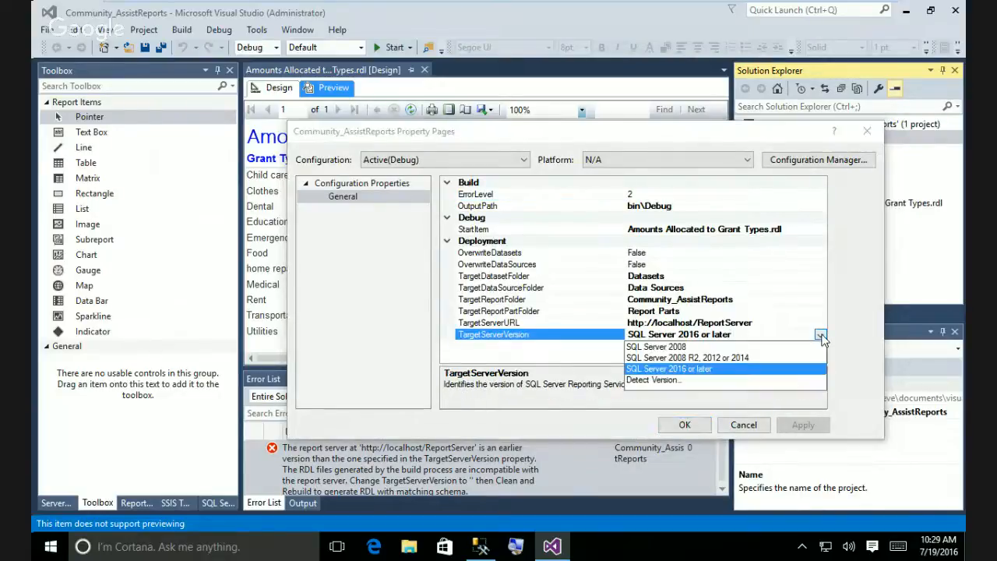
{"action": "left_click", "coordinate": [749, 358]}
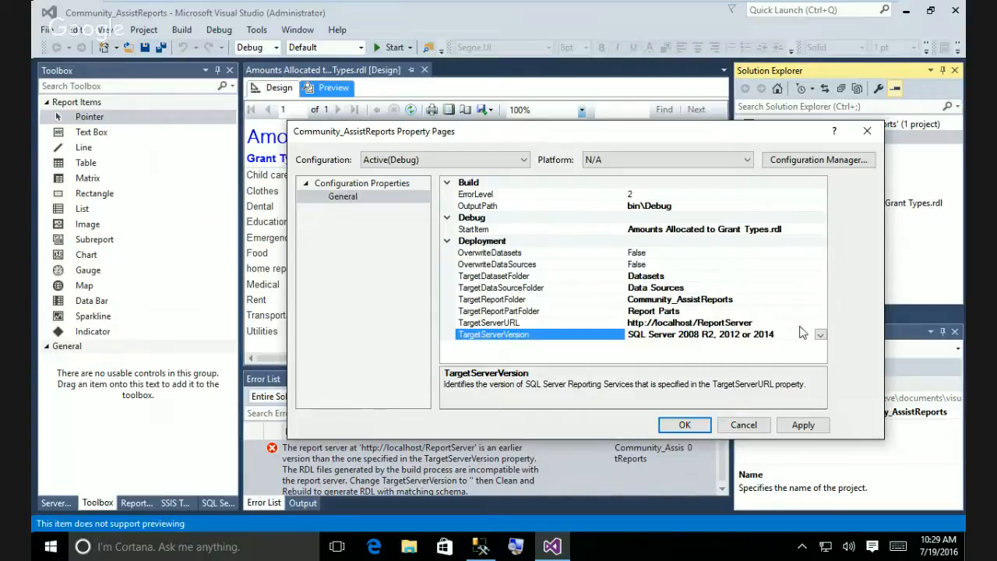
{"action": "left_click", "coordinate": [685, 425]}
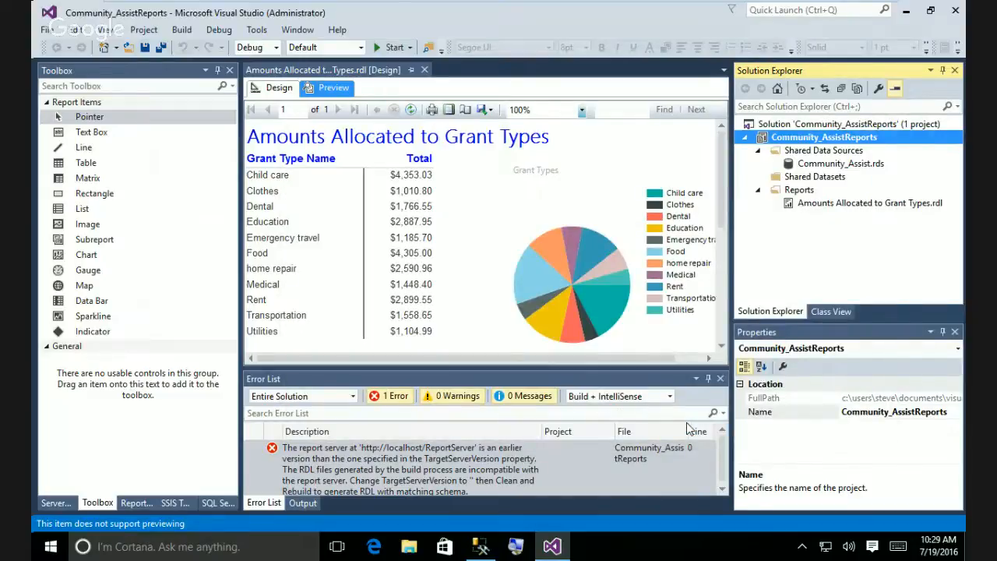
Deploy Community_Assist.rds, then deploy the grant types report and read its rsInvalidReportDefinition error.
{"action": "right_click", "coordinate": [818, 166]}
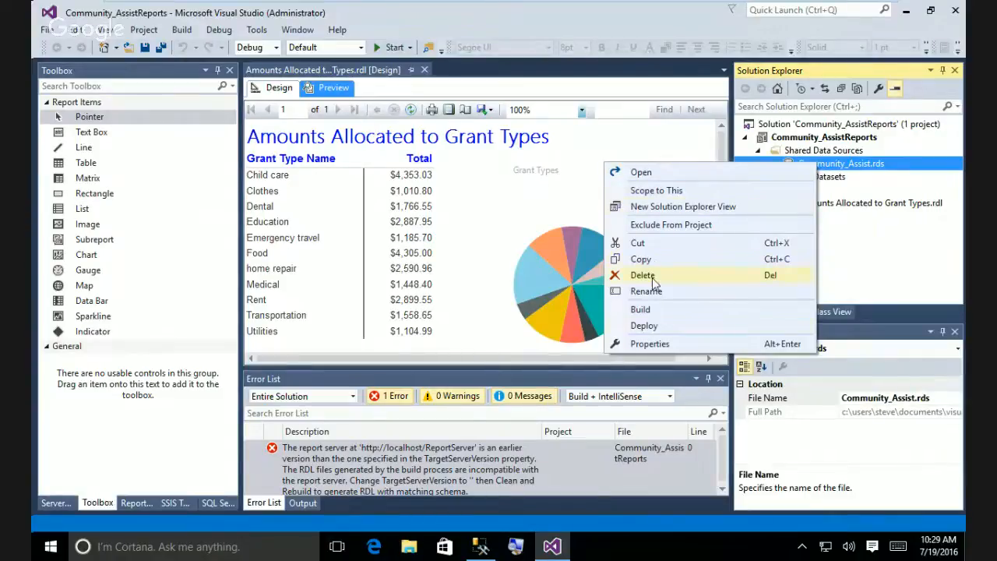
{"action": "left_click", "coordinate": [644, 326]}
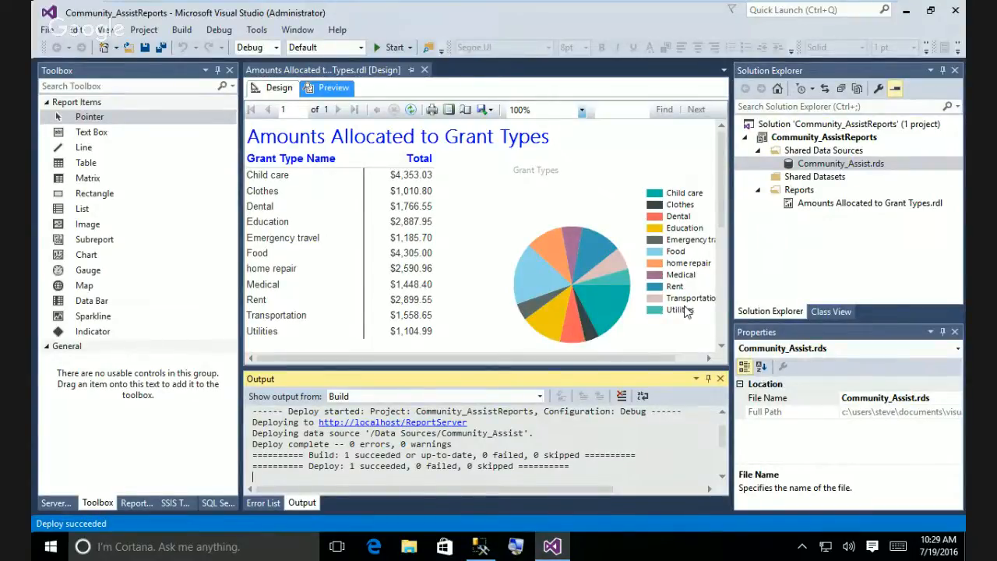
{"action": "right_click", "coordinate": [838, 204]}
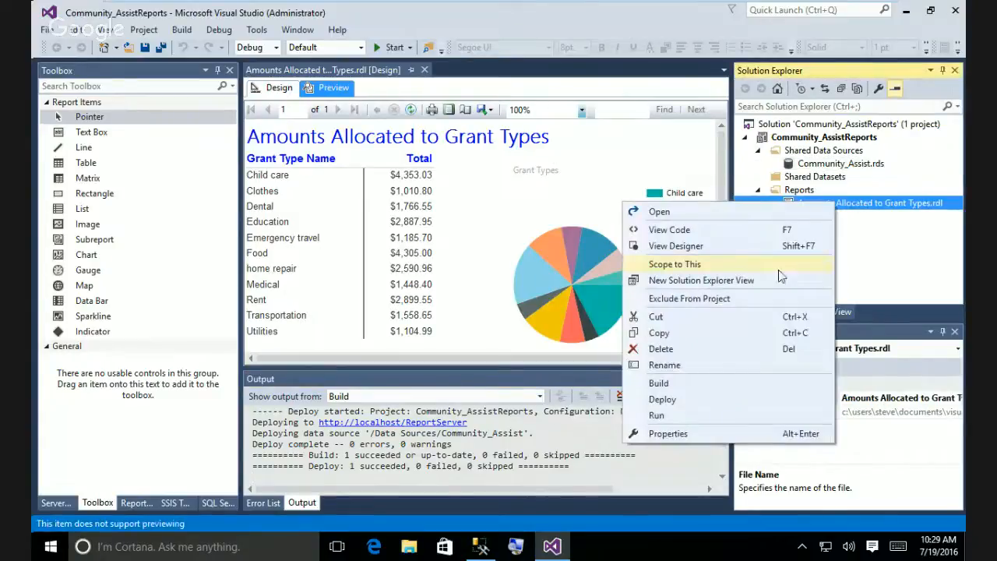
{"action": "left_click", "coordinate": [660, 400]}
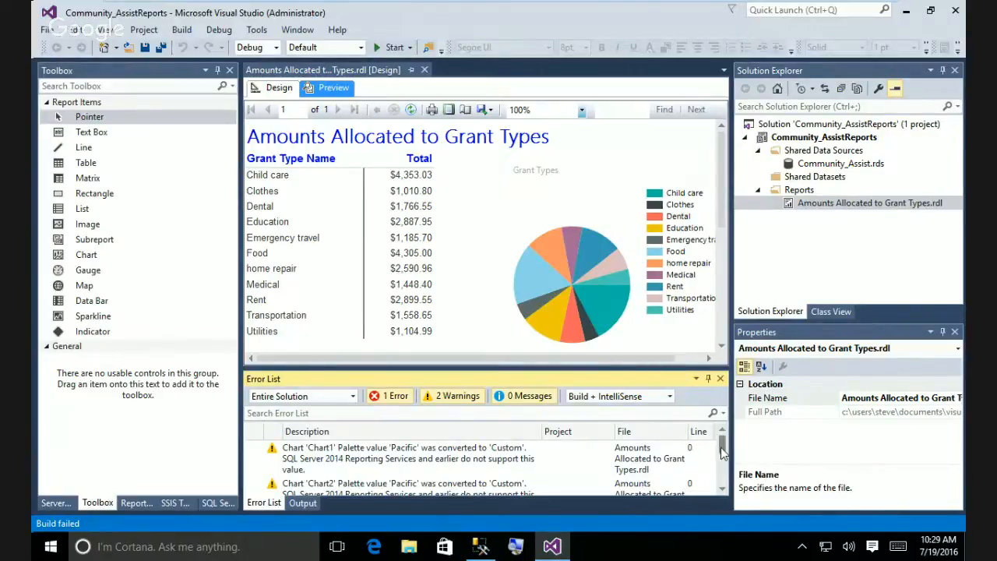
{"action": "left_click_drag", "start_coordinate": [720, 448], "coordinate": [720, 479]}
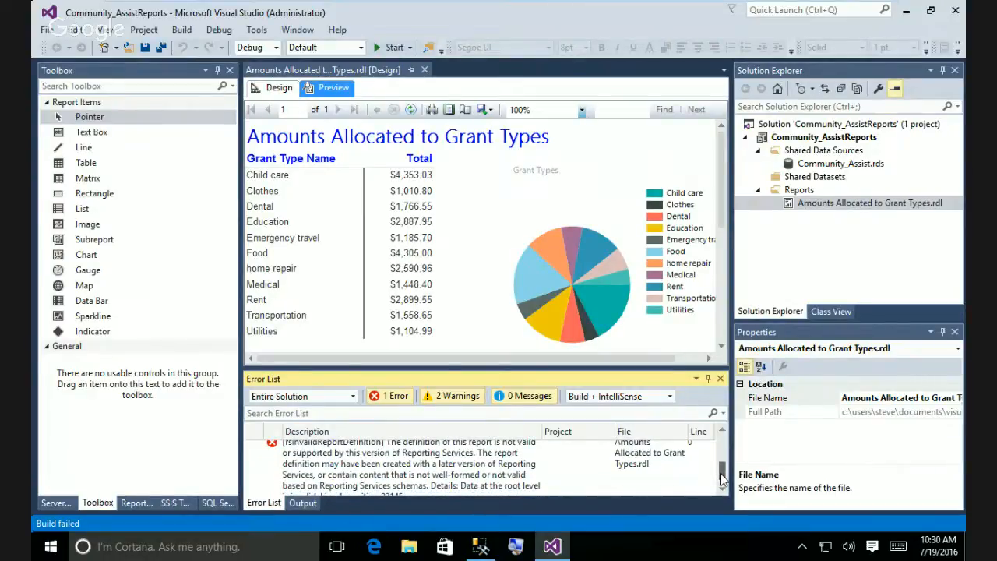
{"action": "left_click_drag", "start_coordinate": [723, 481], "coordinate": [722, 490]}
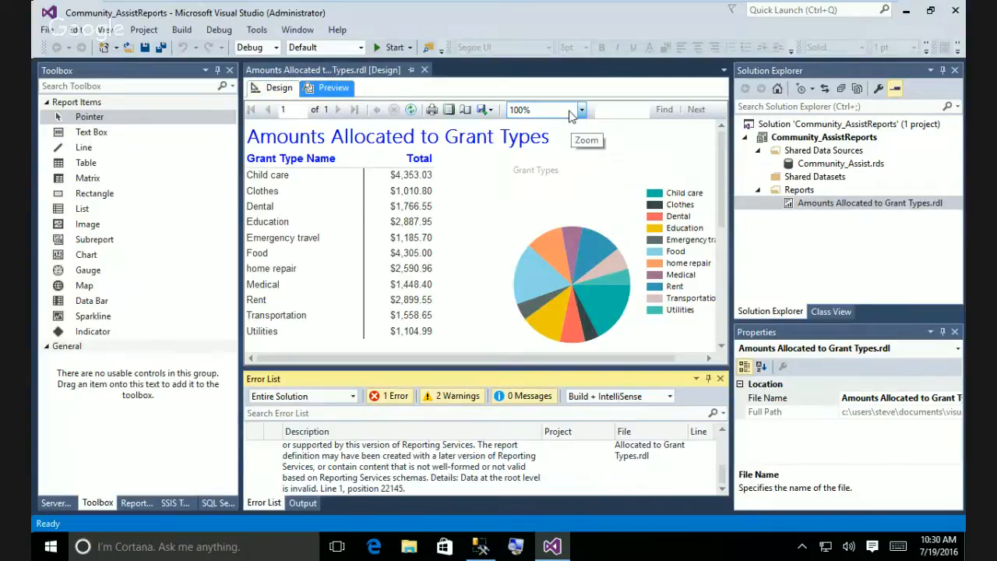
{"action": "right_click", "coordinate": [805, 124]}
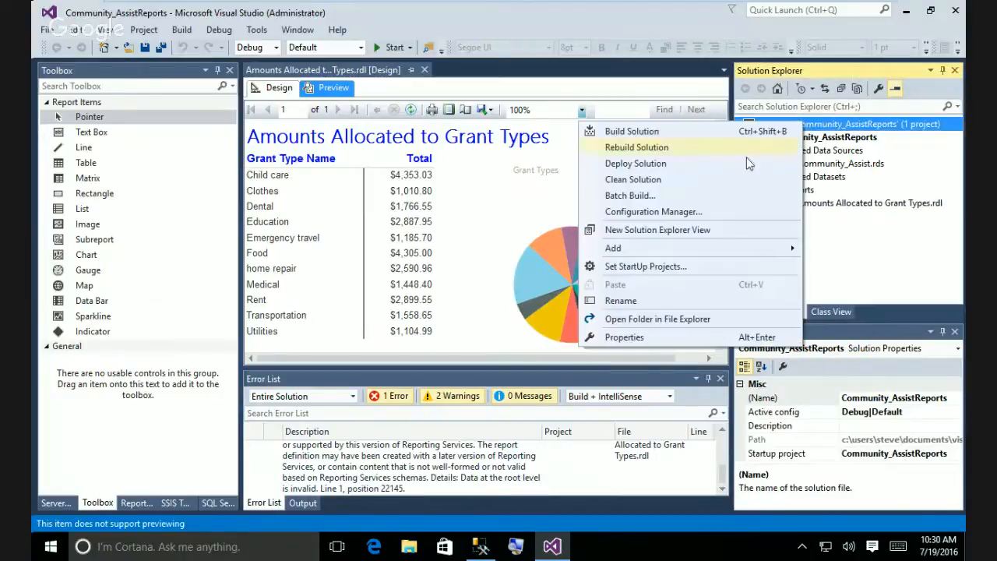
{"action": "left_click", "coordinate": [638, 336]}
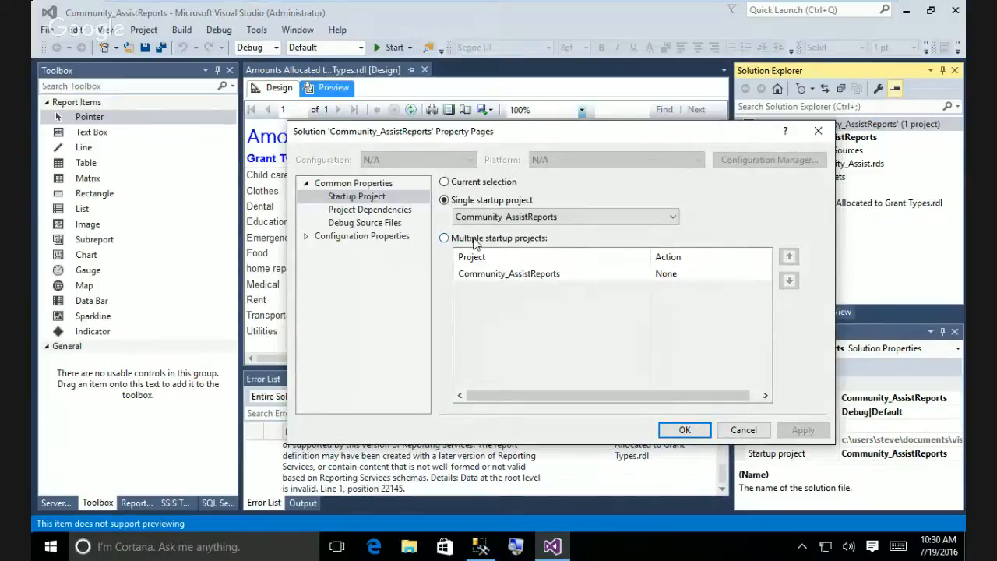
{"action": "left_click", "coordinate": [372, 208]}
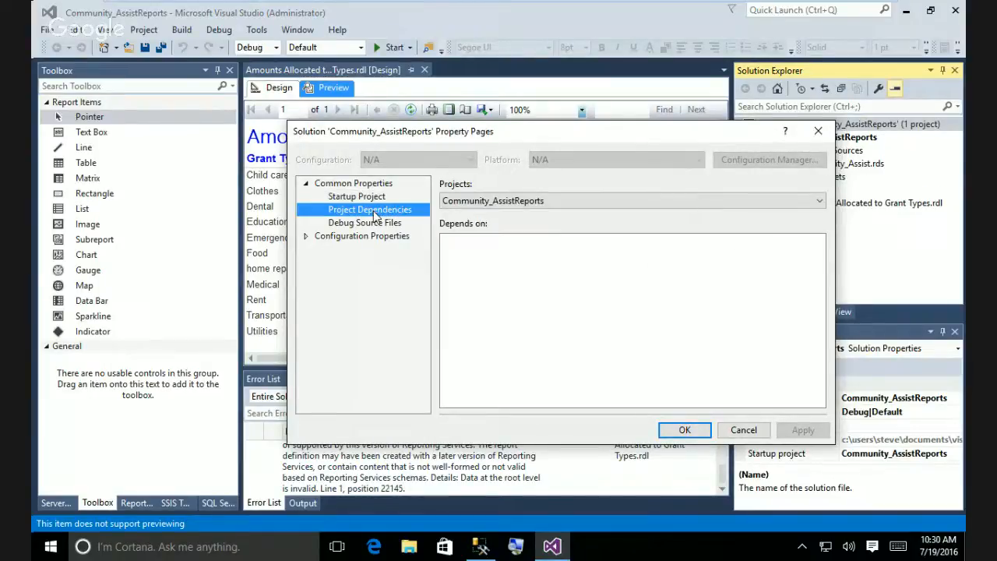
{"action": "left_click", "coordinate": [377, 223]}
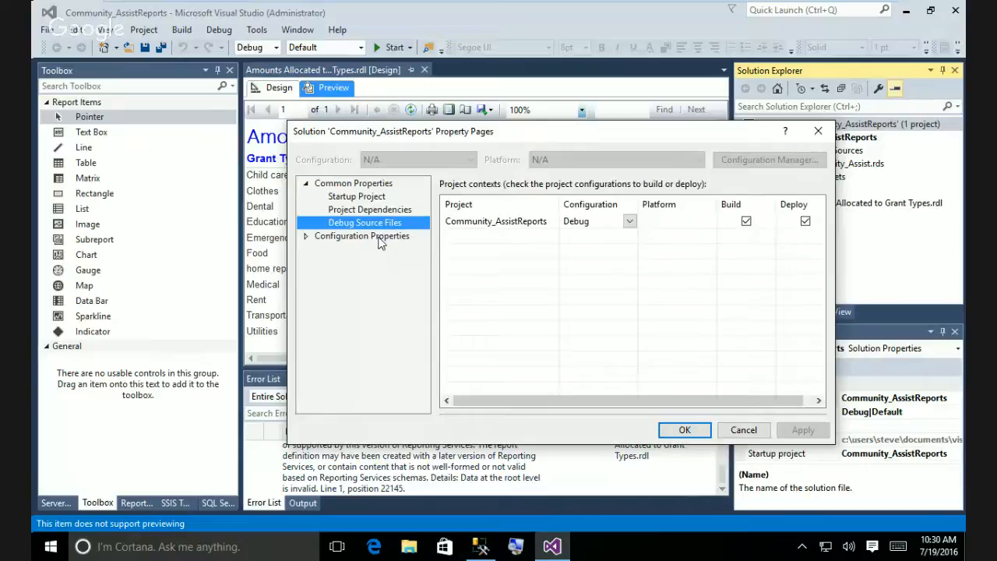
{"action": "left_click", "coordinate": [381, 241]}
{"action": "left_click", "coordinate": [306, 236]}
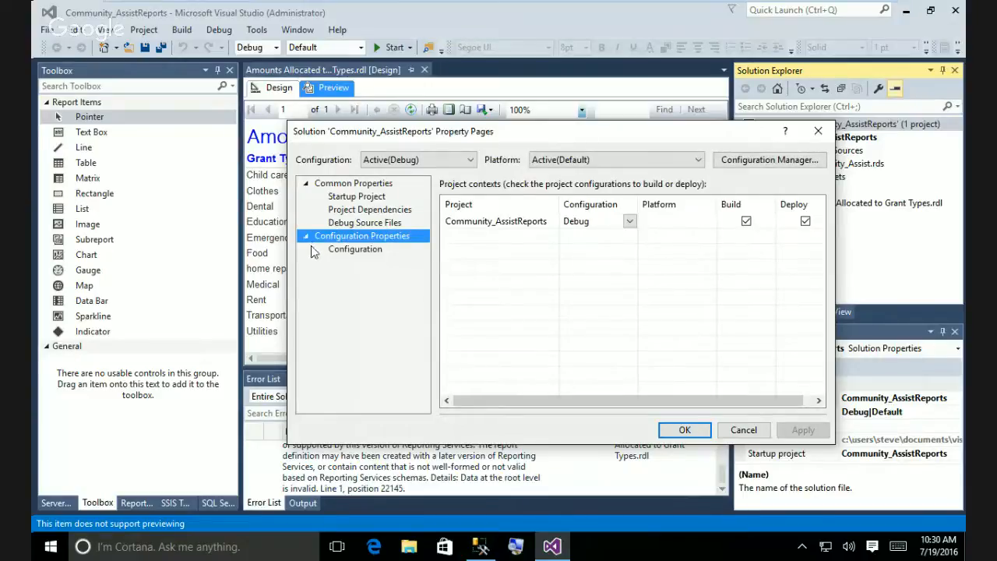
{"action": "left_click", "coordinate": [346, 249]}
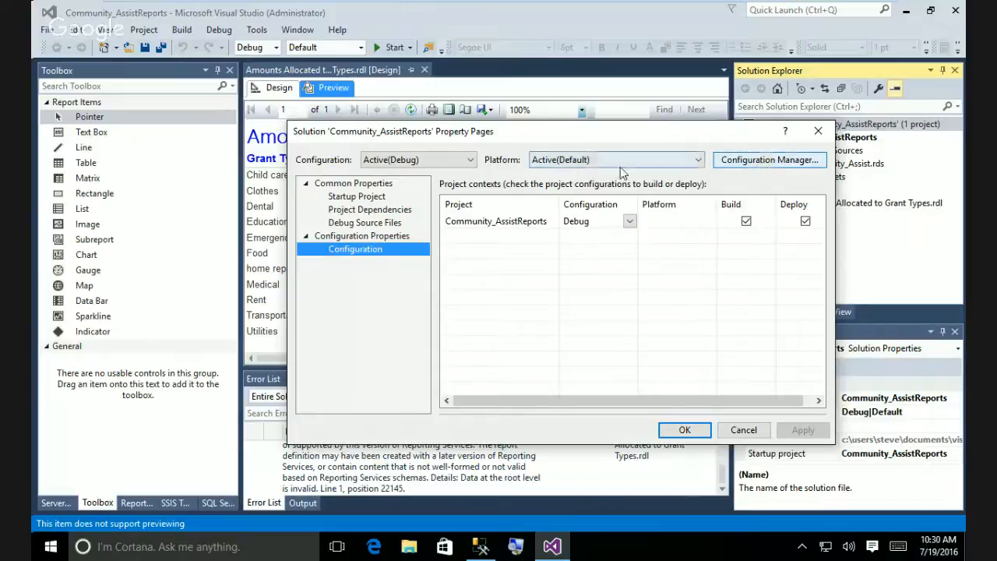
{"action": "left_click", "coordinate": [356, 197]}
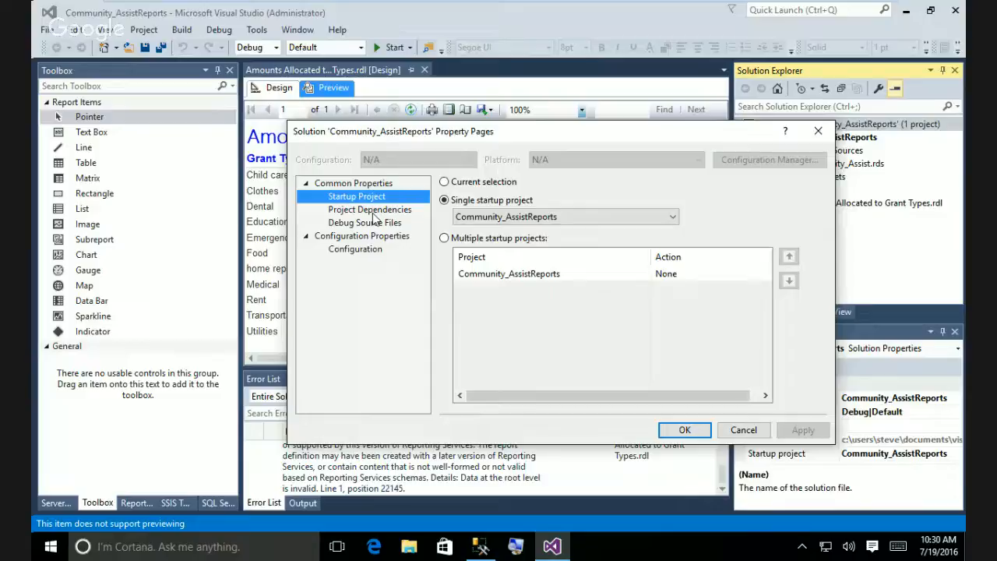
{"action": "left_click", "coordinate": [375, 215]}
{"action": "left_click", "coordinate": [382, 224]}
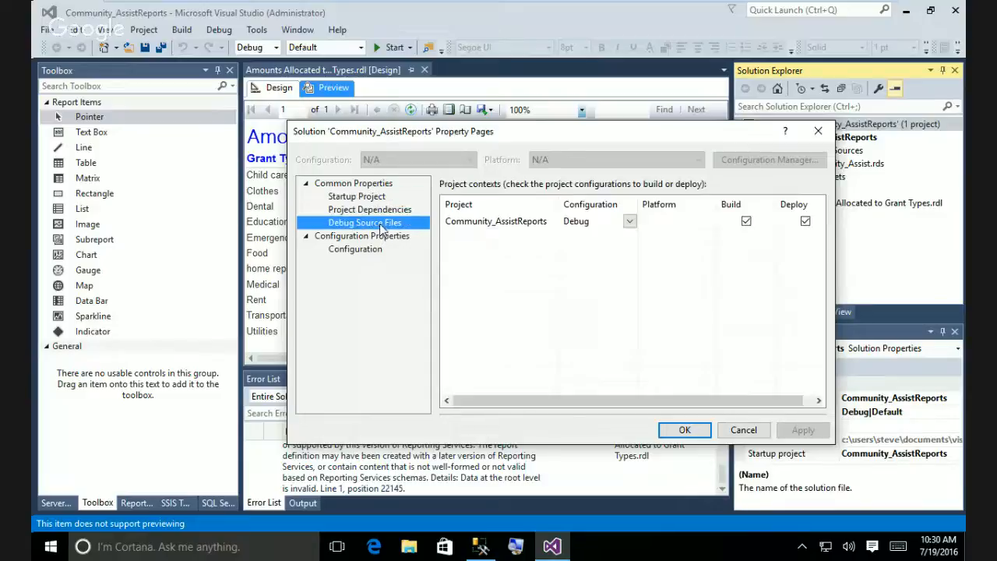
{"action": "left_click", "coordinate": [374, 198]}
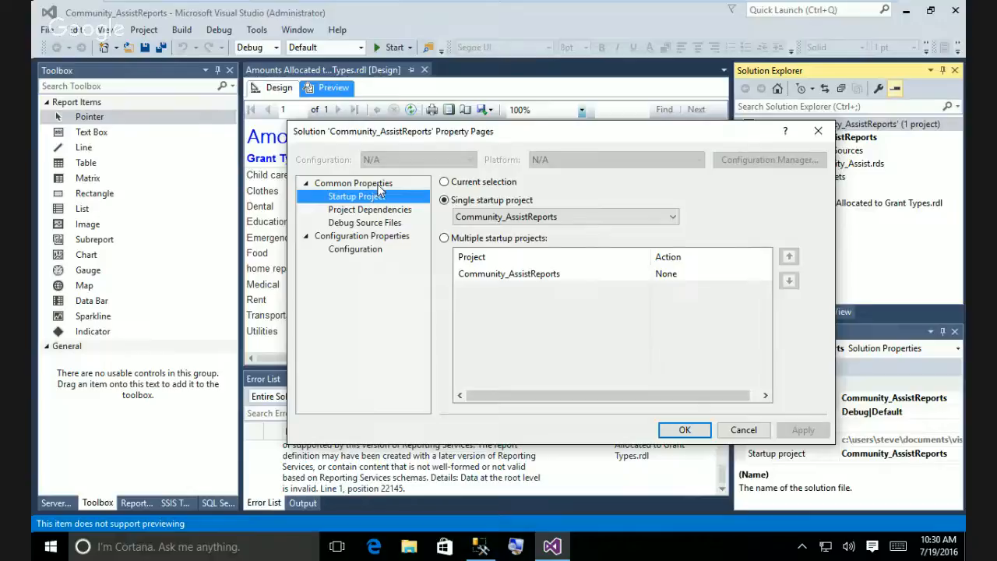
{"action": "left_click", "coordinate": [379, 185]}
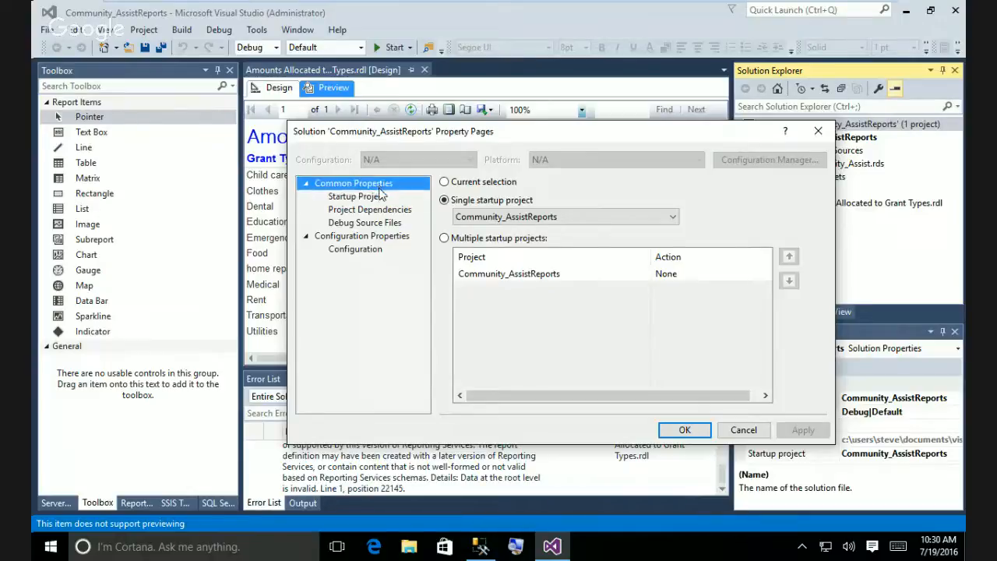
{"action": "left_click", "coordinate": [743, 431]}
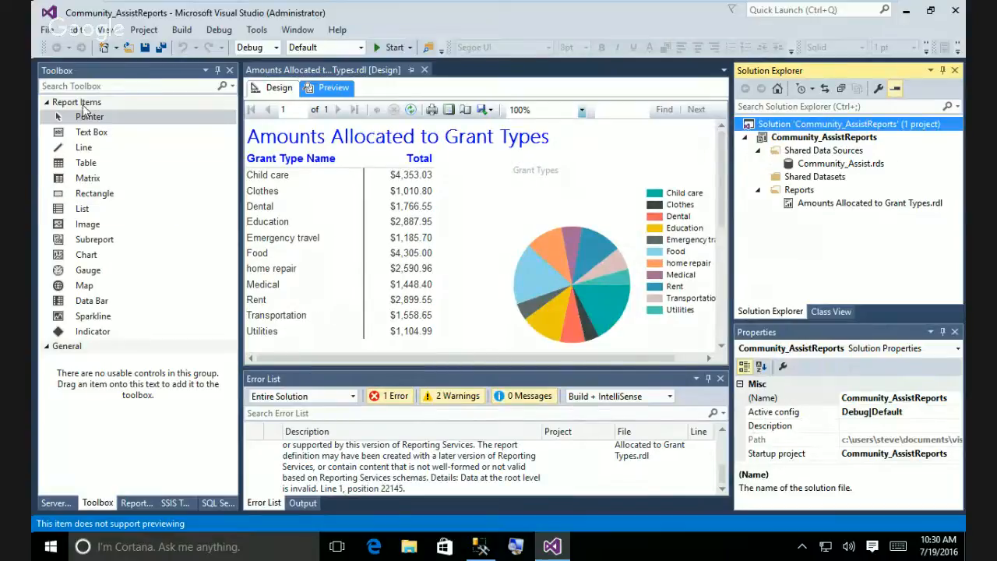
Open the solution's Property Pages and review Project Dependencies, Project Contexts and Configuration Properties.
{"action": "left_click", "coordinate": [144, 31]}
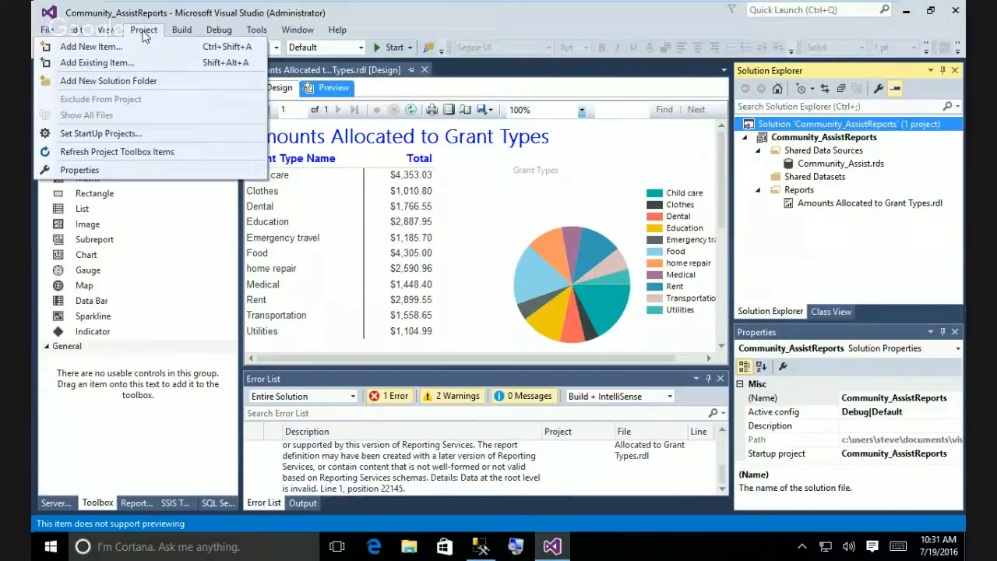
{"action": "left_click", "coordinate": [111, 167]}
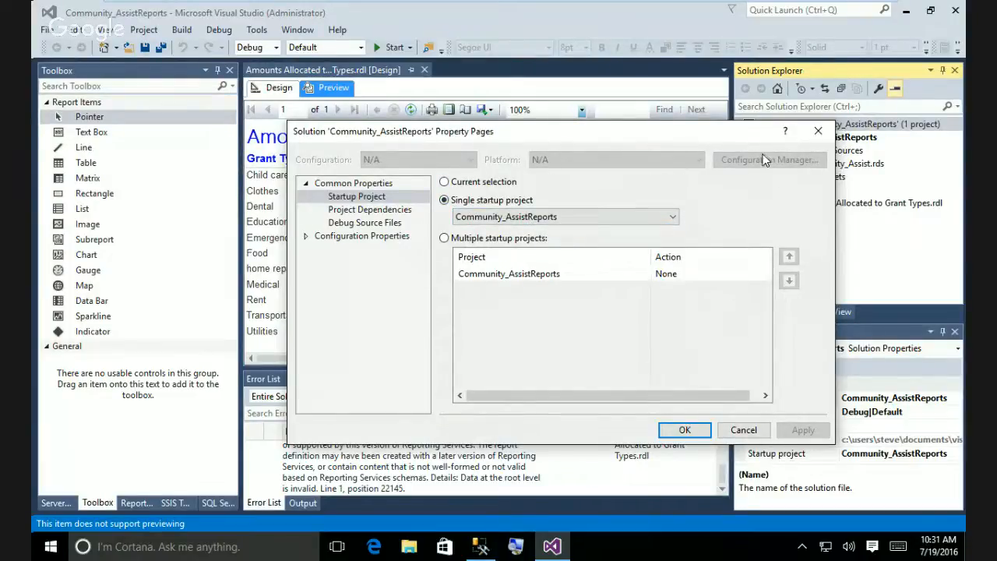
{"action": "left_click", "coordinate": [390, 210]}
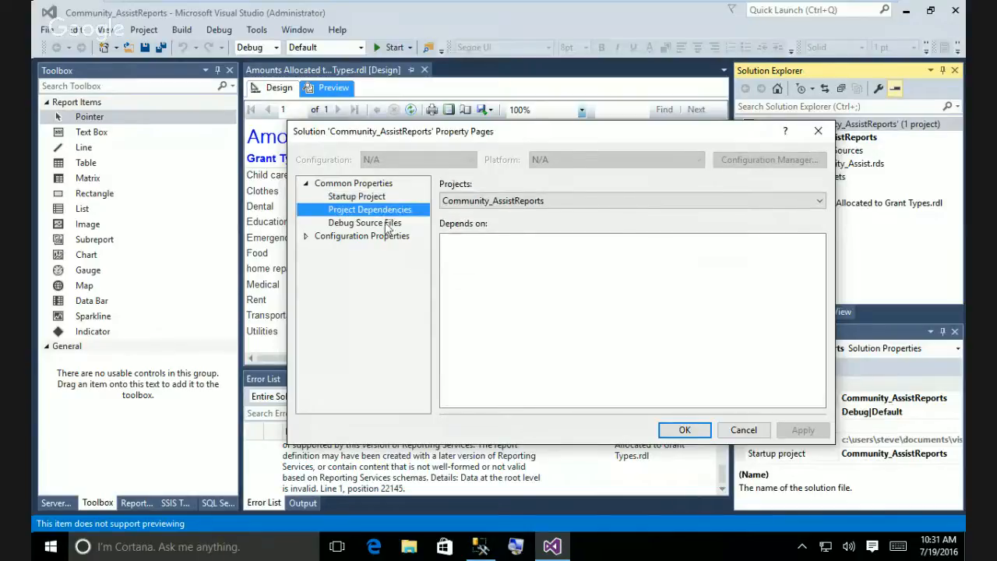
{"action": "left_click", "coordinate": [387, 224]}
{"action": "left_click", "coordinate": [377, 236]}
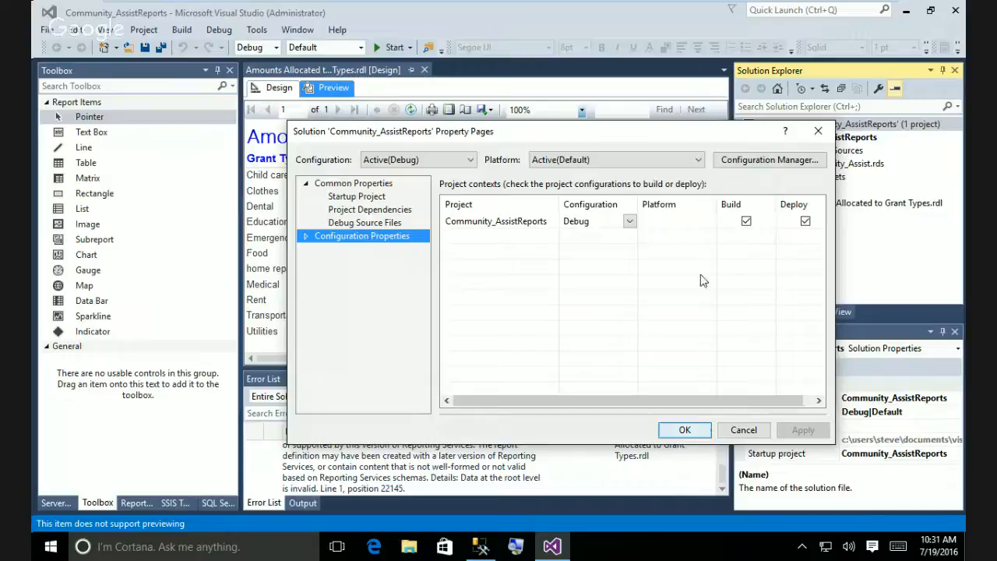
In Configuration Manager keep Debug configuration and Default platform, then close without changes.
{"action": "left_click", "coordinate": [769, 160]}
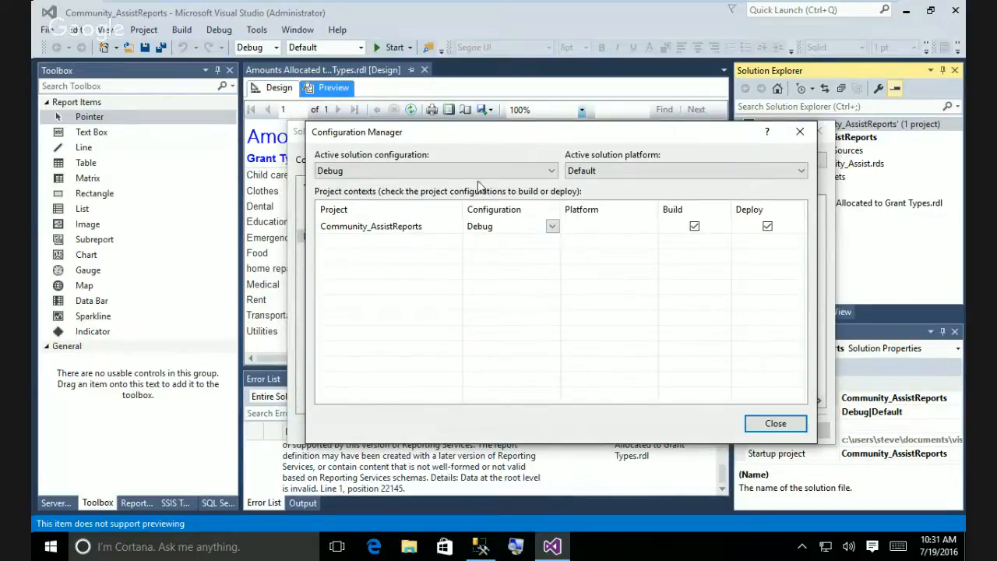
{"action": "left_click", "coordinate": [552, 173]}
{"action": "left_click", "coordinate": [552, 173]}
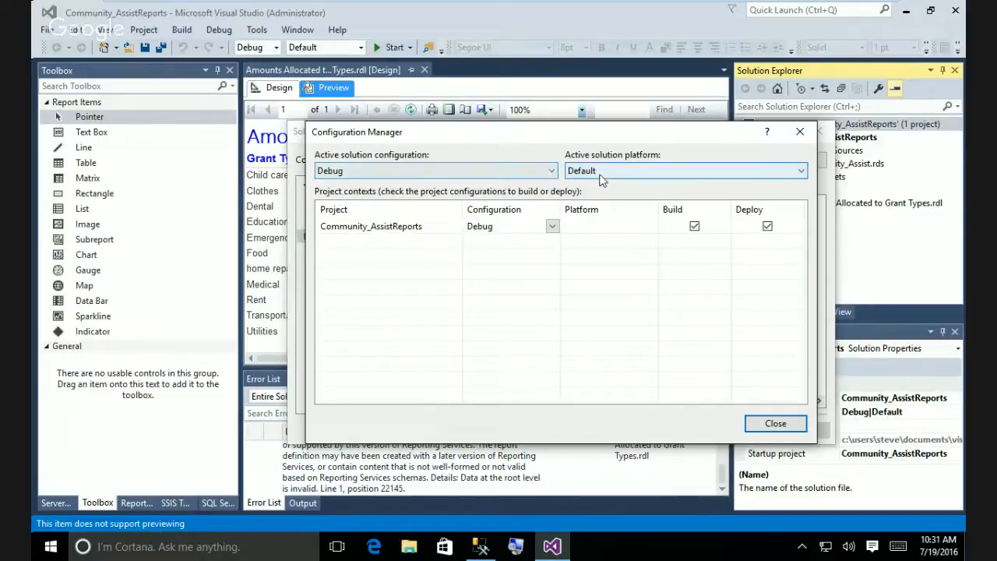
{"action": "left_click", "coordinate": [803, 173]}
{"action": "left_click", "coordinate": [803, 184]}
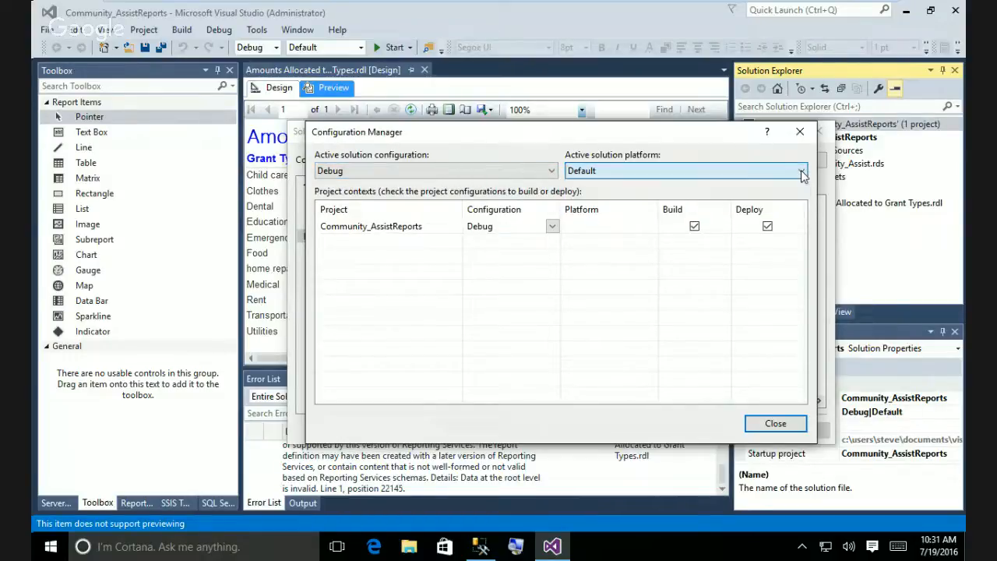
{"action": "left_click", "coordinate": [551, 227]}
{"action": "left_click", "coordinate": [552, 227]}
{"action": "left_click", "coordinate": [552, 226]}
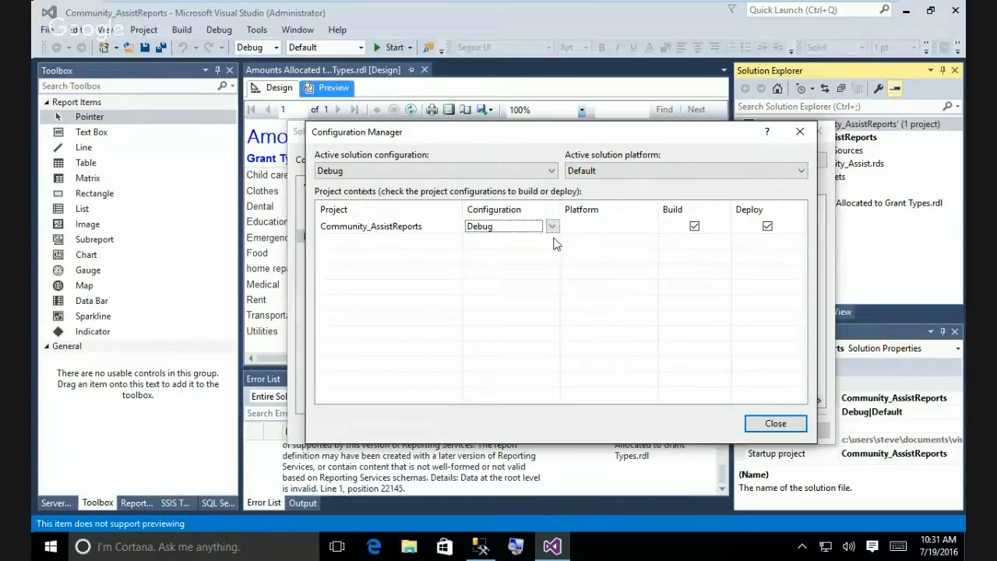
{"action": "left_click", "coordinate": [775, 426]}
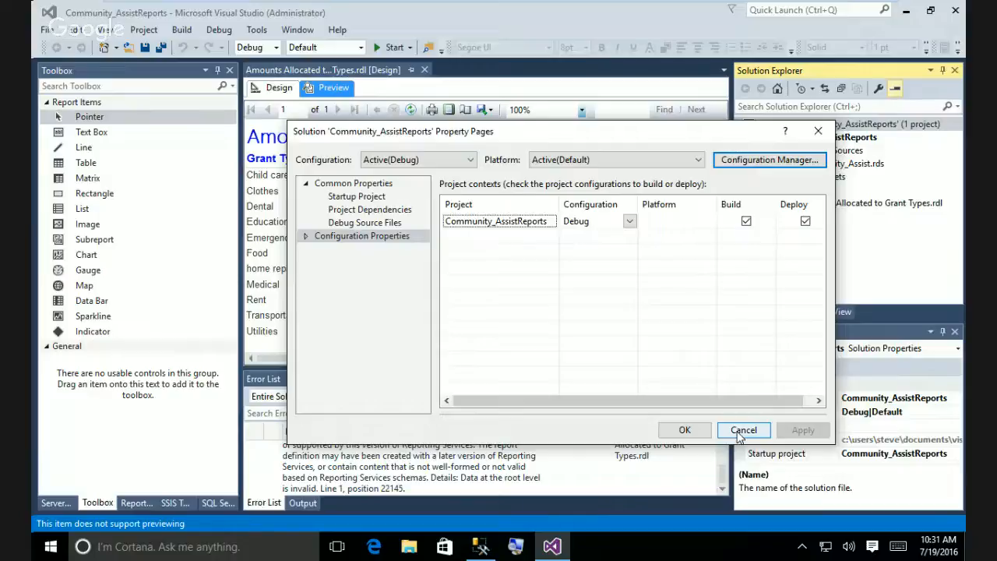
{"action": "left_click", "coordinate": [742, 431]}
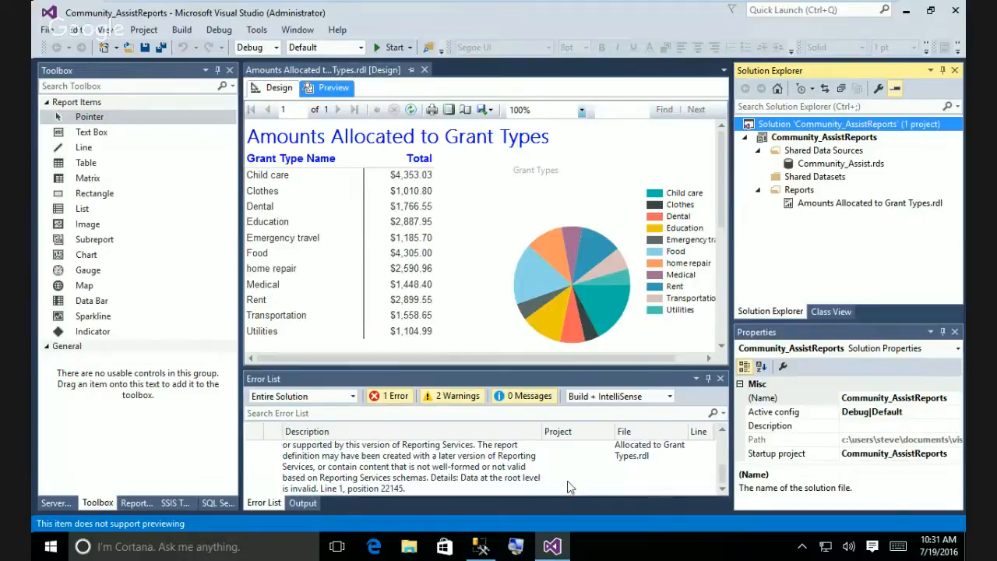
Select the rsInvalidReportDefinition error and sort the Error List by Description.
{"action": "left_click", "coordinate": [719, 490]}
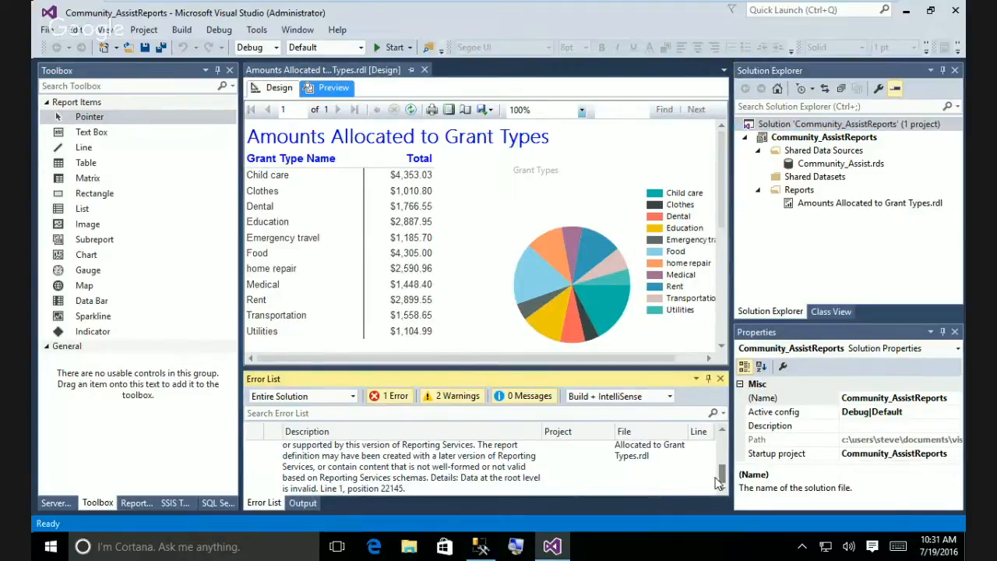
{"action": "scroll", "coordinate": [413, 468], "scroll_direction": "up", "scroll_amount": 1}
{"action": "left_click", "coordinate": [413, 470]}
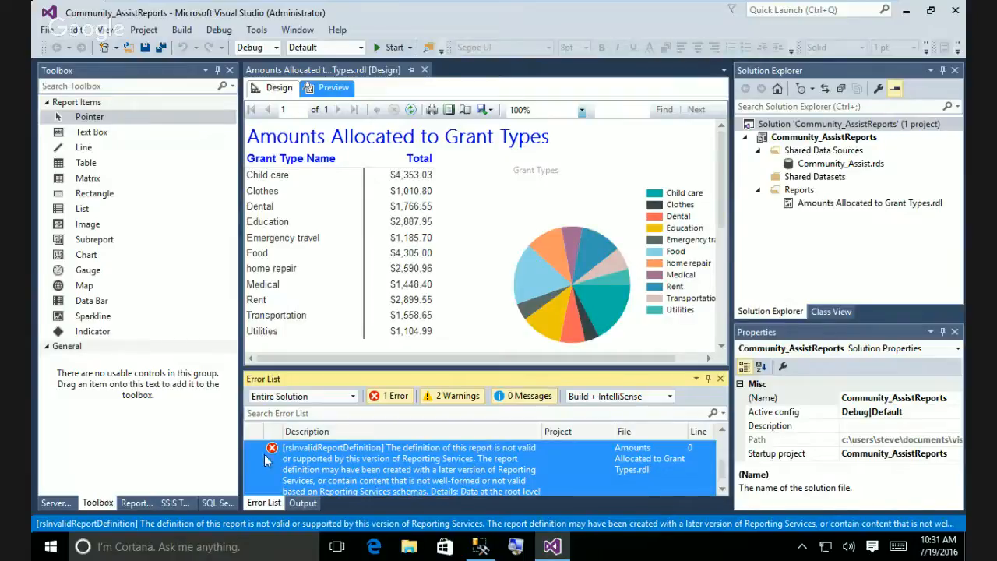
{"action": "left_click", "coordinate": [362, 432]}
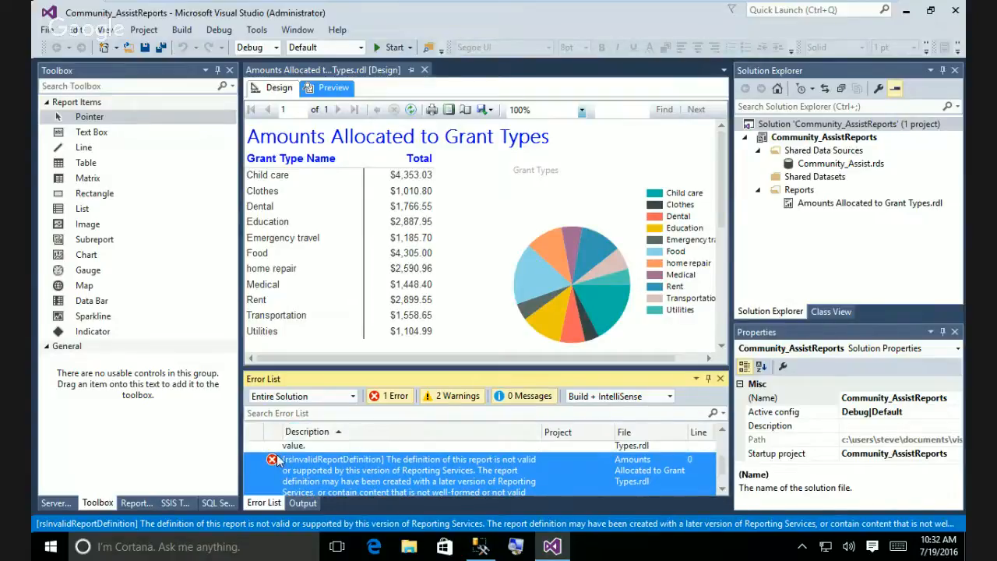
{"action": "scroll", "coordinate": [274, 463], "scroll_direction": "down", "scroll_amount": 1}
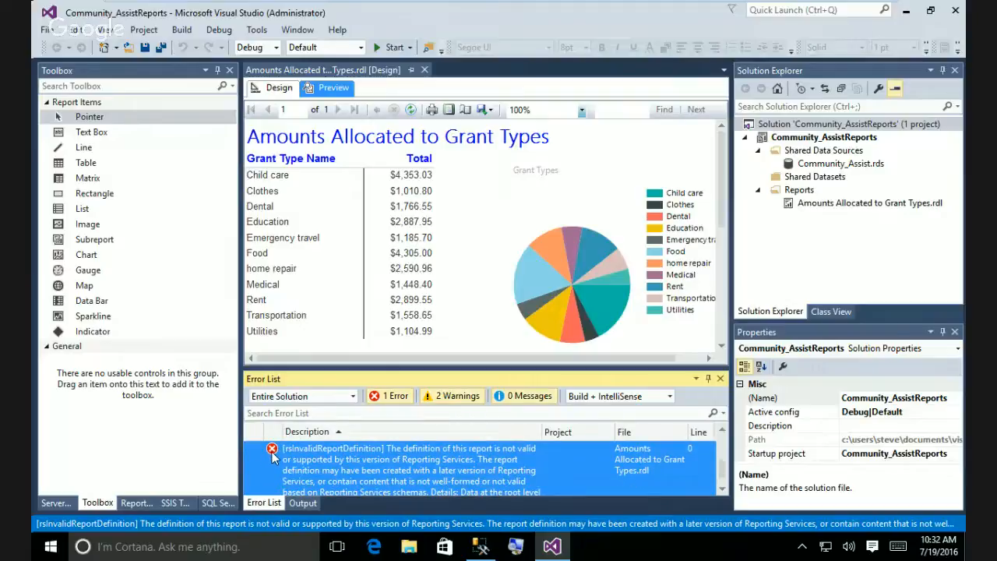
Inspect the error's context menu and the Build menu without choosing any command.
{"action": "right_click", "coordinate": [272, 456]}
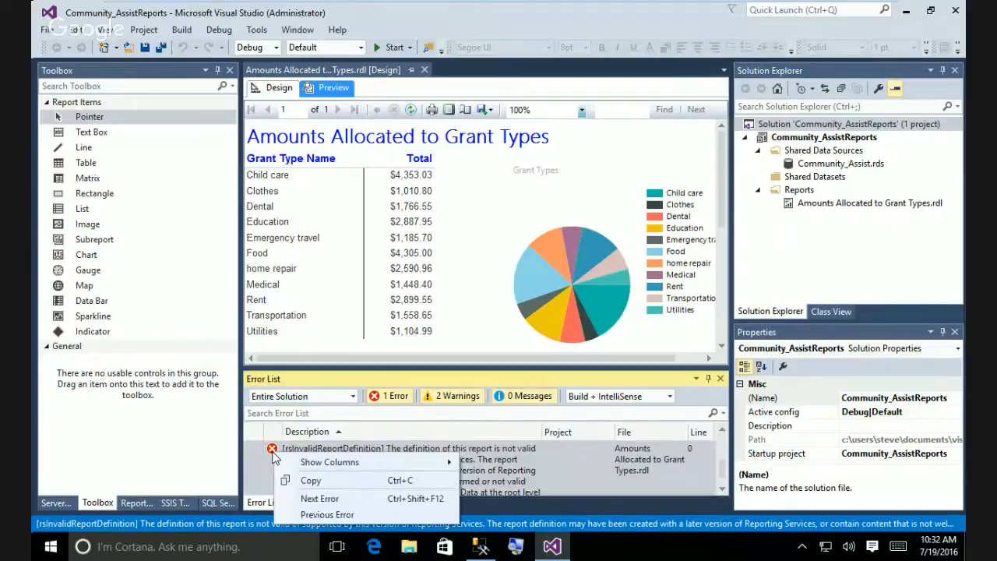
{"action": "left_click", "coordinate": [586, 475]}
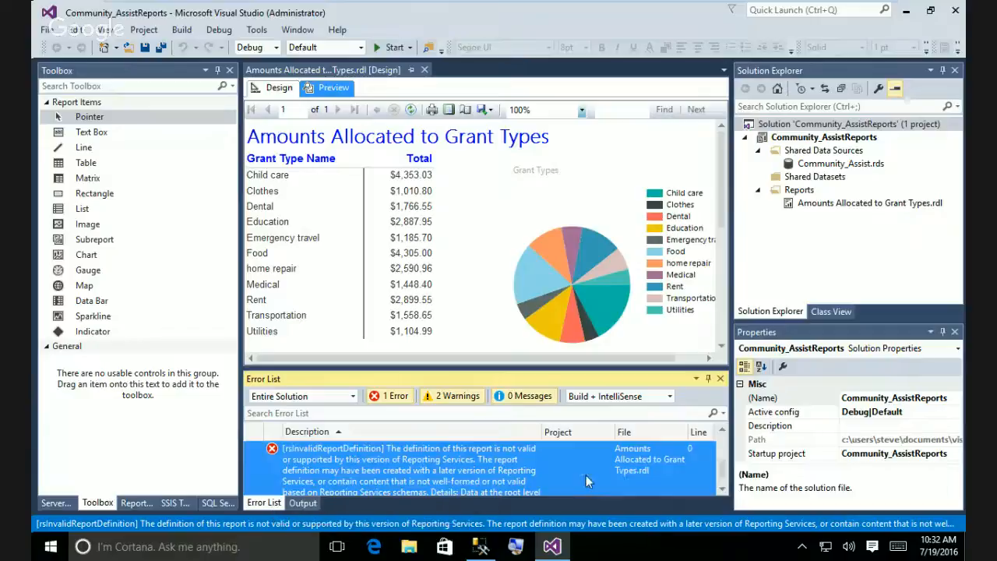
{"action": "left_click", "coordinate": [586, 187]}
{"action": "left_click", "coordinate": [175, 28]}
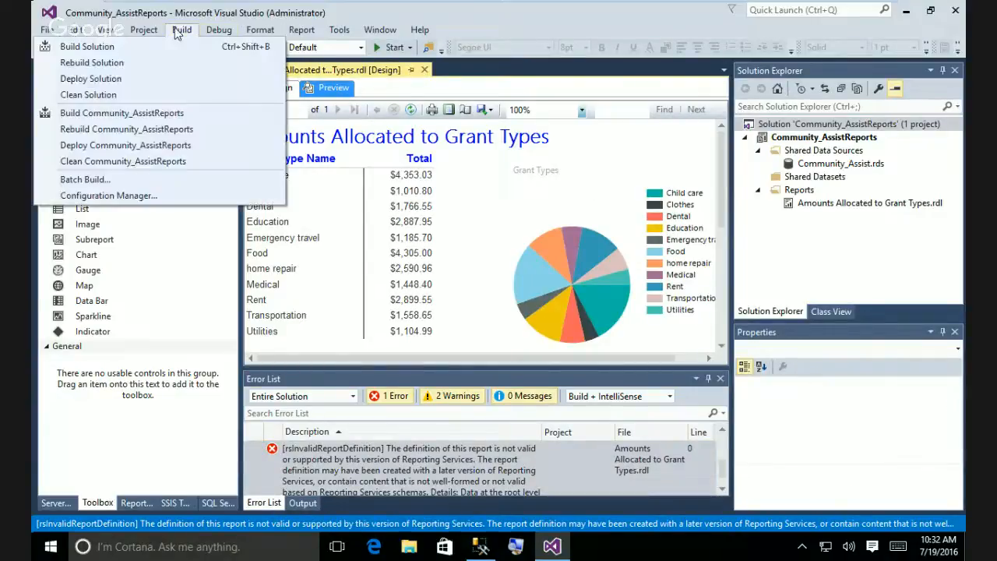
{"action": "left_click", "coordinate": [582, 224]}
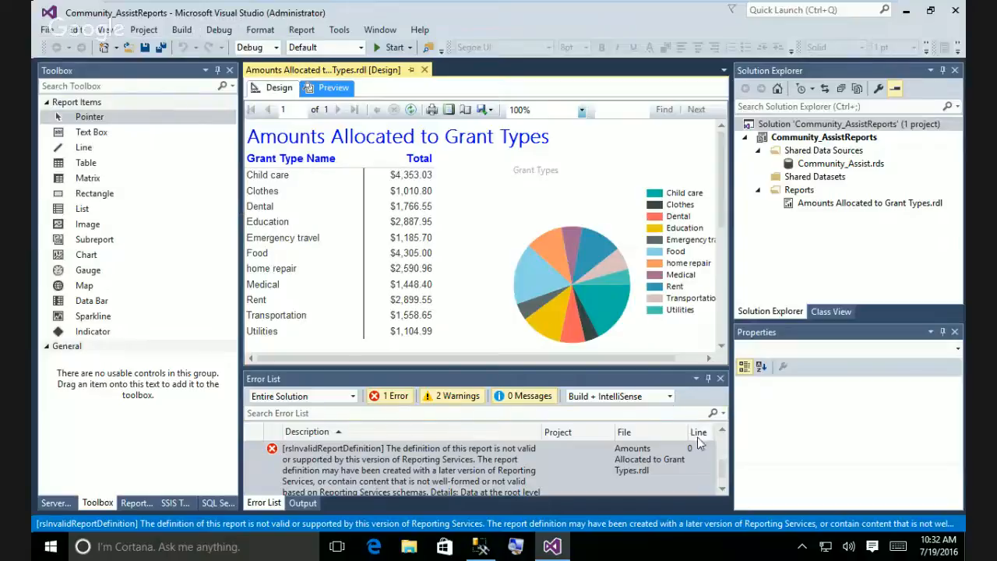
{"action": "left_click", "coordinate": [720, 472]}
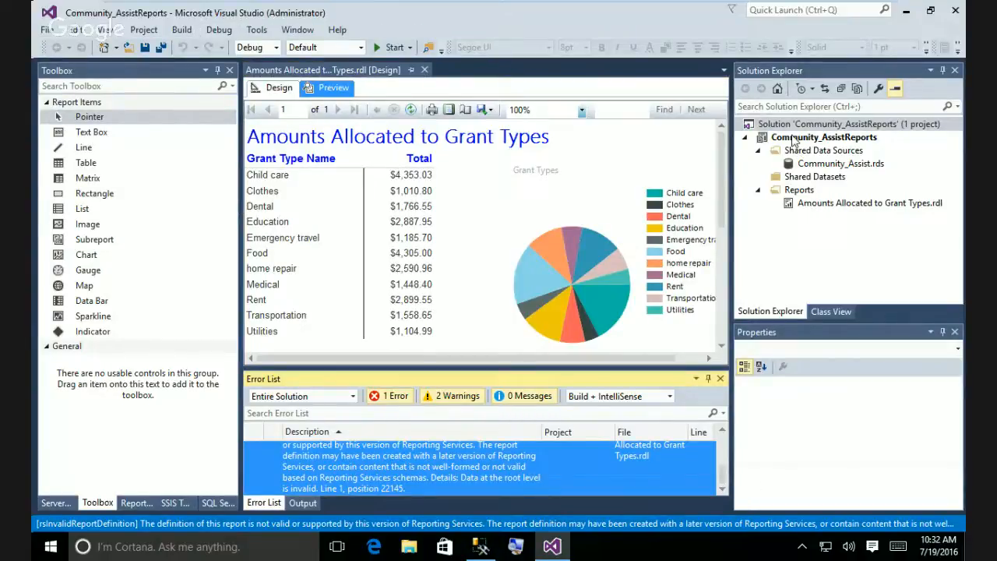
{"action": "right_click", "coordinate": [793, 140]}
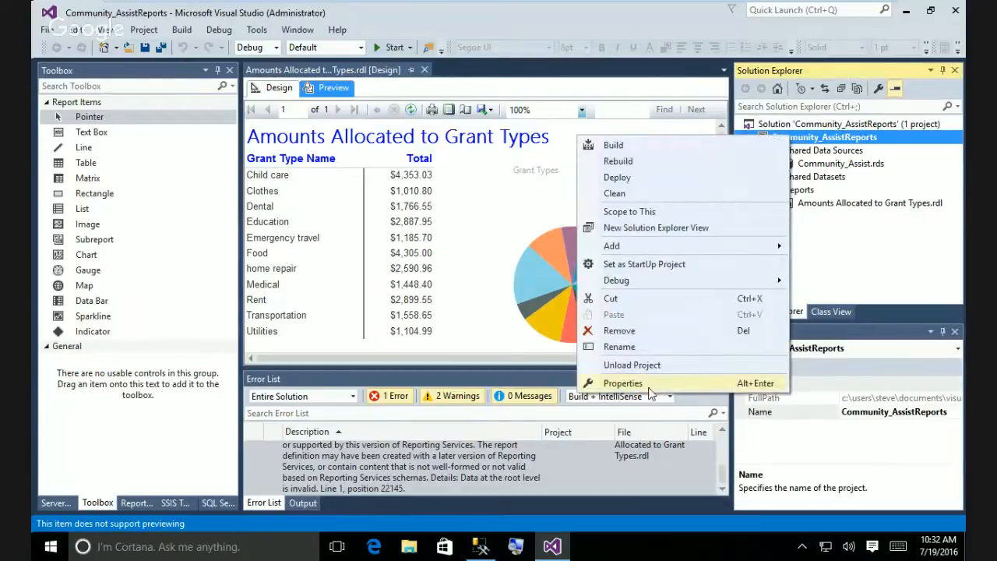
{"action": "left_click", "coordinate": [649, 389]}
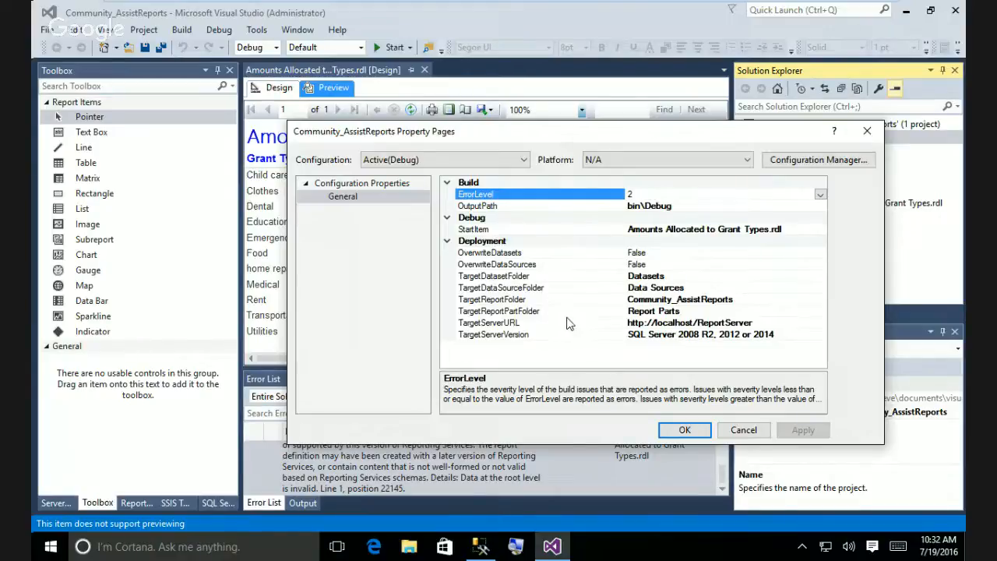
{"action": "left_click", "coordinate": [708, 428]}
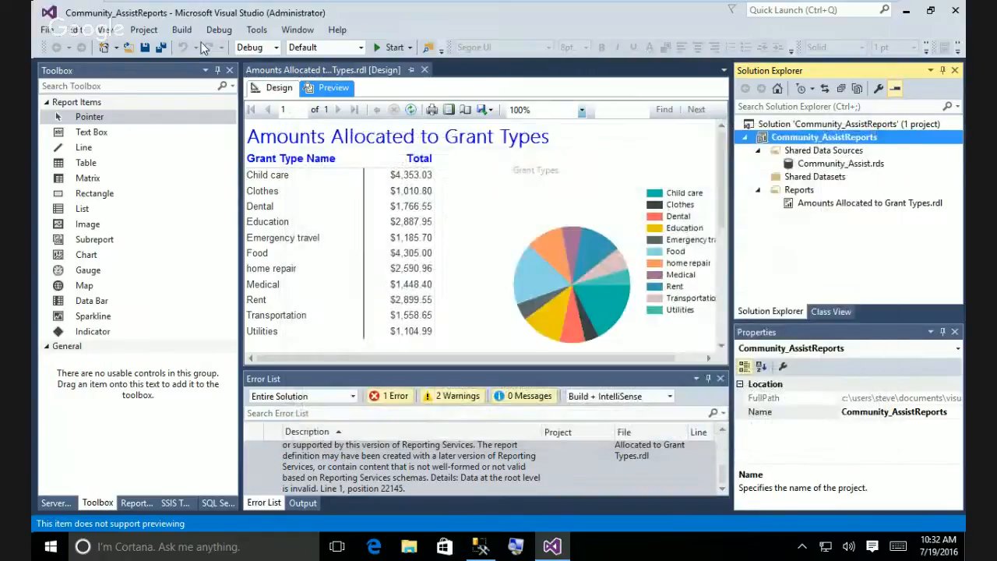
Clean the solution, then build the whole solution.
{"action": "left_click", "coordinate": [182, 30]}
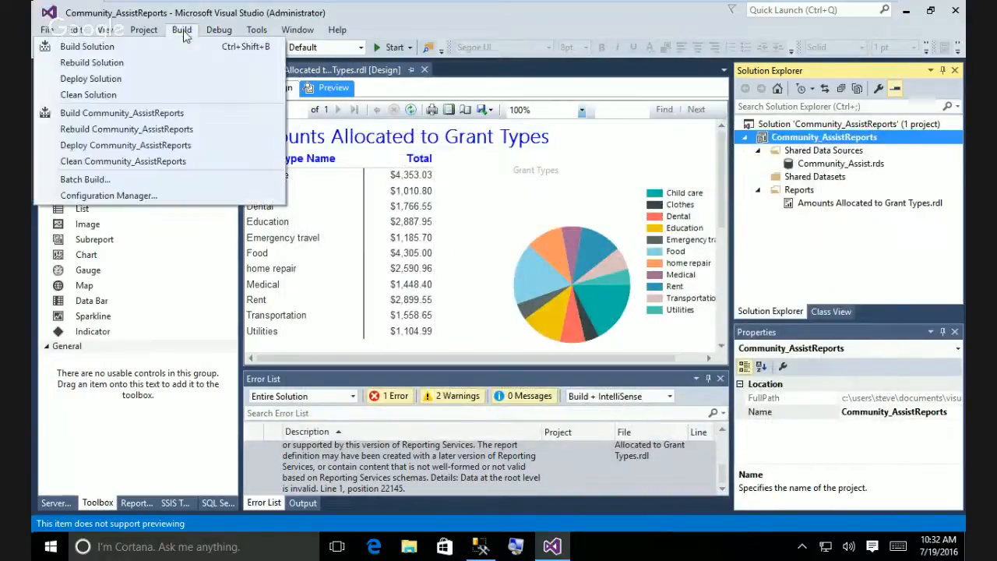
{"action": "left_click", "coordinate": [153, 94]}
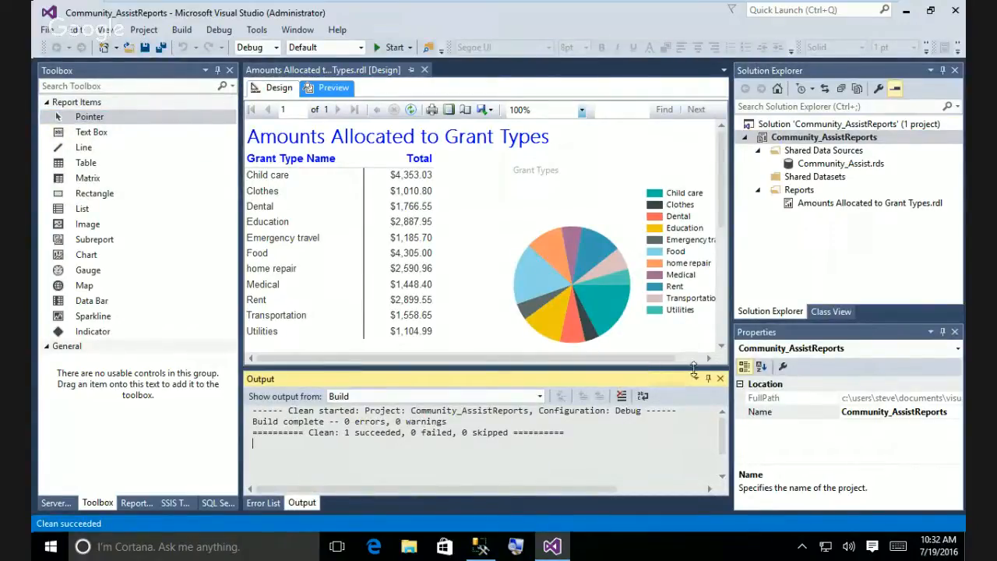
{"action": "left_click", "coordinate": [181, 30]}
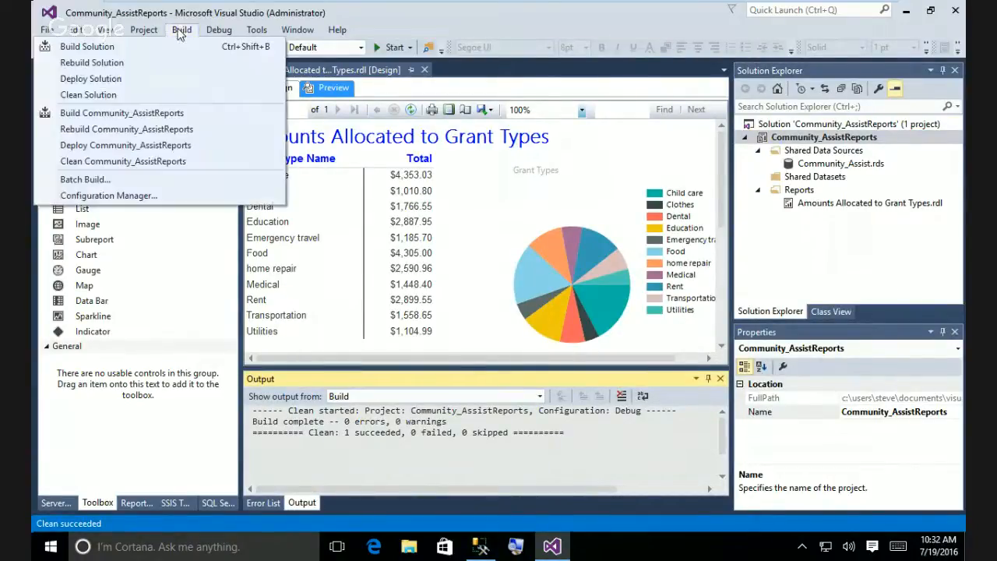
{"action": "left_click", "coordinate": [170, 52]}
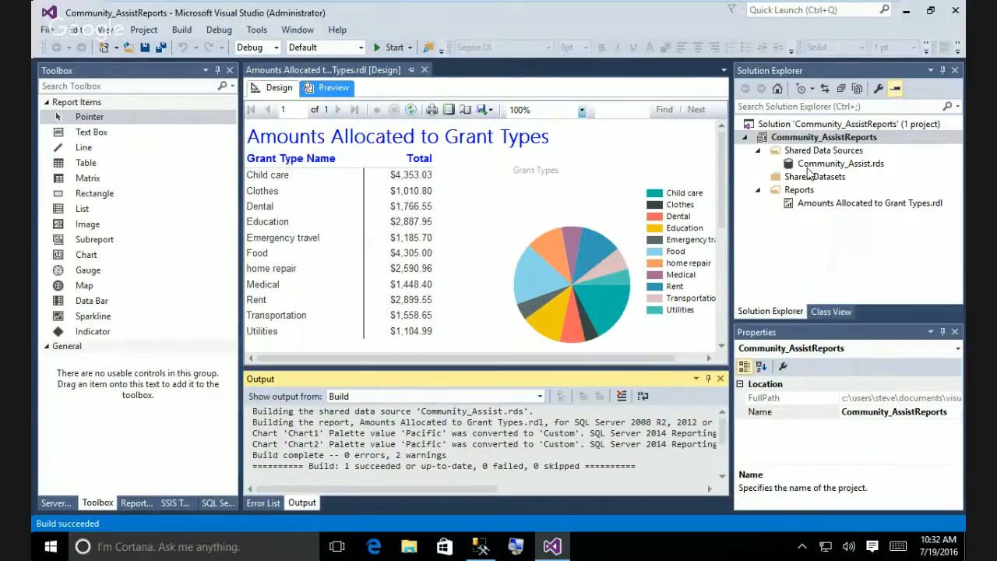
Deploy the grant types report, which fails over missing DataSource1.rds, then open Community_Assist.rds properties.
{"action": "right_click", "coordinate": [811, 209]}
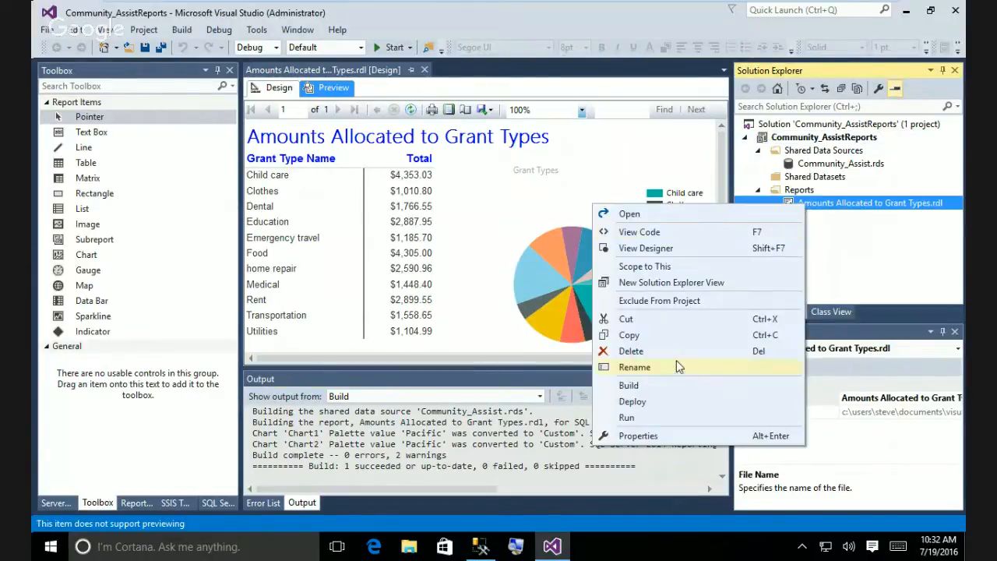
{"action": "left_click", "coordinate": [642, 403]}
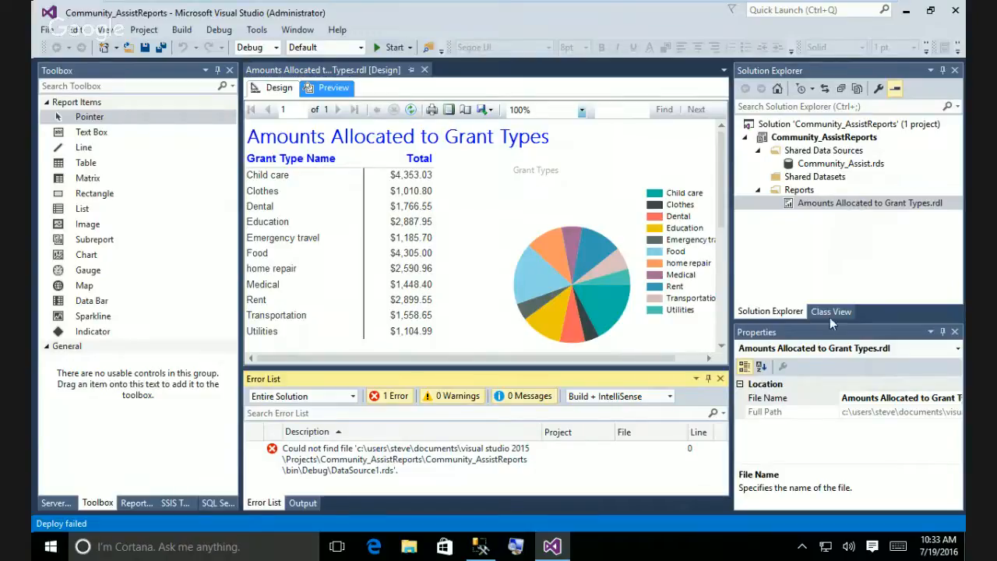
{"action": "right_click", "coordinate": [825, 203]}
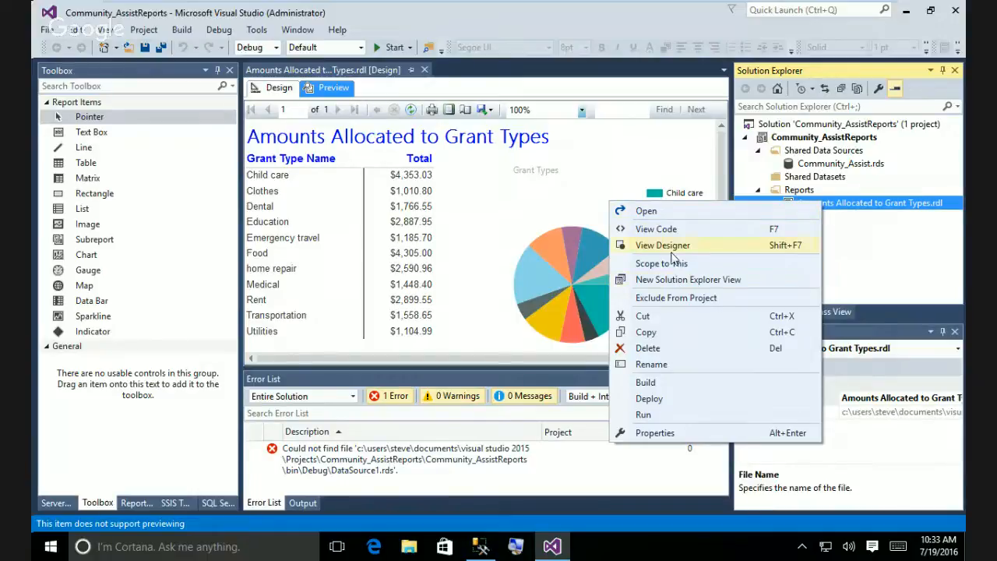
{"action": "left_click", "coordinate": [831, 166]}
{"action": "double_click", "coordinate": [831, 166]}
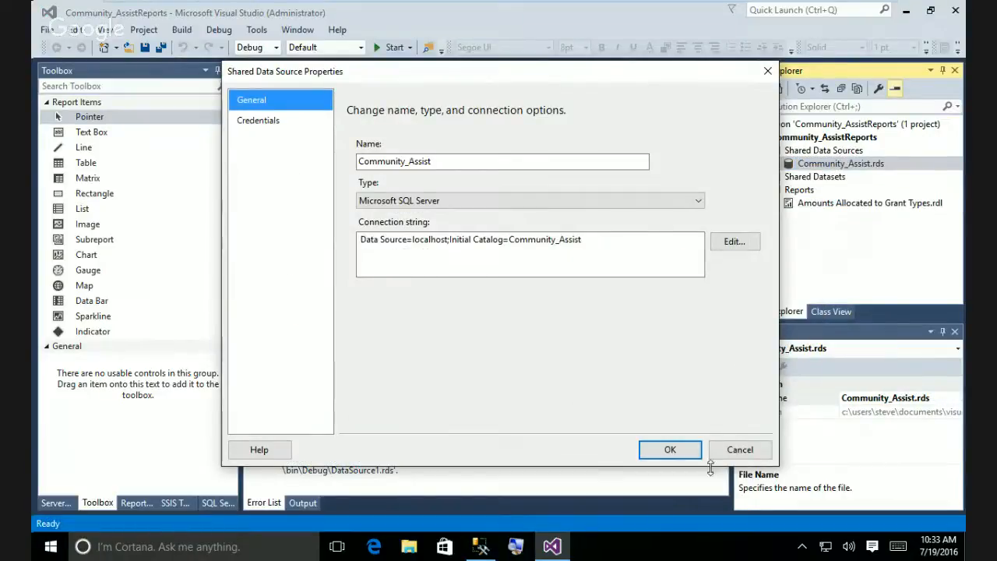
{"action": "left_click", "coordinate": [672, 452]}
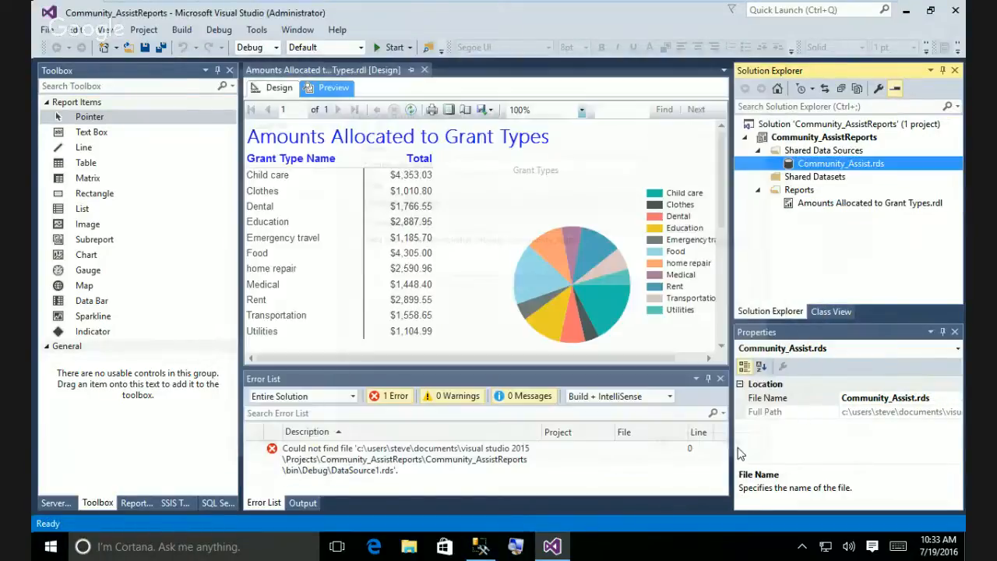
{"action": "left_click", "coordinate": [823, 204]}
{"action": "right_click", "coordinate": [823, 204]}
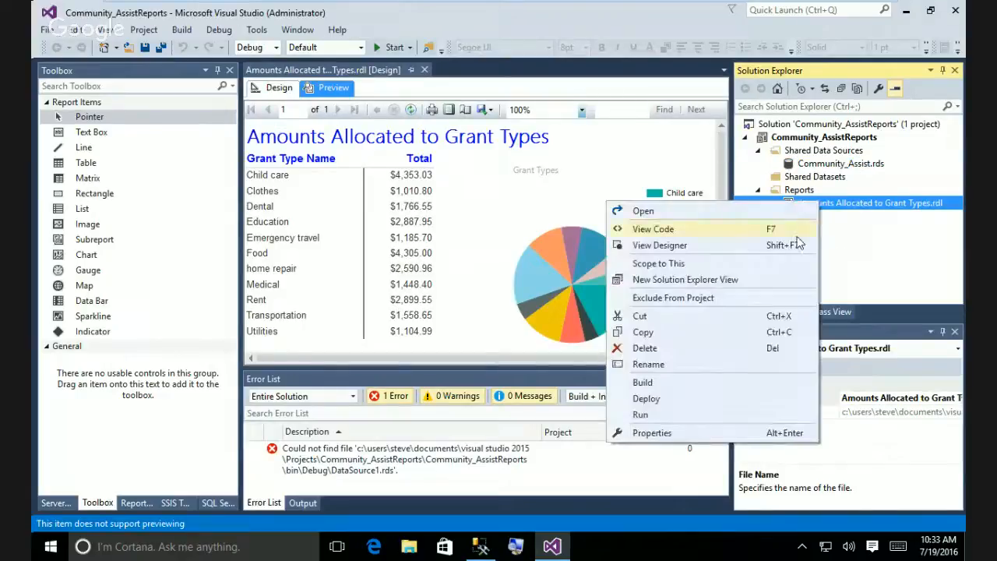
{"action": "left_click", "coordinate": [653, 433]}
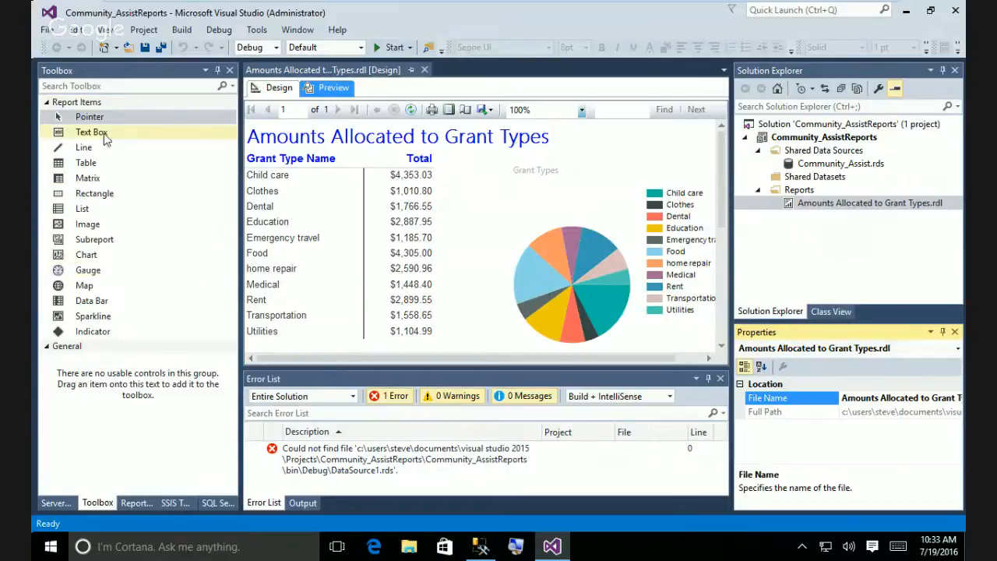
Auto-hide the Toolbox, pin Report Data showing DataSource1 and DataSet1, and open Community_Assist.rds properties.
{"action": "left_click", "coordinate": [218, 70]}
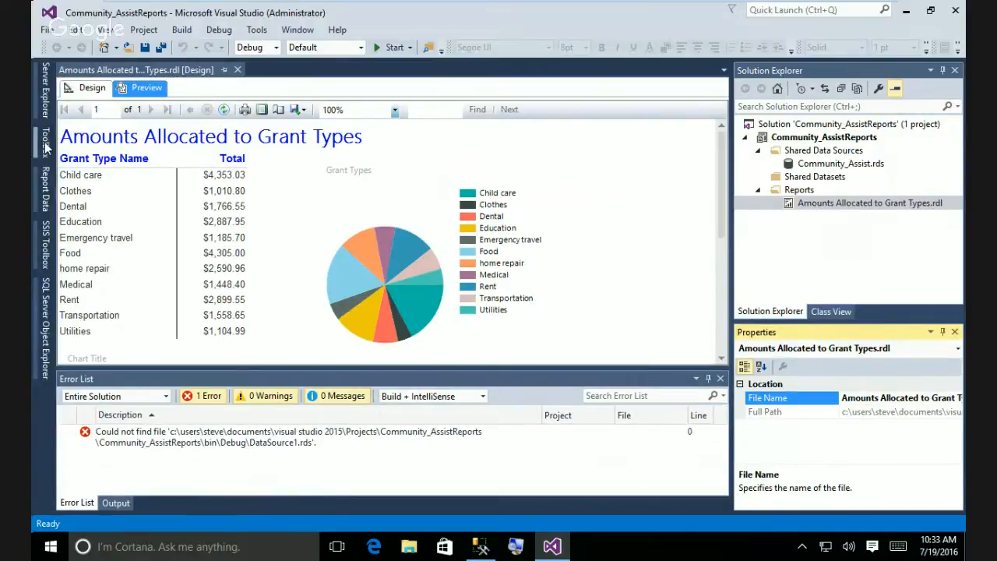
{"action": "left_click", "coordinate": [46, 200]}
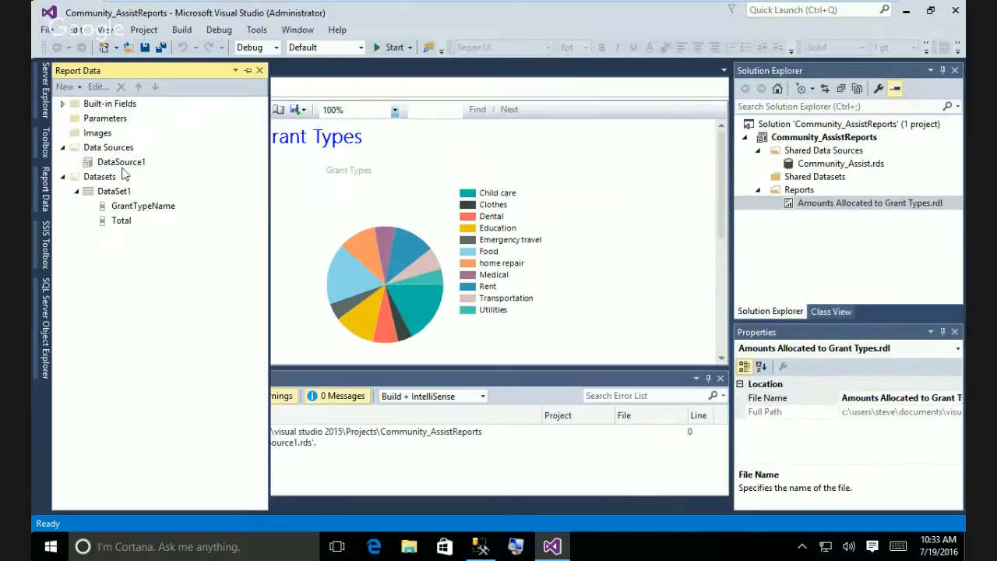
{"action": "left_click", "coordinate": [248, 71]}
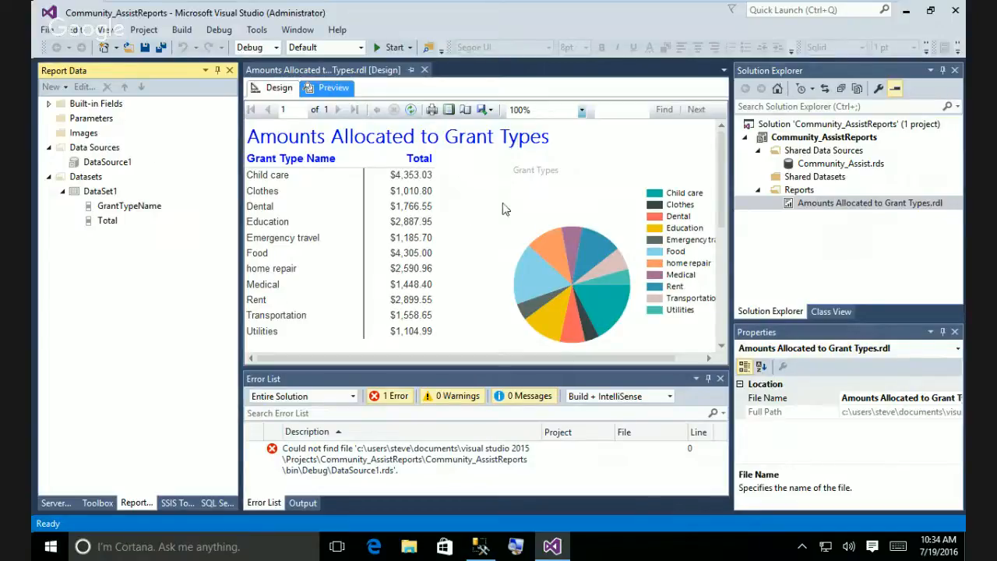
{"action": "left_click", "coordinate": [835, 165]}
{"action": "double_click", "coordinate": [835, 167]}
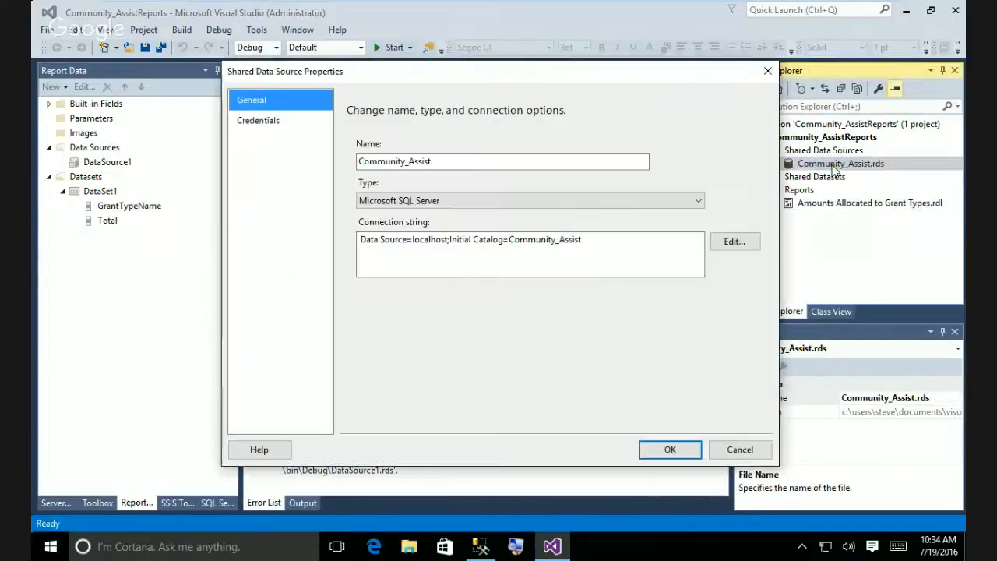
Rename Community_Assist.rds to DataSource1.rds and deploy it to /Data Sources/DataSource1.
{"action": "left_click", "coordinate": [739, 451]}
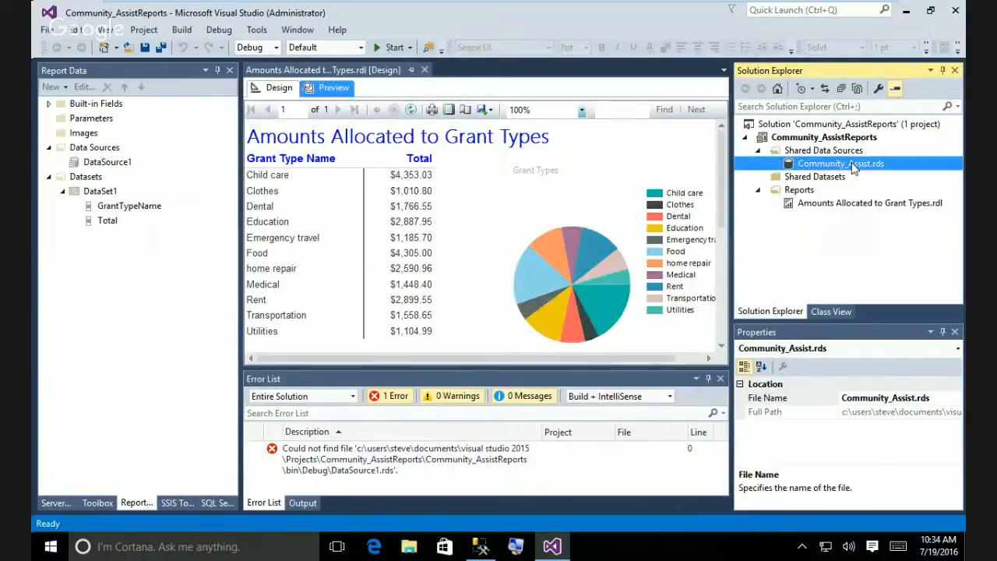
{"action": "right_click", "coordinate": [848, 164]}
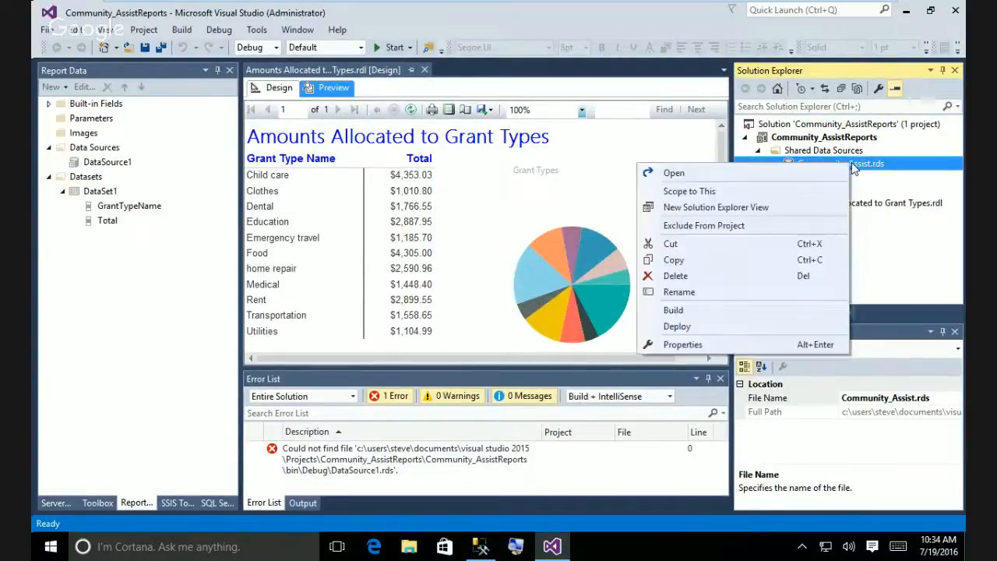
{"action": "left_click", "coordinate": [687, 292]}
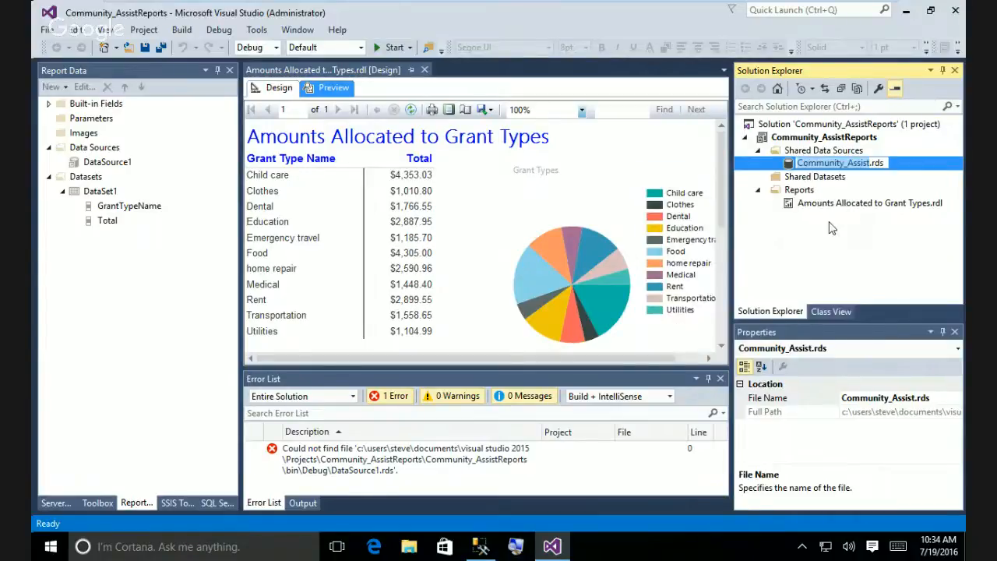
{"action": "type", "text": "Data"}
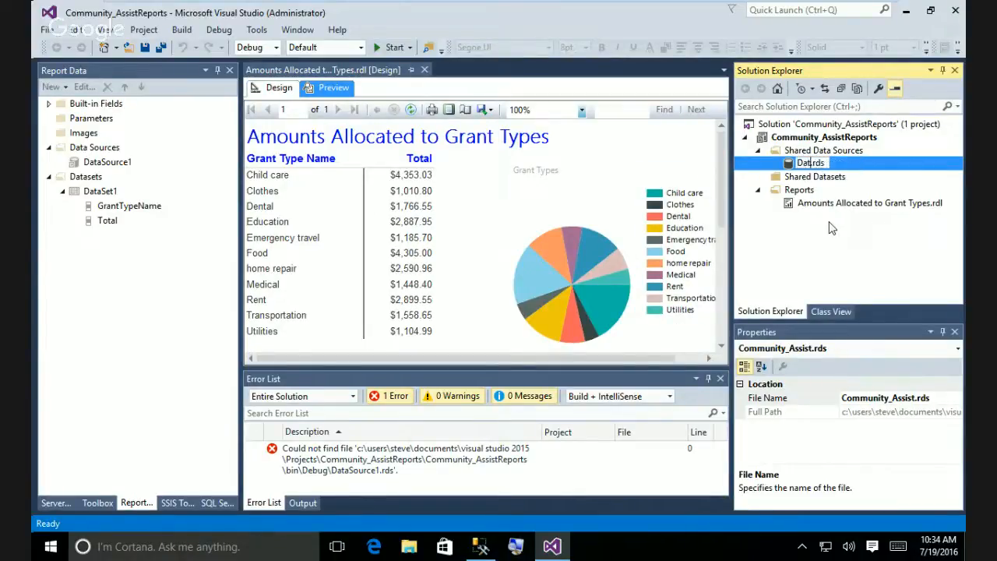
{"action": "type", "text": "Source"}
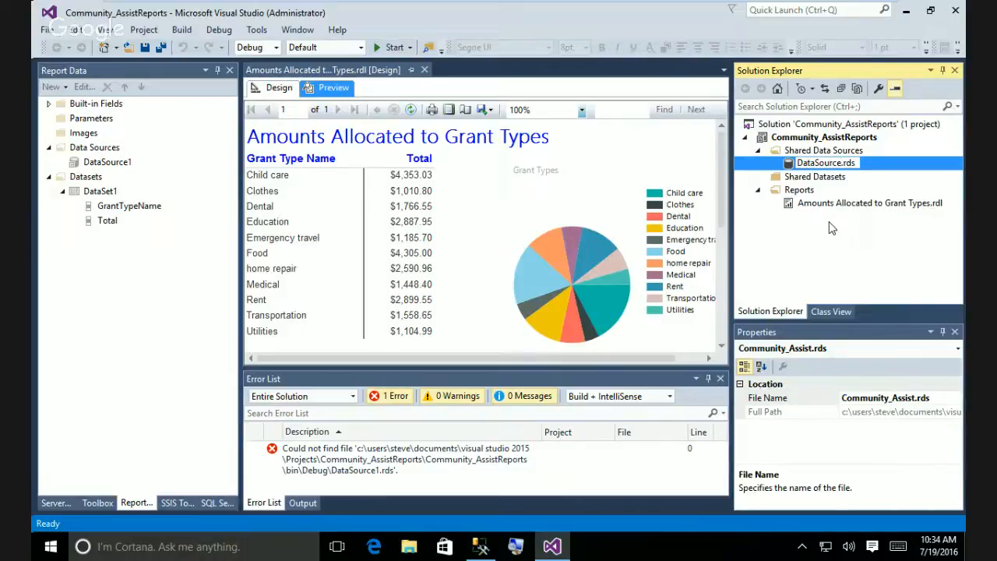
{"action": "type", "text": "1"}
{"action": "key", "text": "Return"}
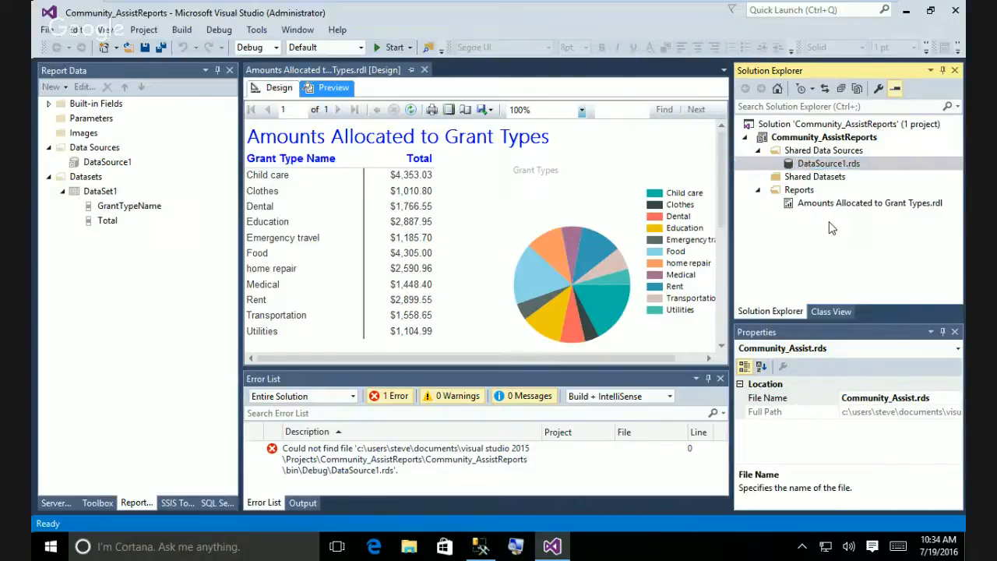
{"action": "right_click", "coordinate": [810, 166]}
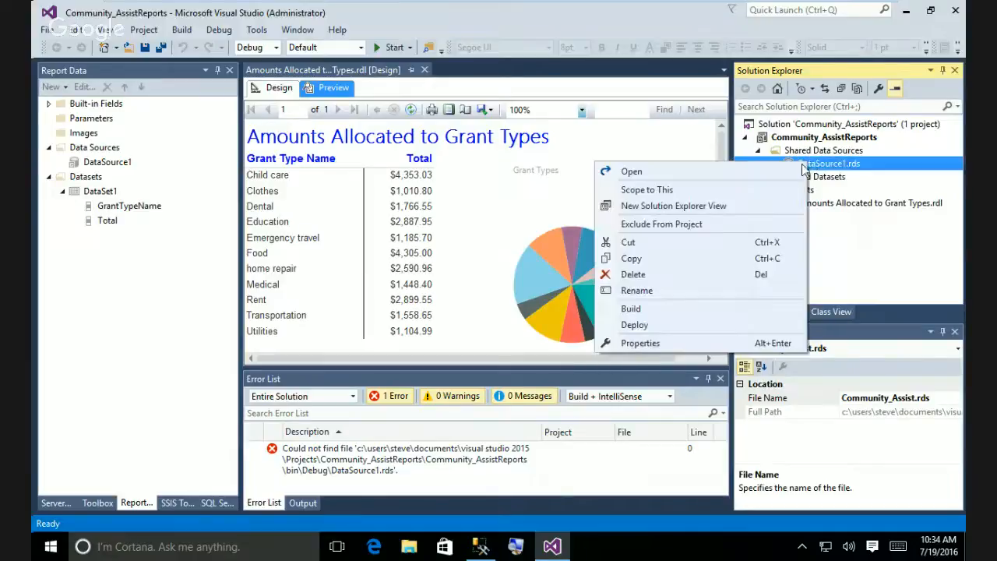
{"action": "left_click", "coordinate": [635, 325]}
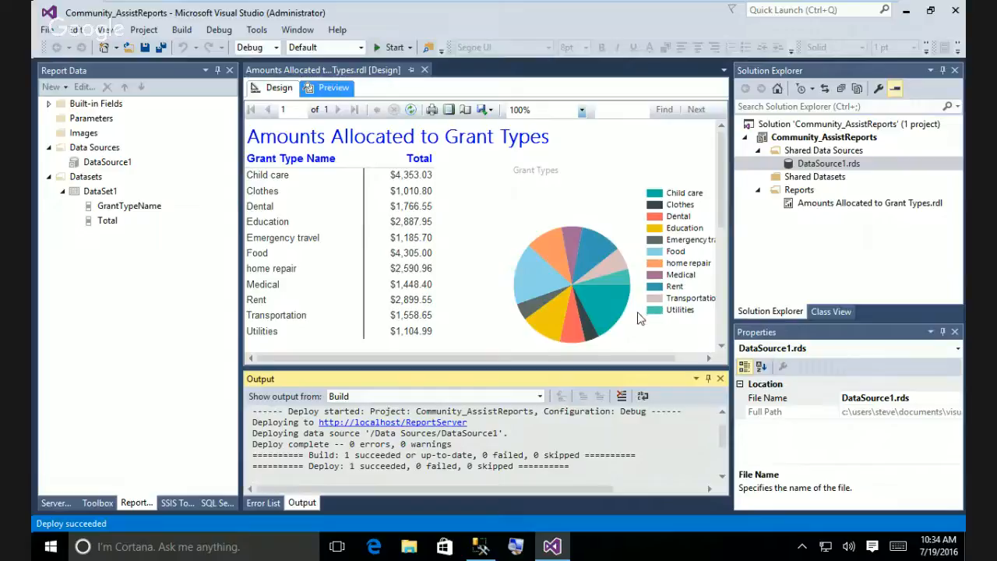
Deploy Amounts Allocated to Grant Types.rdl to localhost ReportServer, finishing with 0 errors.
{"action": "right_click", "coordinate": [828, 204]}
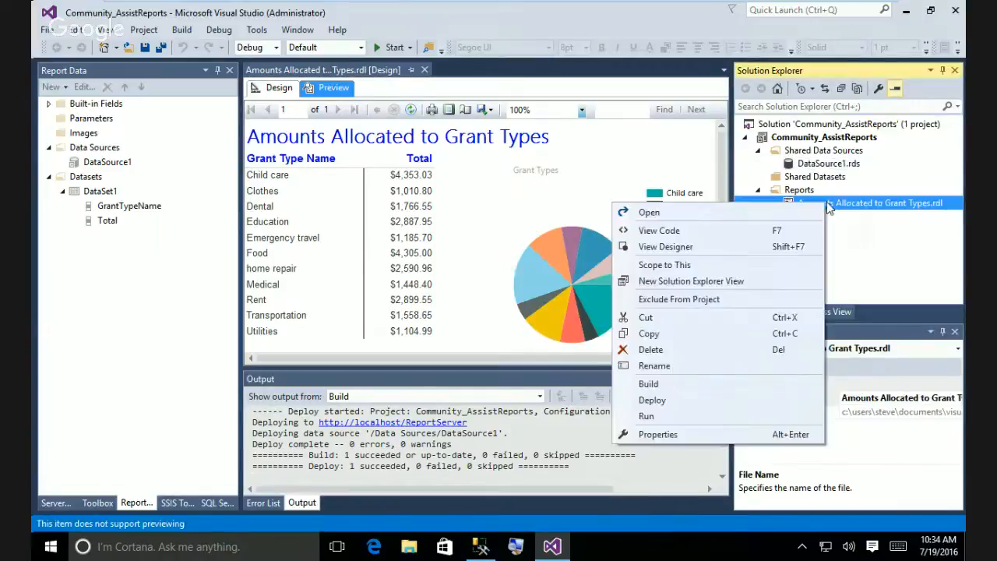
{"action": "left_click", "coordinate": [658, 408]}
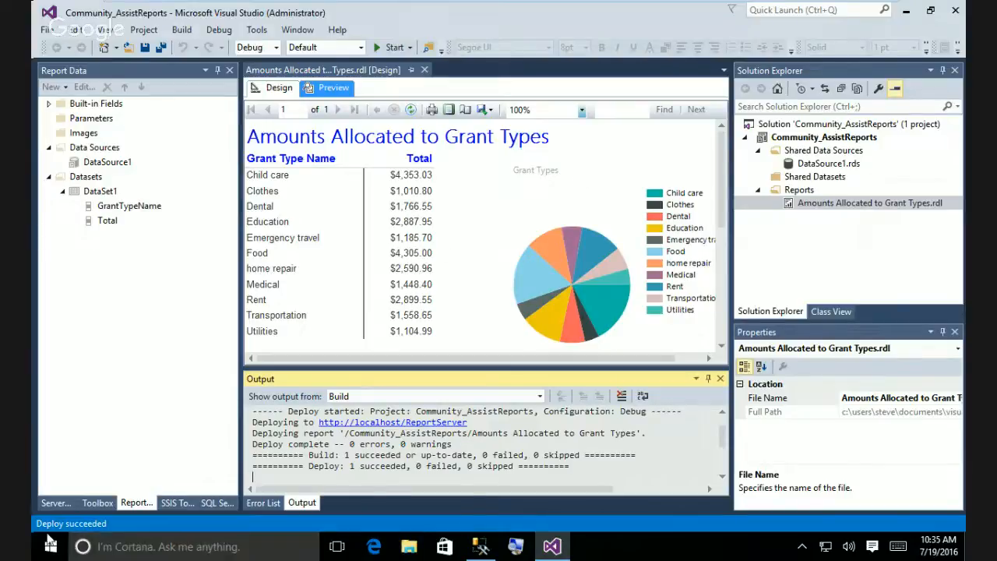
Launch Google Chrome from All apps with Run as administrator and approve the UAC prompt.
{"action": "left_click", "coordinate": [51, 549]}
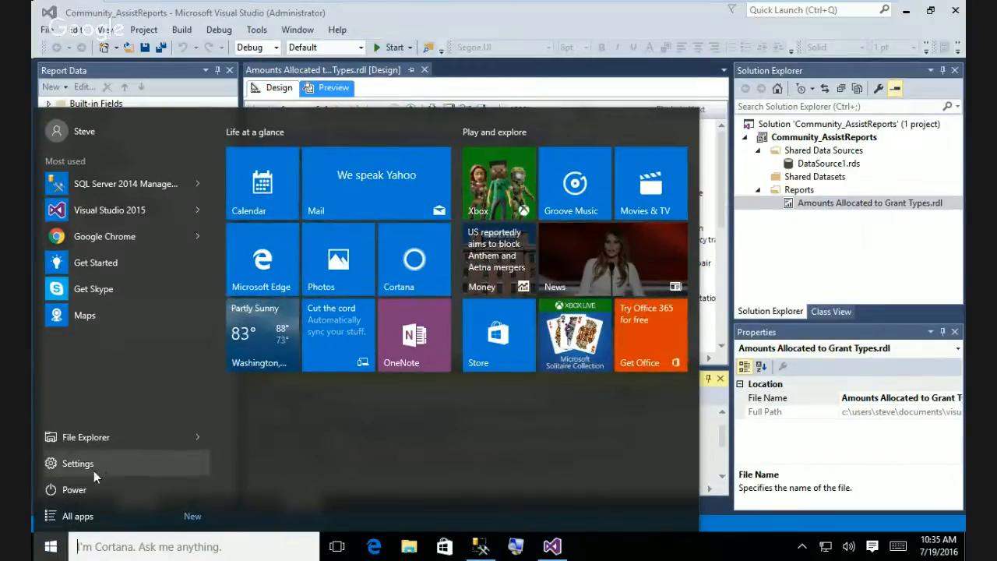
{"action": "left_click", "coordinate": [78, 517]}
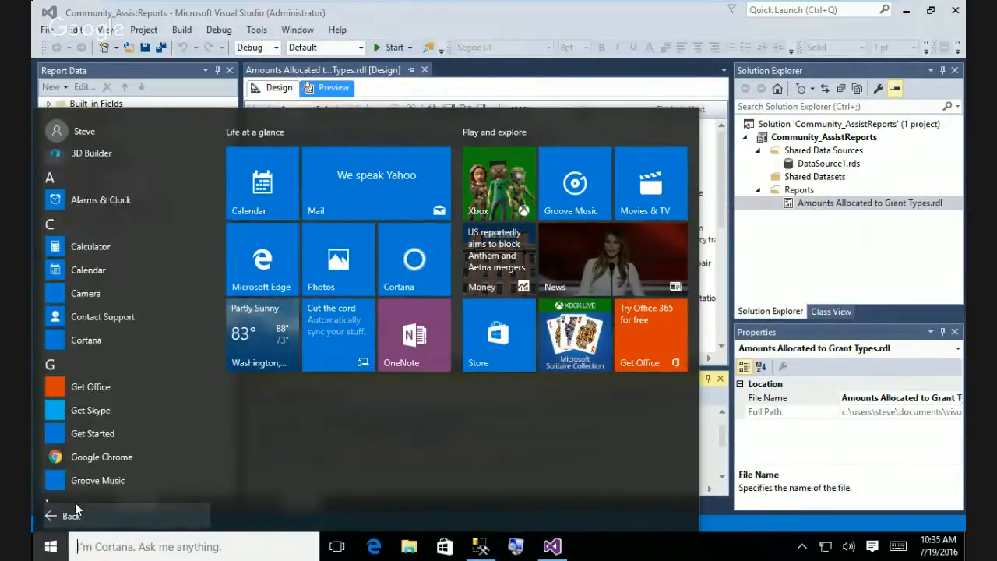
{"action": "scroll", "coordinate": [123, 245], "scroll_direction": "down", "scroll_amount": 3}
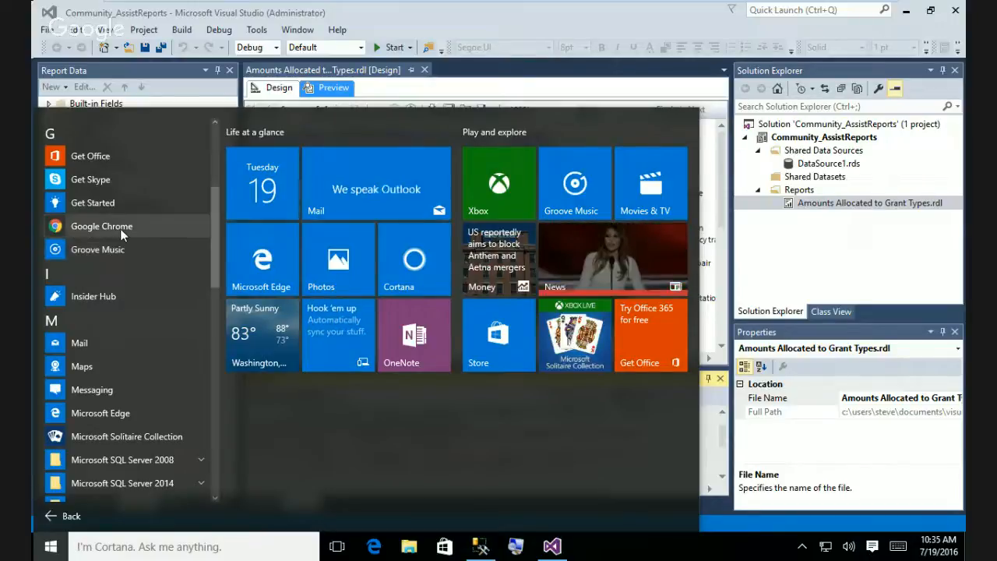
{"action": "right_click", "coordinate": [122, 232]}
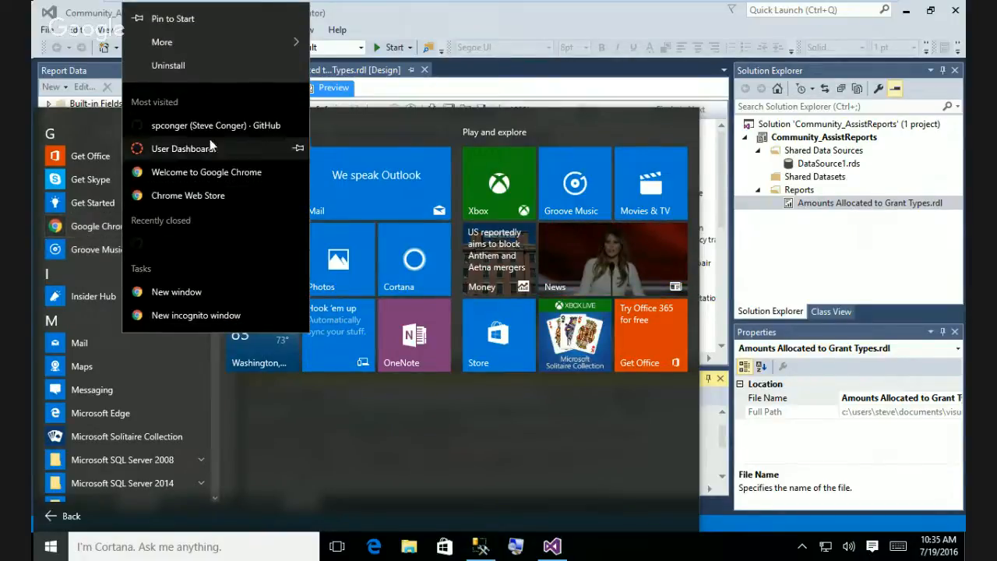
{"action": "mouse_move", "coordinate": [216, 54]}
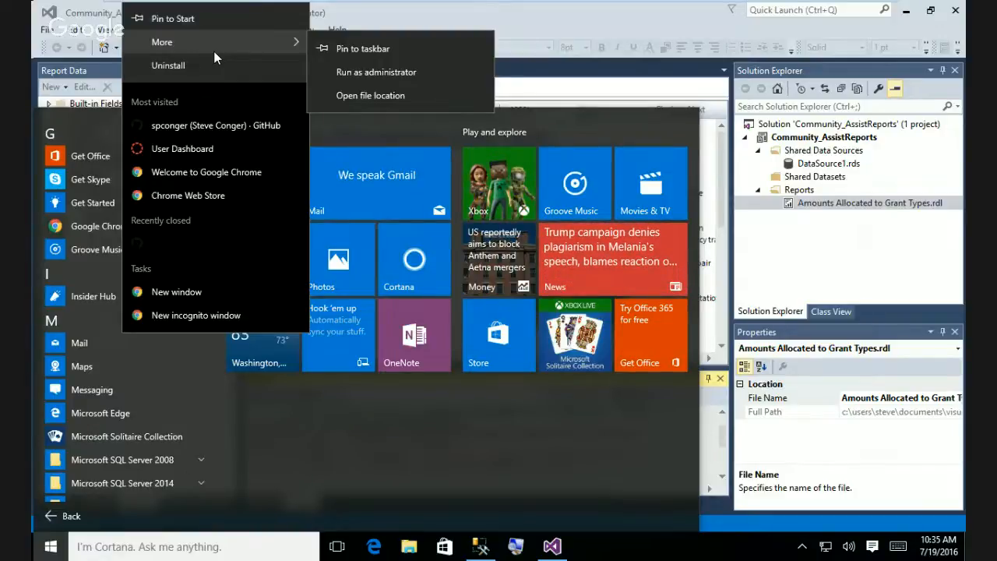
{"action": "left_click", "coordinate": [371, 74]}
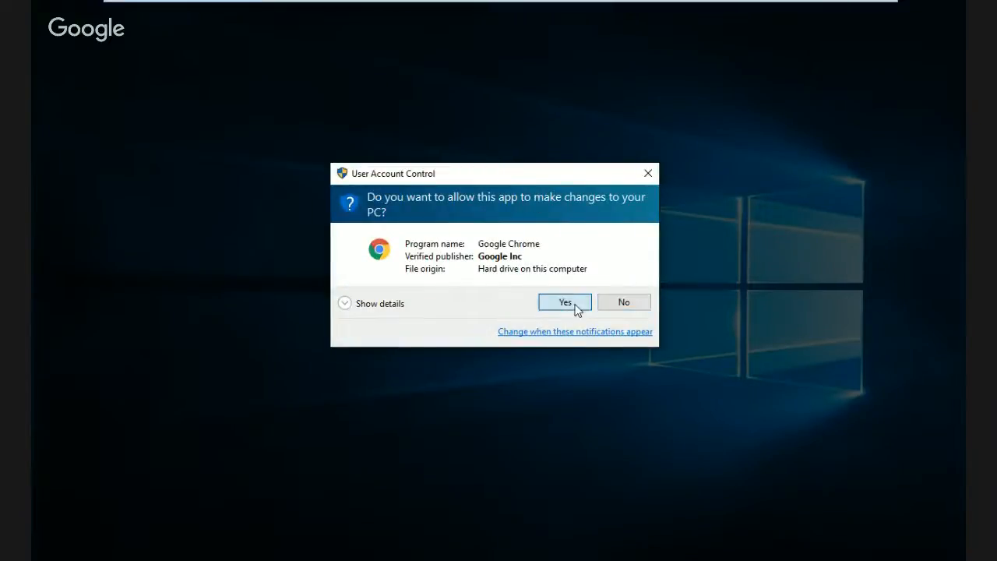
{"action": "left_click", "coordinate": [577, 306]}
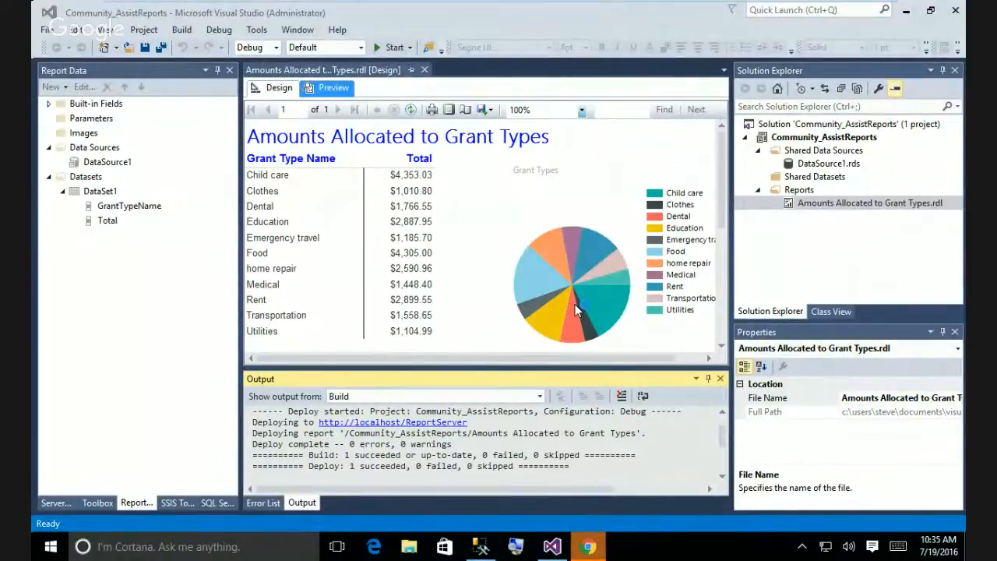
{"action": "left_click", "coordinate": [588, 548]}
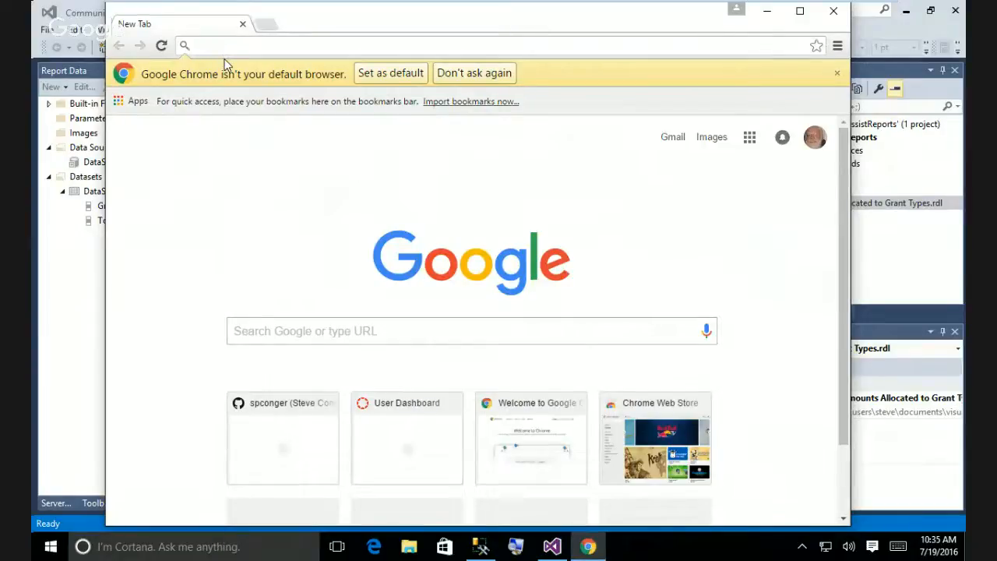
{"action": "type", "text": "http"}
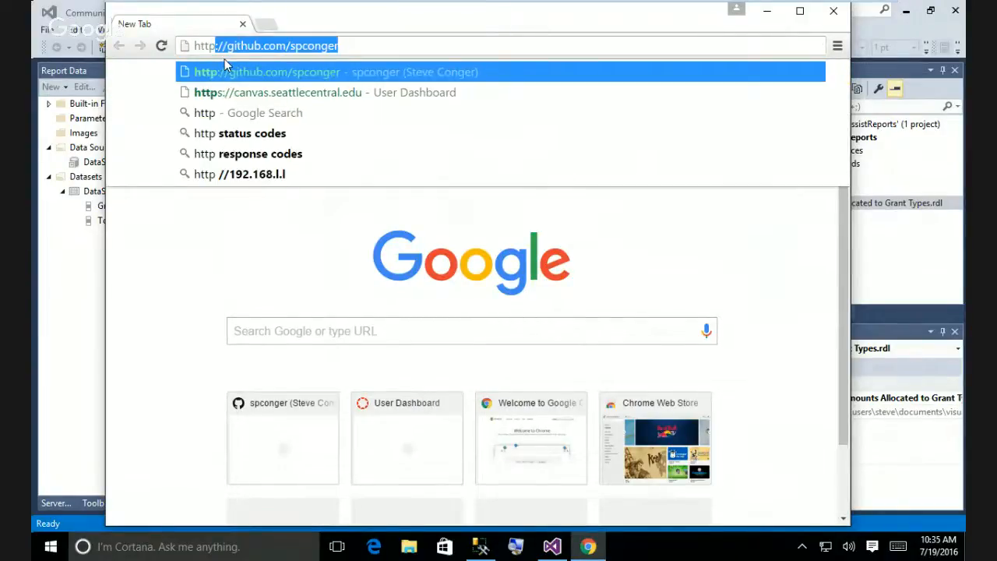
{"action": "type", "text": "://"}
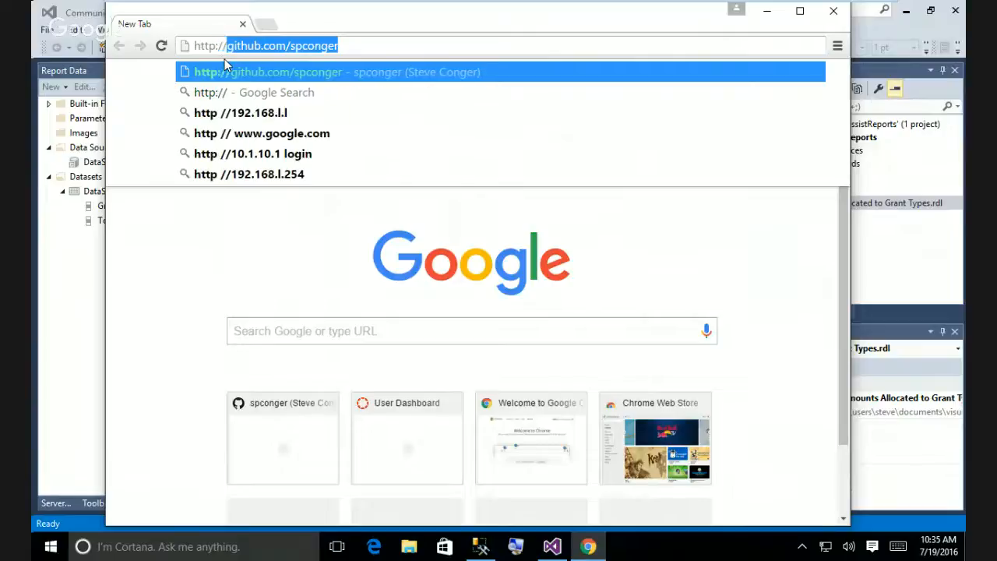
{"action": "type", "text": "loca"}
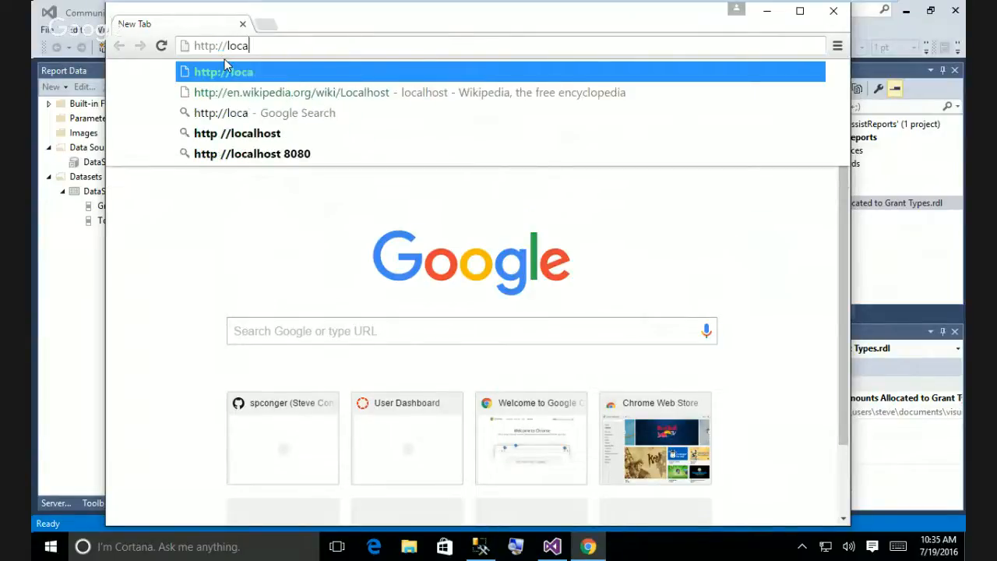
{"action": "type", "text": "lhost/"}
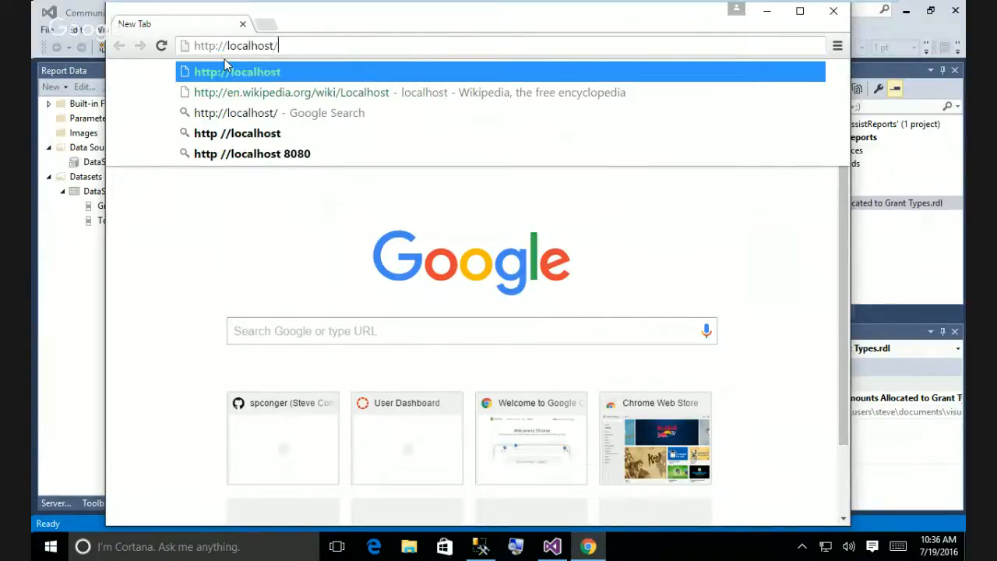
{"action": "type", "text": "re"}
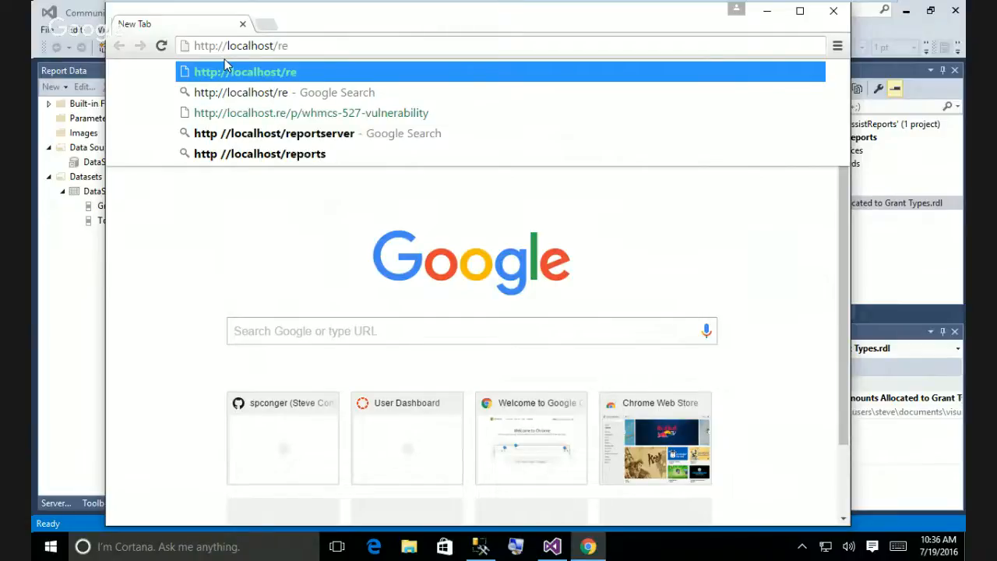
{"action": "type", "text": "ports"}
{"action": "key", "text": "Return"}
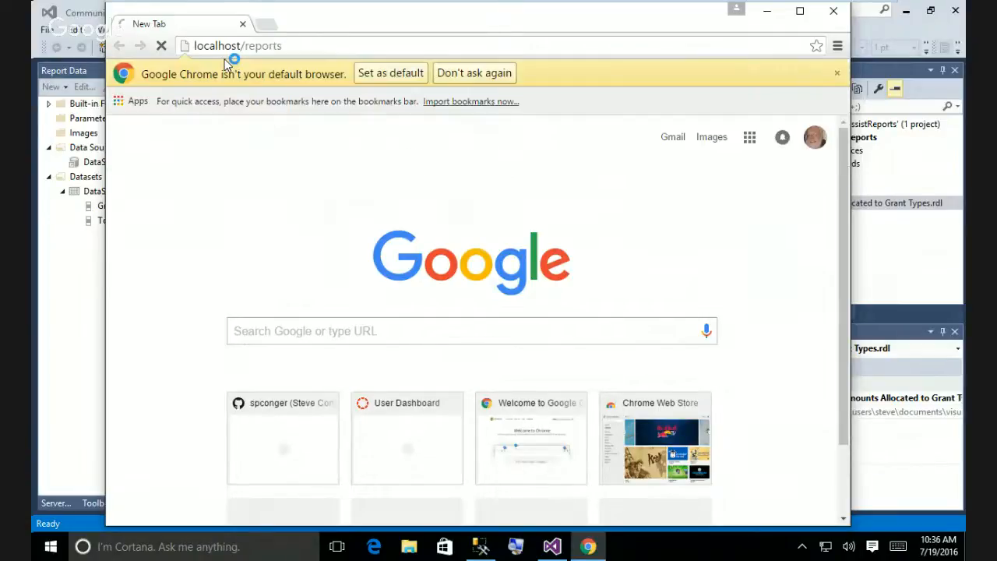
{"action": "left_click", "coordinate": [477, 73]}
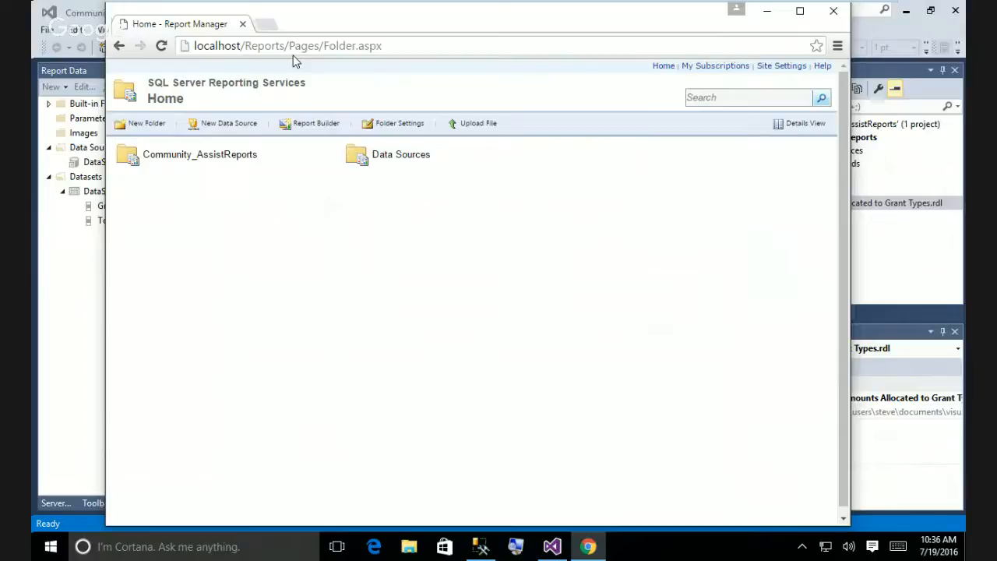
Review the deployed DataSource1 properties in the Data Sources folder.
{"action": "left_click", "coordinate": [396, 157]}
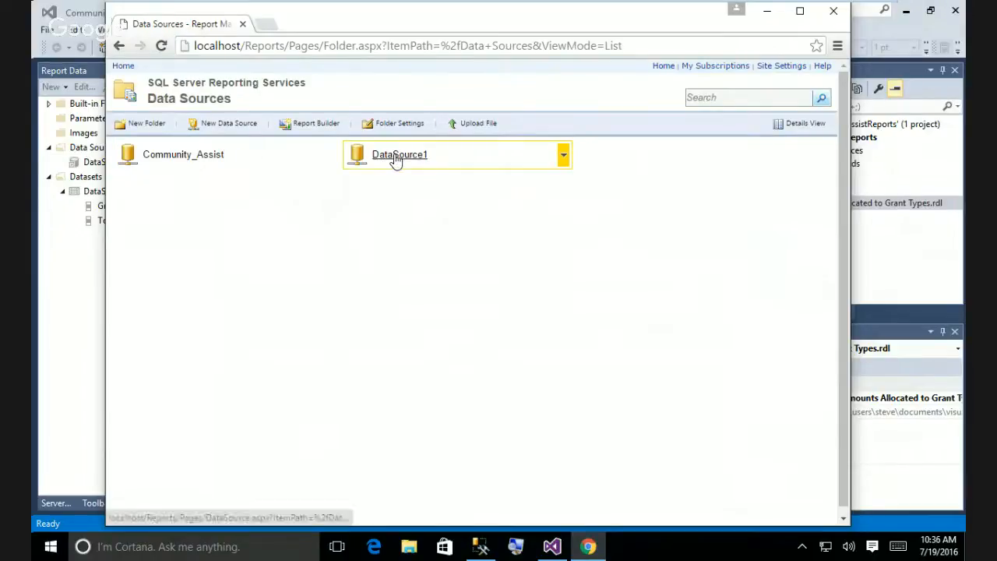
{"action": "left_click", "coordinate": [409, 159]}
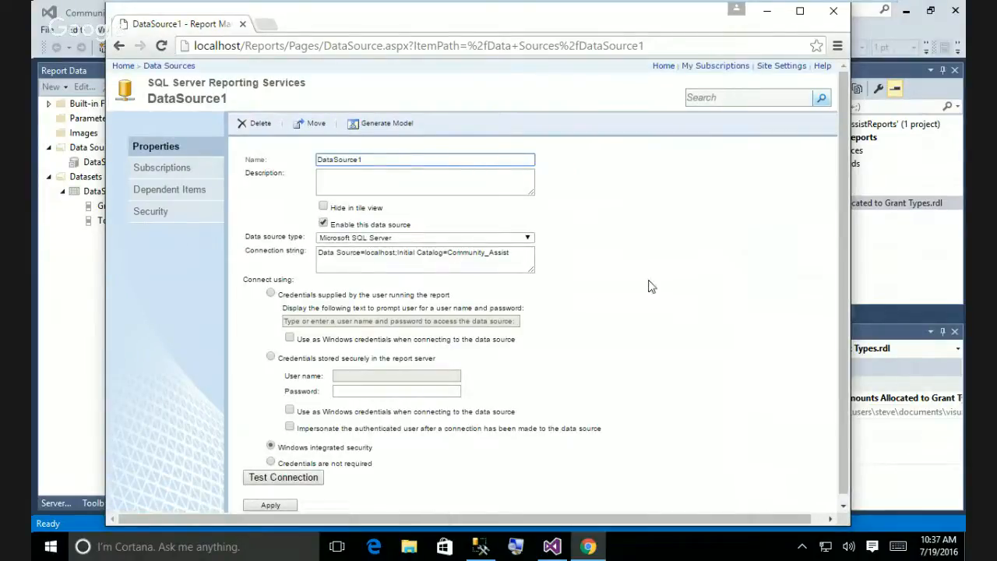
{"action": "scroll", "coordinate": [651, 287], "scroll_direction": "down", "scroll_amount": 1}
{"action": "scroll", "coordinate": [651, 286], "scroll_direction": "up", "scroll_amount": 1}
Go back home and open Amounts Allocated to Grant Types in Community_AssistReports.
{"action": "left_click", "coordinate": [124, 49]}
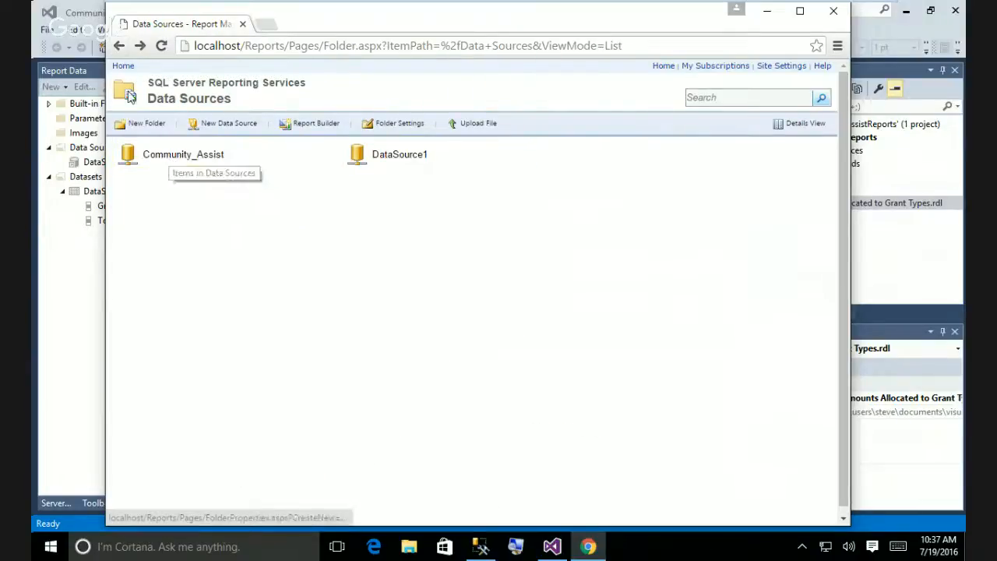
{"action": "left_click", "coordinate": [119, 46]}
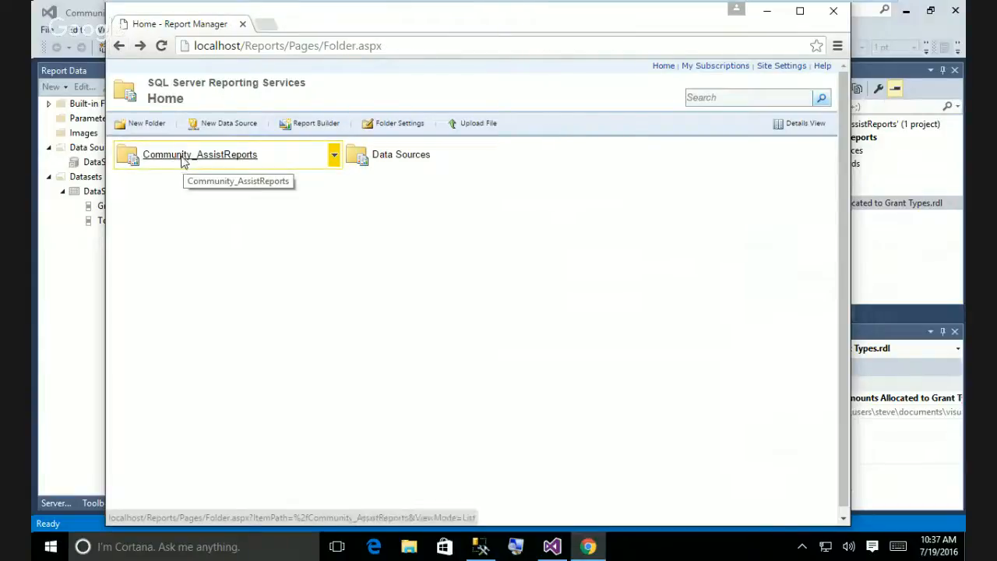
{"action": "left_click", "coordinate": [182, 156]}
{"action": "left_click", "coordinate": [182, 158]}
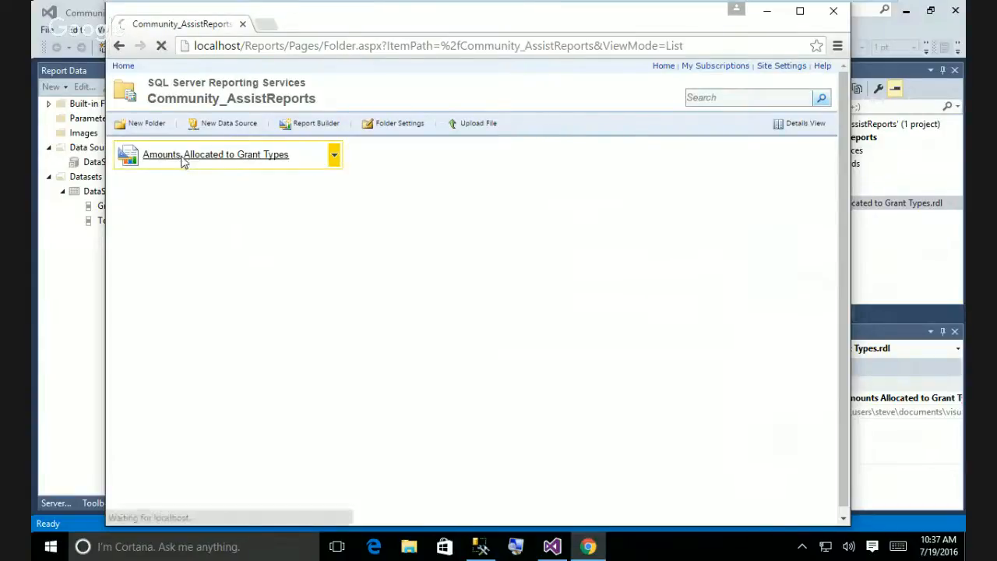
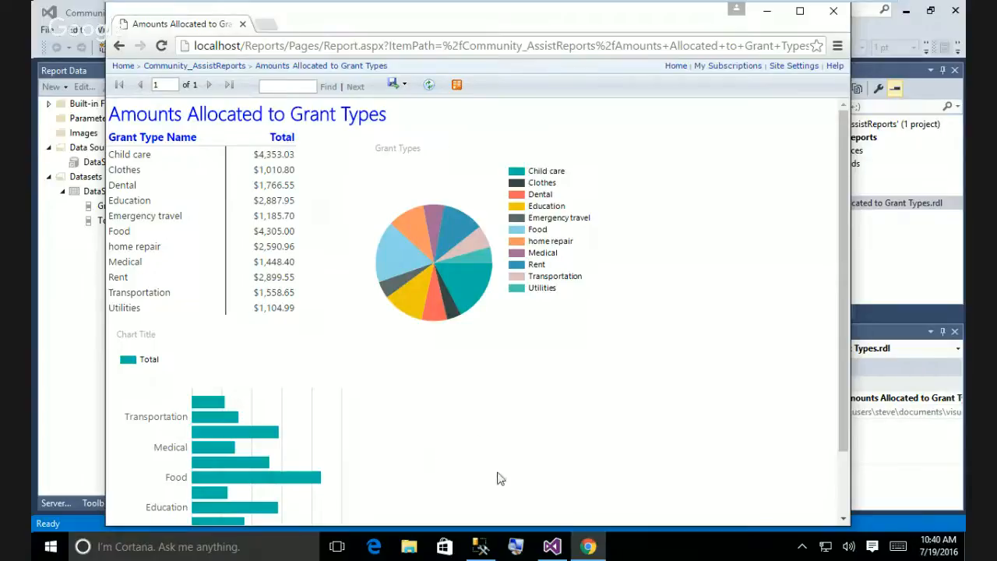
Open Chrome's taskbar jump list over the Amounts Allocated to Grant Types report.
{"action": "right_click", "coordinate": [588, 548]}
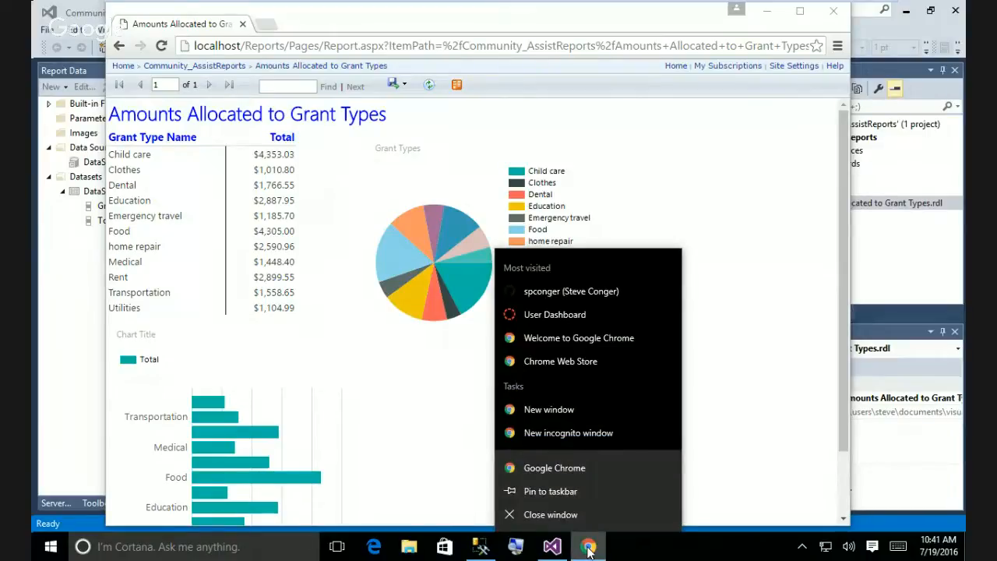
{"action": "left_click", "coordinate": [50, 547]}
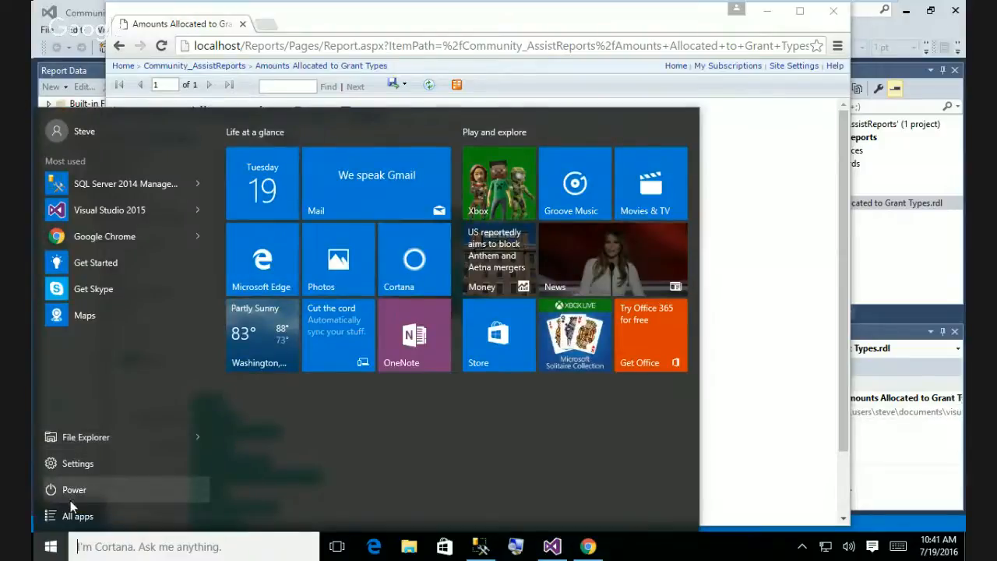
{"action": "left_click", "coordinate": [75, 518]}
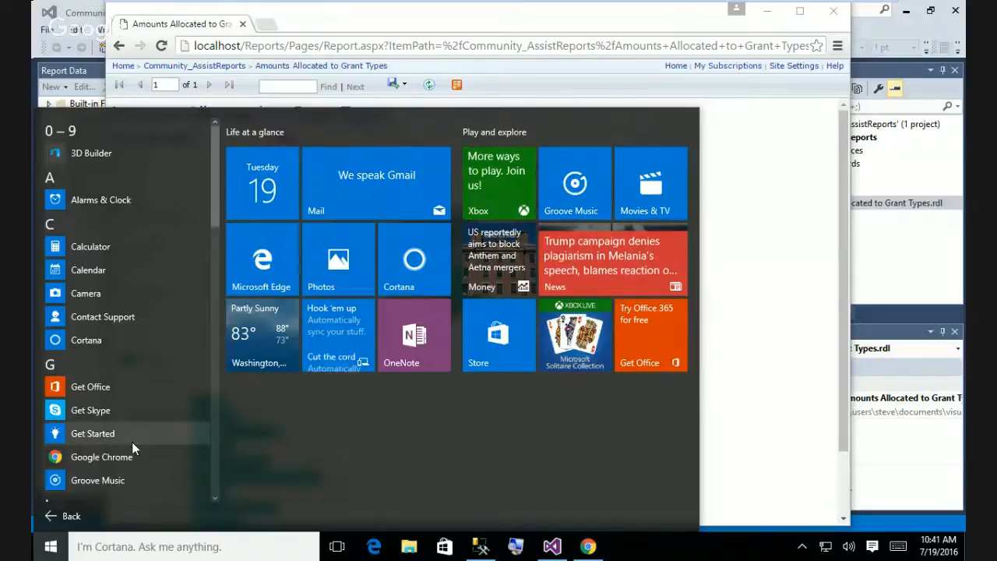
{"action": "right_click", "coordinate": [117, 458]}
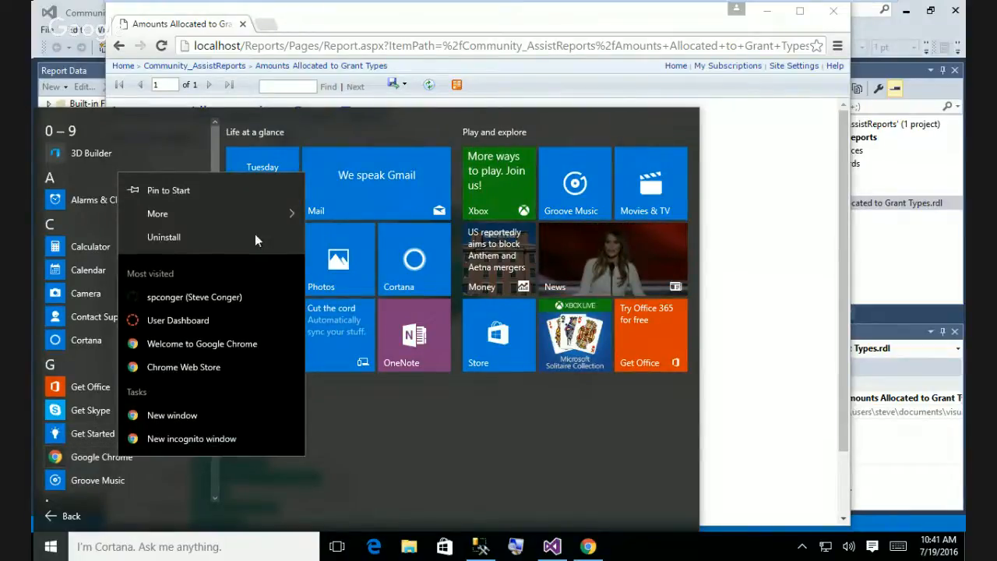
{"action": "mouse_move", "coordinate": [258, 215]}
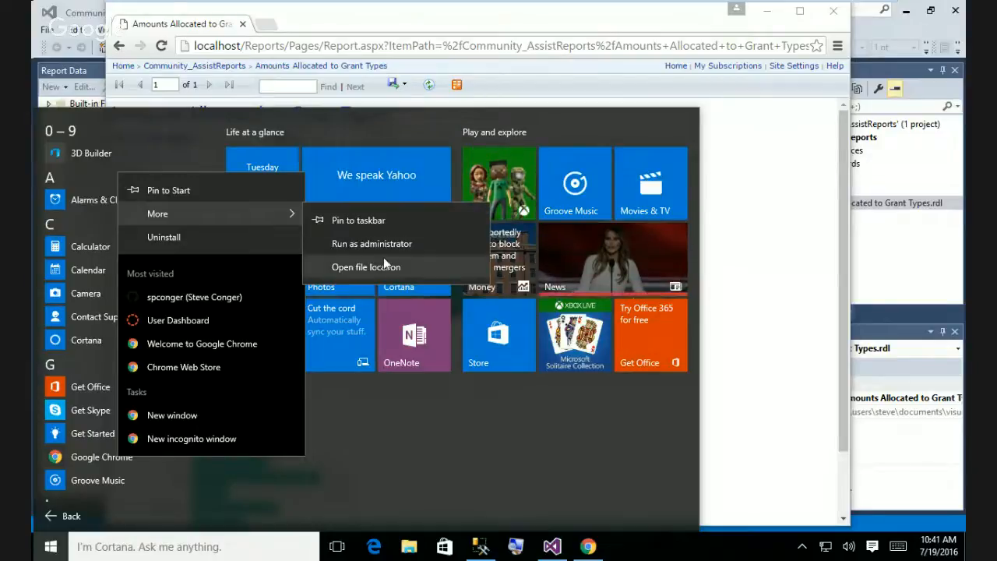
{"action": "left_click", "coordinate": [145, 481]}
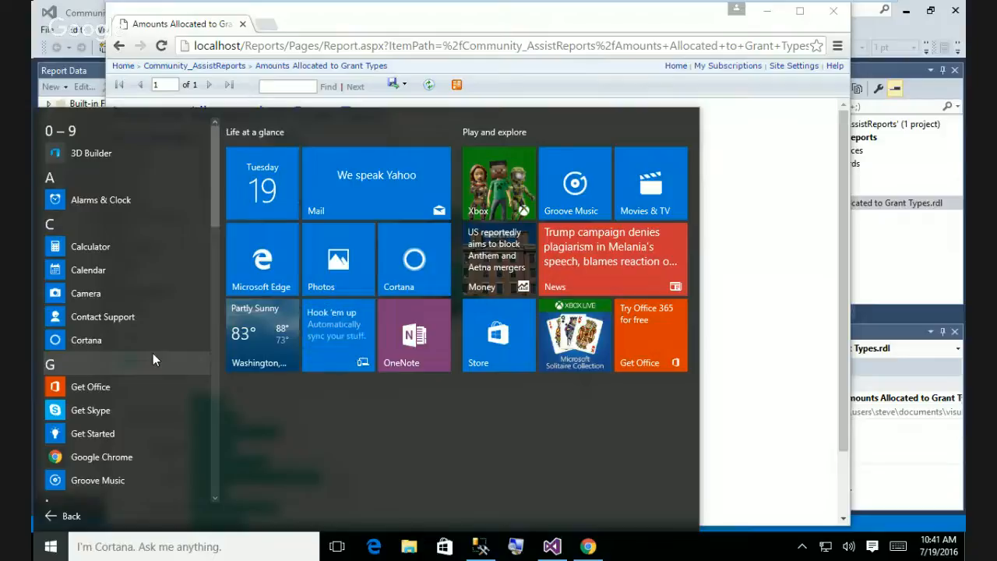
{"action": "scroll", "coordinate": [153, 353], "scroll_direction": "down", "scroll_amount": 5}
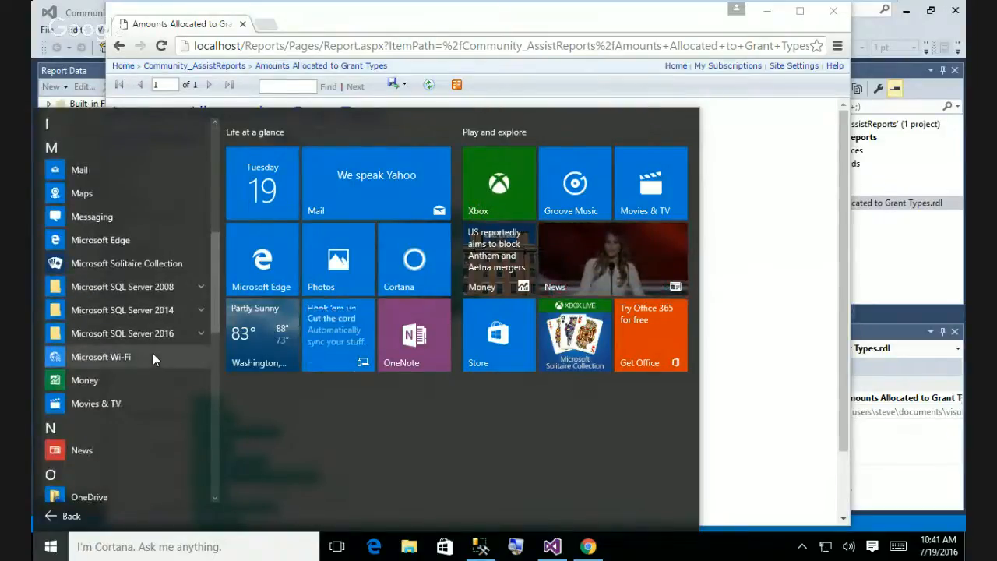
{"action": "scroll", "coordinate": [153, 357], "scroll_direction": "down", "scroll_amount": 1}
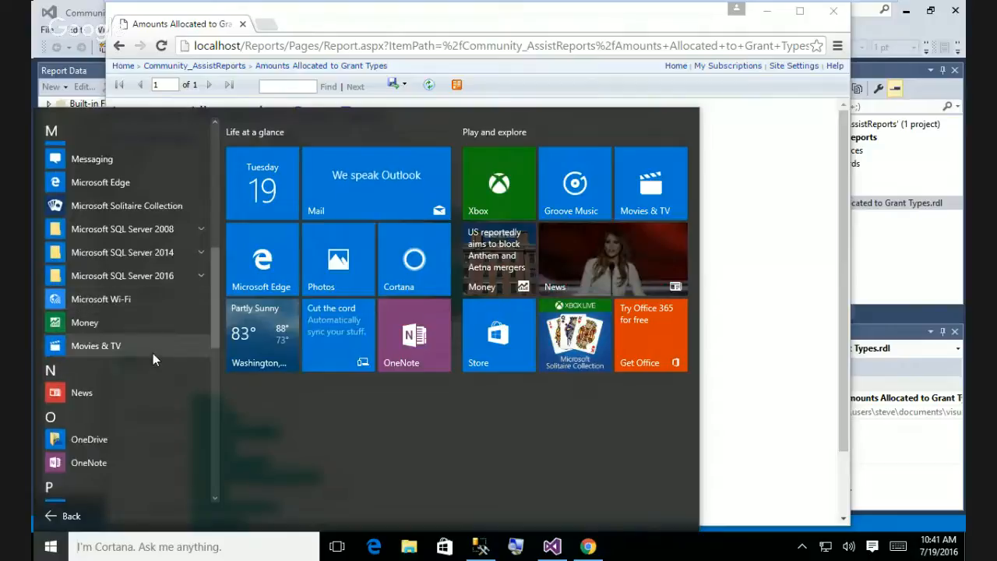
{"action": "scroll", "coordinate": [153, 353], "scroll_direction": "down", "scroll_amount": 3}
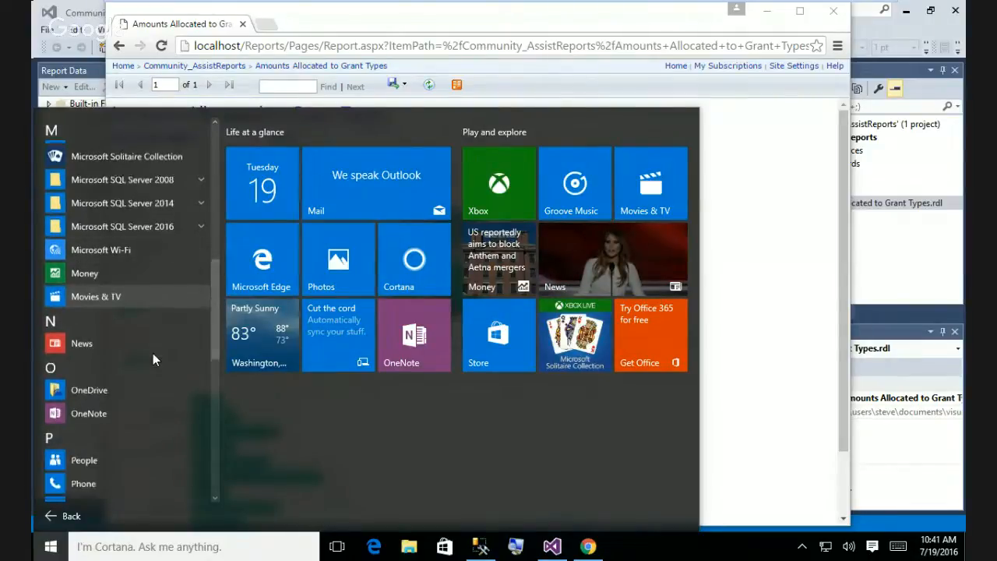
{"action": "scroll", "coordinate": [153, 359], "scroll_direction": "down", "scroll_amount": 3}
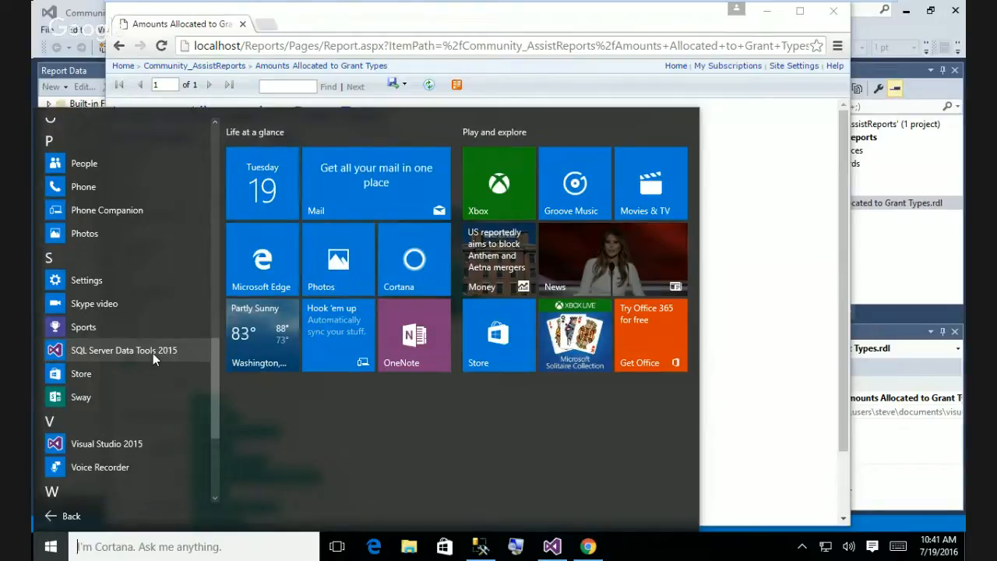
{"action": "right_click", "coordinate": [375, 547]}
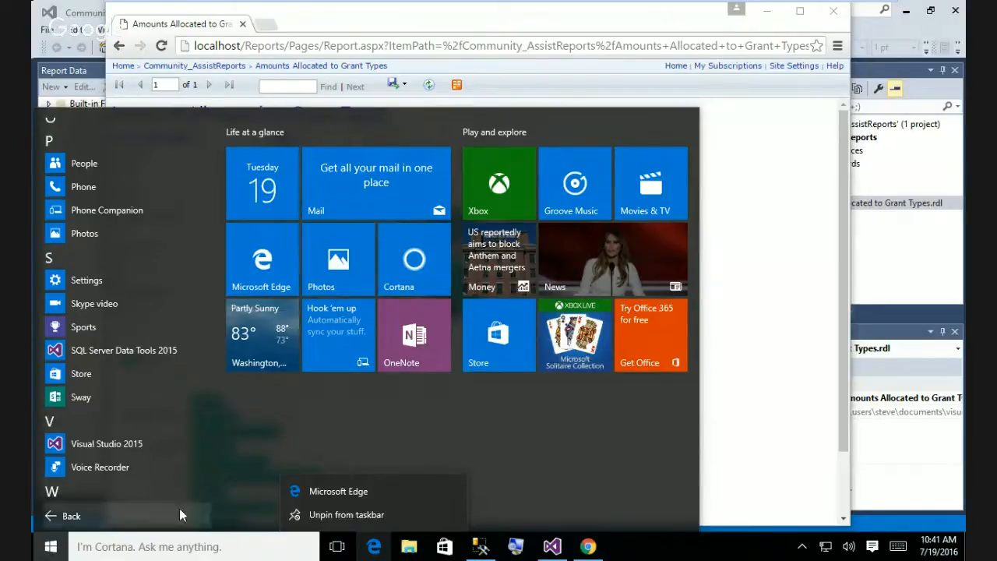
{"action": "scroll", "coordinate": [157, 308], "scroll_direction": "down", "scroll_amount": 3}
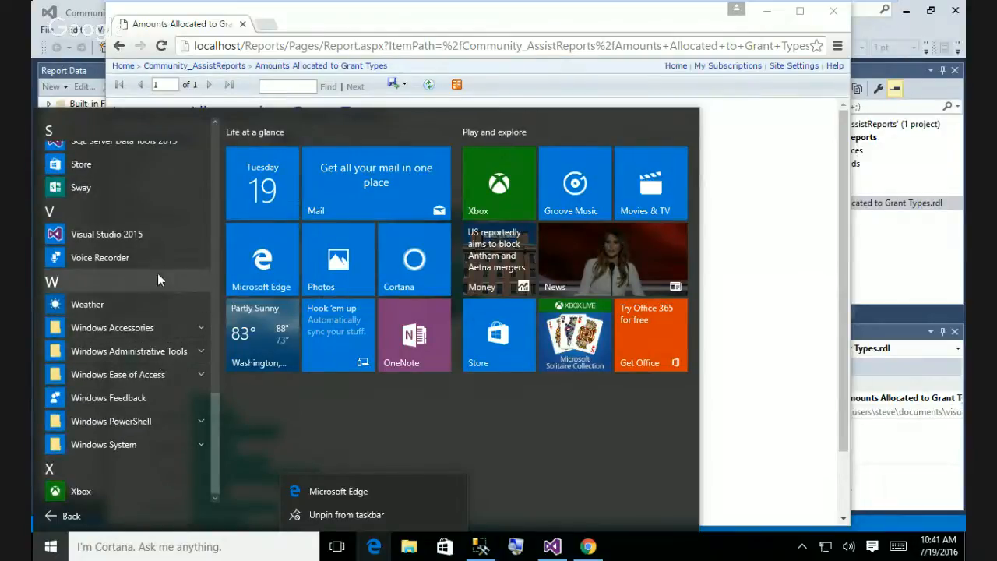
{"action": "scroll", "coordinate": [157, 273], "scroll_direction": "up", "scroll_amount": 5}
{"action": "scroll", "coordinate": [158, 273], "scroll_direction": "up", "scroll_amount": 5}
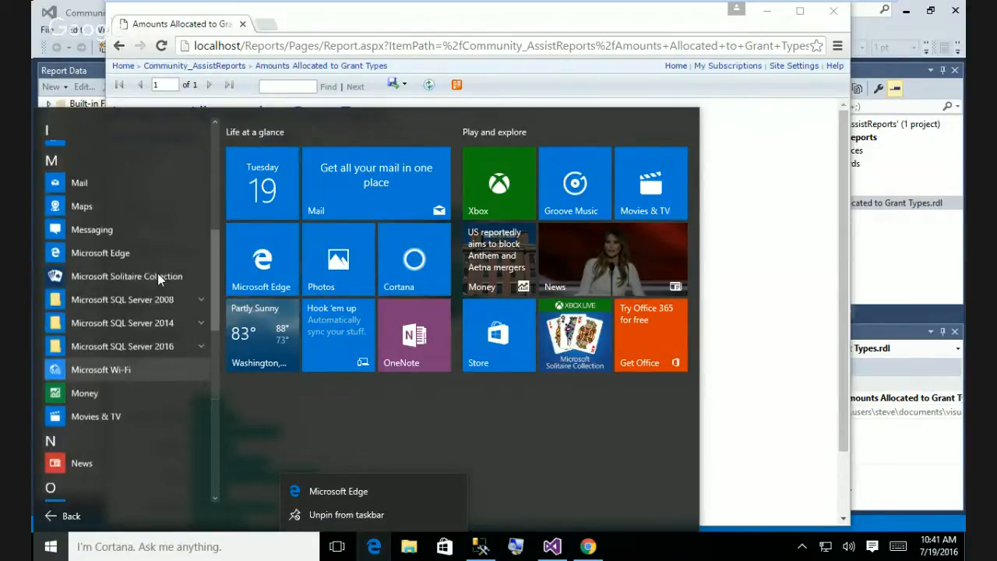
{"action": "scroll", "coordinate": [157, 273], "scroll_direction": "up", "scroll_amount": 5}
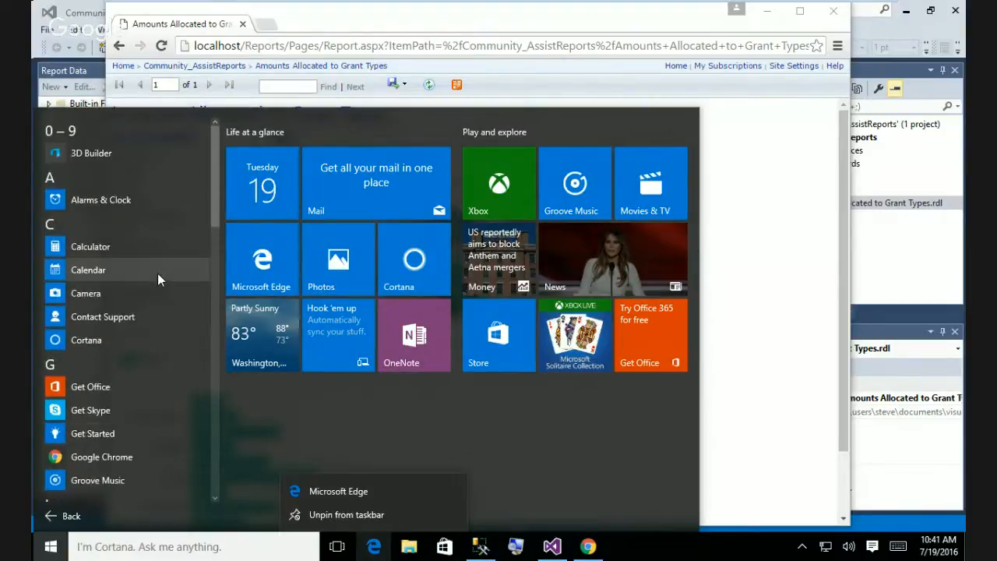
{"action": "scroll", "coordinate": [157, 273], "scroll_direction": "down", "scroll_amount": 4}
{"action": "scroll", "coordinate": [157, 273], "scroll_direction": "down", "scroll_amount": 4}
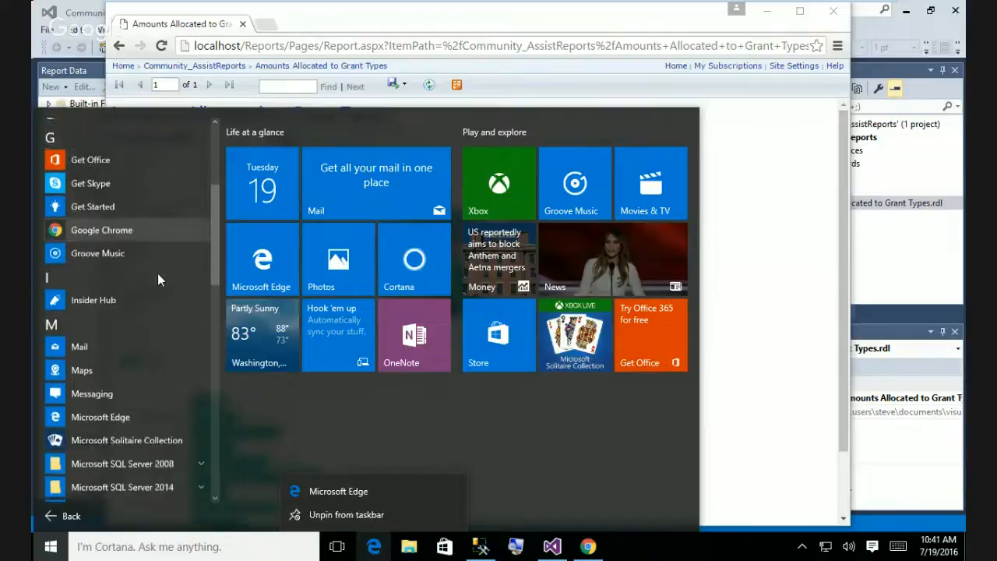
{"action": "scroll", "coordinate": [157, 273], "scroll_direction": "down", "scroll_amount": 2}
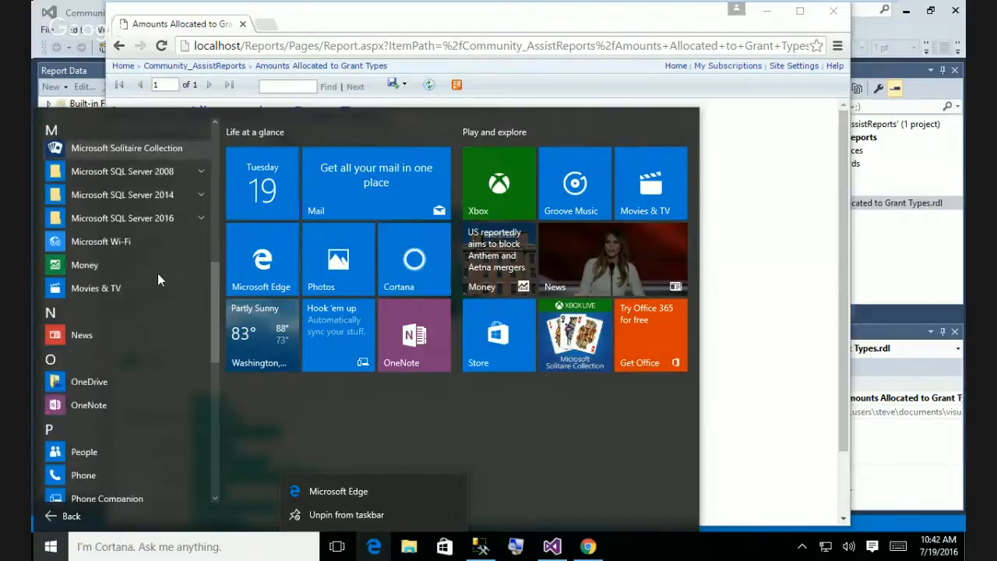
{"action": "scroll", "coordinate": [157, 273], "scroll_direction": "down", "scroll_amount": 2}
{"action": "scroll", "coordinate": [158, 273], "scroll_direction": "down", "scroll_amount": 2}
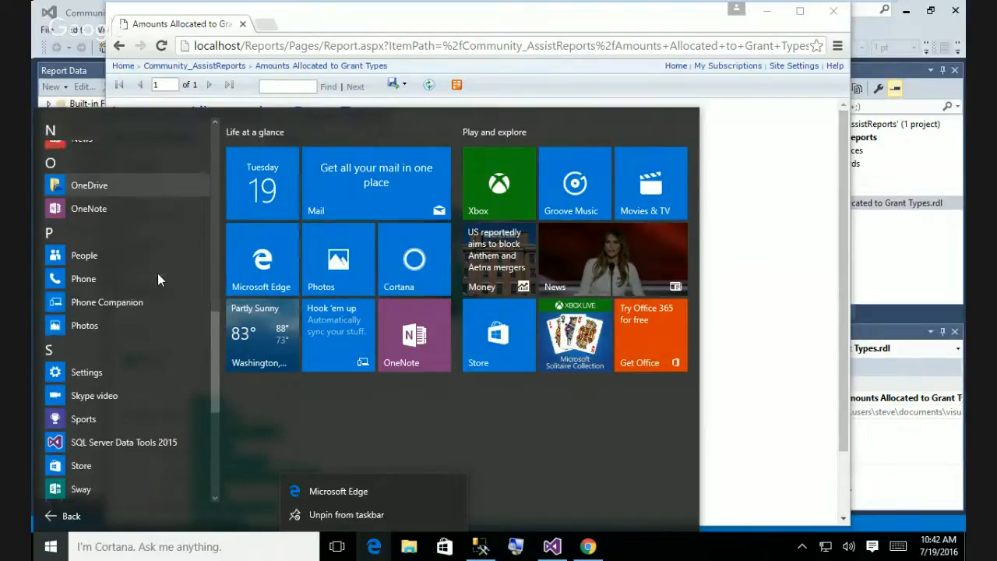
{"action": "scroll", "coordinate": [158, 272], "scroll_direction": "down", "scroll_amount": 2}
{"action": "scroll", "coordinate": [157, 273], "scroll_direction": "down", "scroll_amount": 2}
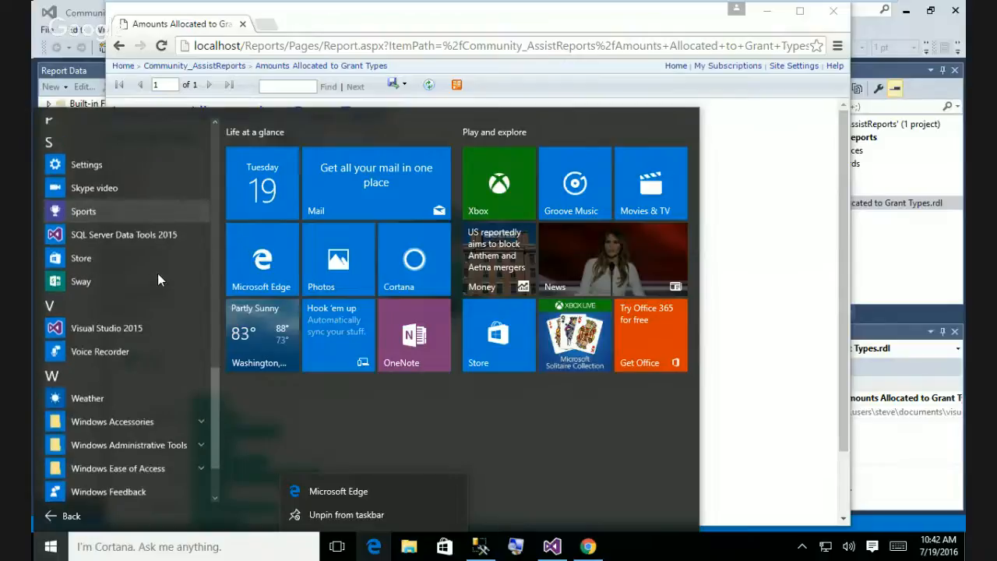
{"action": "scroll", "coordinate": [157, 273], "scroll_direction": "down", "scroll_amount": 2}
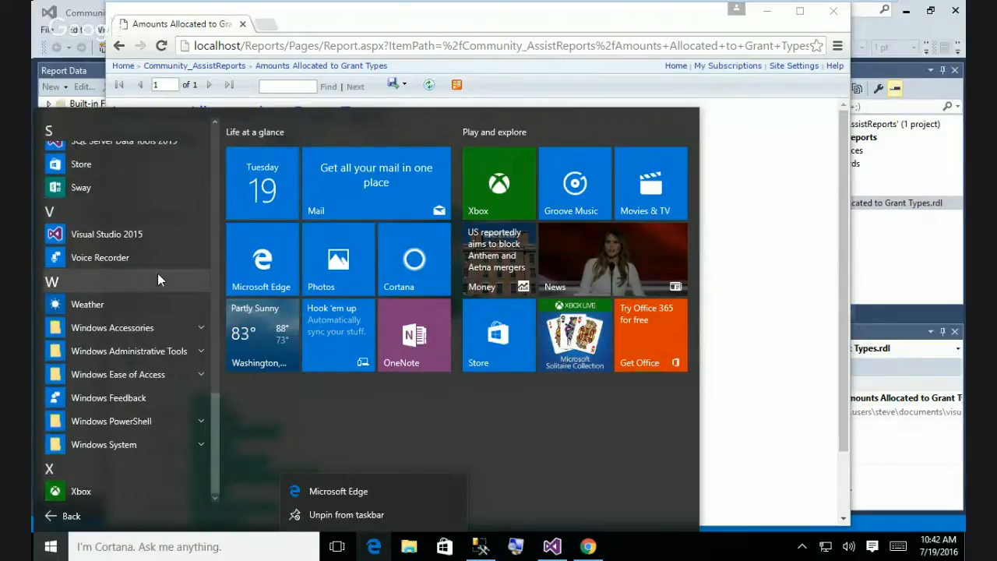
{"action": "left_click", "coordinate": [201, 328]}
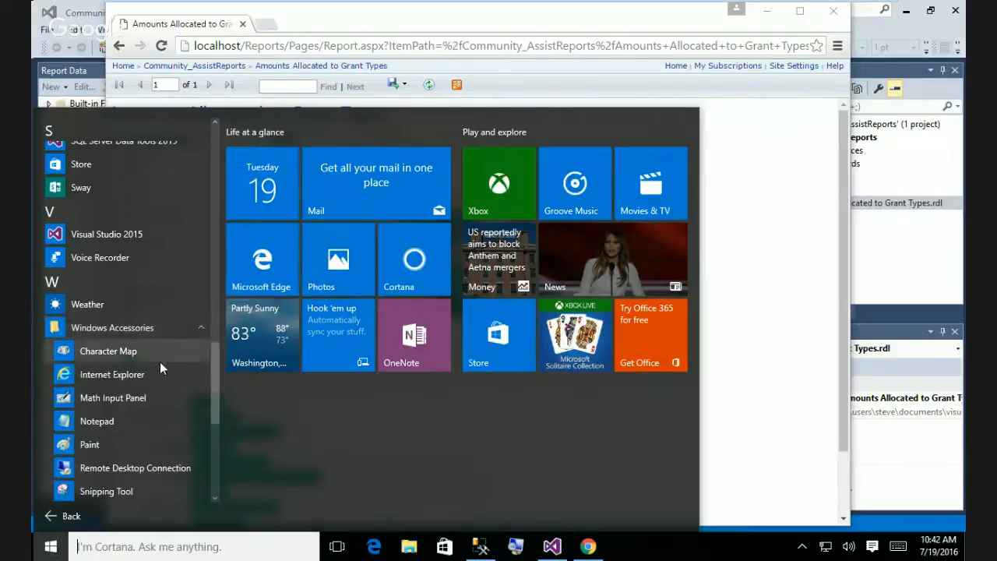
{"action": "scroll", "coordinate": [176, 344], "scroll_direction": "down", "scroll_amount": 5}
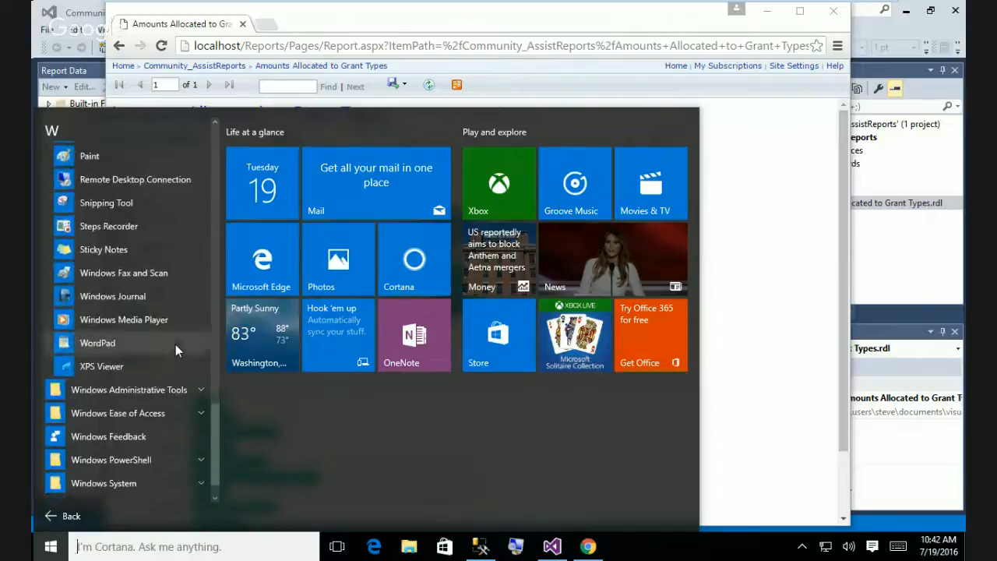
{"action": "scroll", "coordinate": [175, 345], "scroll_direction": "up", "scroll_amount": 4}
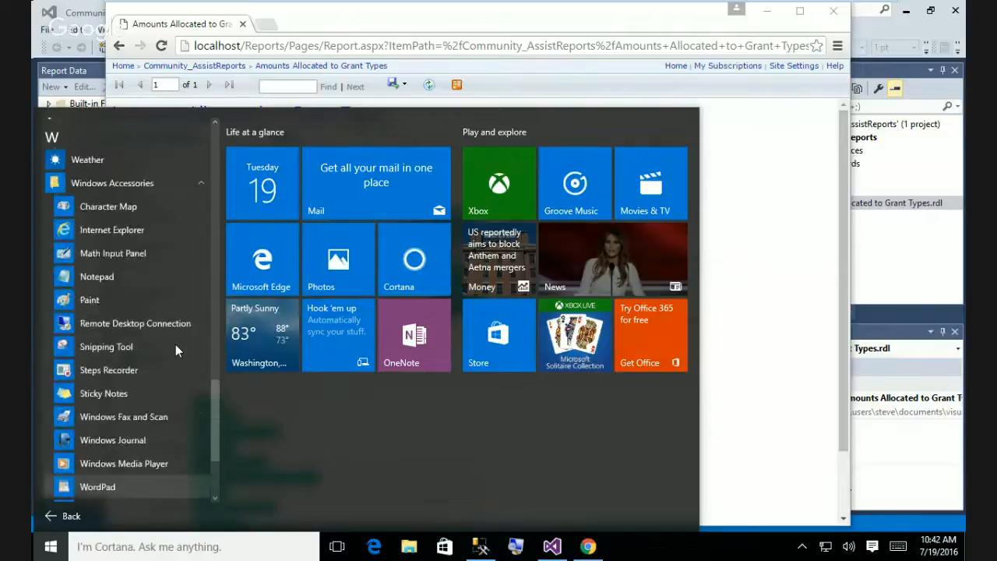
{"action": "left_click", "coordinate": [403, 28]}
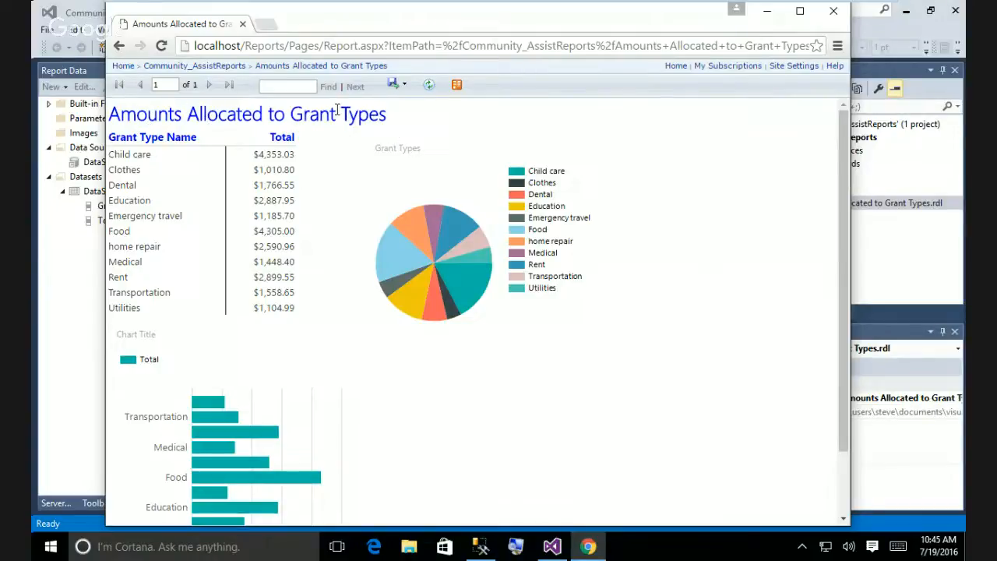
Go to the Report Manager Home and open the Community_AssistReports folder.
{"action": "left_click", "coordinate": [675, 66]}
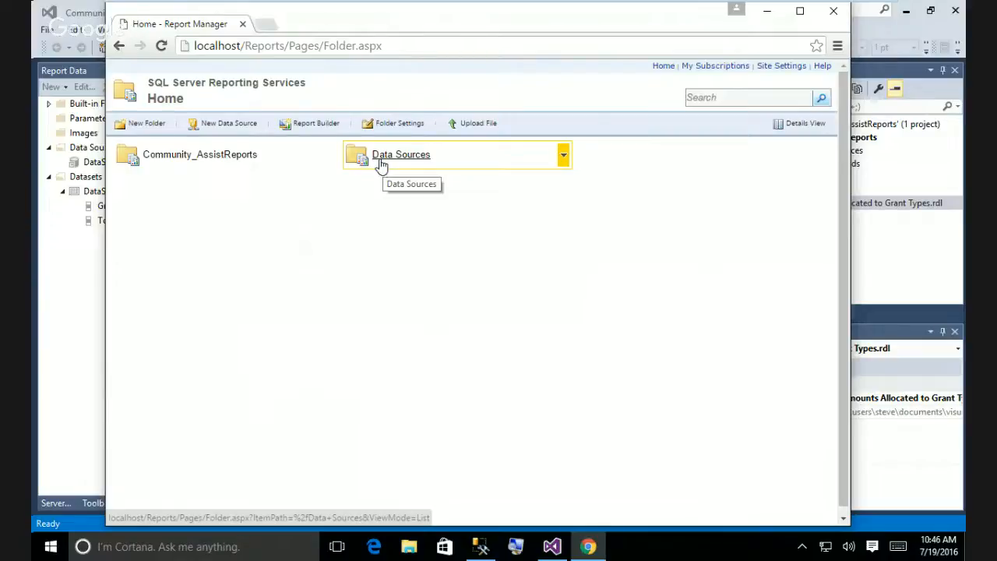
{"action": "left_click", "coordinate": [220, 160]}
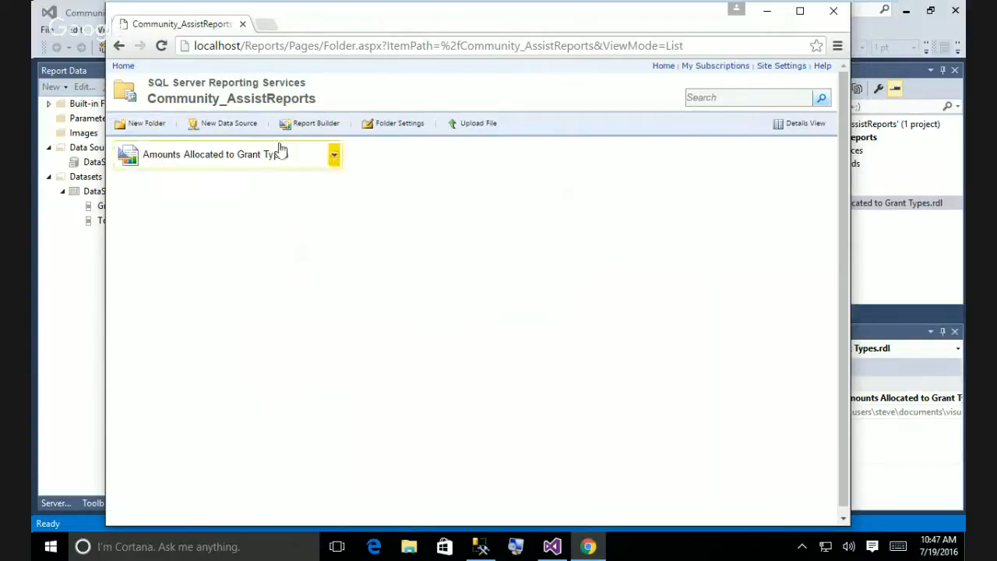
Start a New Data Source in the Community_AssistReports folder.
{"action": "left_click", "coordinate": [244, 128]}
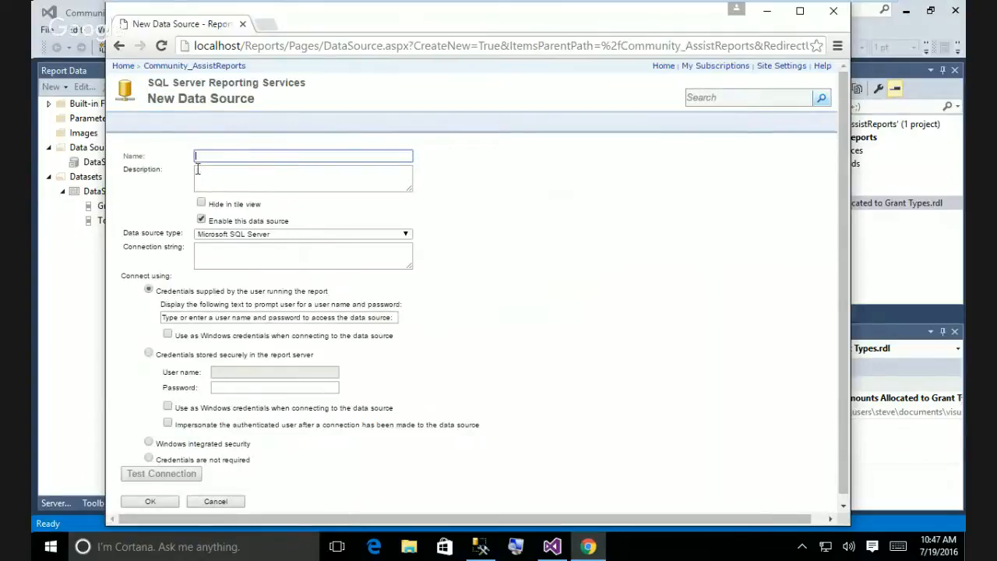
Go back from the empty New Data Source form without saving it.
{"action": "left_click", "coordinate": [119, 46]}
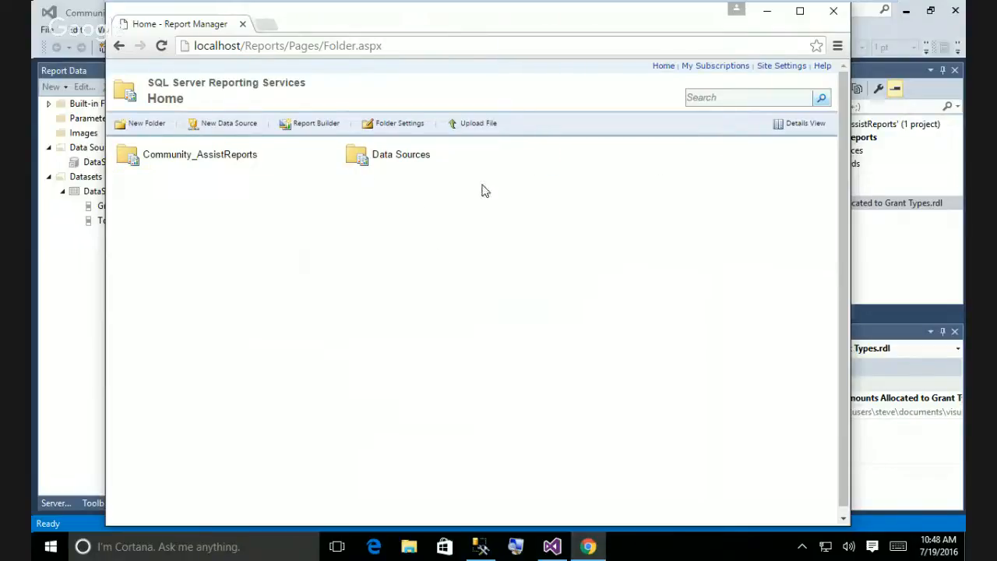
Open the Data Sources folder and view DataSource1's connection and credential properties.
{"action": "left_click", "coordinate": [403, 157]}
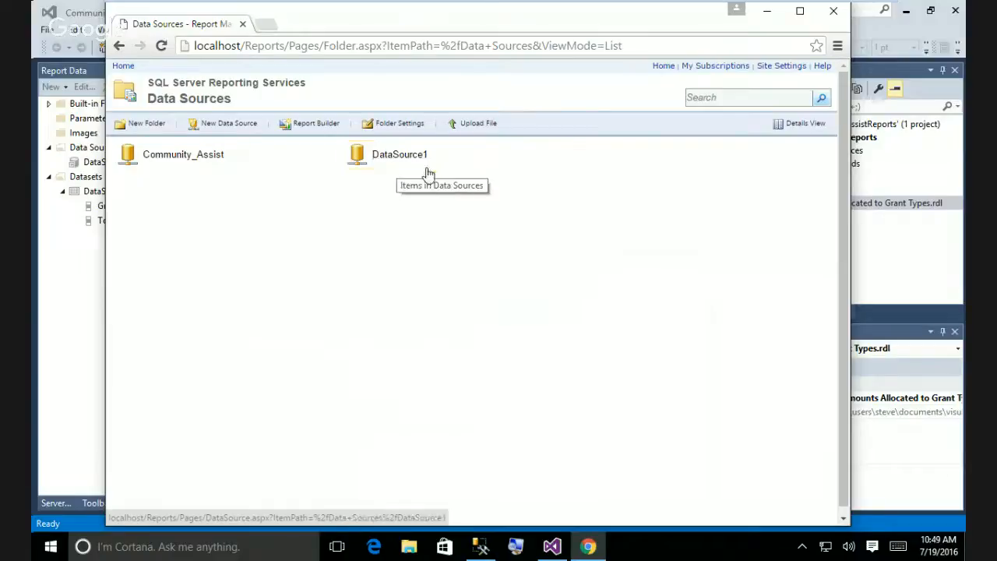
{"action": "left_click", "coordinate": [402, 156]}
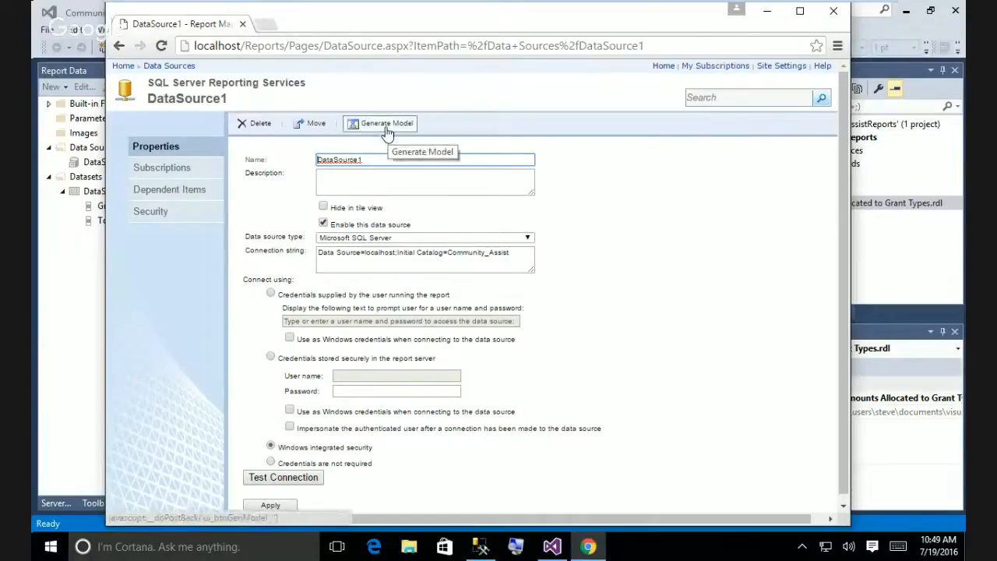
Return to the Data Sources list and minimize Chrome to reveal Visual Studio.
{"action": "left_click", "coordinate": [120, 46]}
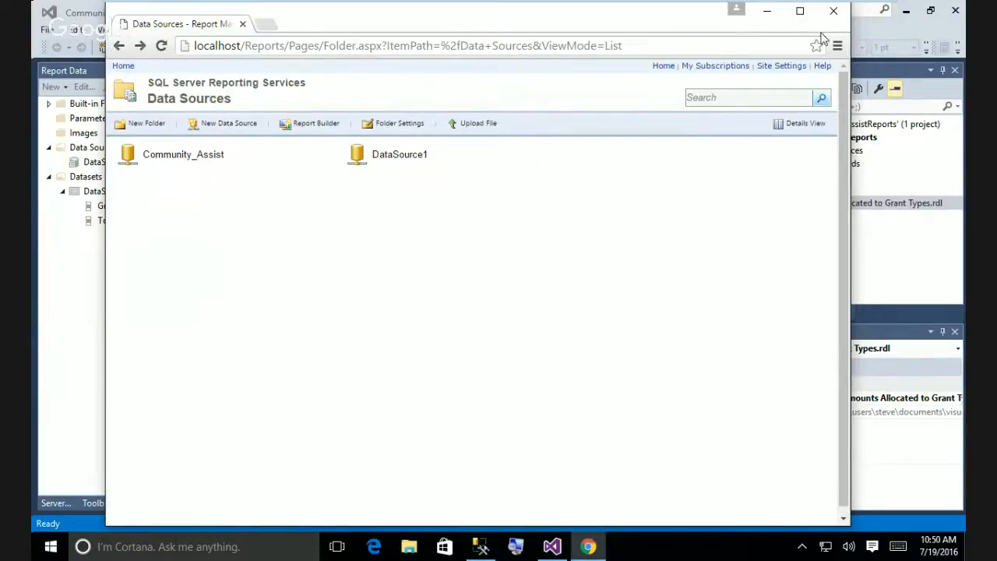
{"action": "left_click", "coordinate": [767, 17]}
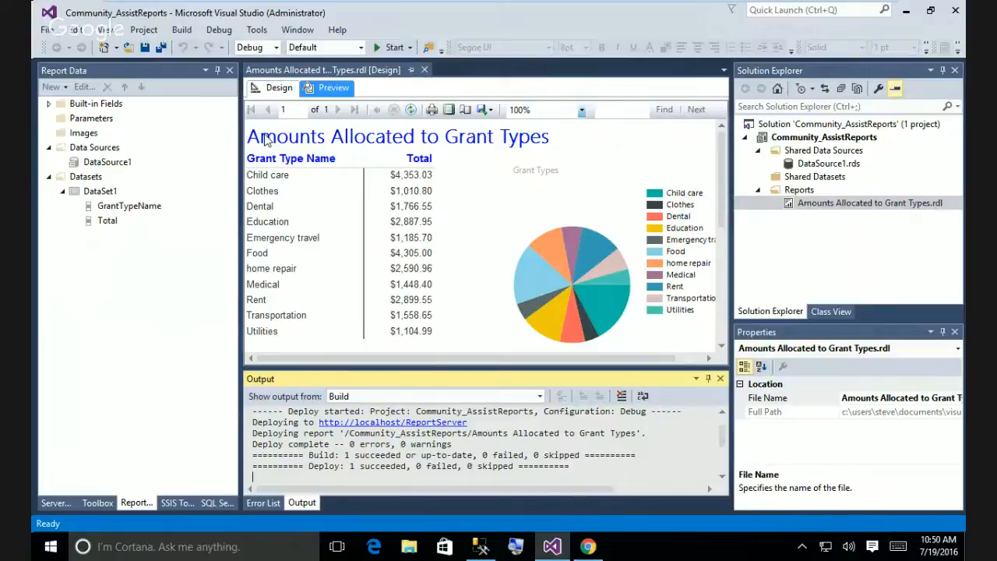
Auto-hide the Report Data pane and bring up the Reports folder's context menu in Solution Explorer.
{"action": "left_click", "coordinate": [219, 72]}
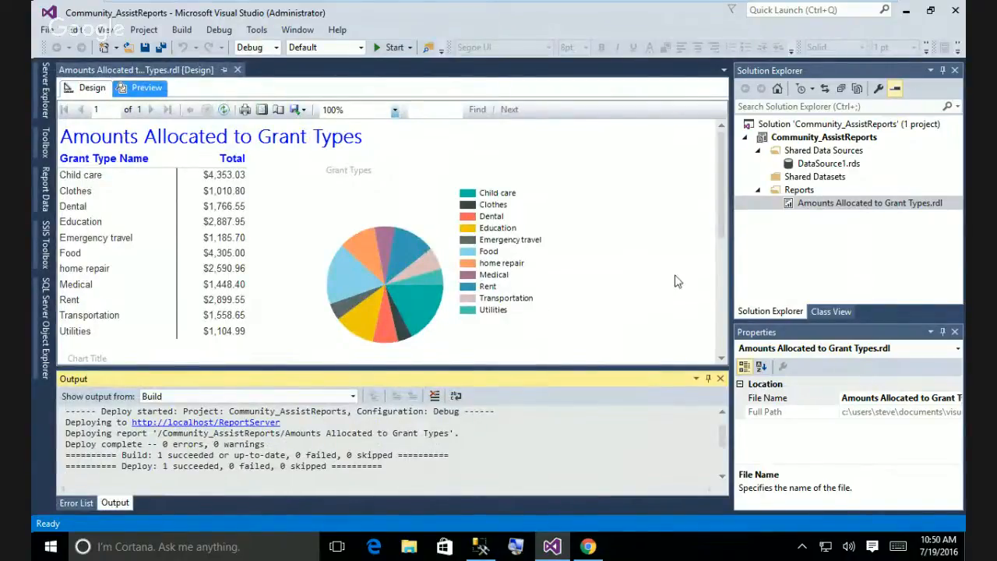
{"action": "right_click", "coordinate": [797, 191]}
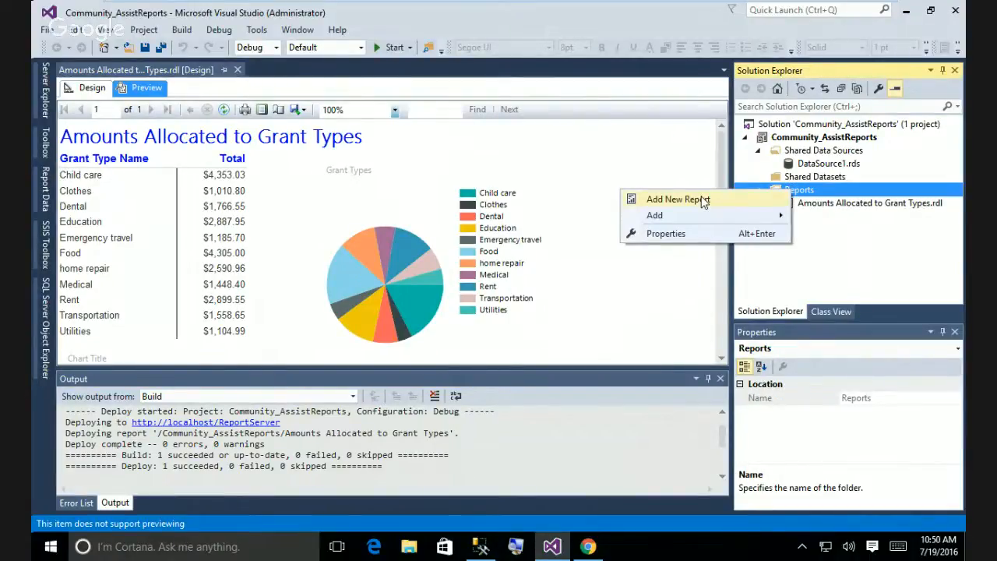
Add a new report to the Reports folder and get past the Report Wizard welcome page.
{"action": "left_click", "coordinate": [703, 201]}
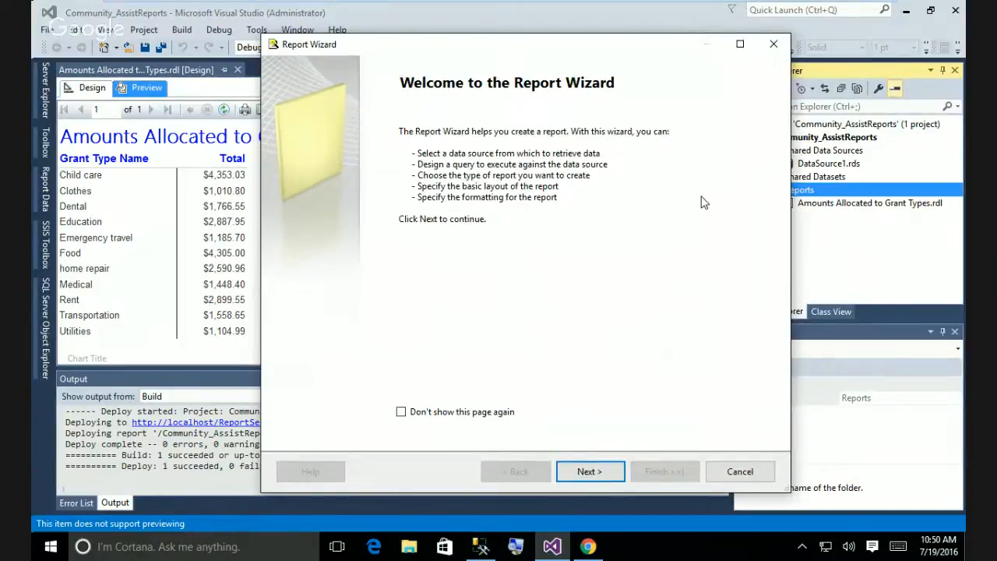
{"action": "left_click", "coordinate": [615, 474]}
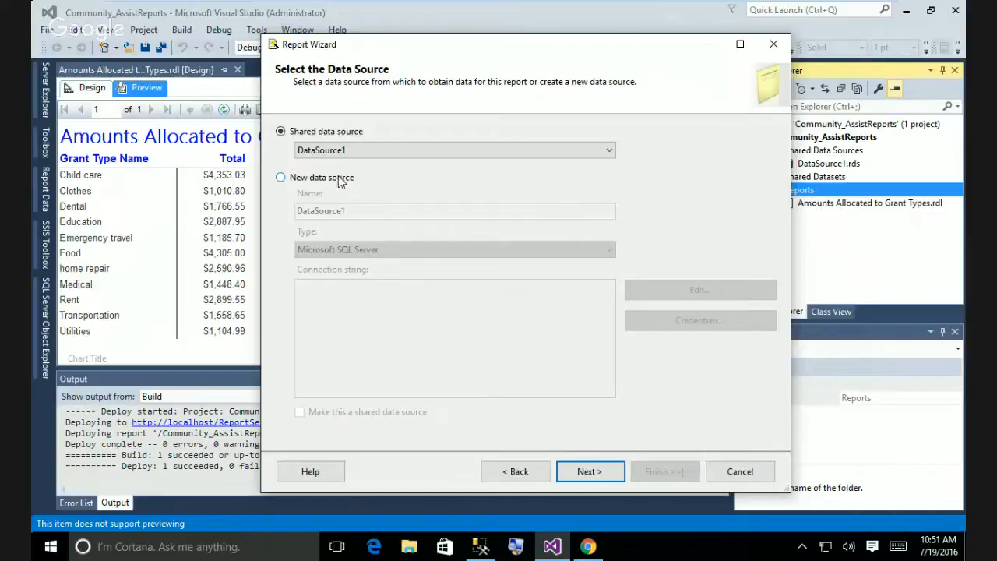
Briefly try a new data source, then keep shared DataSource1 and continue to Design the Query.
{"action": "left_click", "coordinate": [281, 179]}
{"action": "left_click", "coordinate": [352, 211]}
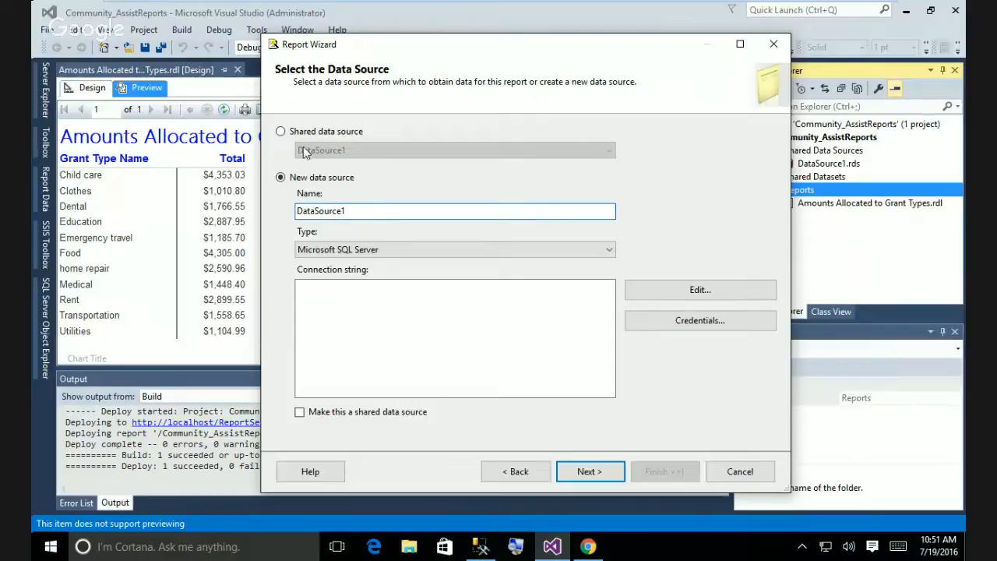
{"action": "left_click", "coordinate": [281, 132]}
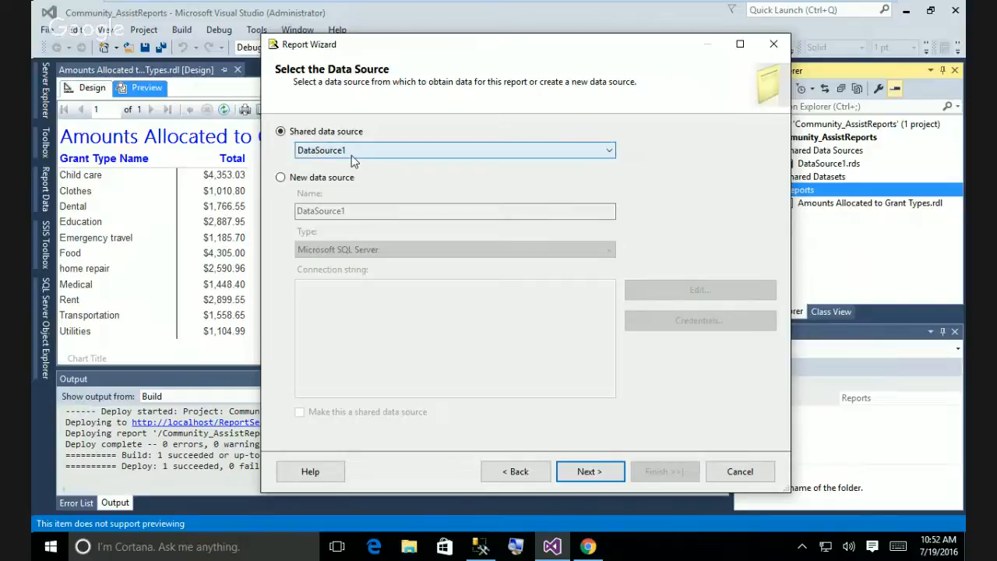
{"action": "left_click", "coordinate": [586, 479]}
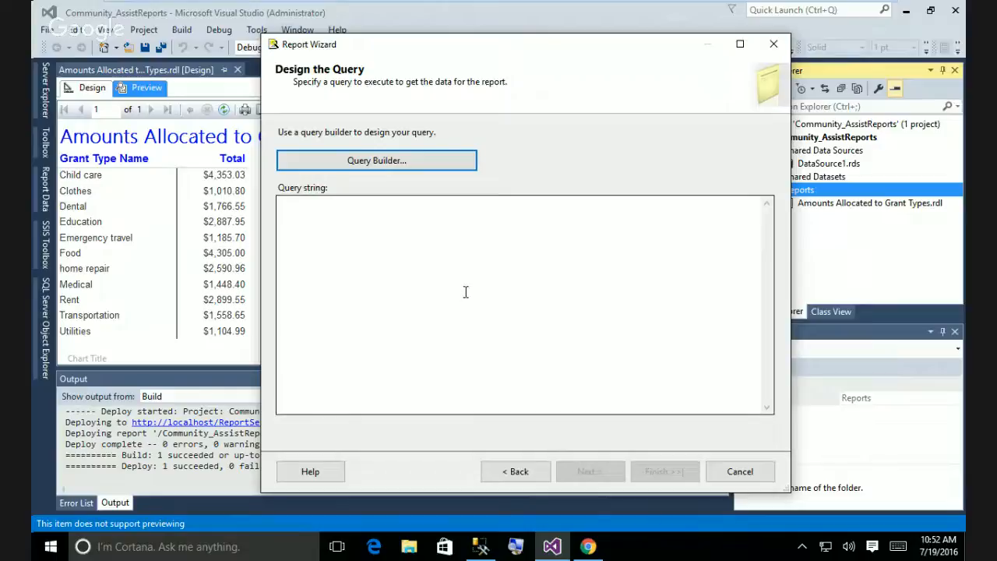
After checking view names in Management Studio, type 'select * from vw_TotalGrants' as the query string.
{"action": "left_click", "coordinate": [480, 547]}
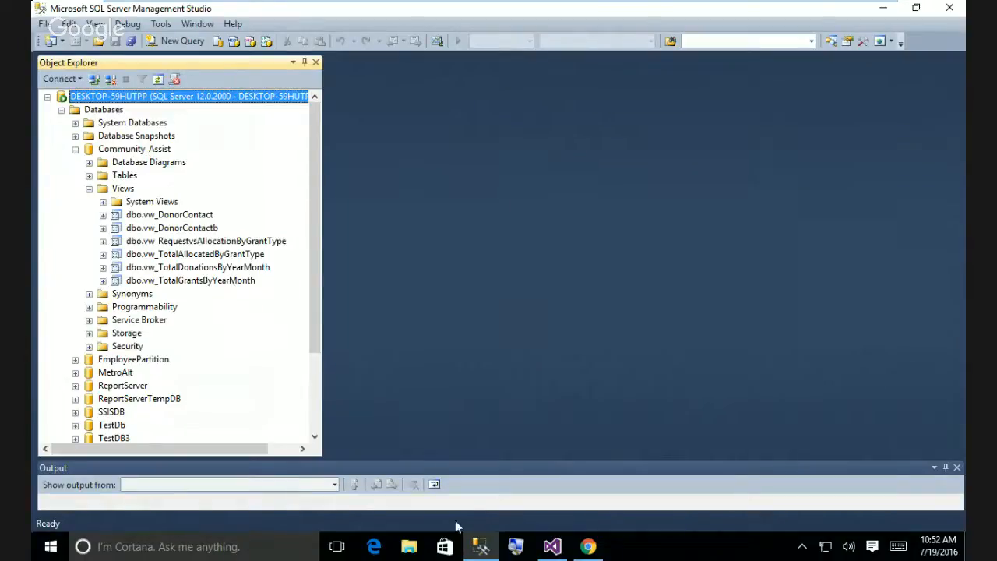
{"action": "mouse_move", "coordinate": [550, 555]}
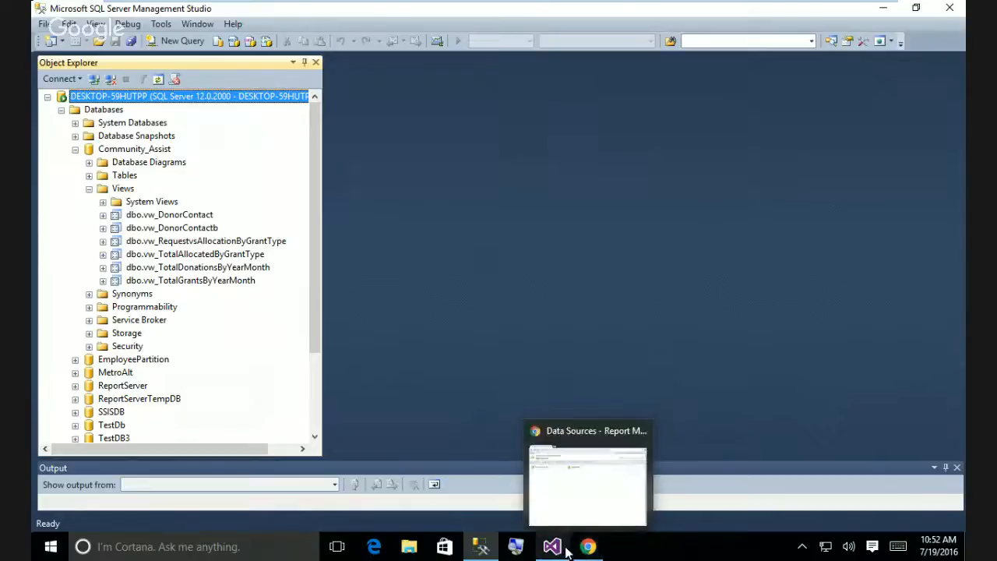
{"action": "left_click", "coordinate": [549, 549]}
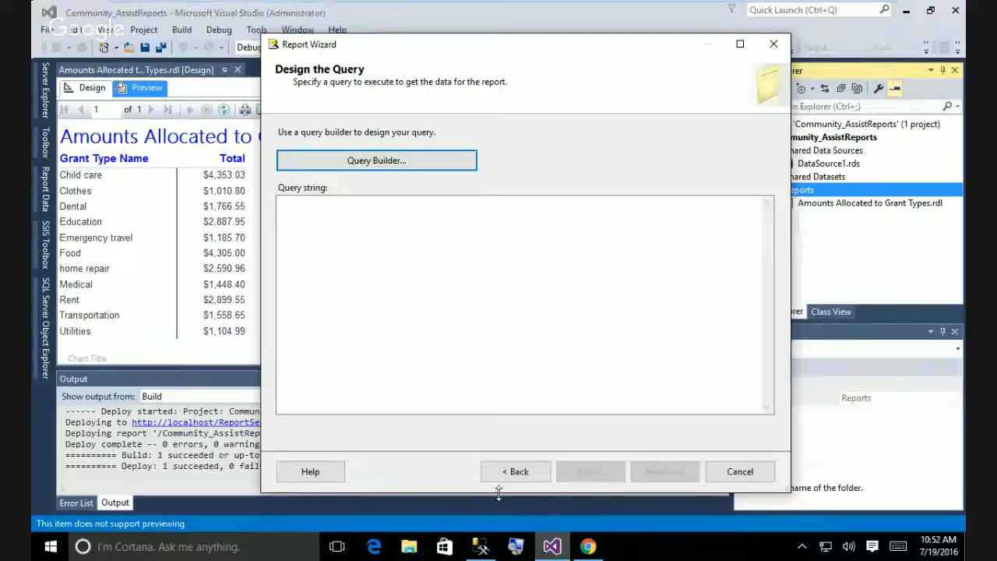
{"action": "type", "text": "s"}
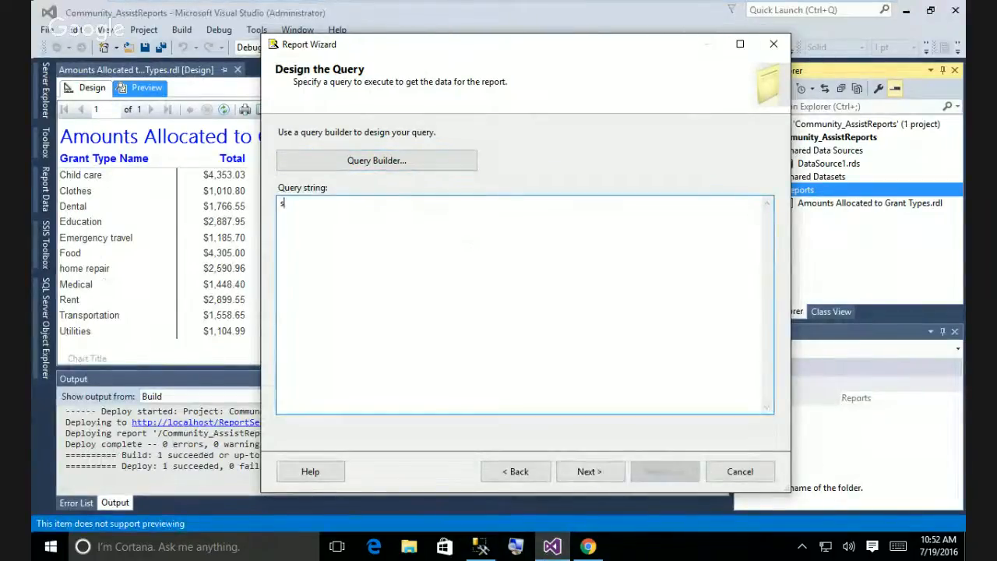
{"action": "type", "text": "elect"}
{"action": "key", "text": "BackSpace"}
{"action": "key", "text": "BackSpace"}
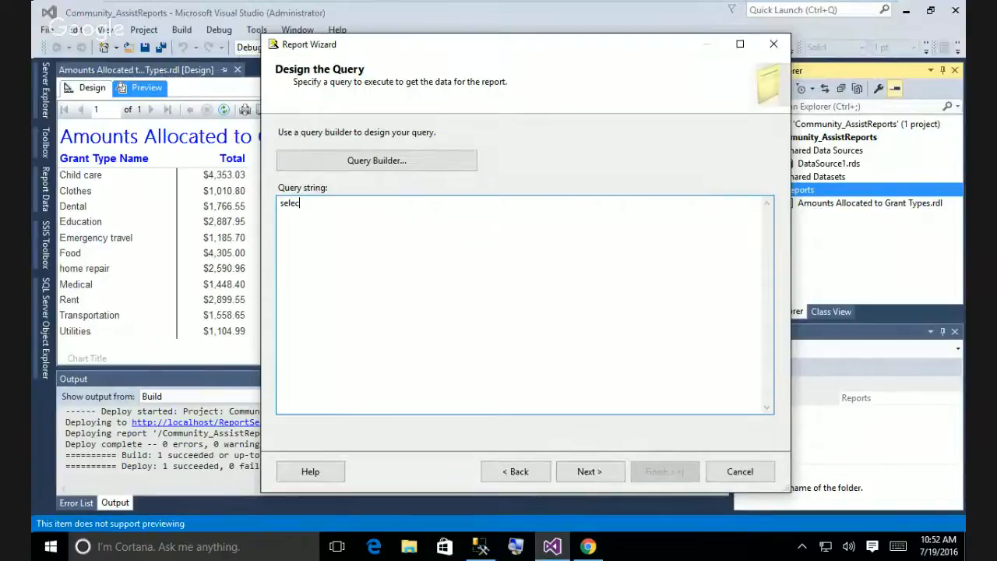
{"action": "type", "text": "t * from vw"}
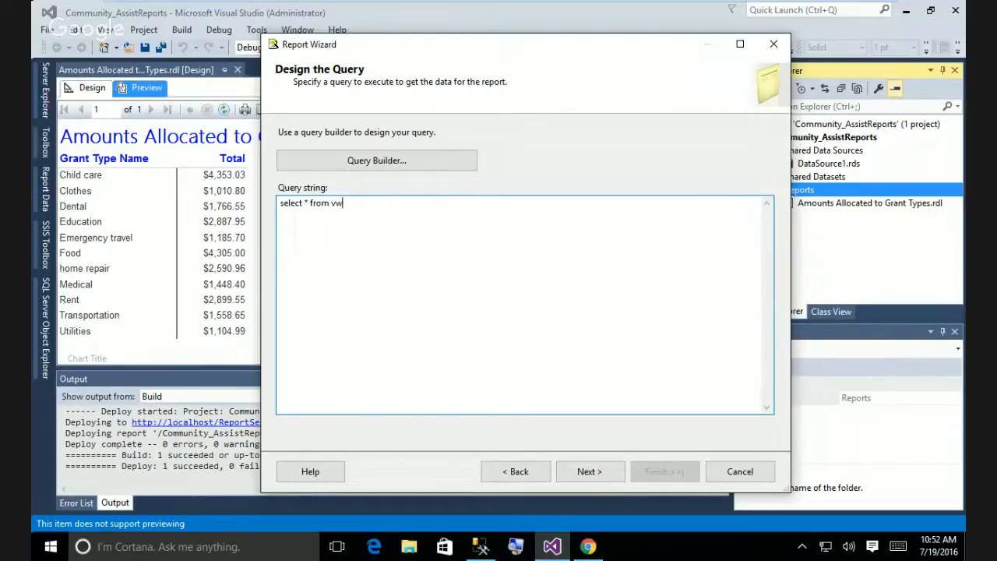
{"action": "type", "text": "_TotalGrants"}
Confirm the exact view name in Management Studio and complete the query with 'ByYearMonth'.
{"action": "left_click", "coordinate": [481, 546]}
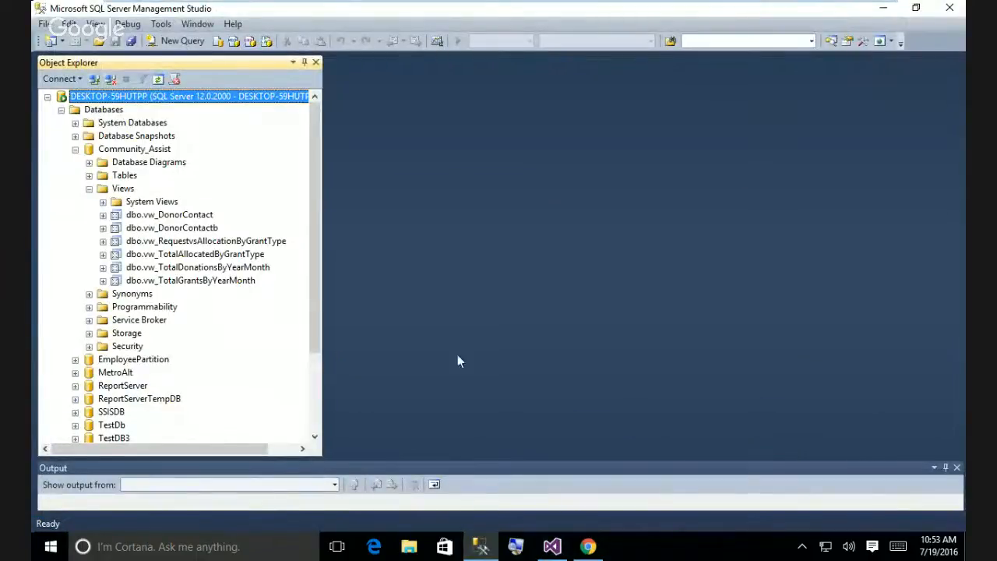
{"action": "left_click", "coordinate": [556, 550]}
{"action": "type", "text": "B"}
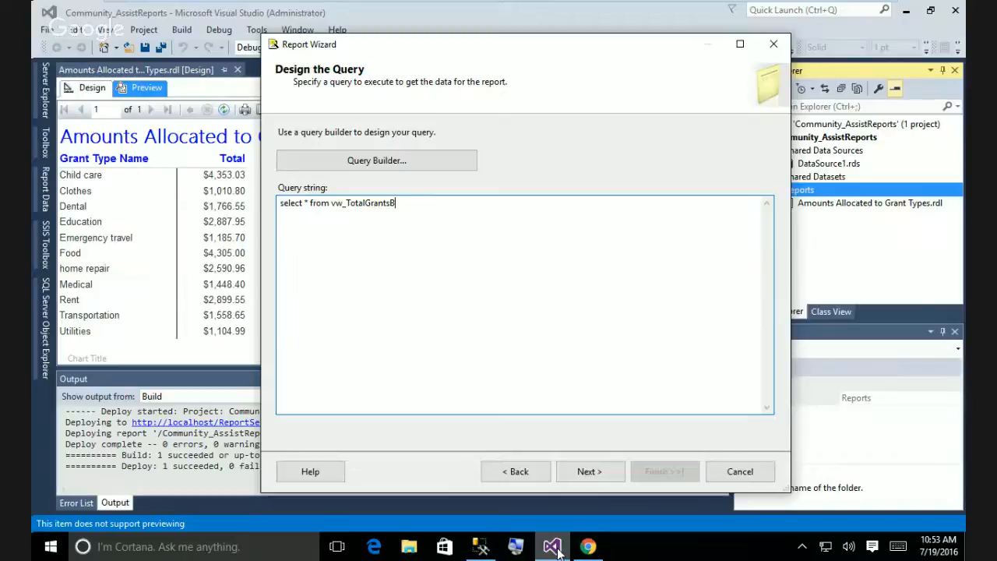
{"action": "type", "text": "yYearMonth"}
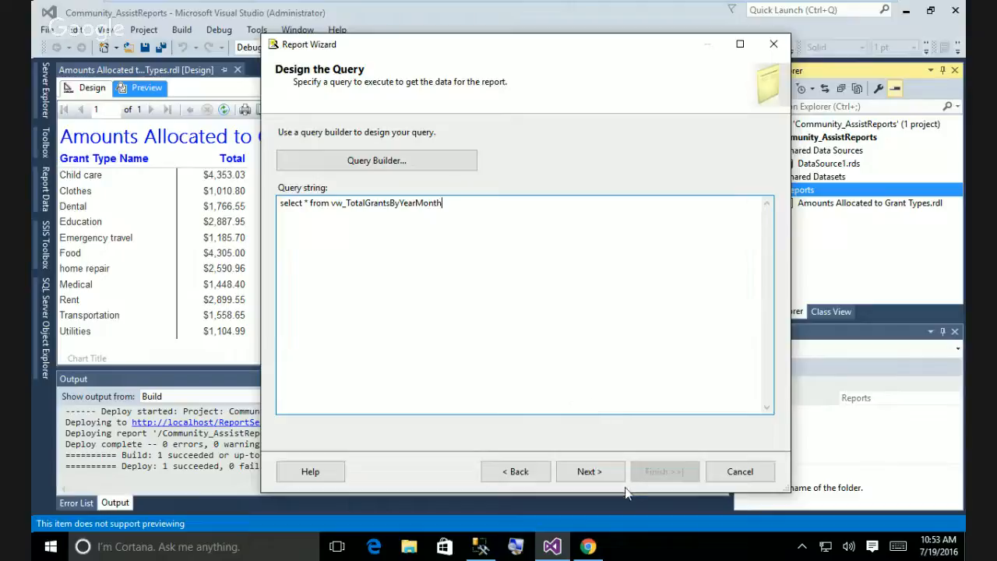
Accept the query, choose the Matrix report type, and continue to Design the Matrix.
{"action": "left_click", "coordinate": [589, 471]}
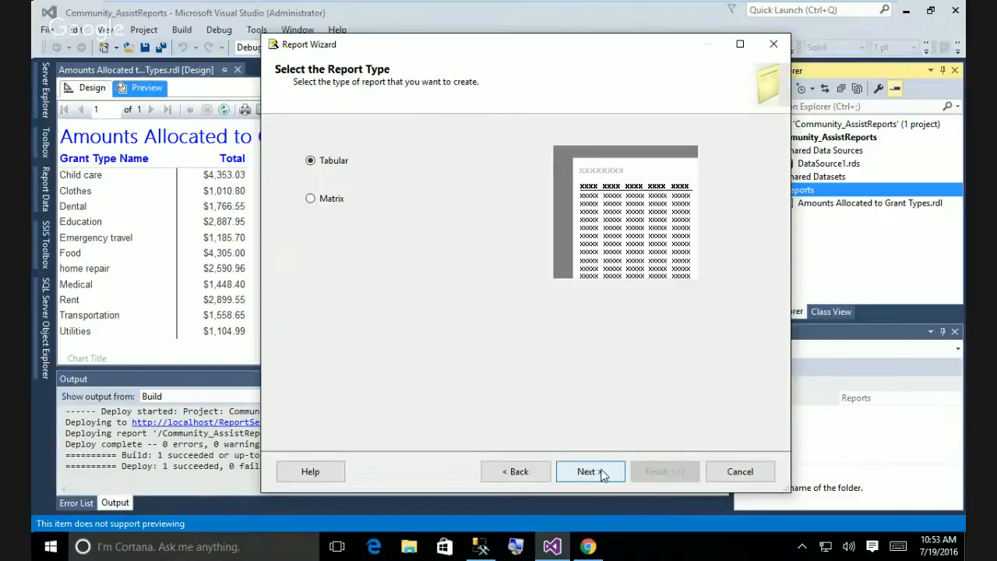
{"action": "left_click", "coordinate": [311, 201]}
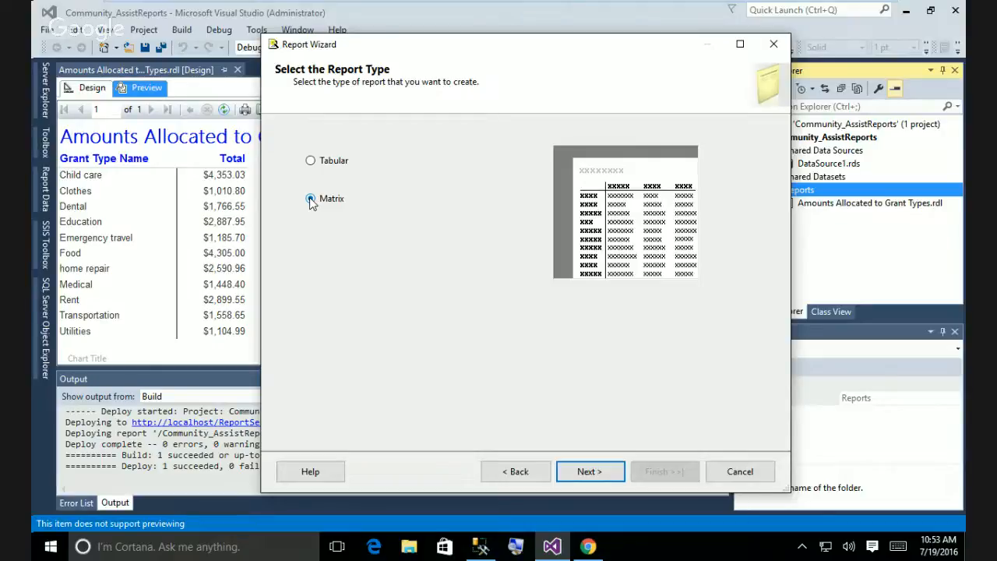
{"action": "left_click", "coordinate": [583, 470]}
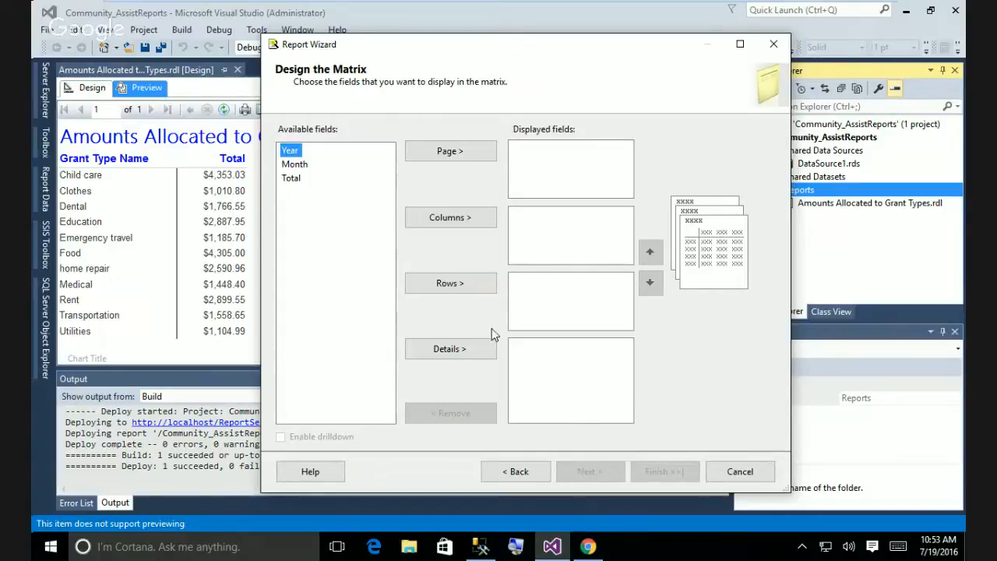
Lay out the matrix with Month in Columns, Year in Rows and Total in Details.
{"action": "left_click", "coordinate": [300, 166]}
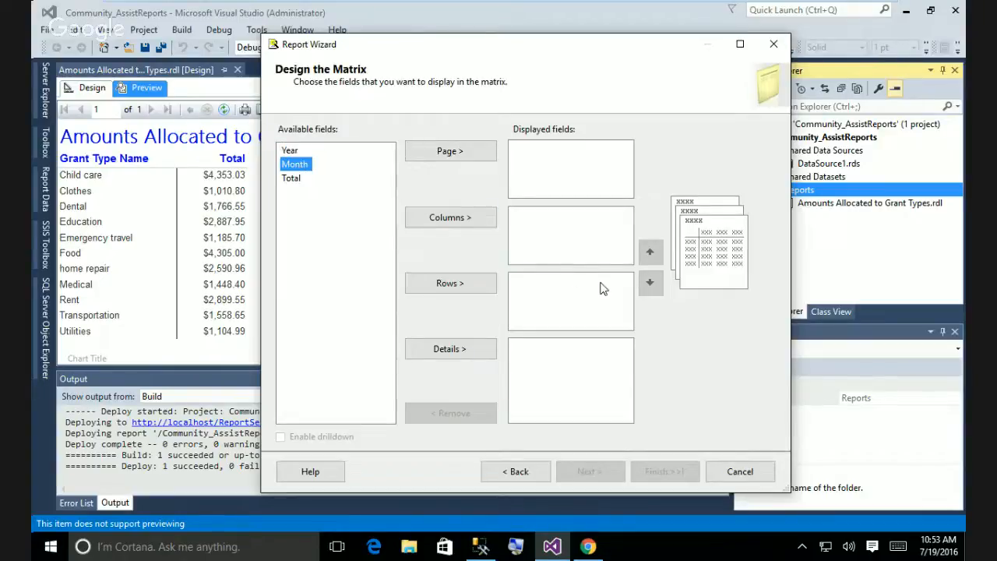
{"action": "left_click", "coordinate": [476, 222]}
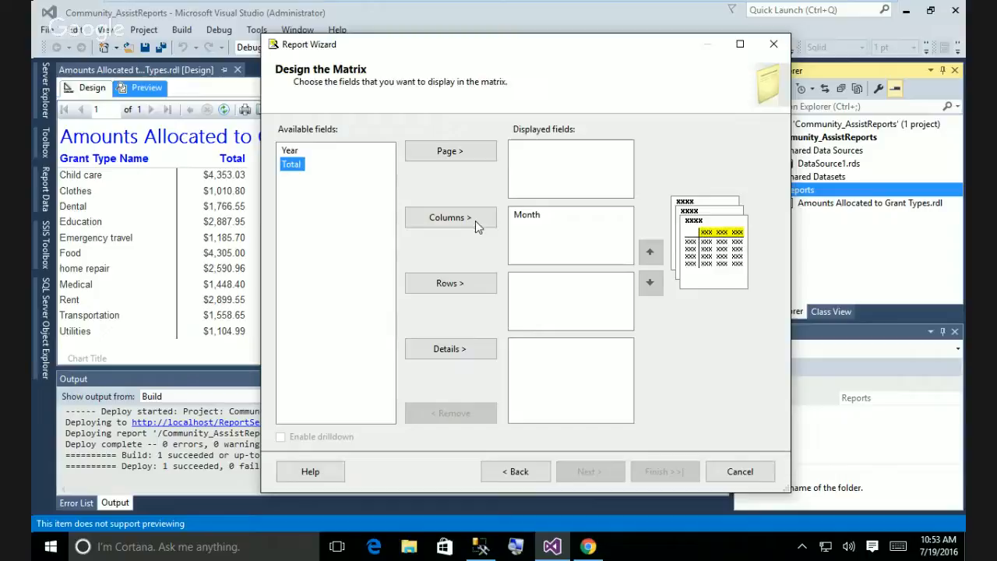
{"action": "left_click", "coordinate": [455, 284]}
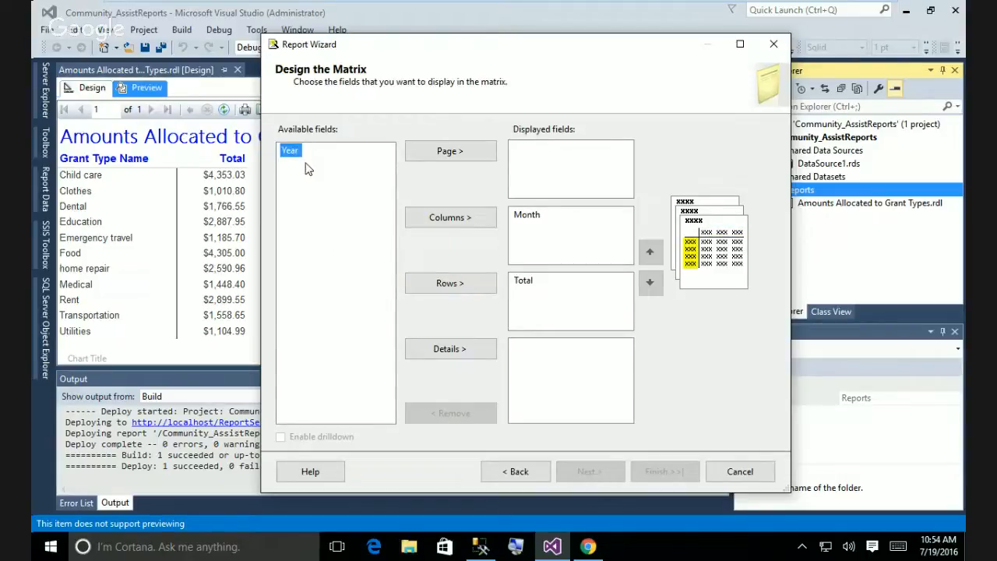
{"action": "left_click", "coordinate": [520, 282]}
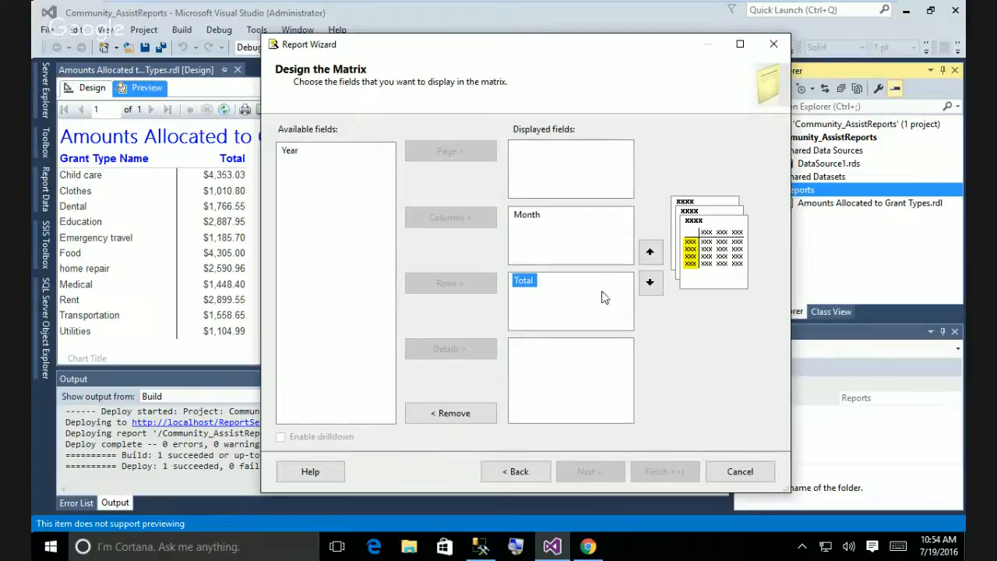
{"action": "left_click_drag", "start_coordinate": [522, 279], "coordinate": [328, 226]}
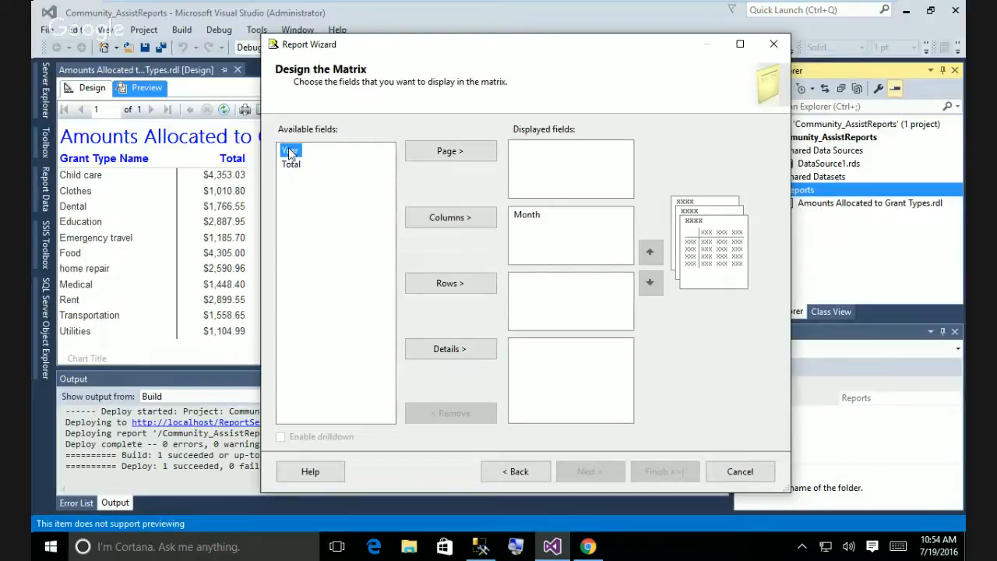
{"action": "left_click", "coordinate": [461, 285]}
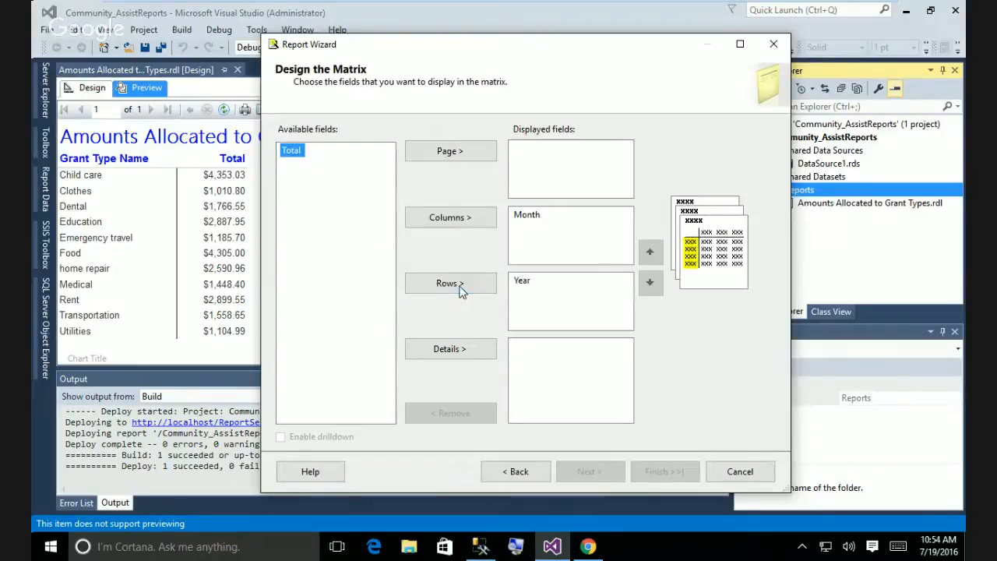
{"action": "left_click", "coordinate": [478, 351]}
{"action": "mouse_move", "coordinate": [575, 547]}
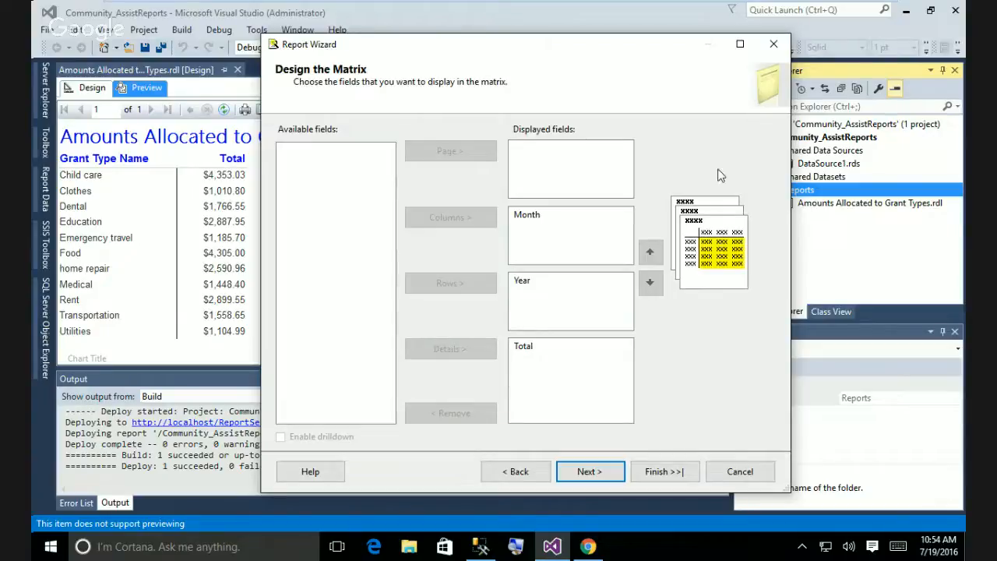
{"action": "left_click", "coordinate": [589, 472]}
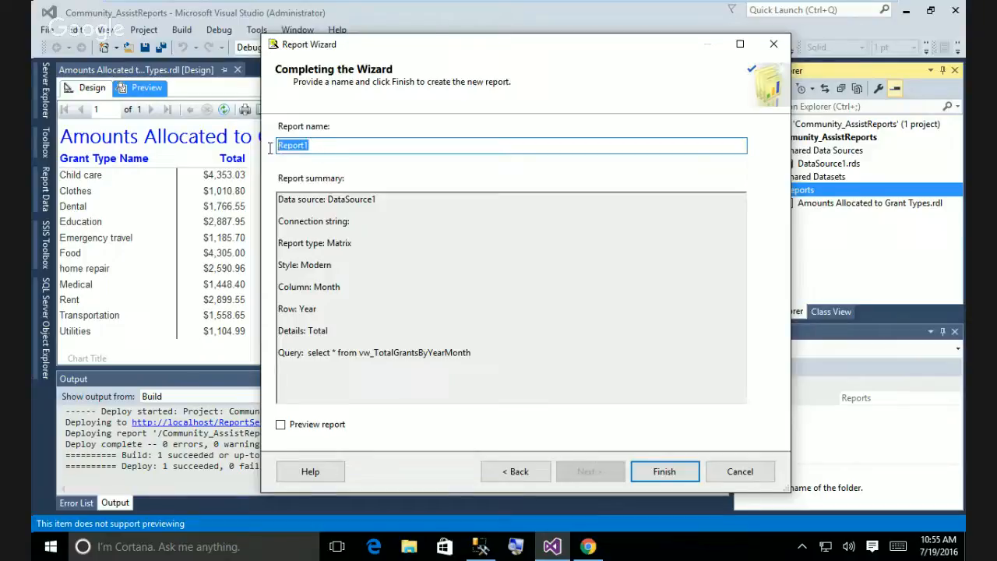
Name the report 'Total Grants by Month Year', enable Preview report, and finish the wizard.
{"action": "type", "text": "Total"}
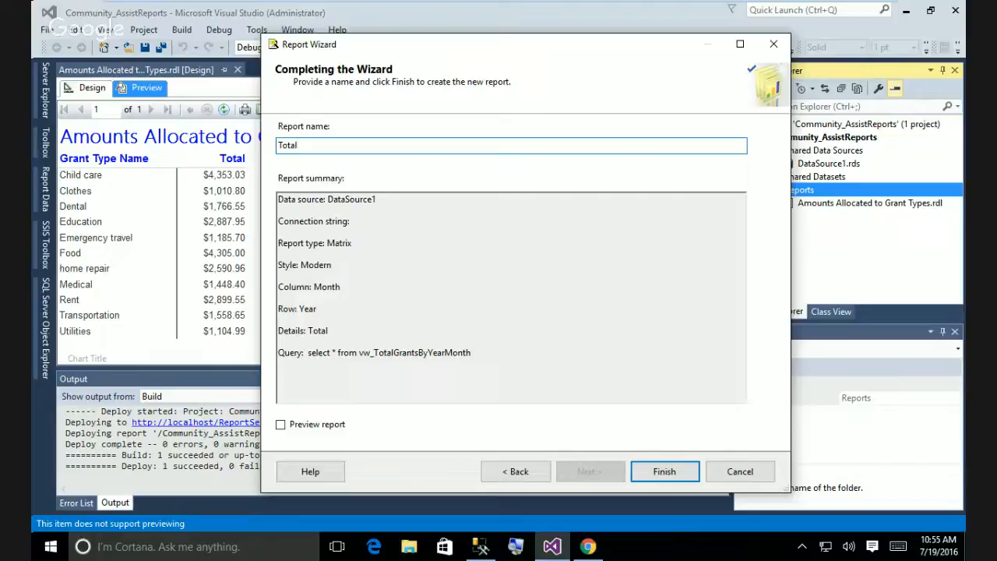
{"action": "type", "text": " Grants by Month Year"}
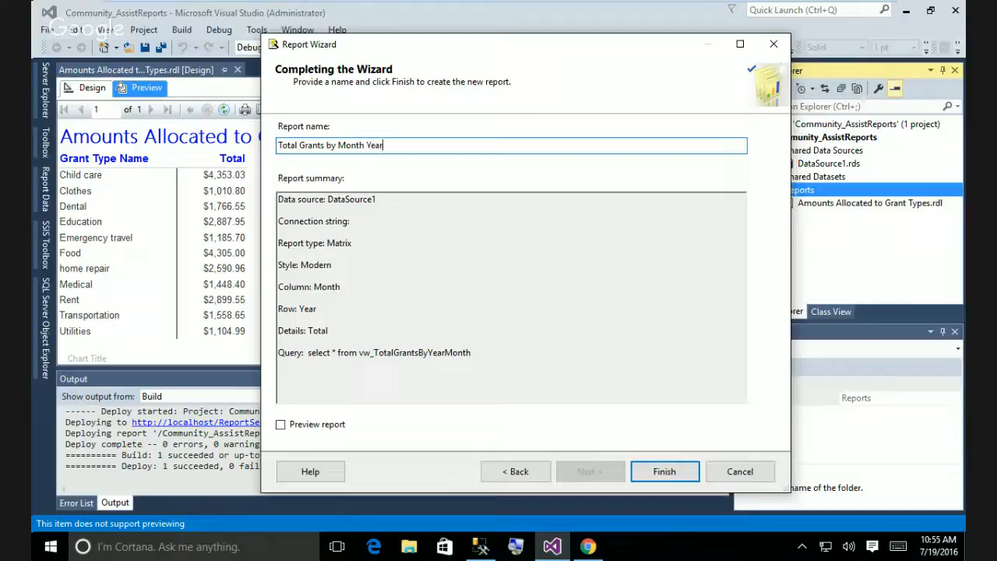
{"action": "left_click", "coordinate": [281, 424]}
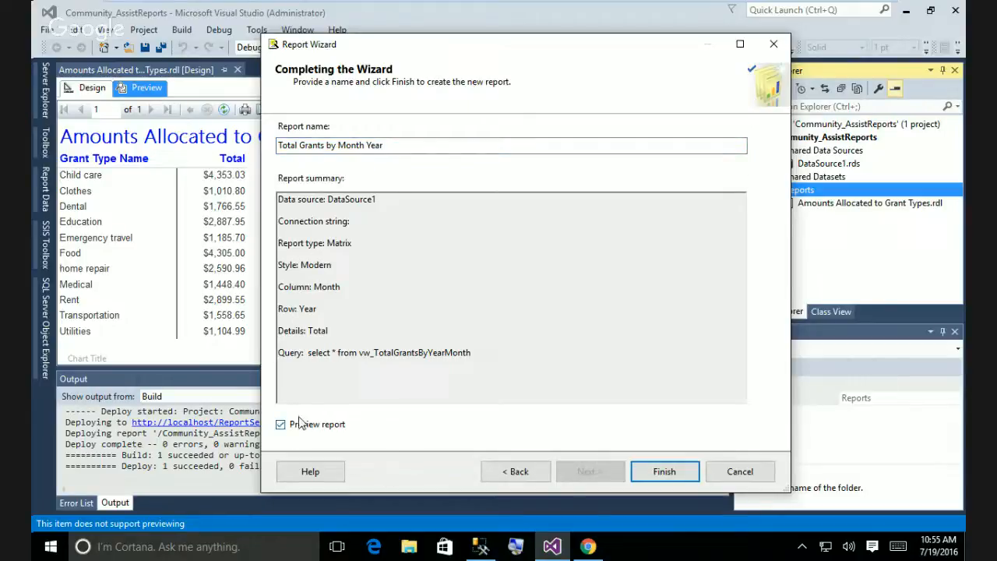
{"action": "left_click", "coordinate": [674, 478]}
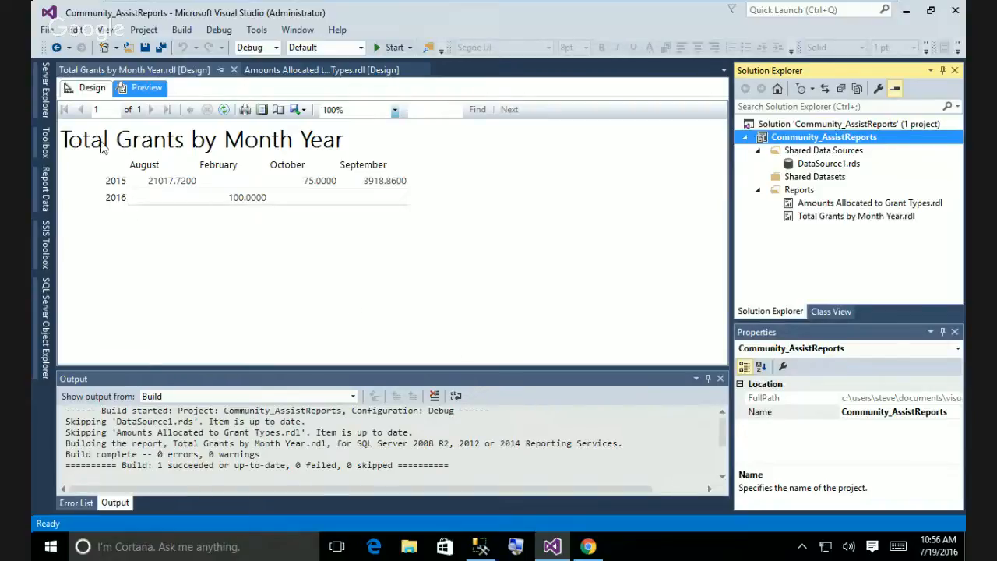
Right-align the [Month] header textbox in the matrix Design view.
{"action": "left_click", "coordinate": [86, 91]}
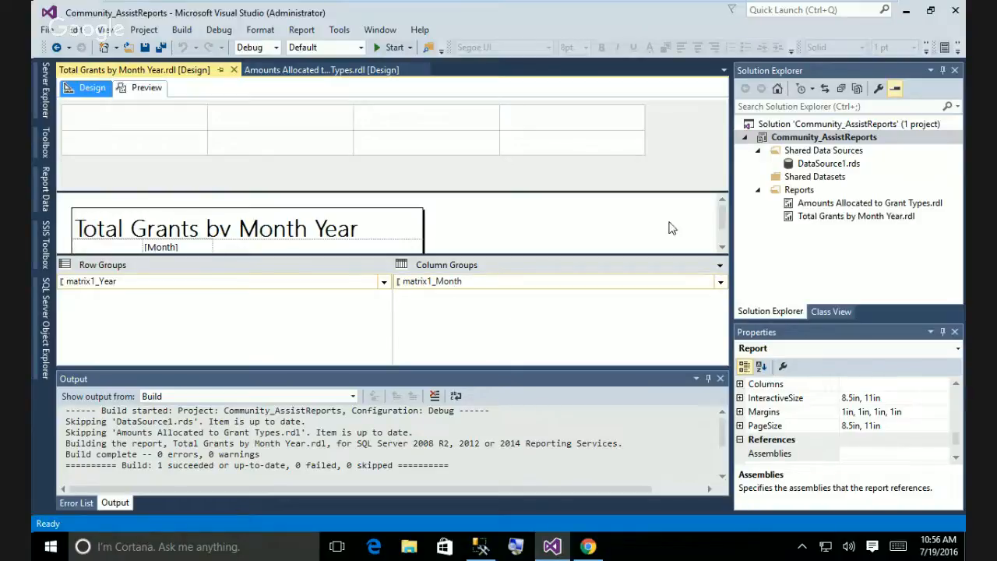
{"action": "left_click_drag", "start_coordinate": [718, 226], "coordinate": [719, 244]}
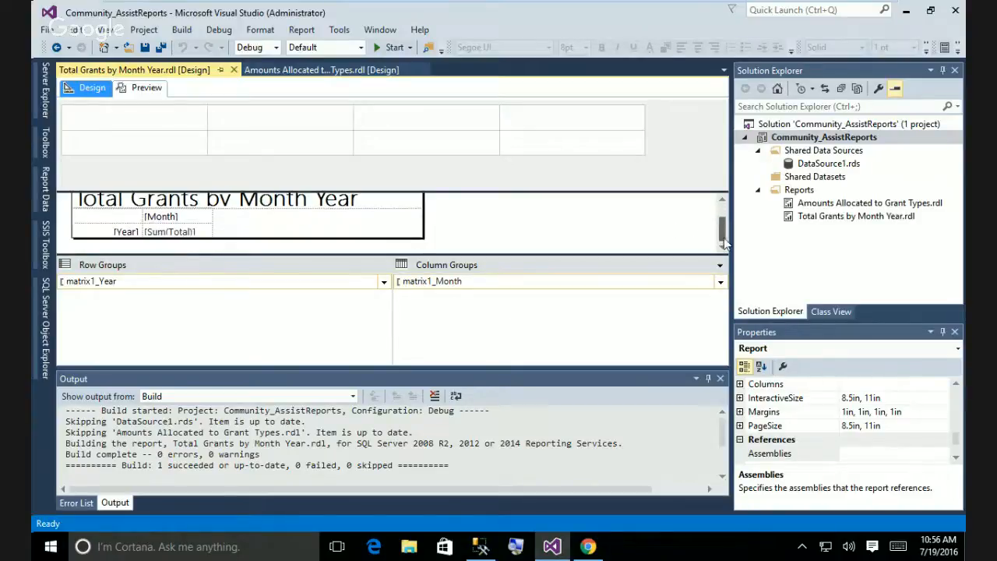
{"action": "double_click", "coordinate": [159, 222]}
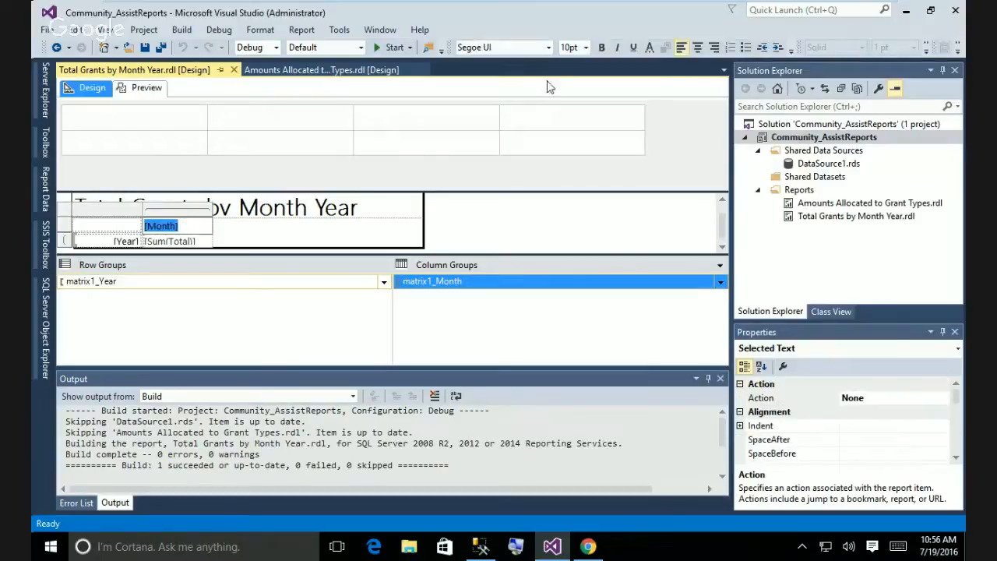
{"action": "left_click", "coordinate": [714, 48]}
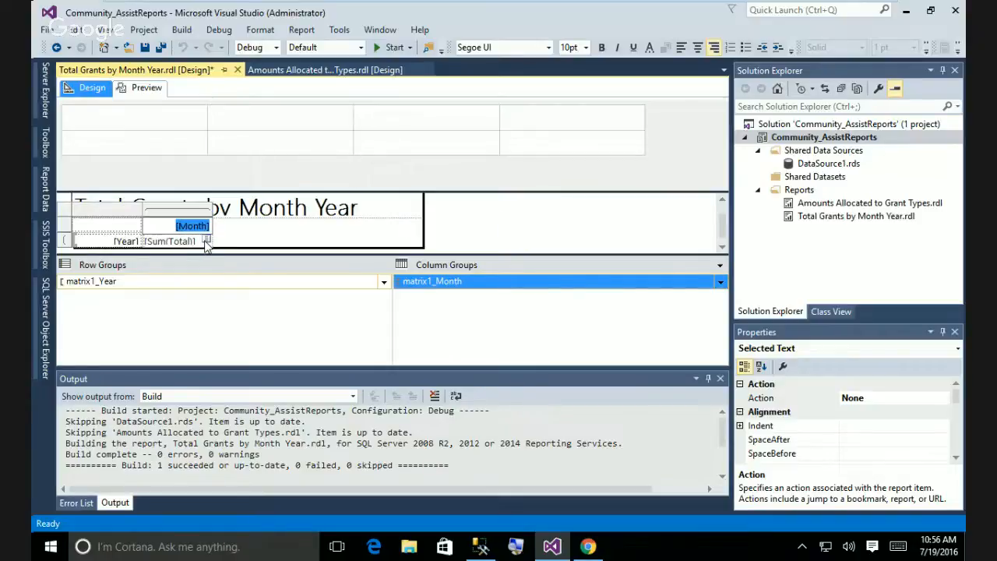
Select the whole [Sum(Total)] cell in the matrix.
{"action": "double_click", "coordinate": [181, 242]}
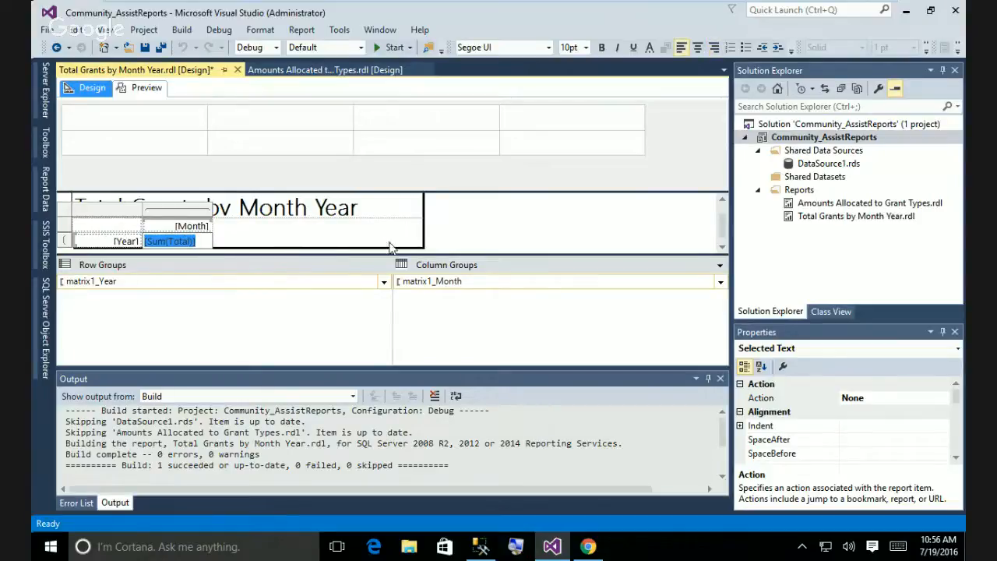
{"action": "left_click", "coordinate": [536, 230]}
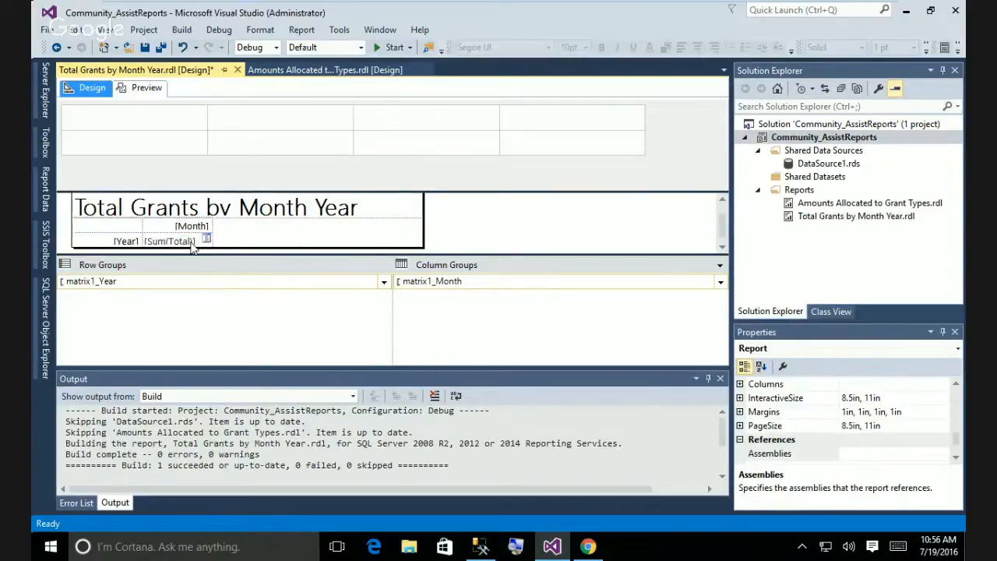
{"action": "left_click", "coordinate": [180, 243]}
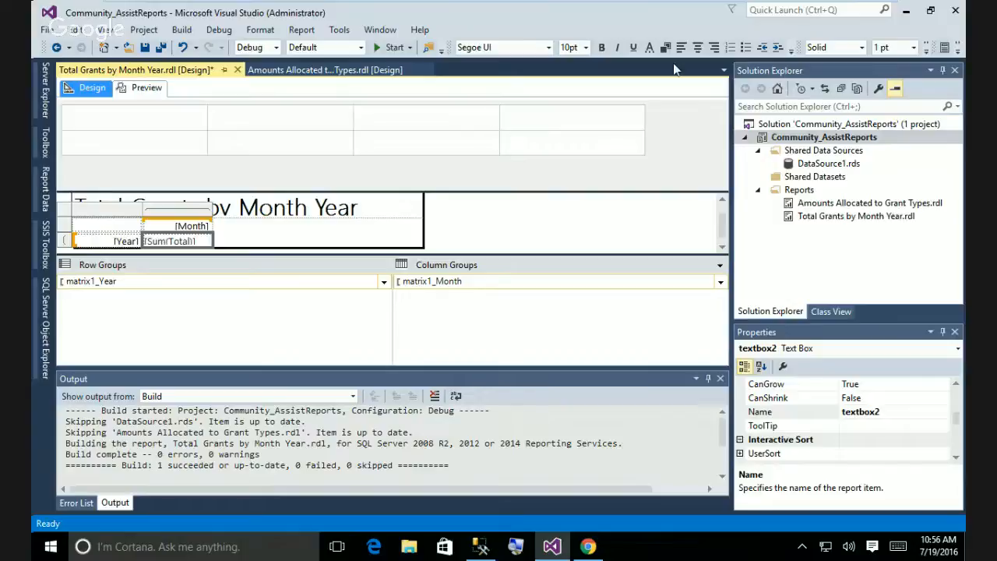
Format the [Sum(Total)] cell as Currency with a 1000 separator.
{"action": "right_click", "coordinate": [196, 243]}
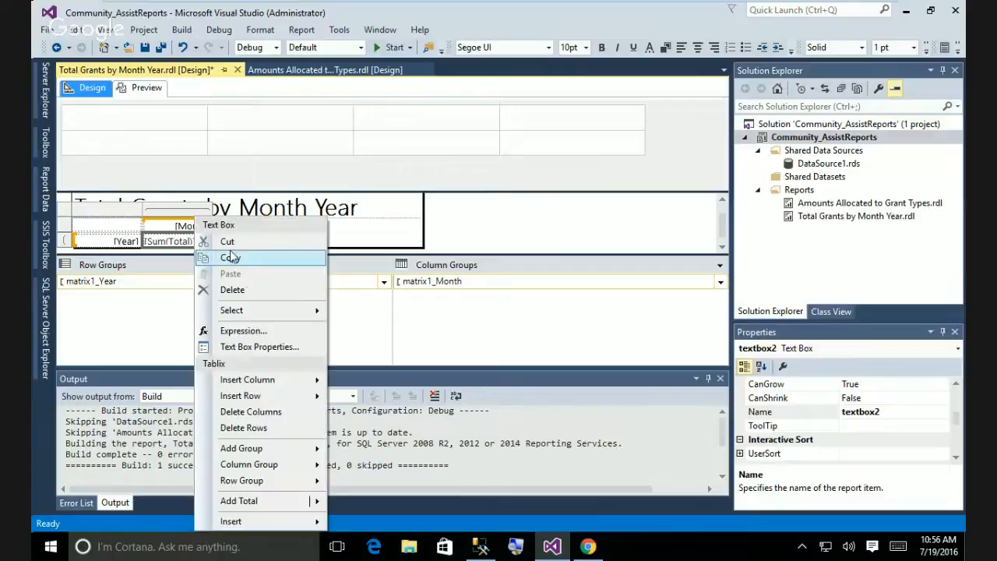
{"action": "mouse_move", "coordinate": [268, 316]}
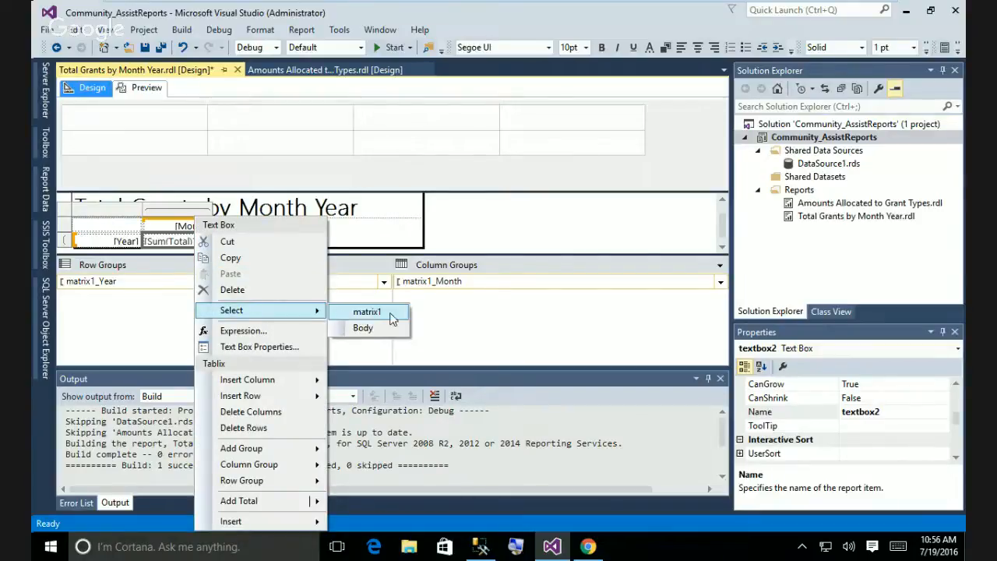
{"action": "left_click", "coordinate": [282, 347]}
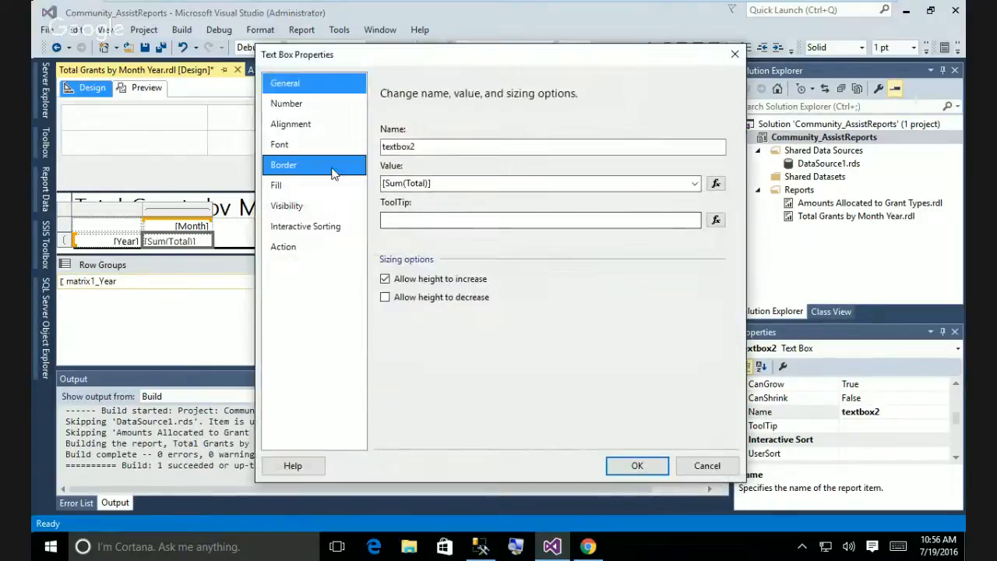
{"action": "left_click", "coordinate": [289, 103]}
{"action": "left_click", "coordinate": [404, 165]}
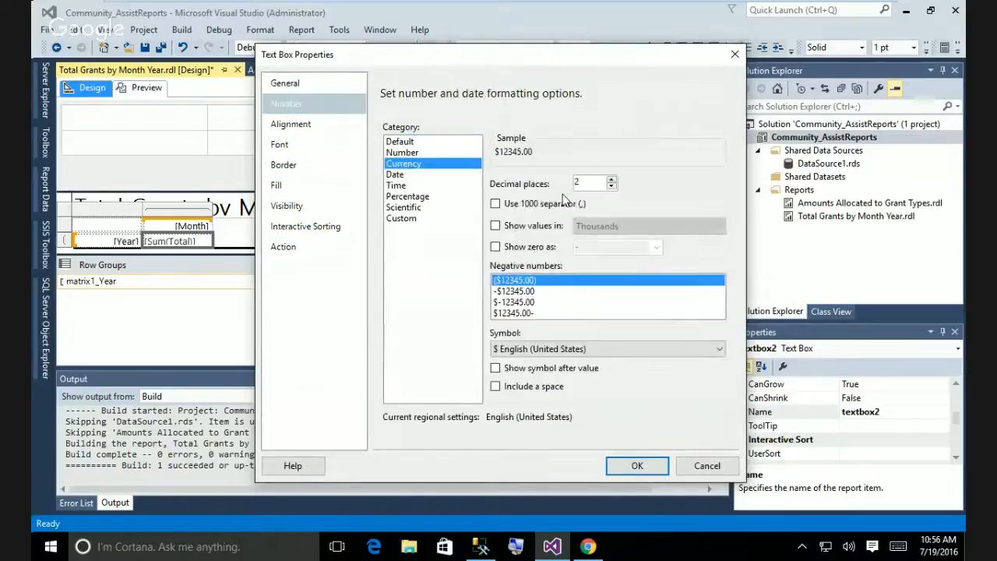
{"action": "left_click", "coordinate": [495, 205]}
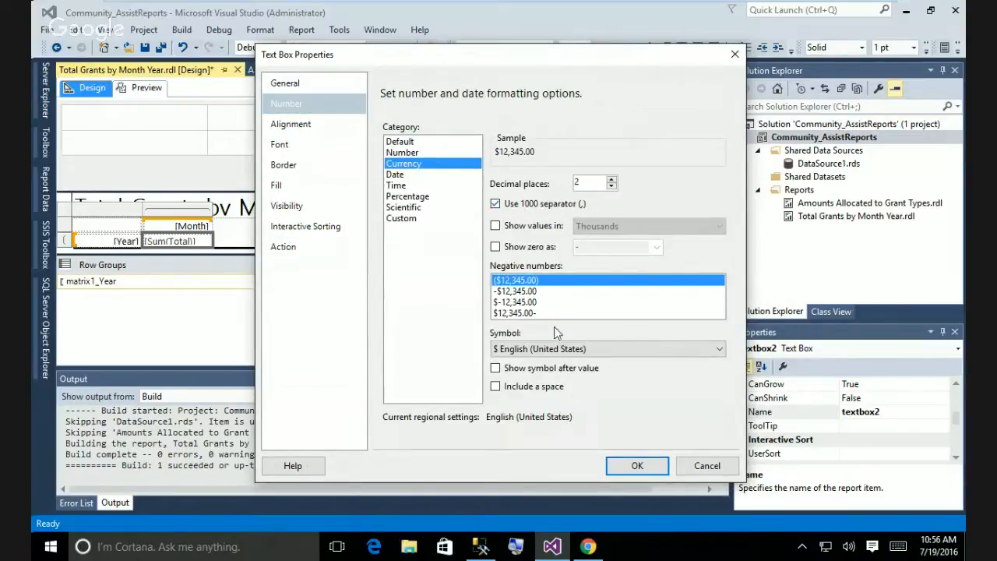
{"action": "left_click", "coordinate": [639, 465]}
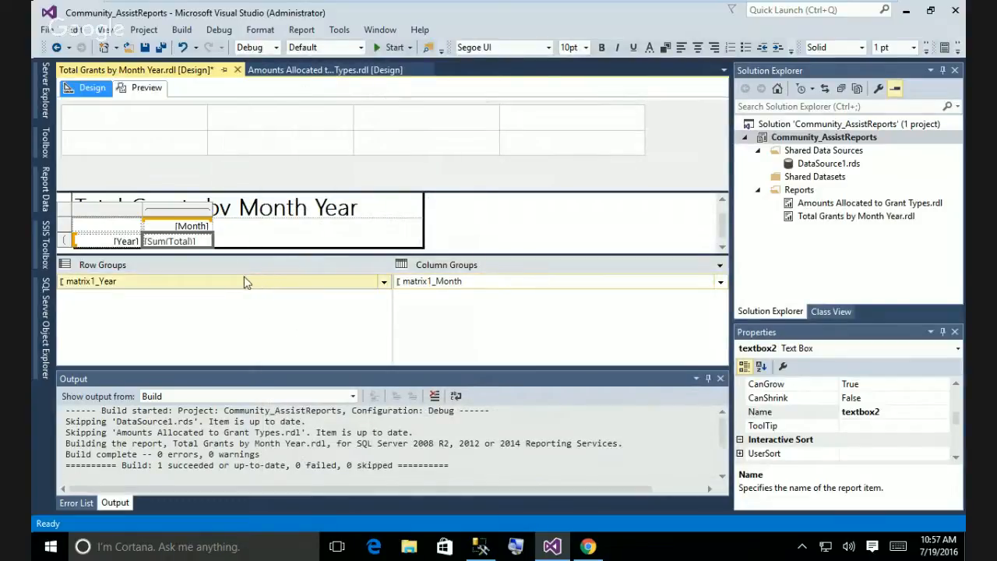
Preview the currency totals, then return to Design and show Report Data.
{"action": "left_click", "coordinate": [145, 92]}
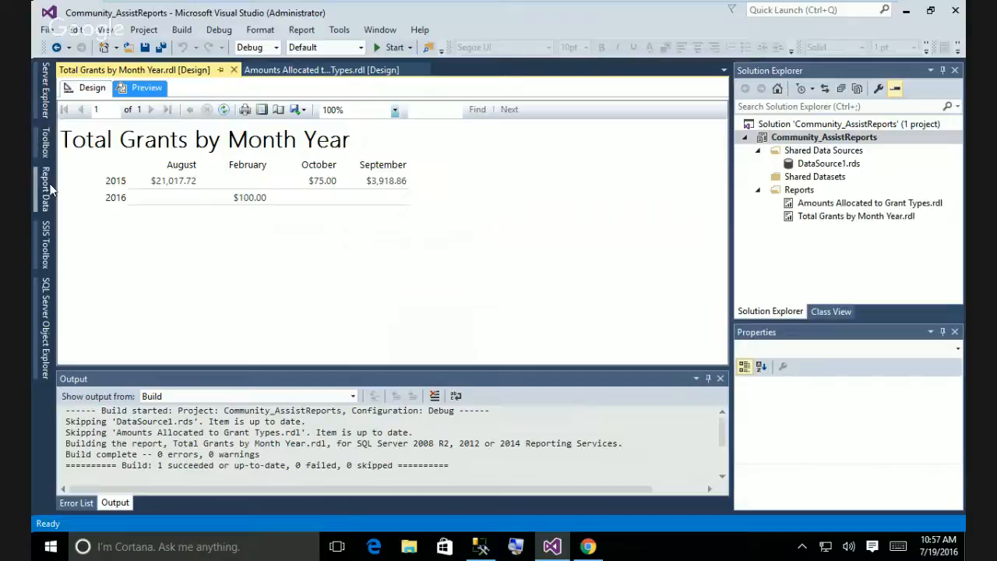
{"action": "left_click", "coordinate": [88, 89]}
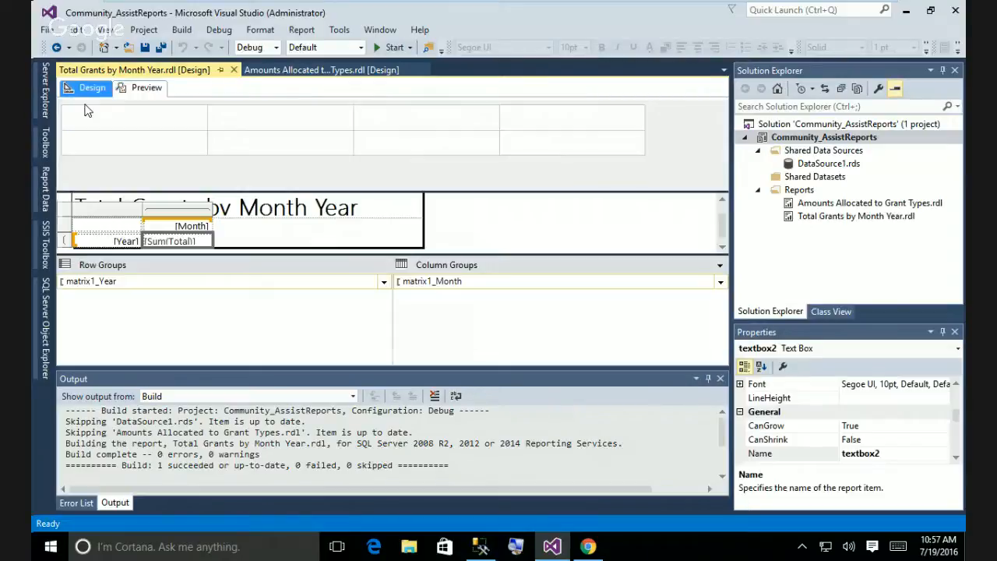
{"action": "left_click", "coordinate": [45, 191]}
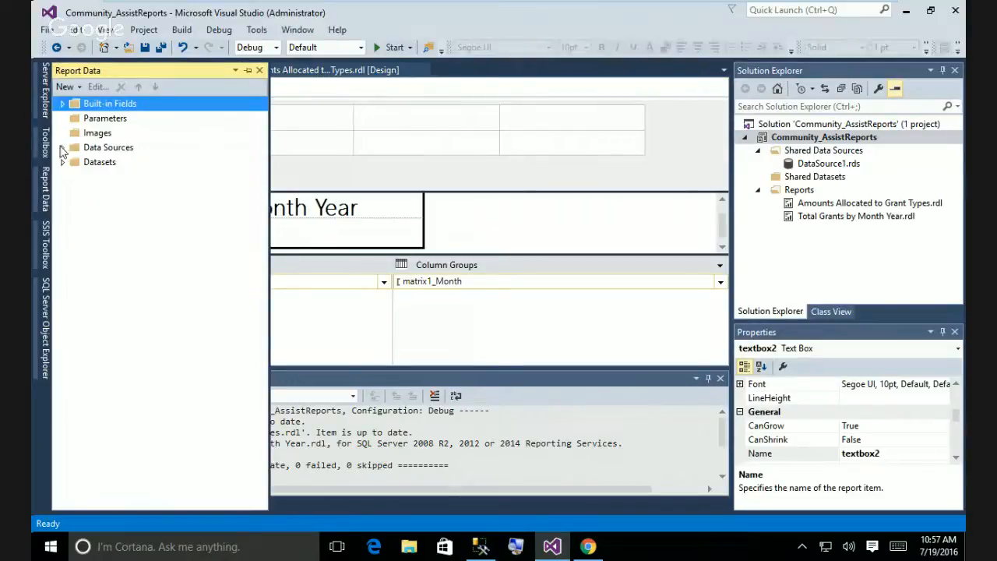
Append 'order by Month' to DataSet1's query in Dataset Properties.
{"action": "left_click", "coordinate": [63, 162]}
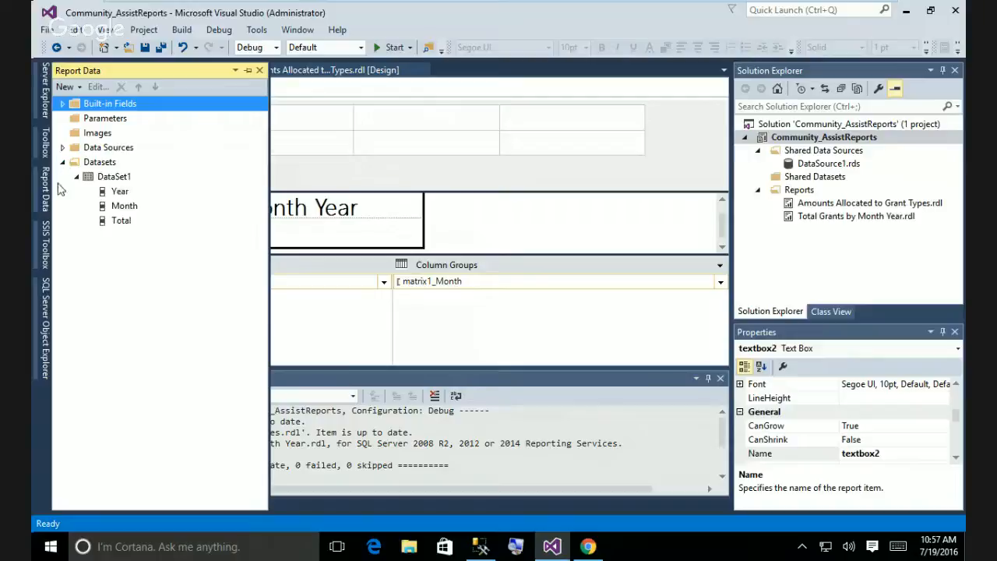
{"action": "right_click", "coordinate": [118, 179]}
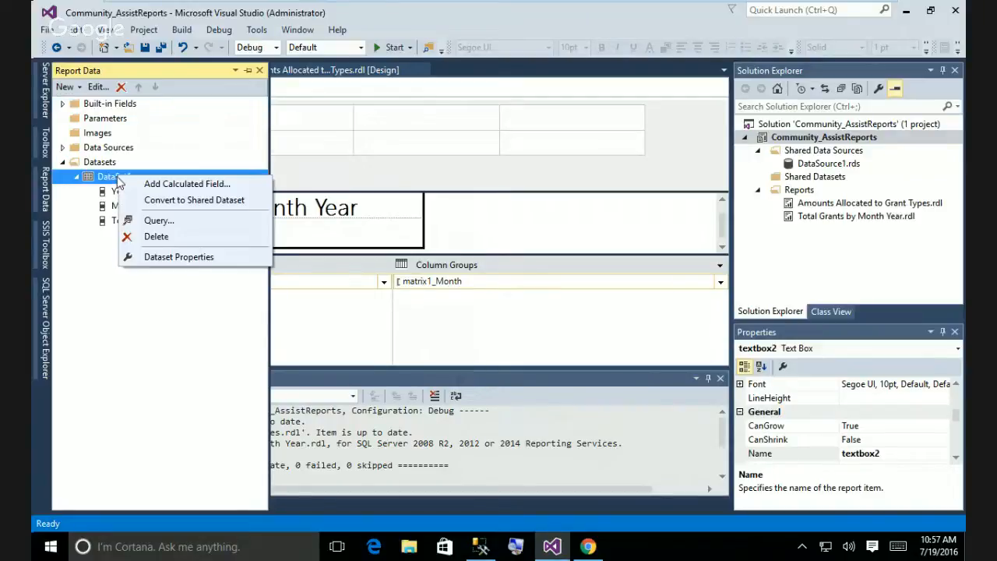
{"action": "left_click", "coordinate": [182, 257]}
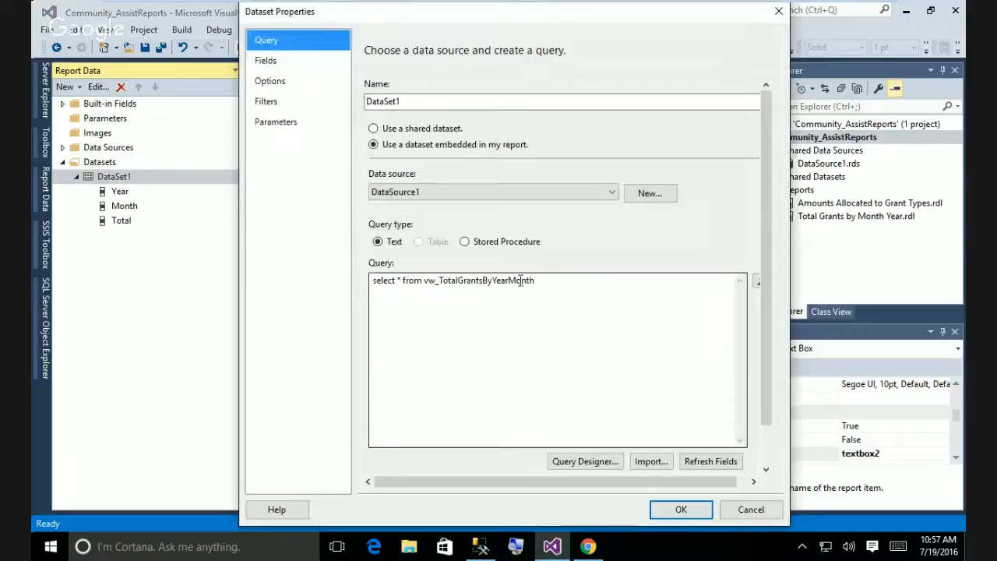
{"action": "left_click", "coordinate": [550, 283]}
{"action": "type", "text": "or"}
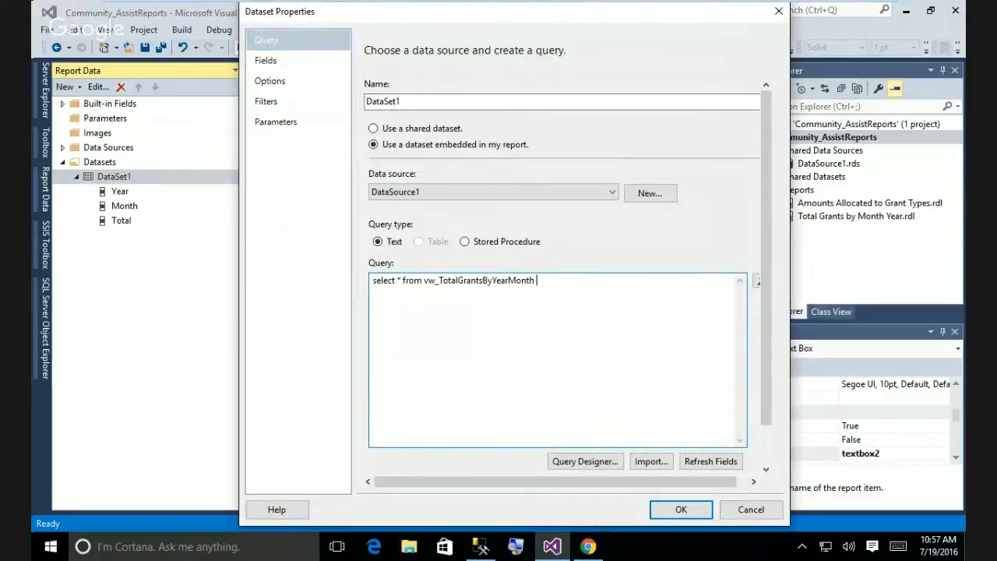
{"action": "type", "text": "der by "}
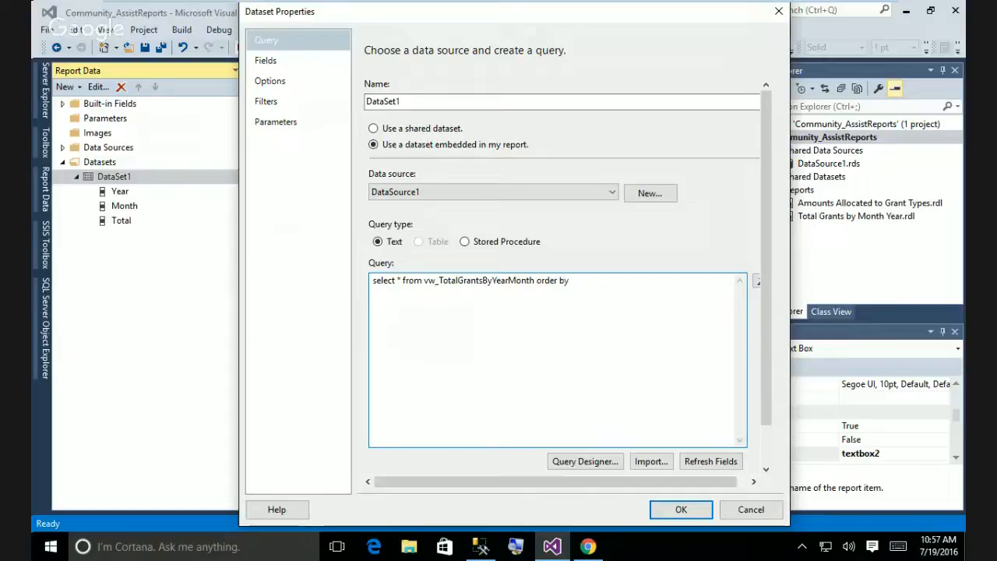
{"action": "type", "text": "Month"}
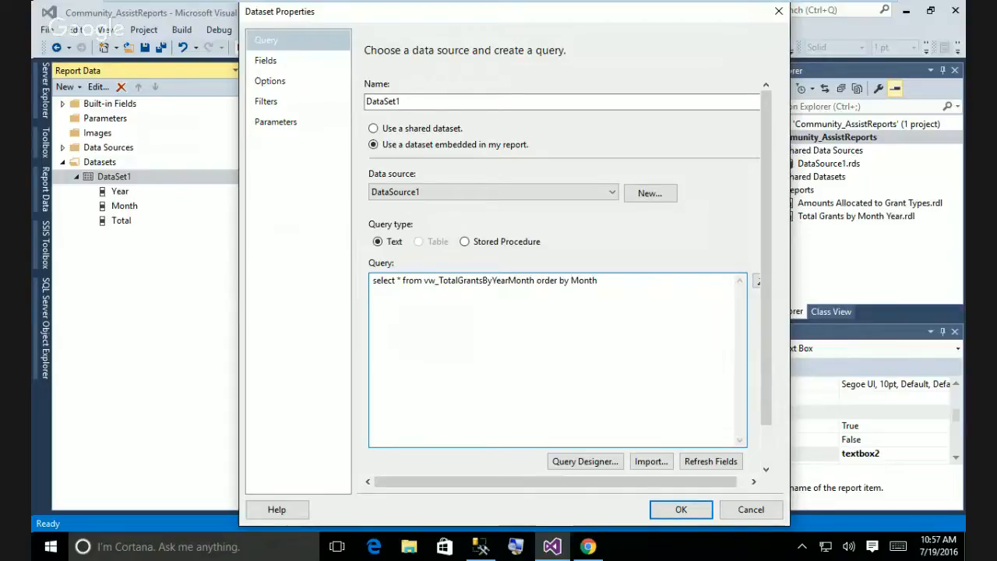
{"action": "left_click", "coordinate": [681, 510]}
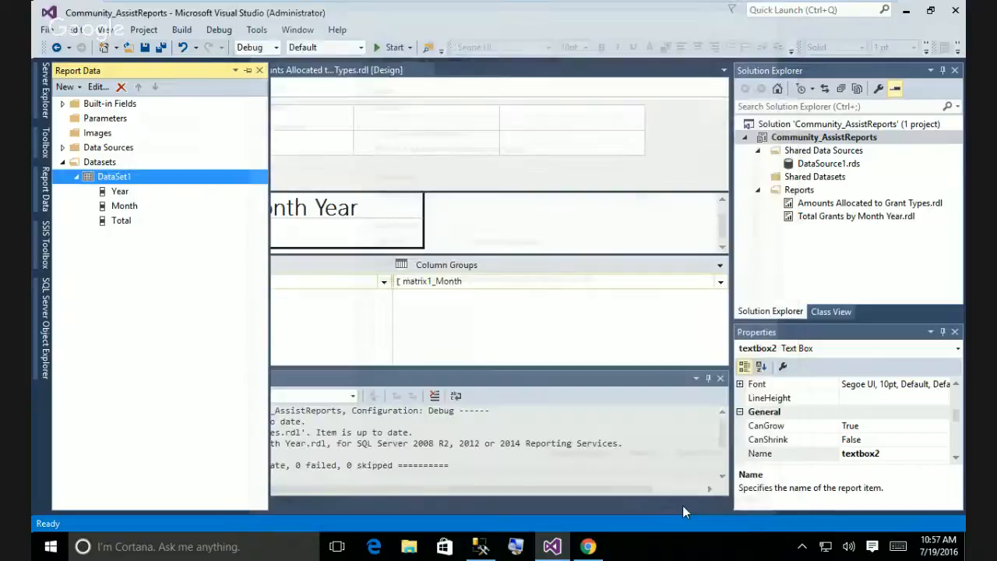
Recheck DataSet1's query, then preview the report with the new sort order.
{"action": "right_click", "coordinate": [115, 181]}
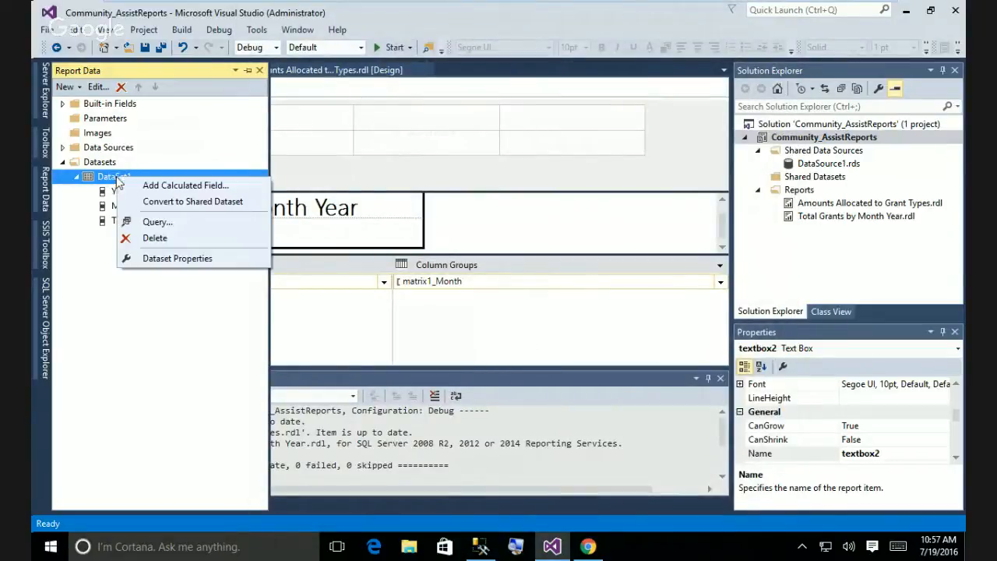
{"action": "left_click", "coordinate": [181, 262]}
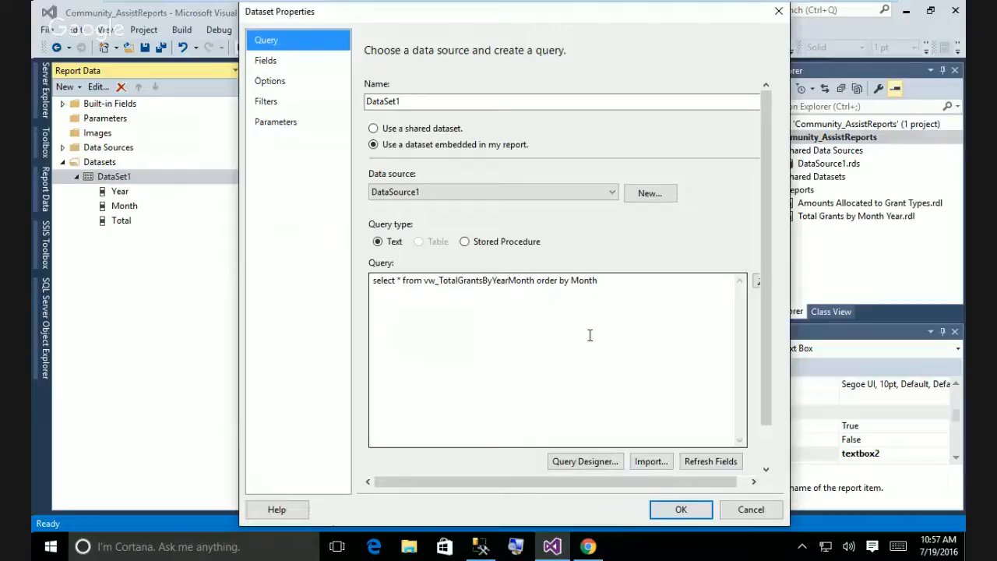
{"action": "left_click", "coordinate": [681, 510]}
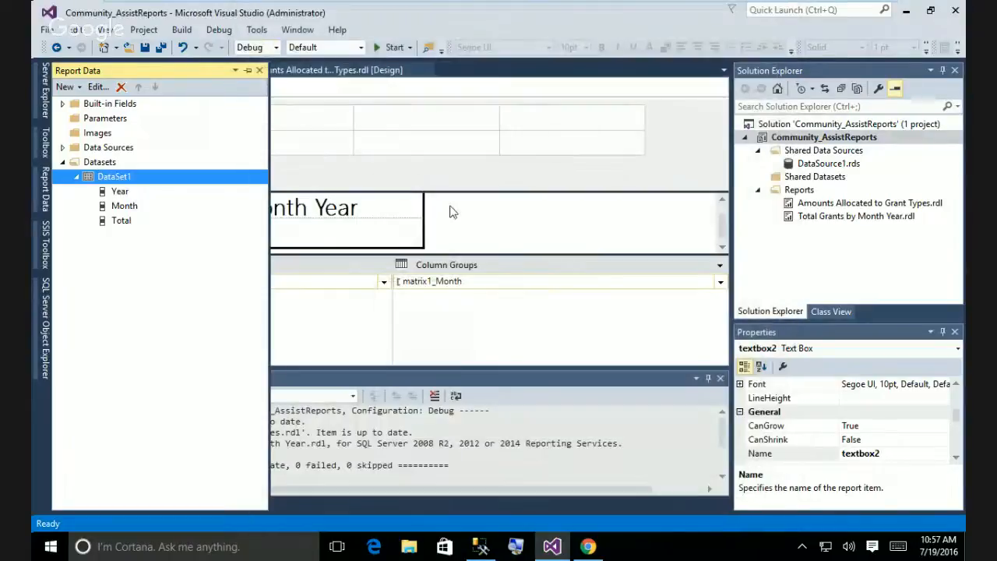
{"action": "left_click", "coordinate": [536, 233]}
{"action": "left_click", "coordinate": [147, 87]}
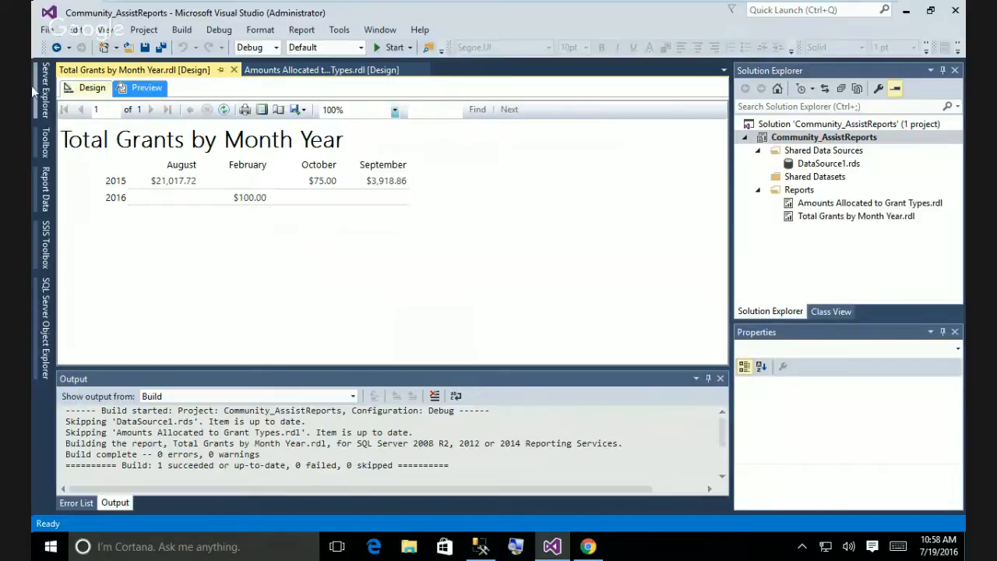
After reviewing the 2015 and 2016 monthly totals, switch back to Design view.
{"action": "left_click", "coordinate": [92, 88]}
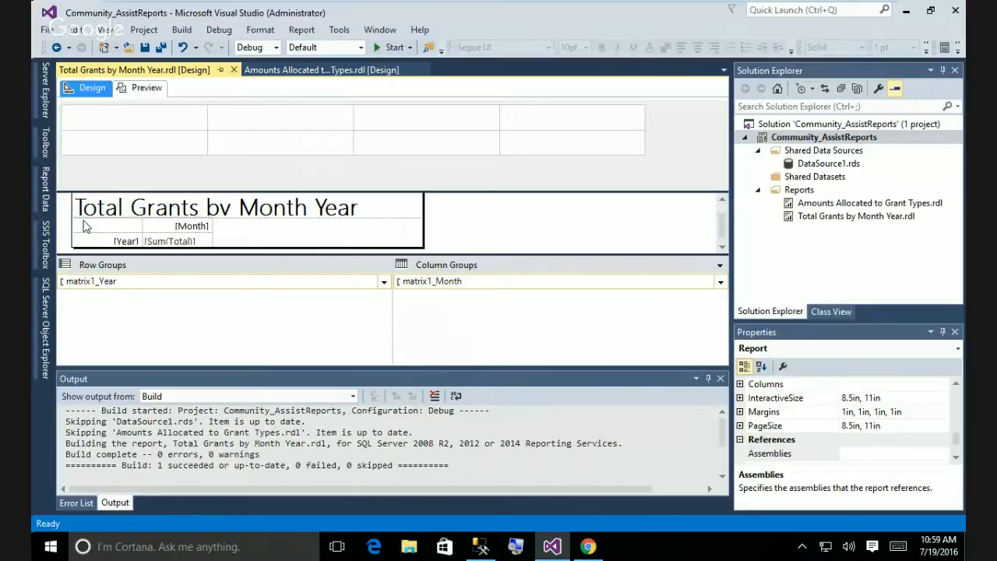
{"action": "left_click", "coordinate": [384, 282]}
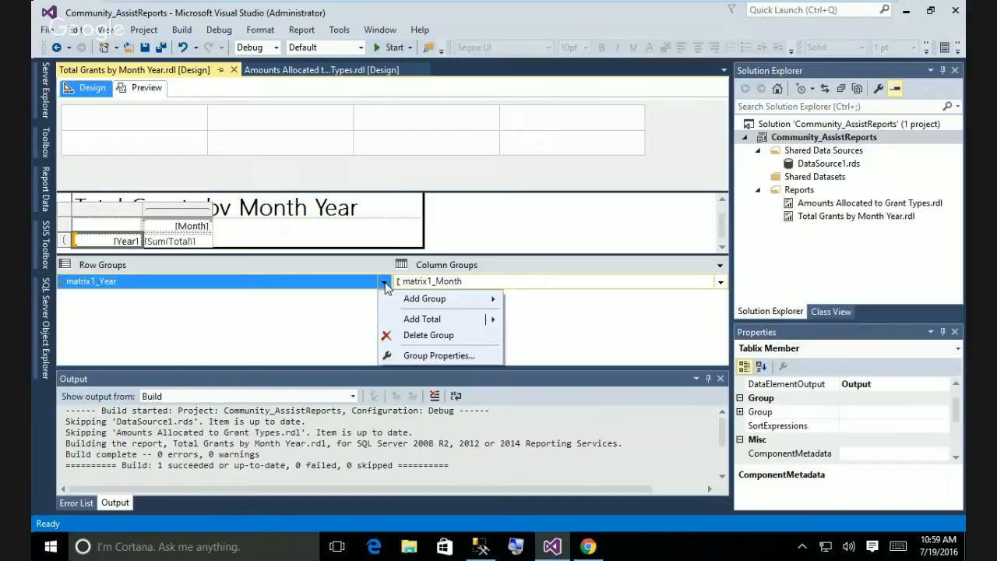
{"action": "left_click", "coordinate": [340, 303]}
{"action": "left_click", "coordinate": [237, 287]}
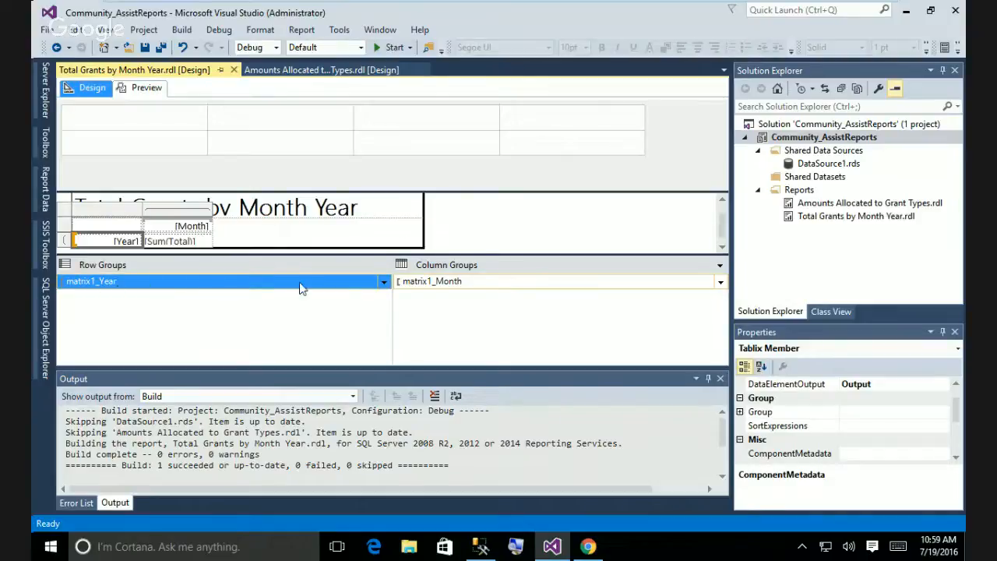
{"action": "left_click", "coordinate": [538, 282]}
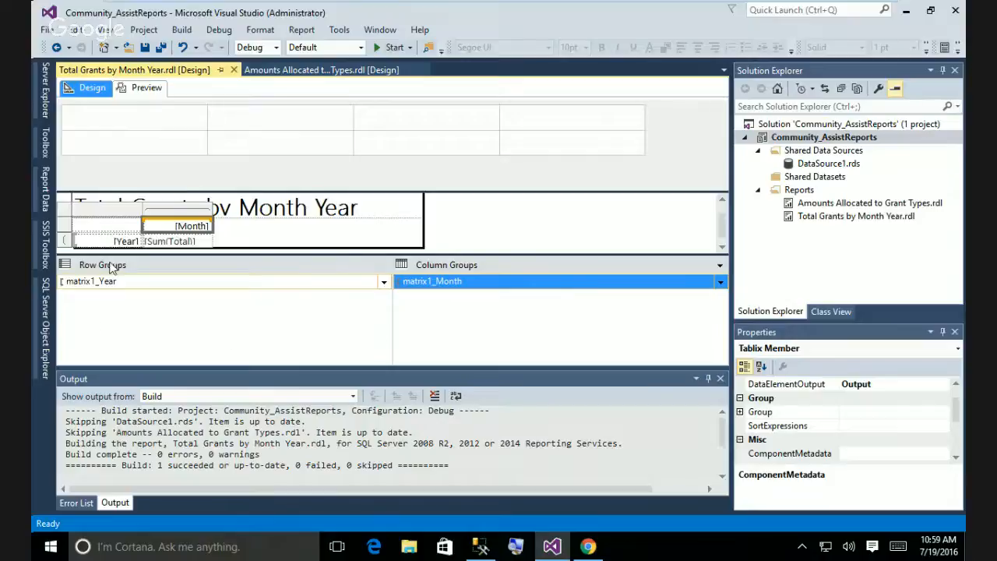
{"action": "left_click", "coordinate": [327, 283]}
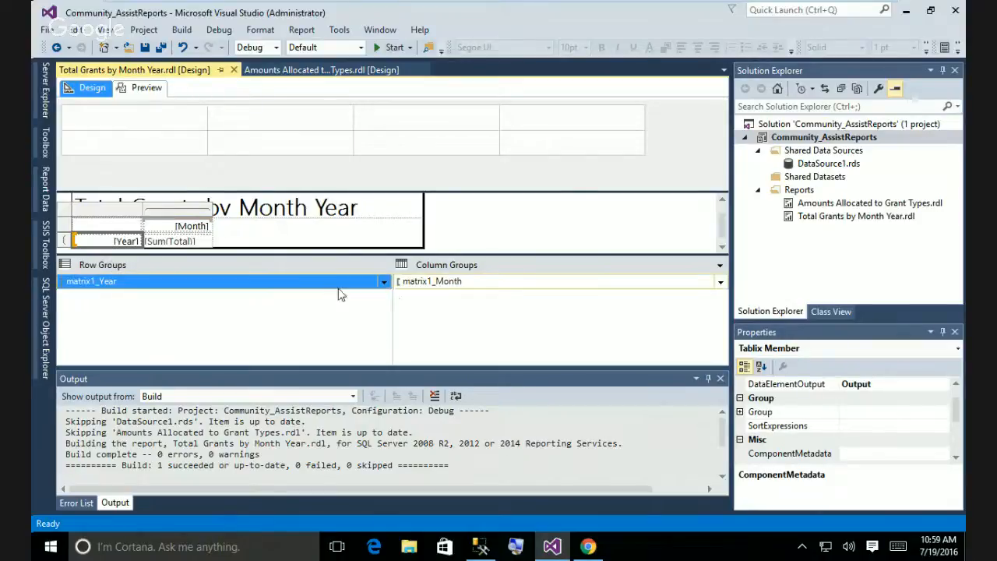
{"action": "left_click", "coordinate": [384, 283]}
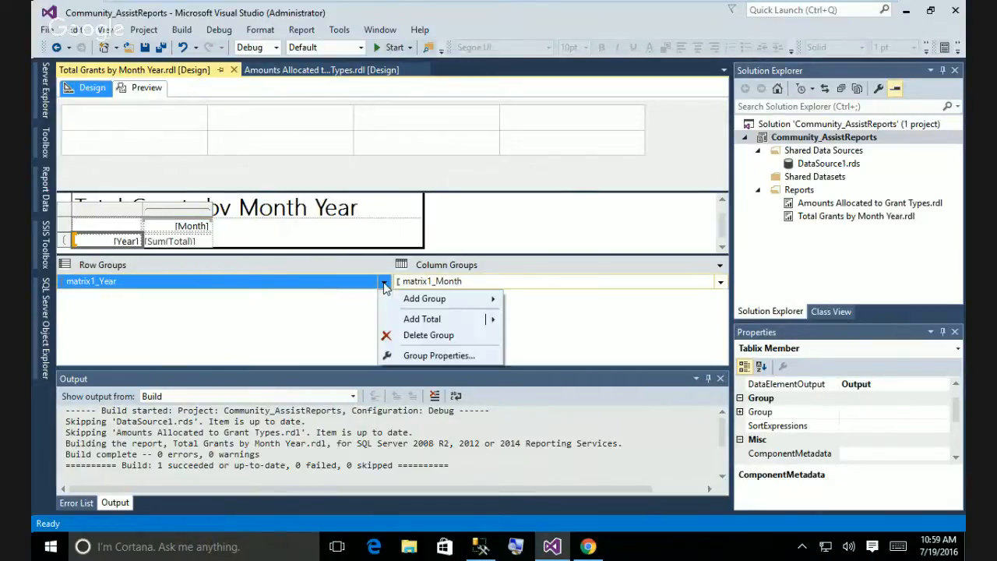
{"action": "mouse_move", "coordinate": [406, 300]}
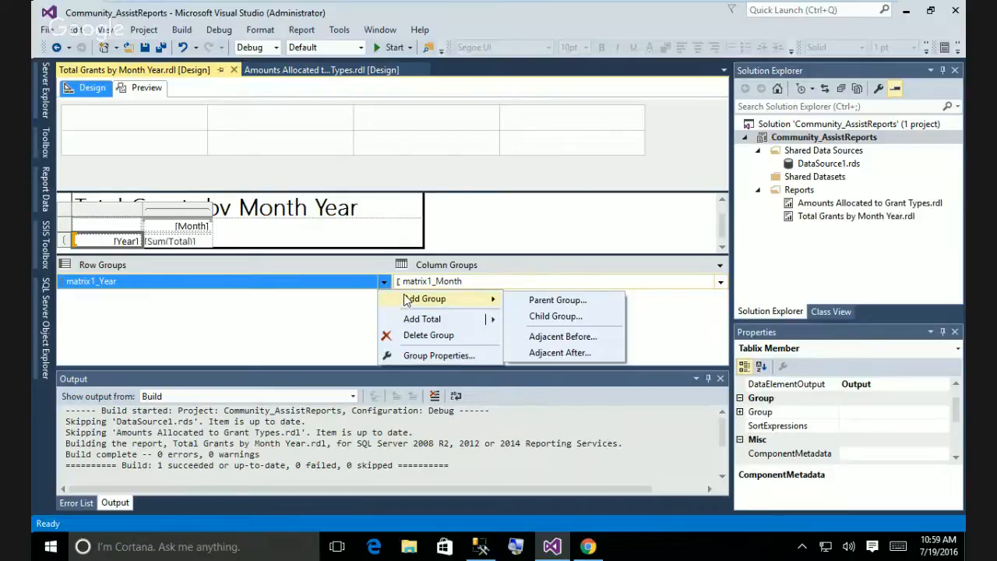
{"action": "left_click", "coordinate": [359, 311]}
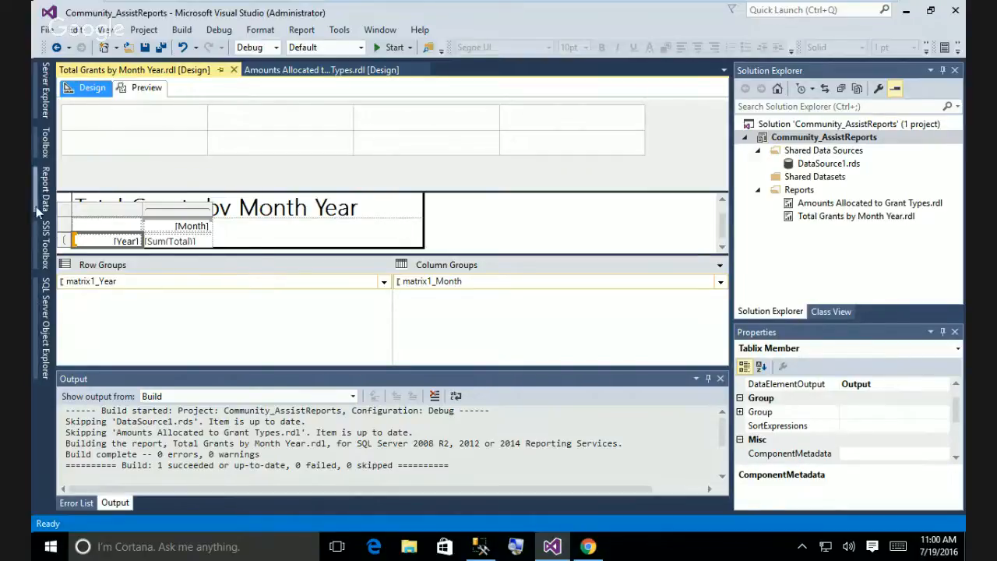
Open the Toolbox, then Report Data to show DataSet1's Year, Month and Total fields.
{"action": "left_click", "coordinate": [45, 145]}
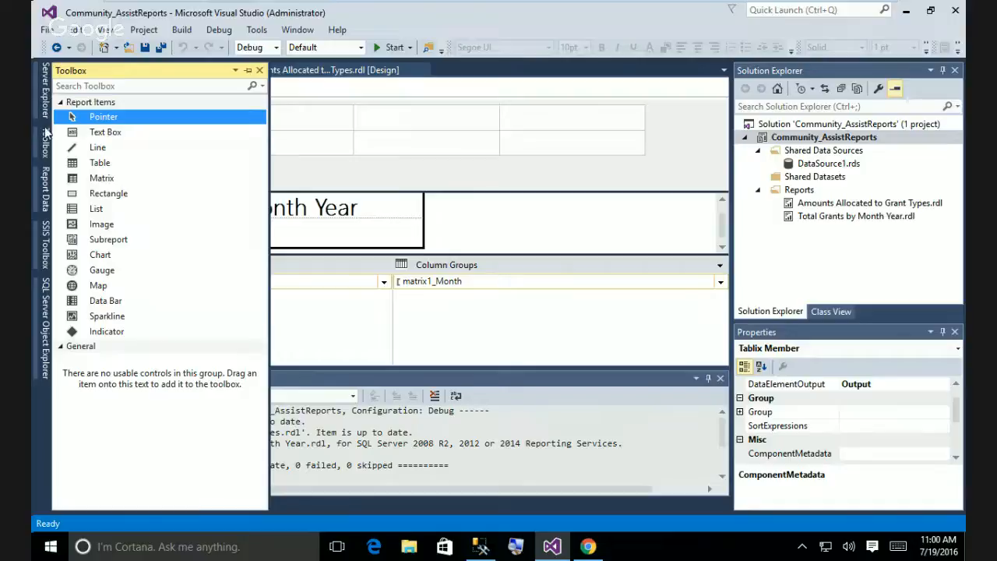
{"action": "left_click", "coordinate": [45, 178]}
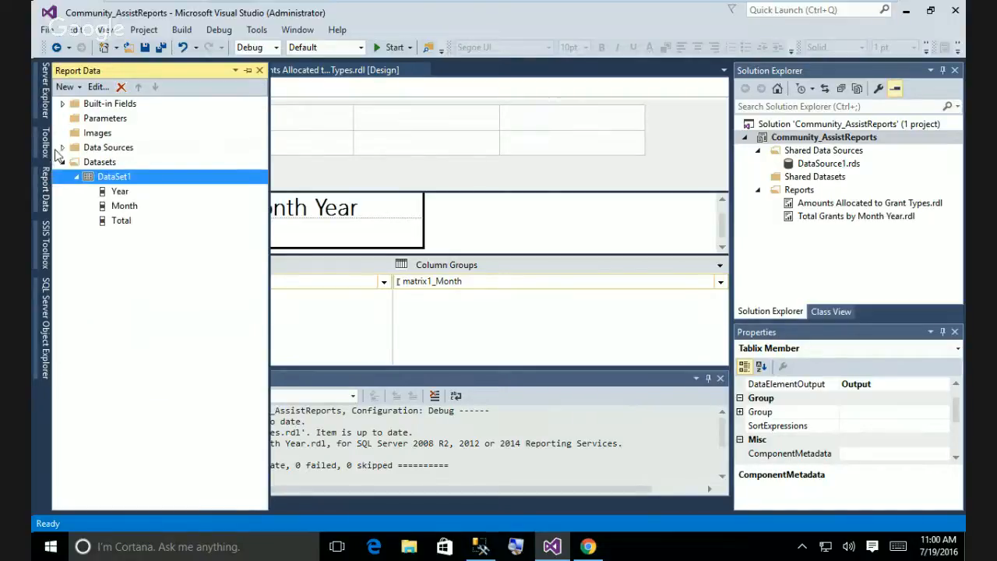
Inspect DataSource1 and the Datasets options, then hide Report Data to view the matrix.
{"action": "left_click", "coordinate": [60, 149]}
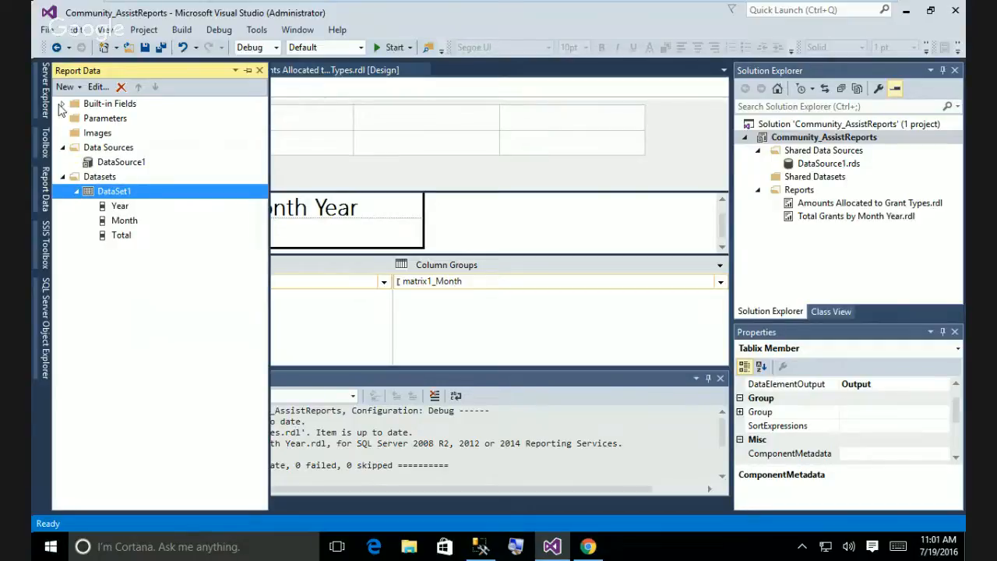
{"action": "right_click", "coordinate": [94, 178]}
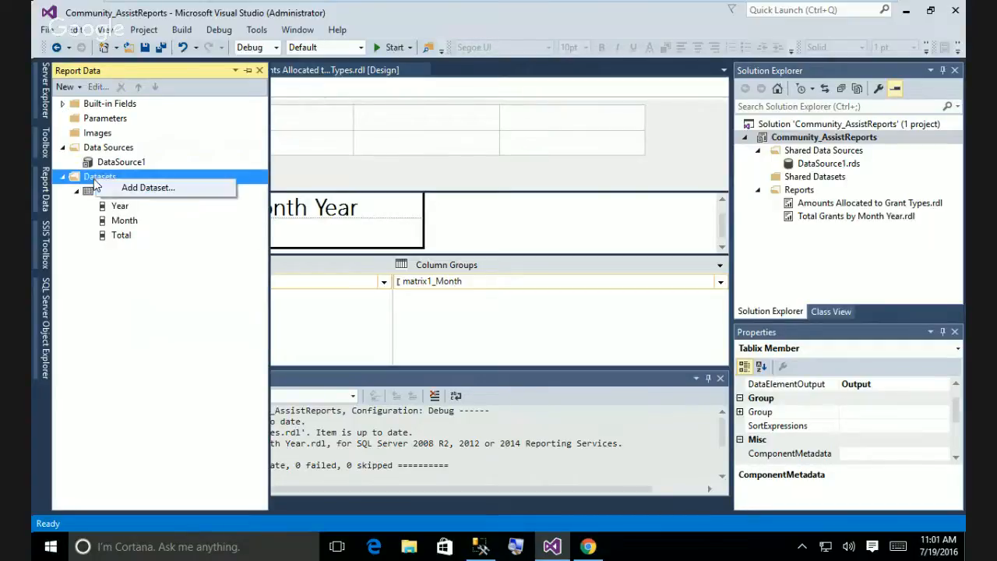
{"action": "left_click", "coordinate": [91, 286]}
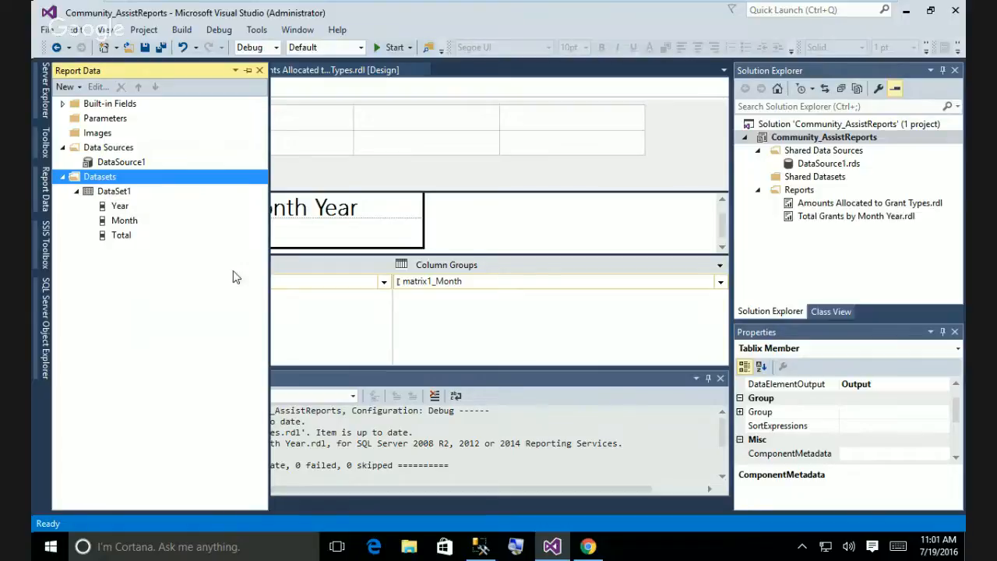
{"action": "left_click", "coordinate": [300, 296]}
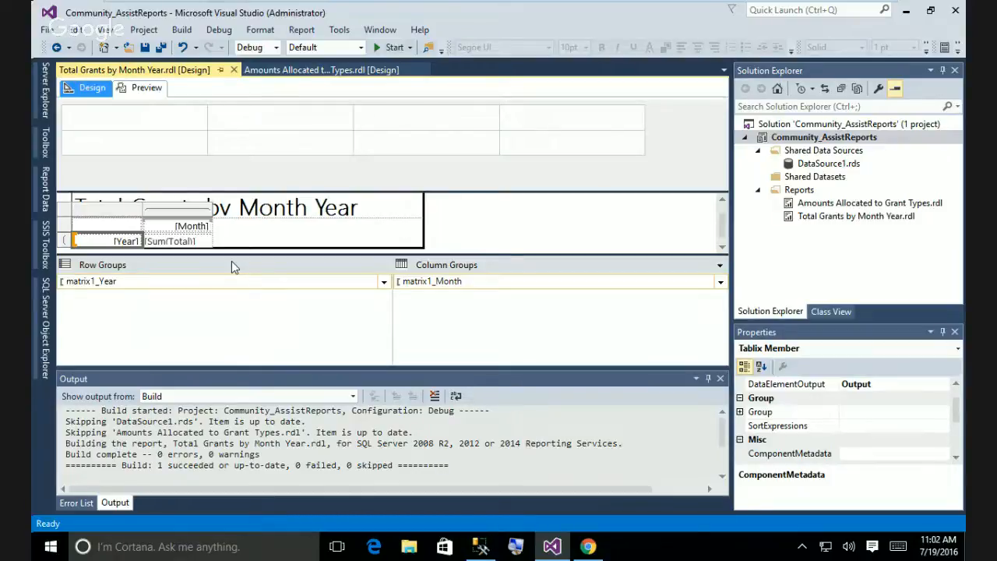
Bring up the report's context menu with page header, page footer and report properties options.
{"action": "right_click", "coordinate": [871, 219]}
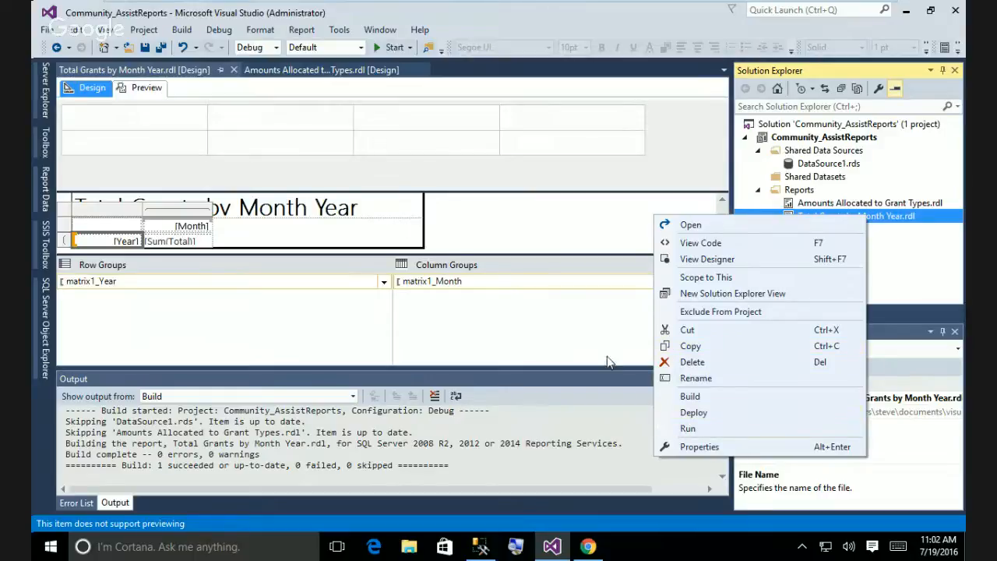
{"action": "left_click", "coordinate": [556, 282]}
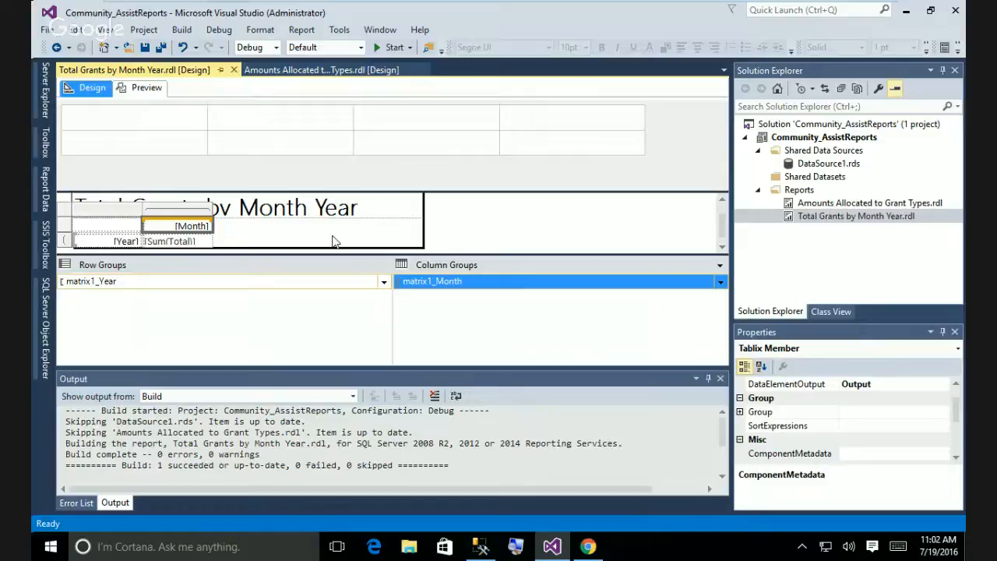
{"action": "right_click", "coordinate": [458, 235]}
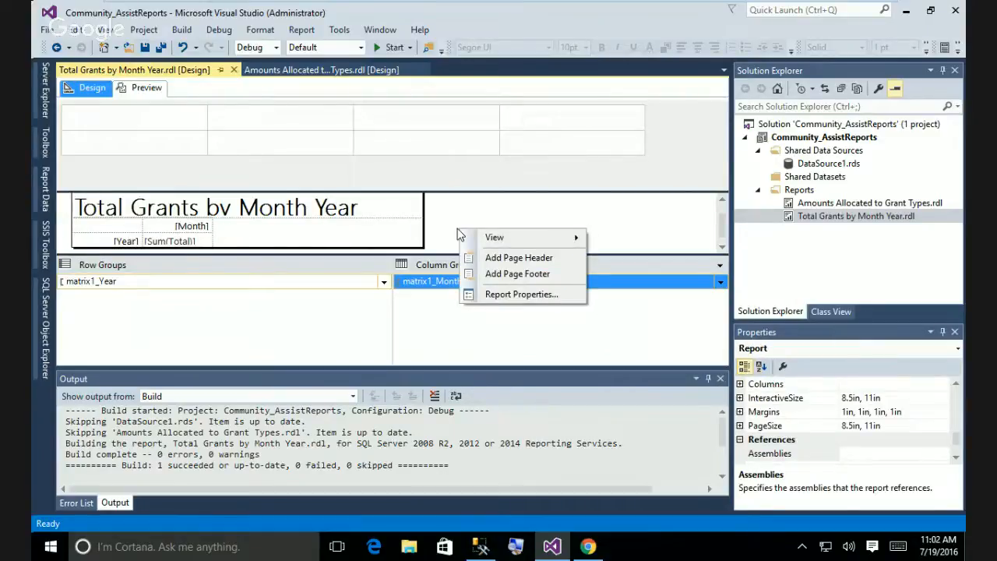
Open and close the report properties unchanged, then bring up the Toolbox report items.
{"action": "left_click", "coordinate": [486, 292]}
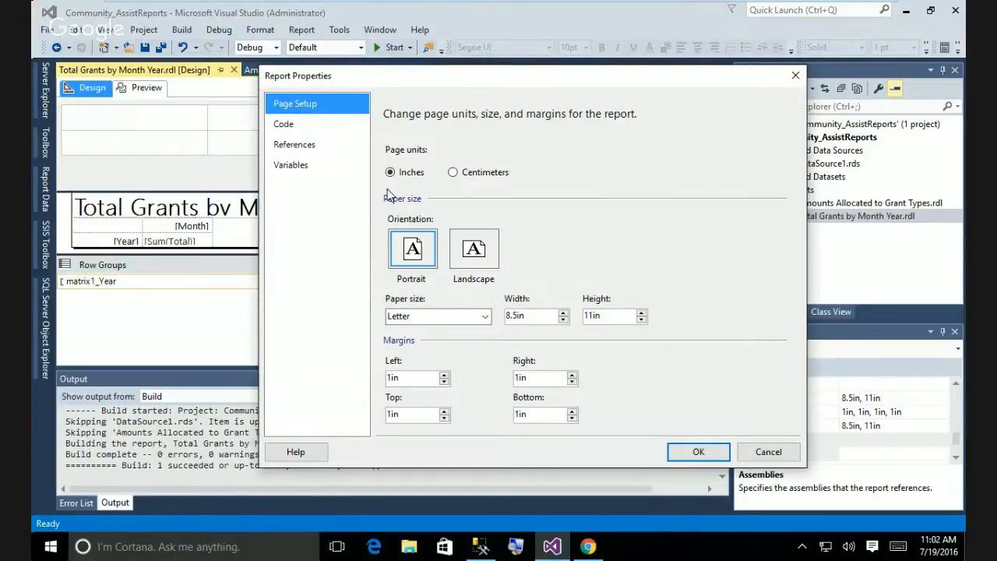
{"action": "left_click", "coordinate": [768, 452]}
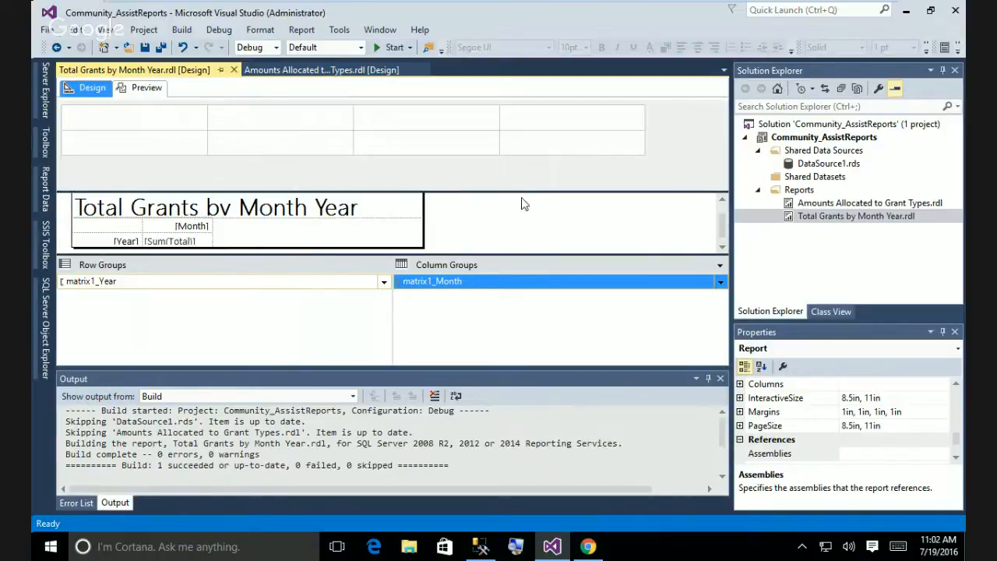
{"action": "left_click", "coordinate": [44, 156]}
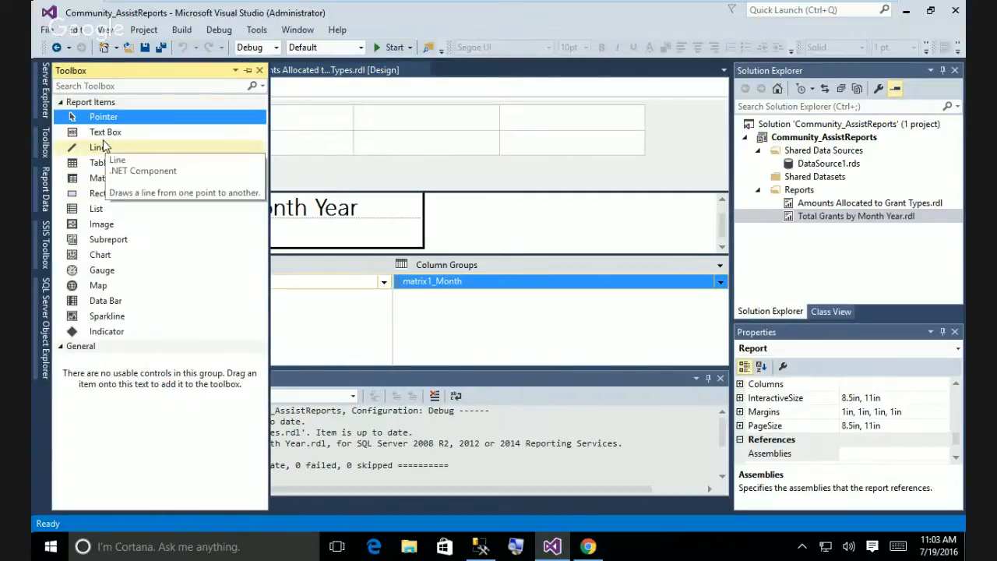
Place a Chart beside the Total Grants by Month Year matrix as a basic Column chart.
{"action": "left_click", "coordinate": [108, 257]}
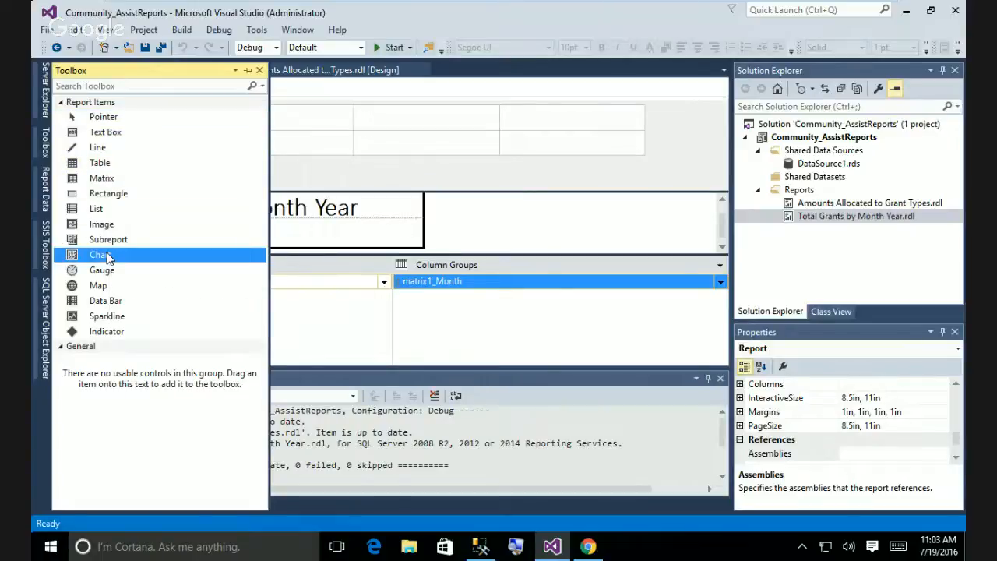
{"action": "left_click_drag", "start_coordinate": [101, 259], "coordinate": [311, 234]}
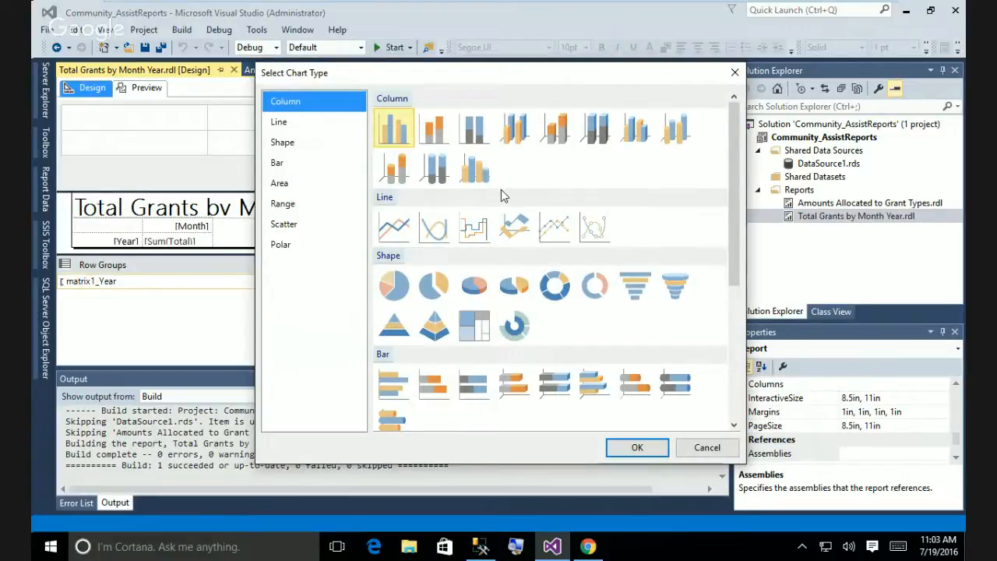
{"action": "left_click", "coordinate": [398, 132]}
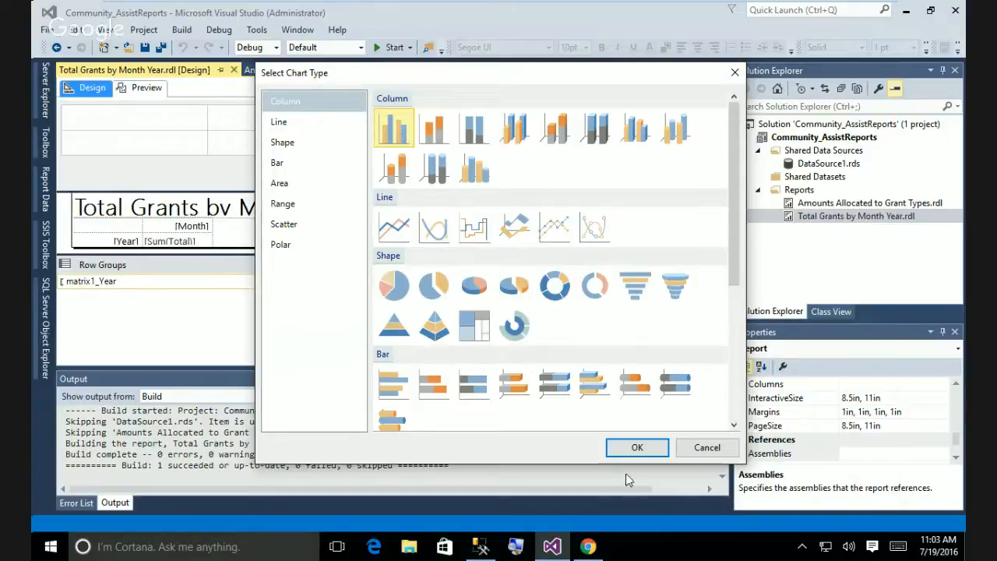
{"action": "left_click", "coordinate": [637, 450]}
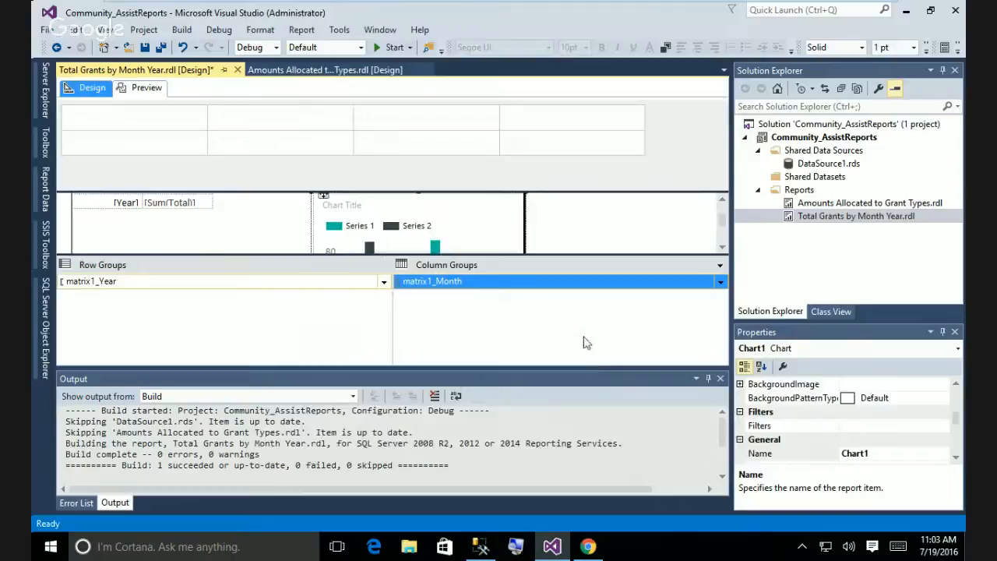
Make Total the chart's plotted values.
{"action": "left_click", "coordinate": [511, 233]}
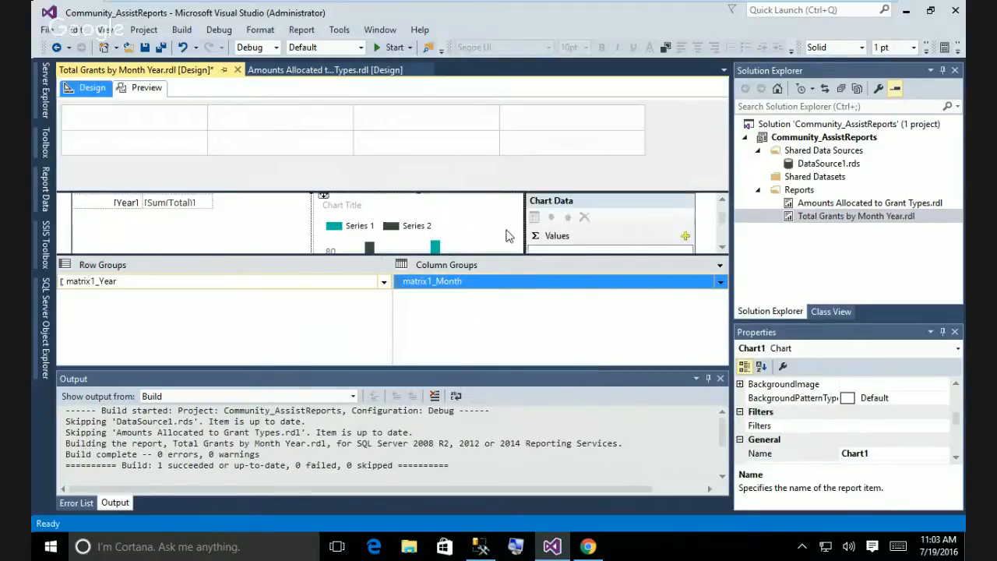
{"action": "left_click_drag", "start_coordinate": [722, 215], "coordinate": [721, 224]}
{"action": "left_click", "coordinate": [685, 221]}
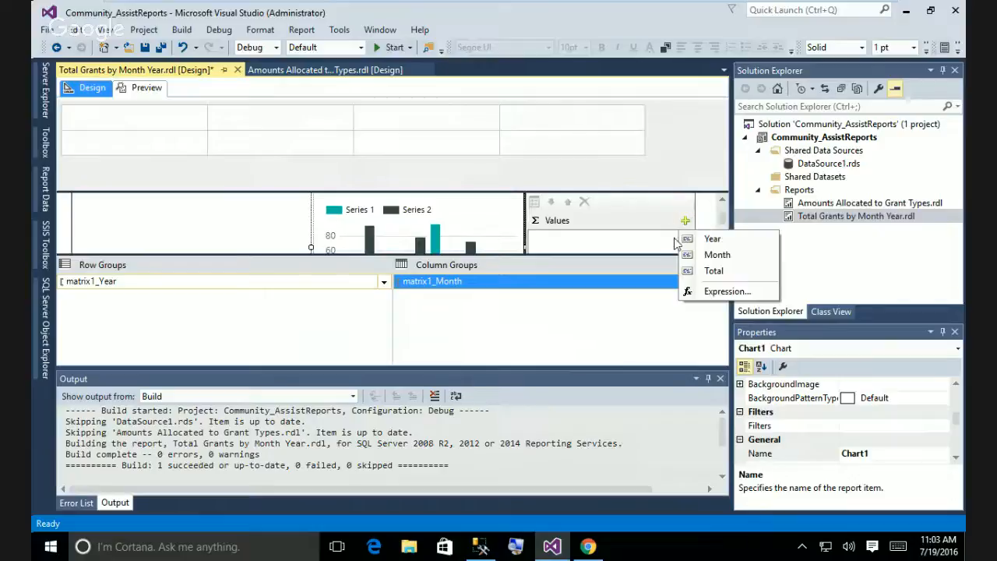
{"action": "left_click", "coordinate": [713, 270]}
{"action": "left_click_drag", "start_coordinate": [722, 222], "coordinate": [722, 245]}
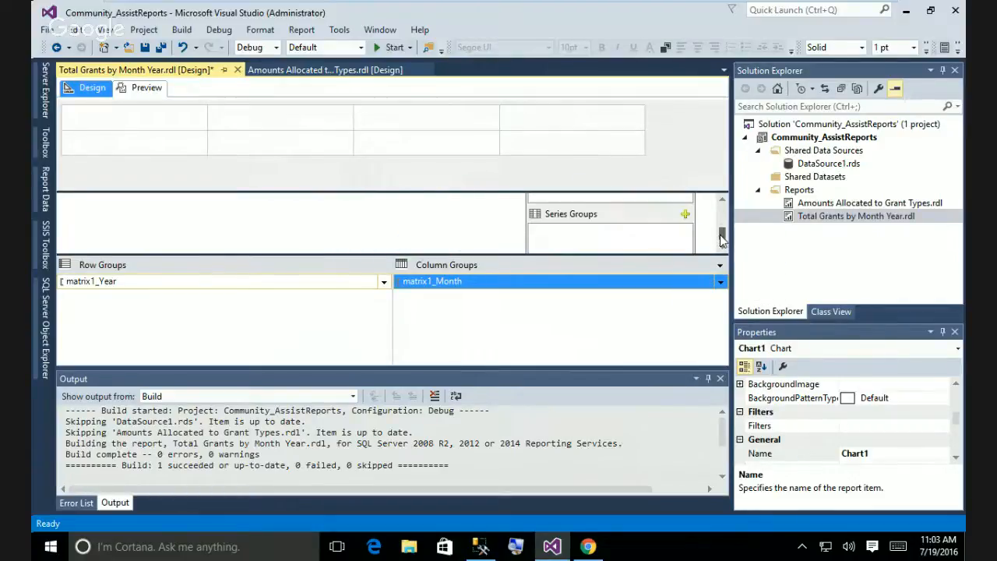
Add Year as the chart's series group and render the report preview.
{"action": "left_click", "coordinate": [684, 215]}
{"action": "left_click", "coordinate": [705, 230]}
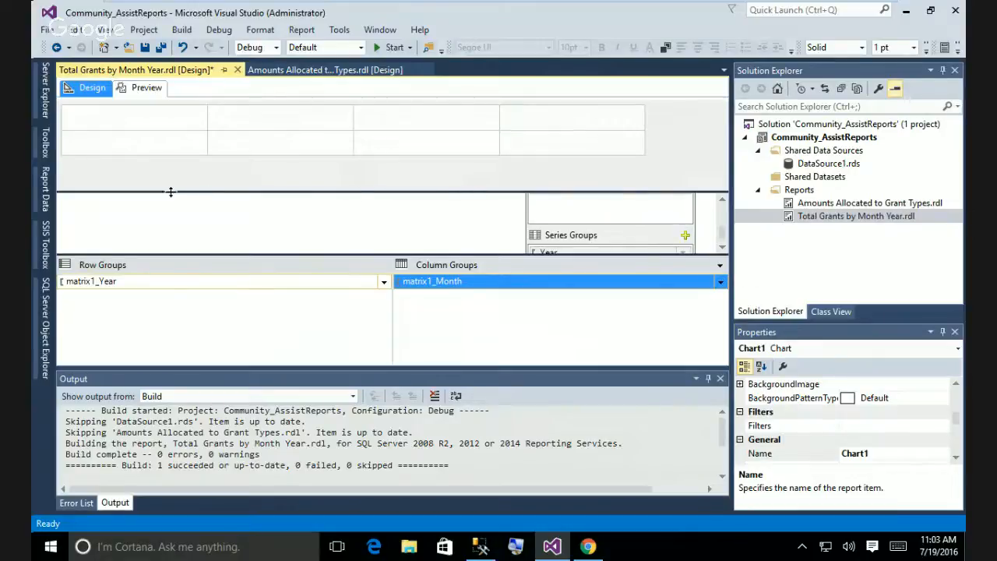
{"action": "left_click", "coordinate": [145, 90]}
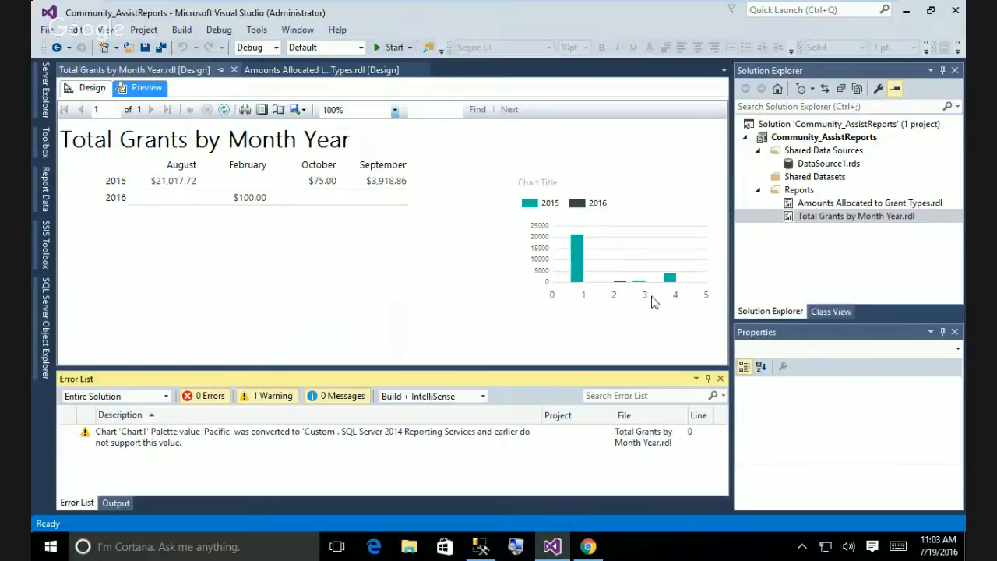
Inspect the previewed matrix and 2015/2016 chart, then return to Design view.
{"action": "right_click", "coordinate": [593, 186]}
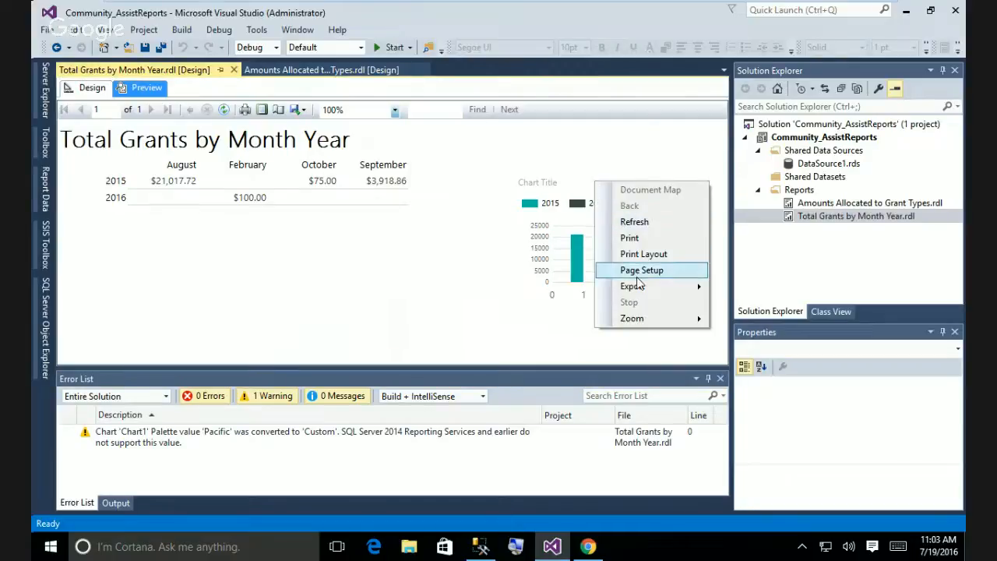
{"action": "left_click", "coordinate": [491, 257]}
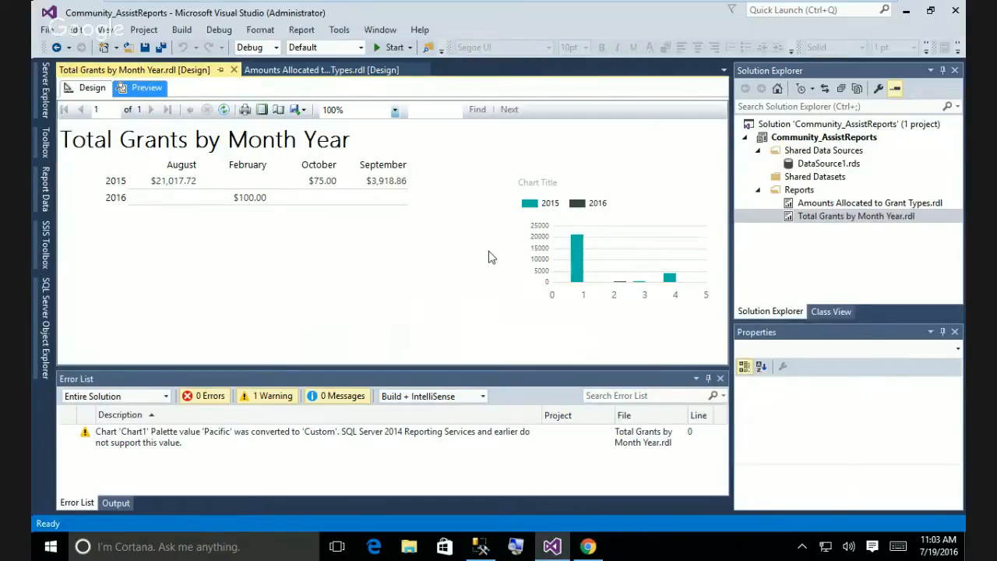
{"action": "right_click", "coordinate": [641, 192]}
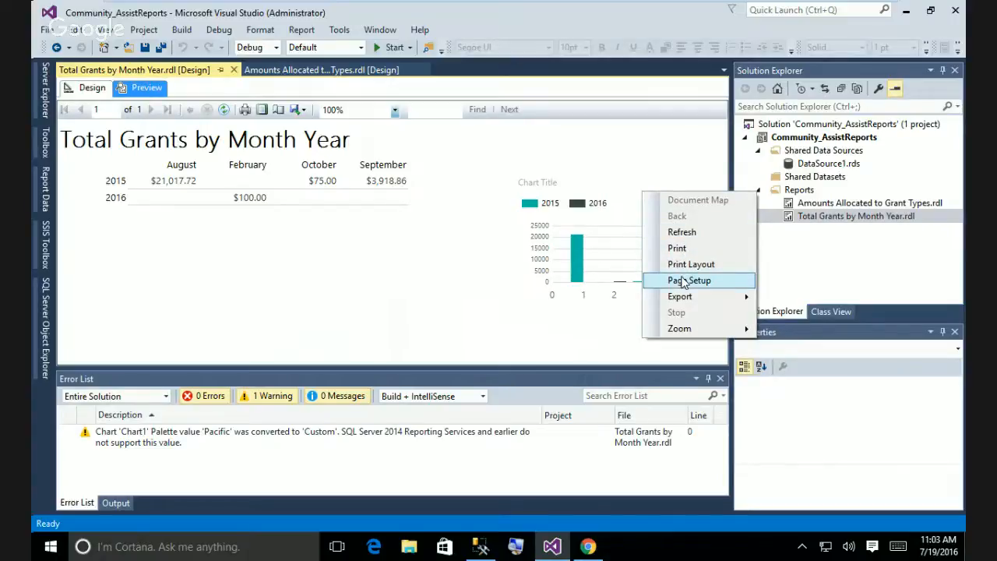
{"action": "left_click", "coordinate": [605, 326]}
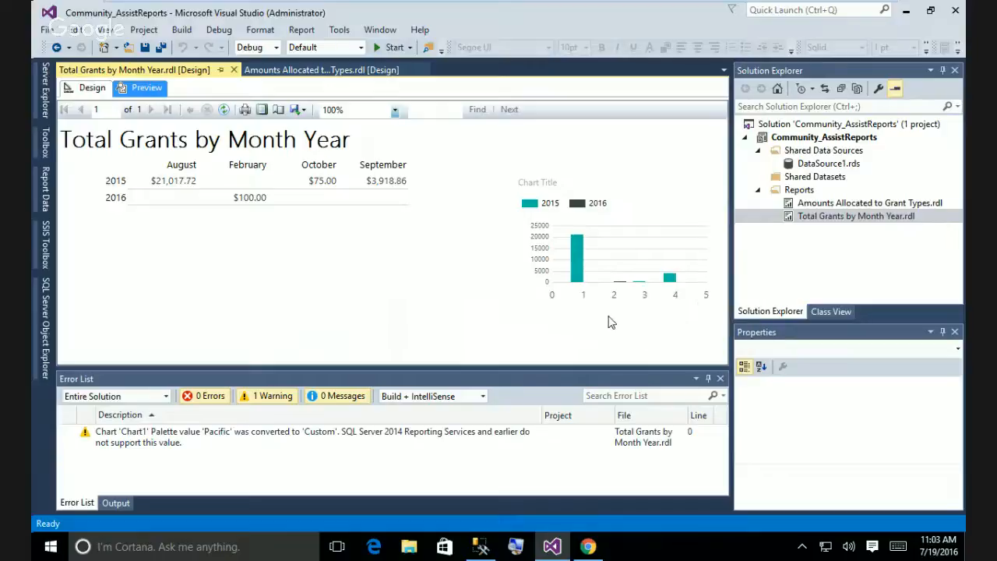
{"action": "right_click", "coordinate": [644, 256]}
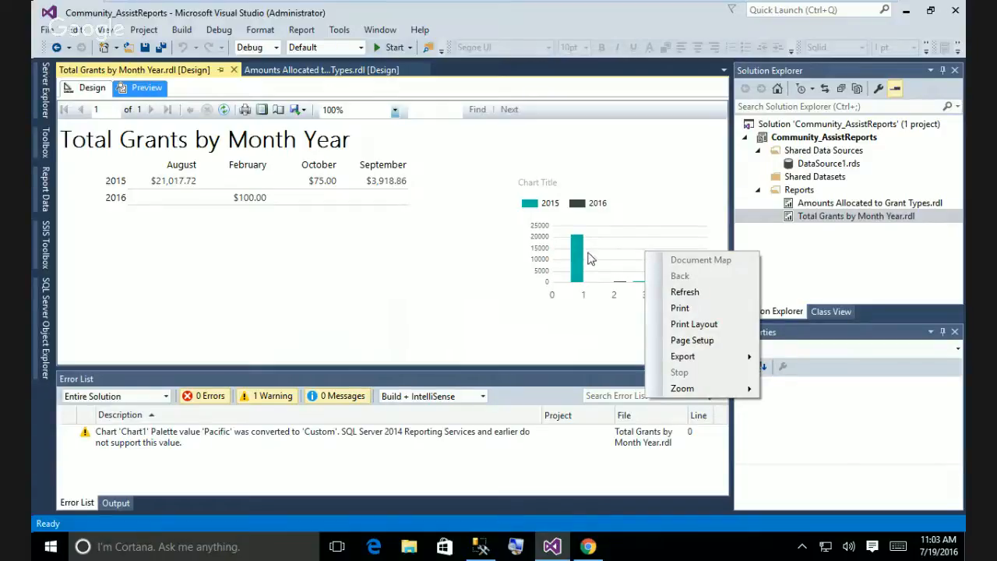
{"action": "left_click", "coordinate": [94, 90]}
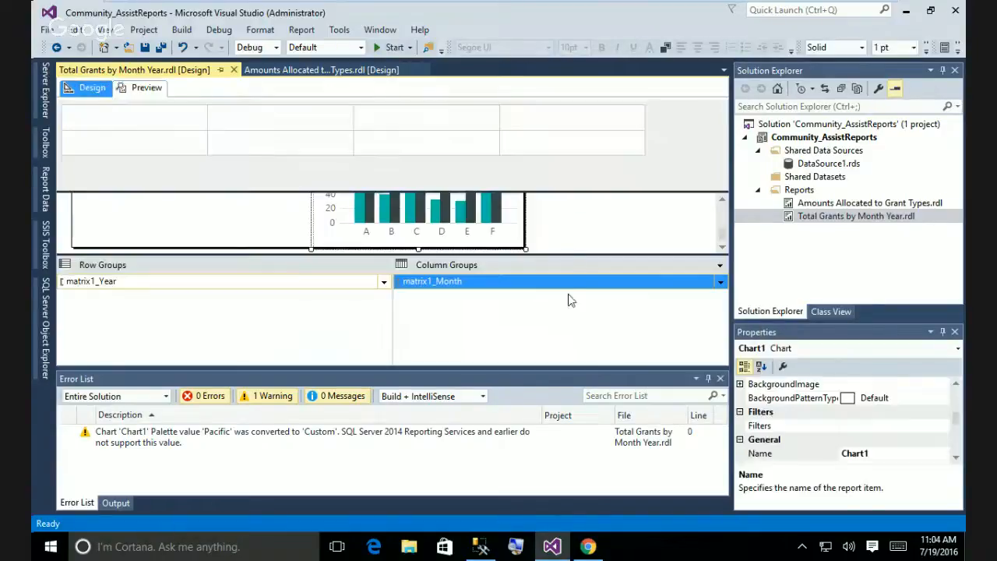
Add Month and then Year as category groups on the chart's Total series.
{"action": "left_click", "coordinate": [493, 226]}
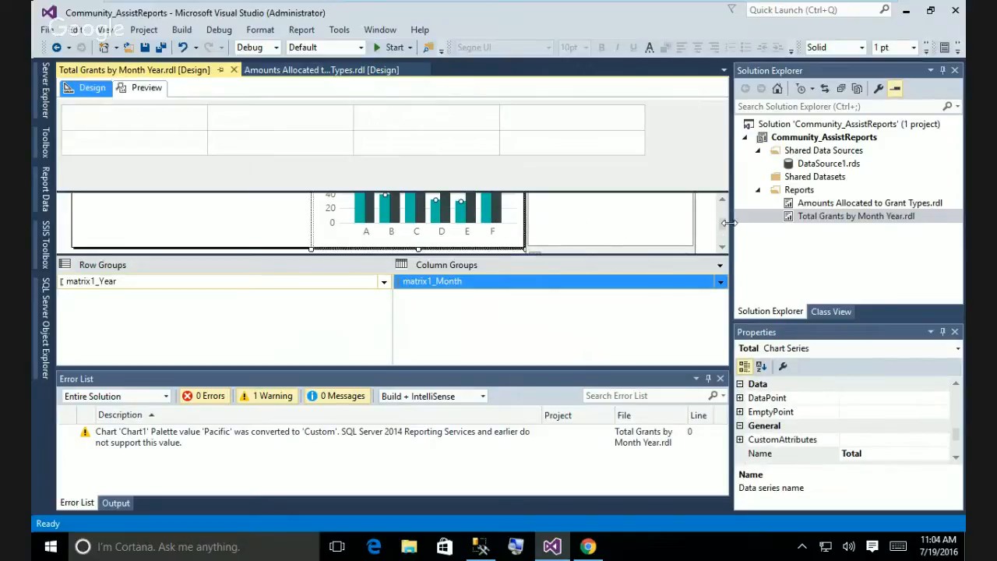
{"action": "left_click_drag", "start_coordinate": [723, 228], "coordinate": [723, 236]}
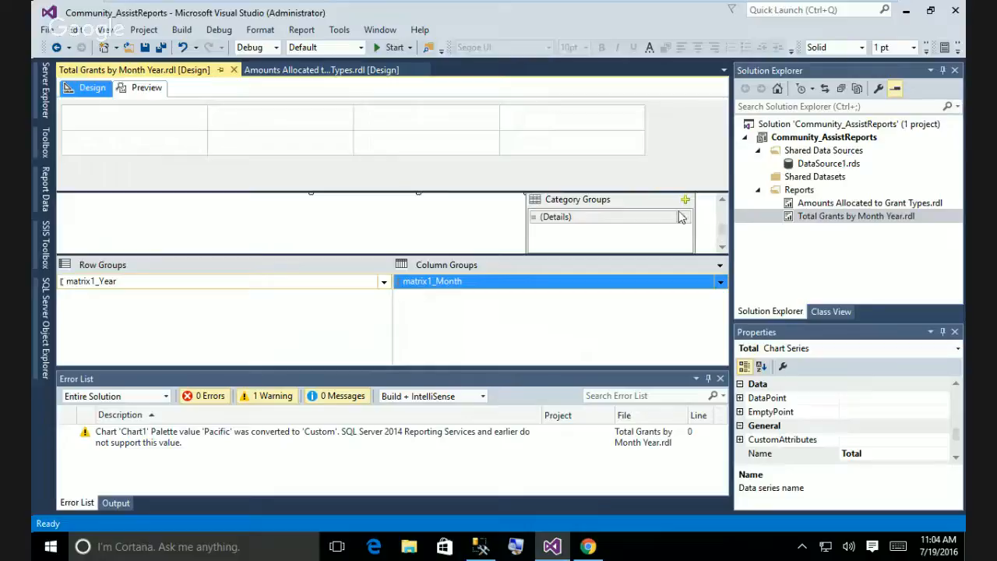
{"action": "left_click", "coordinate": [686, 200]}
{"action": "left_click", "coordinate": [706, 234]}
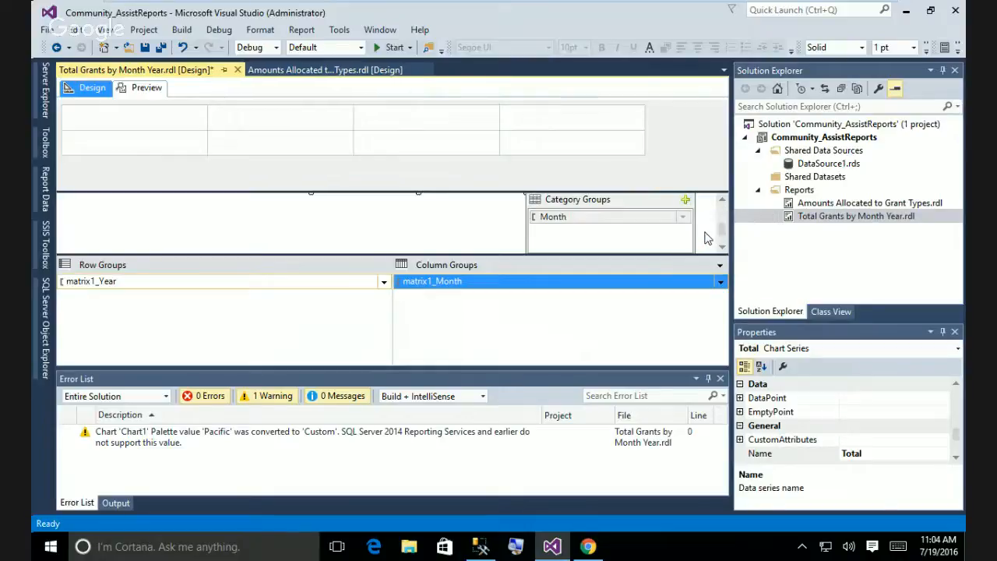
{"action": "left_click", "coordinate": [685, 200]}
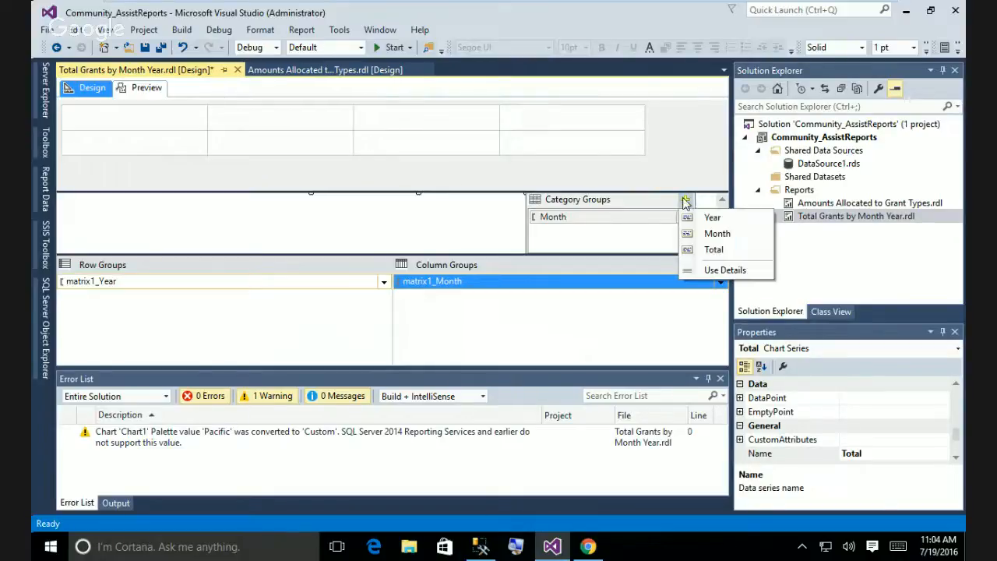
{"action": "left_click", "coordinate": [694, 222]}
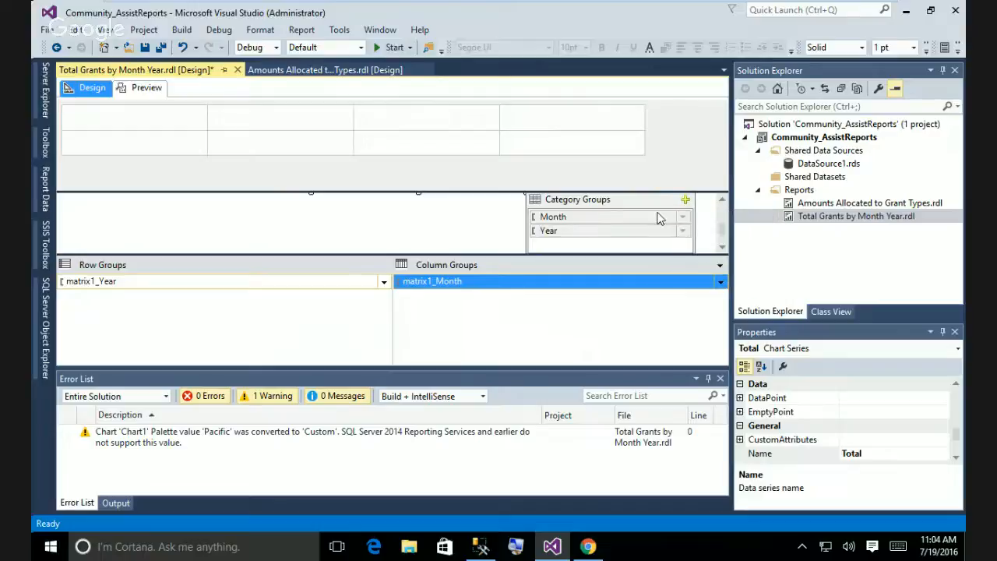
Delete the Month category group and preview the yearly 2015/2016 chart.
{"action": "left_click", "coordinate": [682, 218]}
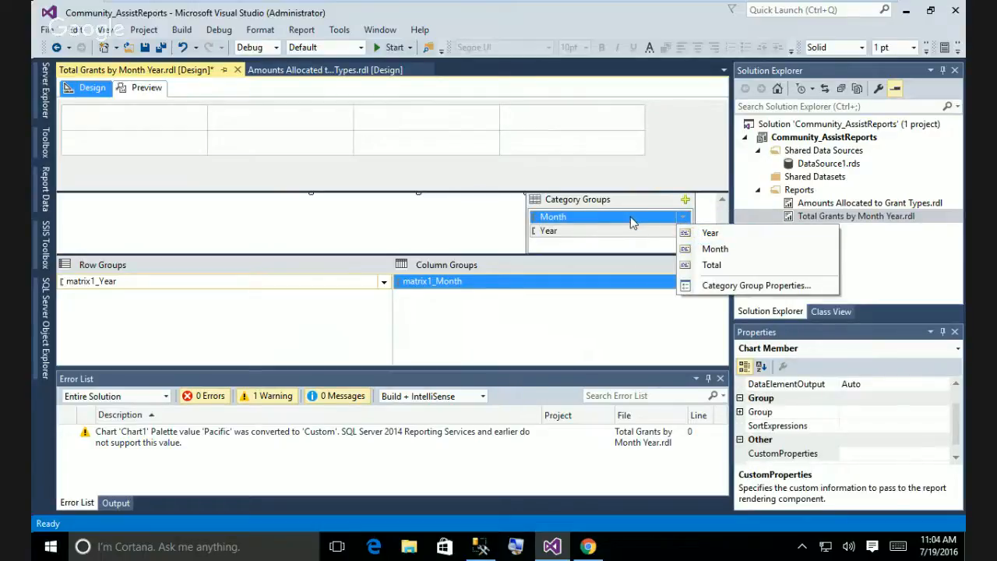
{"action": "right_click", "coordinate": [633, 223]}
{"action": "left_click", "coordinate": [668, 226]}
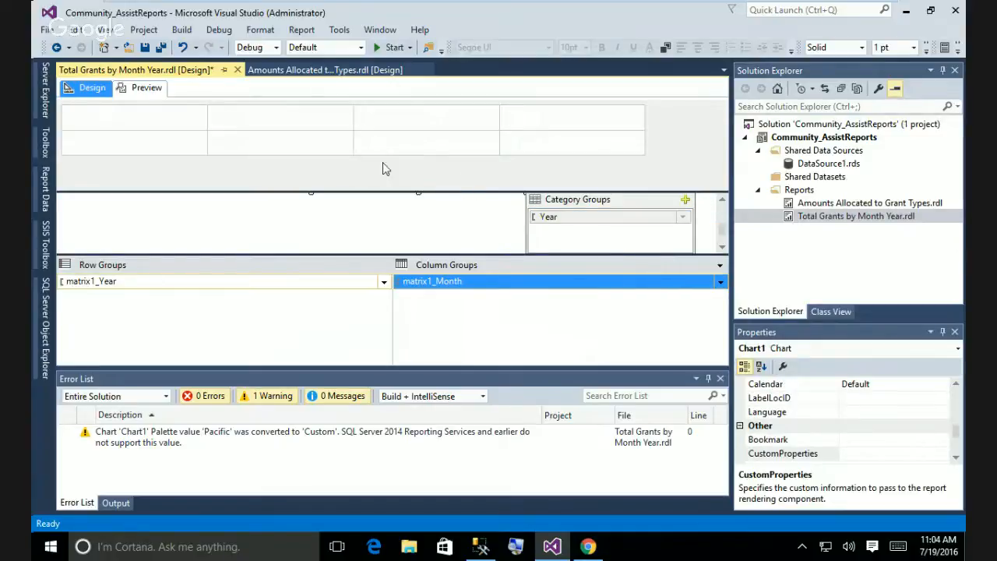
{"action": "left_click", "coordinate": [145, 88]}
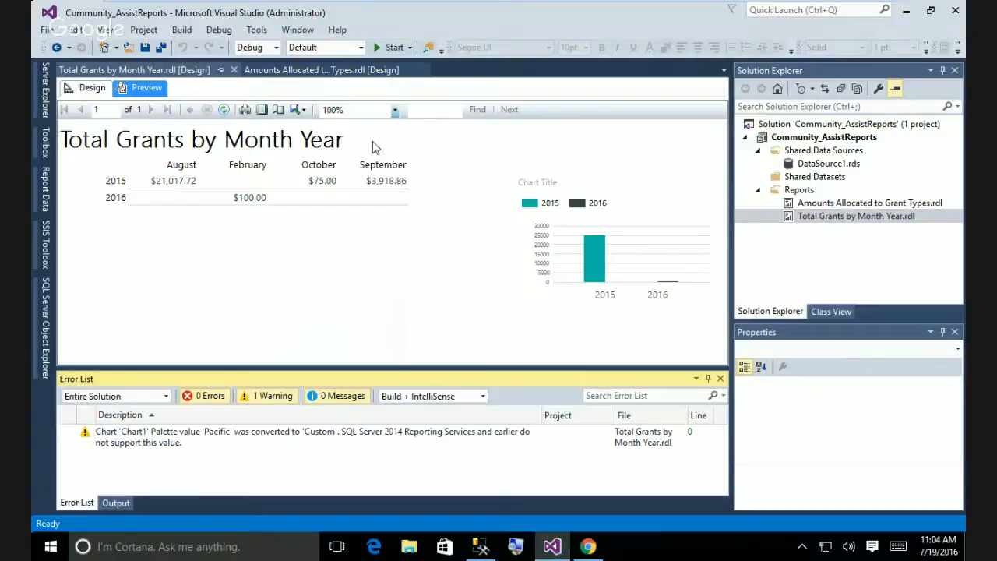
Back in Design view, move the chart up and left beside the matrix.
{"action": "left_click", "coordinate": [92, 88]}
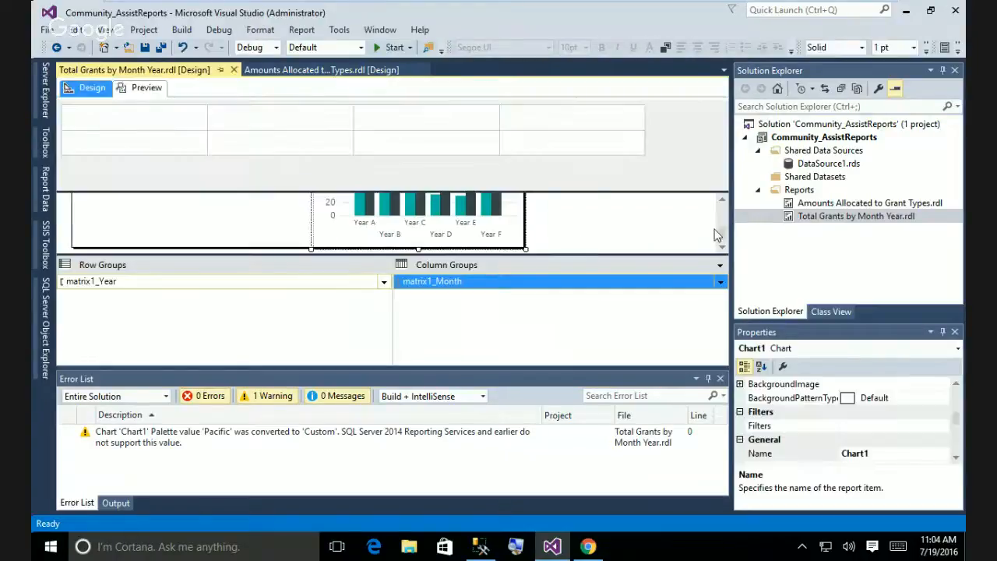
{"action": "left_click_drag", "start_coordinate": [719, 230], "coordinate": [718, 213]}
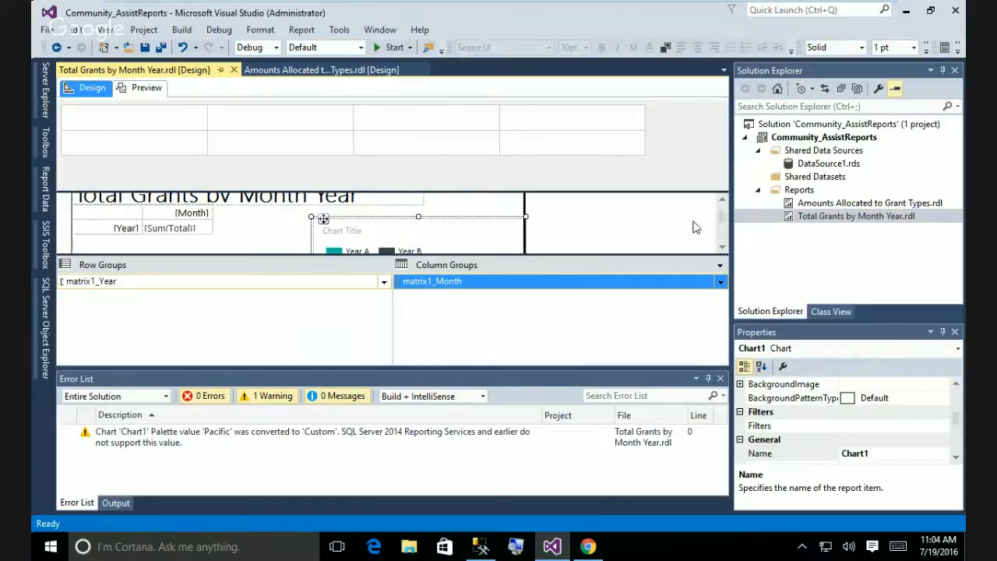
{"action": "left_click_drag", "start_coordinate": [437, 216], "coordinate": [374, 215]}
{"action": "left_click", "coordinate": [494, 218]}
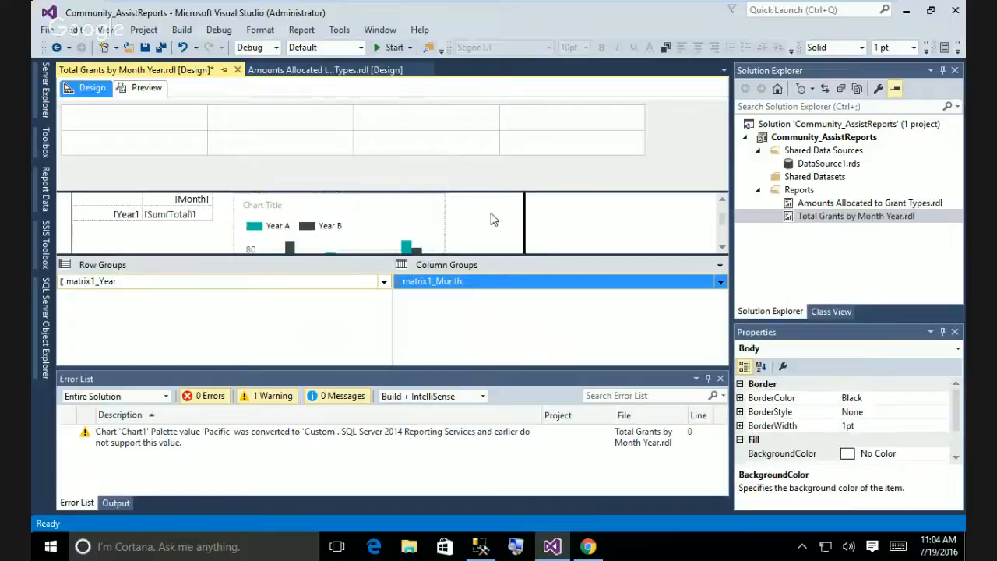
Replace the 'Chart Title' text with 'Totals by Year' and preview the report.
{"action": "left_click", "coordinate": [269, 210]}
{"action": "left_click", "coordinate": [272, 212]}
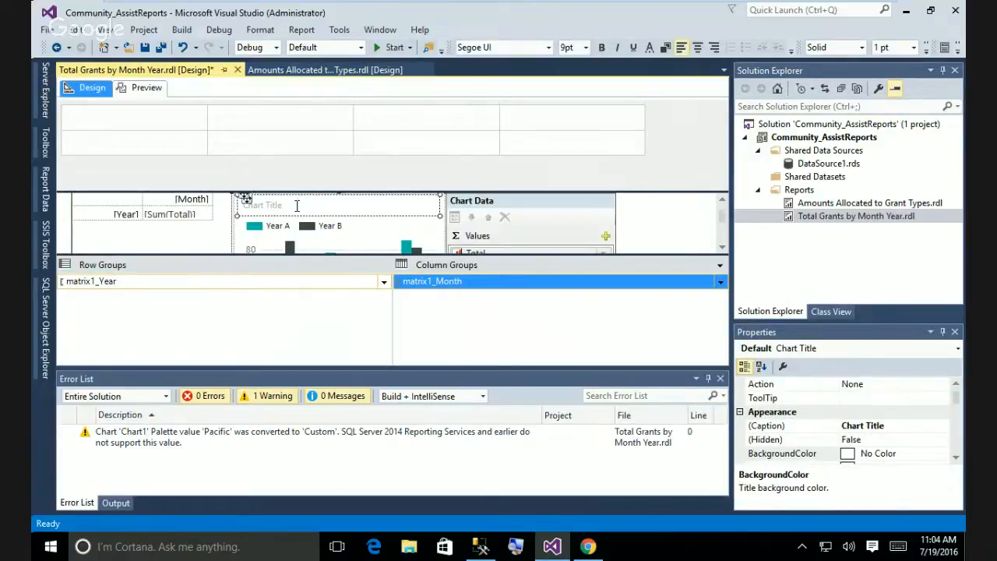
{"action": "left_click", "coordinate": [272, 207]}
{"action": "left_click_drag", "start_coordinate": [278, 204], "coordinate": [238, 205]}
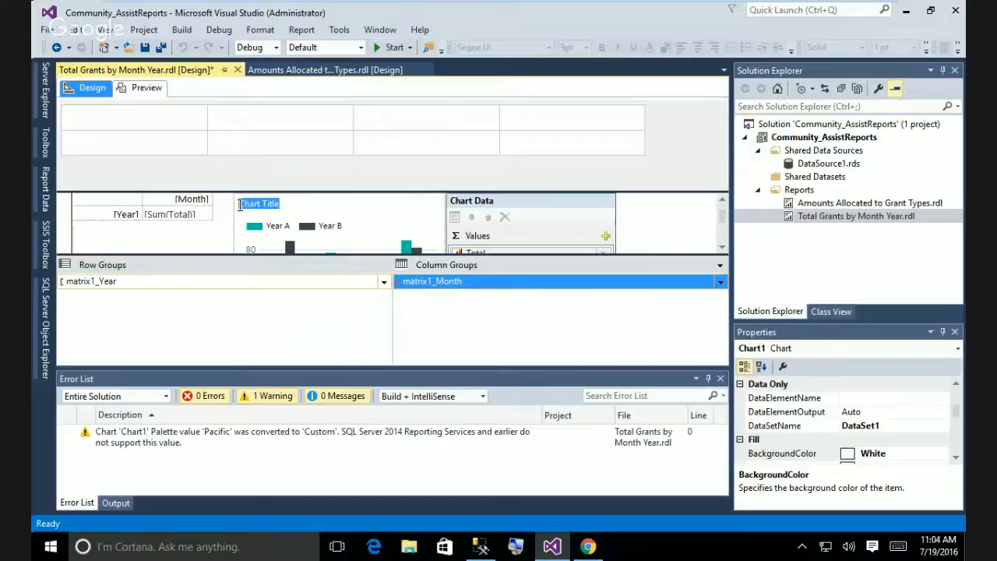
{"action": "type", "text": "tot"}
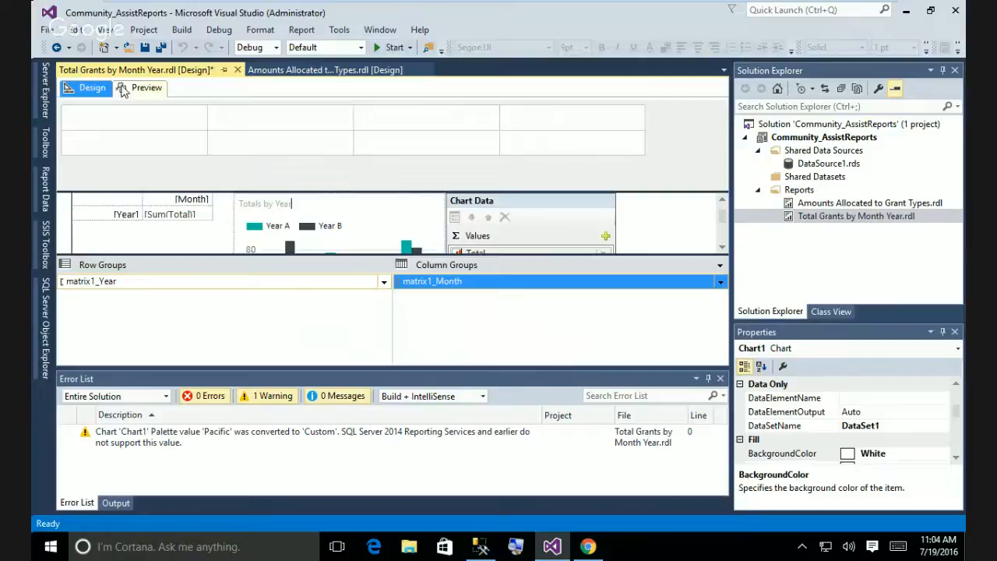
{"action": "left_click", "coordinate": [143, 88]}
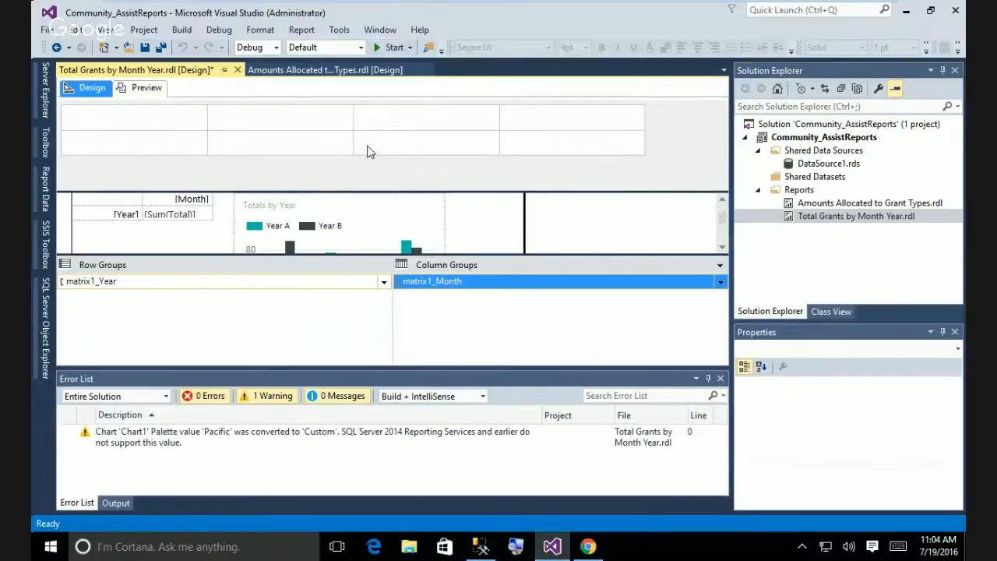
Render the preview showing the 'Totals by Year' chart beside the currency matrix.
{"action": "left_click", "coordinate": [145, 88]}
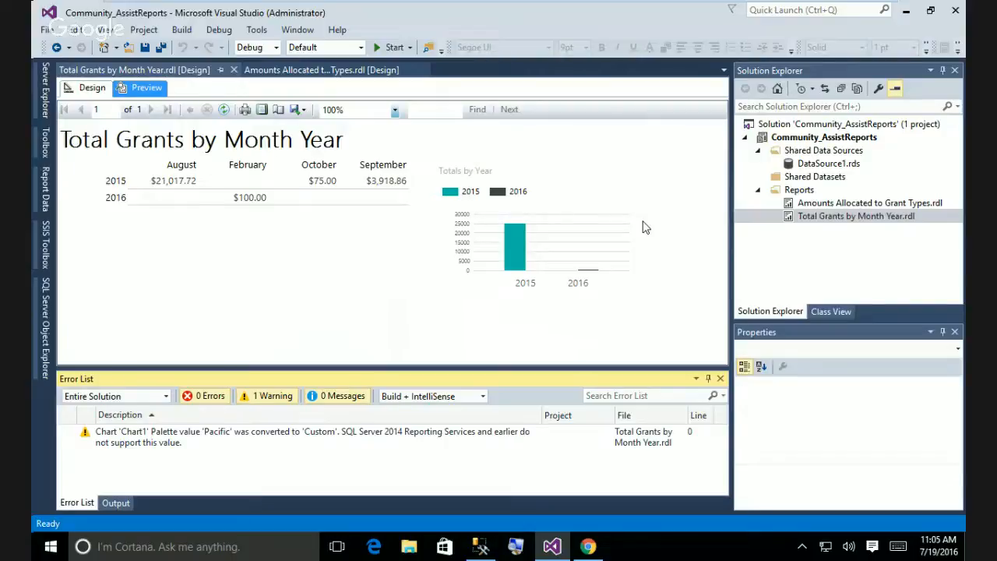
Build Total Grants by Month Year.rdl, then deploy it to the localhost ReportServer.
{"action": "right_click", "coordinate": [830, 223]}
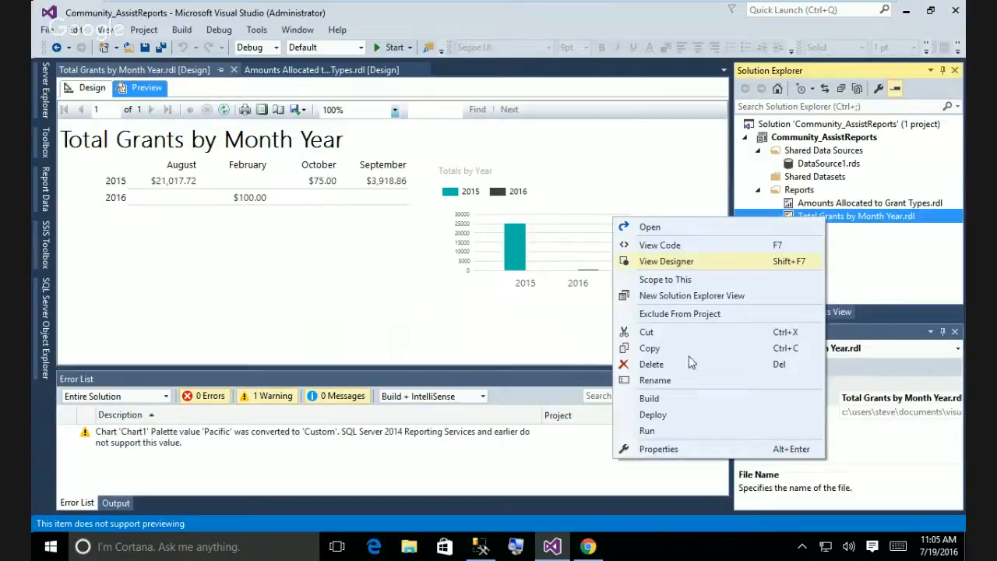
{"action": "left_click", "coordinate": [650, 398]}
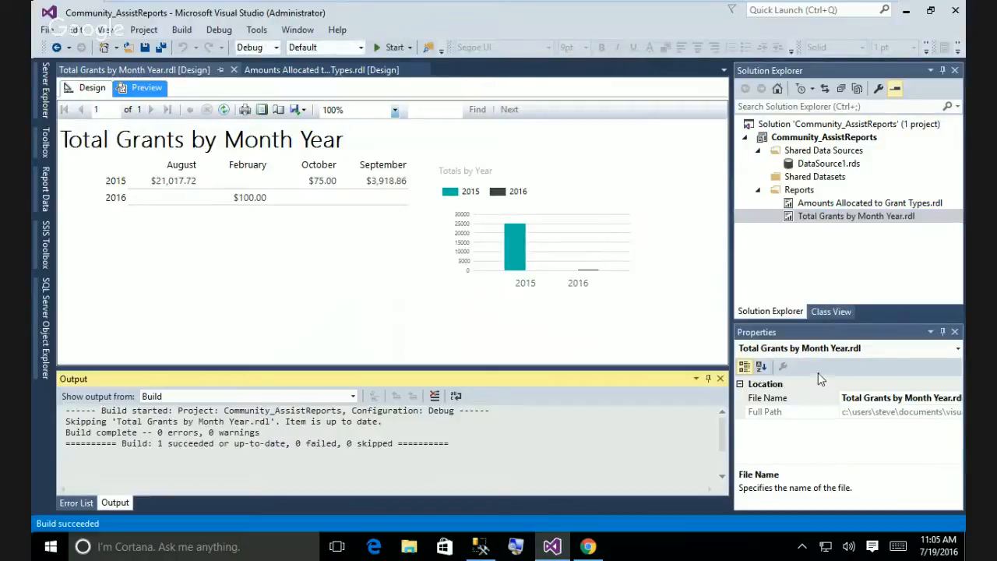
{"action": "right_click", "coordinate": [860, 221]}
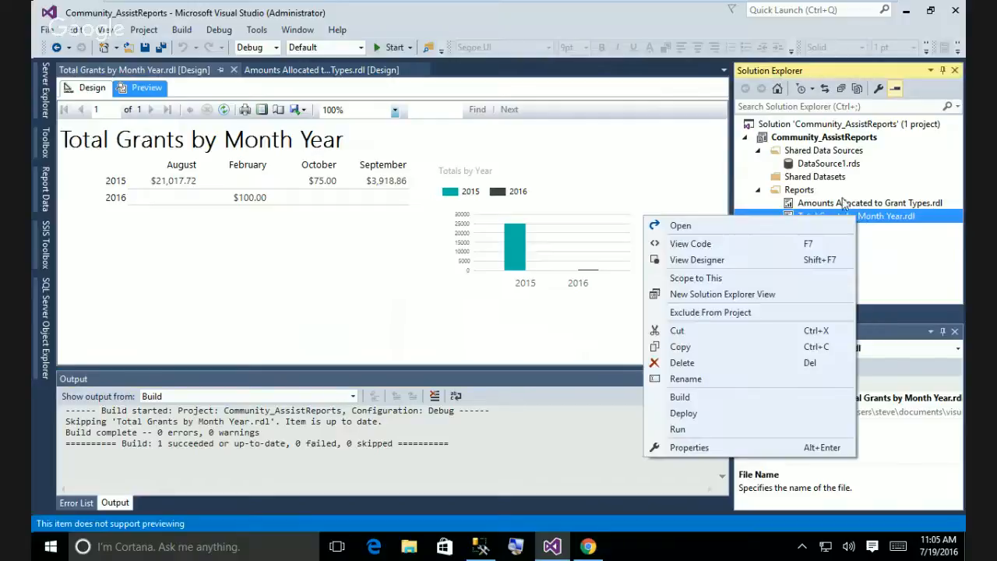
{"action": "left_click", "coordinate": [690, 413]}
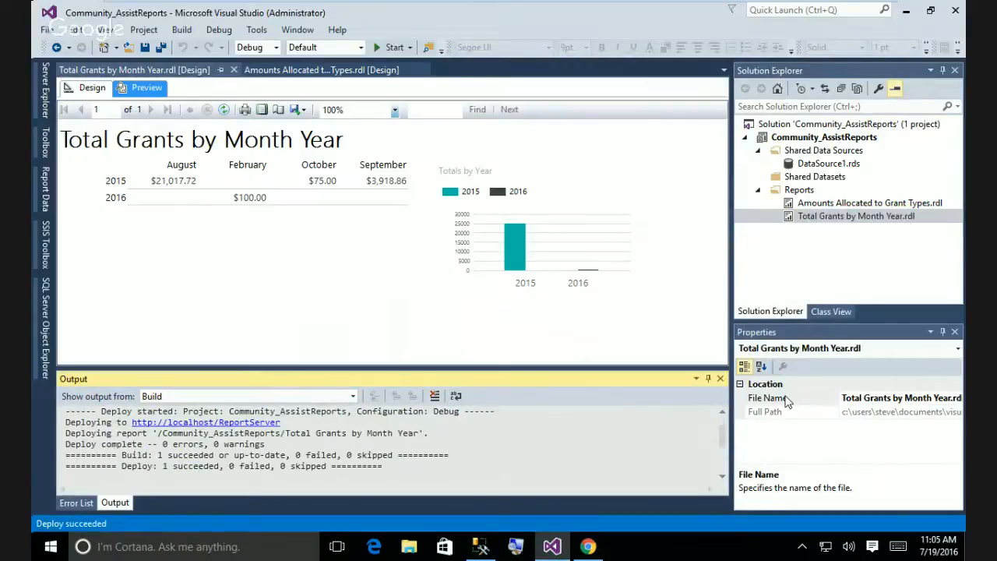
In Report Manager, reload Data Sources, view Community_Assist properties, and cancel a new folder.
{"action": "left_click", "coordinate": [588, 547]}
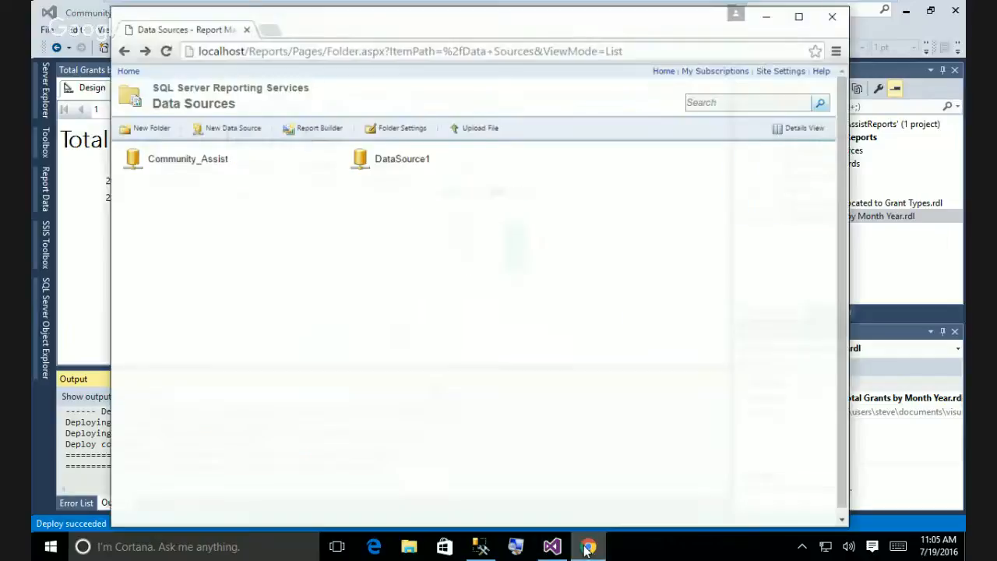
{"action": "left_click", "coordinate": [162, 46]}
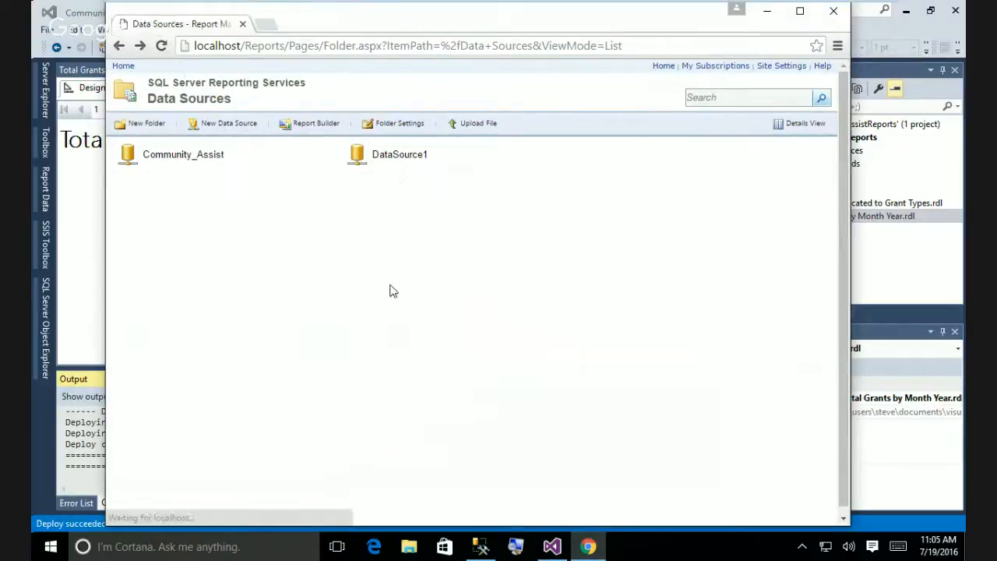
{"action": "left_click", "coordinate": [188, 158]}
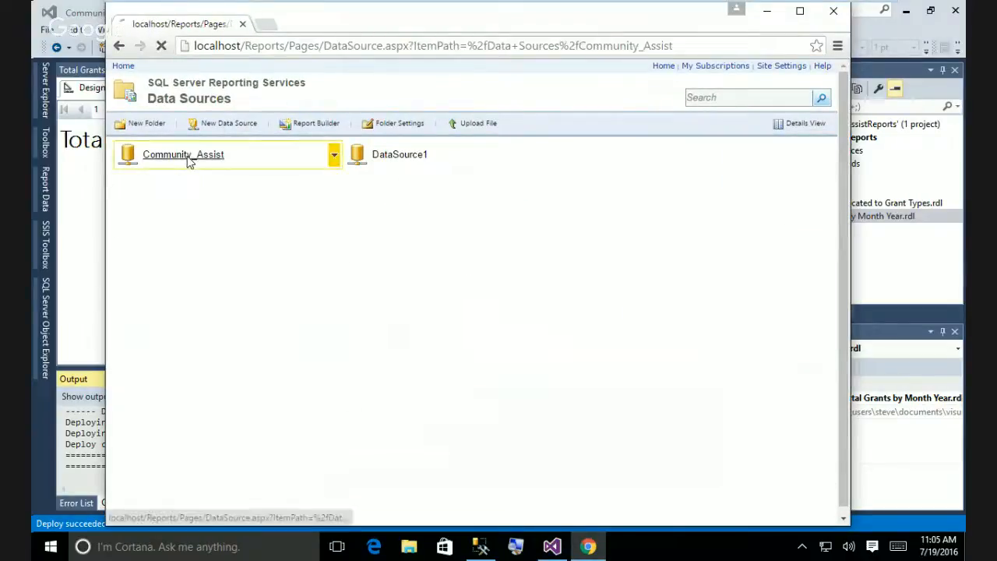
{"action": "left_click", "coordinate": [118, 46]}
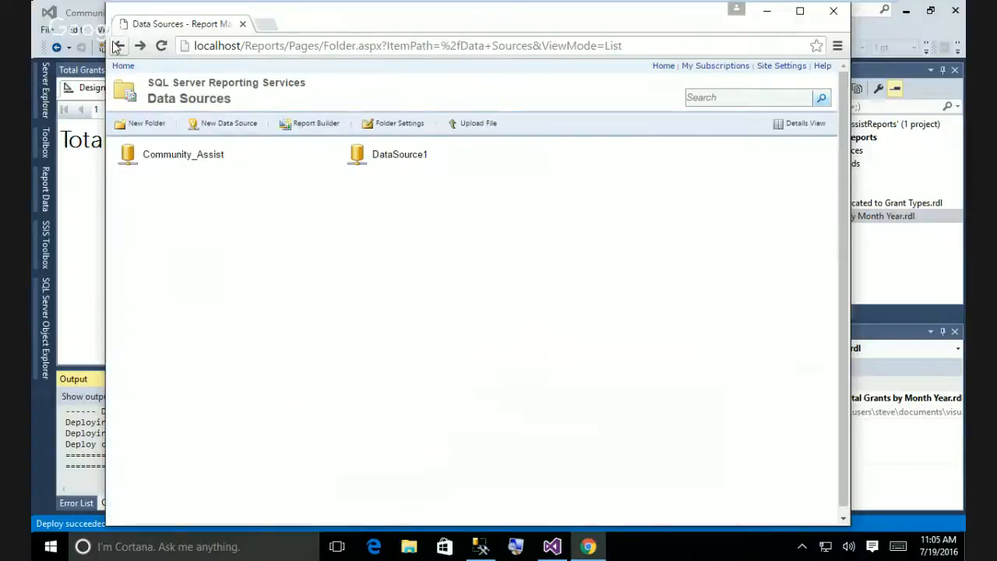
{"action": "left_click", "coordinate": [157, 127]}
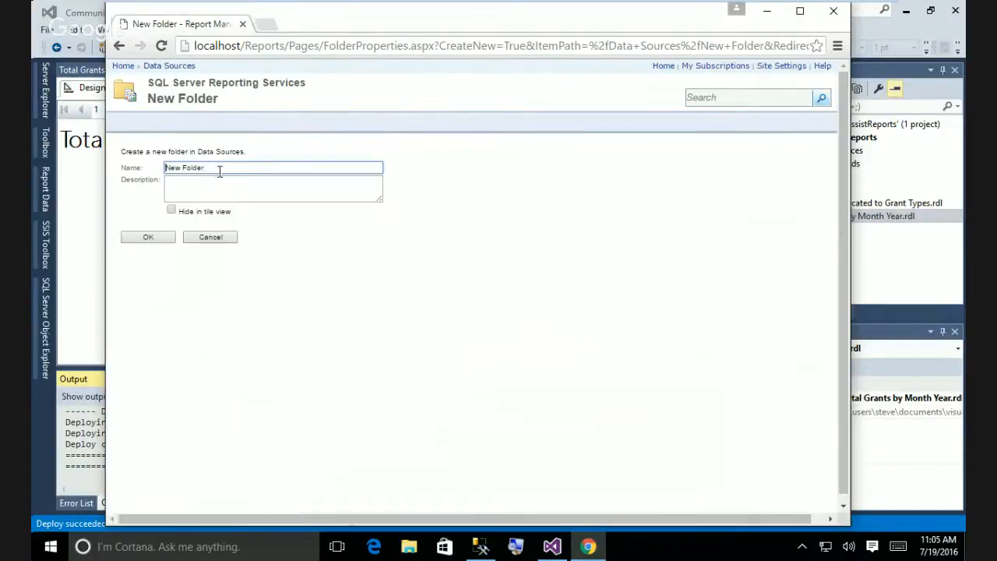
{"action": "left_click", "coordinate": [210, 239]}
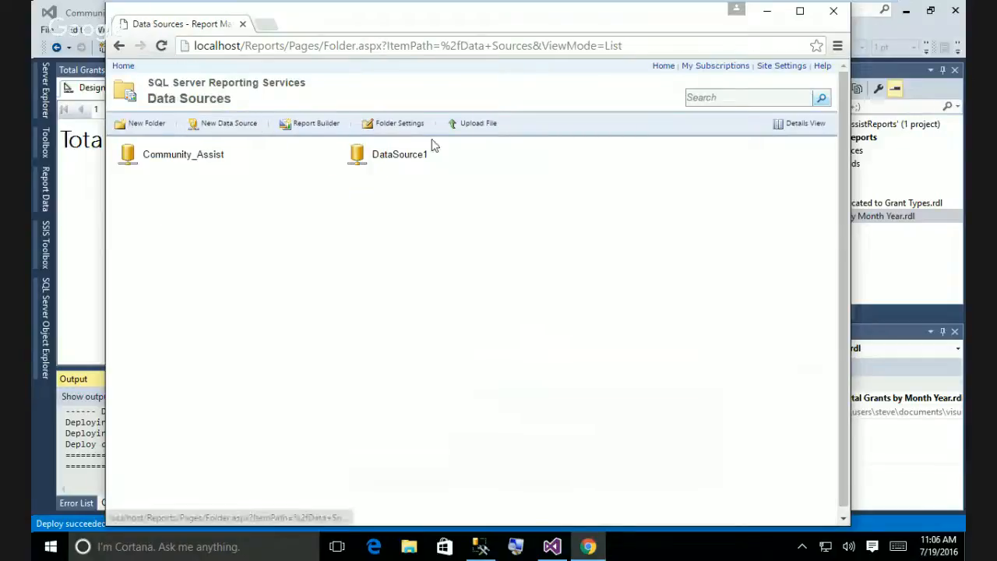
Review Community_Assist's actions and properties, then go to the Home folder.
{"action": "mouse_move", "coordinate": [256, 151]}
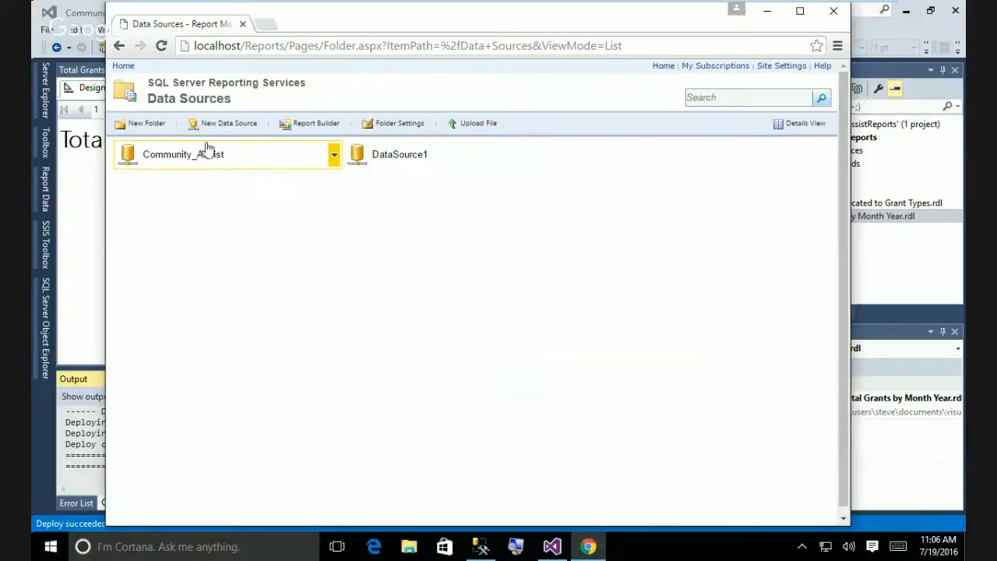
{"action": "mouse_move", "coordinate": [351, 155]}
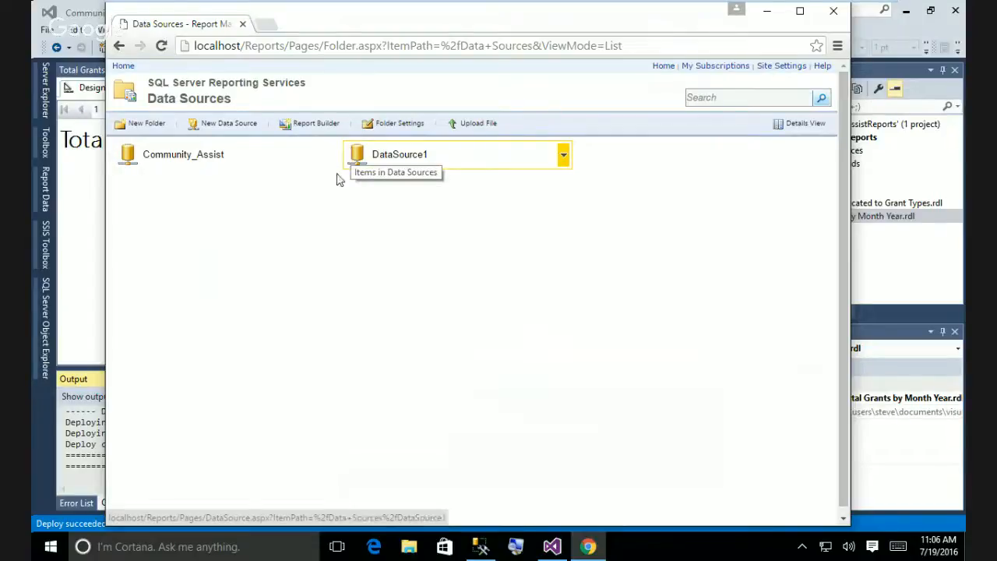
{"action": "left_click", "coordinate": [334, 160]}
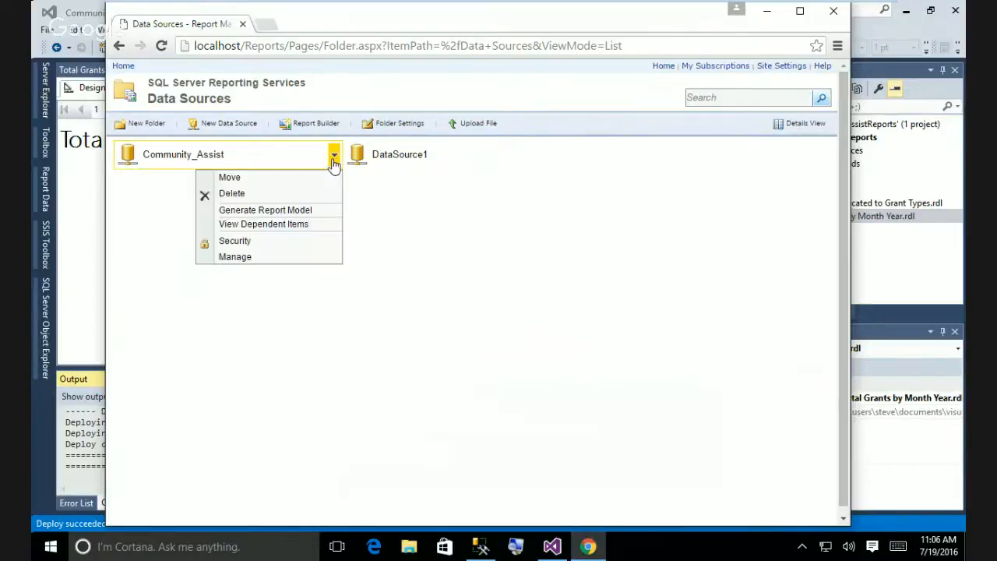
{"action": "left_click", "coordinate": [408, 247]}
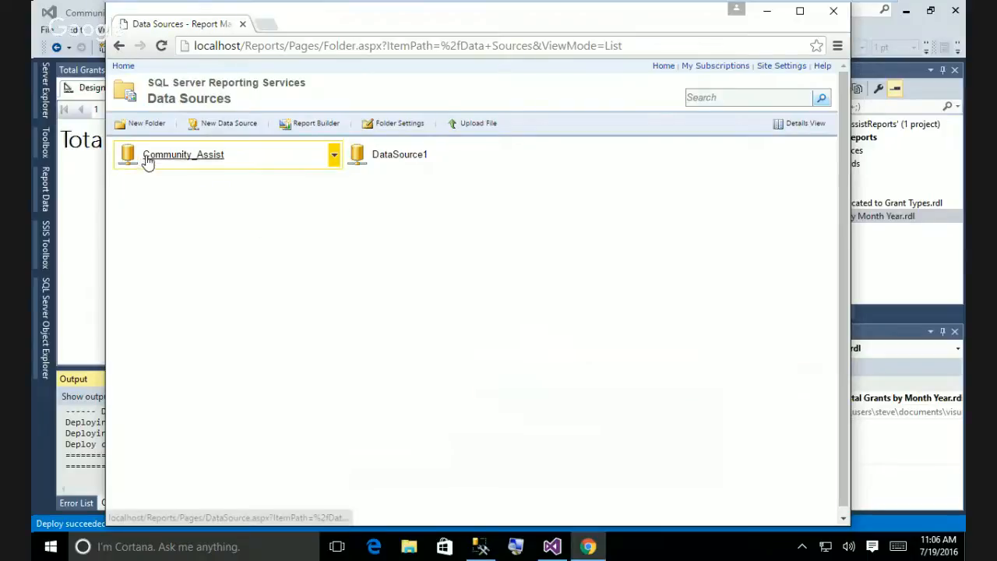
{"action": "left_click", "coordinate": [147, 160]}
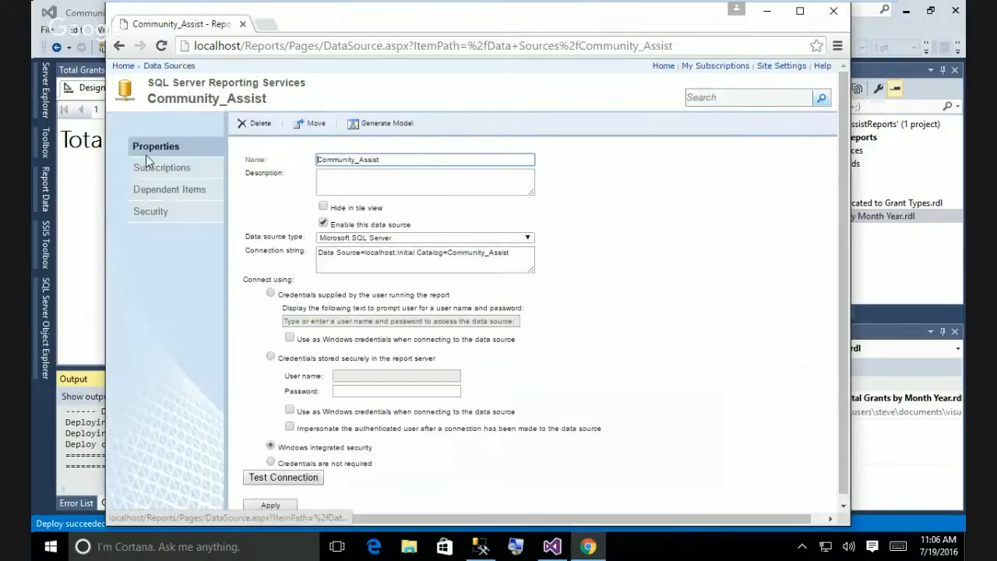
{"action": "left_click", "coordinate": [119, 46]}
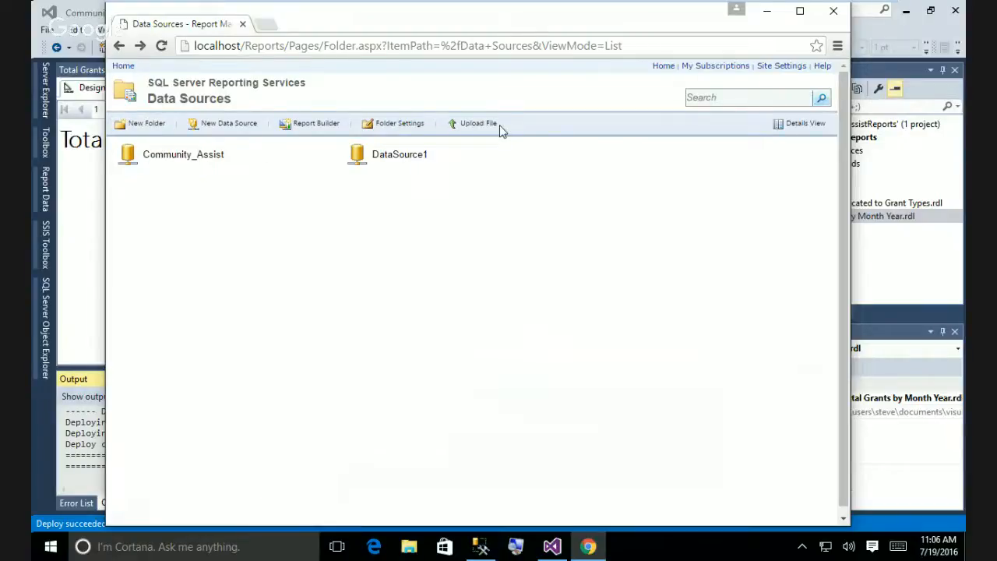
{"action": "left_click", "coordinate": [122, 68]}
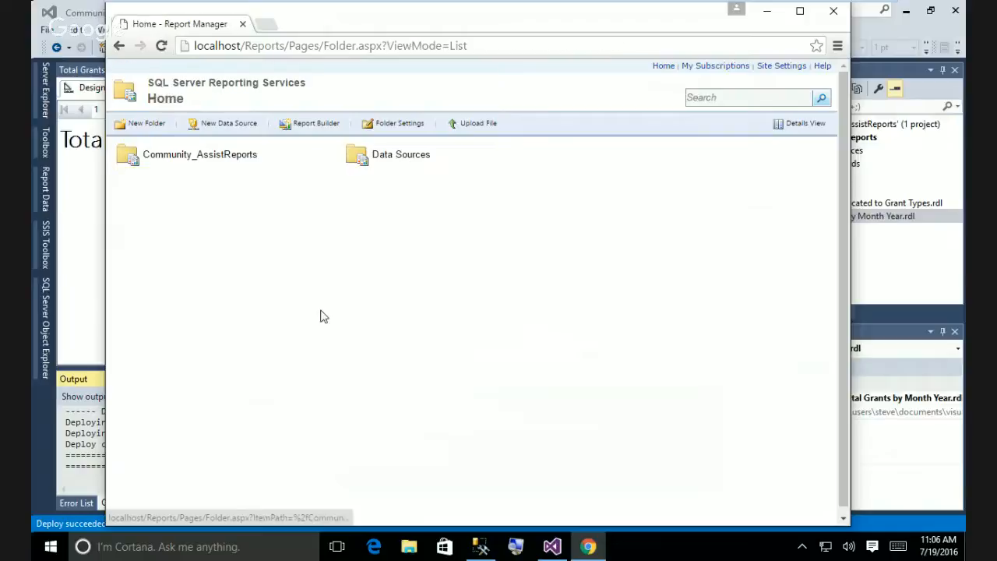
View Total Grants by Month Year in Community_AssistReports, return Home, and minimize Chrome.
{"action": "left_click", "coordinate": [215, 164]}
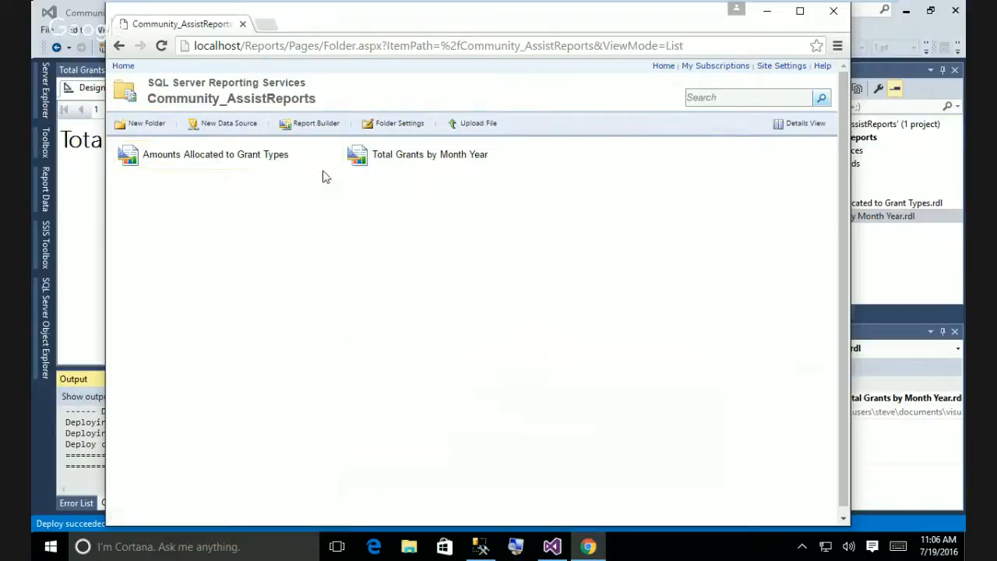
{"action": "left_click", "coordinate": [443, 166]}
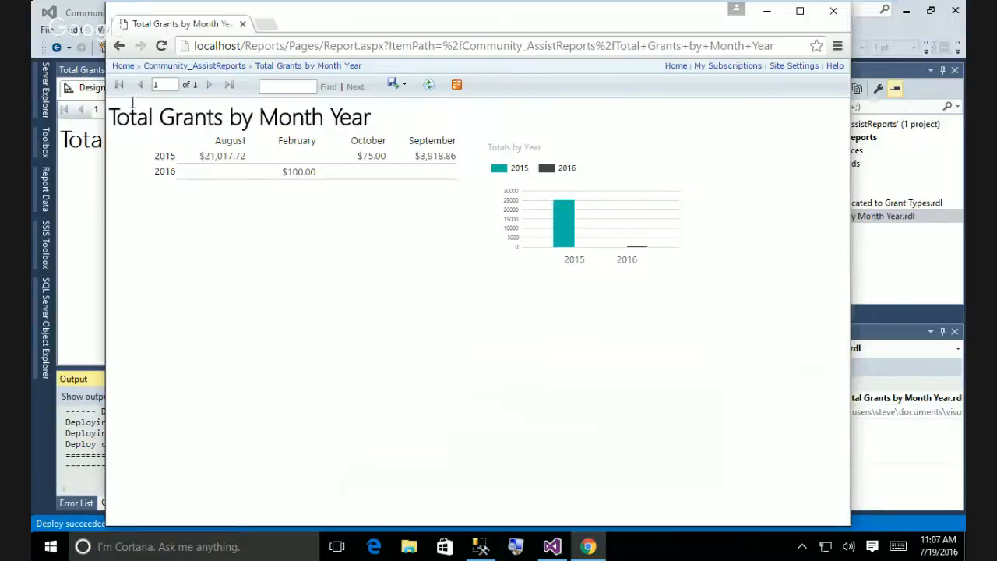
{"action": "left_click", "coordinate": [122, 68]}
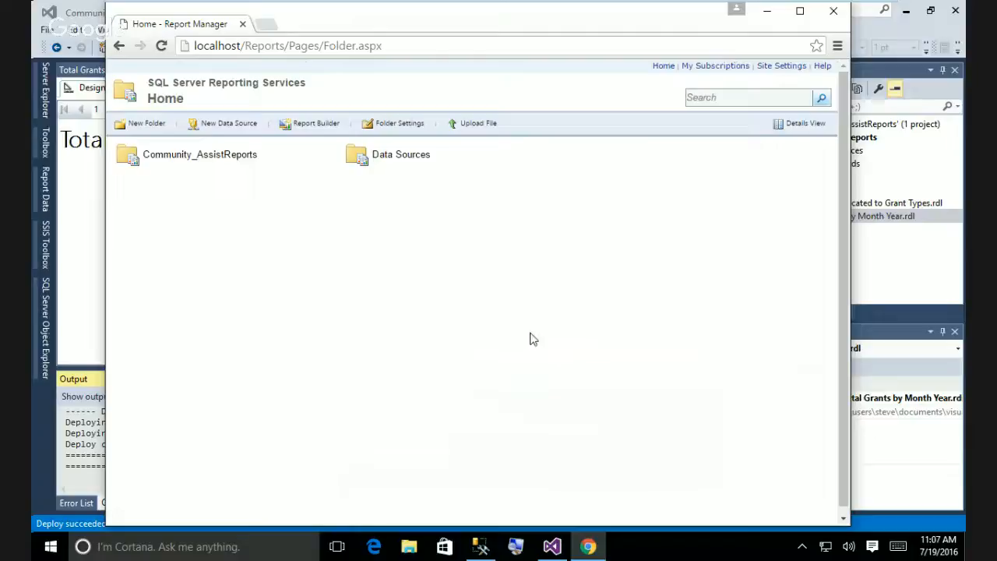
{"action": "left_click", "coordinate": [767, 15]}
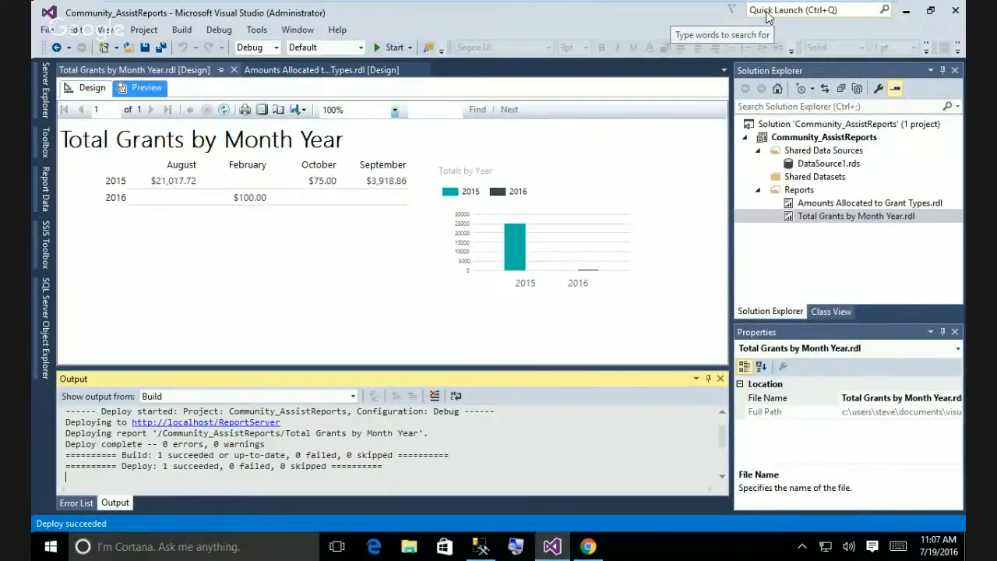
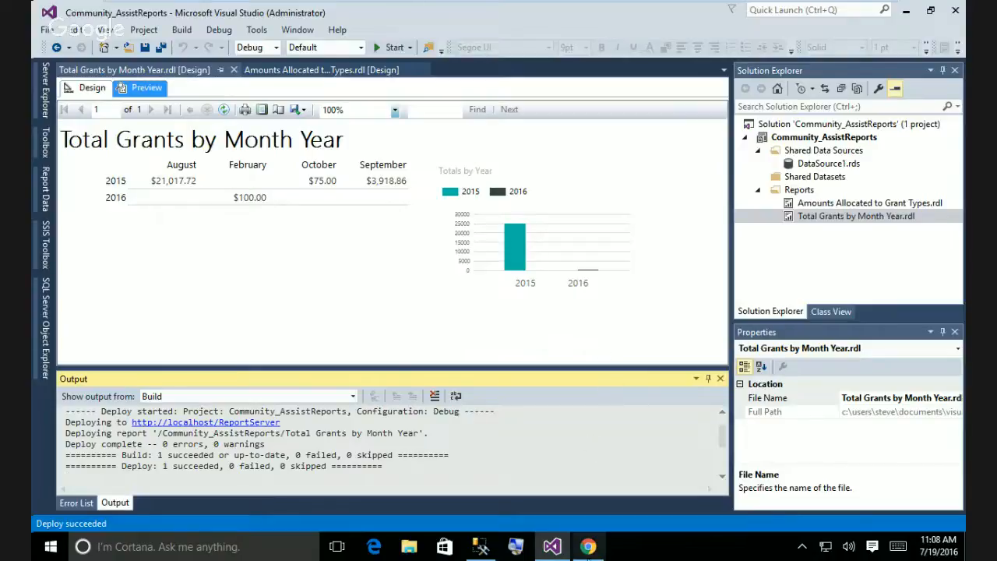
Open and then dismiss the Edge taskbar menu to return to the report.
{"action": "mouse_move", "coordinate": [588, 550]}
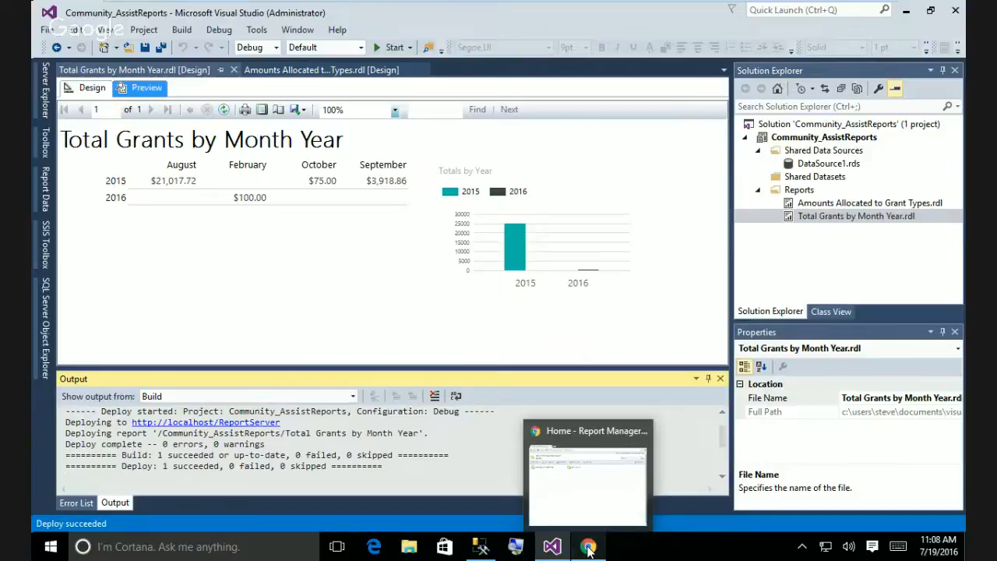
{"action": "right_click", "coordinate": [371, 549]}
{"action": "left_click", "coordinate": [706, 317]}
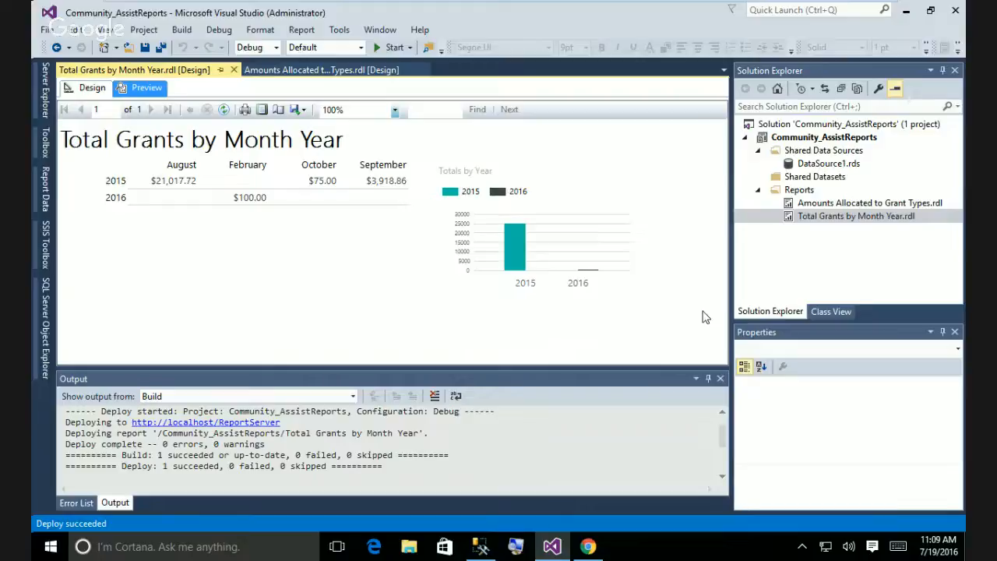
Add a new report to the Reports folder, skip the wizard welcome page, and switch to SSMS.
{"action": "right_click", "coordinate": [801, 192]}
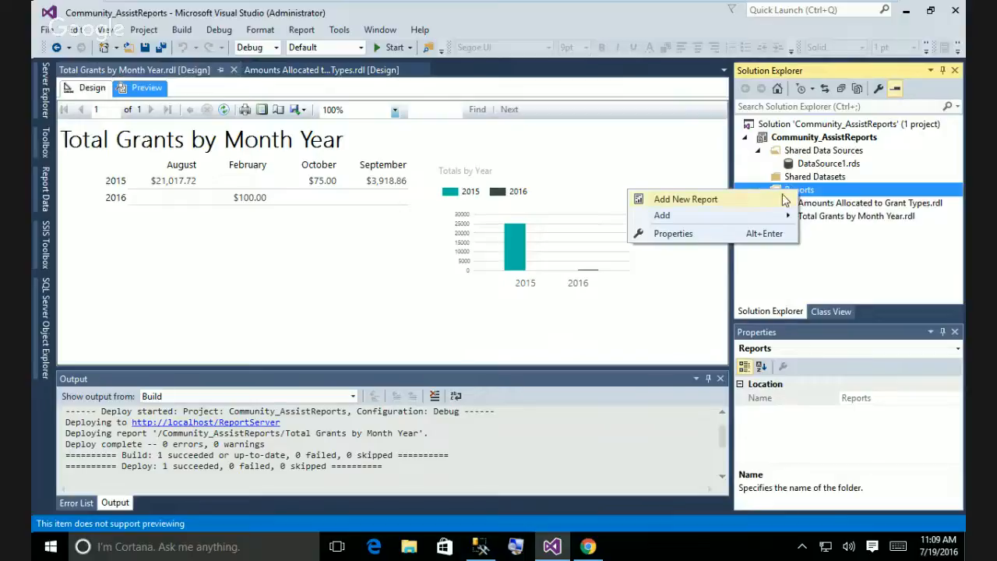
{"action": "left_click", "coordinate": [780, 199]}
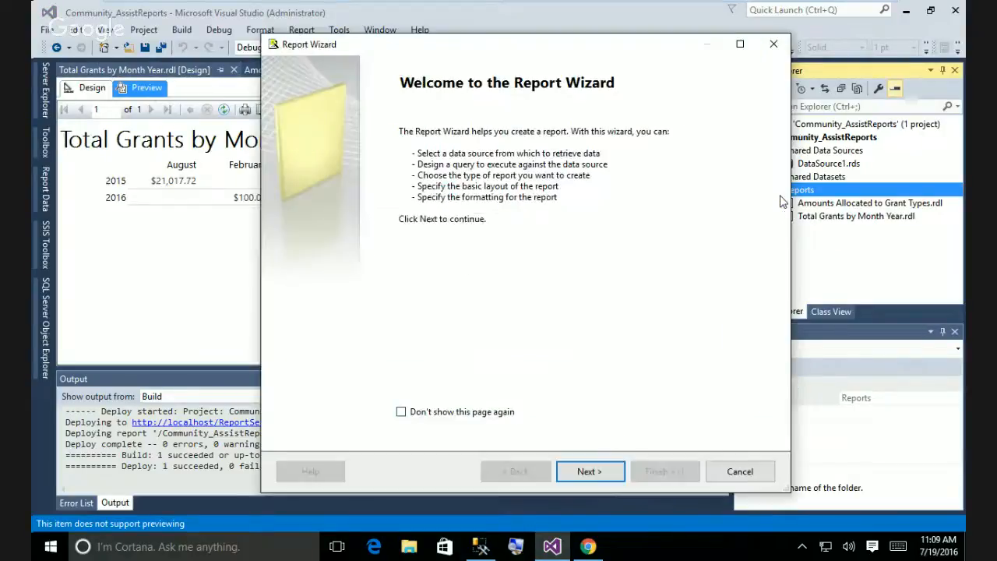
{"action": "left_click", "coordinate": [596, 476]}
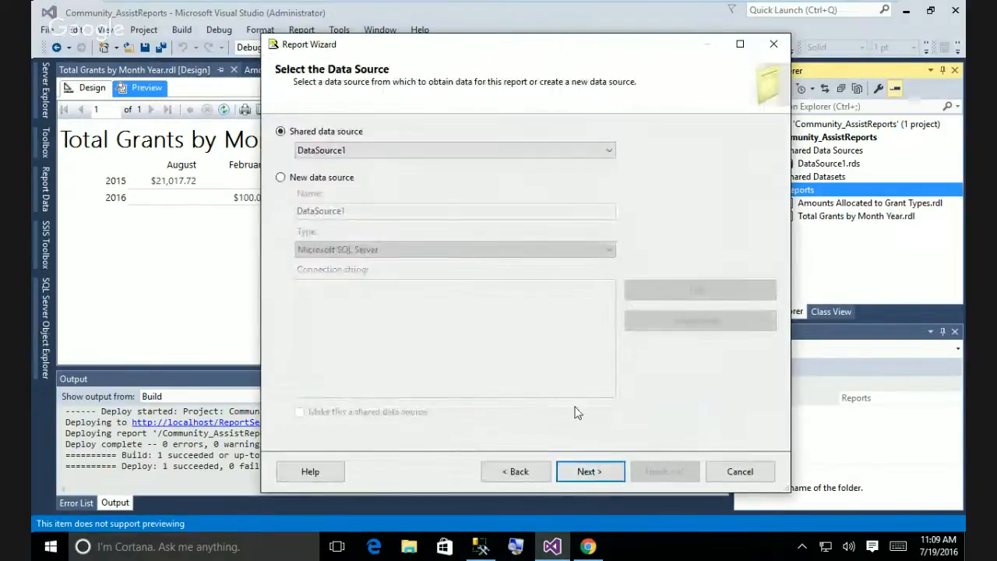
{"action": "mouse_move", "coordinate": [552, 555]}
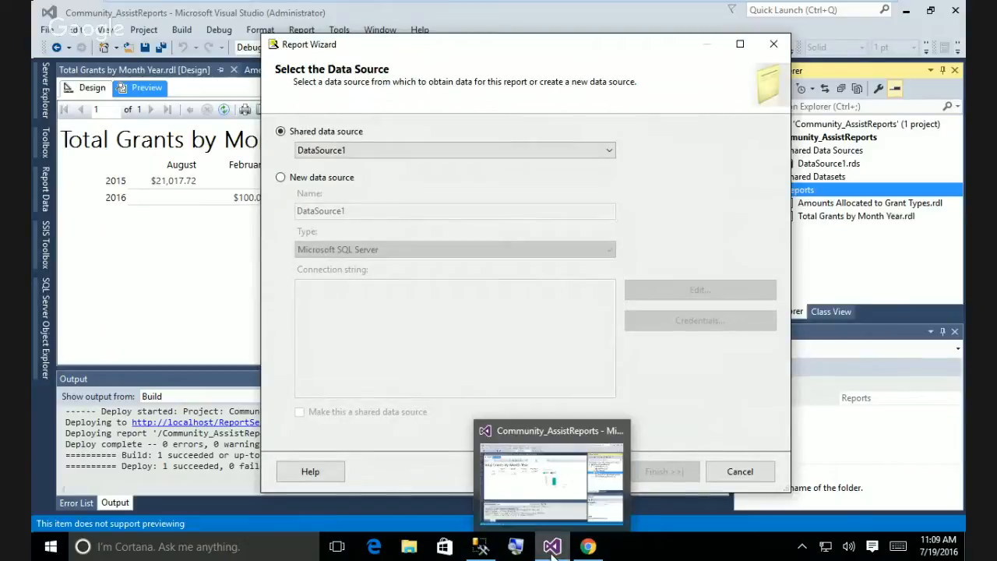
{"action": "left_click", "coordinate": [481, 549]}
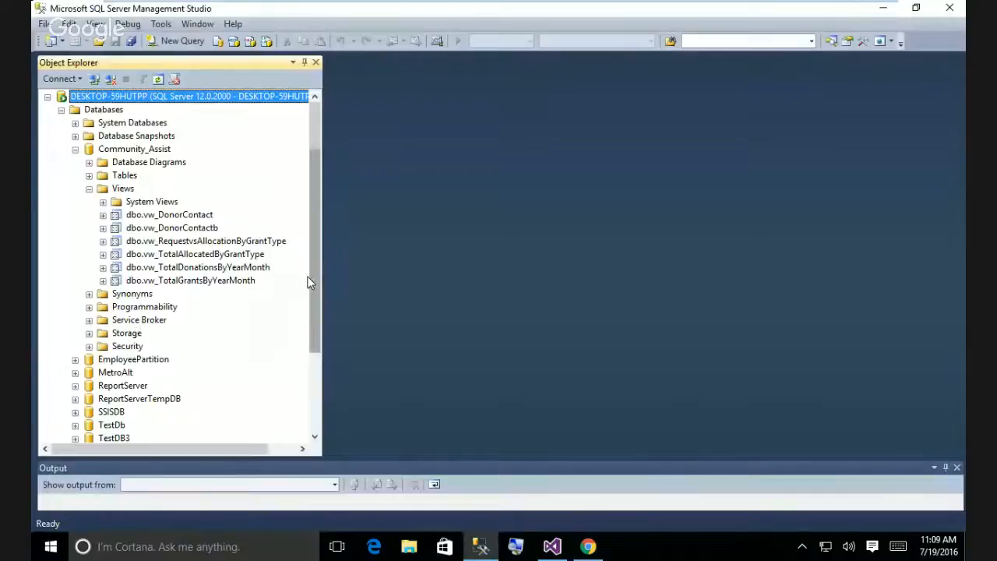
{"action": "left_click_drag", "start_coordinate": [308, 282], "coordinate": [303, 356]}
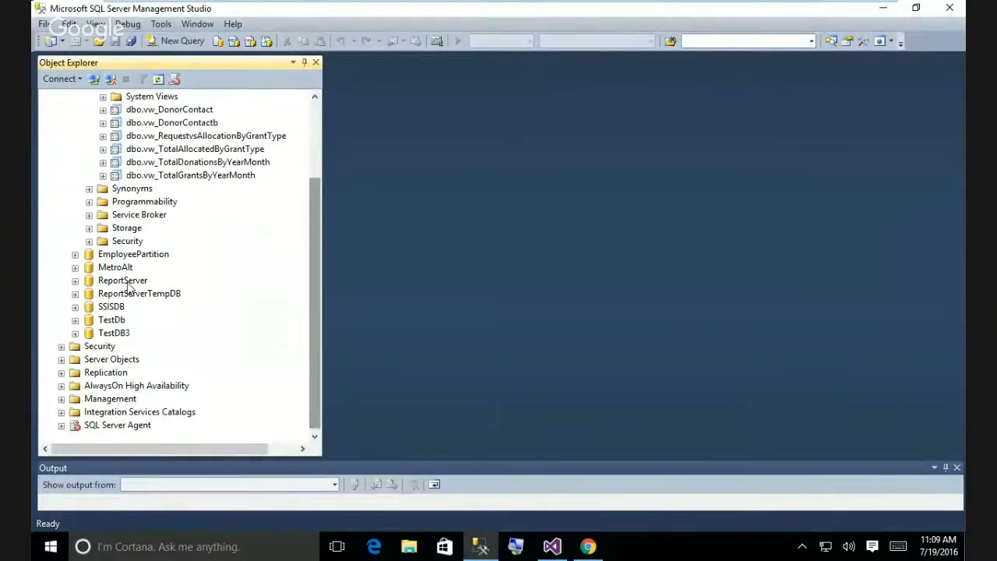
{"action": "left_click", "coordinate": [88, 202]}
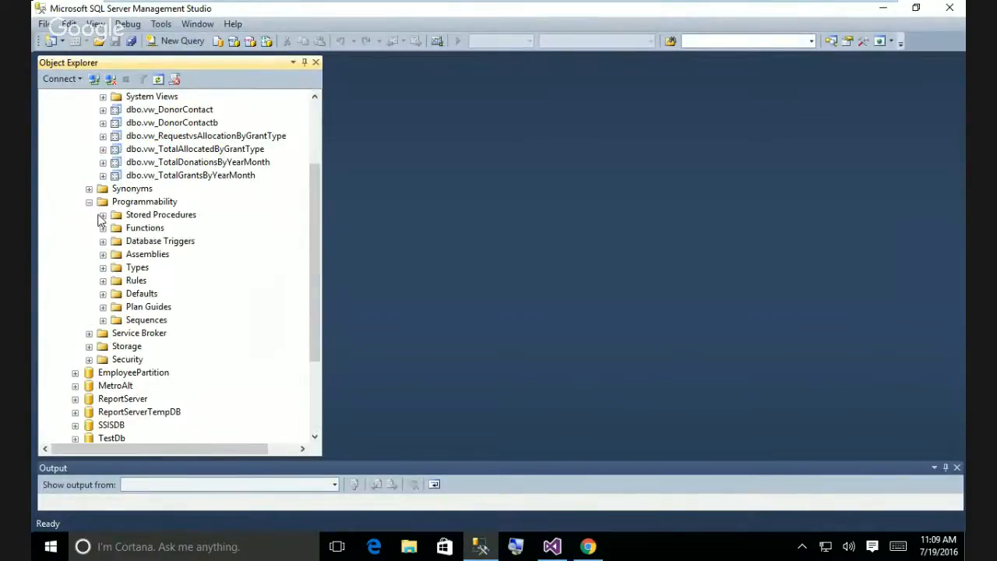
{"action": "left_click", "coordinate": [102, 215]}
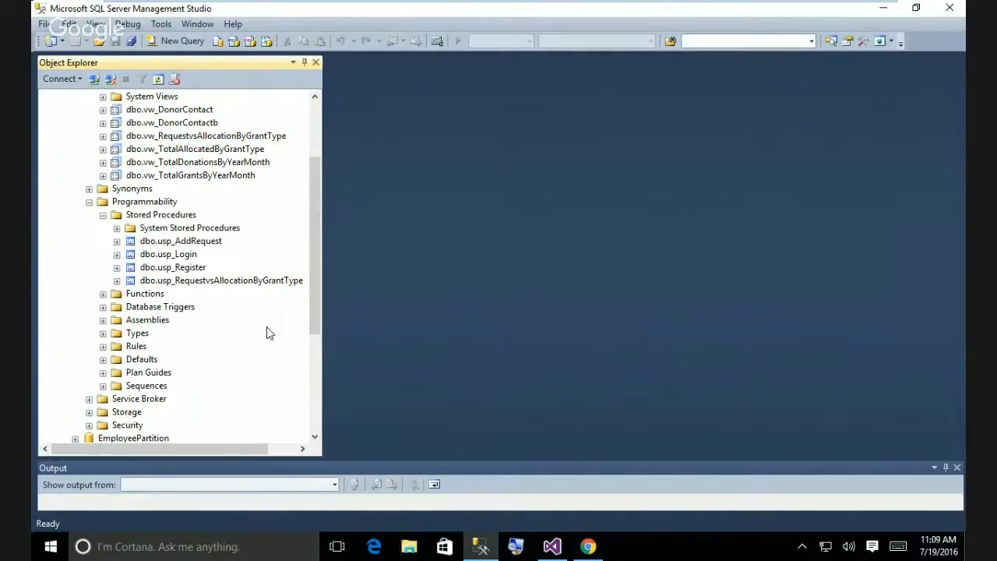
{"action": "left_click", "coordinate": [263, 286]}
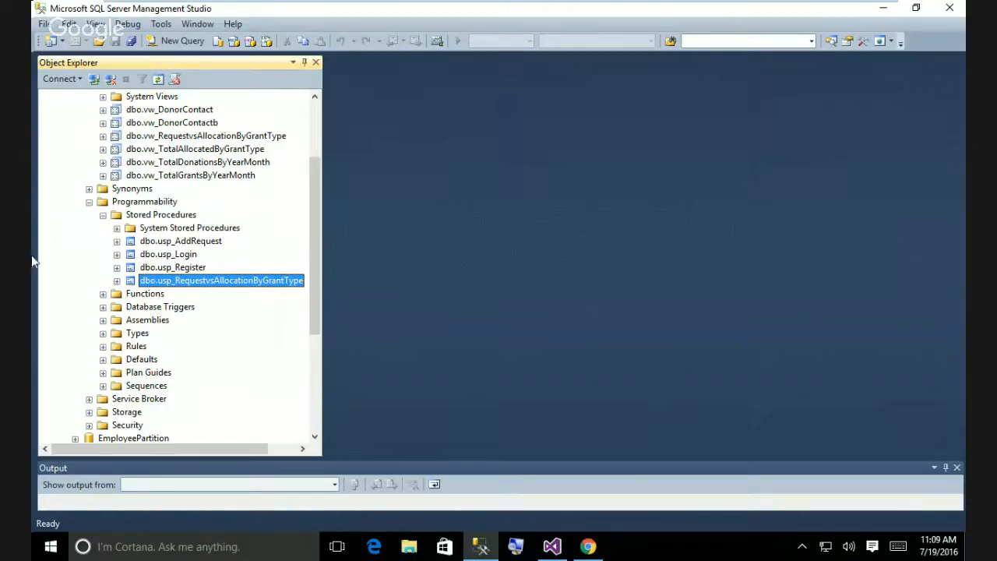
{"action": "left_click", "coordinate": [117, 280]}
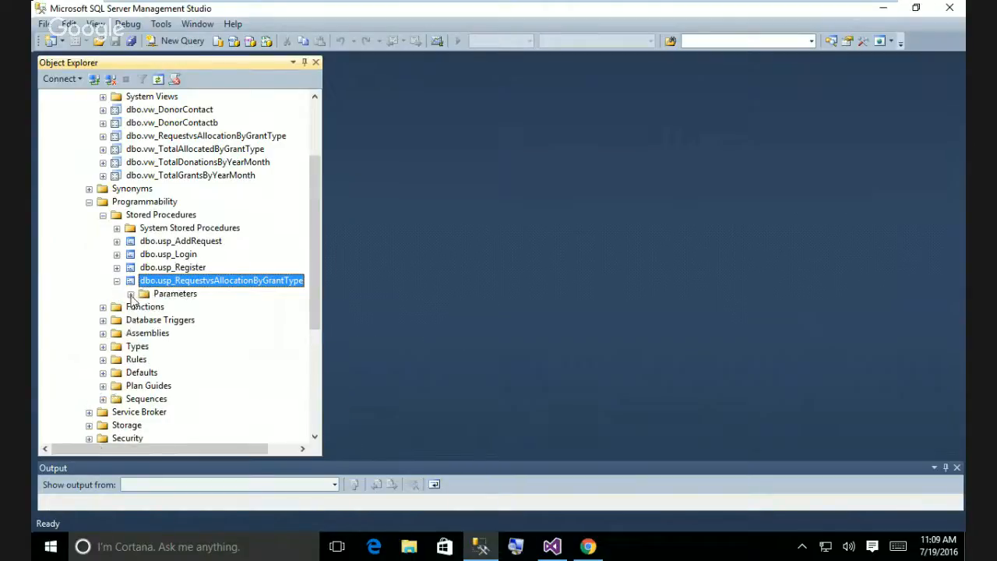
{"action": "left_click", "coordinate": [131, 296]}
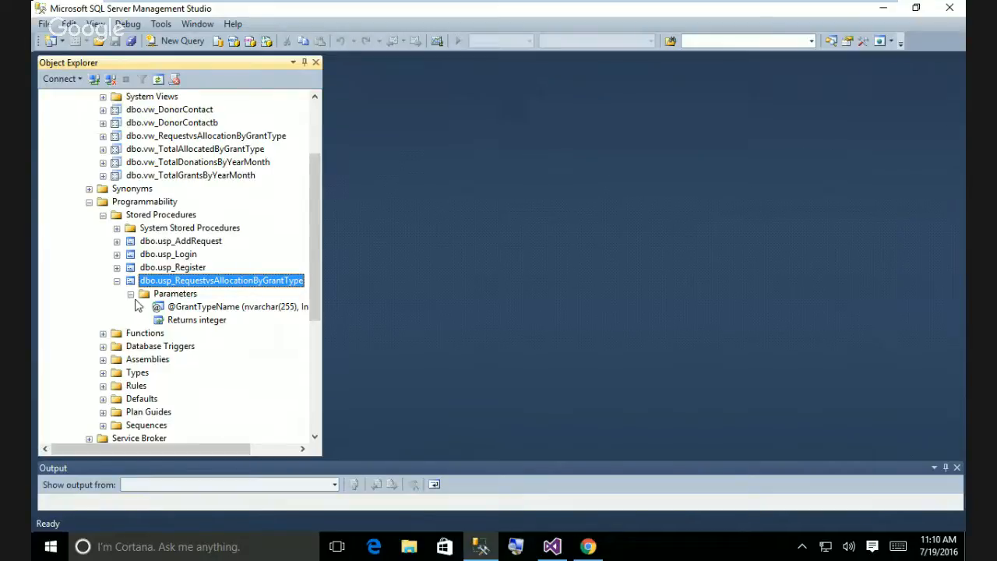
Run exec dbo.usp_RequestsvsAllocationByGrantType 'food' in a new query, then return to Visual Studio.
{"action": "left_click", "coordinate": [191, 41]}
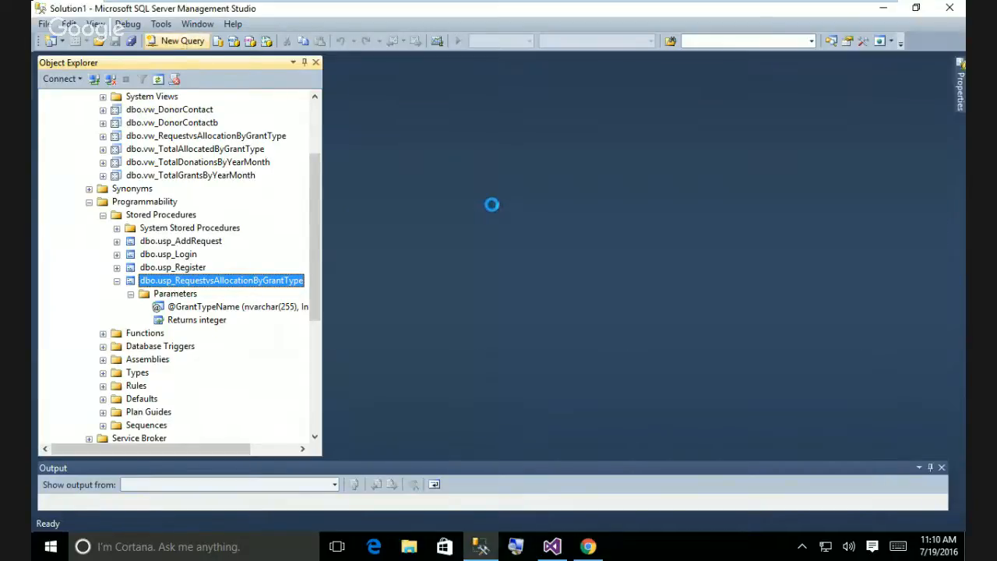
{"action": "type", "text": "e"}
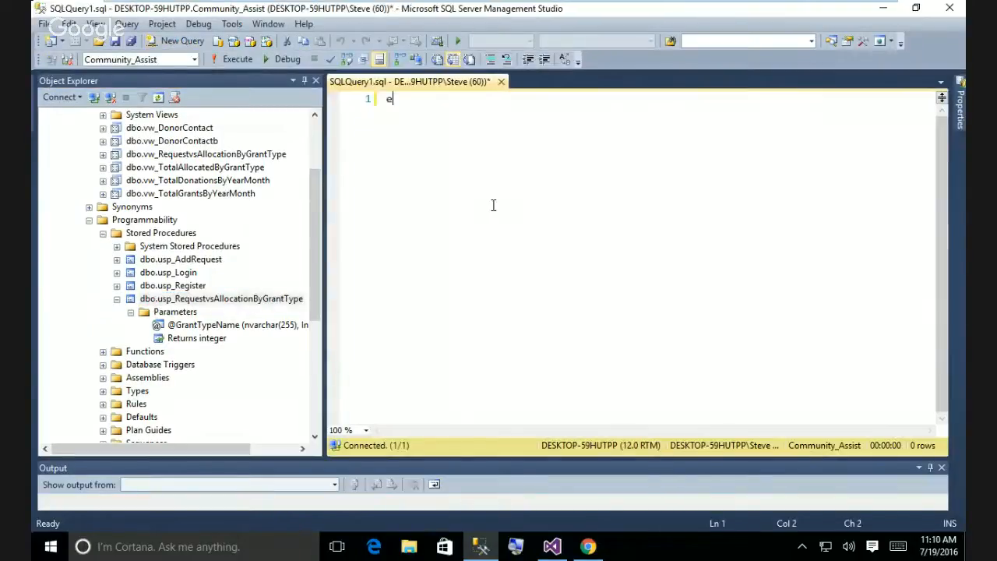
{"action": "type", "text": "xec"}
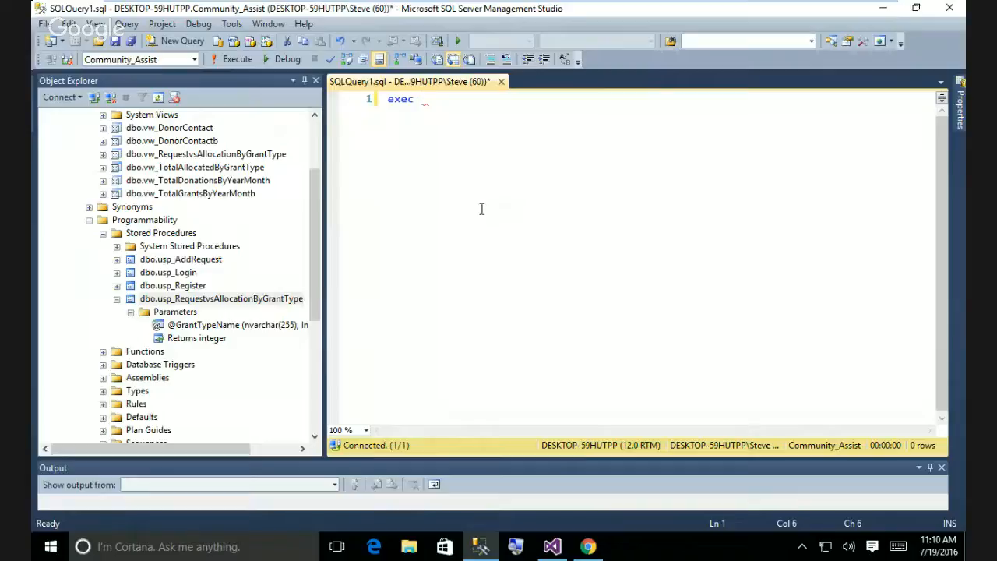
{"action": "left_click_drag", "start_coordinate": [257, 306], "coordinate": [522, 140]}
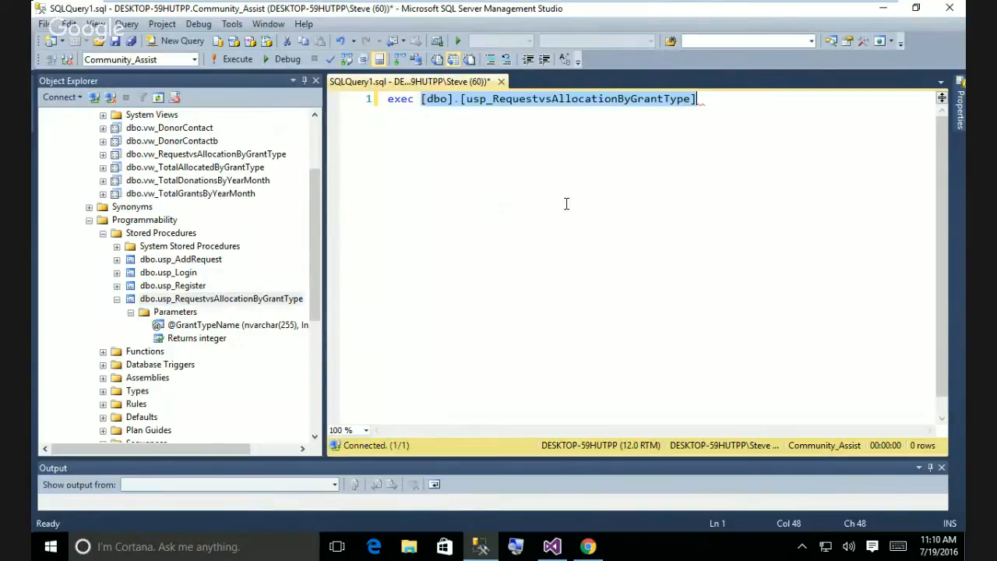
{"action": "left_click", "coordinate": [734, 106]}
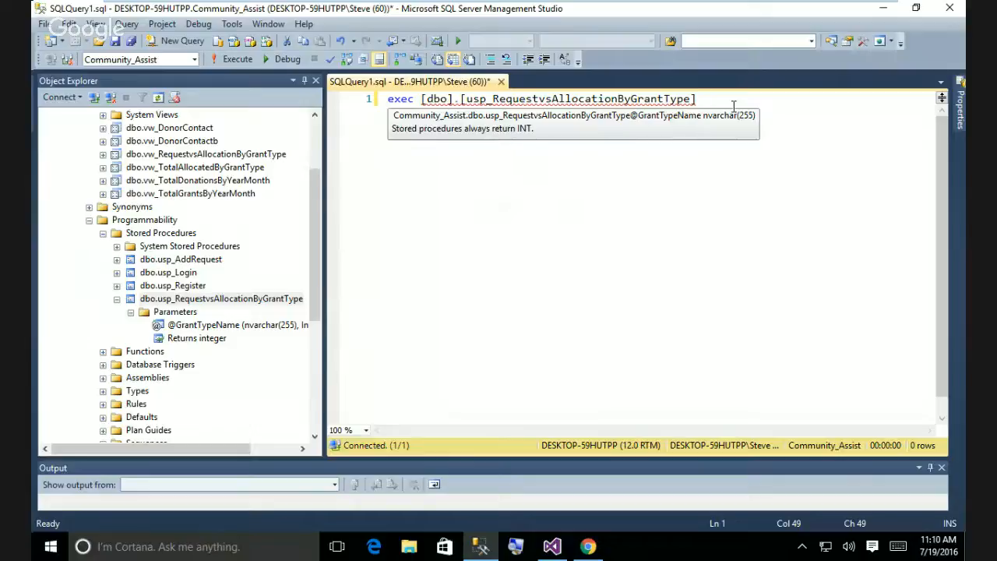
{"action": "type", "text": "'food'"}
{"action": "left_click_drag", "start_coordinate": [790, 100], "coordinate": [378, 111]}
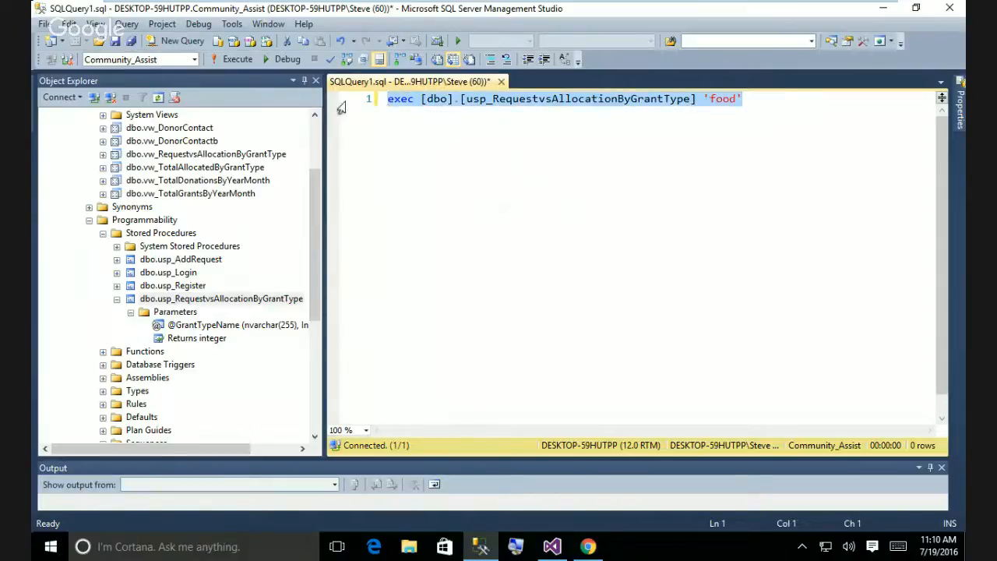
{"action": "key", "text": "F5"}
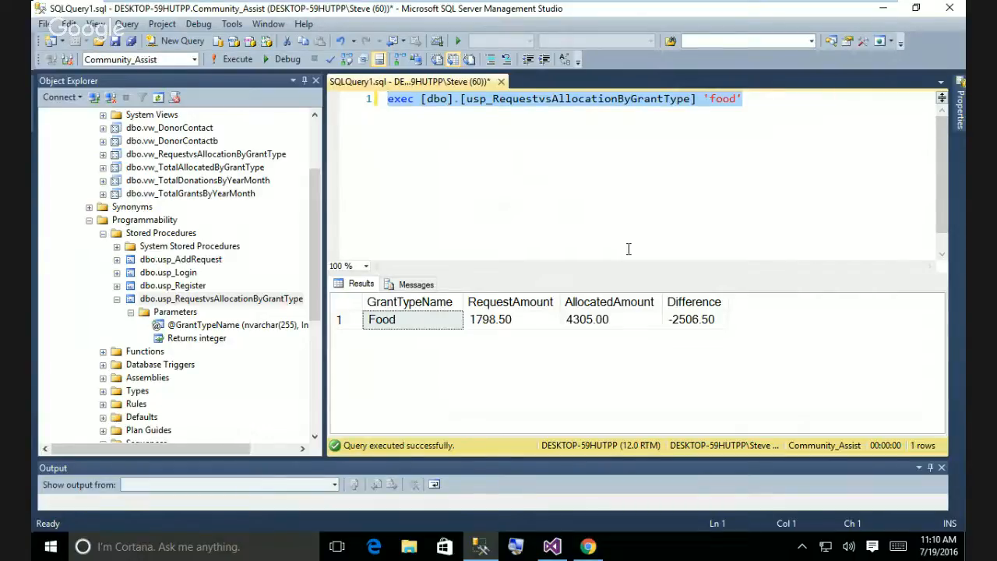
{"action": "key", "text": "End"}
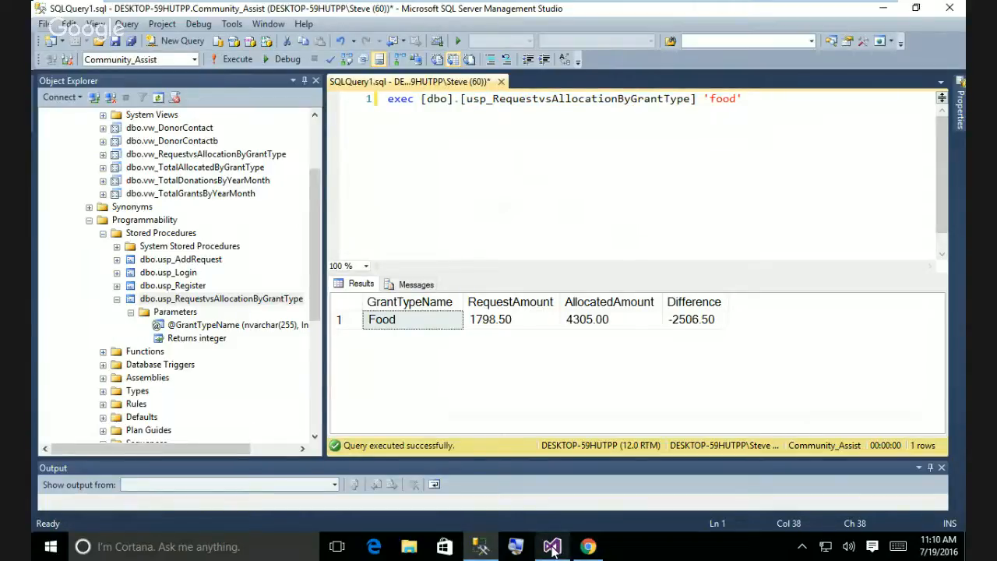
{"action": "mouse_move", "coordinate": [552, 550]}
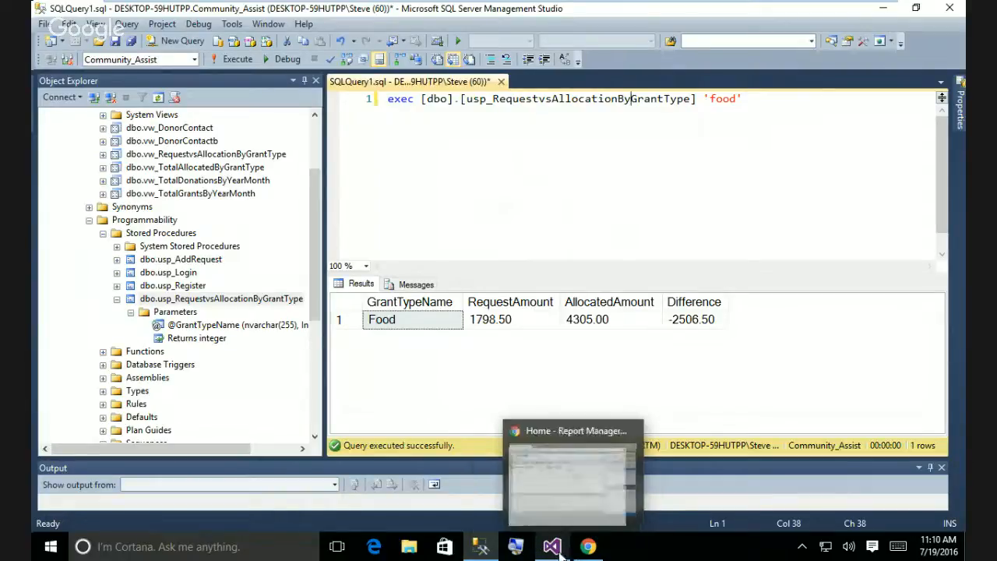
{"action": "left_click", "coordinate": [551, 546]}
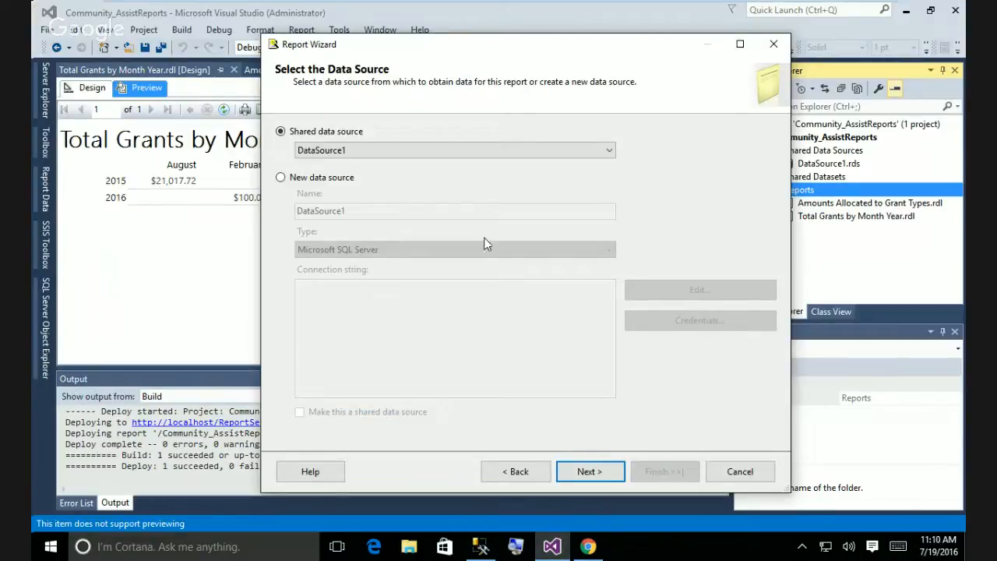
Advance to the query design step and begin typing 'exec usp_' in the query string.
{"action": "left_click", "coordinate": [595, 472]}
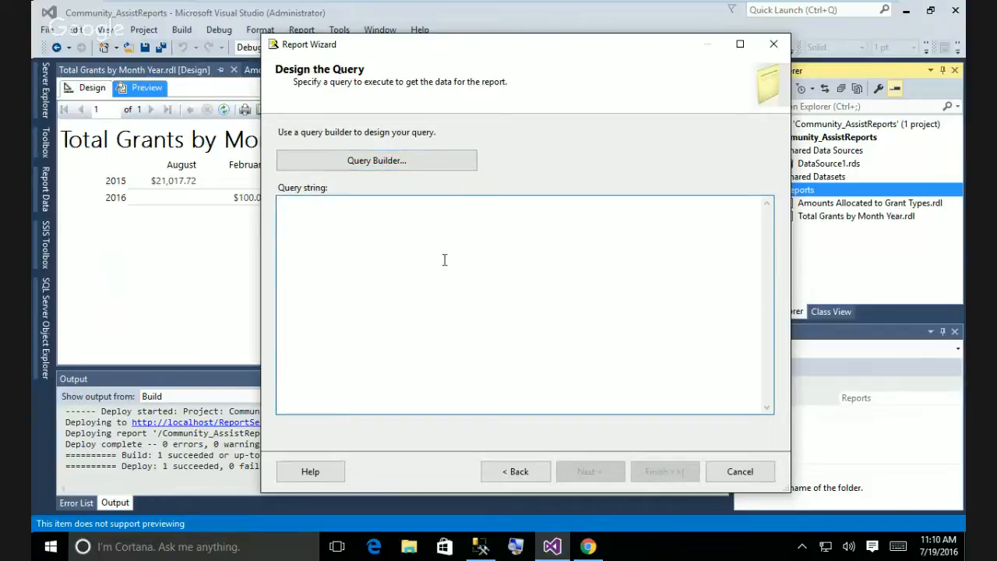
{"action": "type", "text": "exec"}
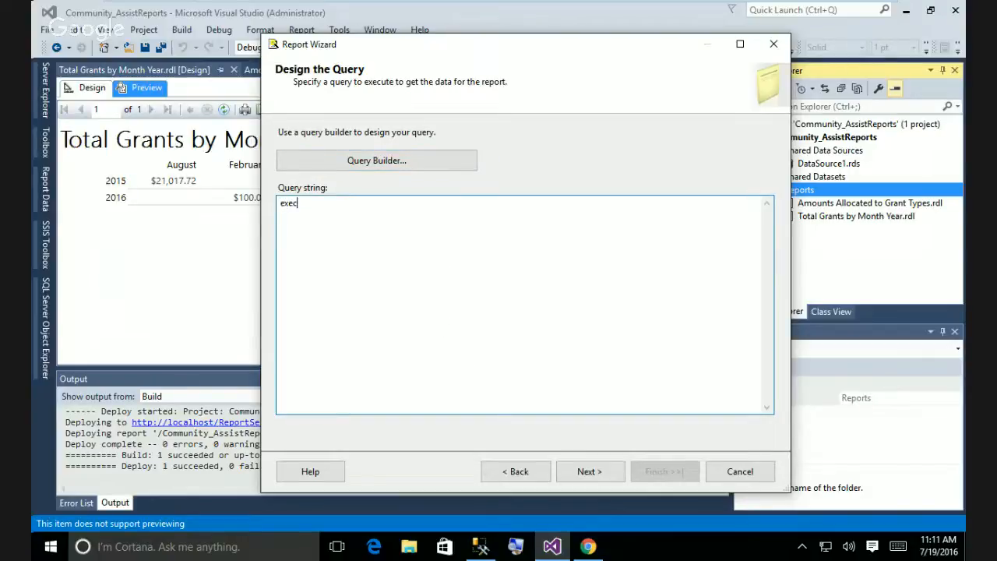
{"action": "type", "text": " usp_"}
{"action": "mouse_move", "coordinate": [551, 547]}
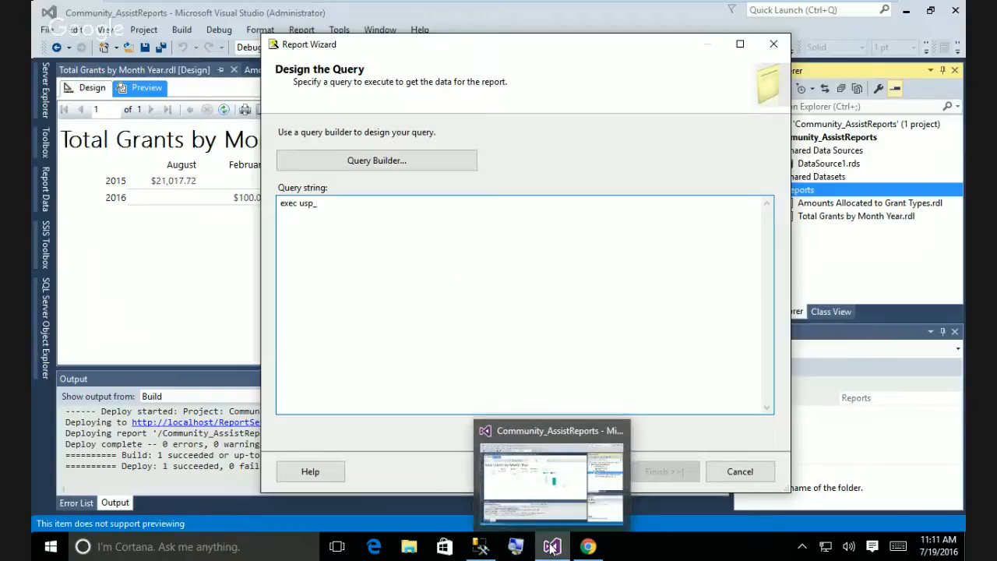
{"action": "left_click", "coordinate": [481, 548]}
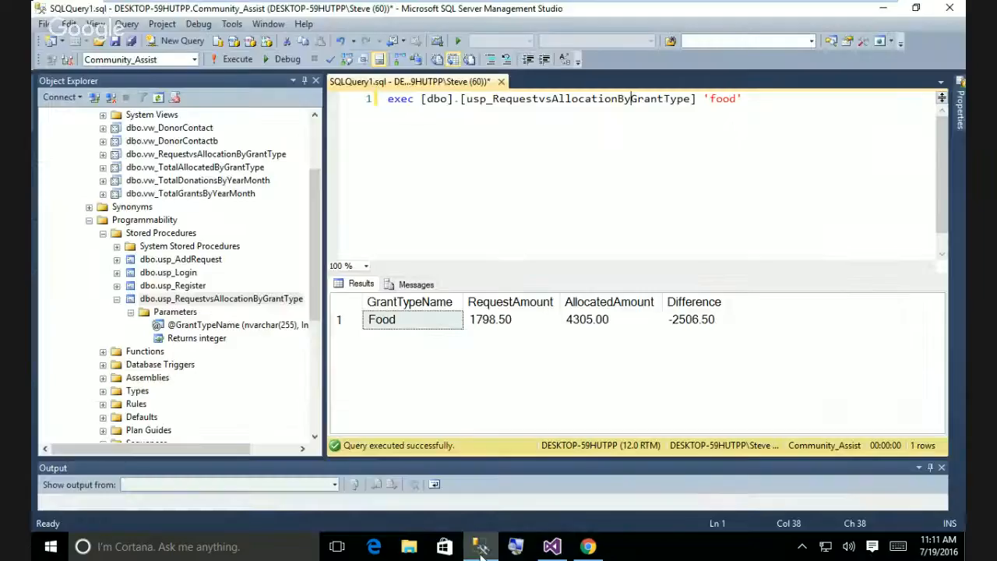
Paste the exec [dbo].[usp_RequestsvsAllocationByGrantType] call copied from SSMS into the query and try Next.
{"action": "left_click", "coordinate": [696, 99]}
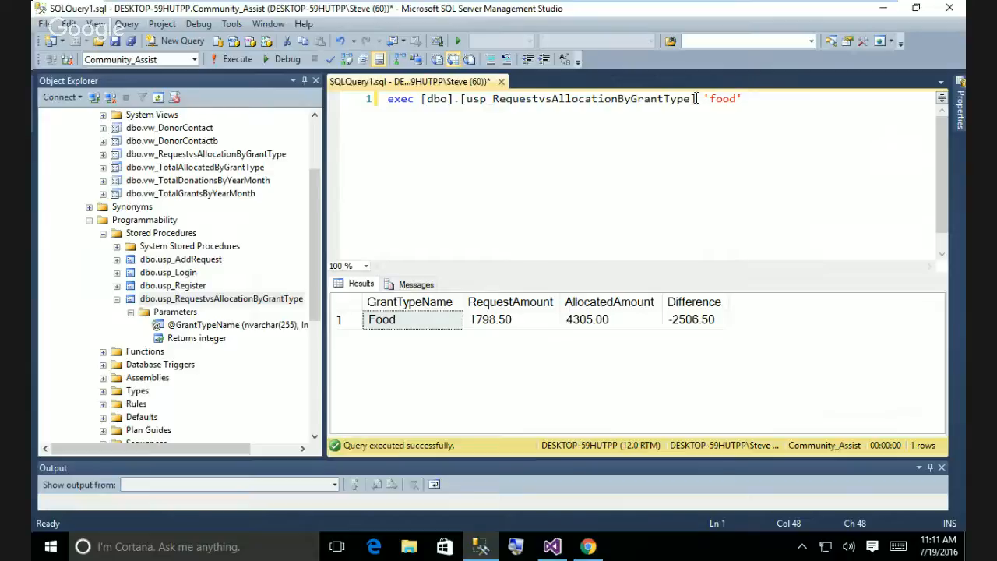
{"action": "left_click_drag", "start_coordinate": [696, 99], "coordinate": [385, 111]}
{"action": "key", "text": "ctrl+c"}
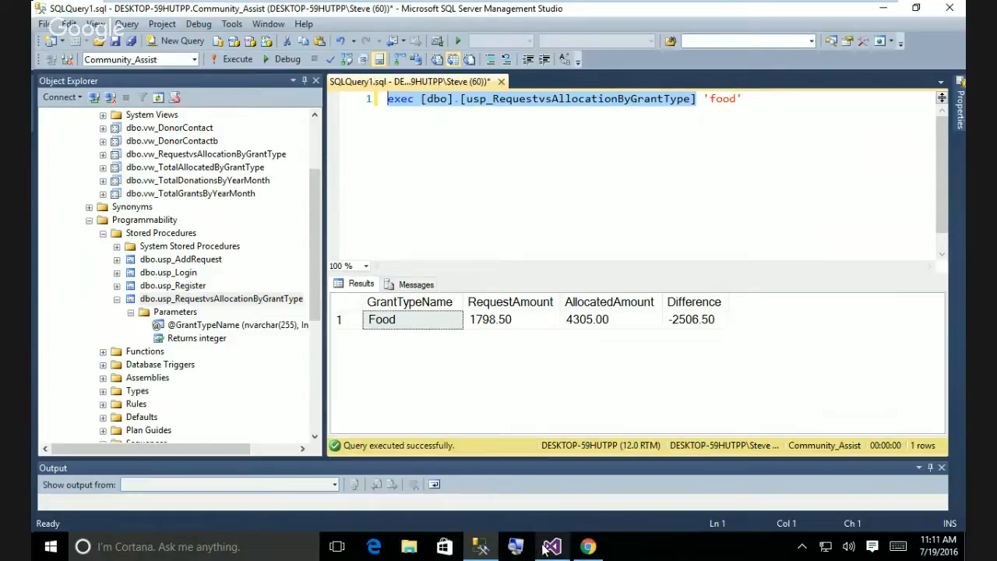
{"action": "left_click", "coordinate": [481, 550]}
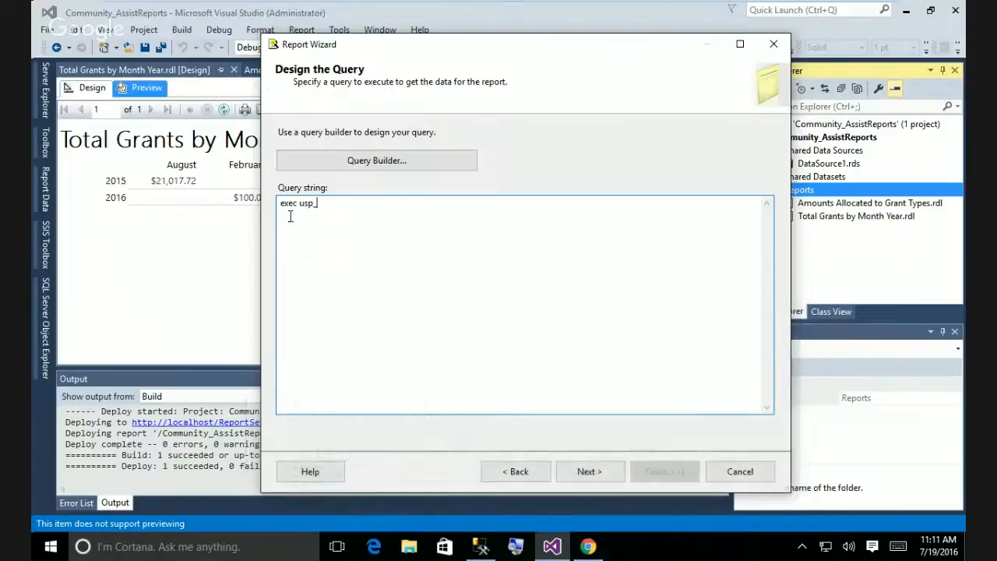
{"action": "left_click_drag", "start_coordinate": [317, 205], "coordinate": [271, 210]}
{"action": "key", "text": "ctrl+v"}
{"action": "left_click", "coordinate": [441, 327]}
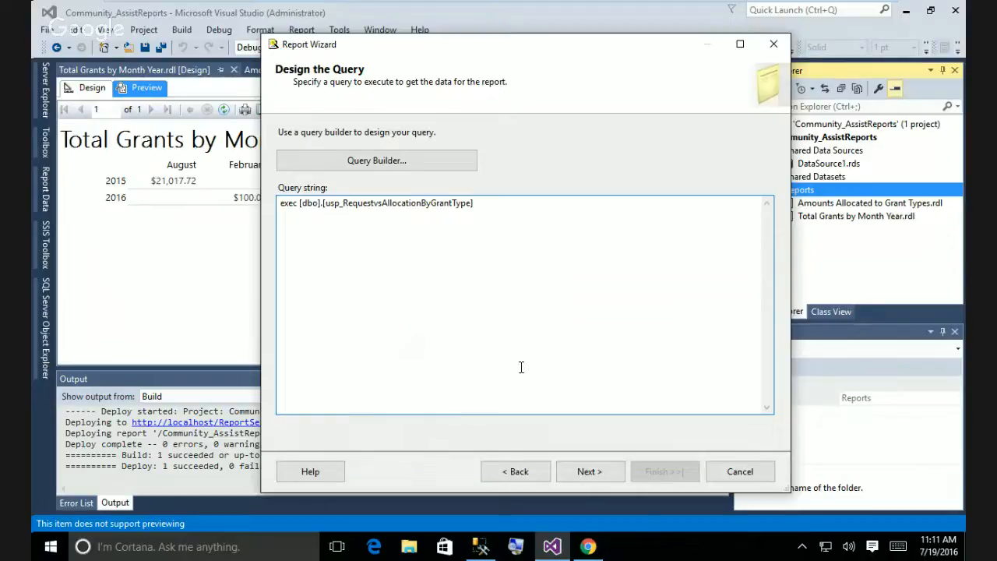
{"action": "left_click", "coordinate": [597, 473]}
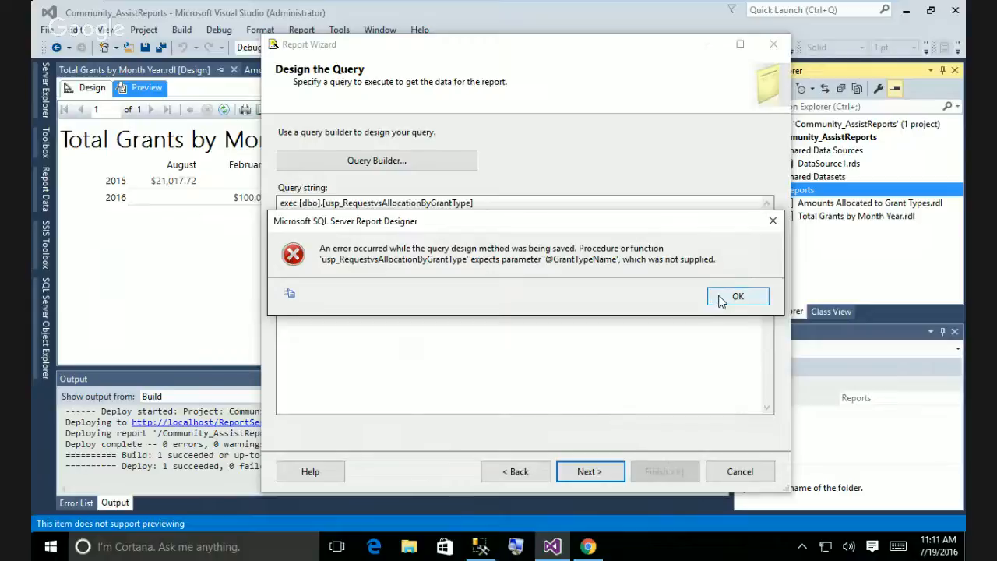
{"action": "left_click", "coordinate": [736, 296]}
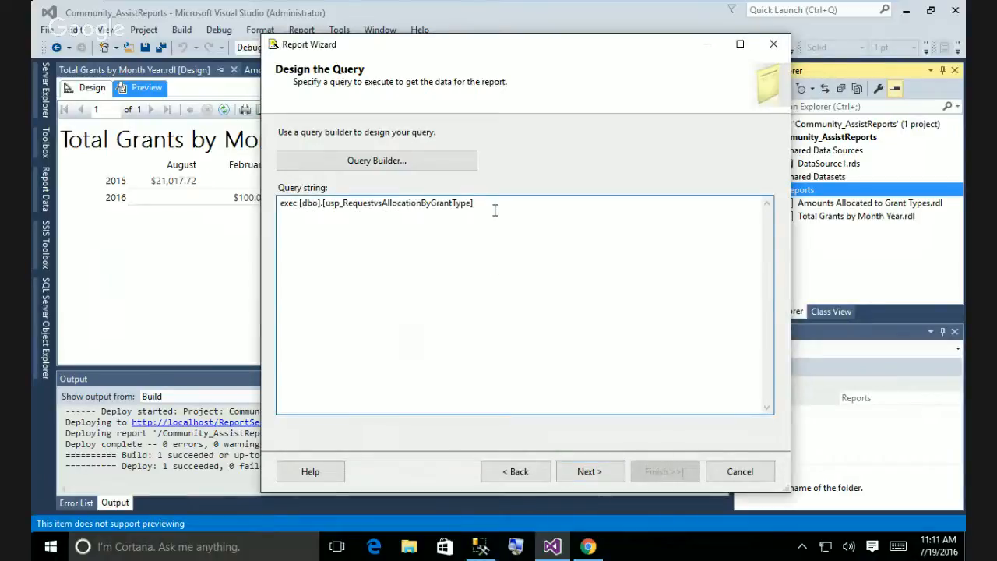
{"action": "type", "text": "@GrantT"}
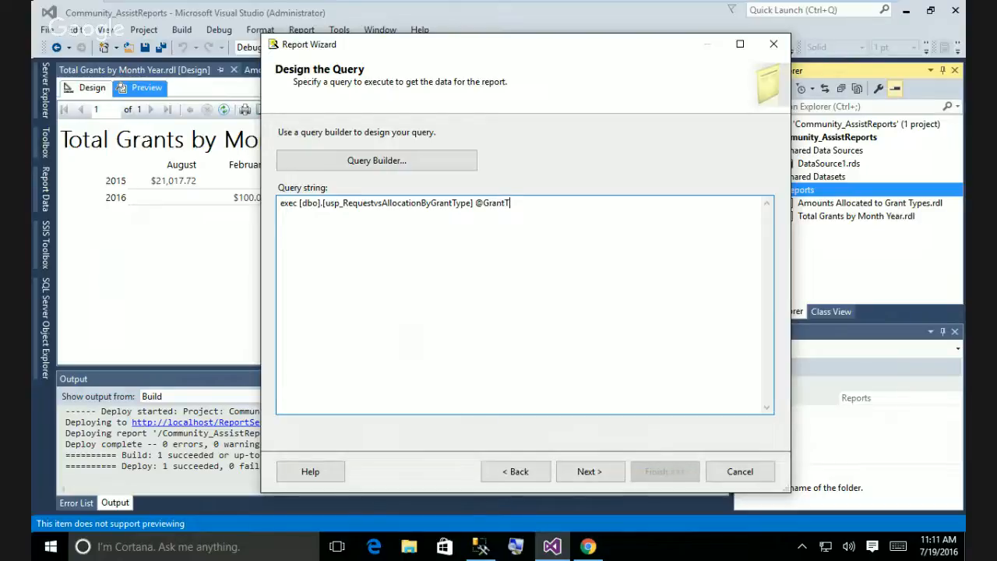
{"action": "type", "text": "ypeType"}
{"action": "left_click", "coordinate": [602, 476]}
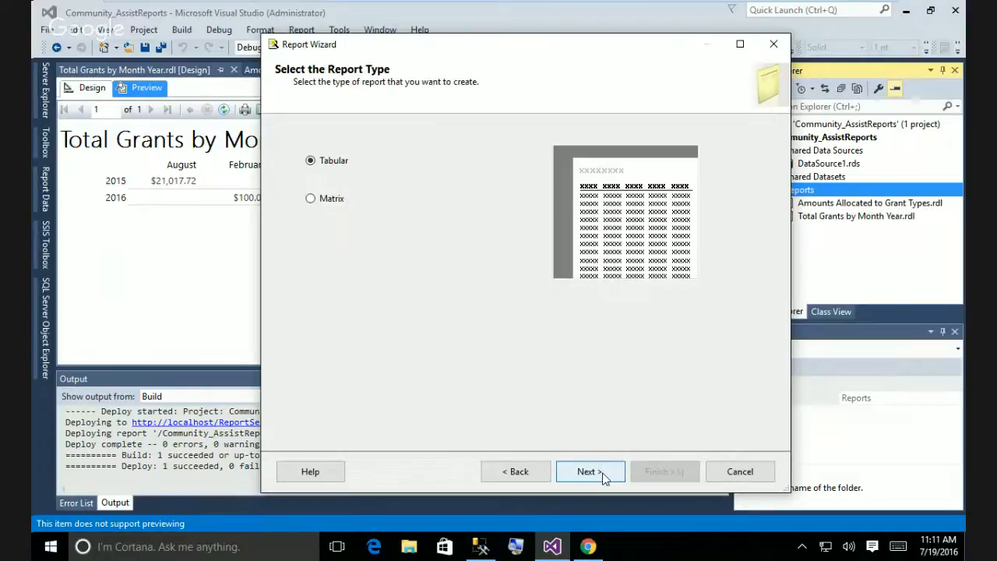
{"action": "left_click", "coordinate": [518, 473]}
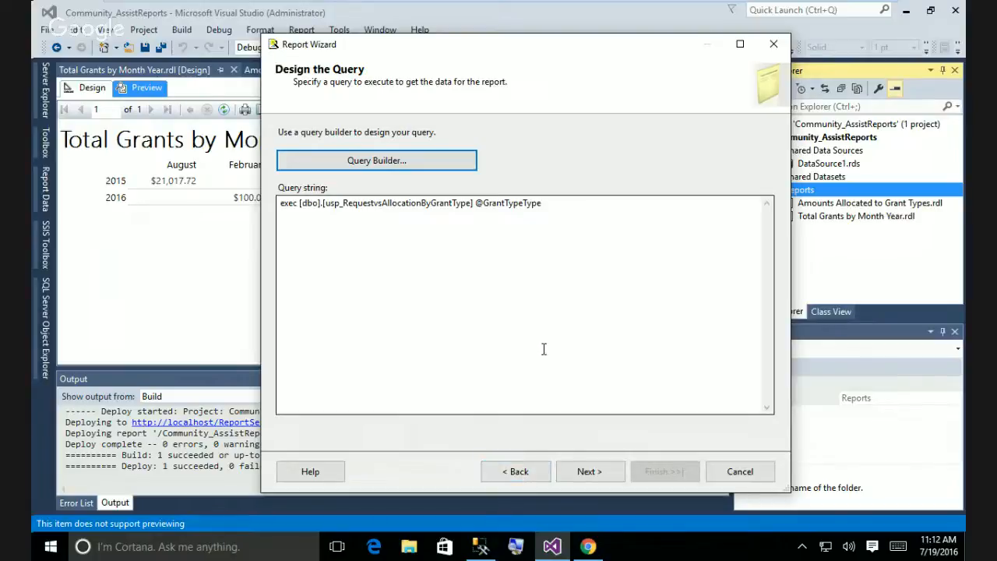
{"action": "left_click", "coordinate": [578, 474]}
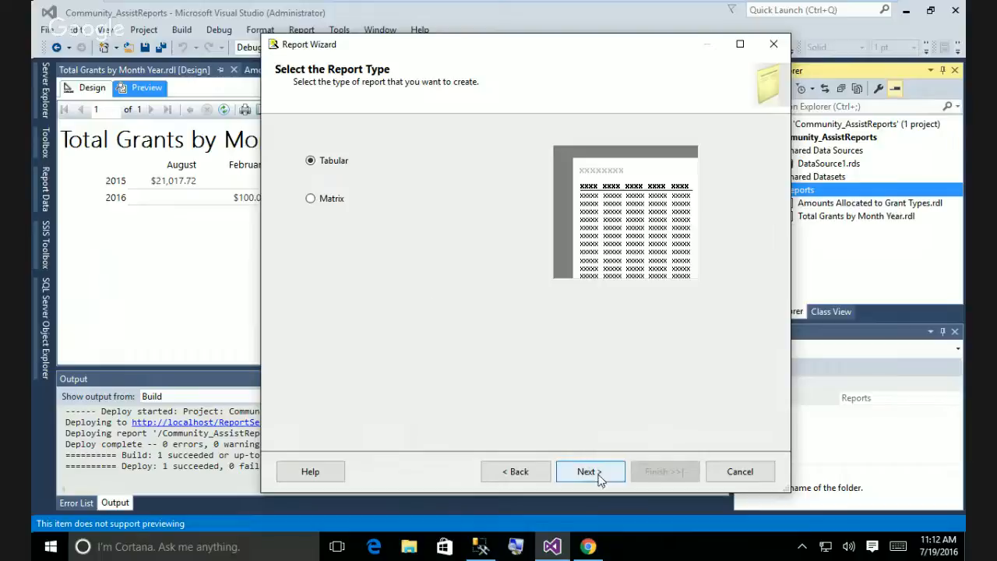
{"action": "left_click", "coordinate": [601, 474]}
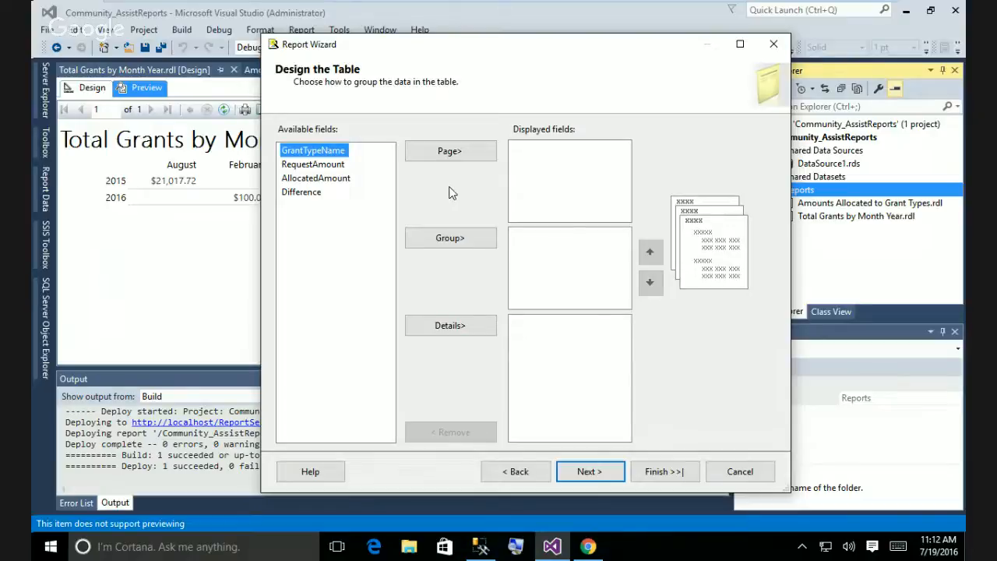
{"action": "left_click", "coordinate": [518, 471]}
{"action": "left_click", "coordinate": [522, 472]}
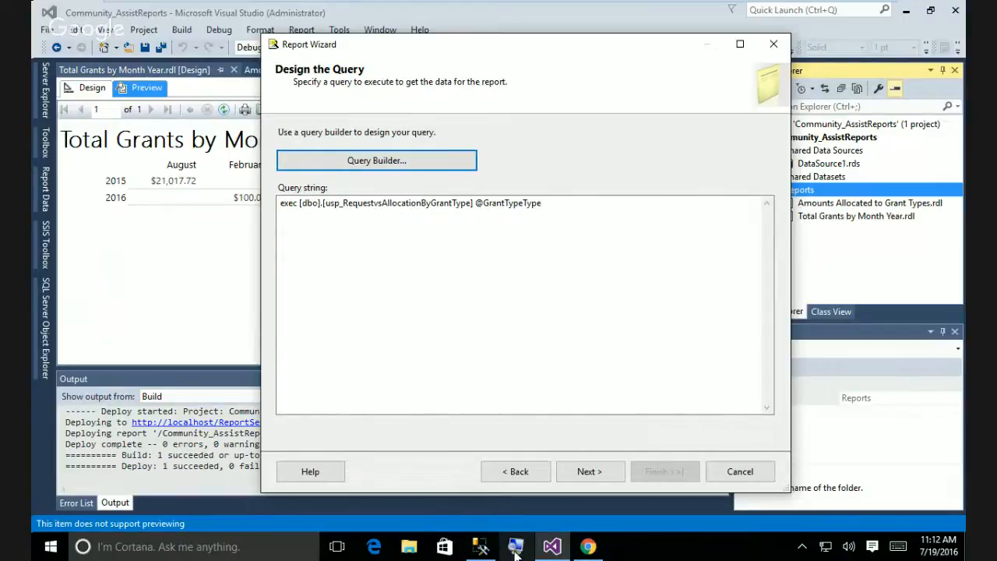
{"action": "left_click_drag", "start_coordinate": [541, 202], "coordinate": [523, 203]}
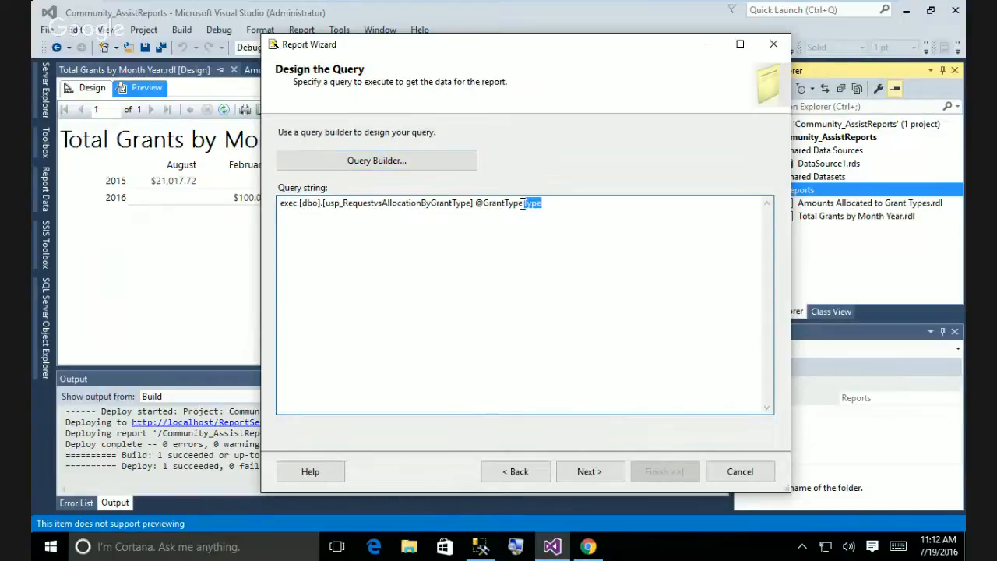
{"action": "type", "text": "Name"}
{"action": "left_click", "coordinate": [474, 204]}
{"action": "left_click_drag", "start_coordinate": [474, 203], "coordinate": [601, 229]}
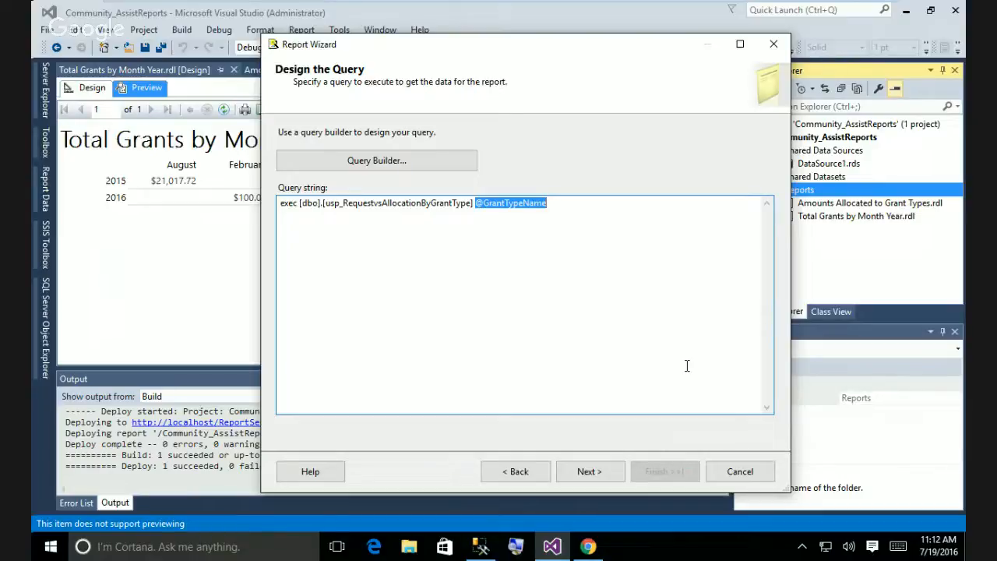
Add GrantTypeName, RequestAmount, AllocatedAmount and Difference as table details and reach the summary.
{"action": "left_click", "coordinate": [594, 471]}
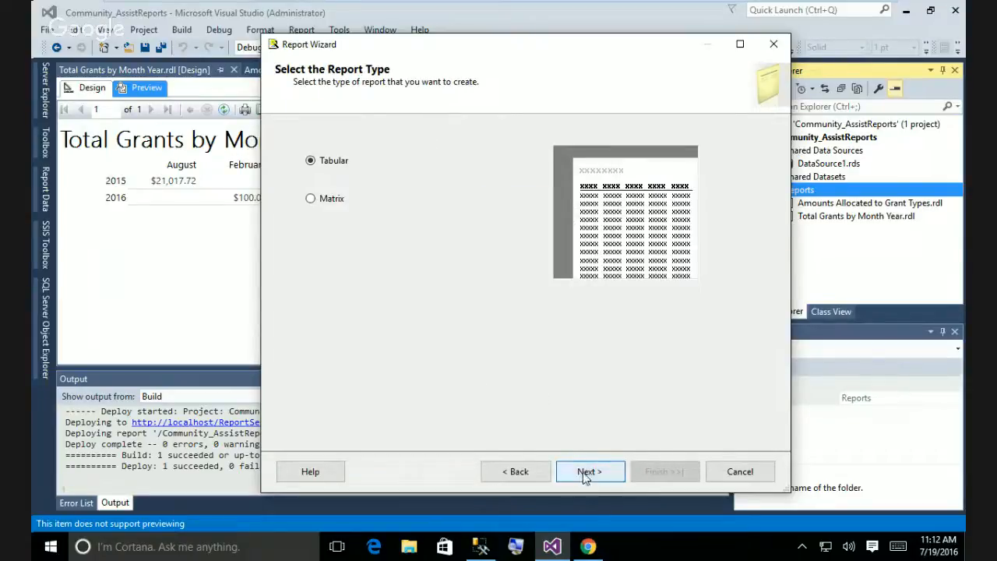
{"action": "left_click", "coordinate": [588, 472]}
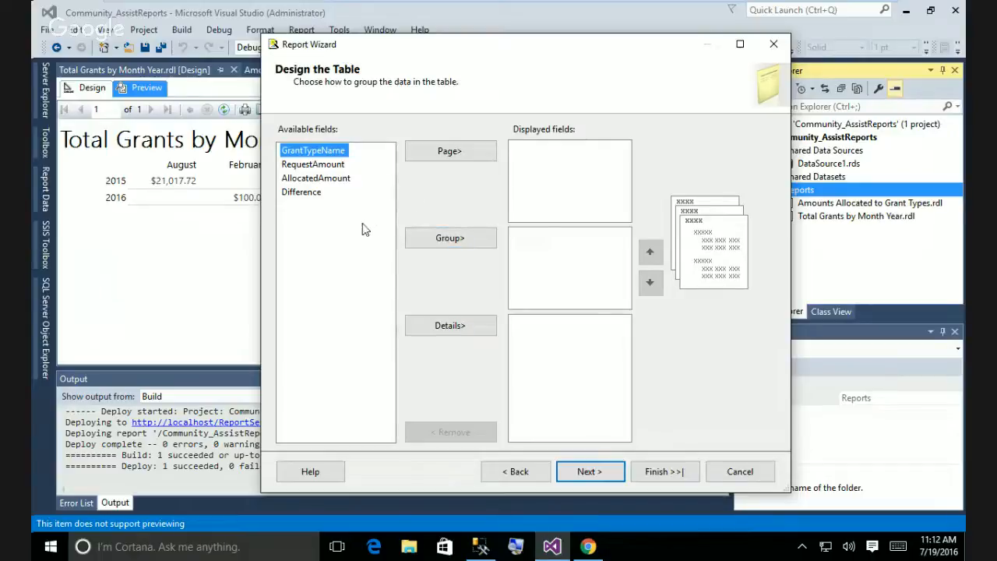
{"action": "left_click", "coordinate": [452, 325]}
{"action": "left_click", "coordinate": [452, 326]}
{"action": "left_click", "coordinate": [451, 326]}
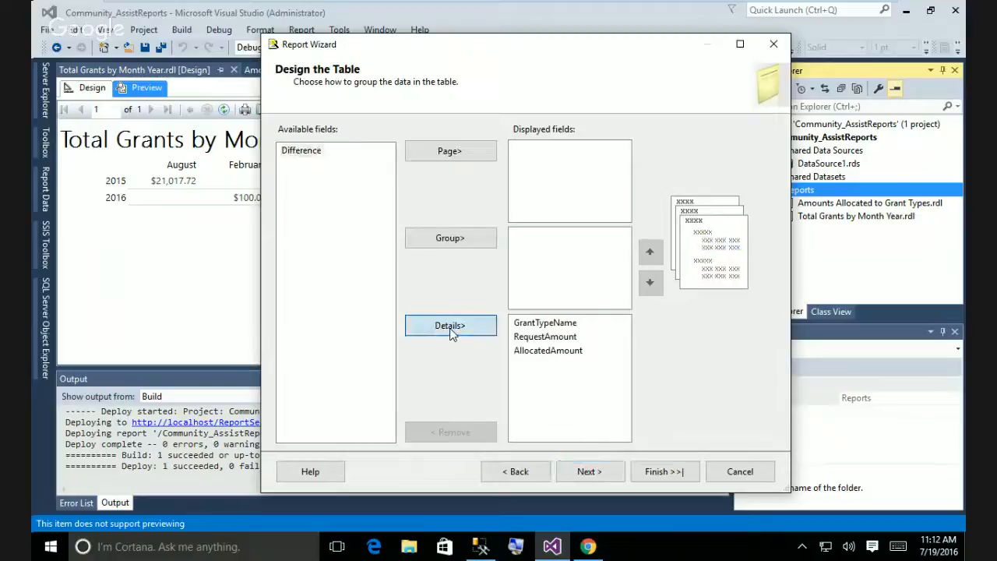
{"action": "left_click", "coordinate": [452, 326]}
{"action": "left_click", "coordinate": [589, 471]}
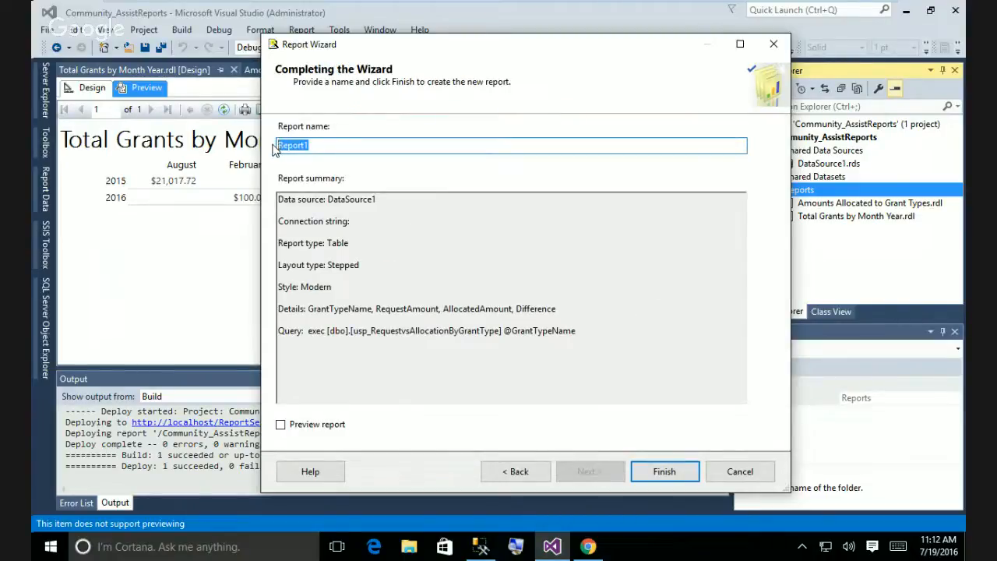
Name the report 'Grants By type', enable Preview report, and finish the wizard.
{"action": "type", "text": "Grant"}
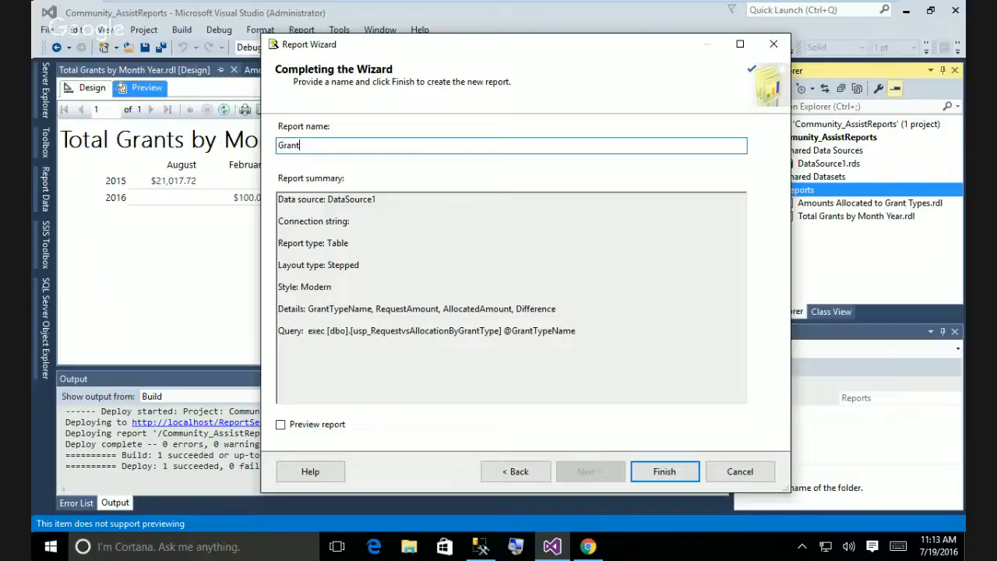
{"action": "type", "text": "sb Byty"}
{"action": "left_click", "coordinate": [280, 424]}
{"action": "left_click", "coordinate": [663, 472]}
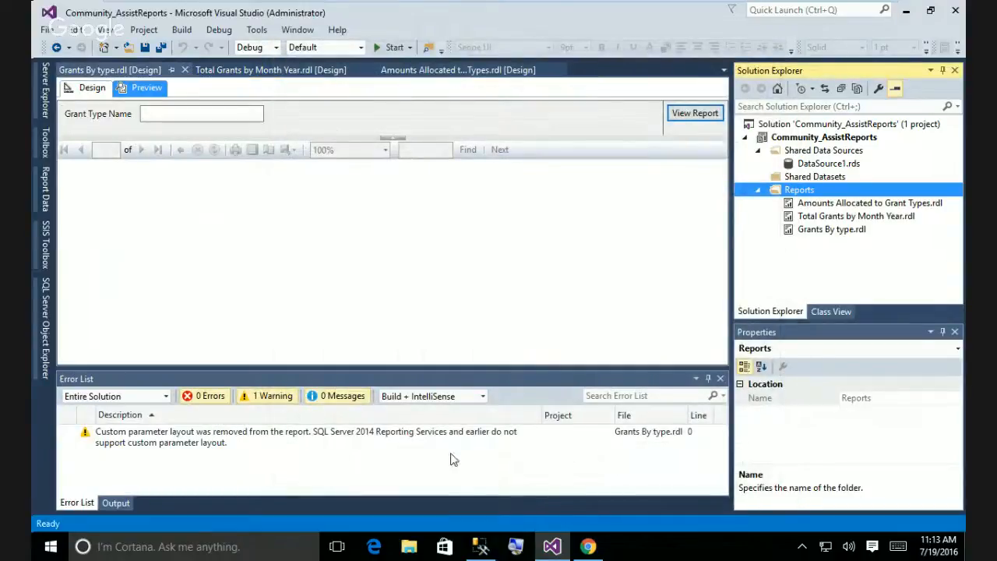
Inspect the custom parameter layout warning and briefly show the Report Data pane.
{"action": "left_click", "coordinate": [289, 435]}
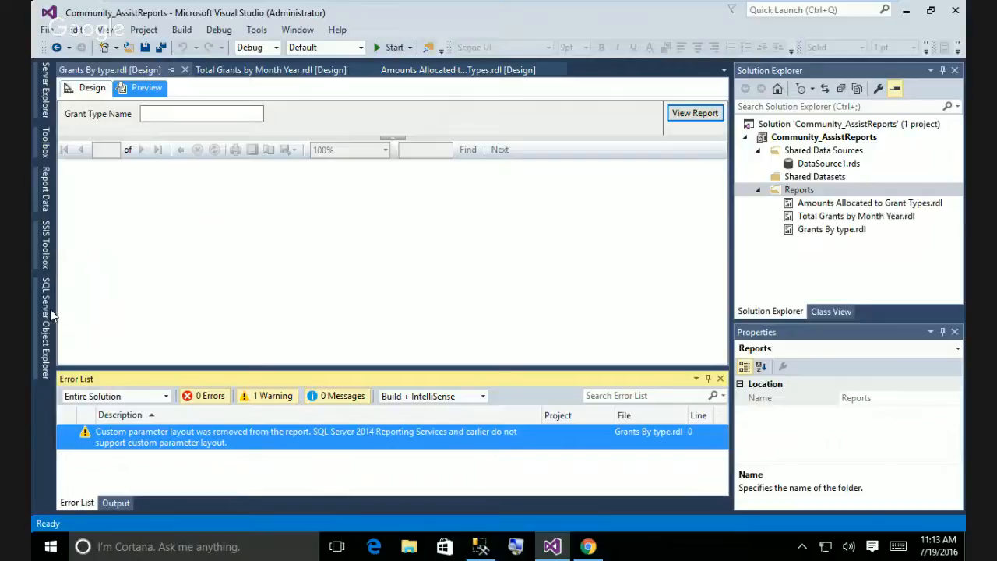
{"action": "left_click", "coordinate": [46, 191]}
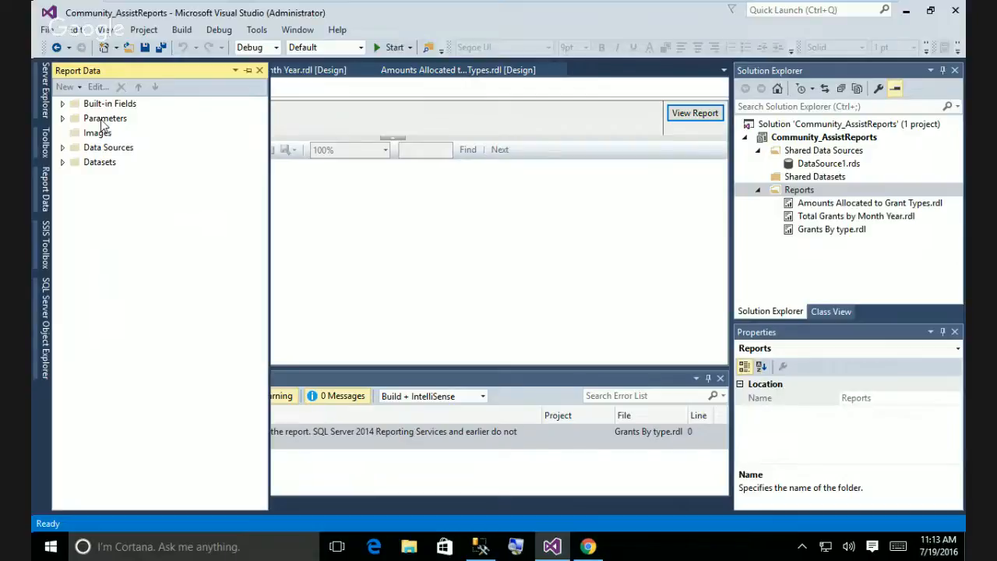
{"action": "left_click", "coordinate": [352, 241]}
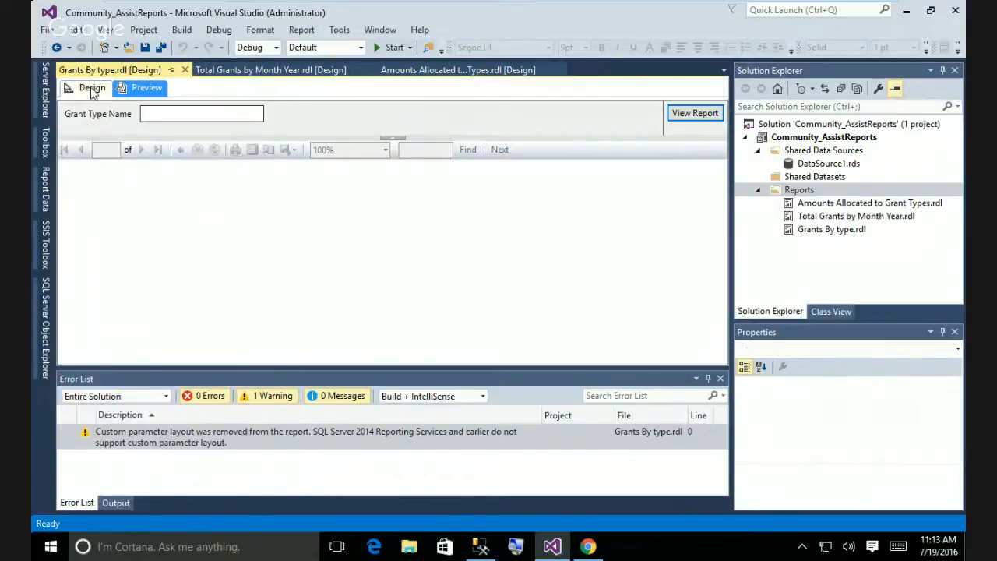
Switch the report to Design view and show the server, Toolbox and Report Data panes.
{"action": "left_click", "coordinate": [92, 88]}
{"action": "left_click", "coordinate": [44, 92]}
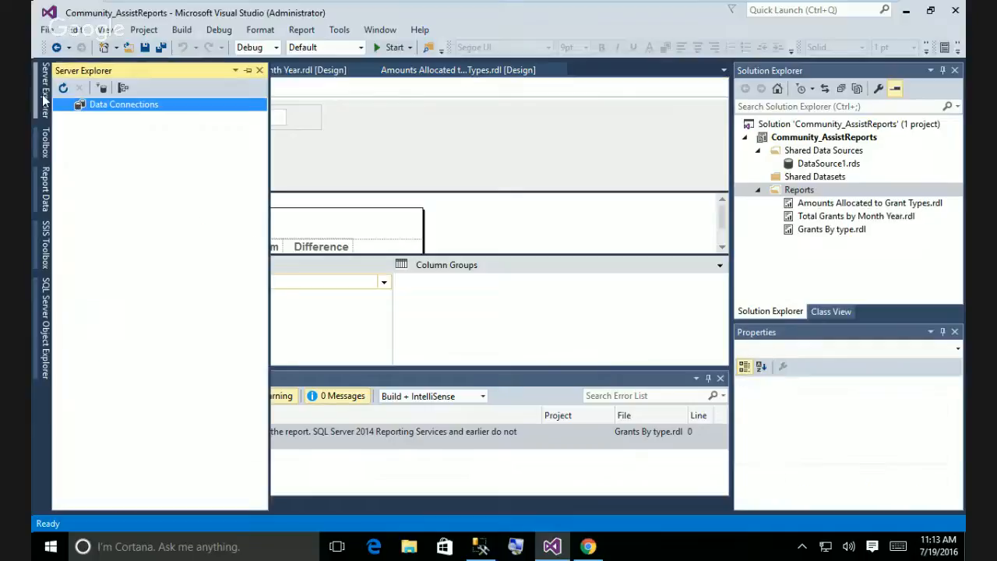
{"action": "left_click", "coordinate": [44, 143]}
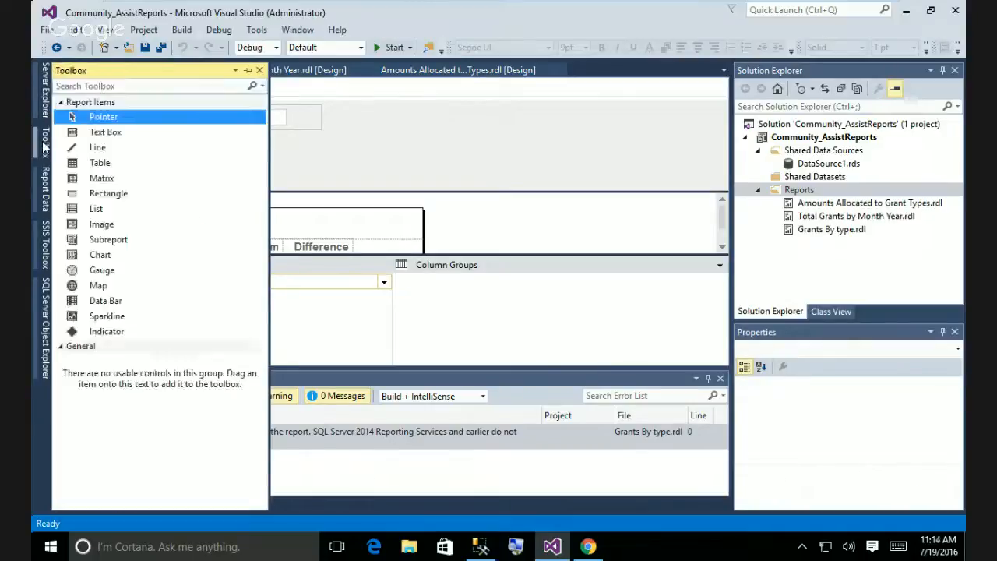
{"action": "left_click", "coordinate": [45, 201]}
Add a report parameter named GrantTypeParameter with the prompt 'Enter Grant type'.
{"action": "right_click", "coordinate": [119, 119]}
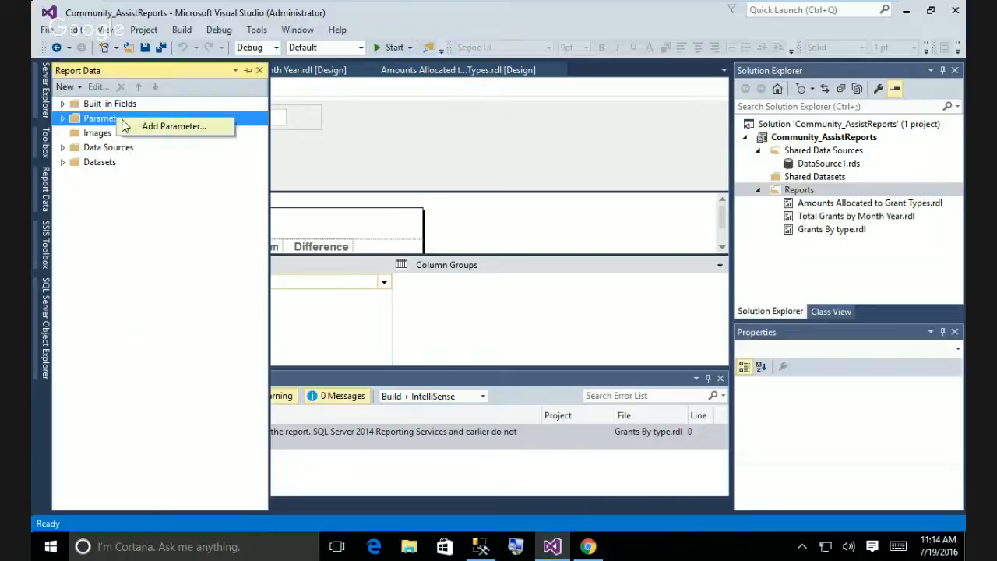
{"action": "left_click", "coordinate": [172, 127]}
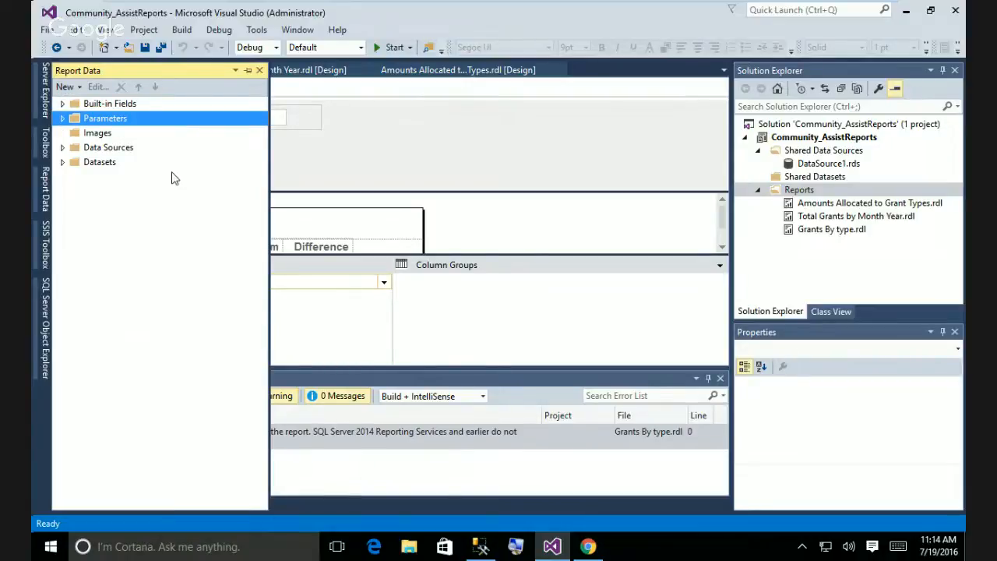
{"action": "left_click", "coordinate": [467, 165]}
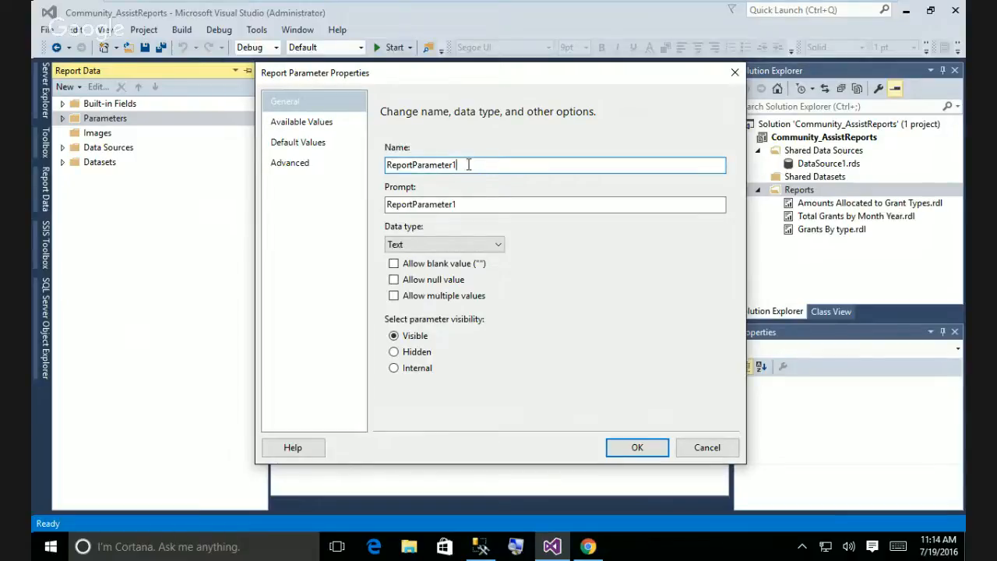
{"action": "left_click_drag", "start_coordinate": [468, 164], "coordinate": [386, 167]}
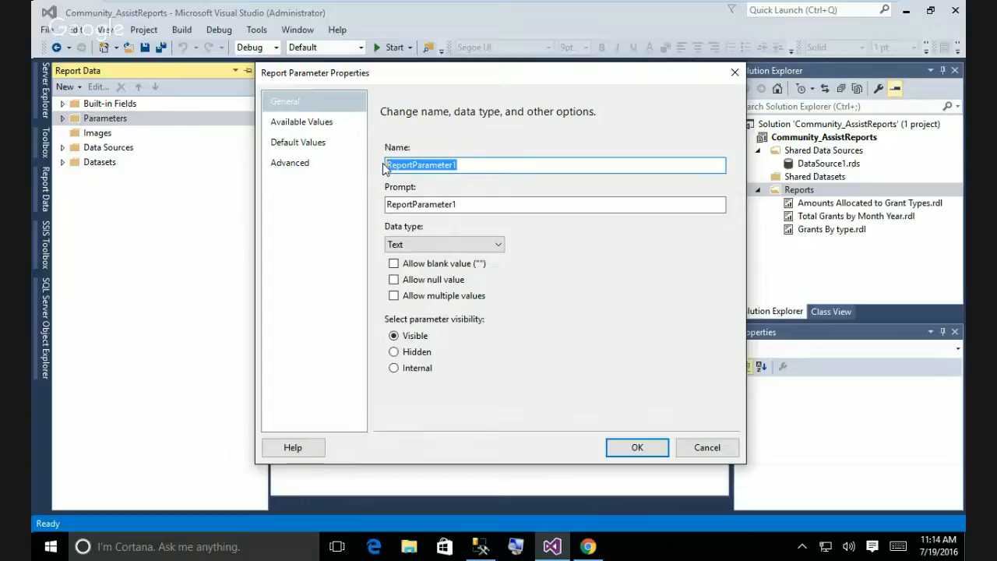
{"action": "type", "text": "G"}
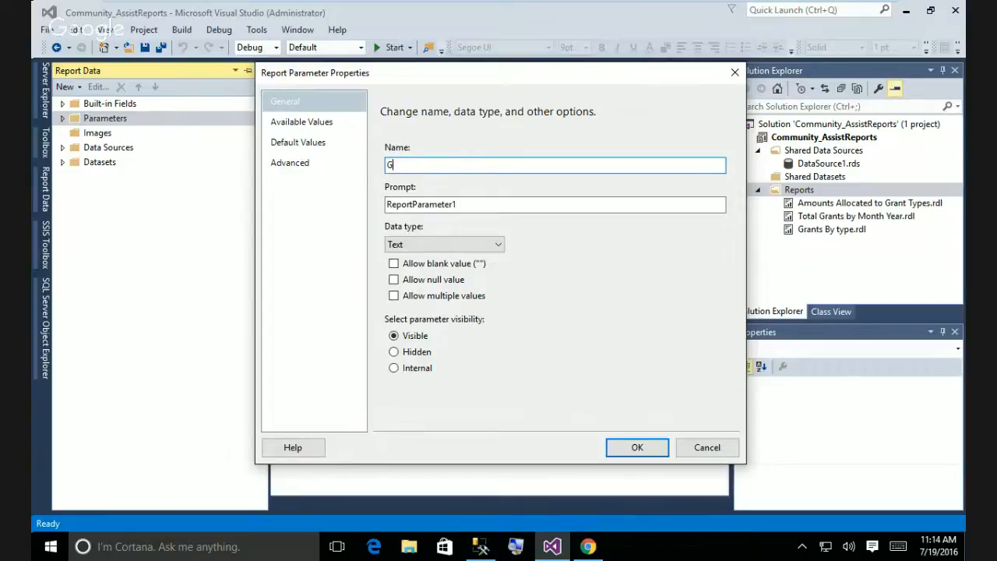
{"action": "type", "text": "rantTypeParameter"}
{"action": "left_click", "coordinate": [460, 205]}
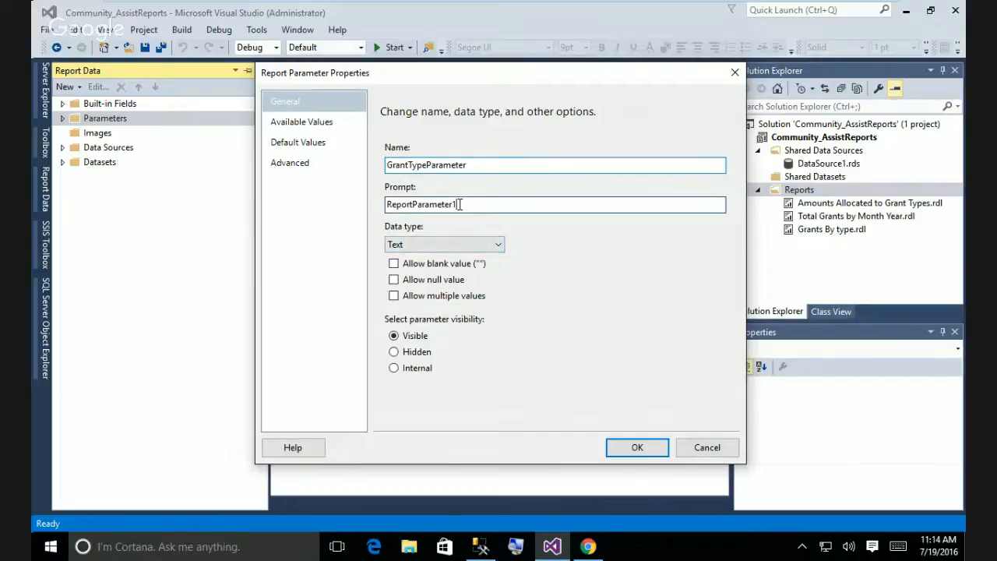
{"action": "left_click_drag", "start_coordinate": [461, 204], "coordinate": [364, 204]}
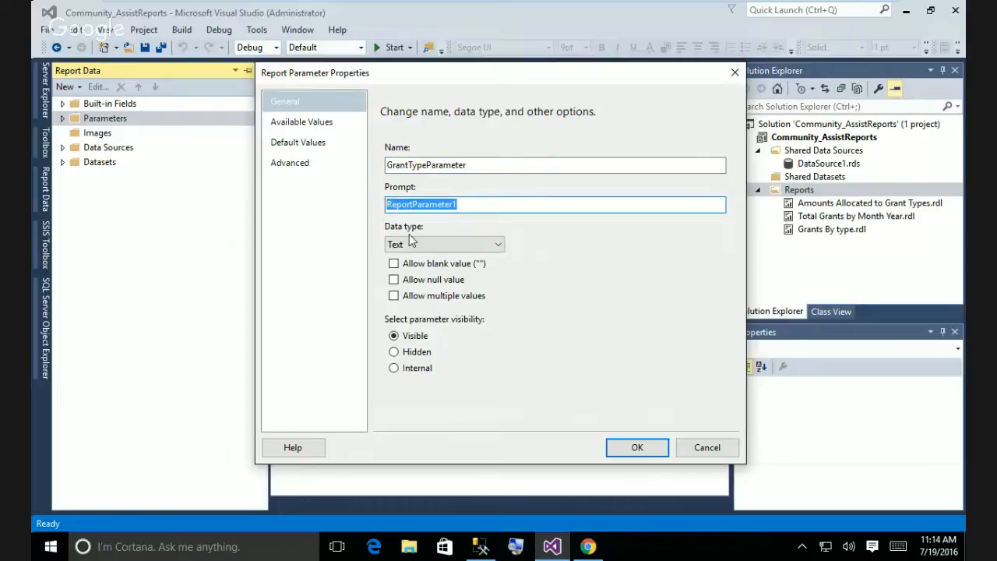
{"action": "type", "text": "Enter "}
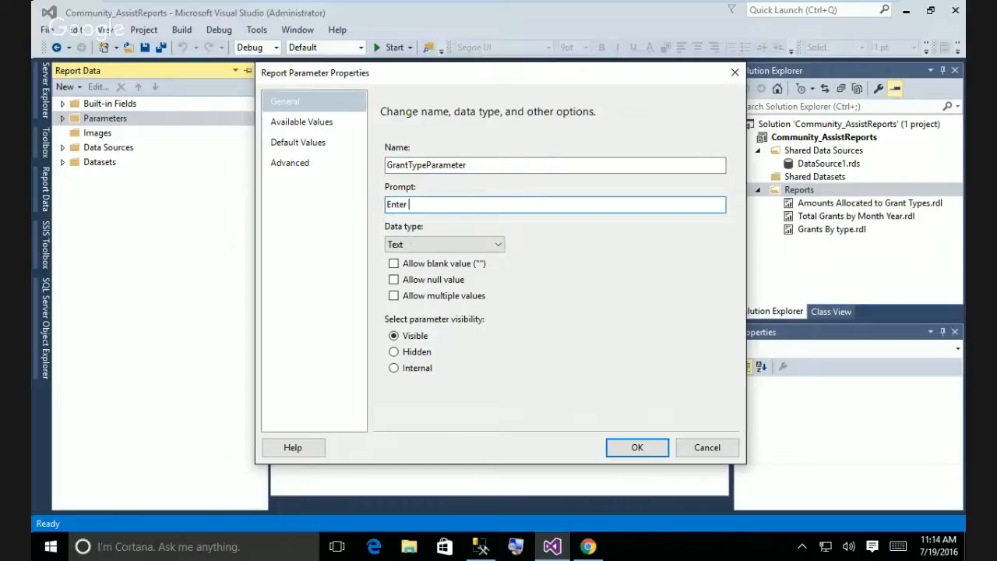
{"action": "type", "text": "Grant type"}
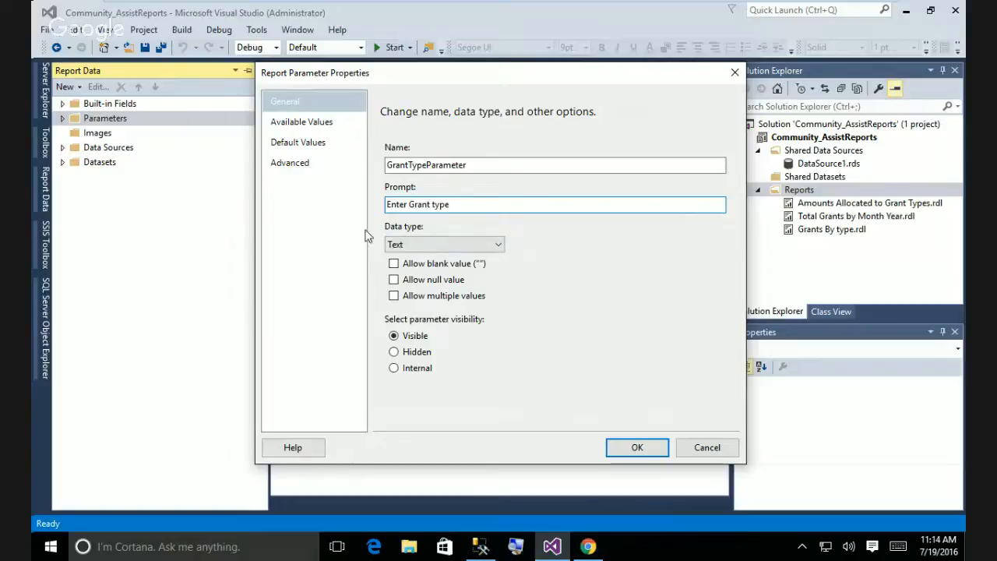
{"action": "left_click", "coordinate": [394, 280]}
{"action": "left_click", "coordinate": [394, 280]}
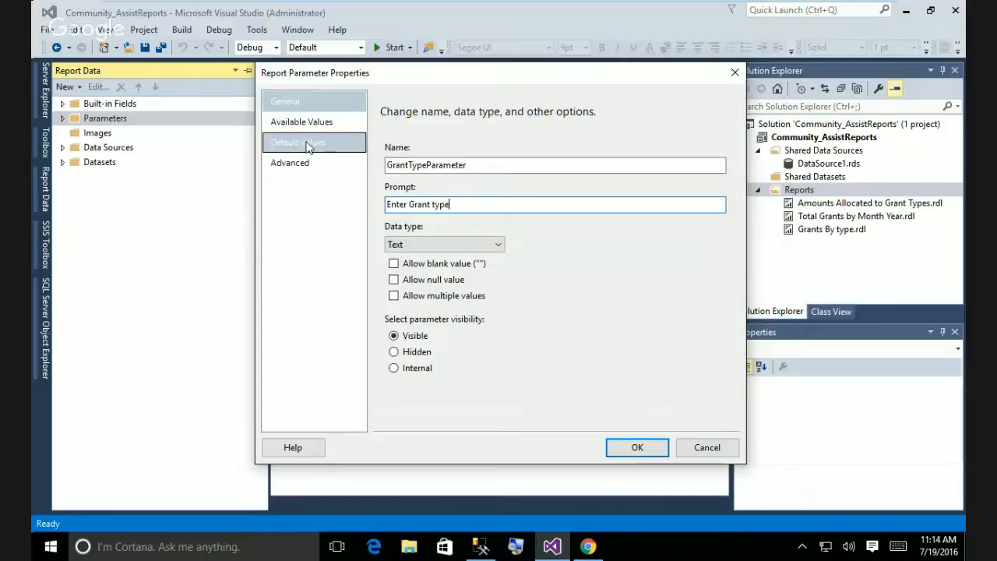
Give the parameter a specified default value of Food and save it.
{"action": "left_click", "coordinate": [314, 123]}
{"action": "left_click", "coordinate": [315, 142]}
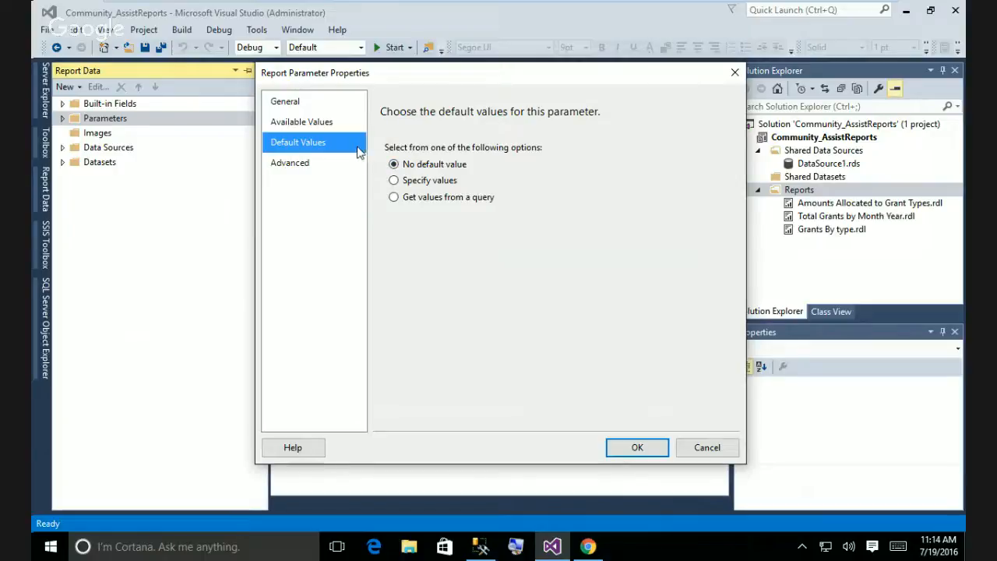
{"action": "left_click", "coordinate": [394, 181]}
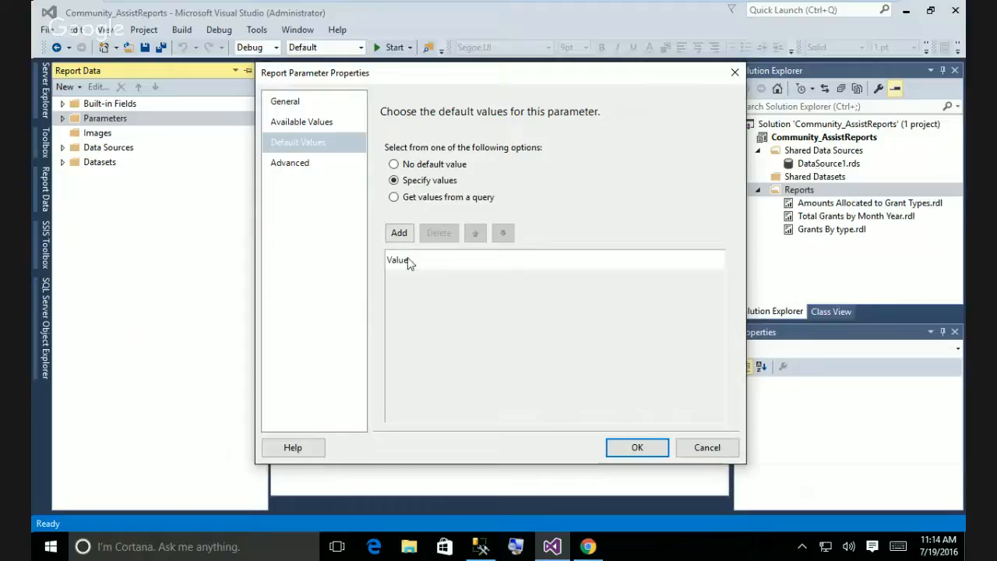
{"action": "left_click", "coordinate": [403, 239]}
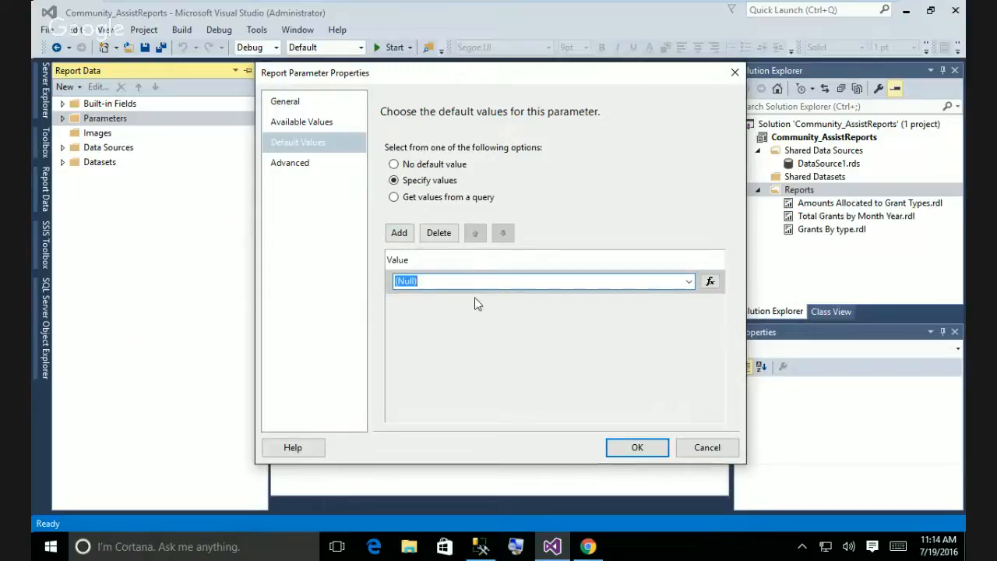
{"action": "key", "text": "BackSpace"}
{"action": "type", "text": "1"}
{"action": "left_click", "coordinate": [689, 282]}
{"action": "left_click", "coordinate": [689, 283]}
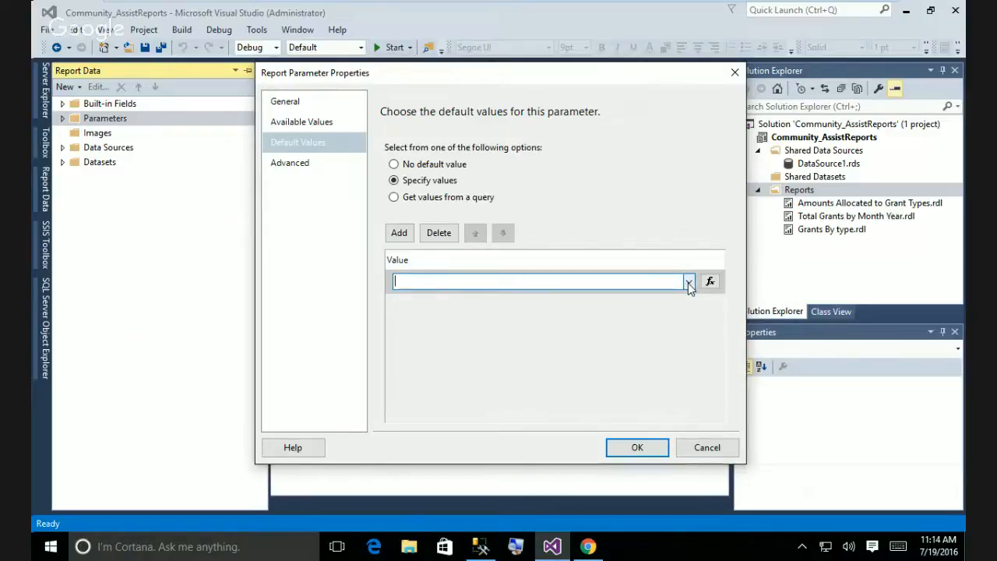
{"action": "type", "text": "Food"}
{"action": "left_click", "coordinate": [307, 167]}
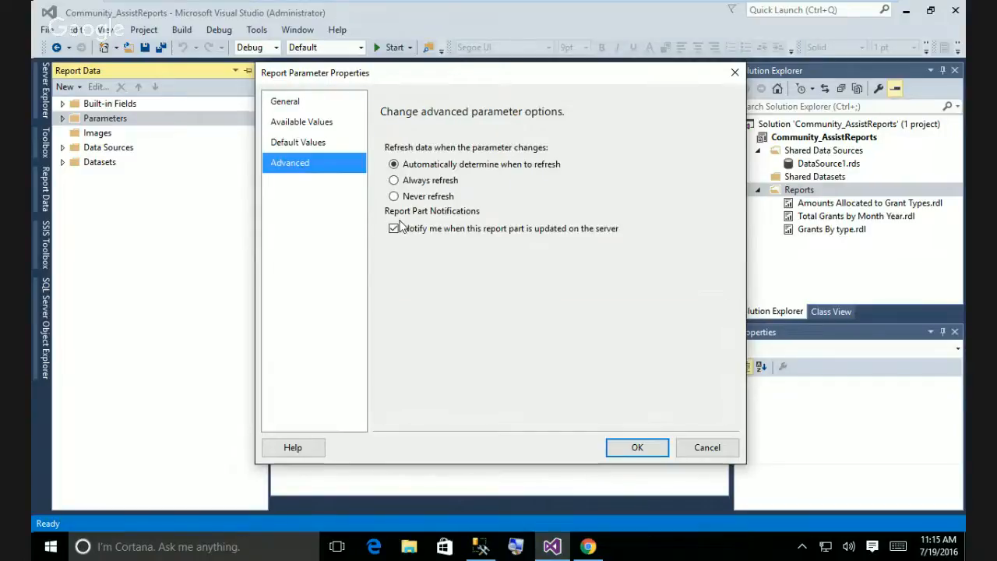
{"action": "left_click", "coordinate": [638, 449]}
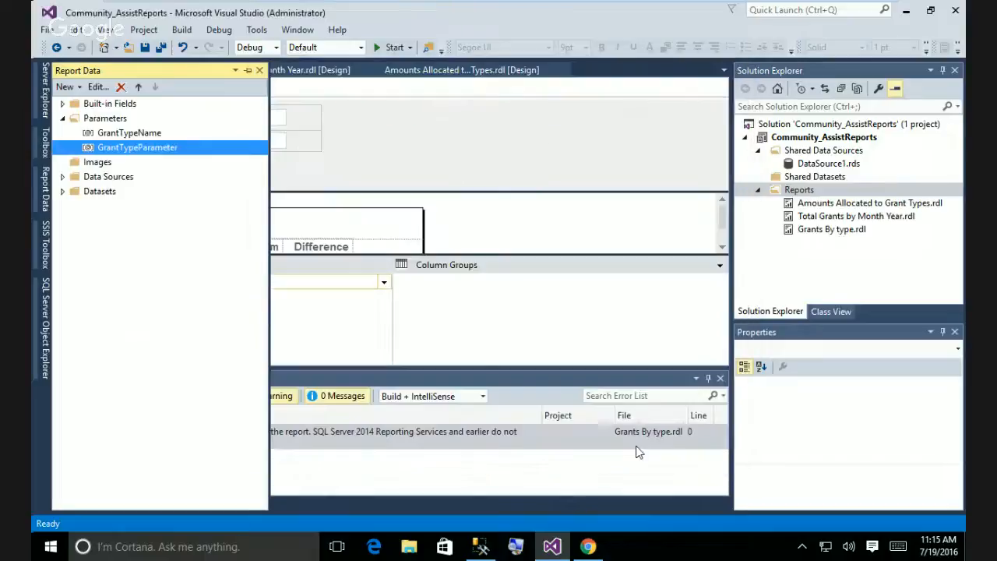
Preview the report, dismiss the build failure, and preview again to see both prompts with Food prefilled.
{"action": "left_click", "coordinate": [369, 143]}
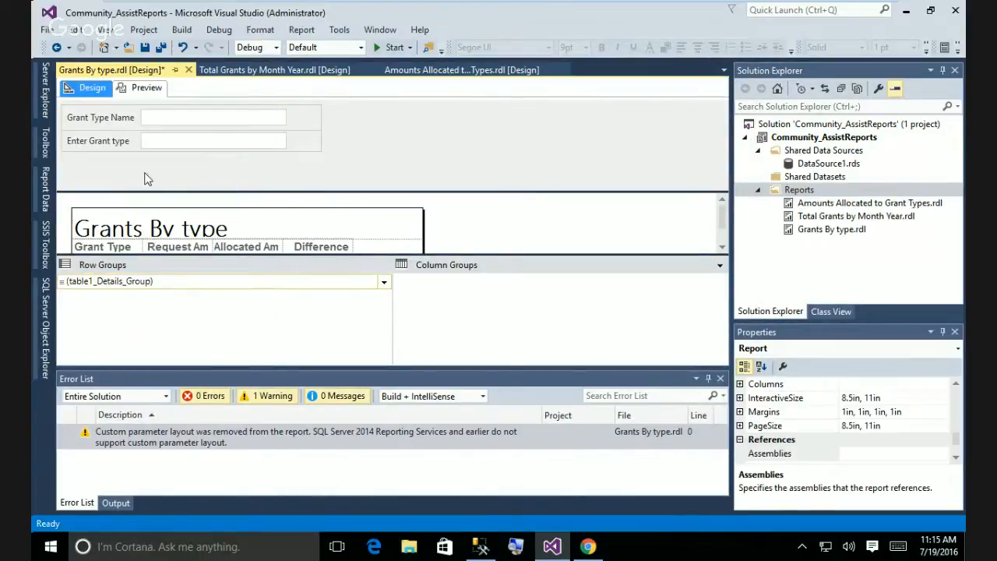
{"action": "left_click", "coordinate": [140, 87]}
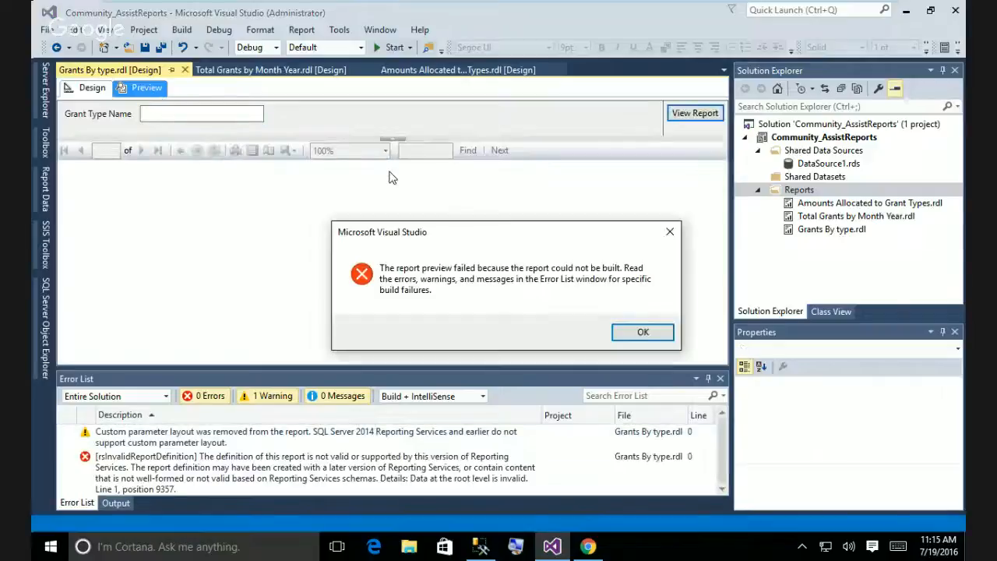
{"action": "left_click", "coordinate": [640, 333]}
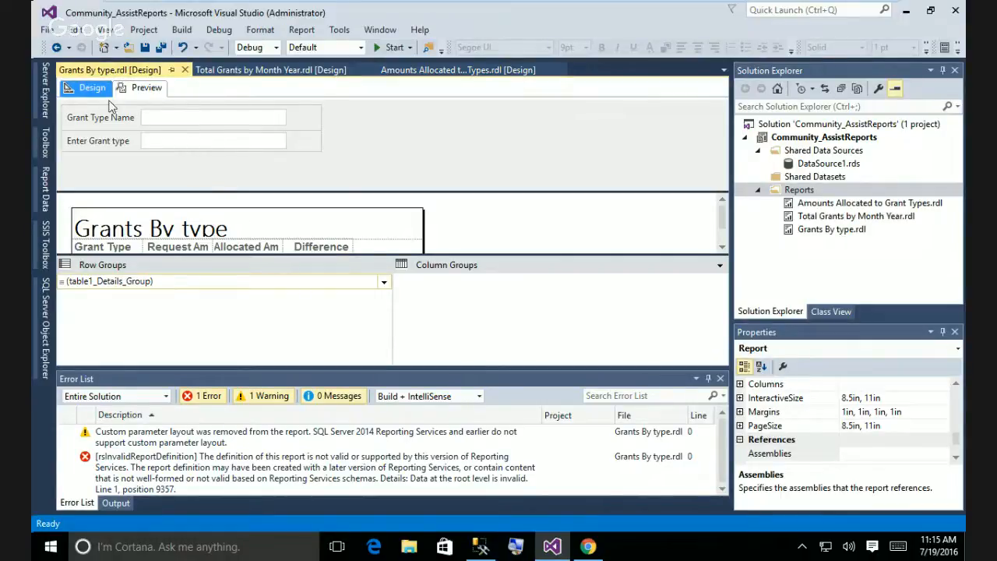
{"action": "left_click", "coordinate": [138, 88]}
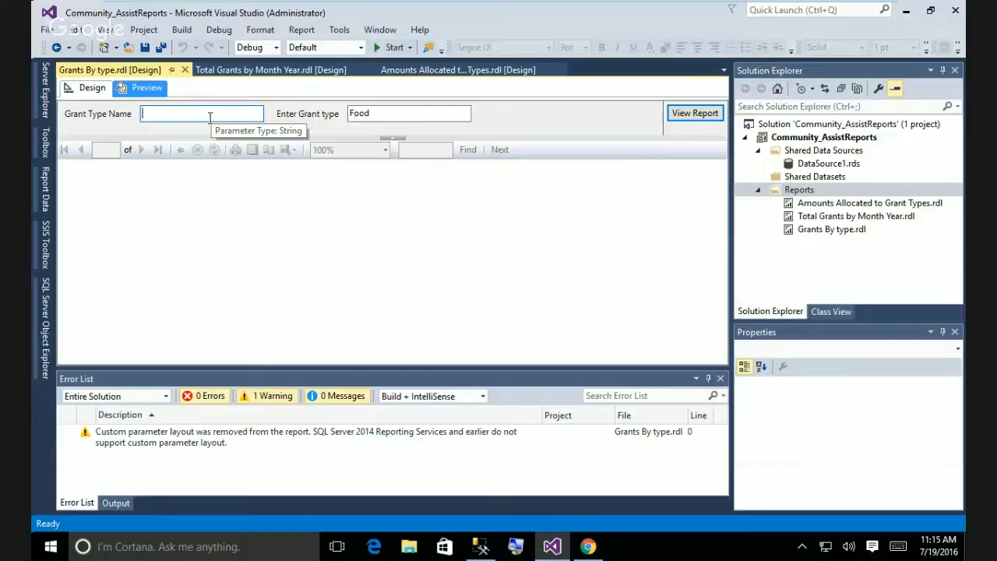
Run the report for Education, then try a blank grant type name and dismiss the error.
{"action": "type", "text": "E"}
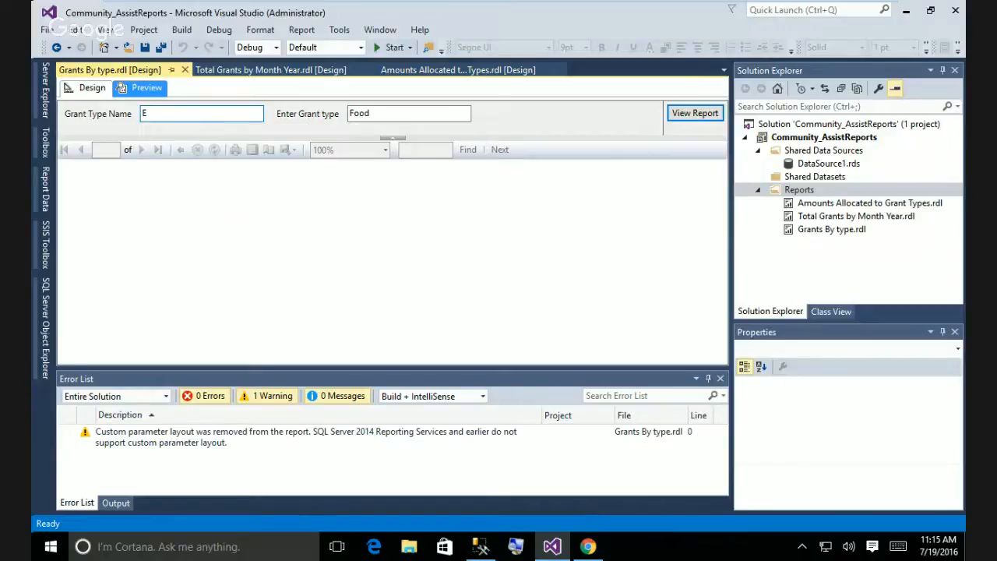
{"action": "type", "text": "ducation"}
{"action": "left_click", "coordinate": [695, 113]}
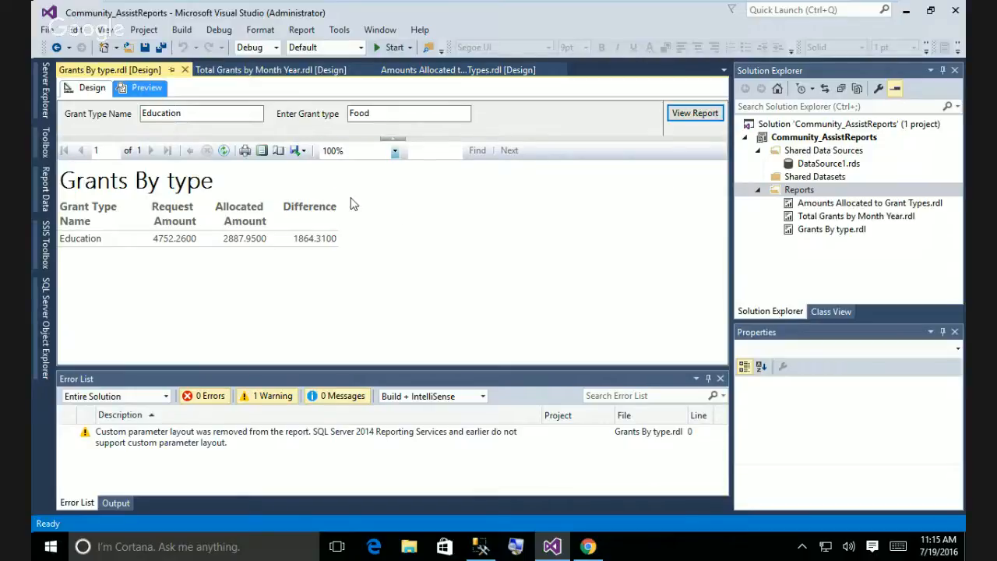
{"action": "double_click", "coordinate": [187, 113]}
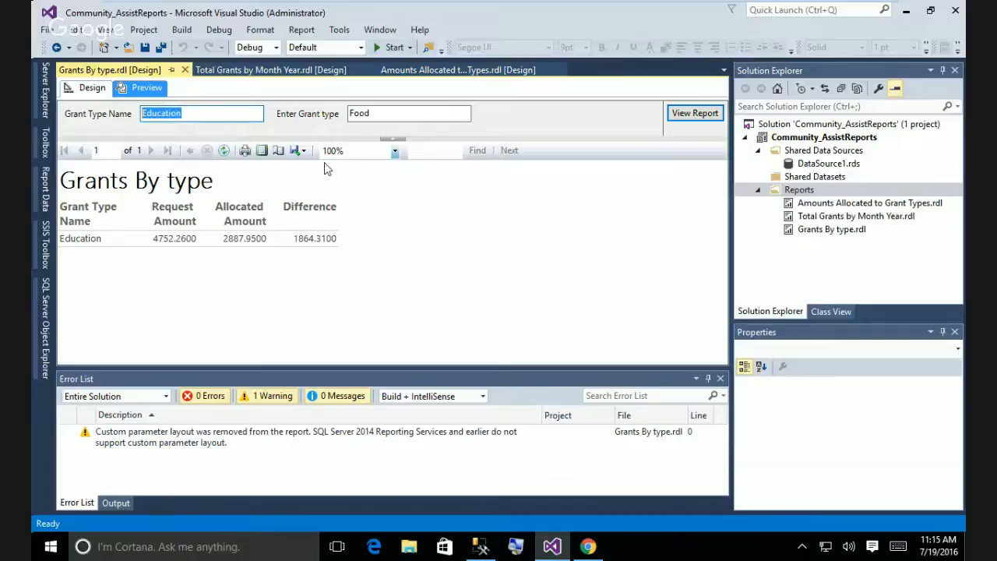
{"action": "key", "text": "BackSpace"}
{"action": "left_click", "coordinate": [695, 113]}
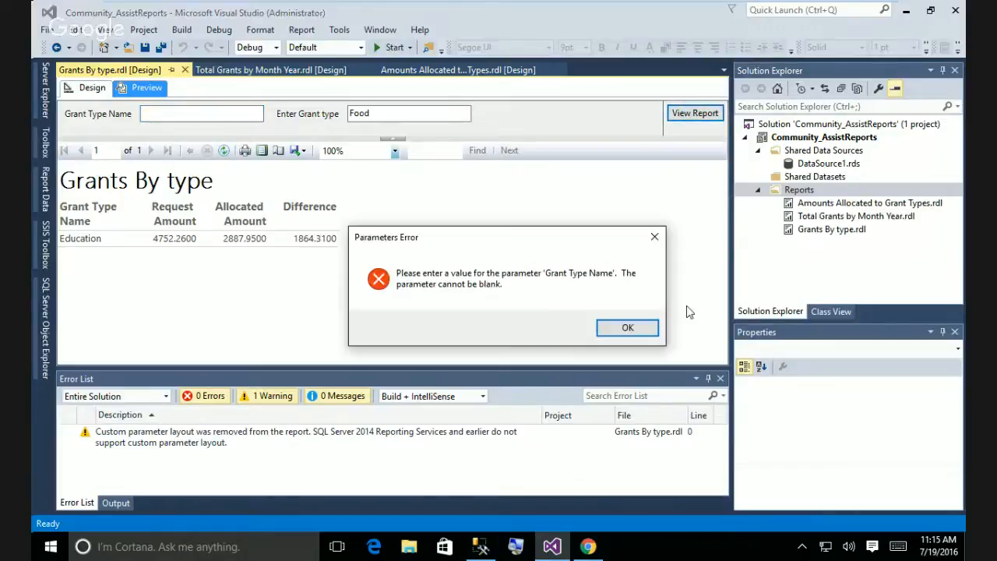
{"action": "left_click", "coordinate": [630, 327]}
Run the report for Food: request 1798.5000, allocated 4305.0000, difference -2506.5000.
{"action": "left_click", "coordinate": [232, 113]}
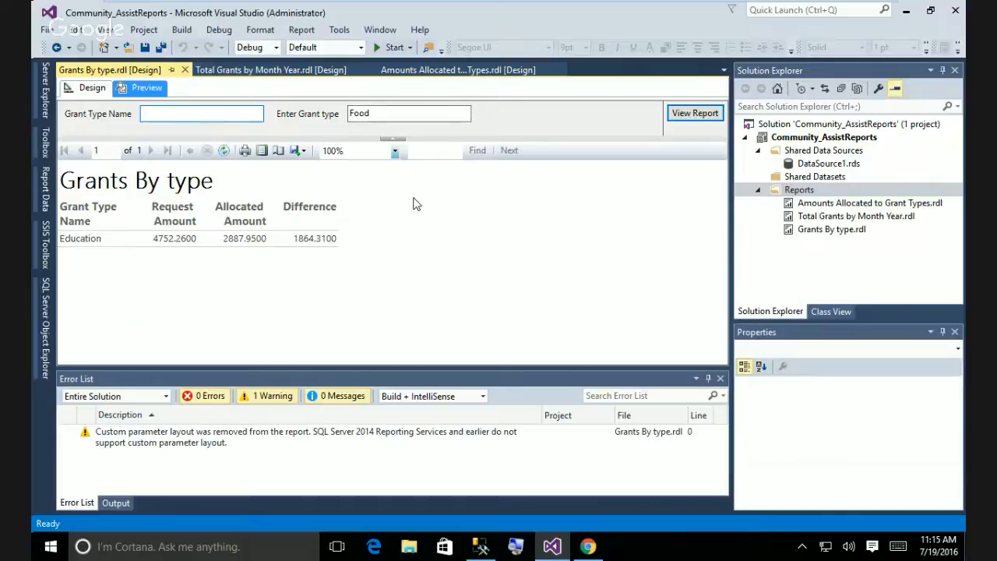
{"action": "type", "text": "Food"}
{"action": "left_click", "coordinate": [695, 113]}
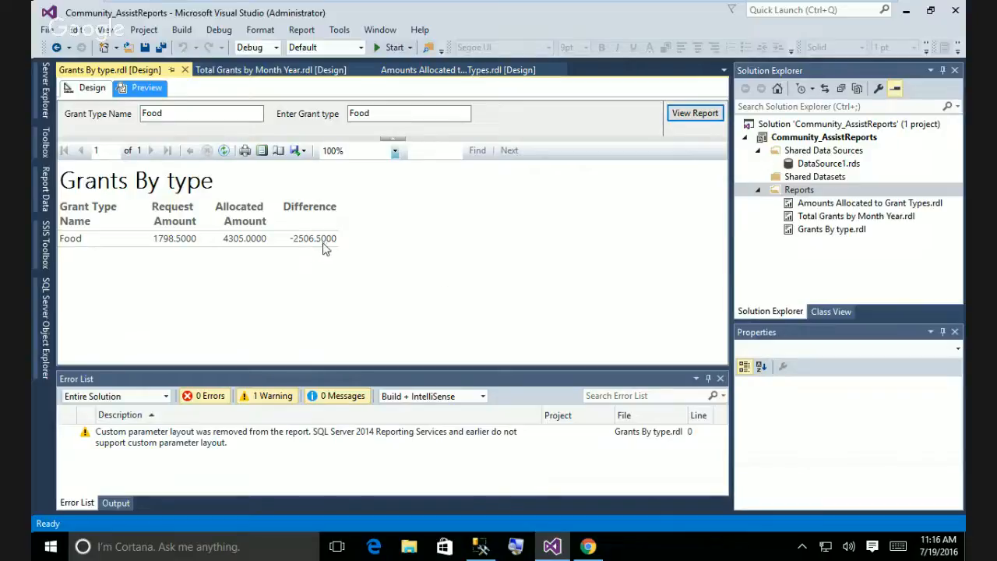
{"action": "left_click", "coordinate": [173, 114]}
{"action": "double_click", "coordinate": [173, 114]}
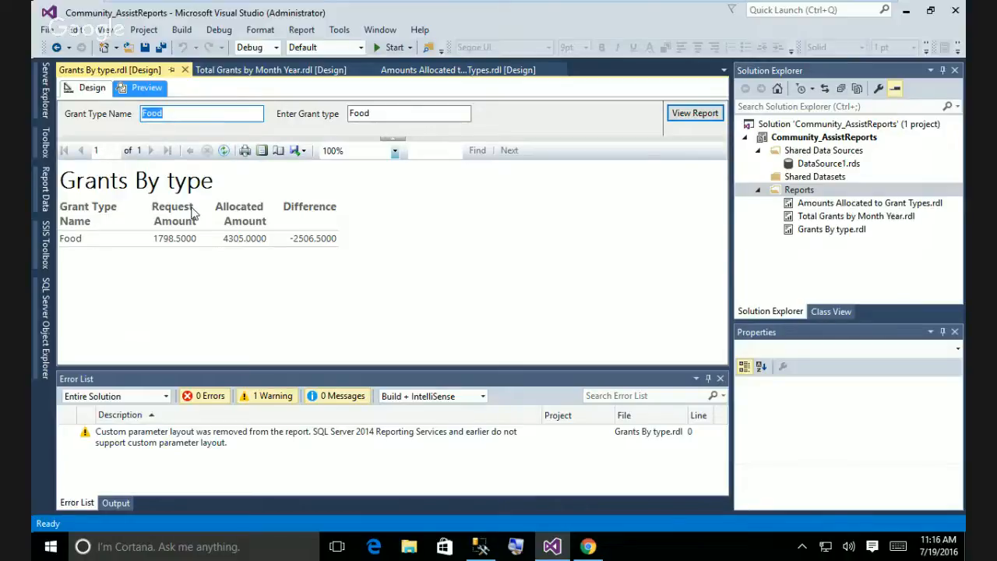
Run the report for the Housing grant type, then for Rent.
{"action": "type", "text": "Housing"}
{"action": "left_click", "coordinate": [696, 118]}
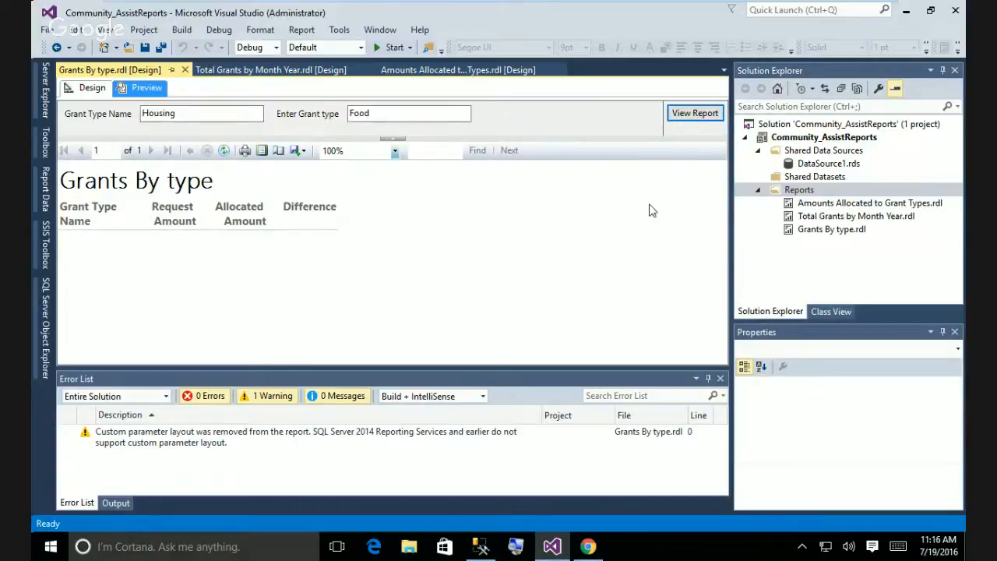
{"action": "double_click", "coordinate": [204, 113]}
{"action": "type", "text": "Rent"}
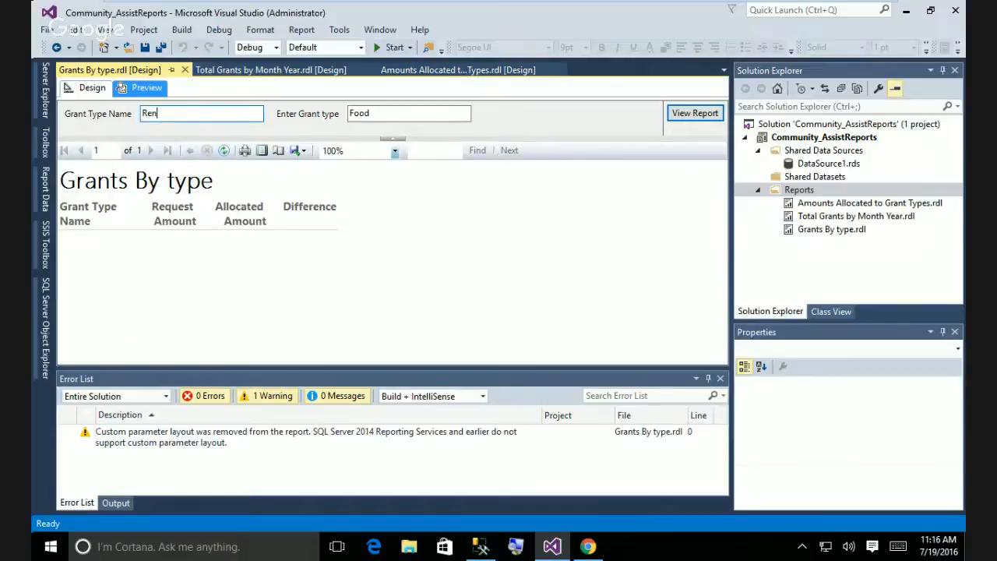
{"action": "left_click", "coordinate": [695, 113]}
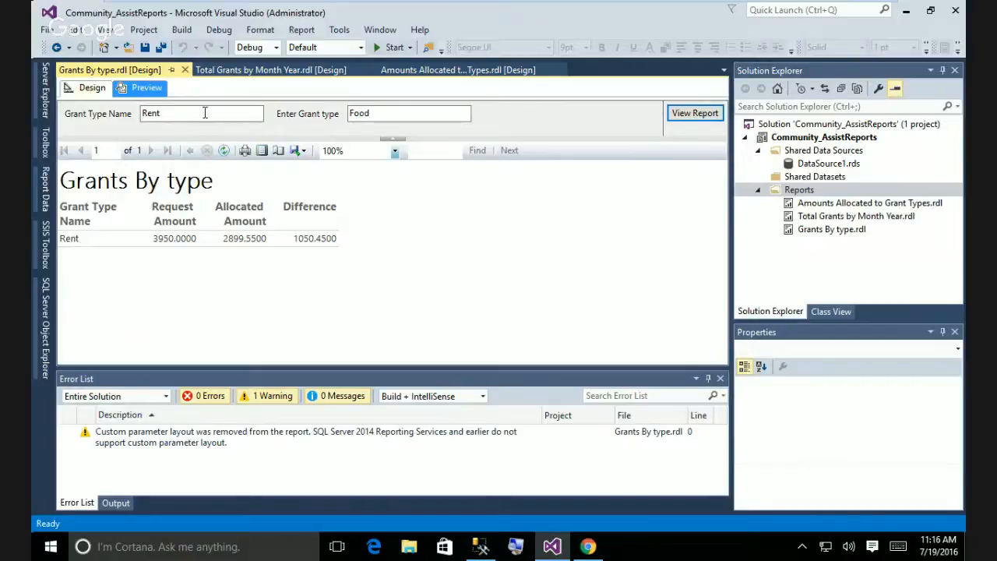
Return to Design view and bring up the Total Grants by Month Year report.
{"action": "left_click", "coordinate": [92, 87]}
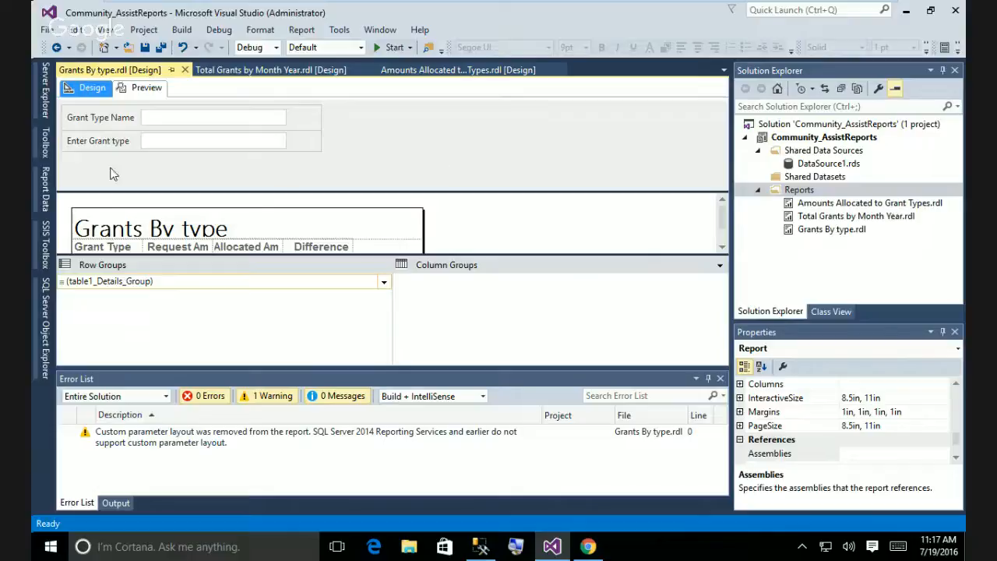
{"action": "mouse_move", "coordinate": [49, 158]}
{"action": "left_click", "coordinate": [235, 70]}
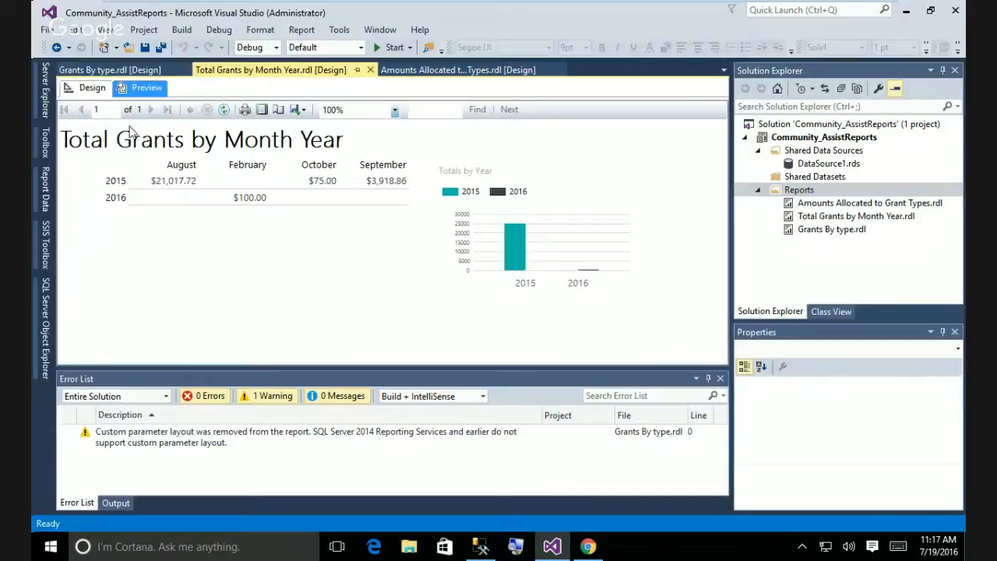
Back in Grants By type, preview the report for the Child Care grant type.
{"action": "left_click", "coordinate": [105, 70]}
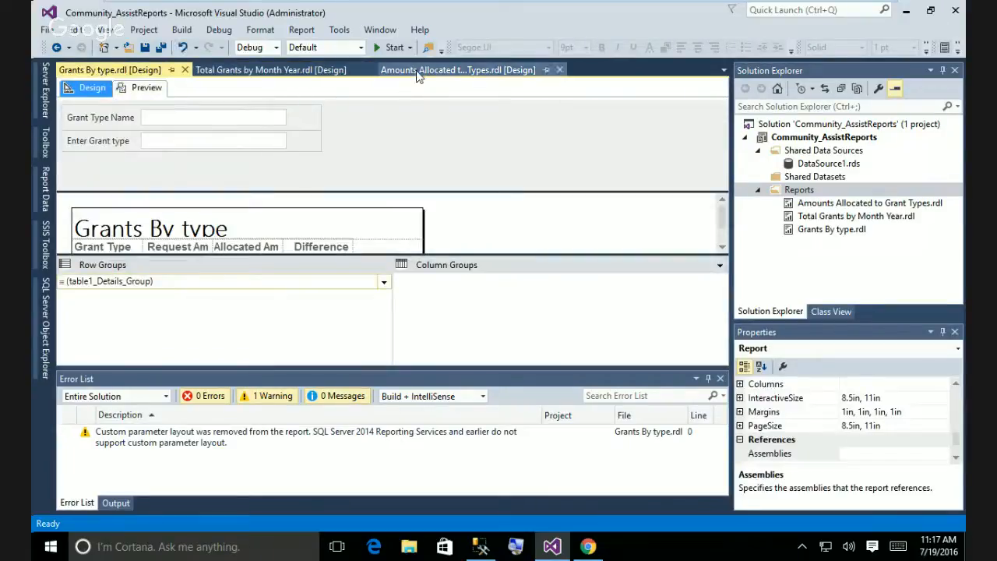
{"action": "left_click", "coordinate": [146, 88]}
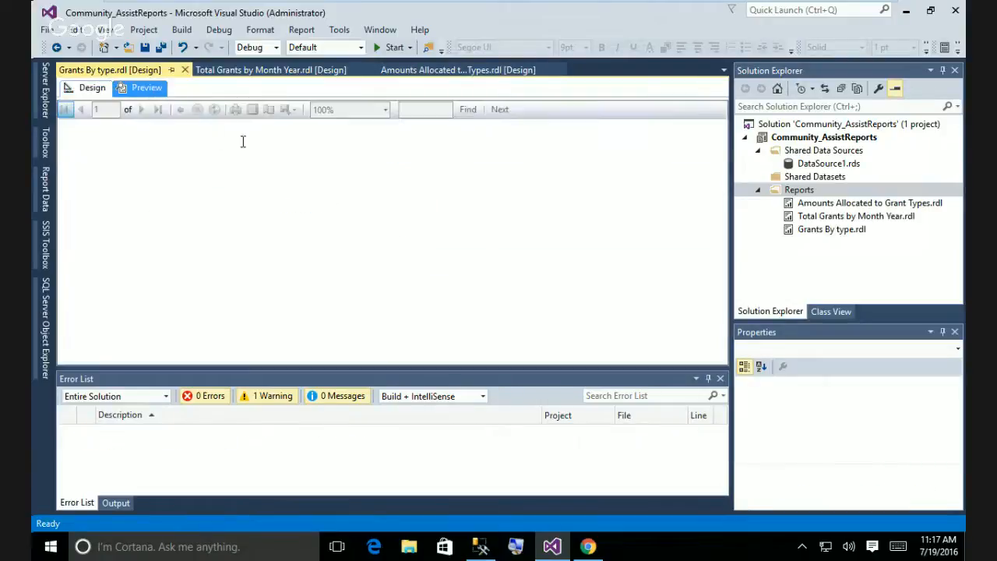
{"action": "left_click", "coordinate": [178, 114]}
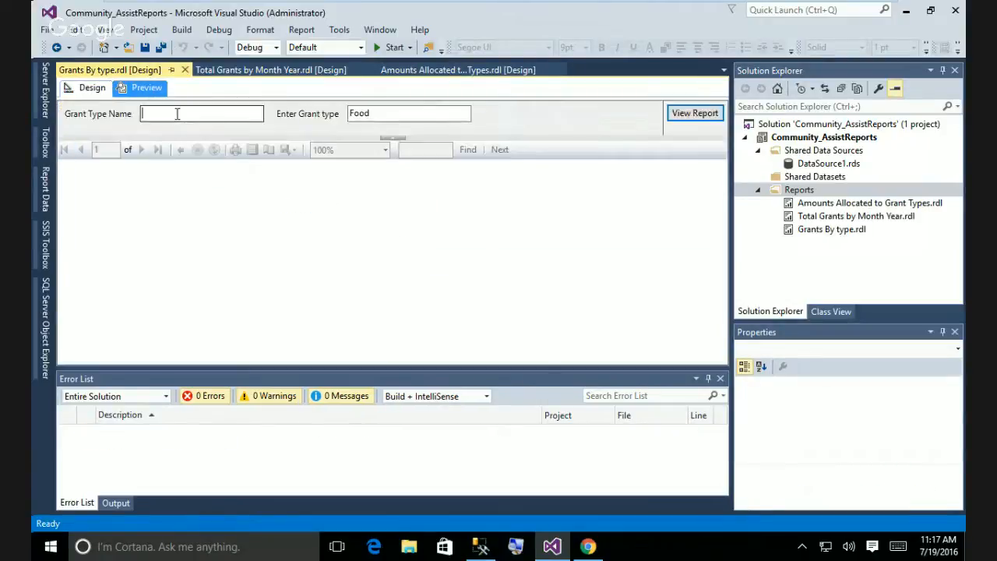
{"action": "type", "text": "Ch"}
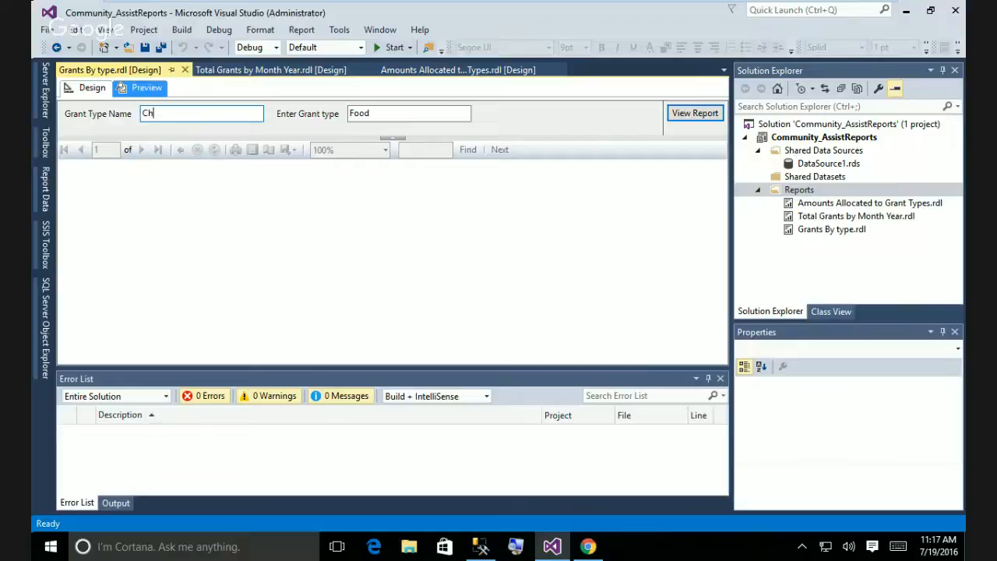
{"action": "type", "text": "ild Care"}
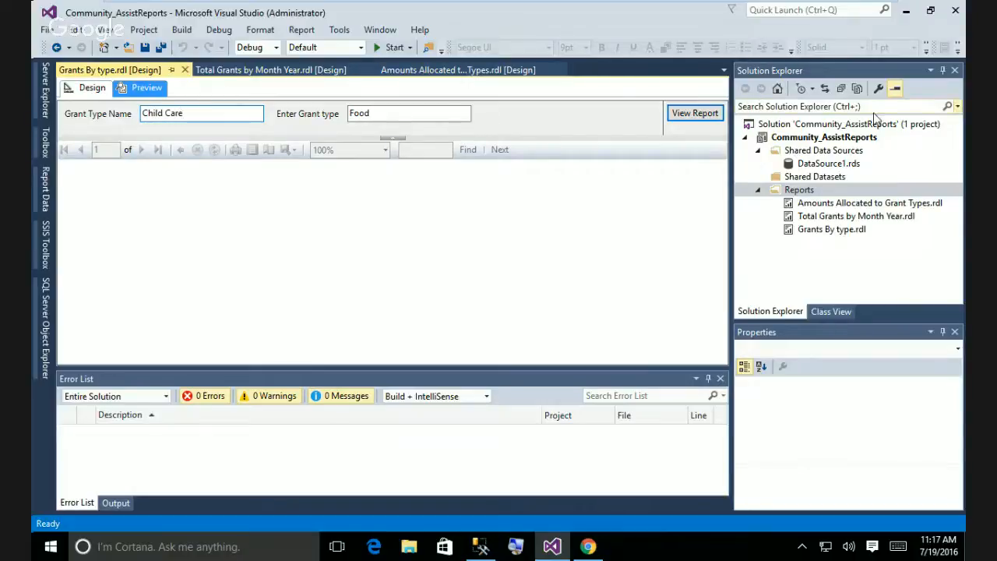
{"action": "left_click", "coordinate": [699, 115]}
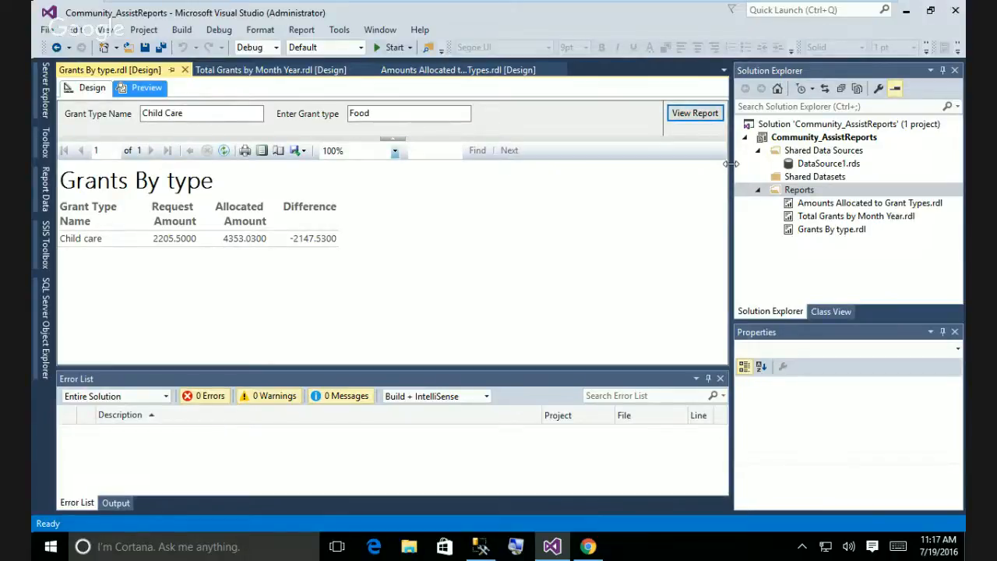
Check the Food value in Enter Grant type, then return to Design view.
{"action": "left_click_drag", "start_coordinate": [379, 113], "coordinate": [347, 114]}
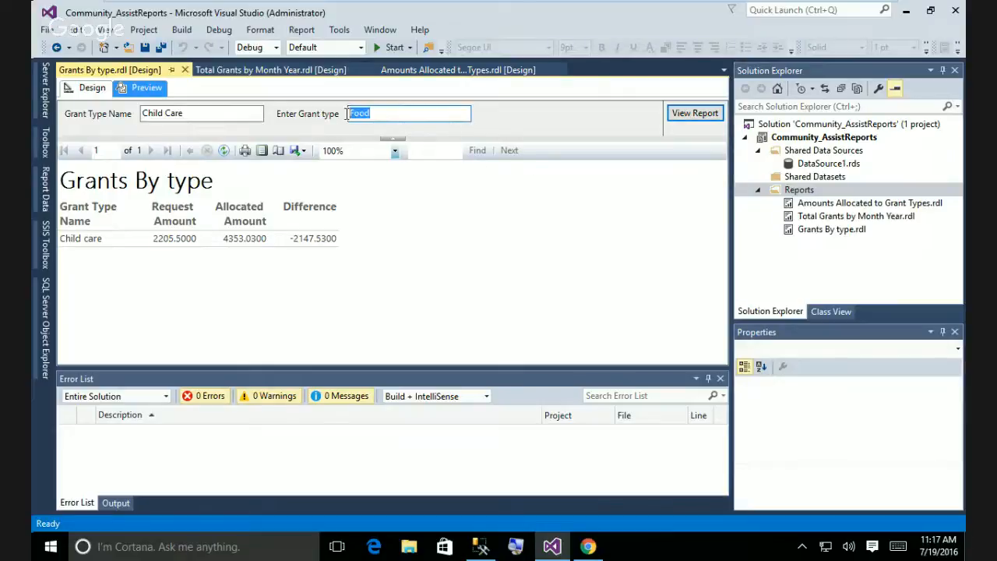
{"action": "left_click", "coordinate": [480, 201]}
{"action": "left_click", "coordinate": [91, 87]}
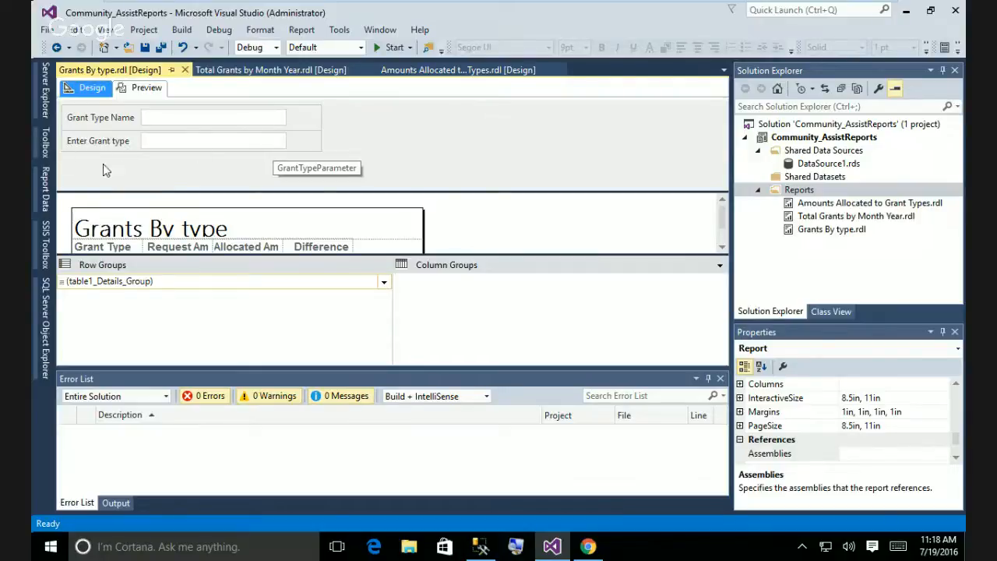
Expand Parameters in Report Data and open GrantTypeParameter's Report Parameter Properties.
{"action": "right_click", "coordinate": [177, 142]}
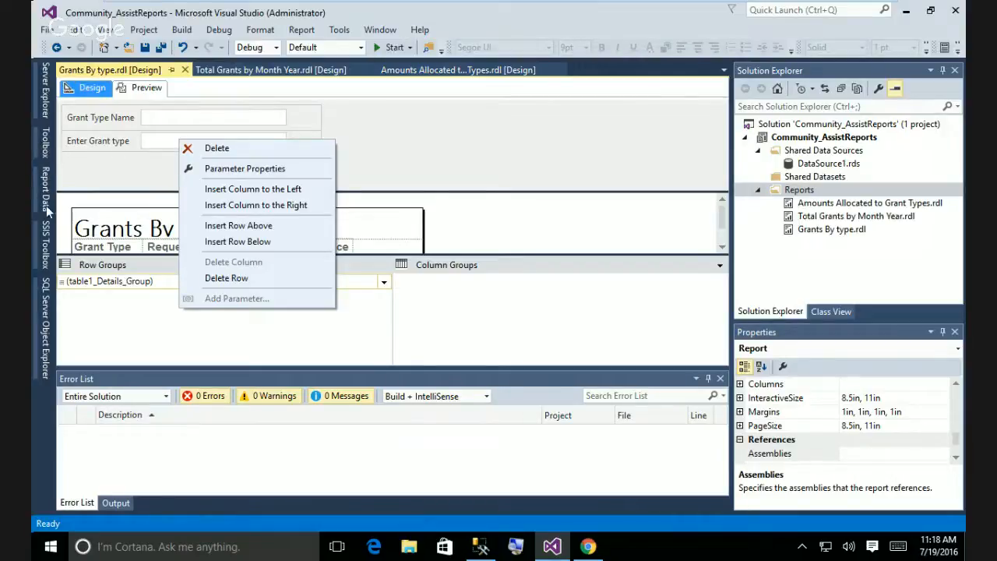
{"action": "left_click", "coordinate": [44, 296]}
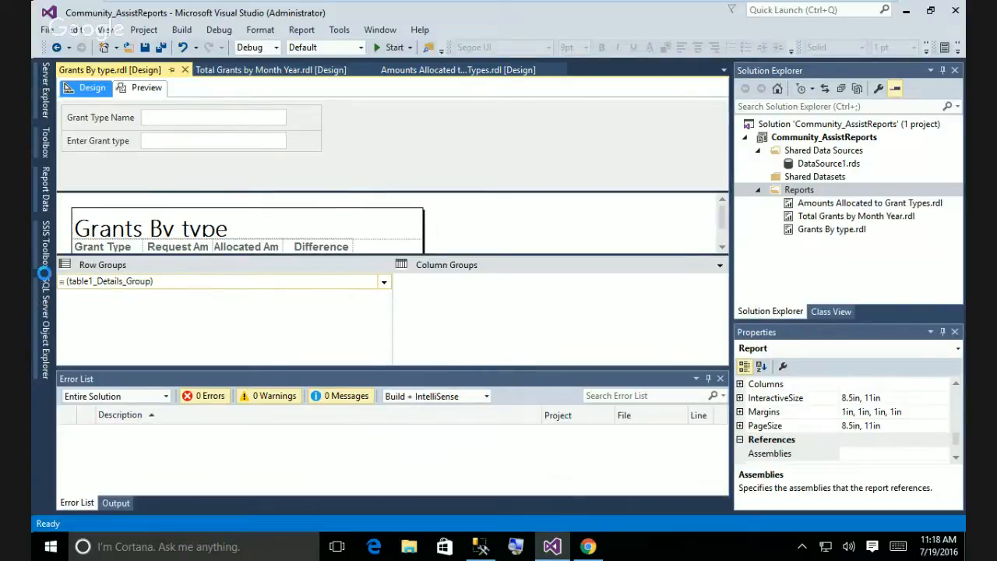
{"action": "mouse_move", "coordinate": [44, 191]}
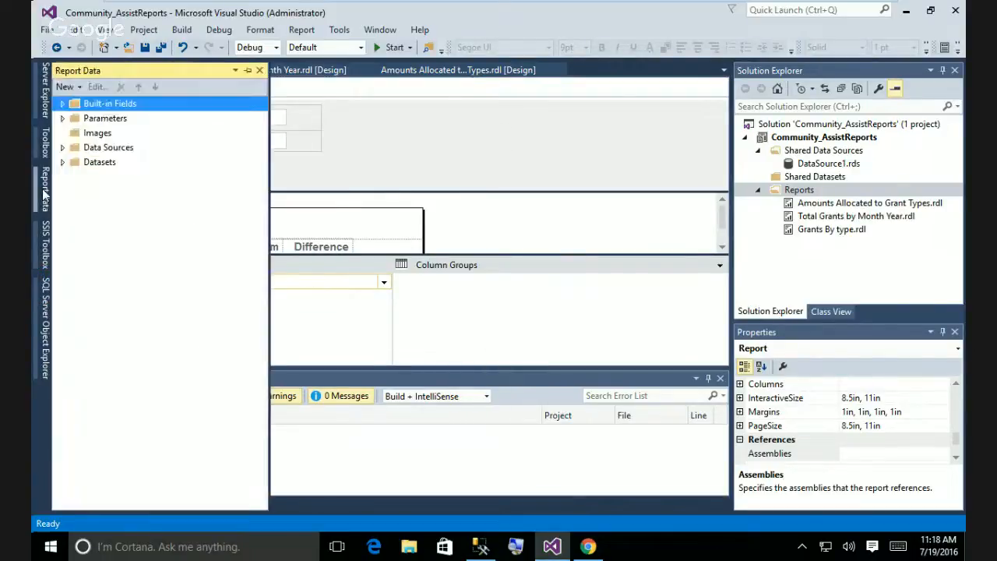
{"action": "left_click", "coordinate": [62, 119]}
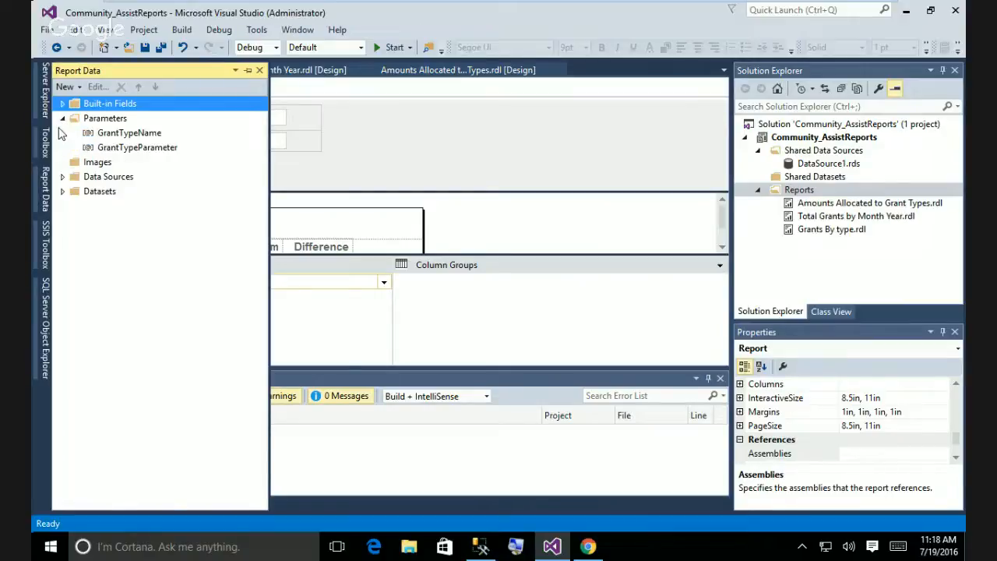
{"action": "double_click", "coordinate": [133, 148]}
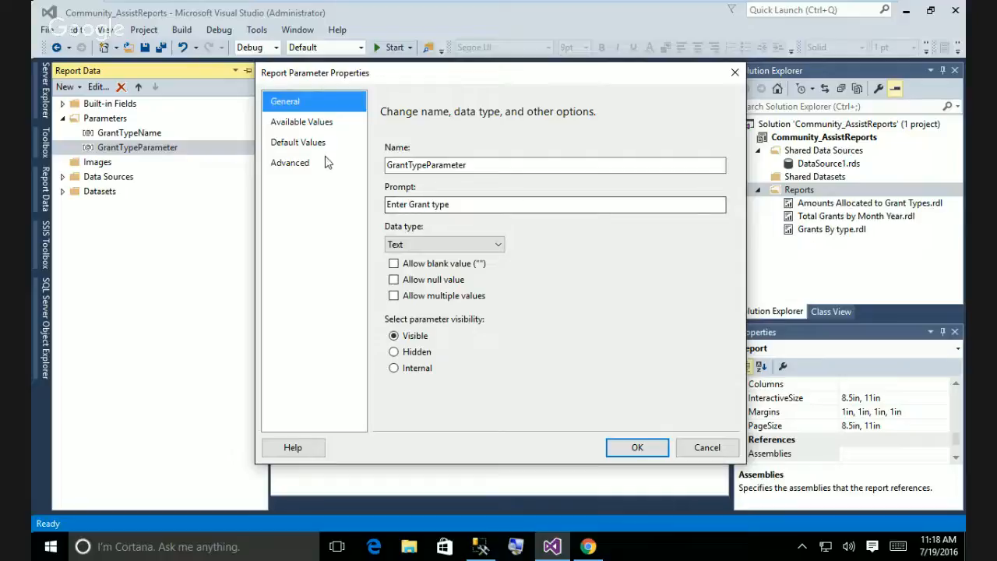
Try specified default values Foo, Child Care and Rent, then delete those rows.
{"action": "left_click", "coordinate": [304, 143]}
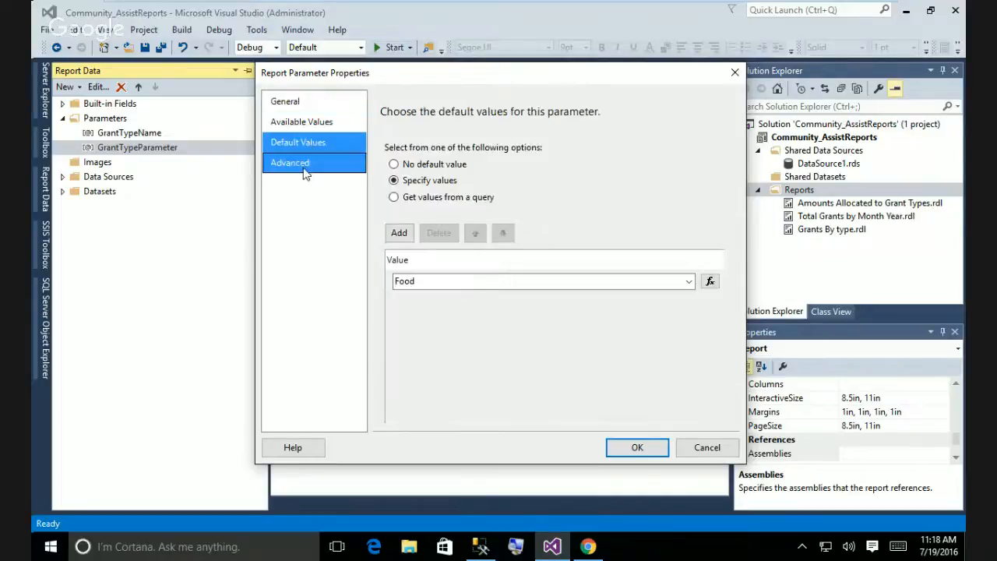
{"action": "left_click", "coordinate": [689, 282]}
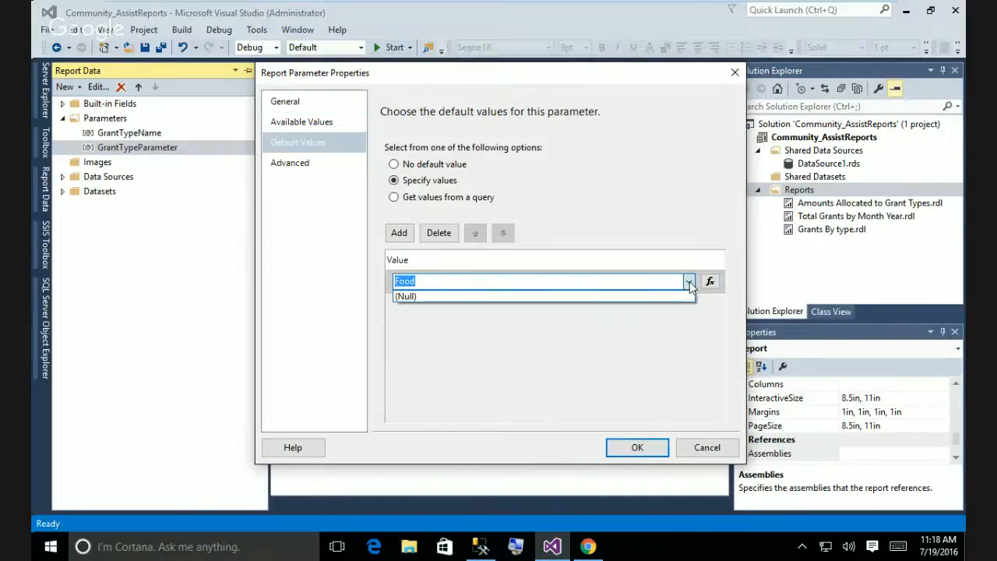
{"action": "left_click", "coordinate": [623, 297]}
{"action": "left_click", "coordinate": [689, 284]}
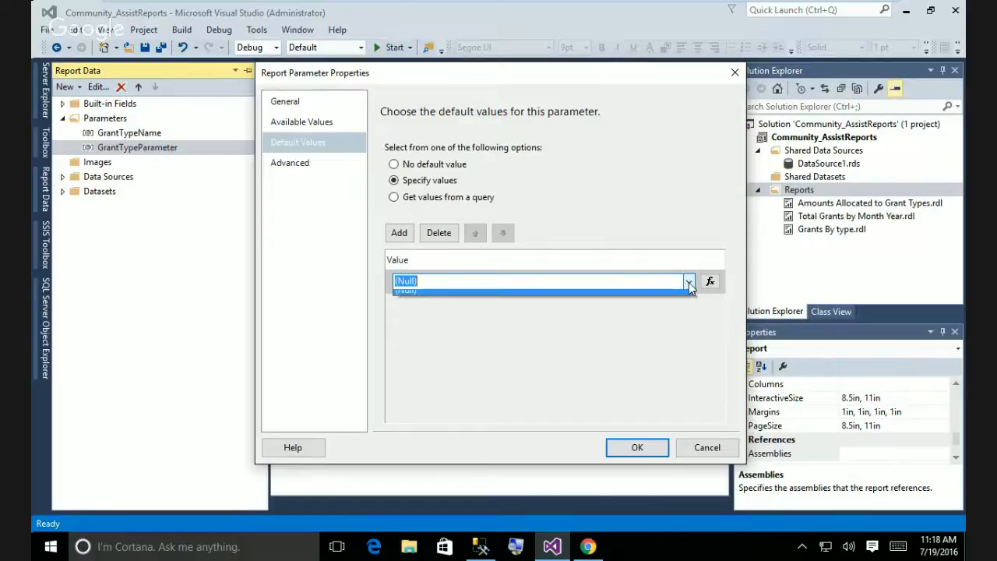
{"action": "left_click", "coordinate": [490, 281]}
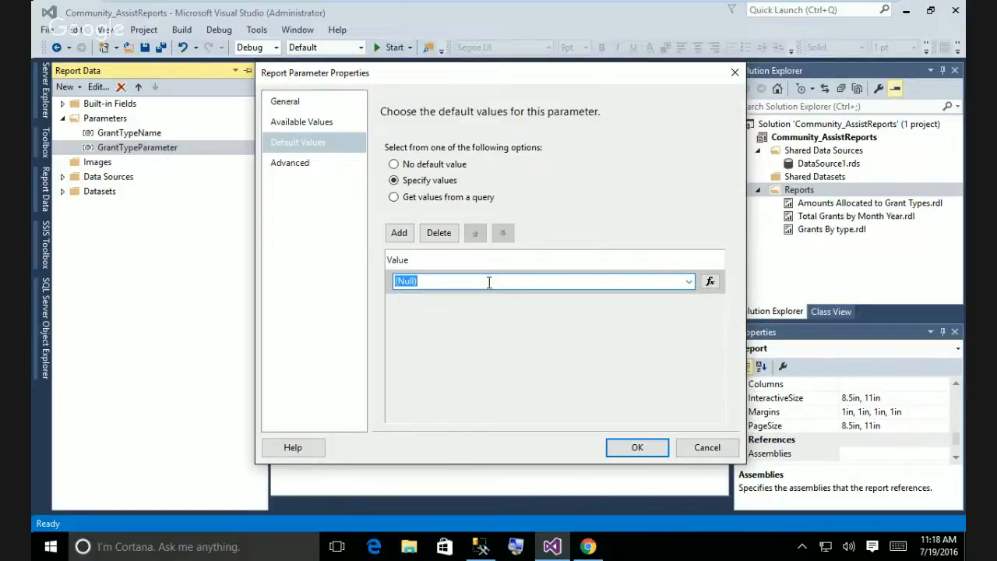
{"action": "type", "text": "Food"}
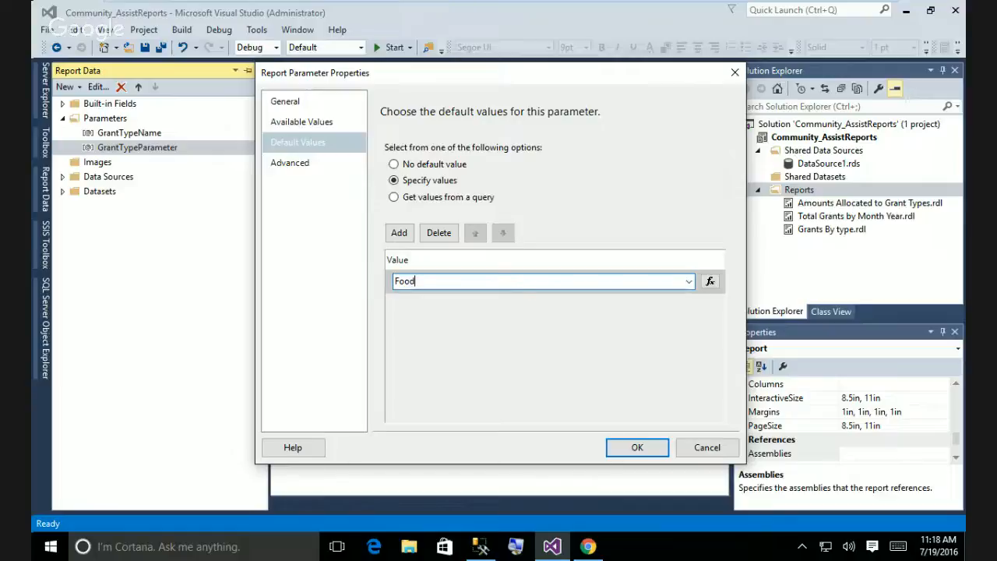
{"action": "left_click", "coordinate": [399, 232]}
{"action": "type", "text": "C"}
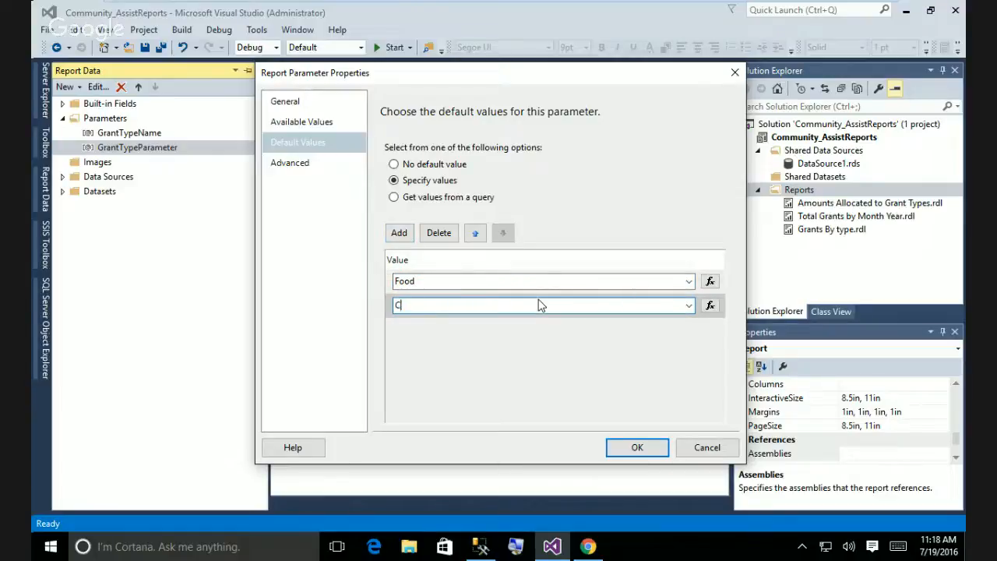
{"action": "type", "text": "hild Care"}
{"action": "left_click", "coordinate": [398, 232]}
{"action": "type", "text": "R"}
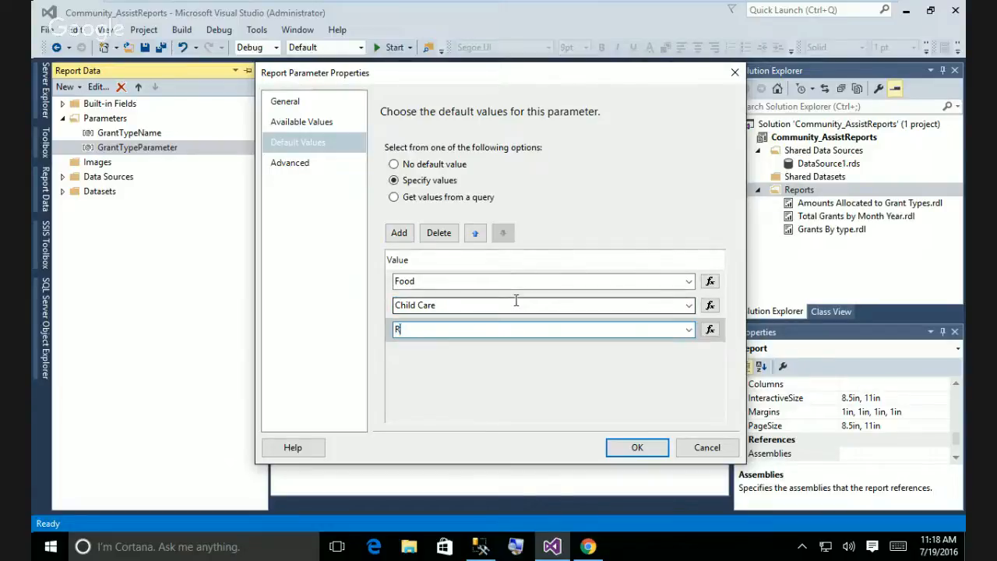
{"action": "type", "text": "ent"}
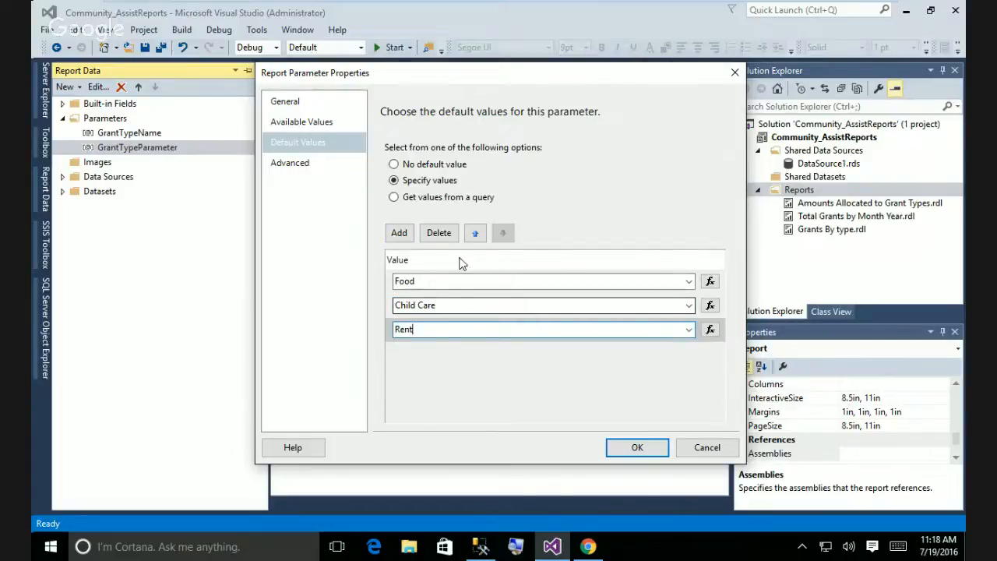
{"action": "left_click", "coordinate": [403, 236]}
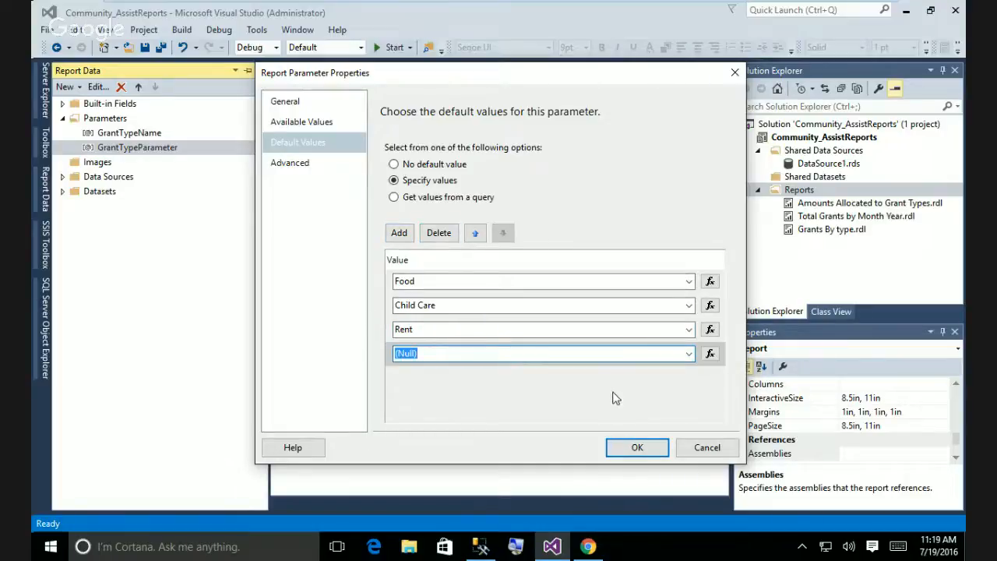
{"action": "left_click", "coordinate": [438, 233]}
{"action": "left_click", "coordinate": [438, 234]}
{"action": "left_click", "coordinate": [438, 233]}
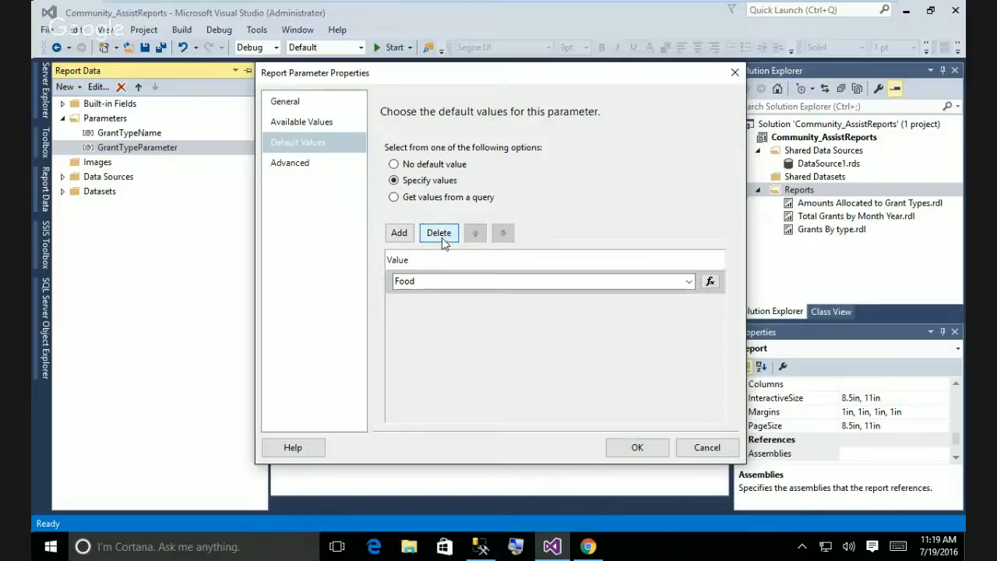
{"action": "left_click", "coordinate": [438, 233]}
Take default values from a query on DataSet1 with the GrantTypeName field, and confirm.
{"action": "left_click", "coordinate": [423, 199]}
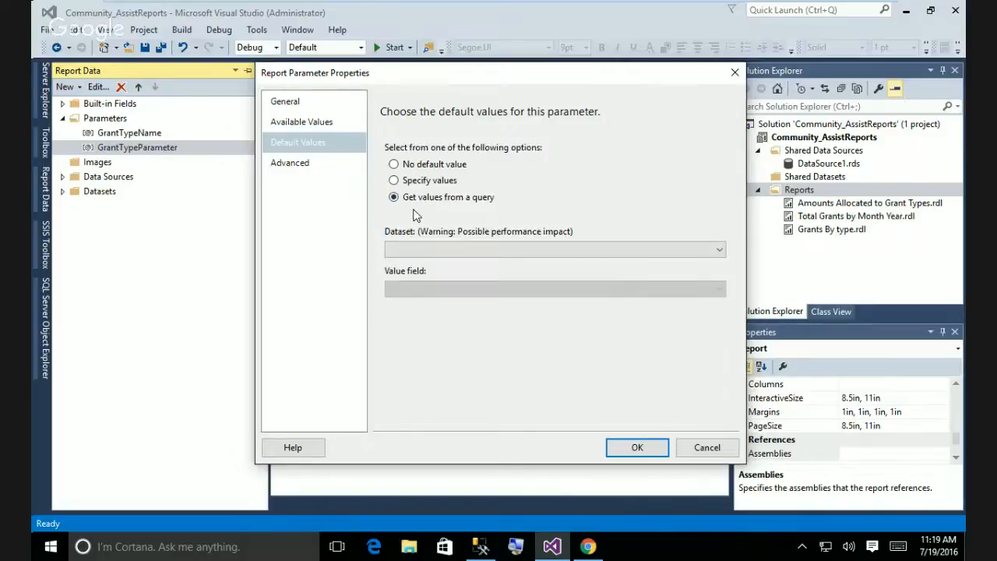
{"action": "left_click", "coordinate": [427, 249]}
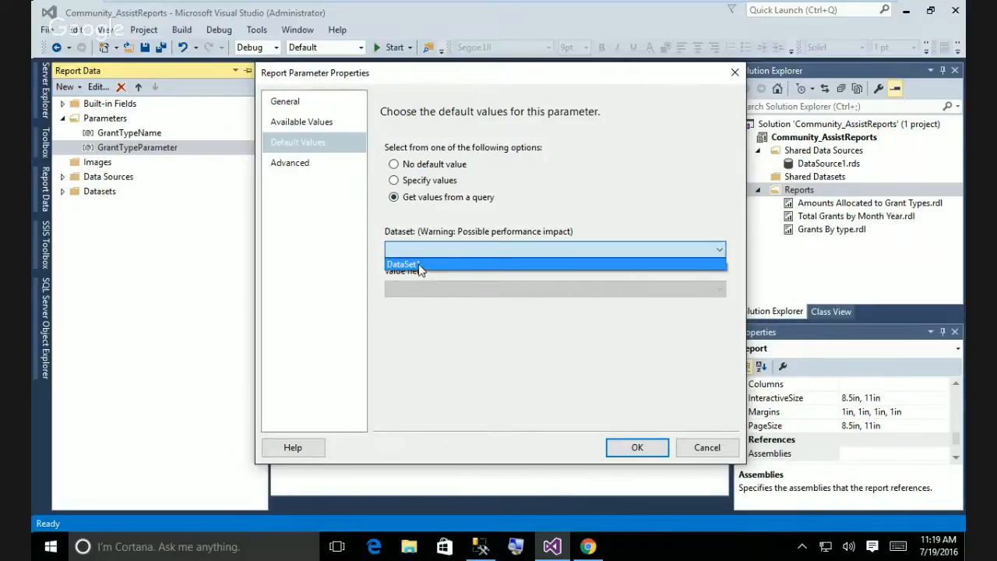
{"action": "left_click", "coordinate": [437, 265]}
{"action": "left_click", "coordinate": [428, 288]}
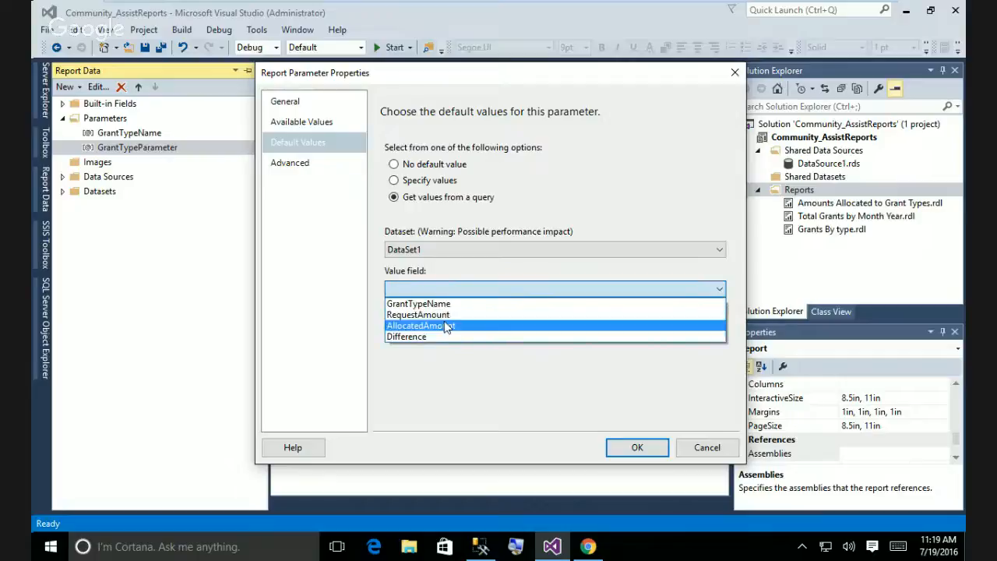
{"action": "left_click", "coordinate": [430, 303]}
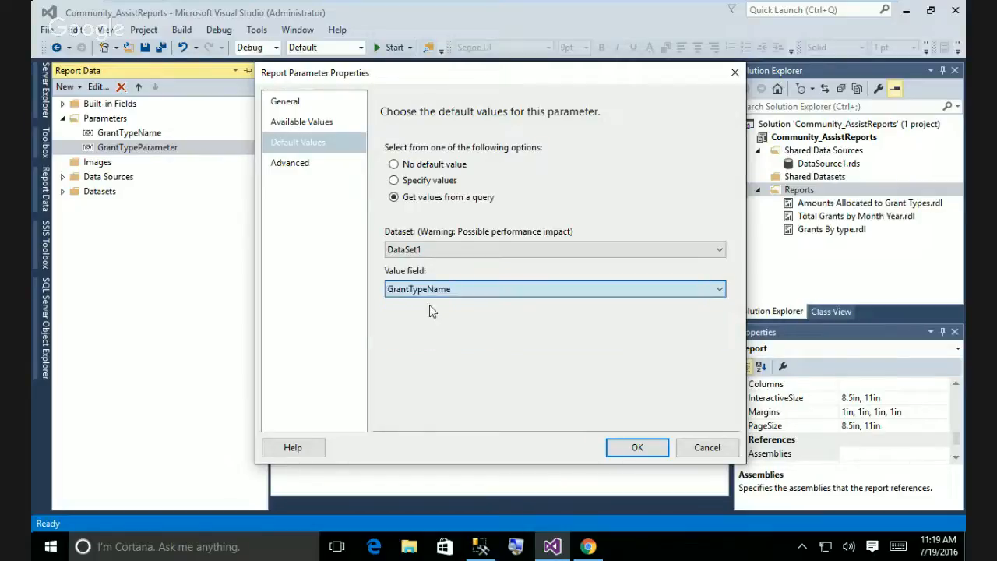
{"action": "left_click", "coordinate": [636, 448]}
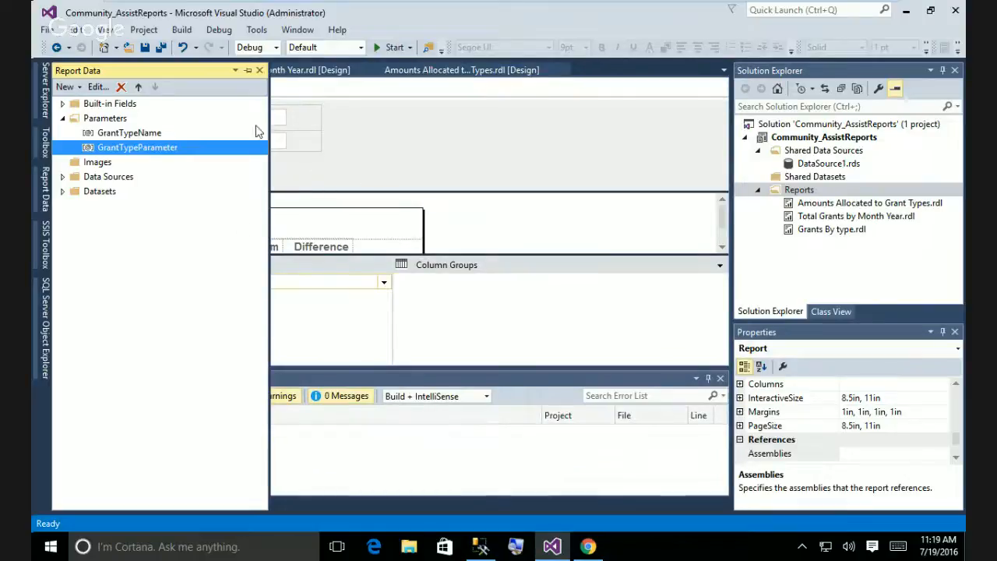
Hide the Report Data pane and preview the report with the new defaults.
{"action": "left_click", "coordinate": [385, 130]}
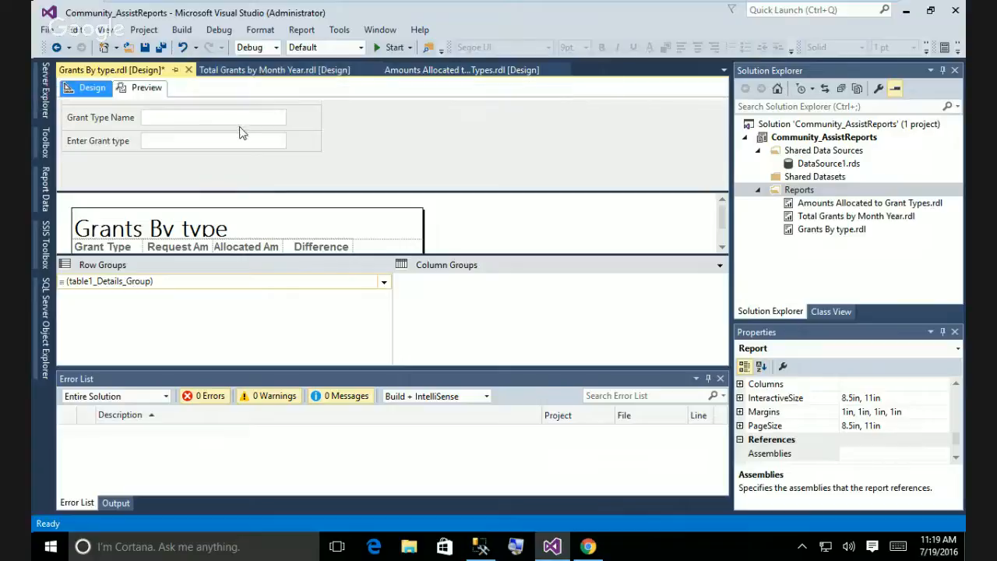
{"action": "left_click", "coordinate": [145, 87]}
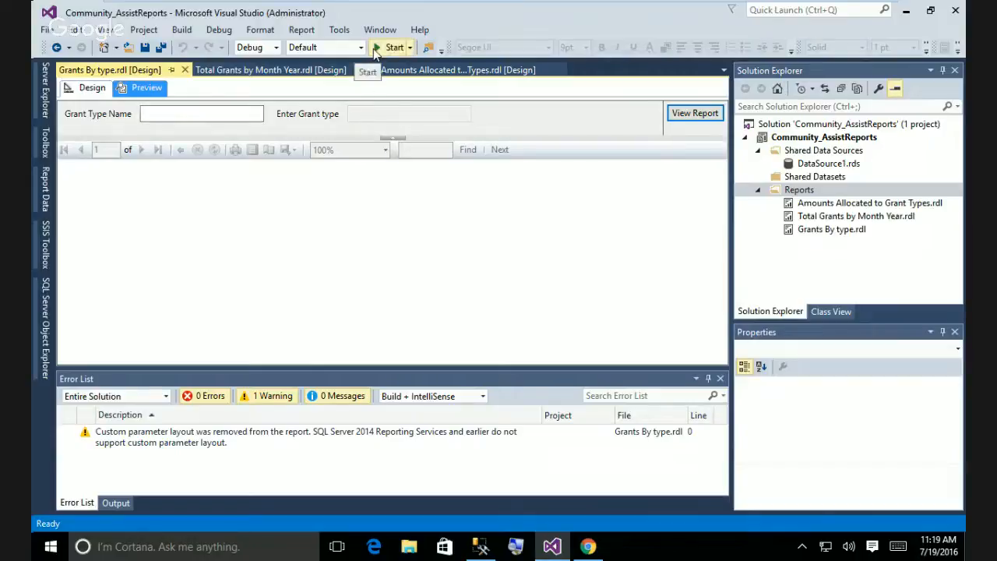
{"action": "left_click", "coordinate": [92, 88]}
{"action": "left_click", "coordinate": [145, 87]}
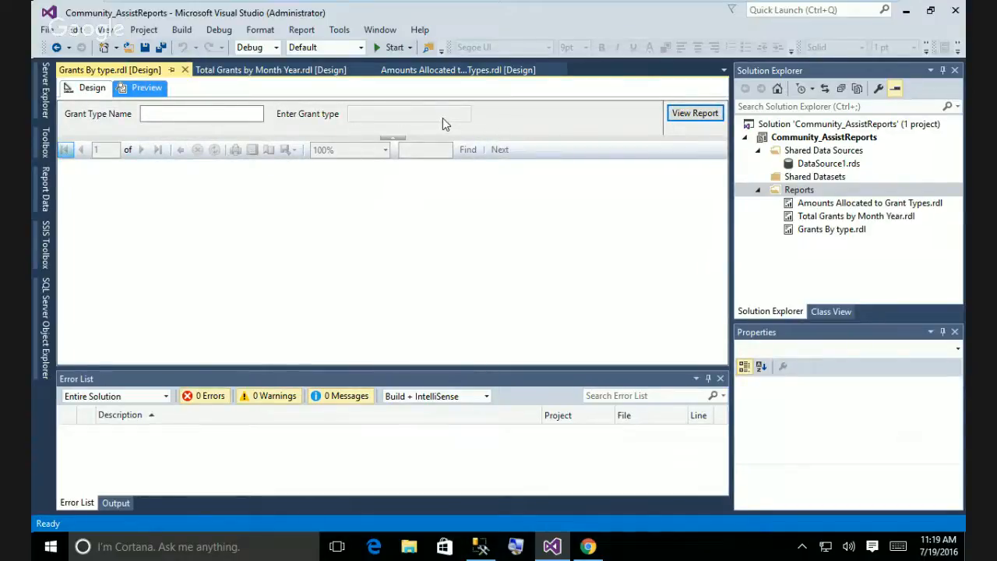
Run the report for Child Care, then replace it with Rent and rerun.
{"action": "left_click", "coordinate": [177, 114]}
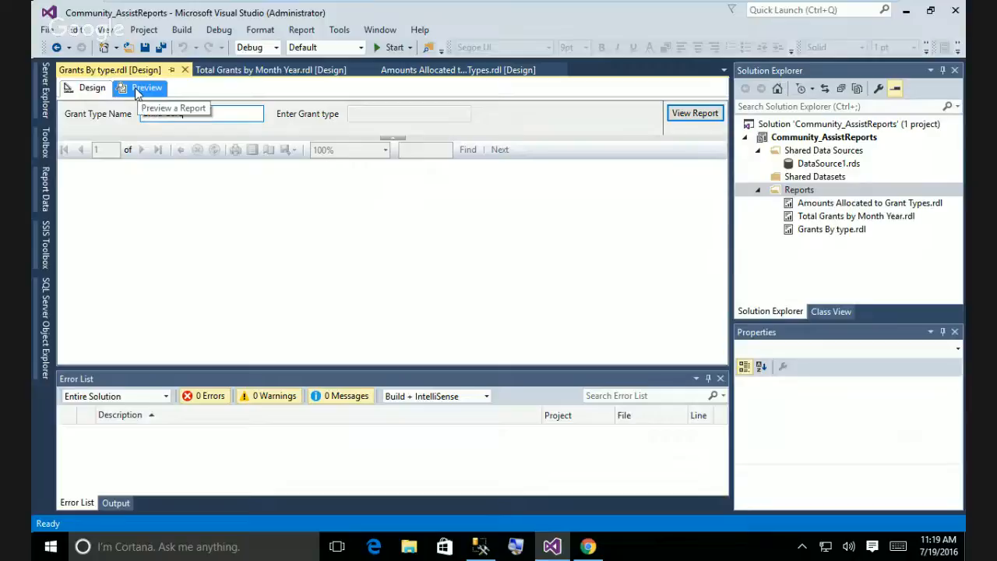
{"action": "left_click", "coordinate": [692, 120]}
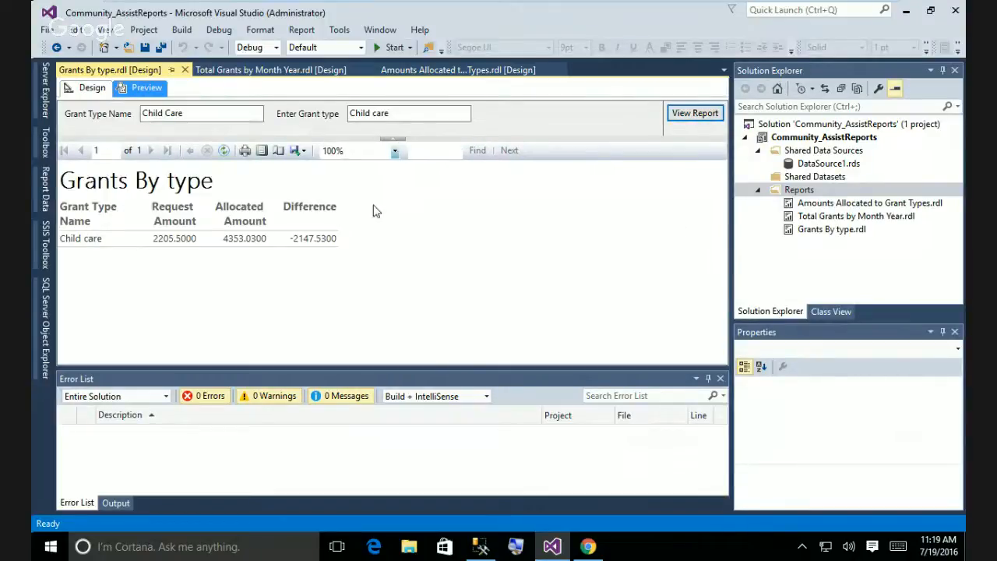
{"action": "left_click", "coordinate": [398, 114]}
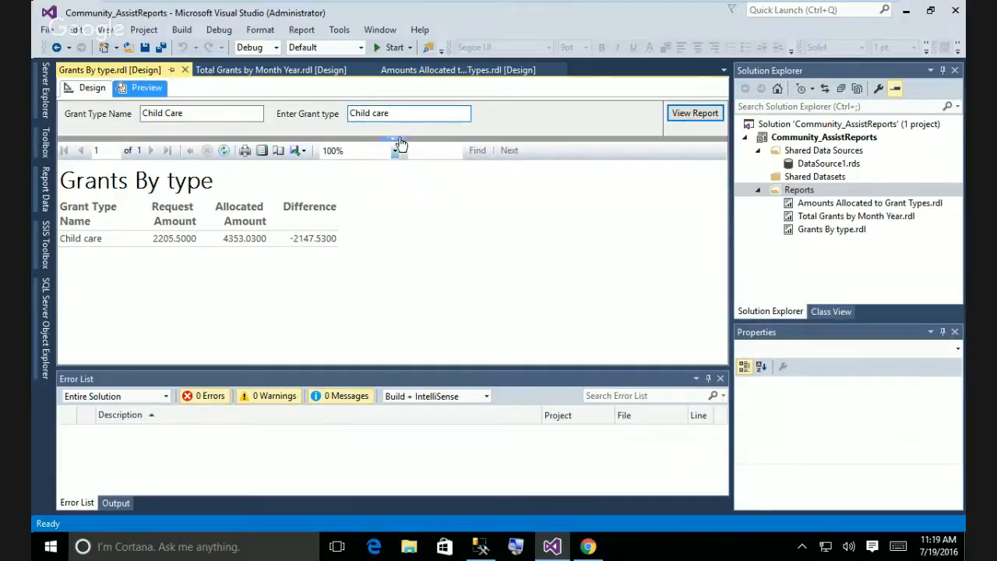
{"action": "left_click_drag", "start_coordinate": [208, 112], "coordinate": [132, 114]}
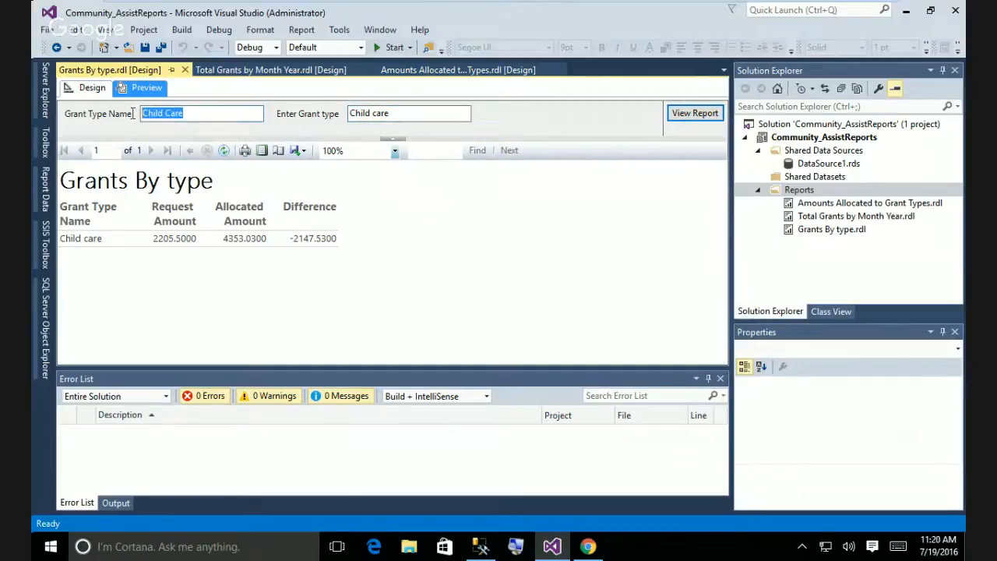
{"action": "type", "text": "Rent"}
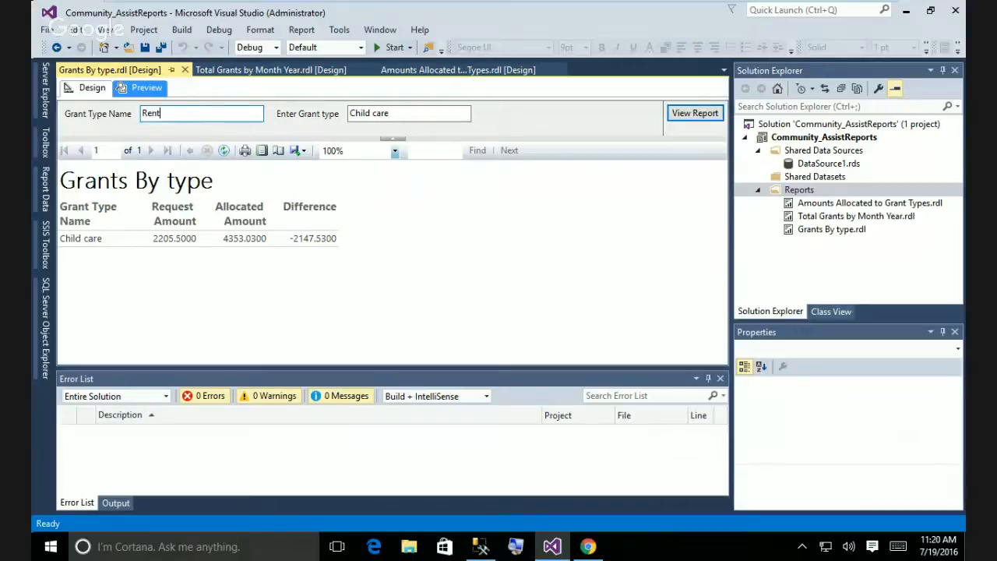
{"action": "left_click", "coordinate": [704, 117]}
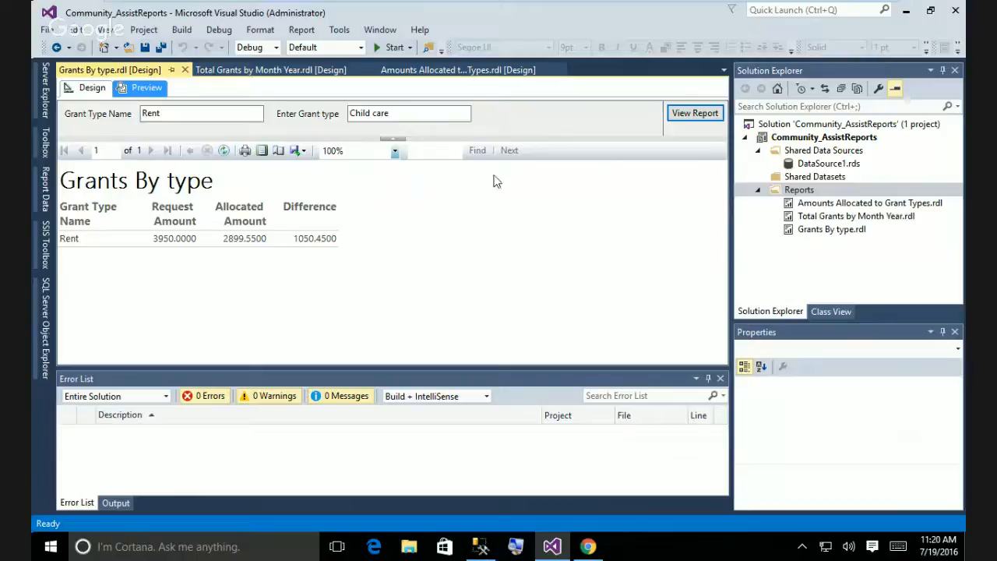
Select the word 'care' in the Enter Grant type value.
{"action": "left_click", "coordinate": [423, 113]}
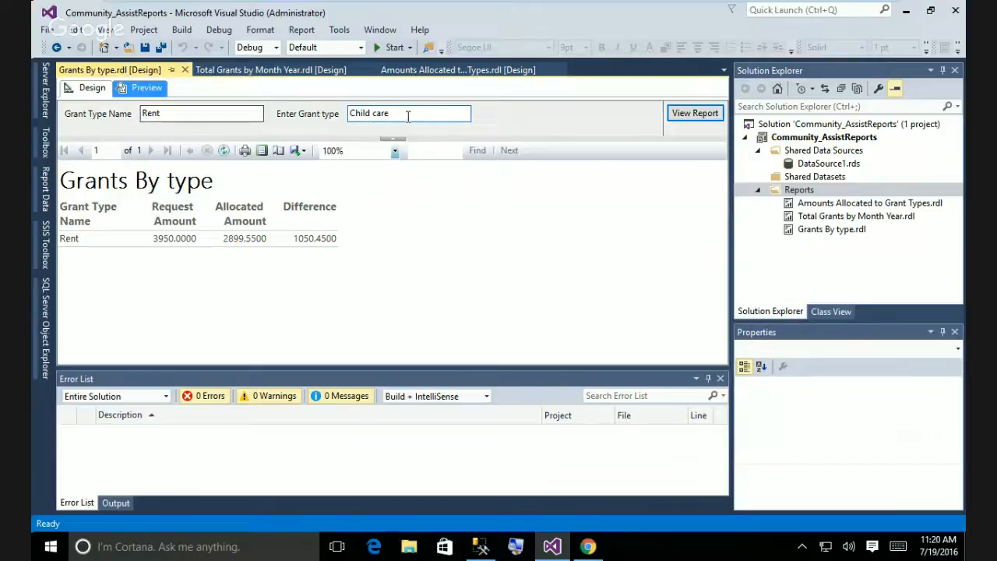
{"action": "double_click", "coordinate": [408, 116]}
{"action": "left_click", "coordinate": [458, 116]}
{"action": "double_click", "coordinate": [460, 116]}
{"action": "left_click", "coordinate": [459, 114]}
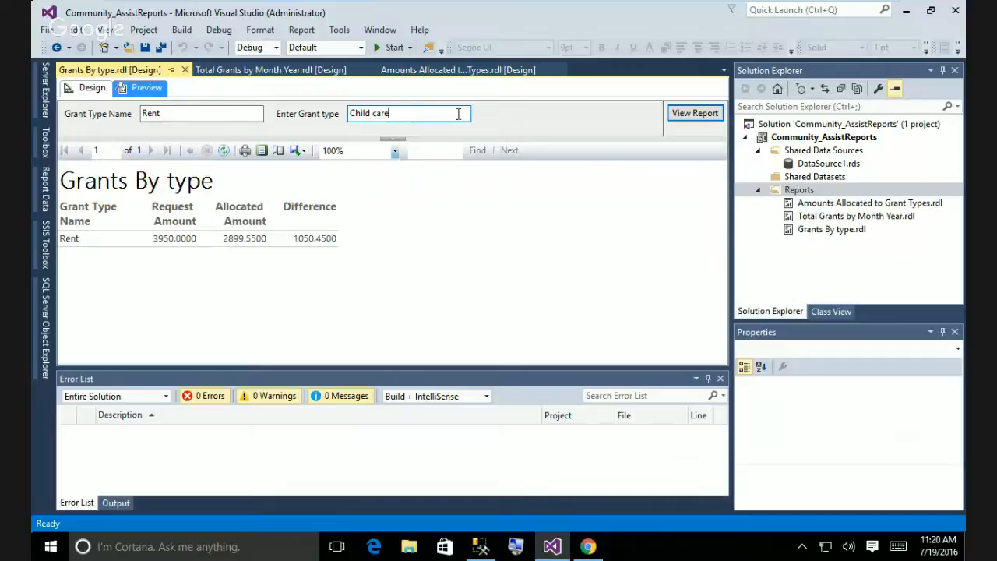
Reopen GrantTypeParameter's Default Values in Design view, with GrantTypeName as the value field.
{"action": "left_click", "coordinate": [89, 87]}
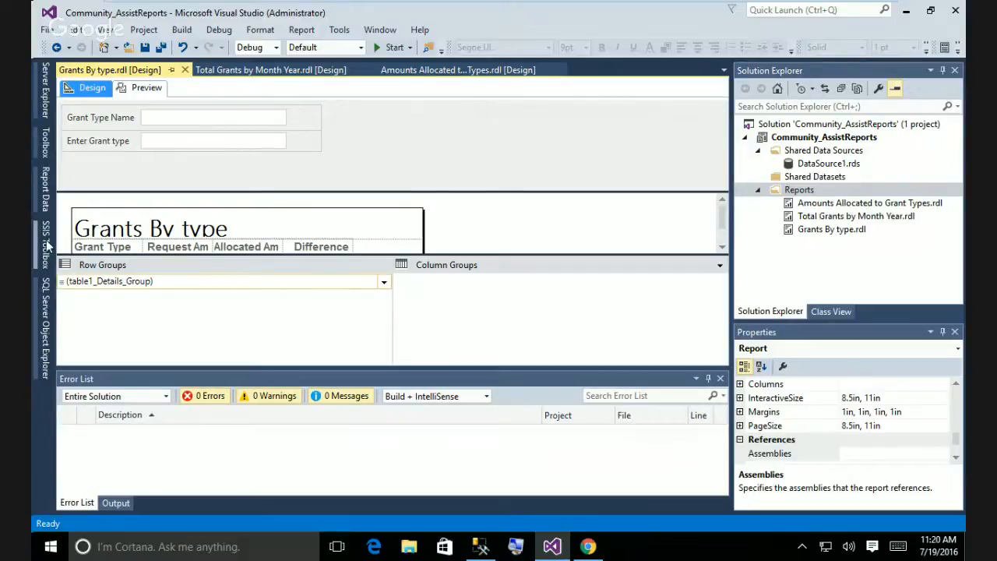
{"action": "left_click", "coordinate": [46, 191]}
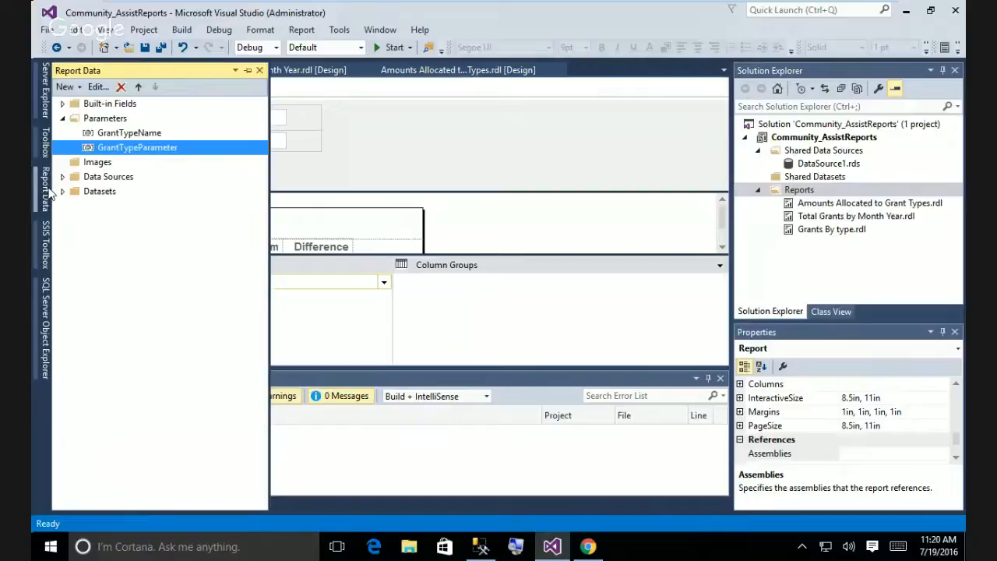
{"action": "right_click", "coordinate": [134, 149]}
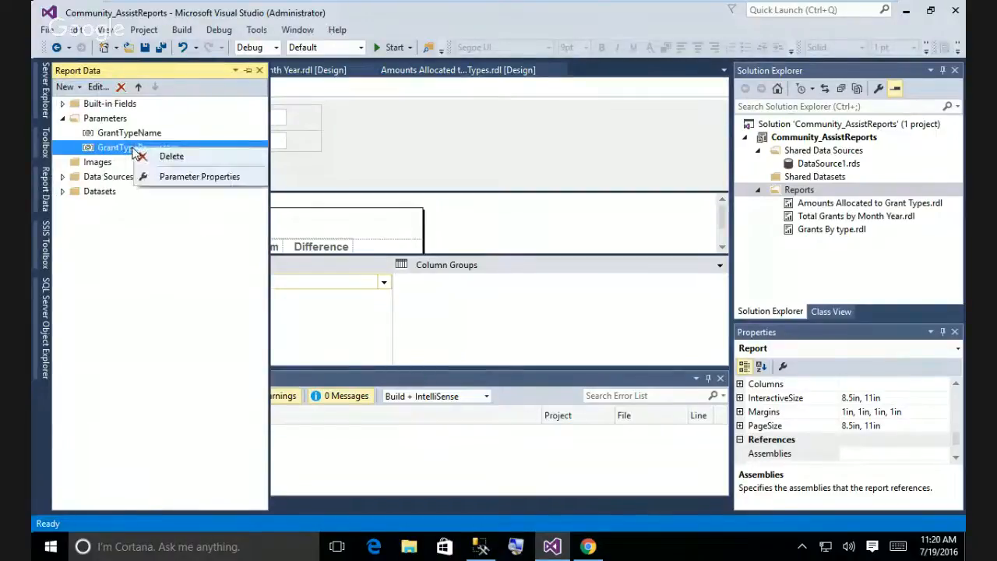
{"action": "left_click", "coordinate": [179, 177]}
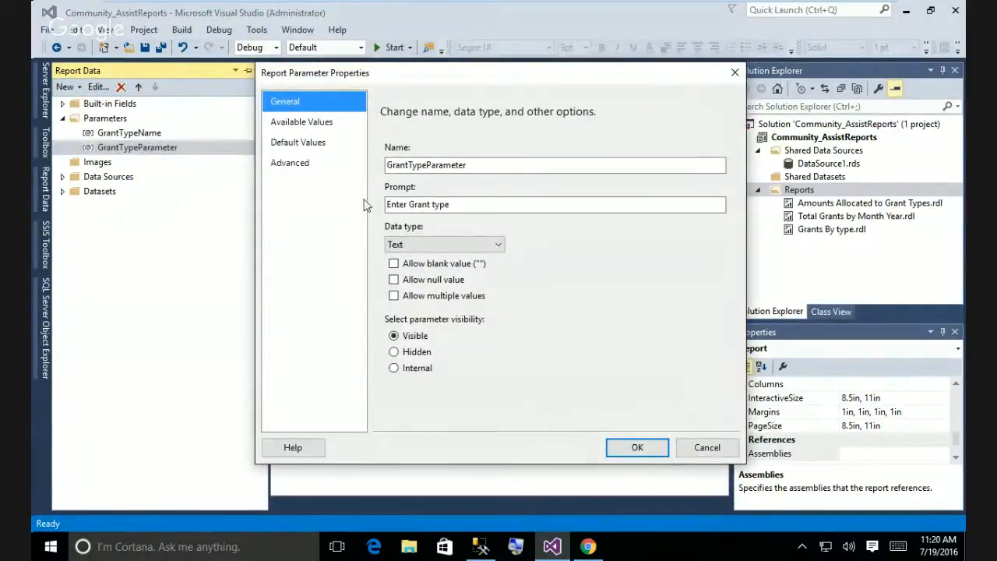
{"action": "left_click", "coordinate": [304, 145]}
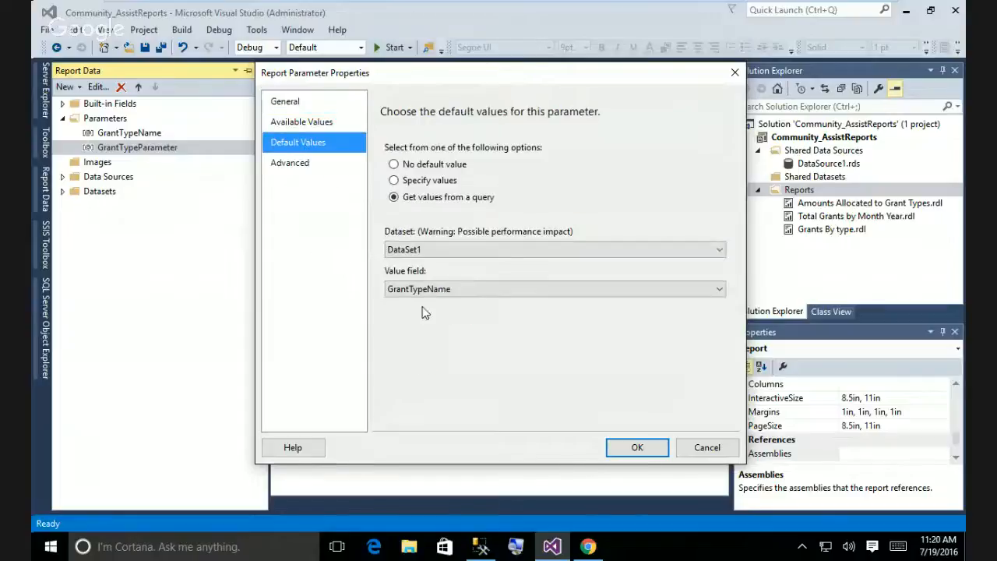
{"action": "left_click", "coordinate": [513, 289]}
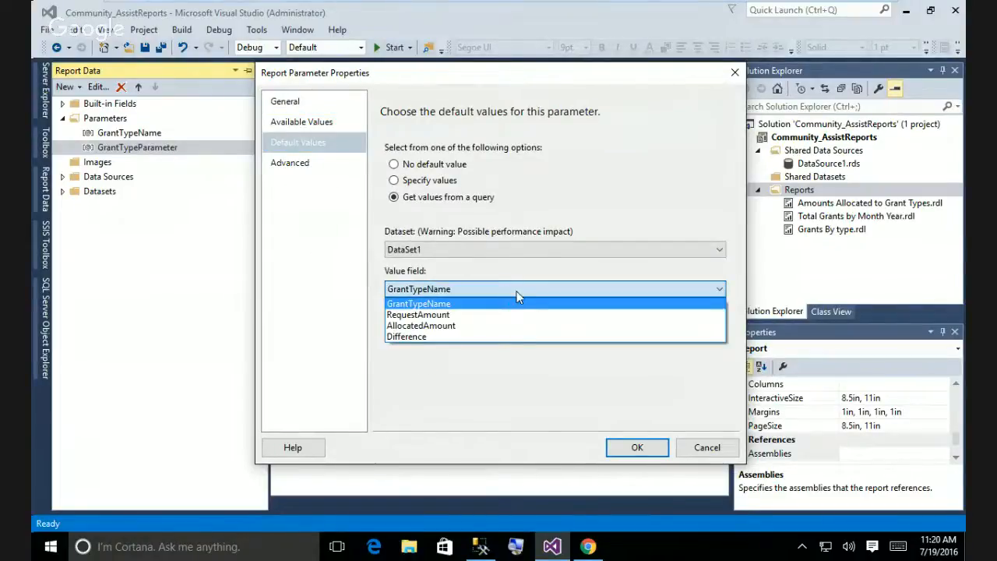
{"action": "left_click", "coordinate": [516, 302]}
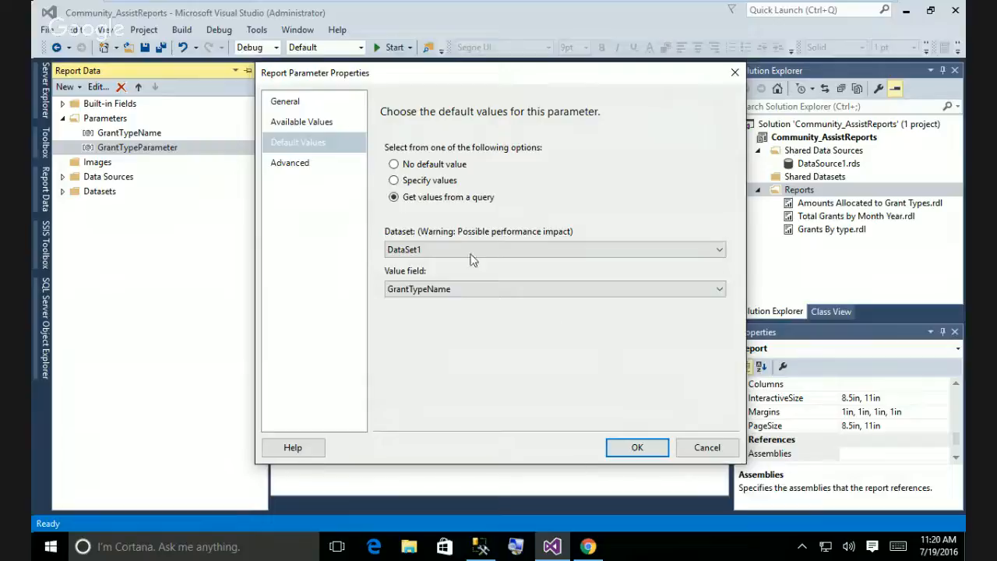
Try specifying four defaults (Rent, Child Care, Food, Education) and dismiss the multiple-values error.
{"action": "left_click", "coordinate": [394, 181]}
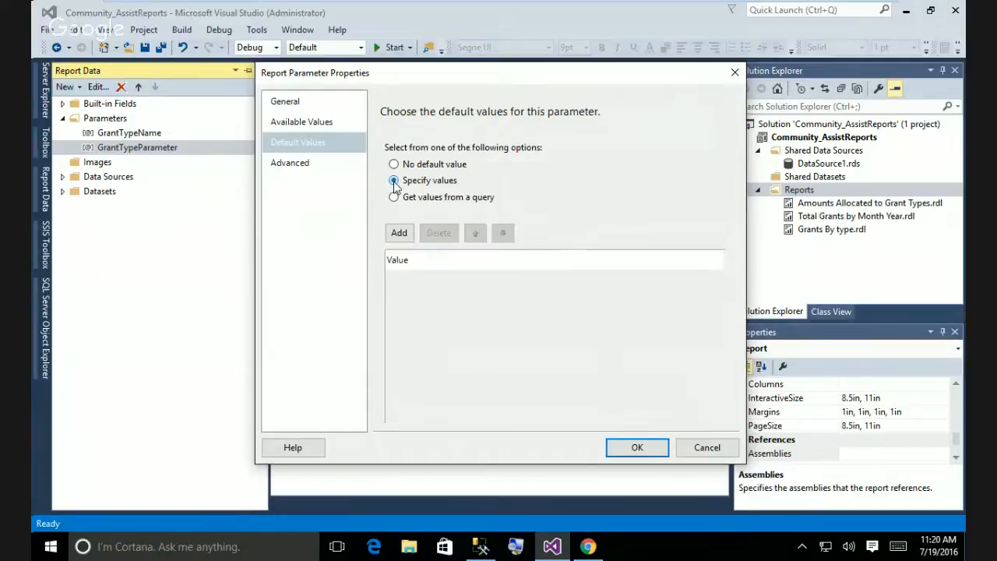
{"action": "left_click", "coordinate": [394, 198]}
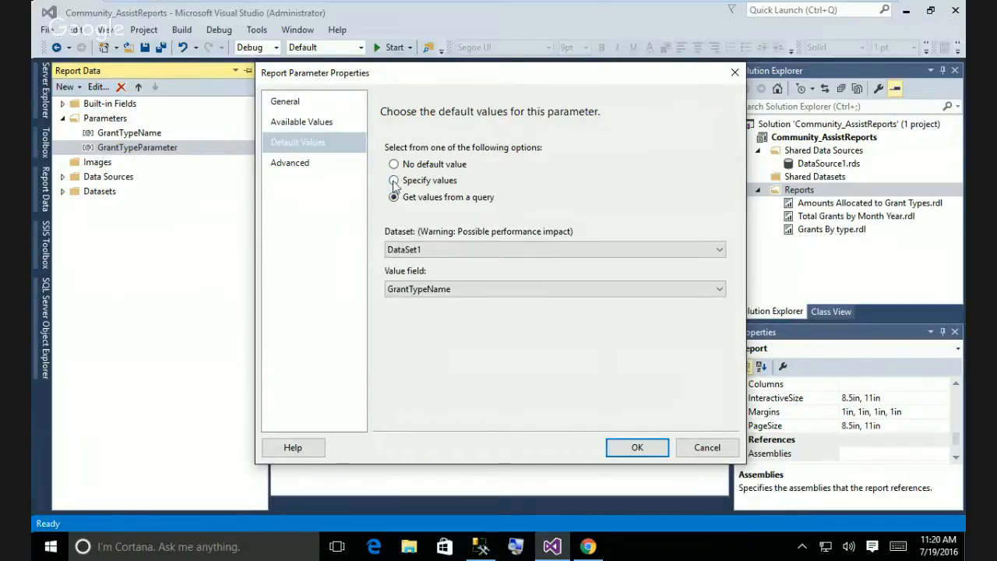
{"action": "left_click", "coordinate": [394, 181]}
{"action": "left_click", "coordinate": [399, 232]}
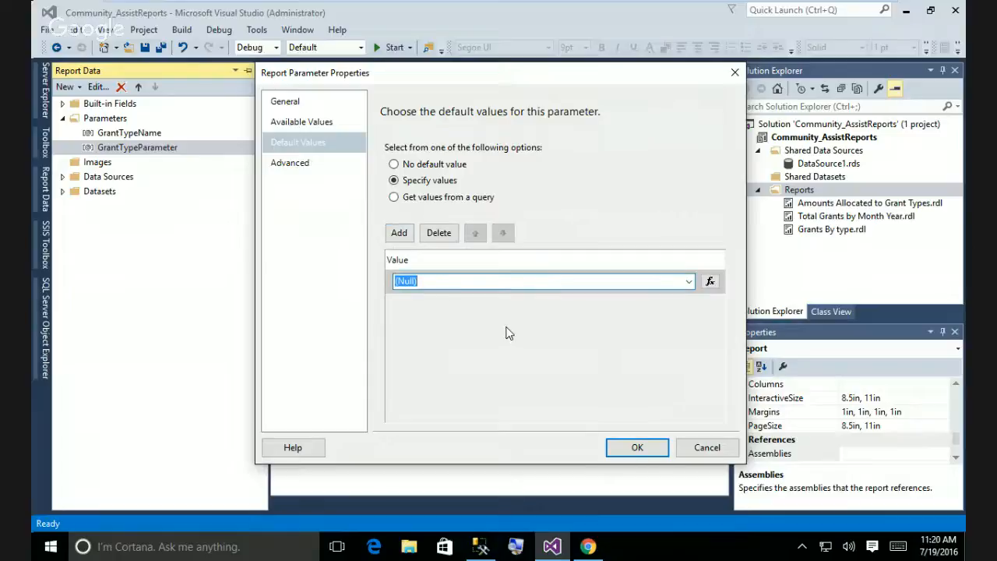
{"action": "type", "text": "Rent"}
{"action": "left_click", "coordinate": [400, 232]}
{"action": "type", "text": "C"}
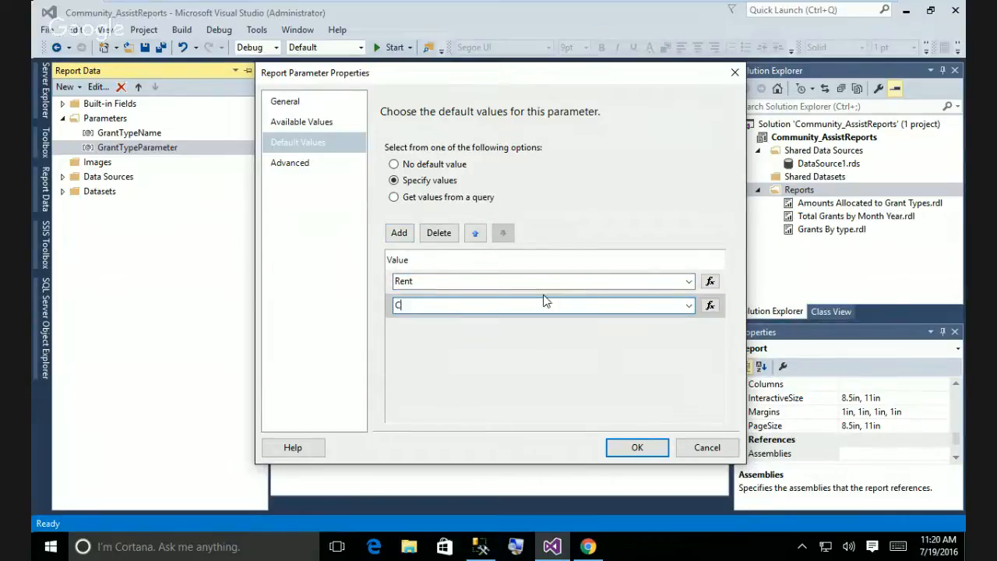
{"action": "type", "text": "hild Care"}
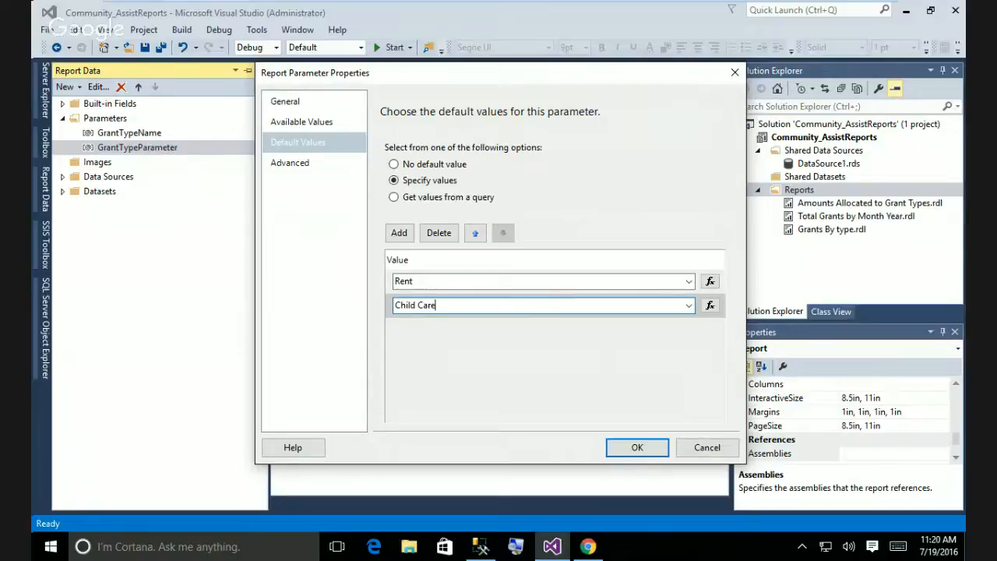
{"action": "left_click", "coordinate": [402, 235]}
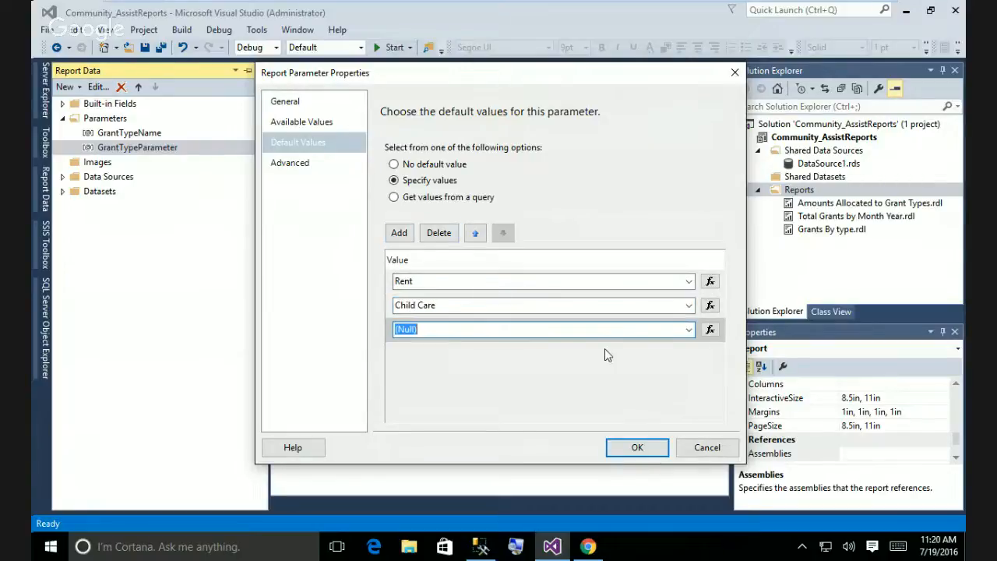
{"action": "type", "text": "Food"}
{"action": "left_click", "coordinate": [399, 233]}
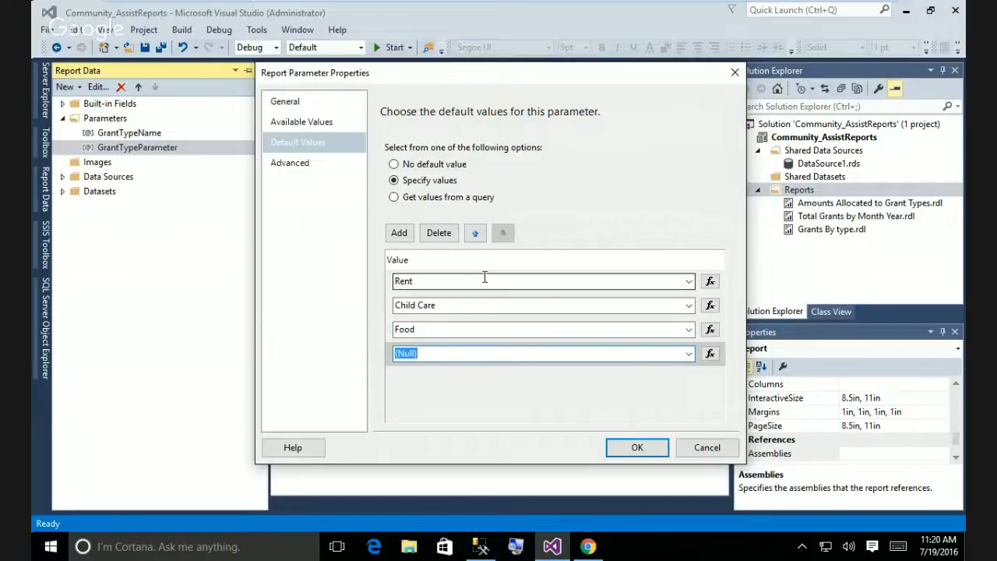
{"action": "type", "text": "Educati0on"}
{"action": "key", "text": "BackSpace"}
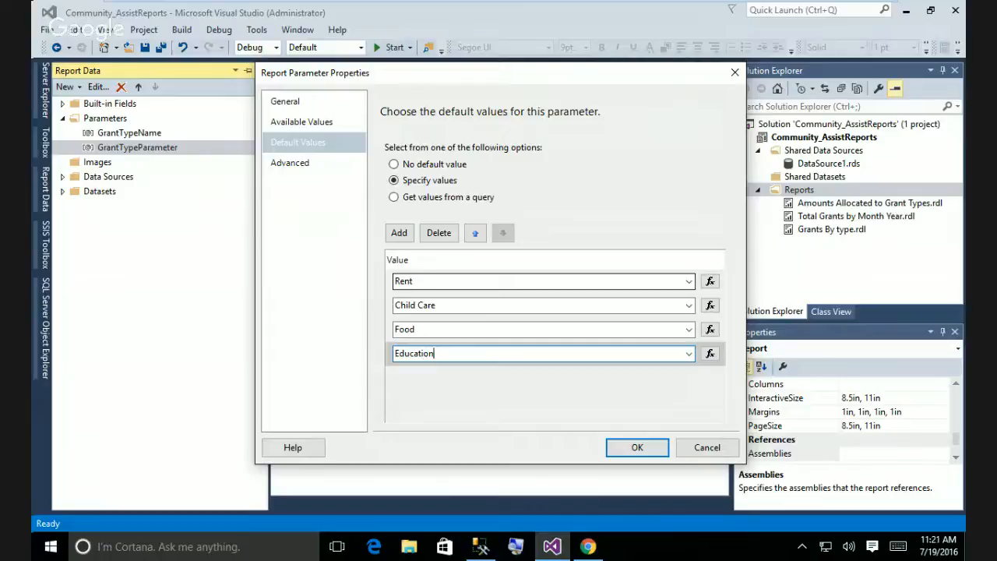
{"action": "left_click", "coordinate": [638, 448]}
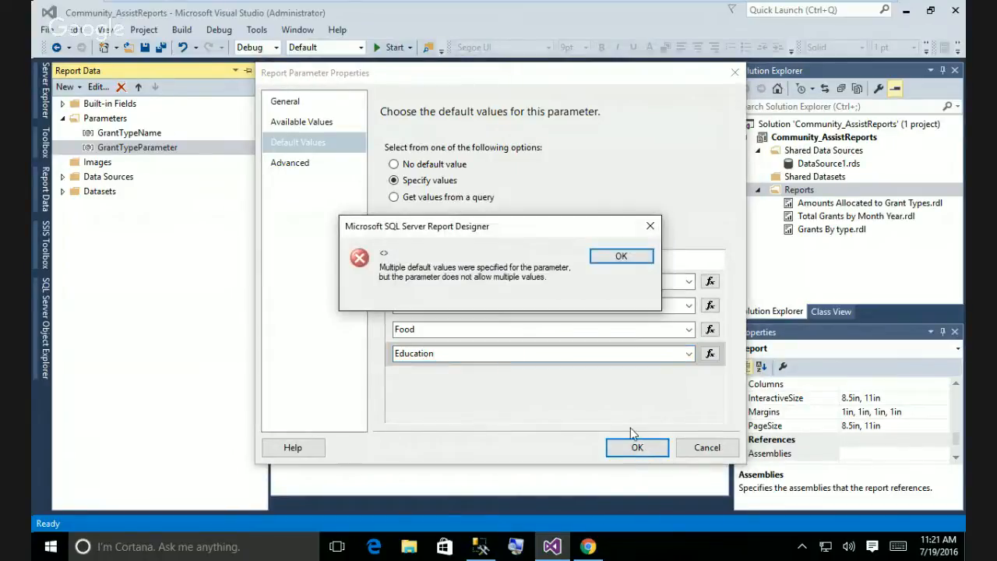
{"action": "left_click", "coordinate": [631, 260]}
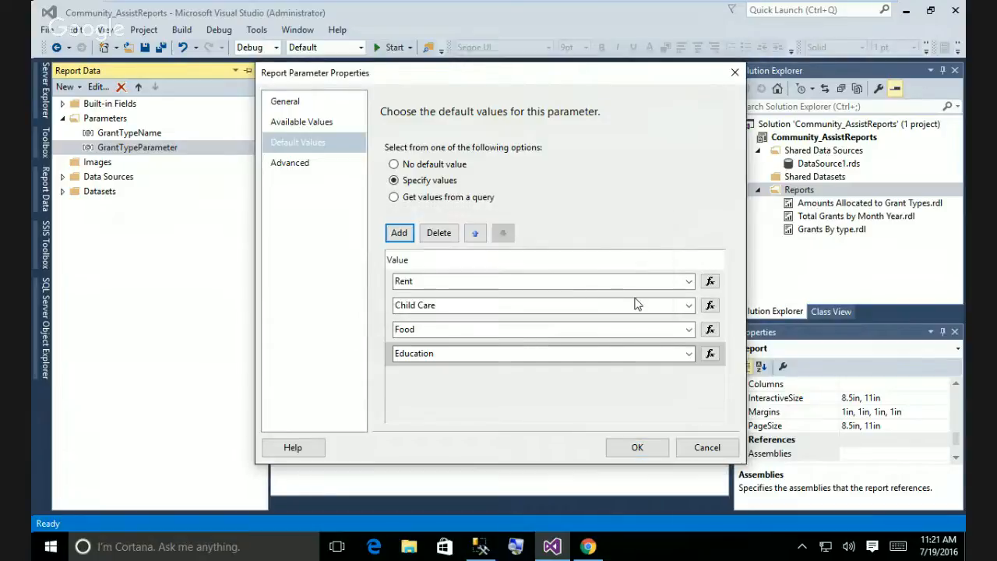
Revert defaults to the query using GrantTypeName and apply the settings.
{"action": "left_click", "coordinate": [394, 199]}
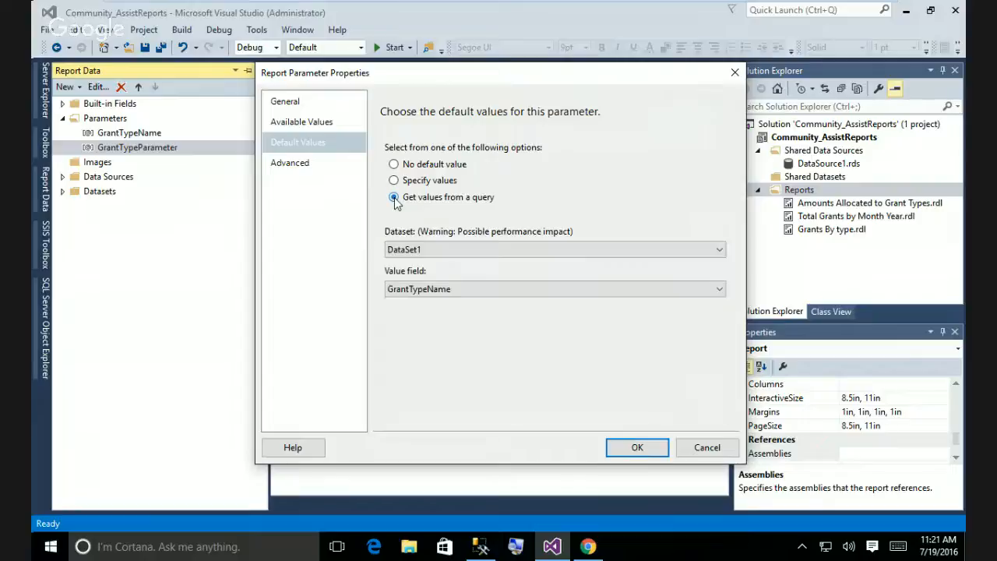
{"action": "left_click", "coordinate": [713, 293]}
{"action": "left_click", "coordinate": [599, 304]}
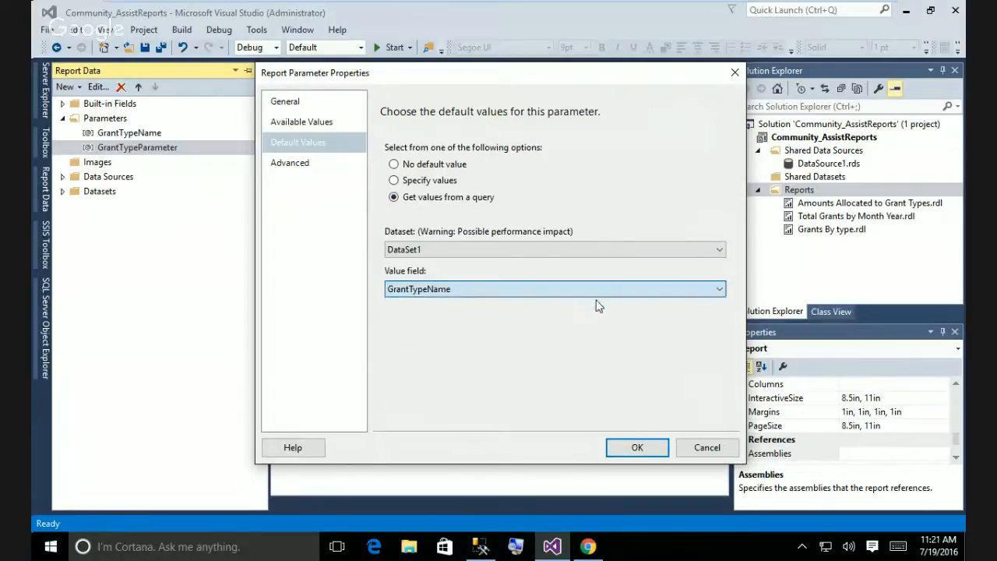
{"action": "left_click", "coordinate": [638, 448]}
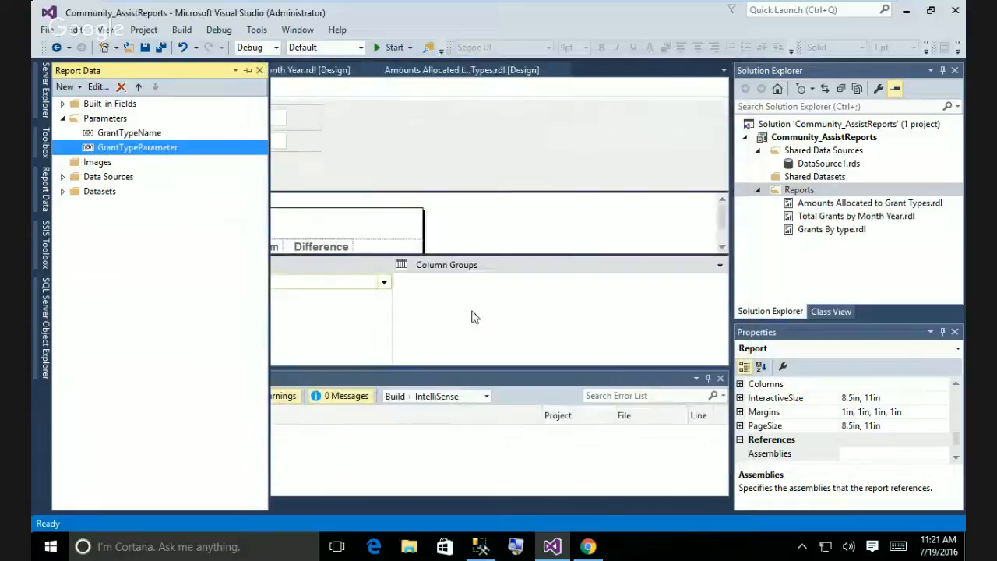
{"action": "left_click", "coordinate": [340, 145]}
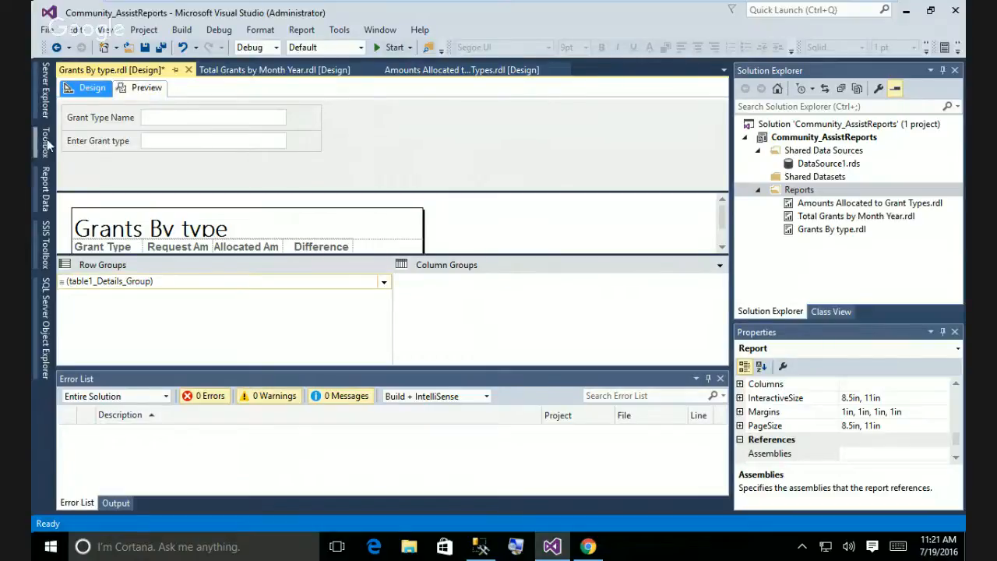
{"action": "left_click", "coordinate": [45, 187]}
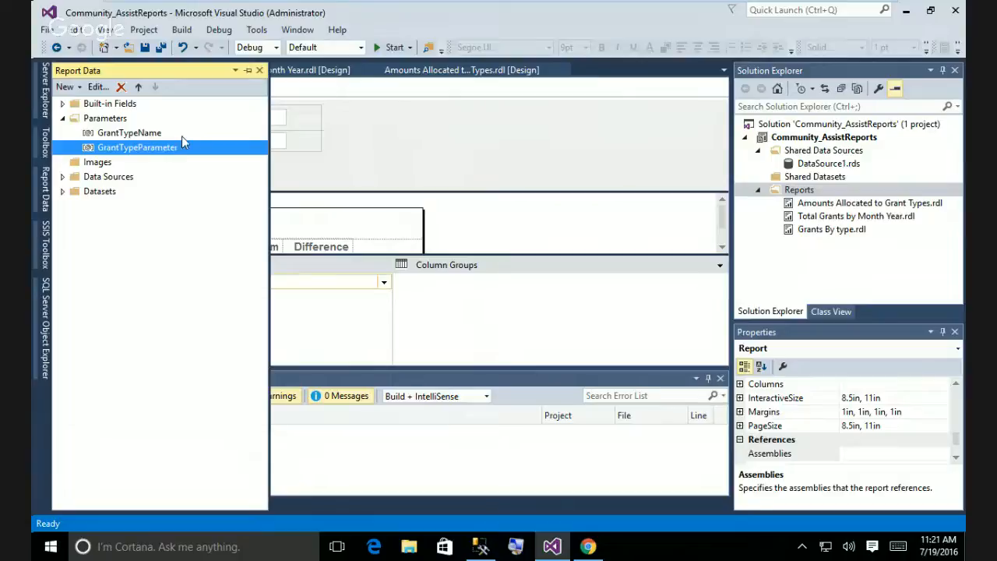
{"action": "left_click", "coordinate": [356, 151]}
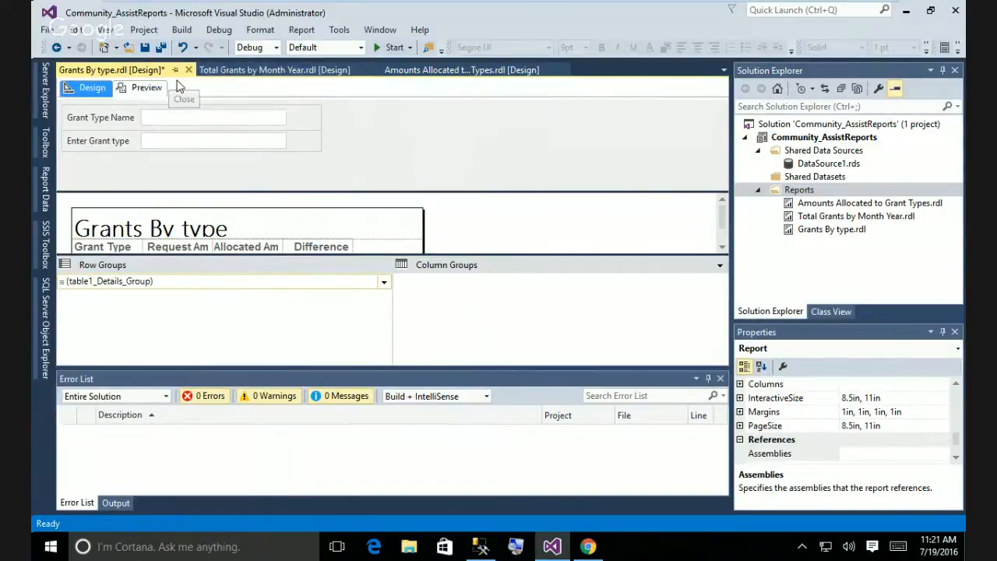
{"action": "left_click", "coordinate": [145, 87]}
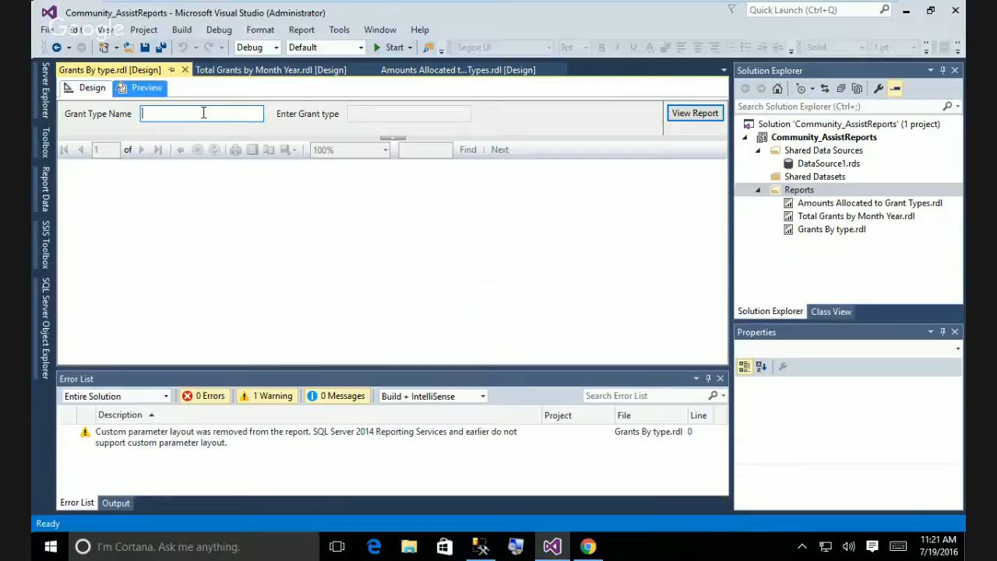
{"action": "left_click", "coordinate": [203, 113]}
{"action": "type", "text": "Child Care"}
{"action": "left_click", "coordinate": [697, 118]}
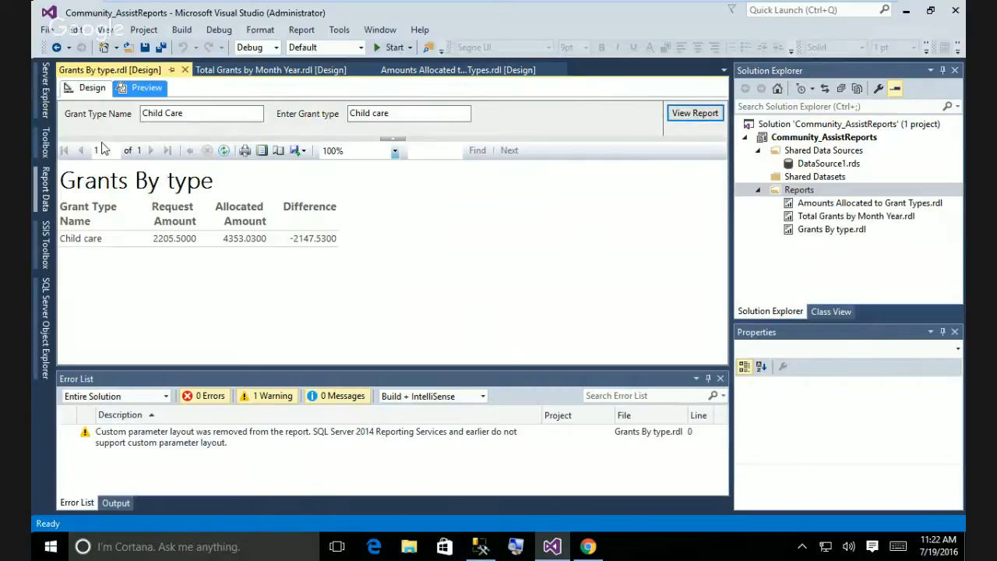
{"action": "left_click", "coordinate": [89, 88]}
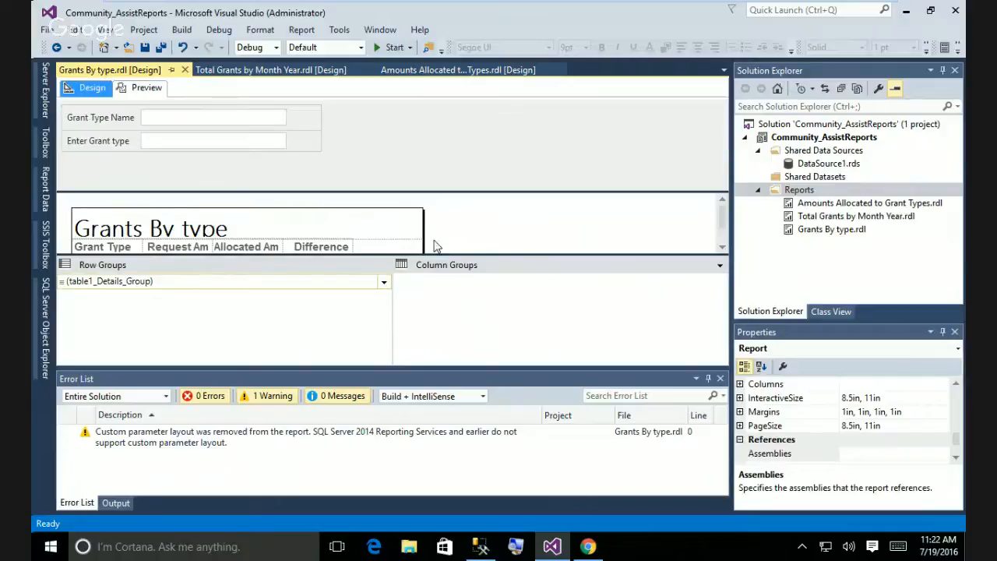
Select the [RequestAmount] detail cell in the table.
{"action": "left_click_drag", "start_coordinate": [722, 224], "coordinate": [722, 238]}
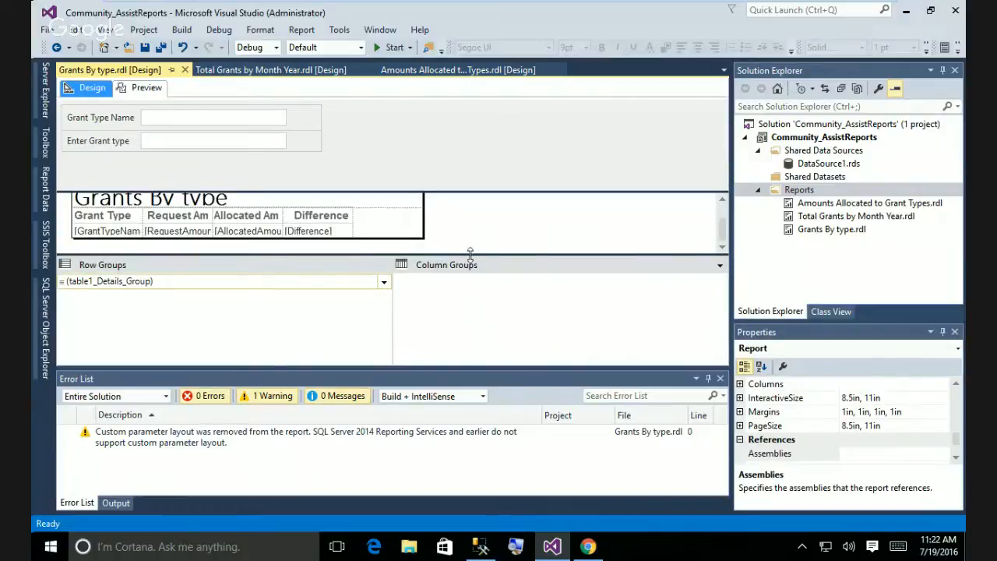
{"action": "double_click", "coordinate": [169, 232]}
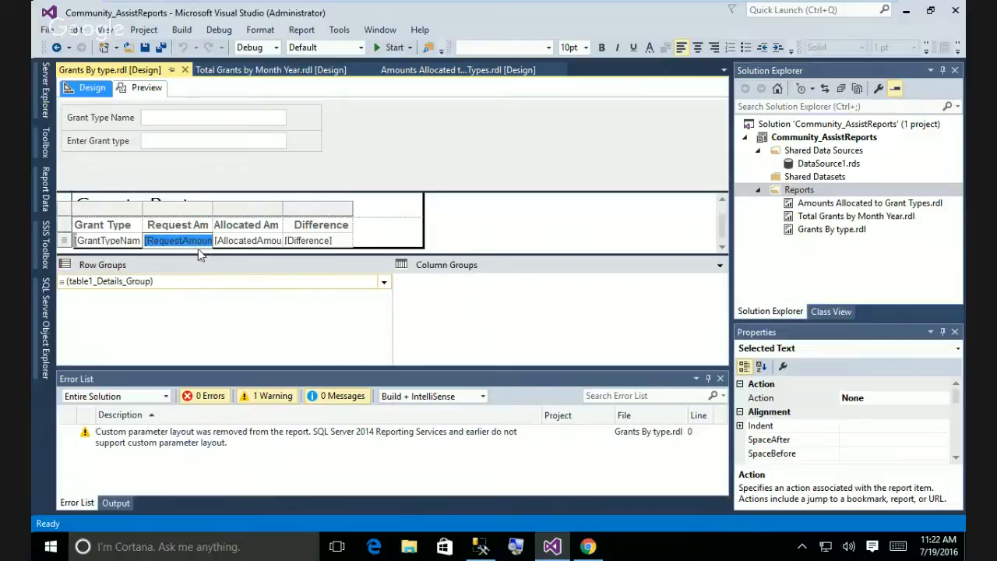
{"action": "left_click", "coordinate": [514, 238]}
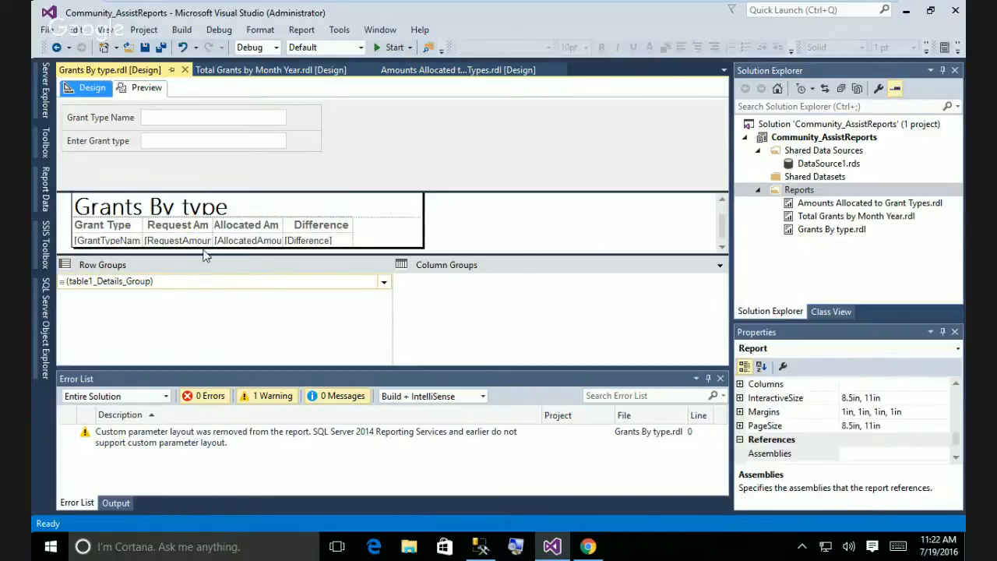
{"action": "left_click", "coordinate": [205, 242]}
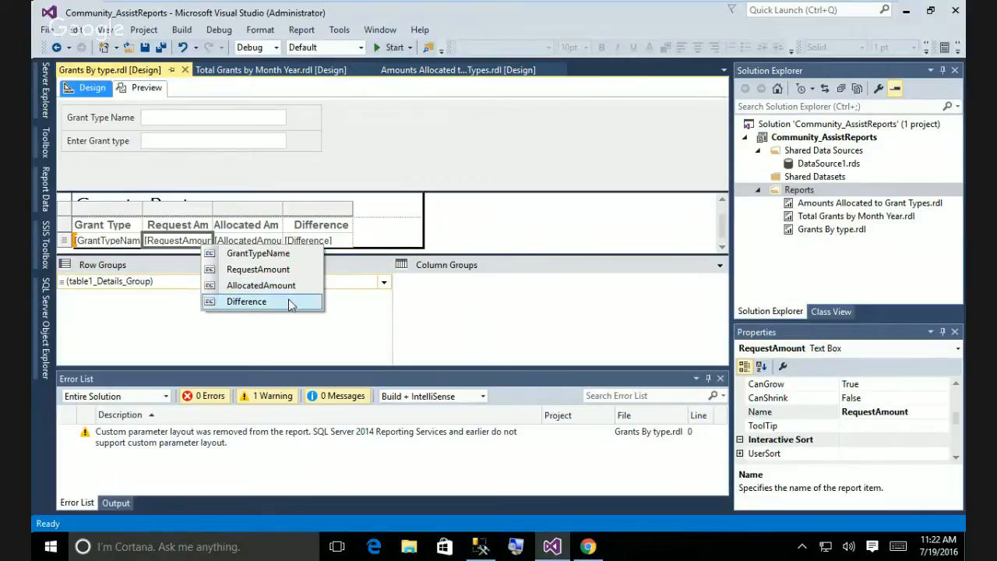
{"action": "left_click", "coordinate": [566, 156]}
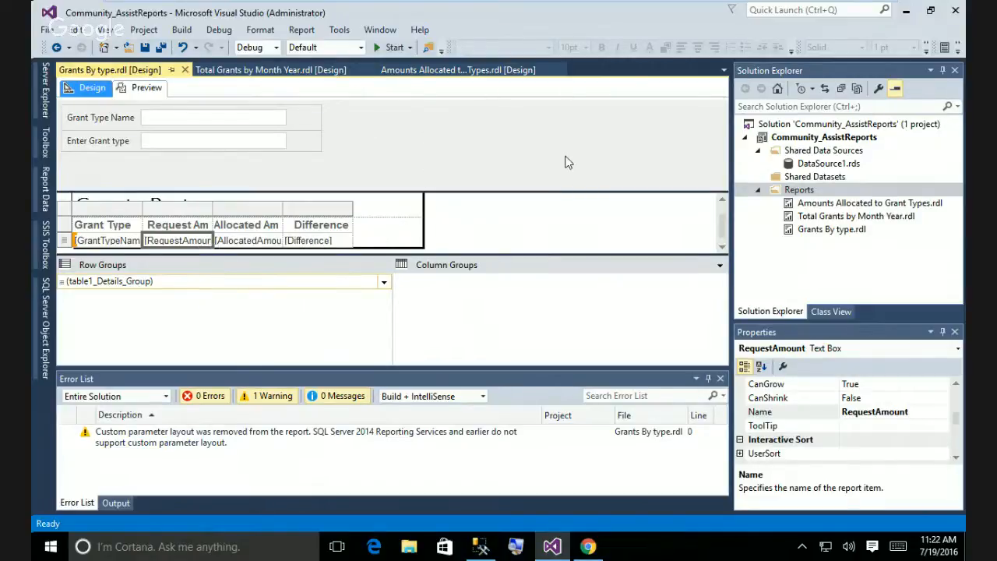
Give the RequestAmount text box Currency format with a 1000 separator.
{"action": "right_click", "coordinate": [201, 240]}
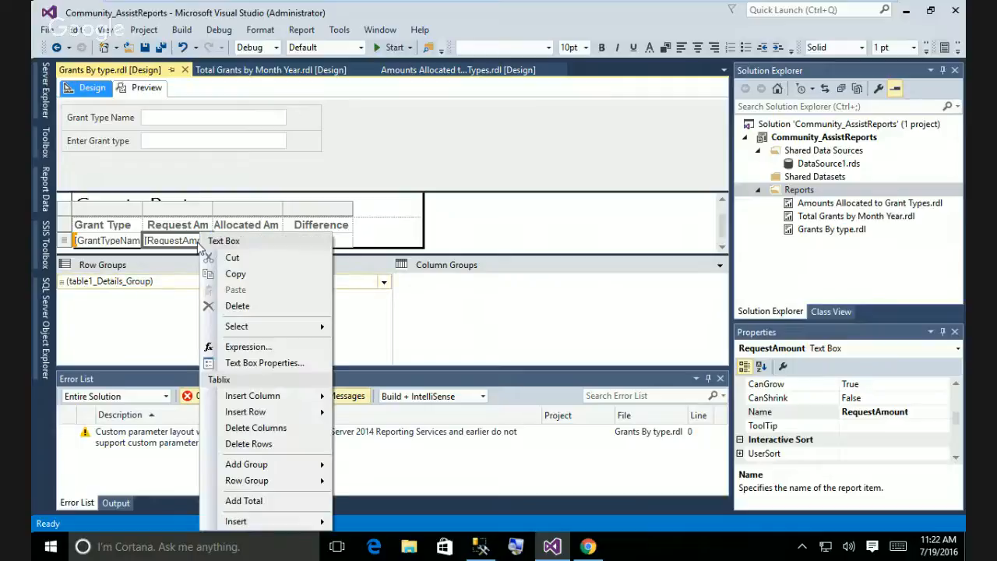
{"action": "left_click", "coordinate": [261, 362]}
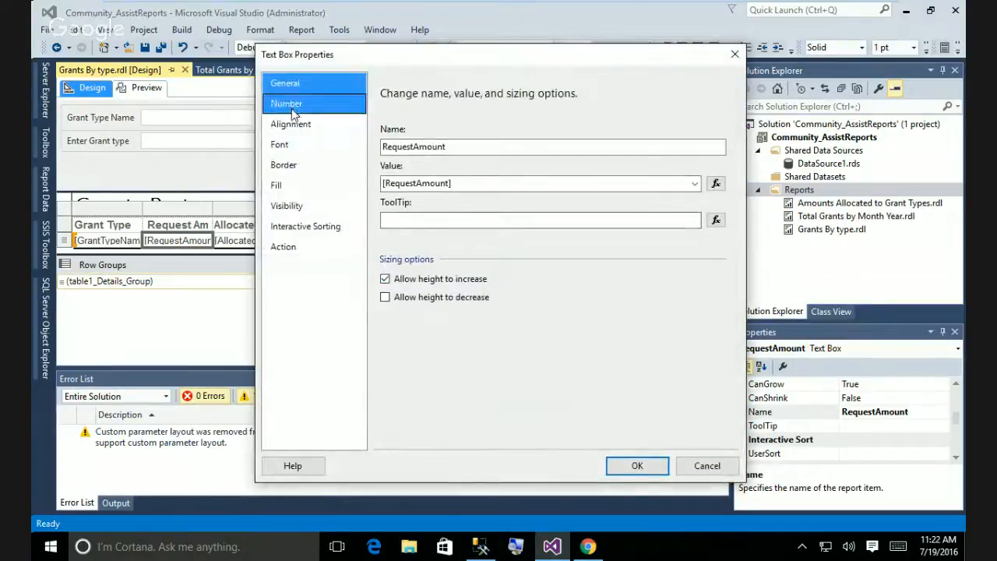
{"action": "left_click", "coordinate": [287, 103]}
{"action": "left_click", "coordinate": [405, 163]}
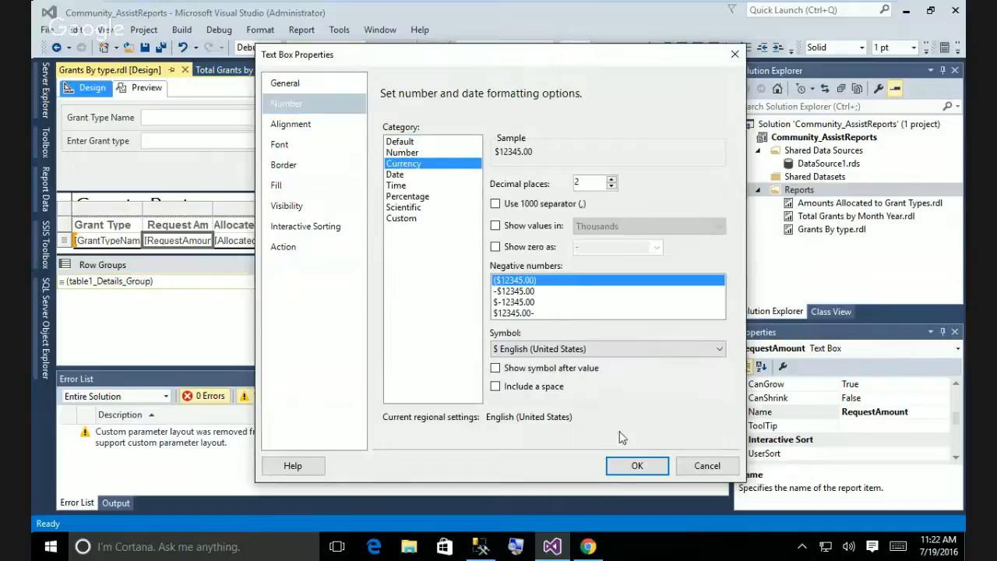
{"action": "left_click", "coordinate": [496, 204]}
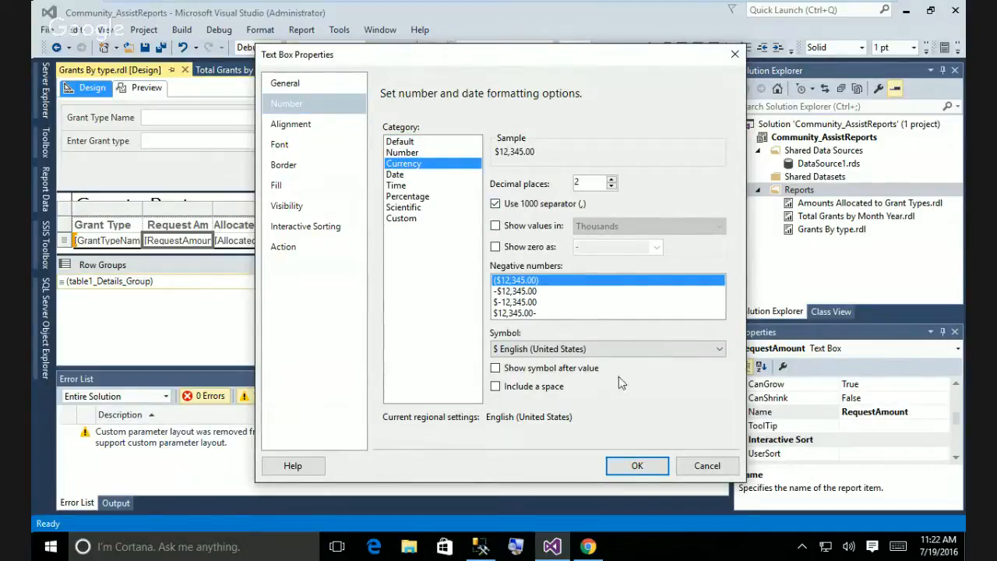
{"action": "left_click", "coordinate": [636, 466]}
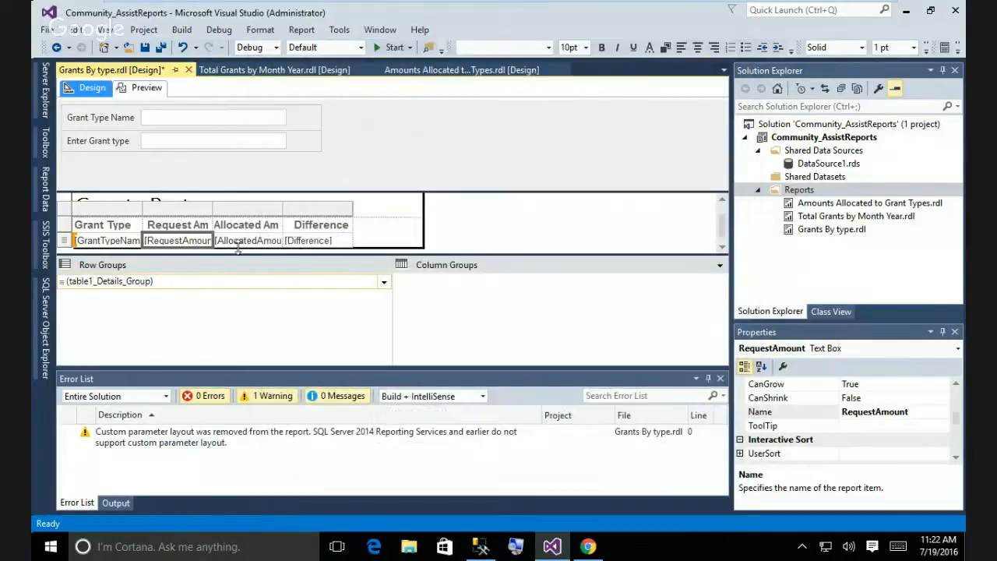
{"action": "left_click", "coordinate": [248, 240]}
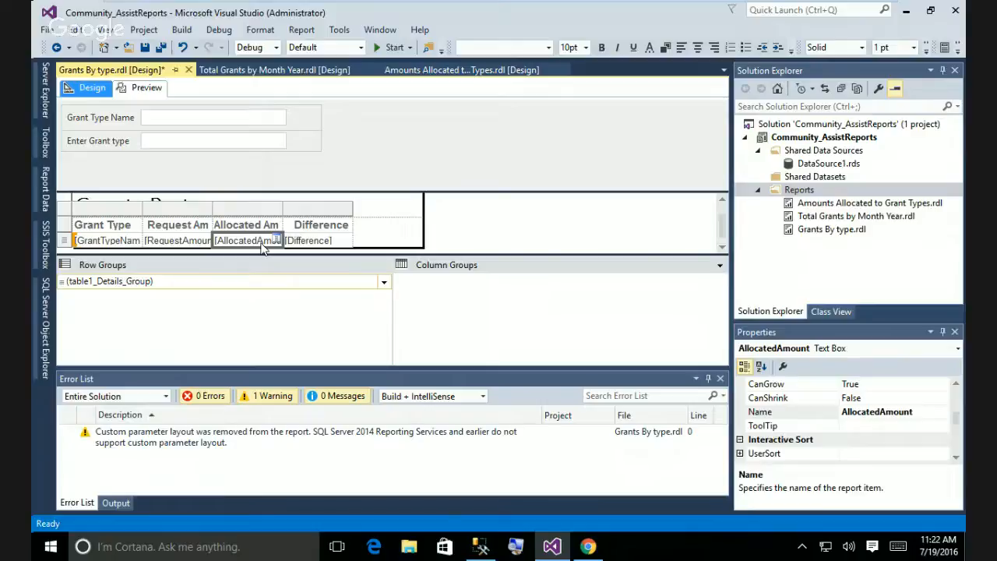
Give the [AllocatedAmount] text box Currency format with a 1000 separator, then preview the report.
{"action": "right_click", "coordinate": [264, 245]}
{"action": "mouse_move", "coordinate": [330, 335]}
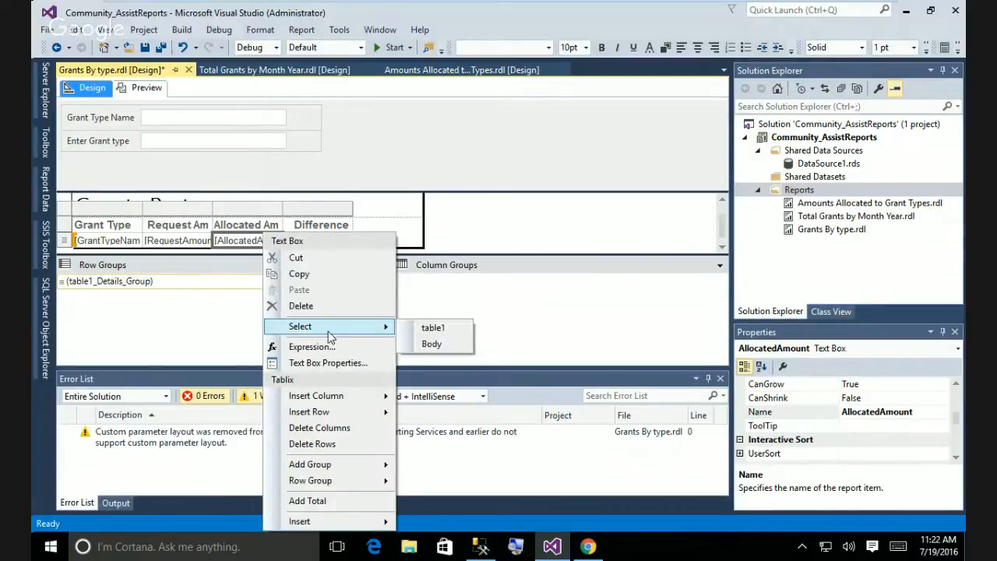
{"action": "left_click", "coordinate": [333, 362]}
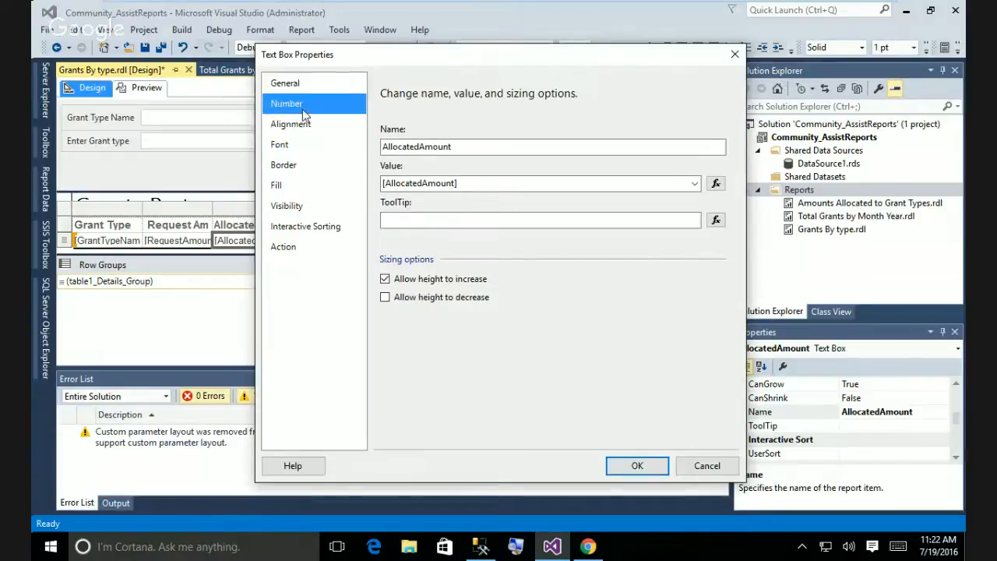
{"action": "left_click", "coordinate": [289, 103]}
{"action": "left_click", "coordinate": [402, 163]}
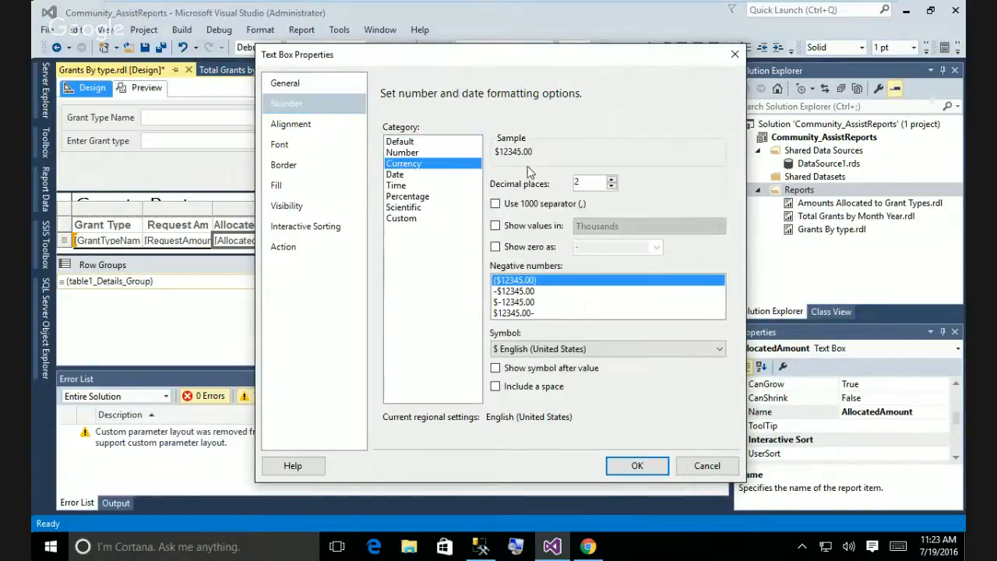
{"action": "left_click", "coordinate": [494, 204]}
{"action": "left_click", "coordinate": [637, 465]}
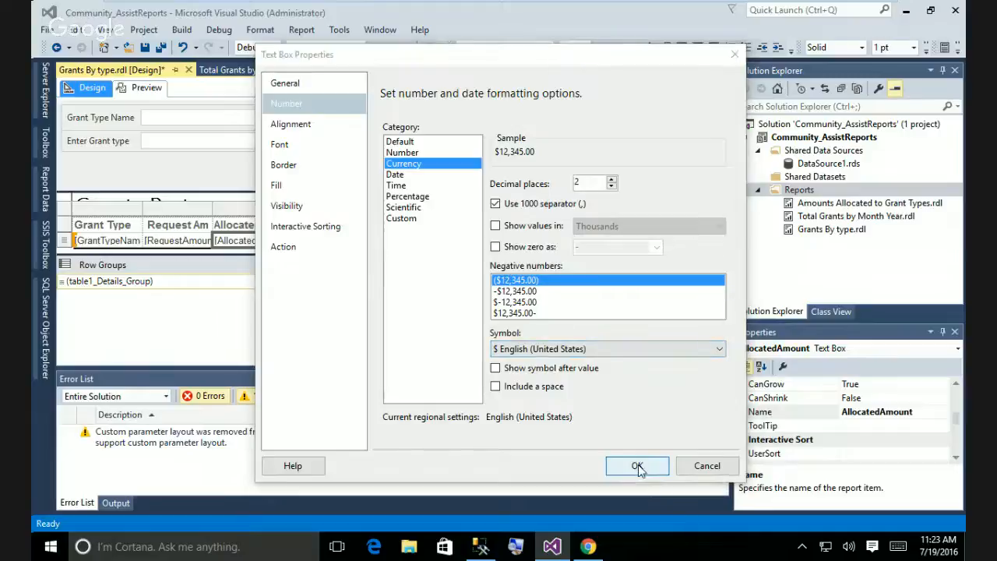
{"action": "left_click", "coordinate": [144, 87]}
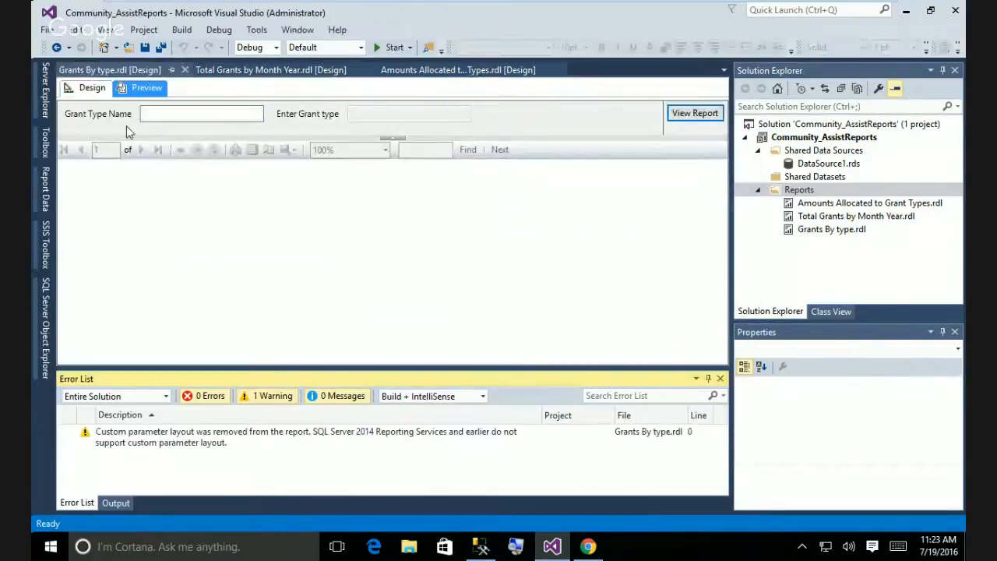
Run the report for Rent, showing $3,950.00 and $2,899.55, then return to Design view.
{"action": "left_click", "coordinate": [158, 120]}
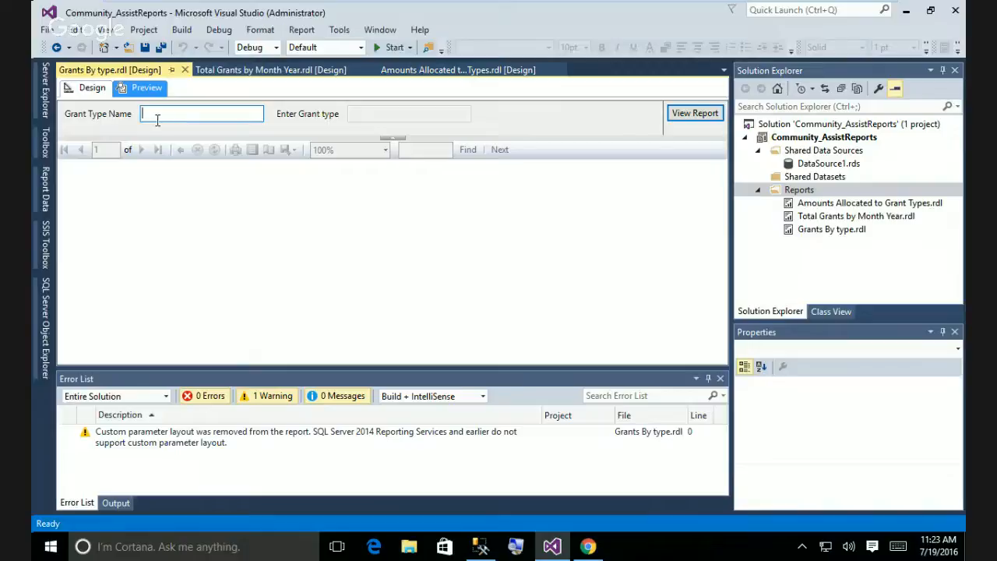
{"action": "type", "text": "Rent"}
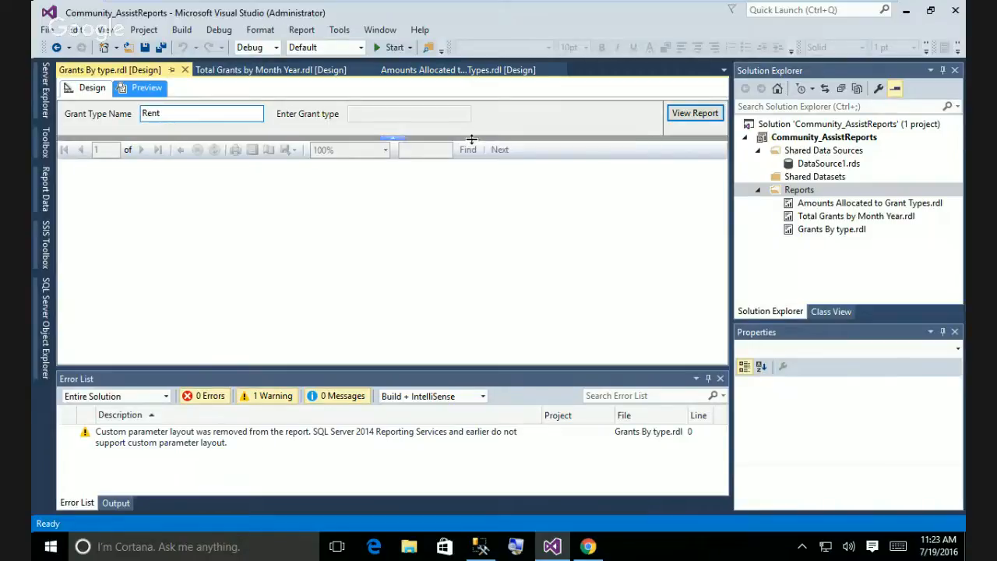
{"action": "left_click", "coordinate": [696, 119]}
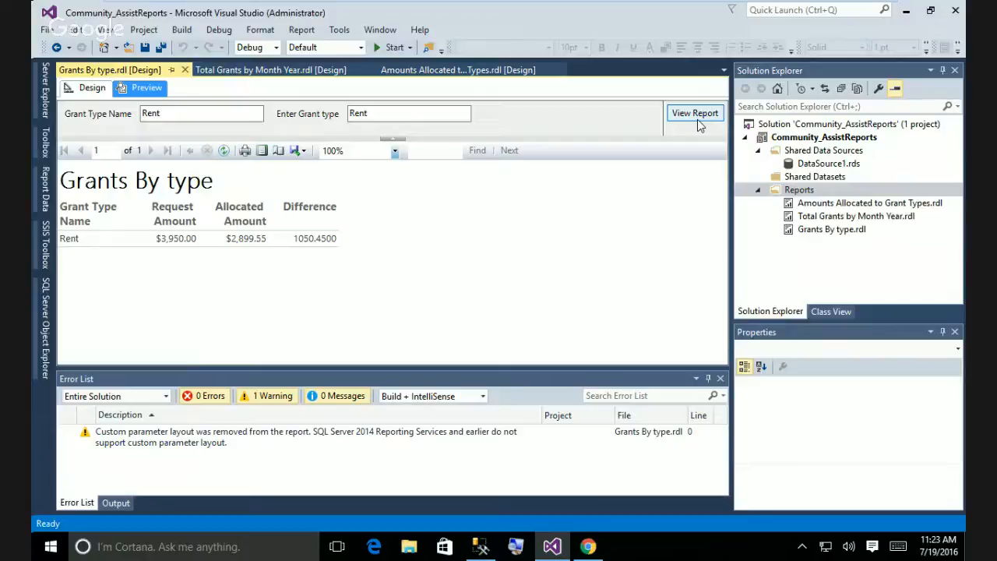
{"action": "left_click", "coordinate": [79, 91]}
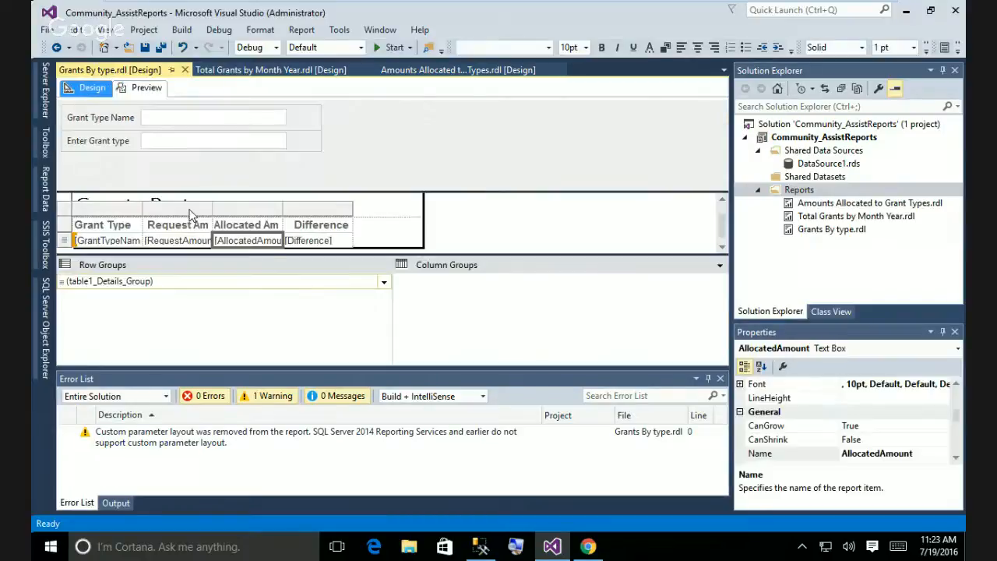
Format the Difference text box as Currency, 2 decimals, with a 1000 separator.
{"action": "left_click", "coordinate": [336, 247]}
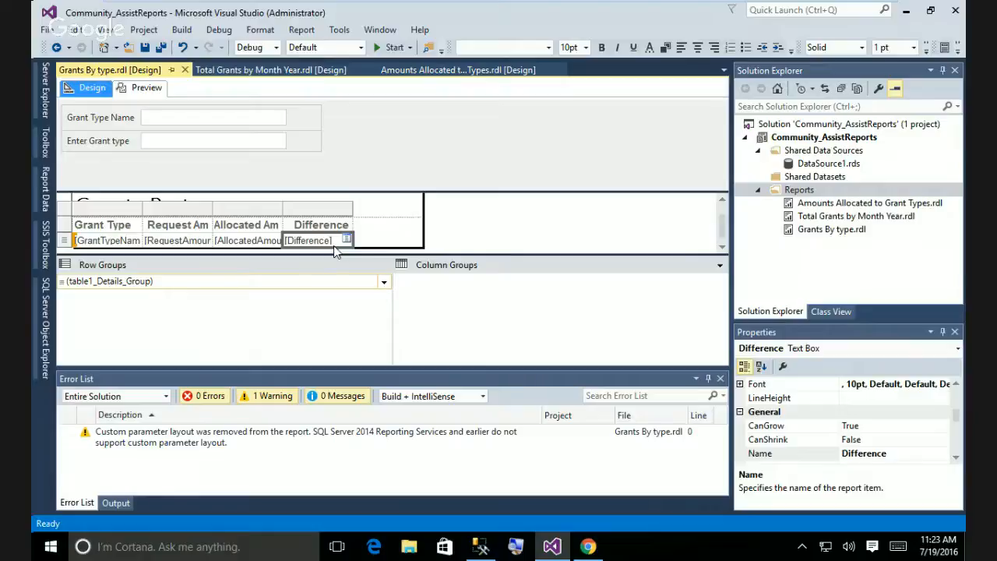
{"action": "right_click", "coordinate": [336, 244]}
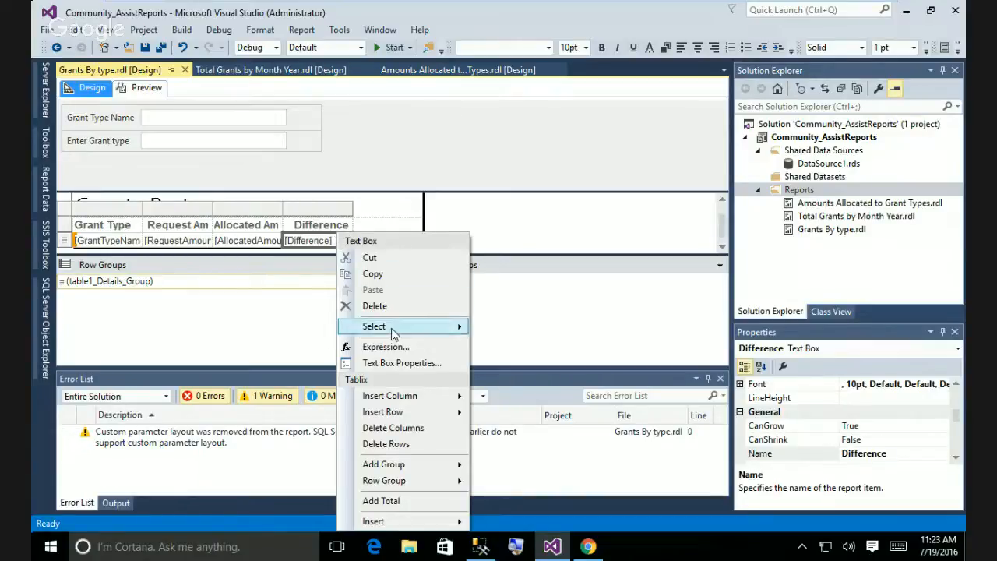
{"action": "left_click", "coordinate": [398, 364]}
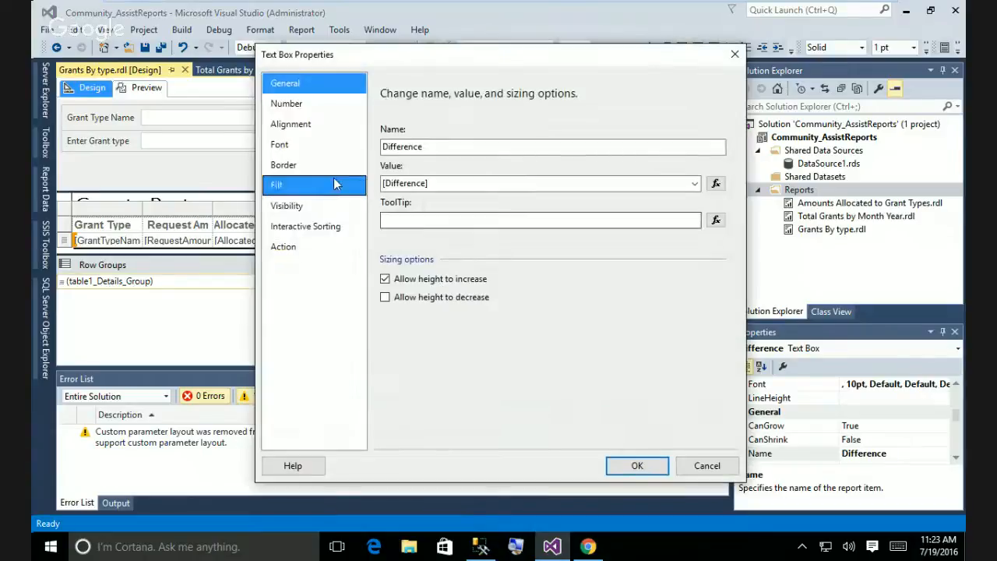
{"action": "left_click", "coordinate": [288, 103]}
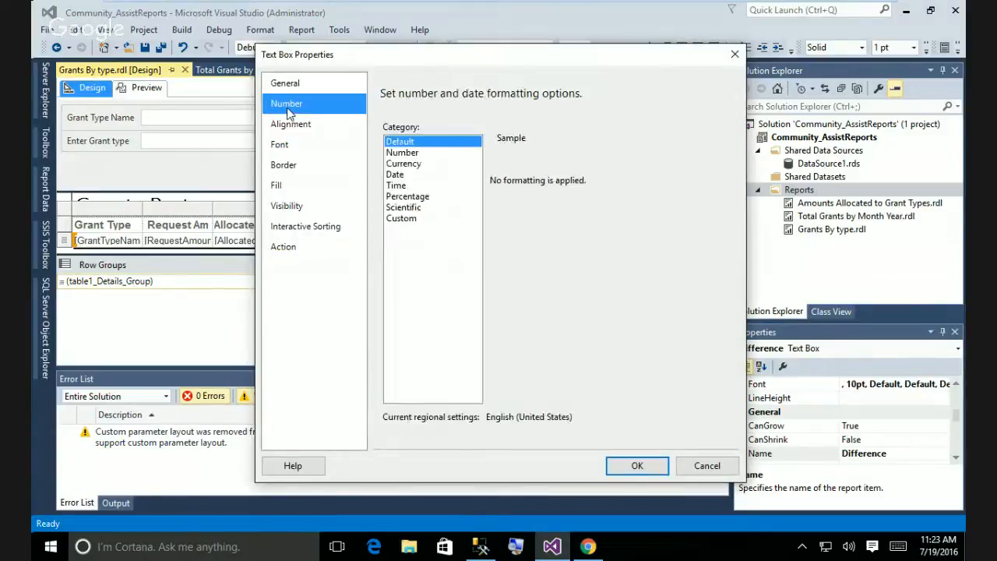
{"action": "left_click", "coordinate": [402, 165]}
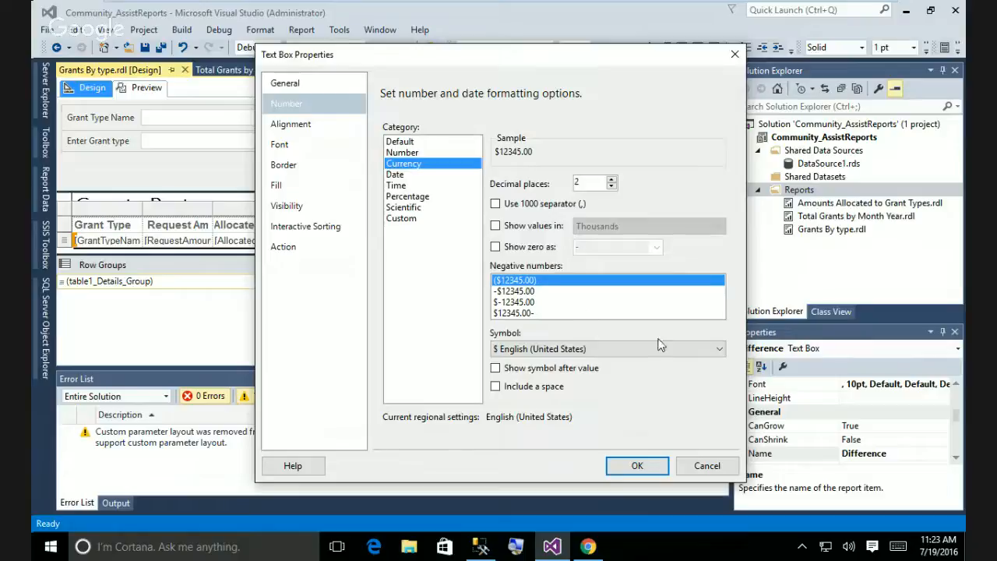
{"action": "left_click", "coordinate": [495, 203]}
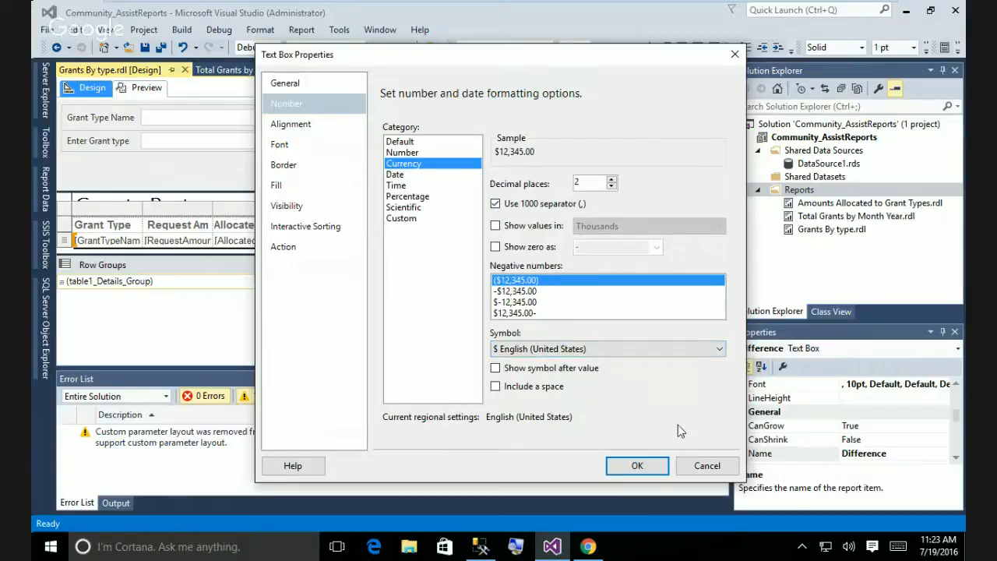
{"action": "left_click", "coordinate": [655, 467]}
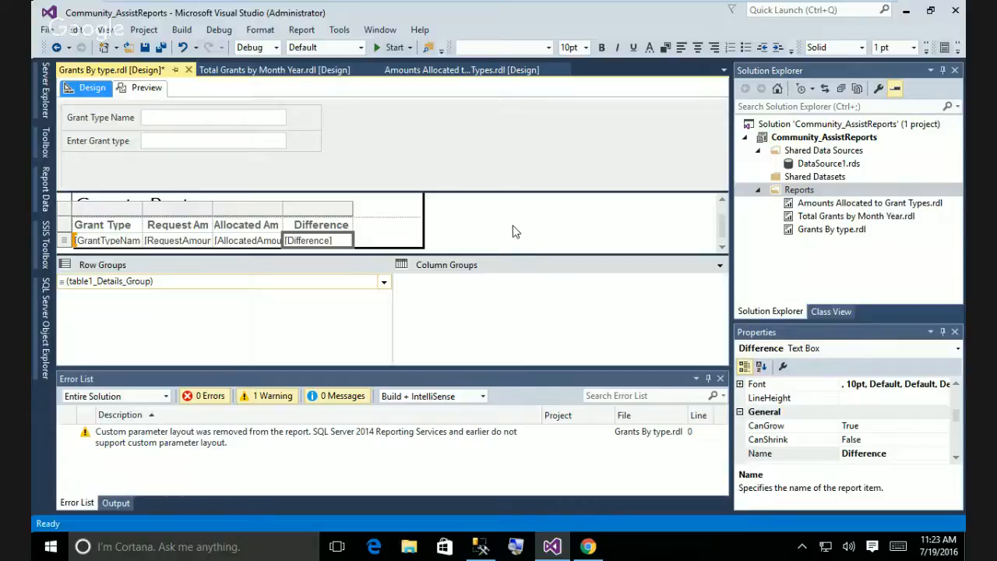
{"action": "left_click", "coordinate": [513, 226]}
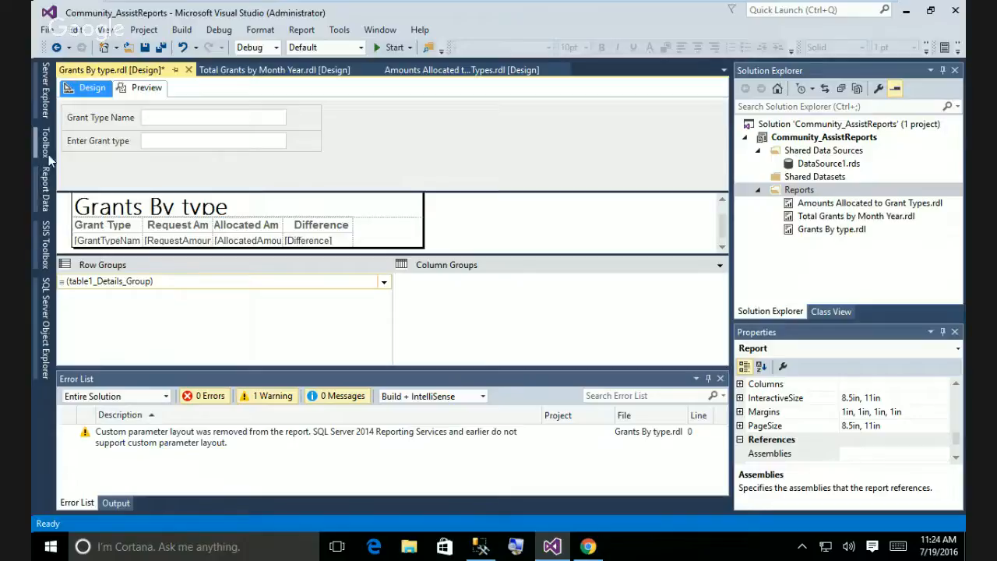
Enable Allow multiple values on GrantTypeParameter, keeping its DataSet1 GrantTypeName defaults.
{"action": "left_click", "coordinate": [45, 191]}
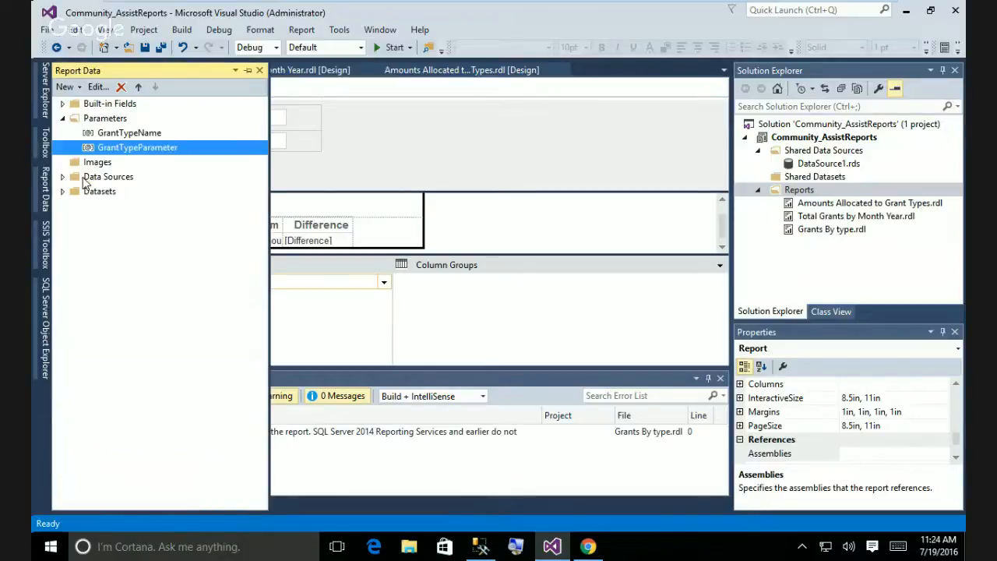
{"action": "right_click", "coordinate": [144, 148]}
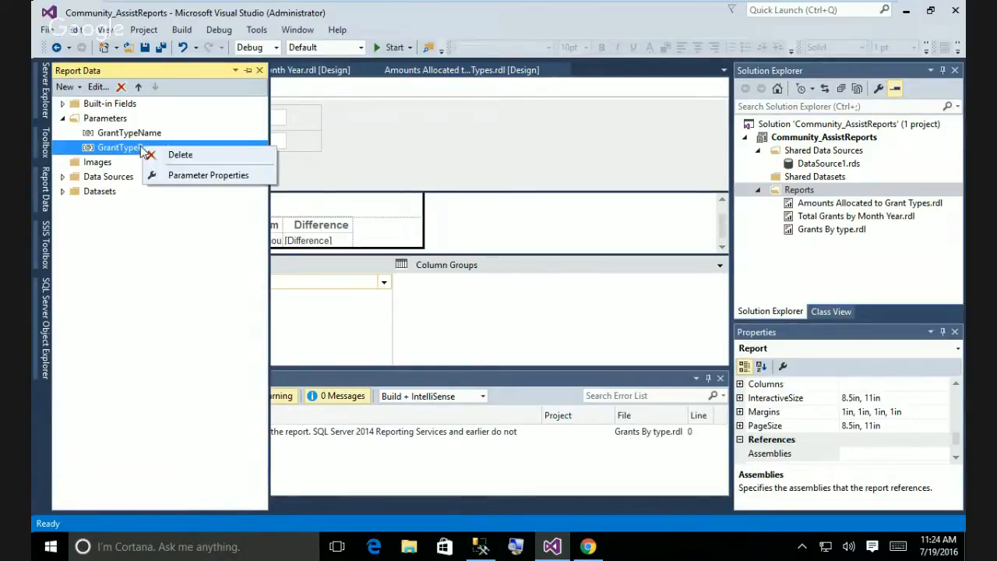
{"action": "left_click", "coordinate": [167, 175]}
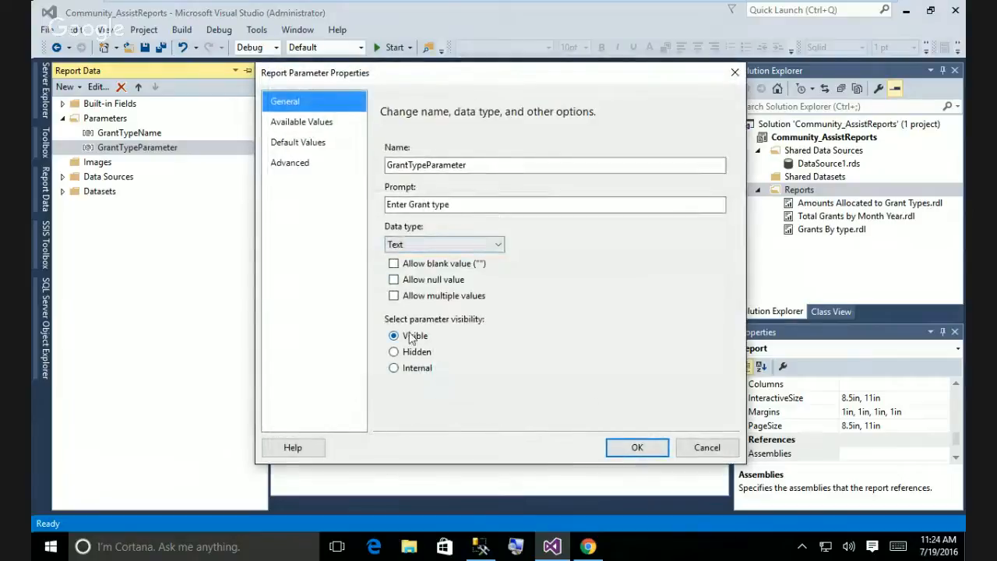
{"action": "left_click", "coordinate": [393, 296]}
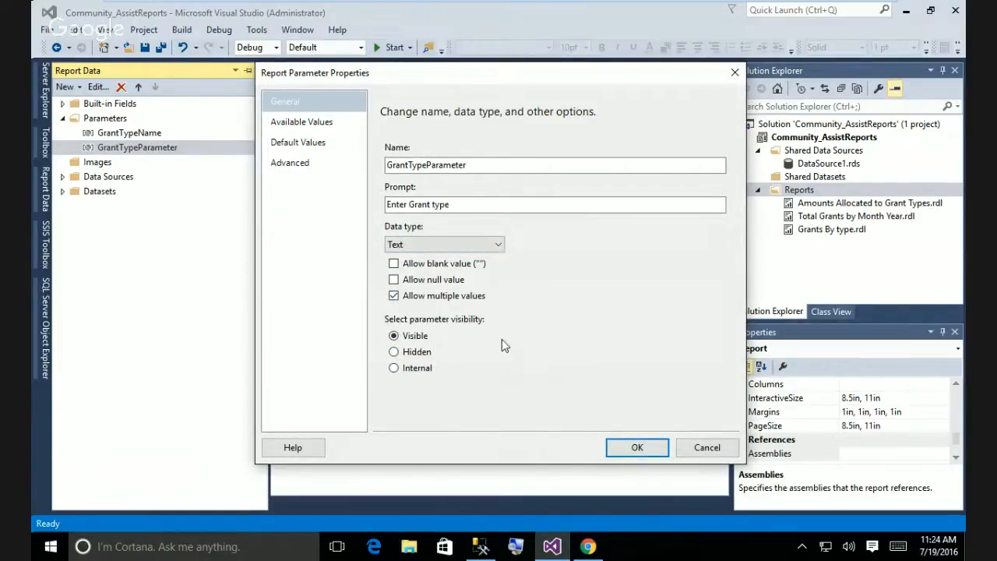
{"action": "left_click", "coordinate": [304, 142]}
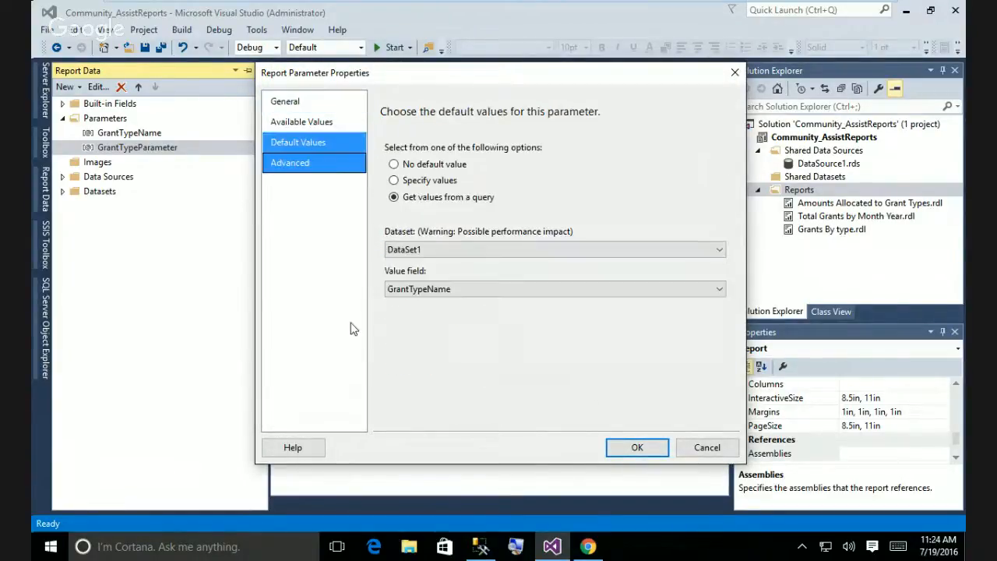
{"action": "left_click", "coordinate": [642, 450]}
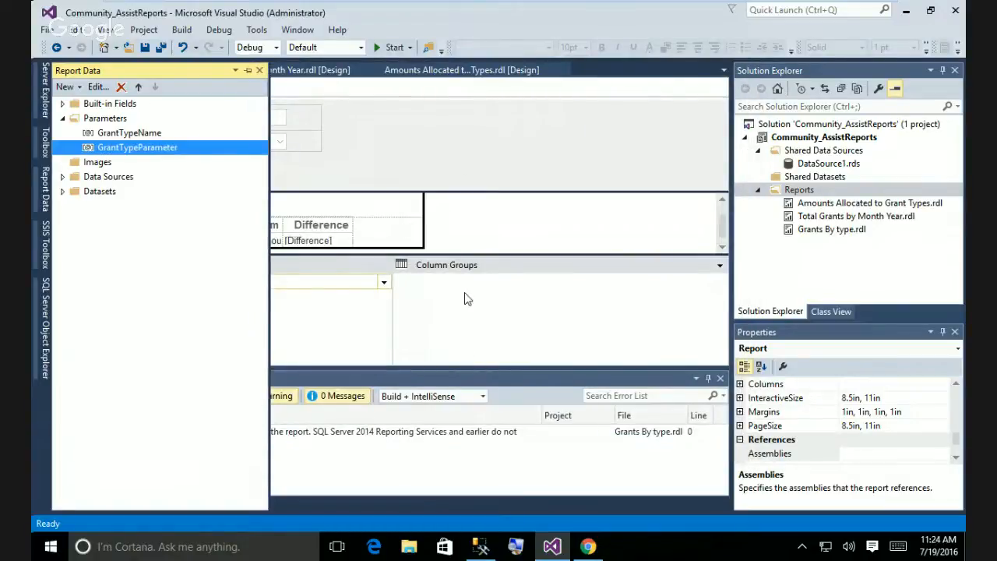
{"action": "left_click", "coordinate": [407, 140]}
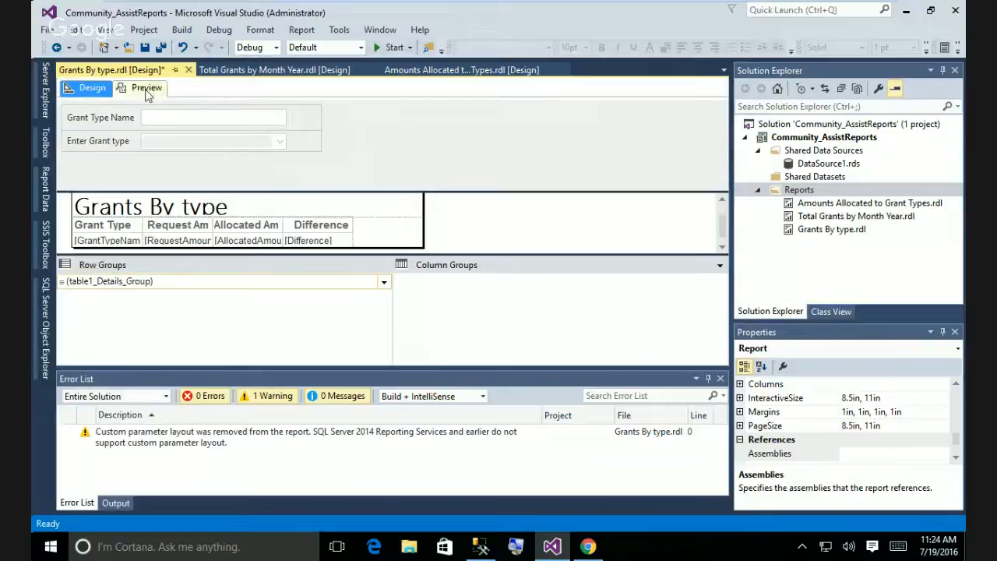
Preview Grants By type.rdl and check the custom parameter layout warning in the Error List.
{"action": "left_click", "coordinate": [146, 89]}
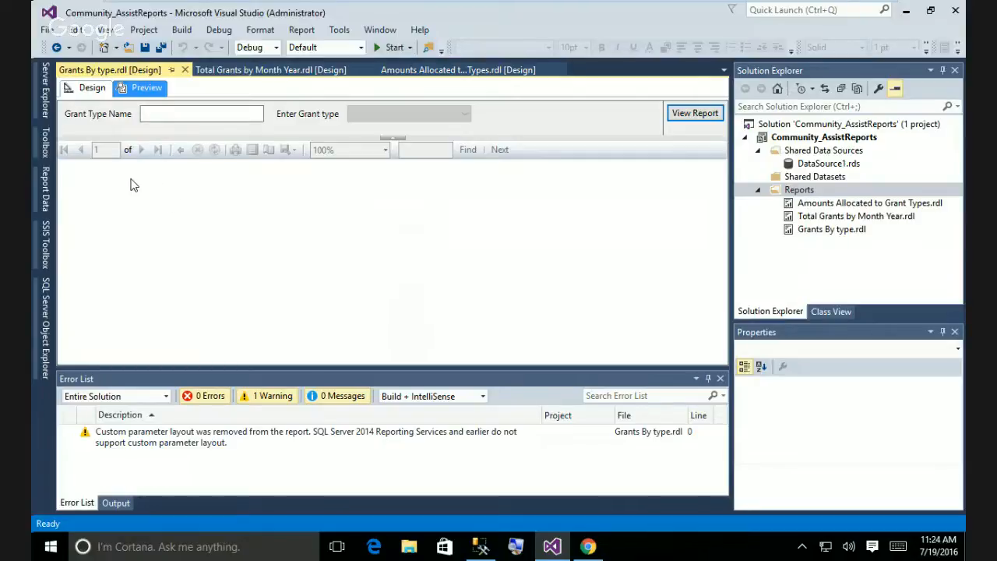
{"action": "left_click", "coordinate": [231, 441]}
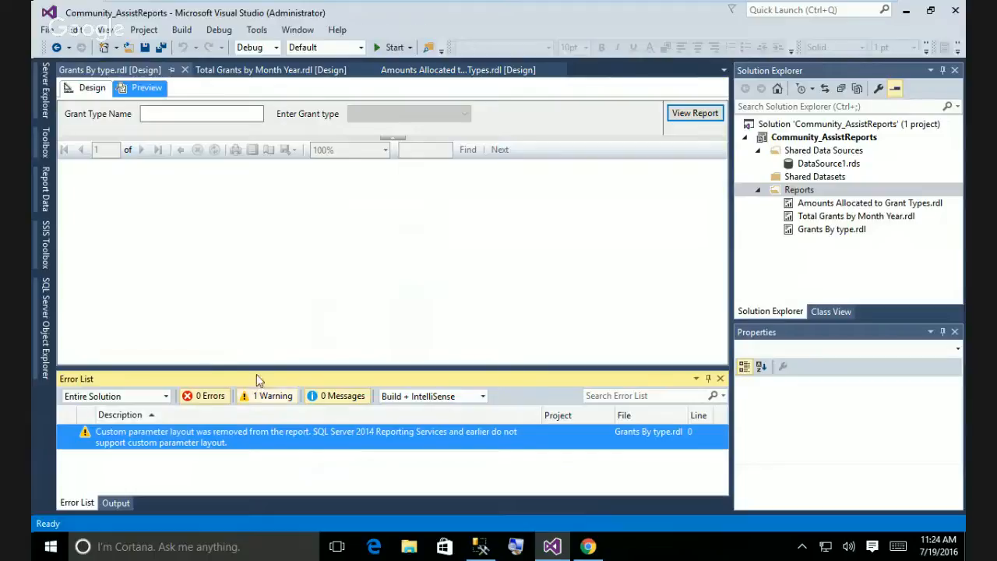
{"action": "left_click", "coordinate": [305, 289]}
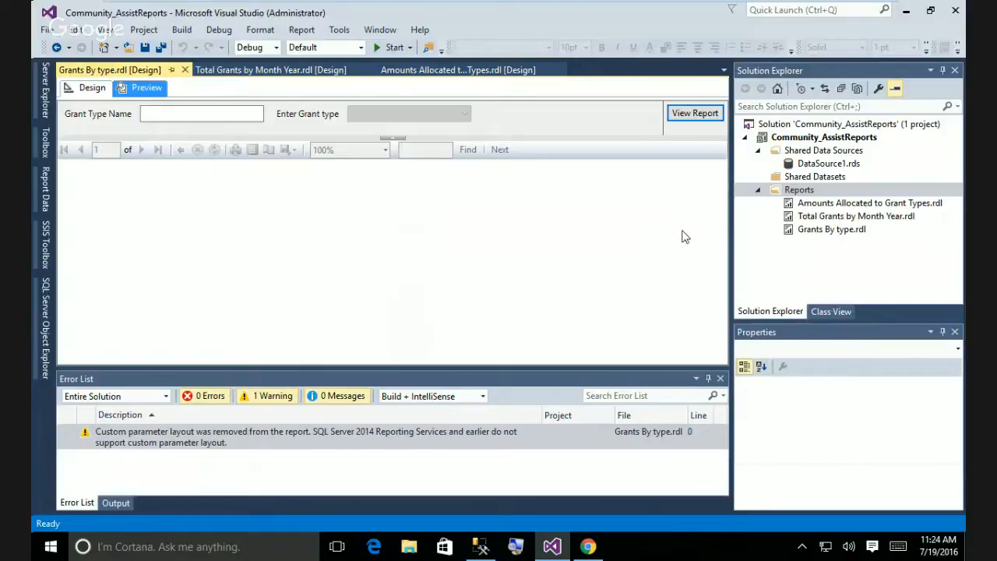
Deploy Grants By type.rdl to the ReportServer and confirm 0 errors in Output.
{"action": "right_click", "coordinate": [810, 231]}
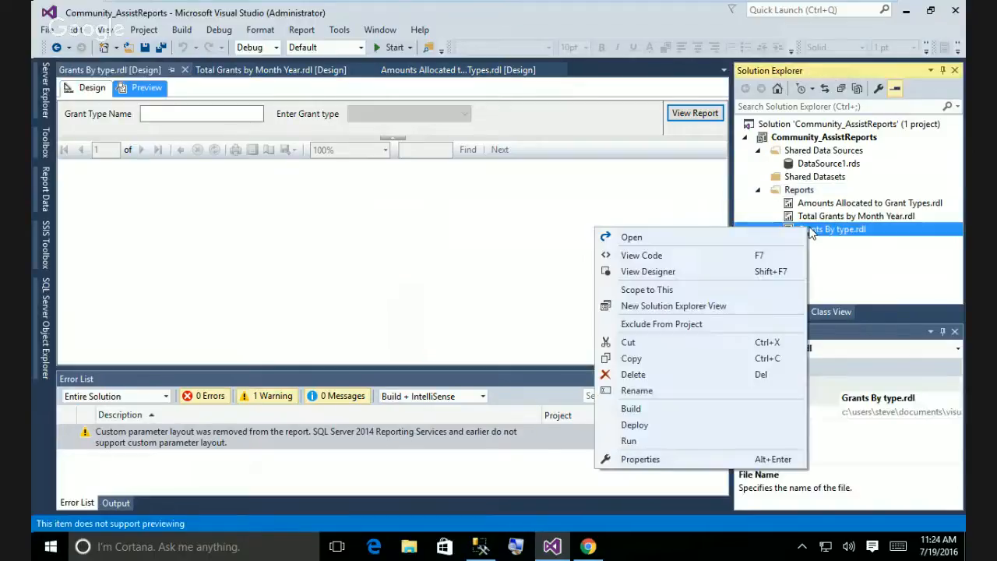
{"action": "left_click", "coordinate": [664, 424]}
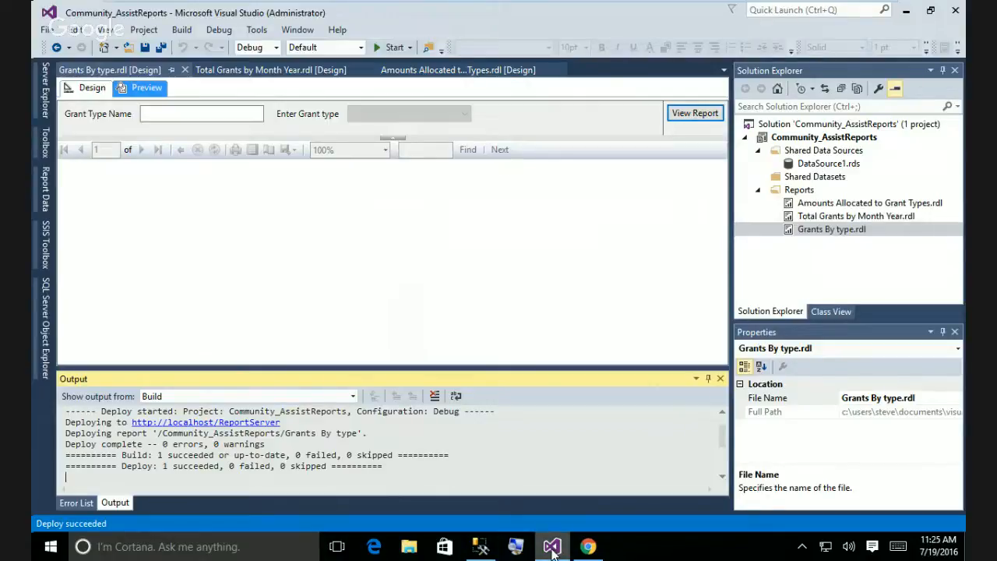
{"action": "mouse_move", "coordinate": [550, 550]}
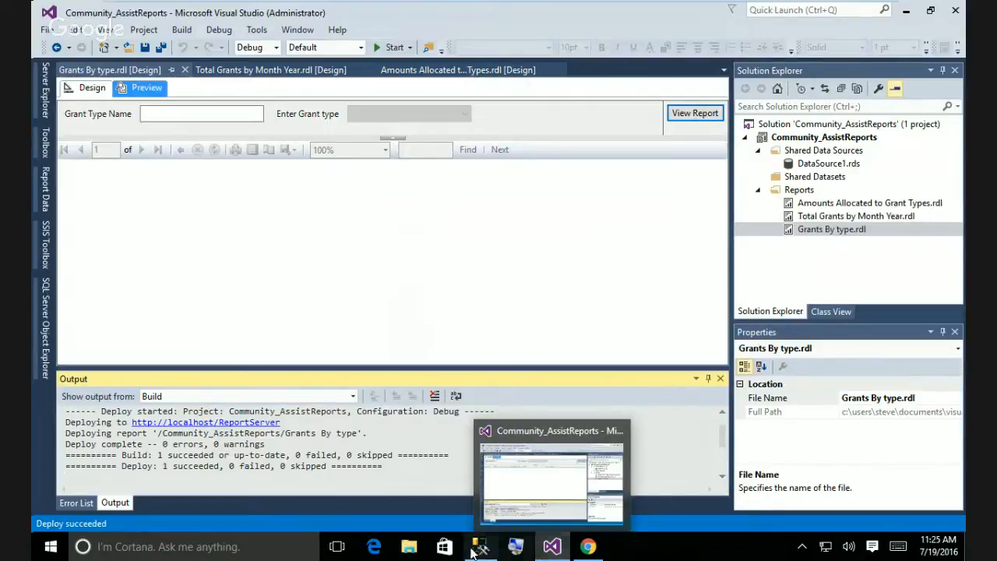
In Chrome's Report Manager, open Community_AssistReports and then the Grants By type report.
{"action": "left_click", "coordinate": [588, 548]}
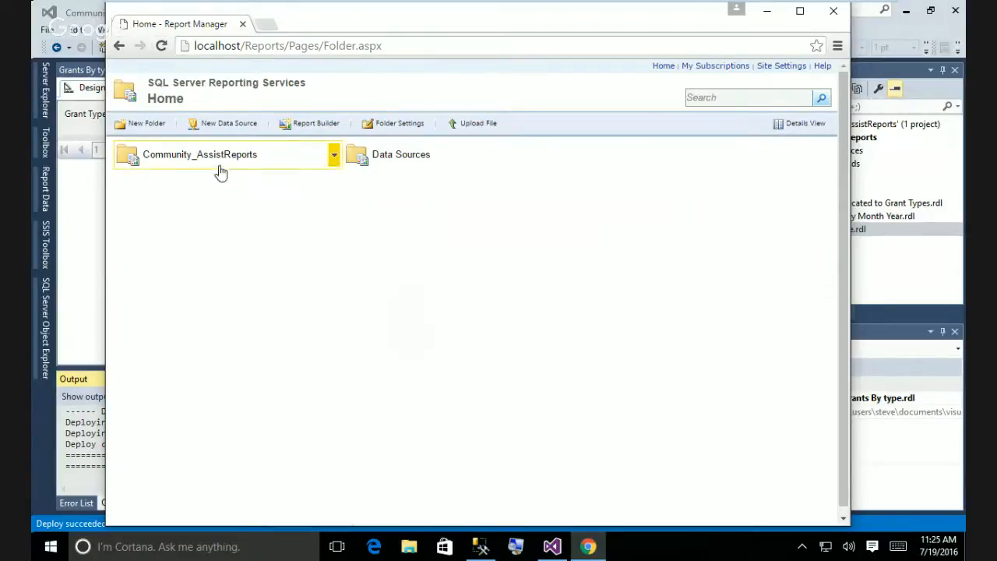
{"action": "left_click", "coordinate": [333, 158]}
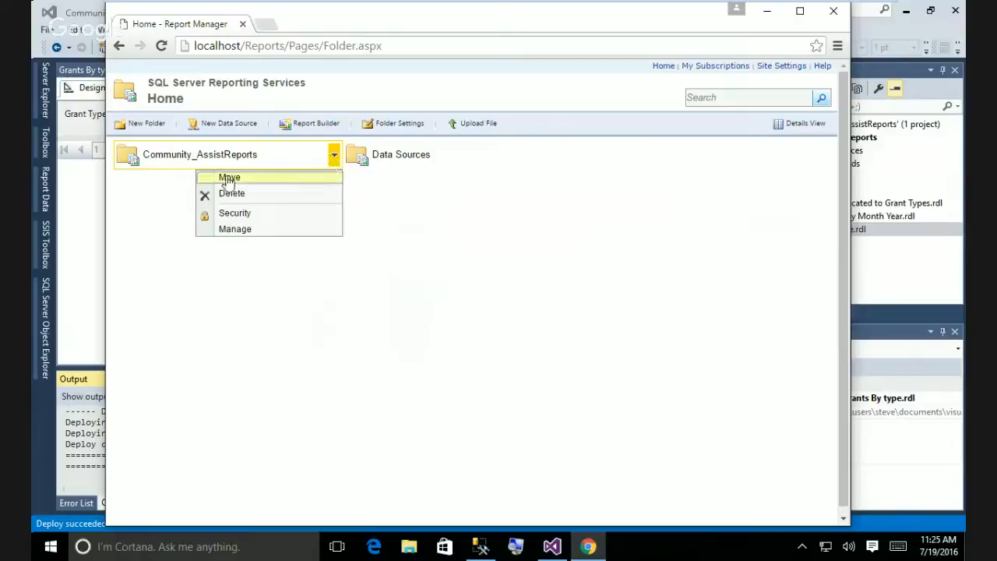
{"action": "left_click", "coordinate": [129, 160]}
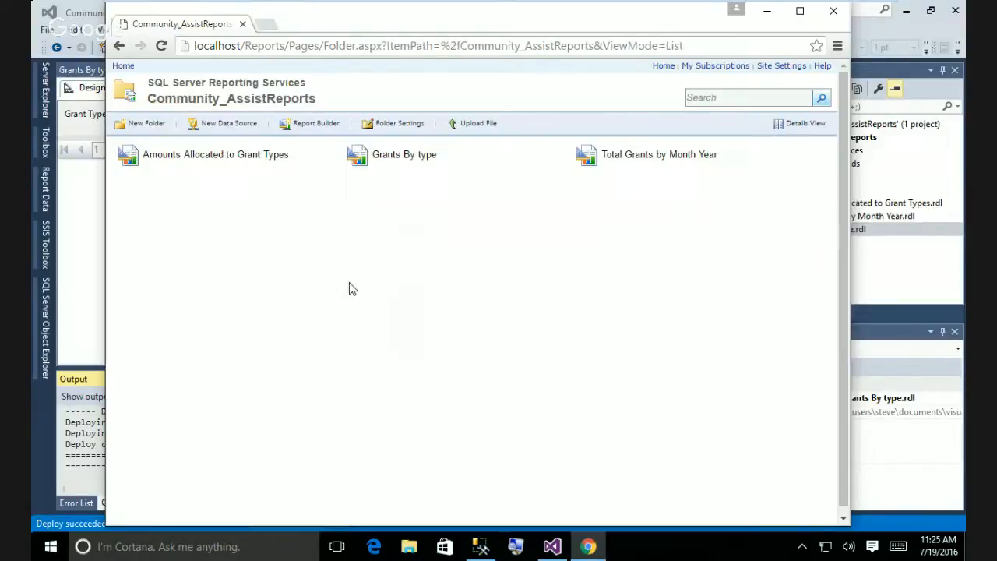
{"action": "left_click", "coordinate": [393, 161]}
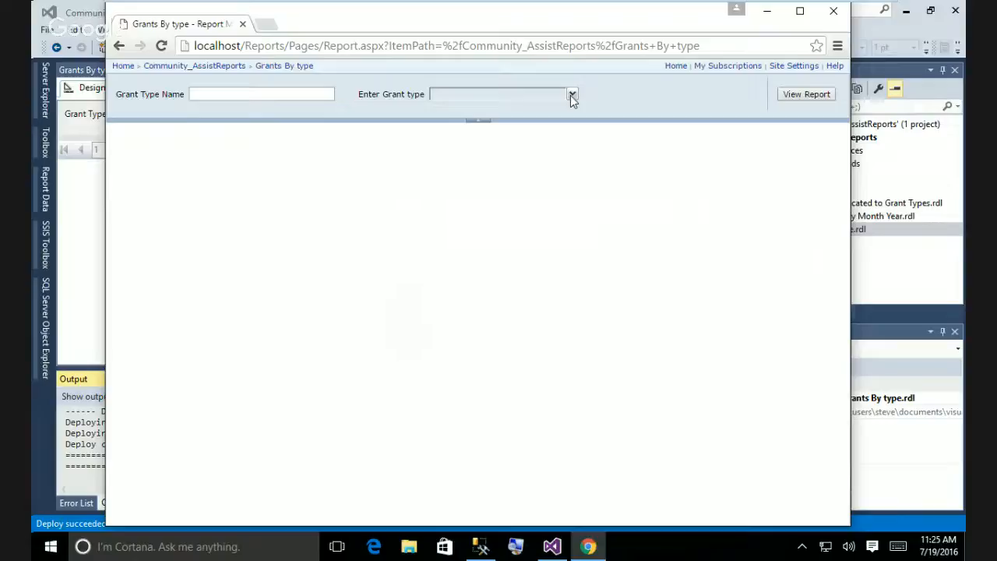
Run the report with Grant Type Name 'Education' and review the Enter Grant type choices.
{"action": "left_click", "coordinate": [279, 93]}
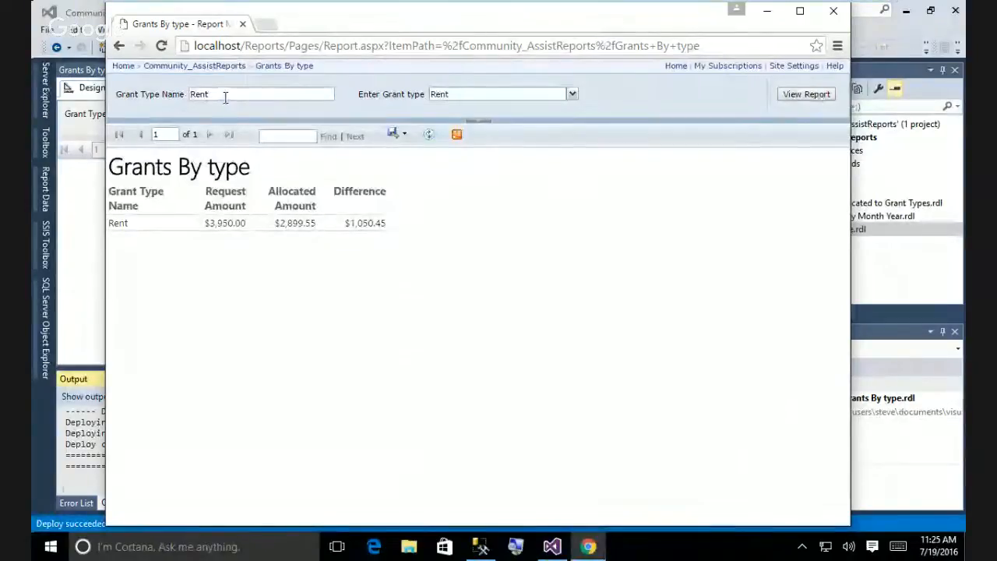
{"action": "left_click_drag", "start_coordinate": [225, 97], "coordinate": [190, 95]}
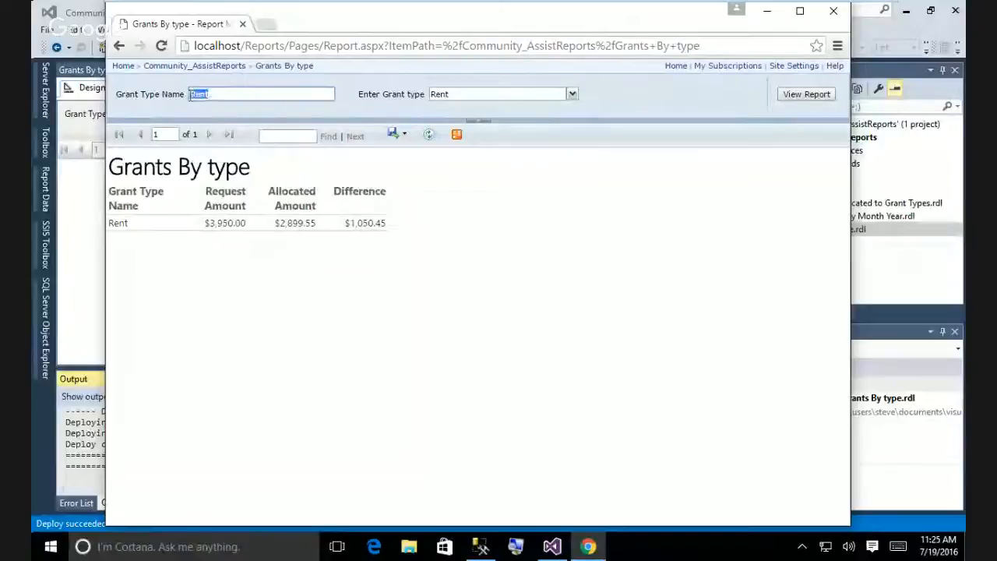
{"action": "type", "text": "Educati"}
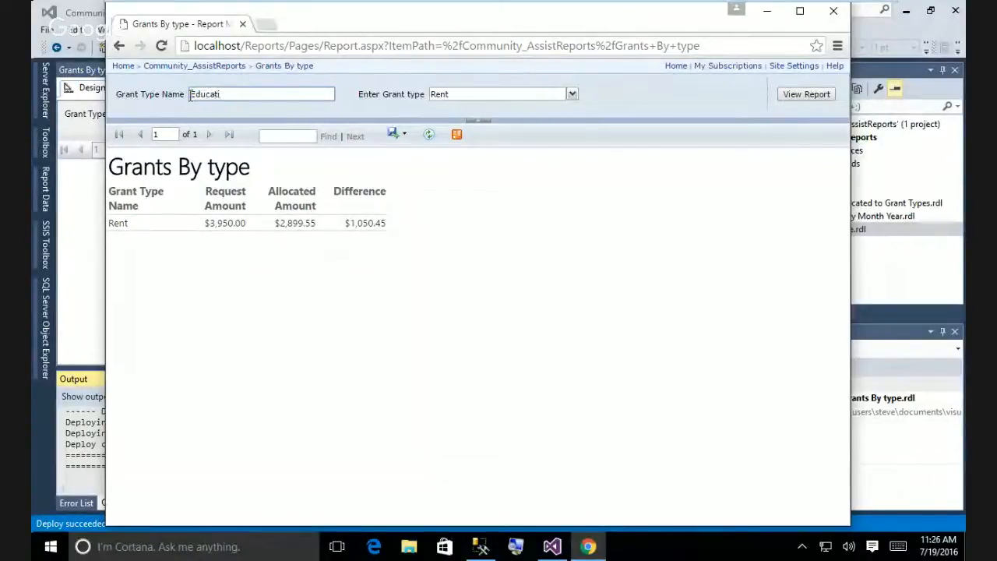
{"action": "type", "text": "on"}
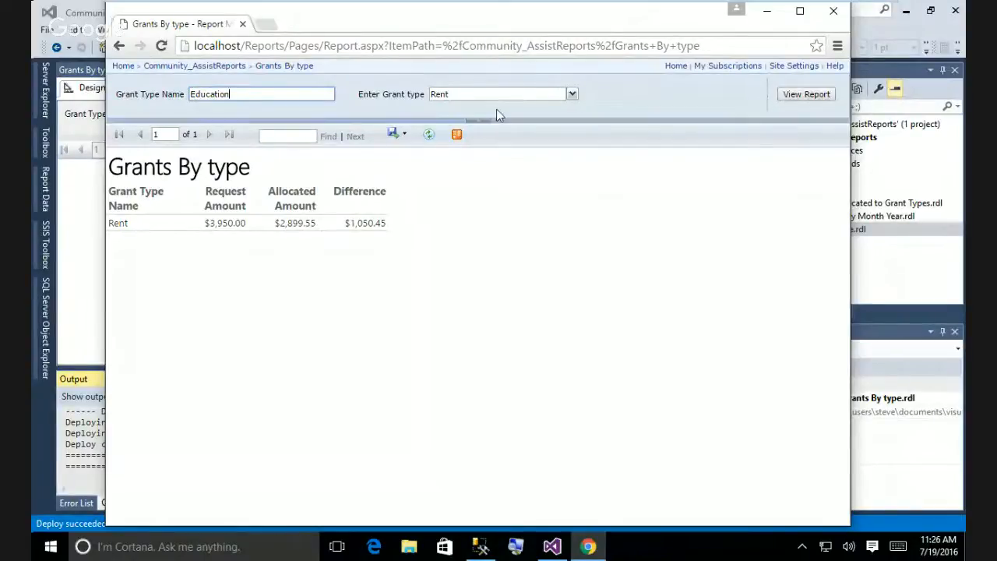
{"action": "left_click", "coordinate": [569, 94]}
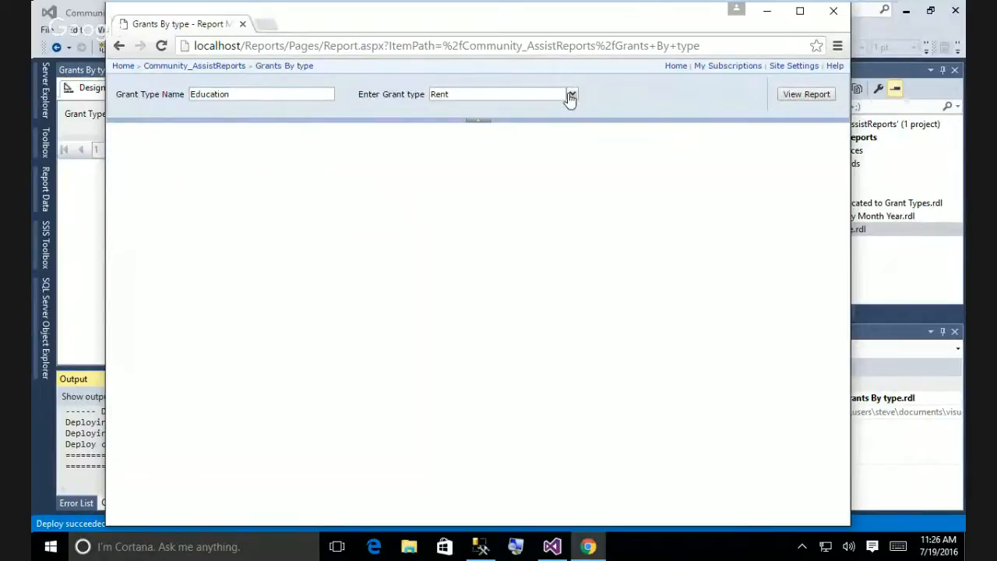
{"action": "left_click", "coordinate": [273, 94]}
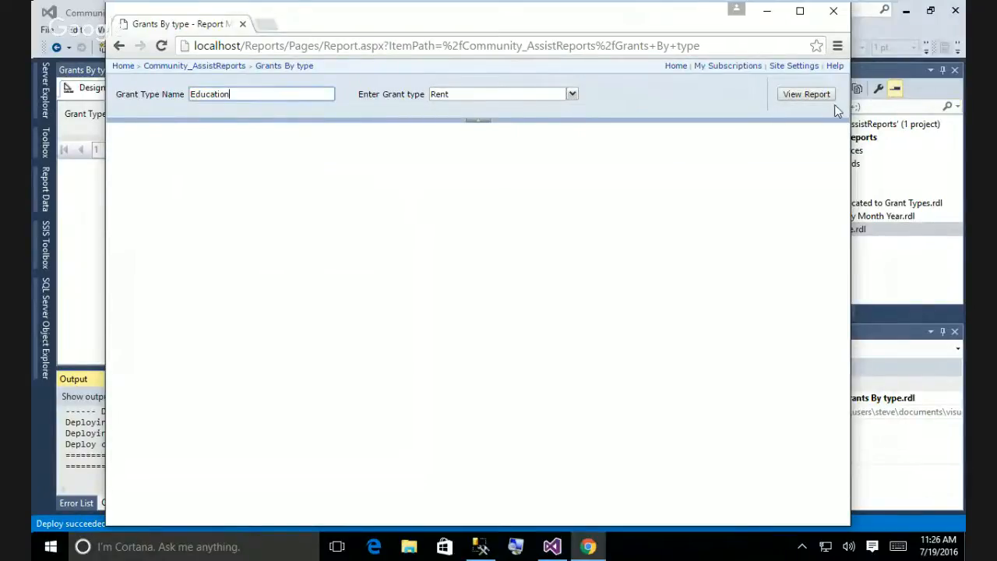
{"action": "left_click", "coordinate": [817, 95]}
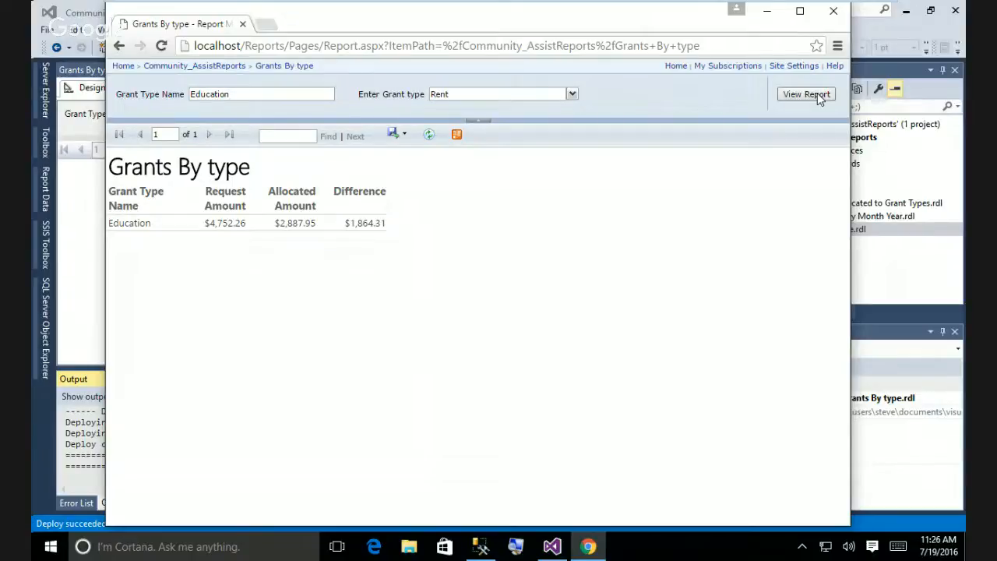
{"action": "left_click", "coordinate": [572, 95]}
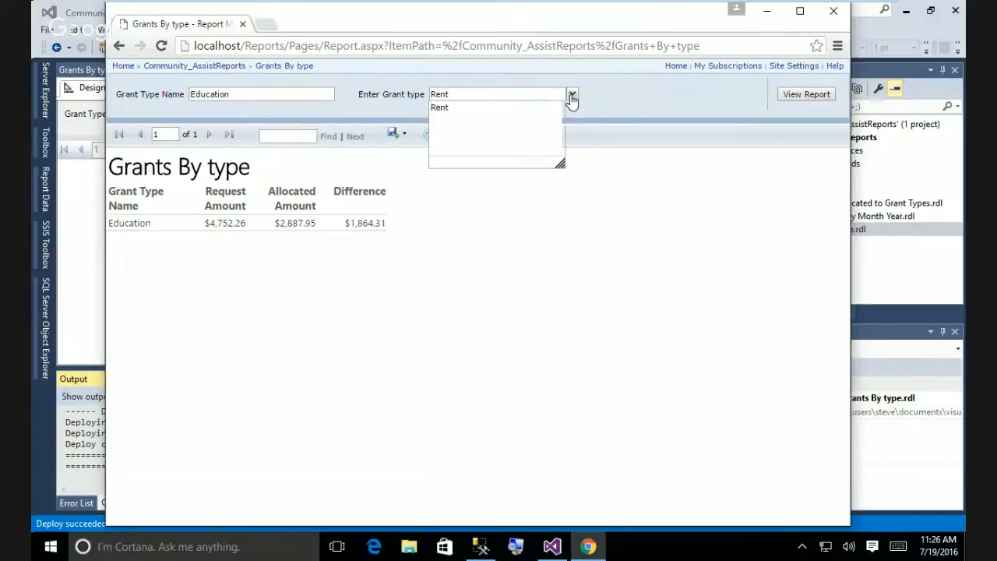
{"action": "left_click", "coordinate": [572, 96]}
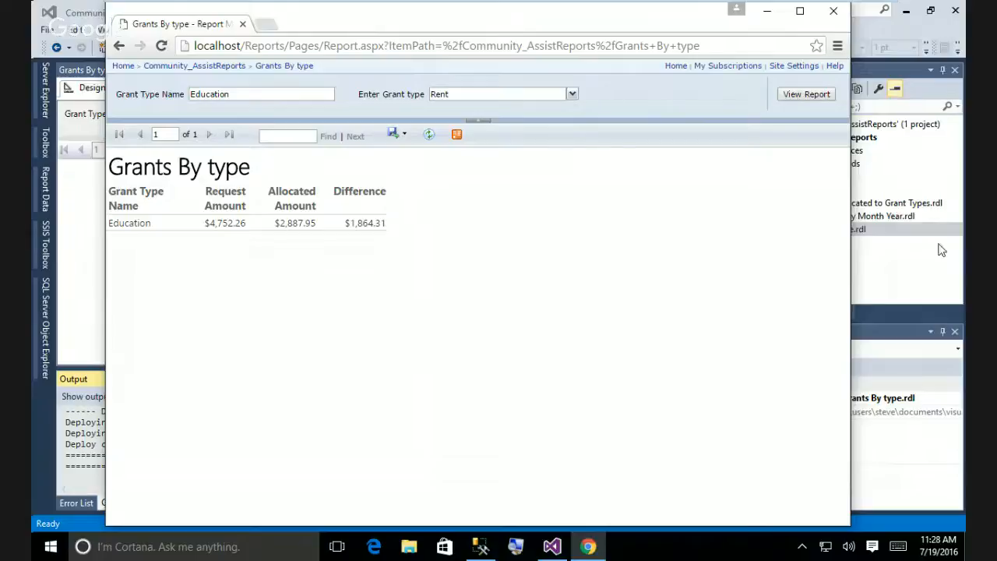
Return to Visual Studio and dismiss the DataSource1.rds properties dialog without changes.
{"action": "left_click", "coordinate": [916, 152]}
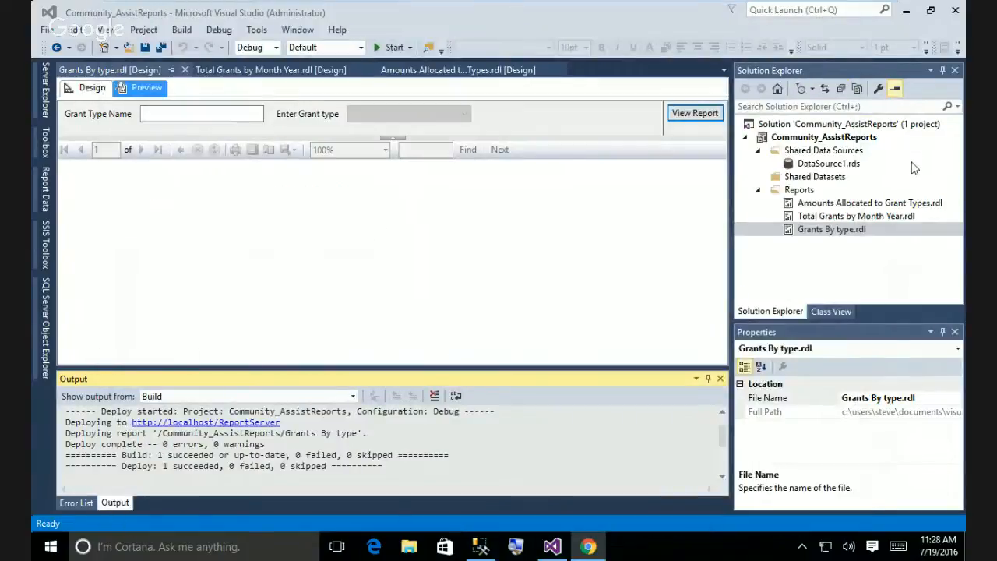
{"action": "double_click", "coordinate": [911, 162]}
{"action": "left_click", "coordinate": [741, 450]}
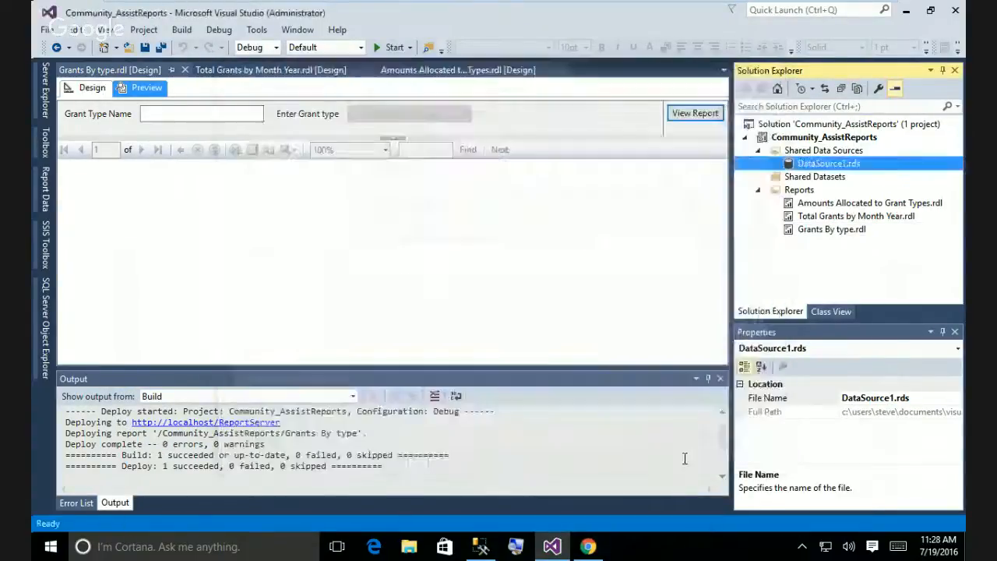
Switch Grants By type.rdl to Design view and show its parameters in Report Data.
{"action": "left_click", "coordinate": [45, 143]}
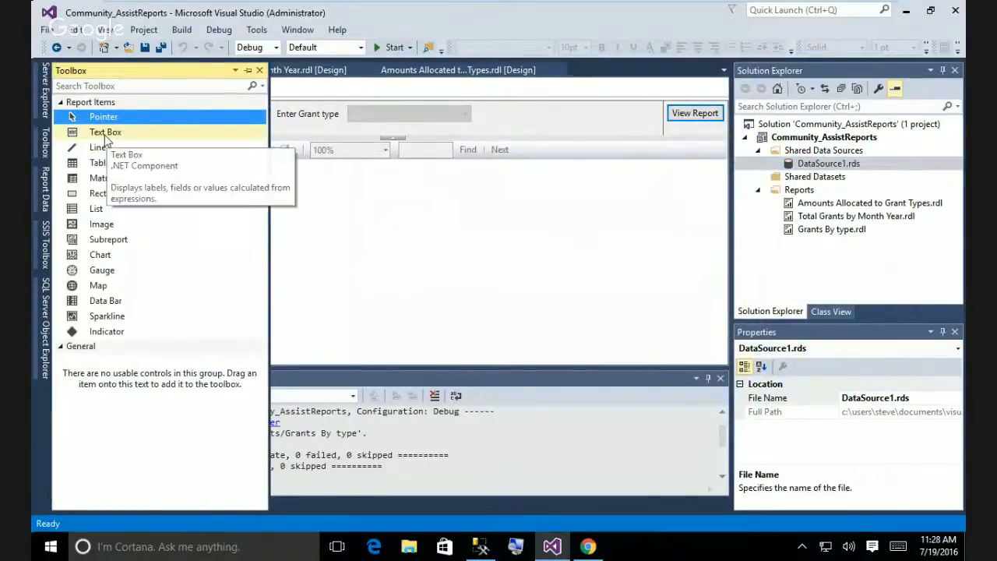
{"action": "left_click", "coordinate": [45, 205]}
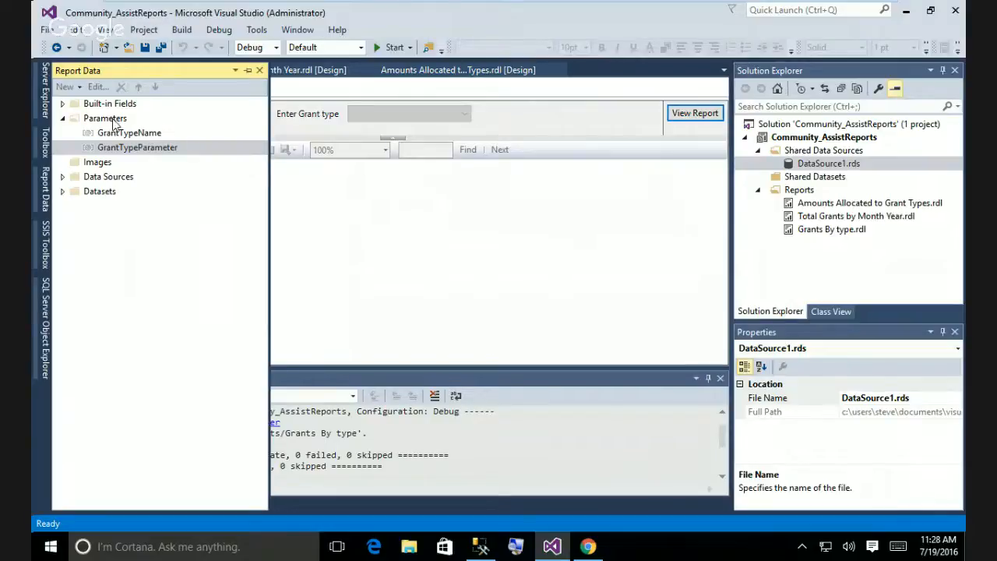
{"action": "left_click", "coordinate": [377, 257]}
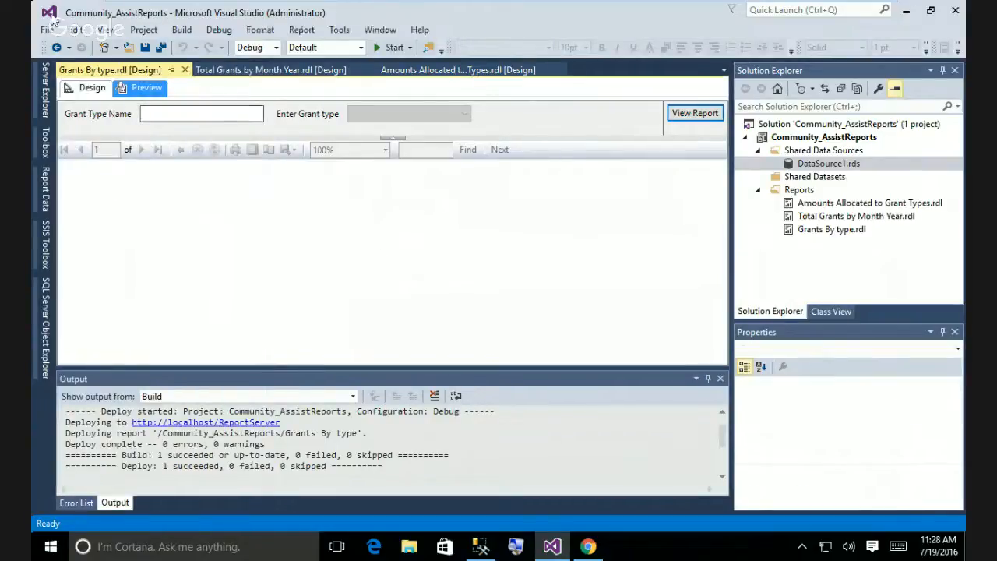
{"action": "left_click", "coordinate": [92, 88]}
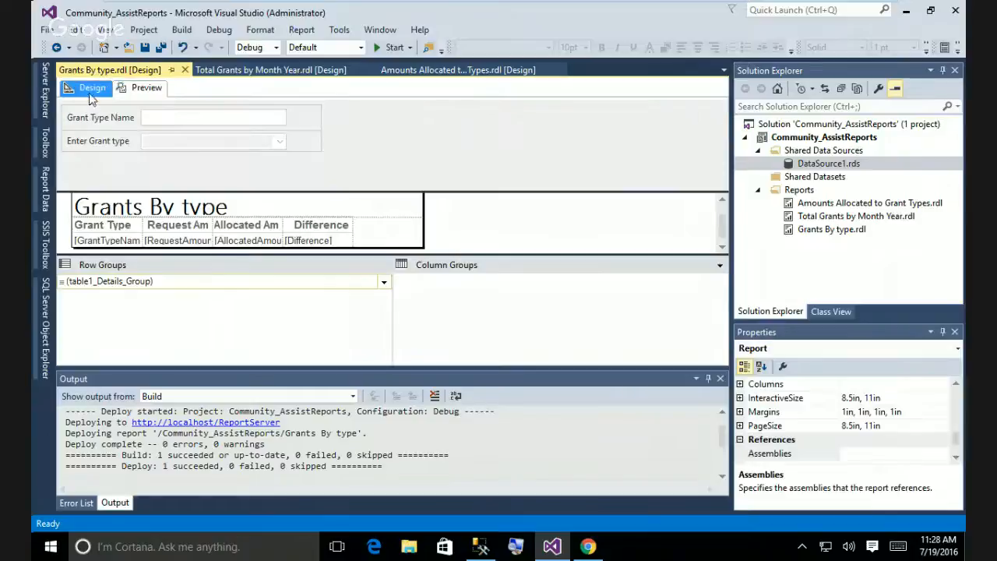
{"action": "left_click", "coordinate": [45, 139]}
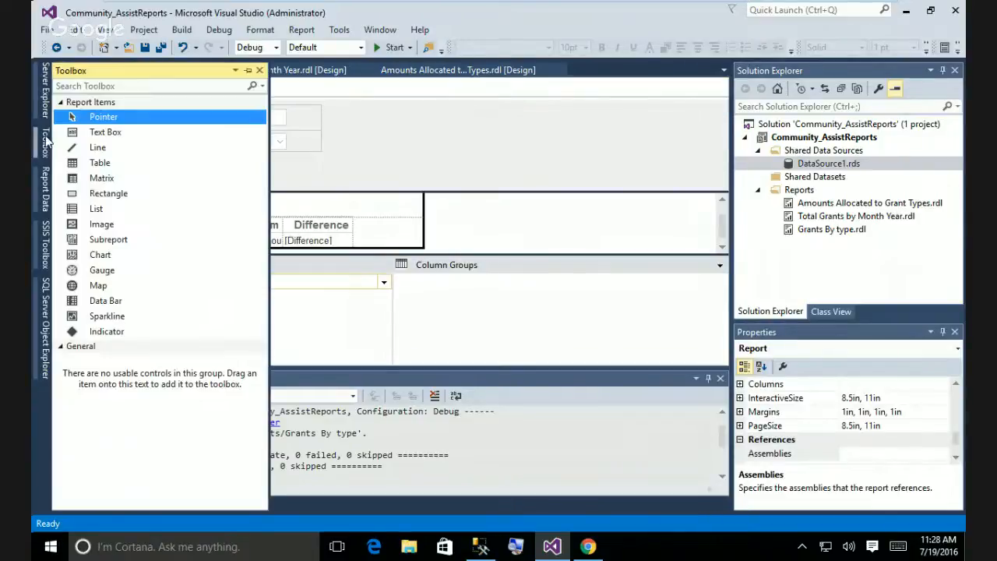
{"action": "left_click", "coordinate": [43, 205]}
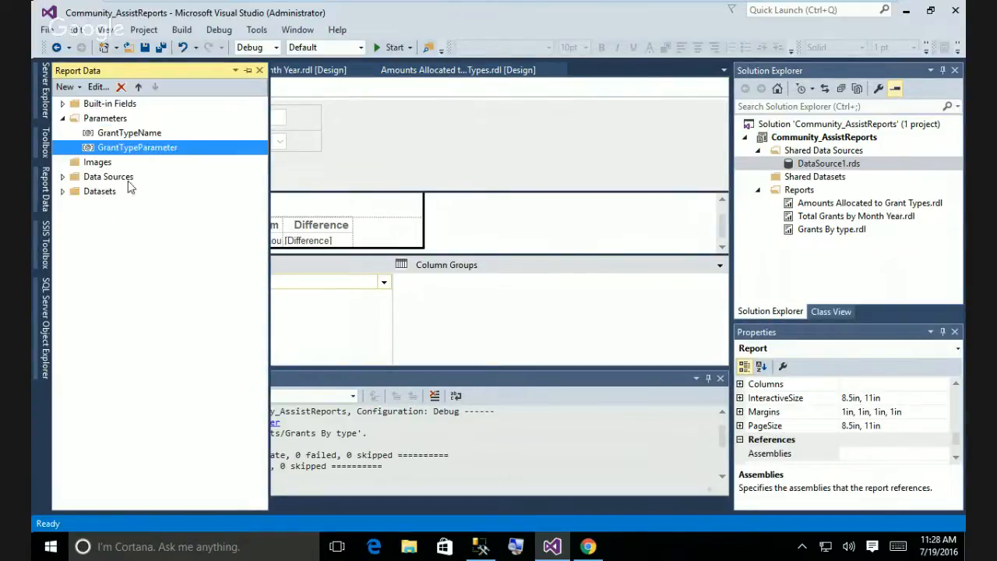
{"action": "right_click", "coordinate": [103, 121]}
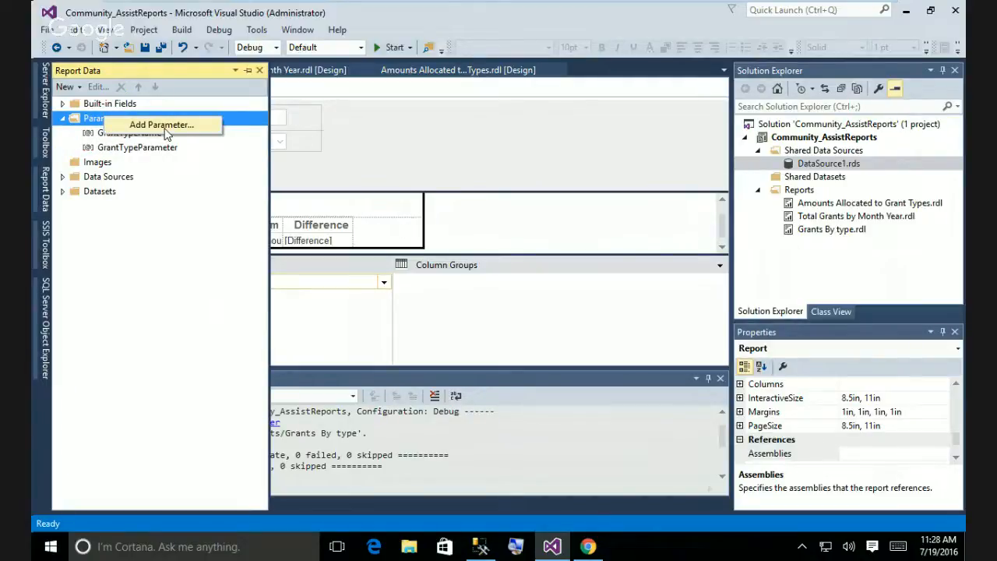
{"action": "left_click", "coordinate": [165, 131]}
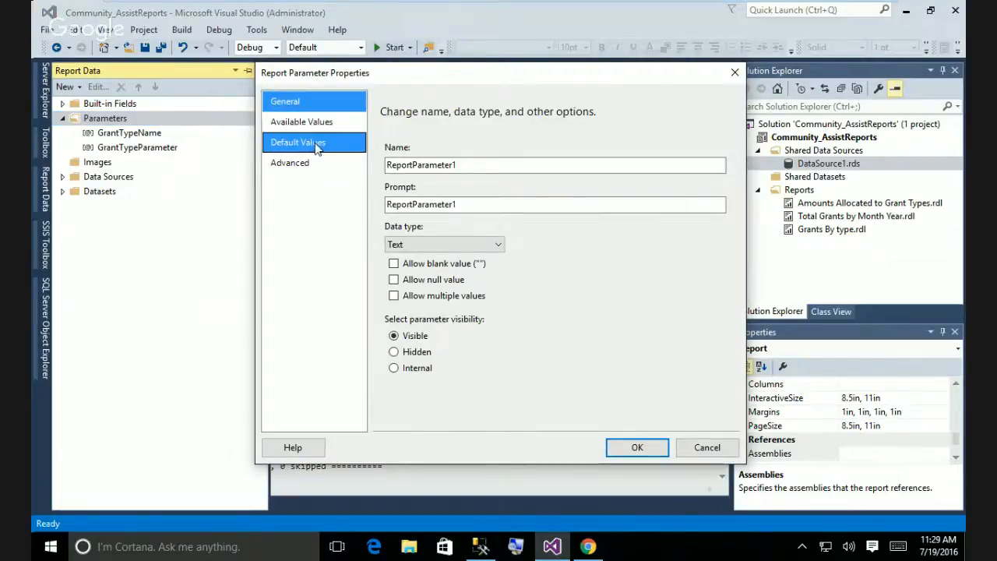
{"action": "left_click", "coordinate": [315, 144]}
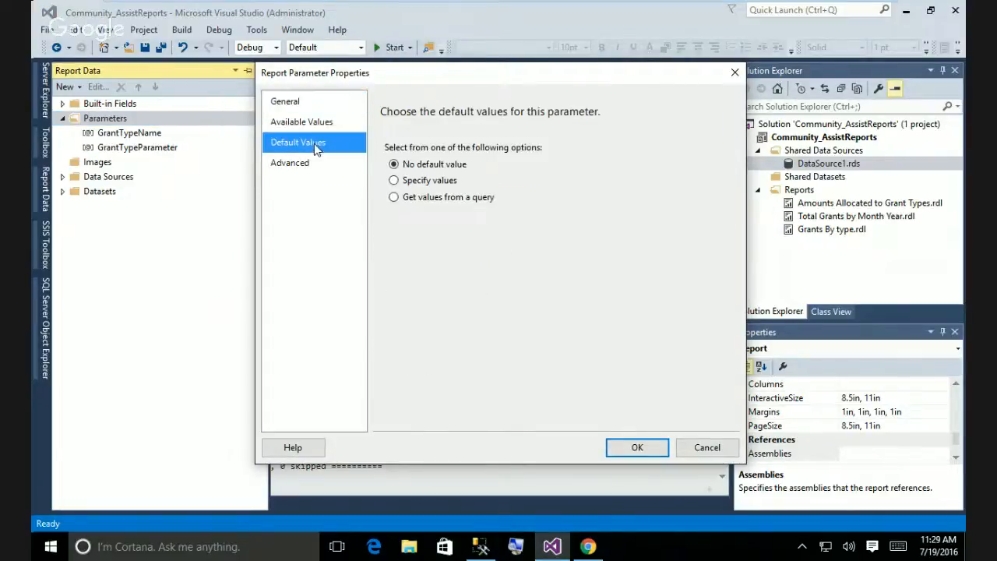
{"action": "left_click", "coordinate": [394, 181]}
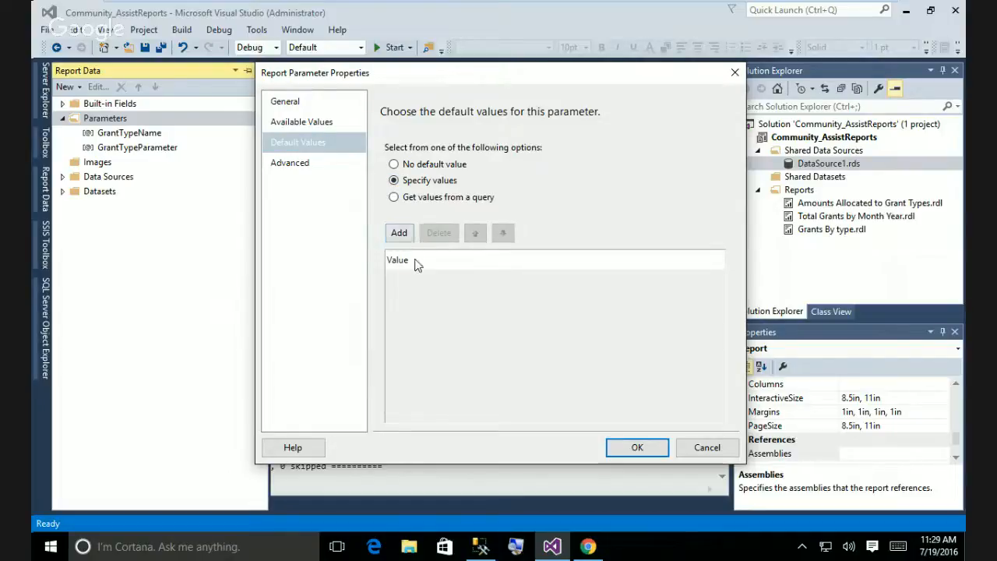
{"action": "left_click", "coordinate": [399, 232]}
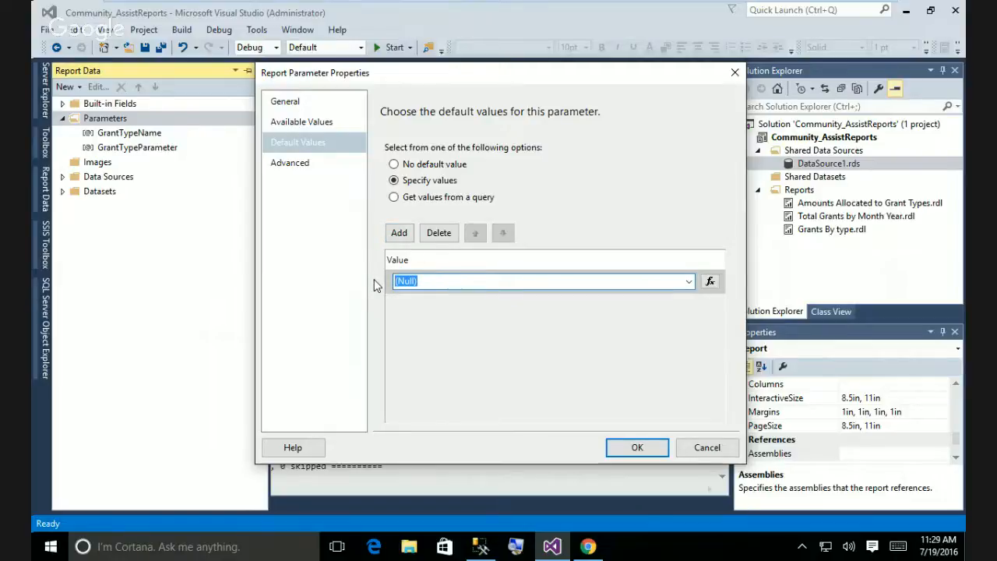
{"action": "type", "text": "Null"}
{"action": "key", "text": "BackSpace"}
{"action": "key", "text": "BackSpace"}
{"action": "key", "text": "BackSpace"}
{"action": "key", "text": "BackSpace"}
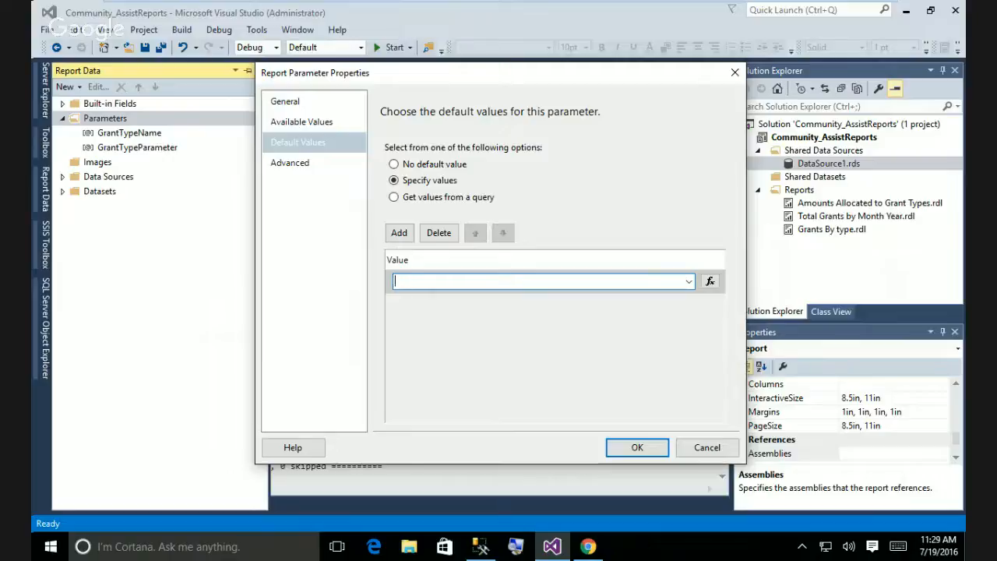
{"action": "type", "text": "Foo"}
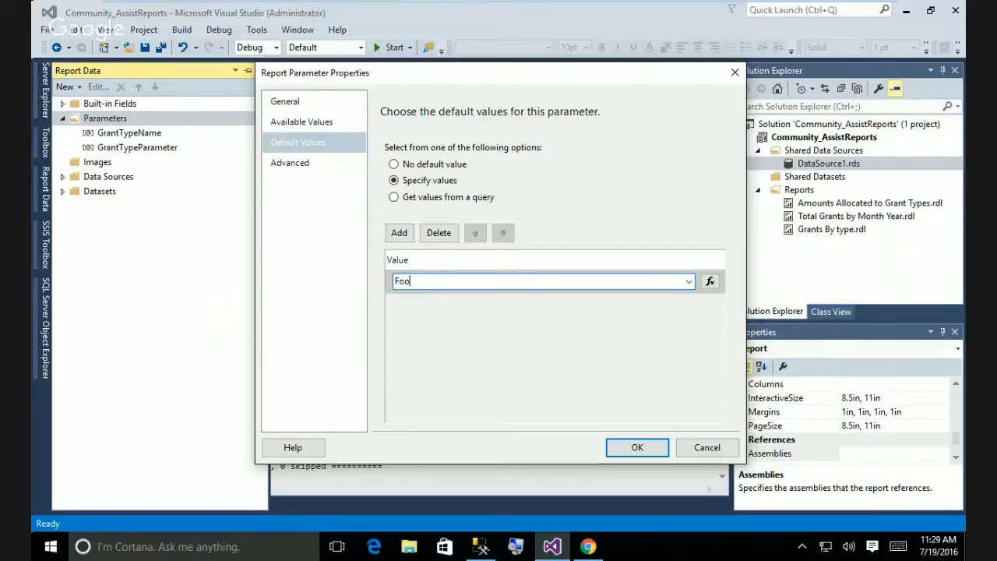
{"action": "type", "text": "d"}
{"action": "left_click", "coordinate": [311, 124]}
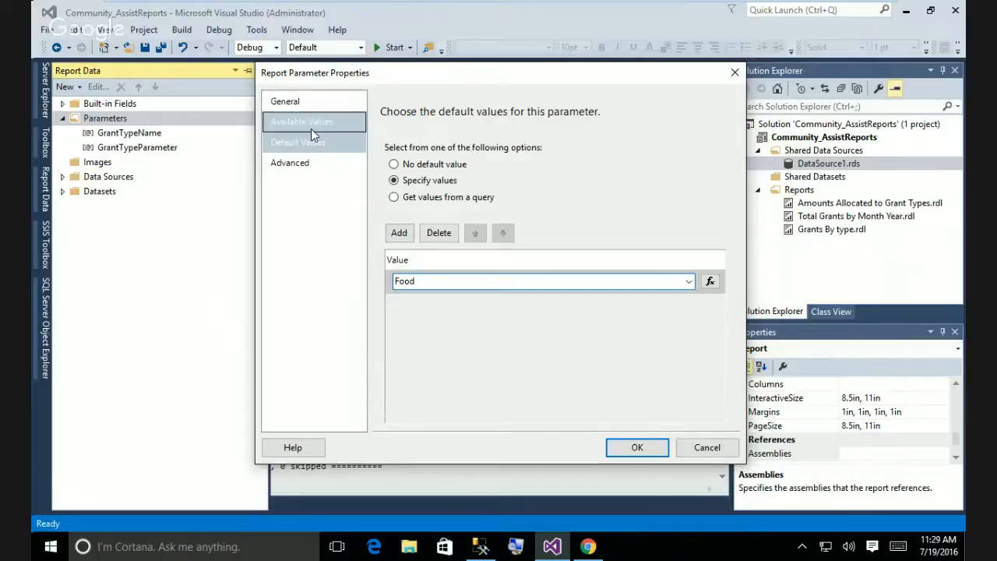
{"action": "left_click", "coordinate": [304, 165]}
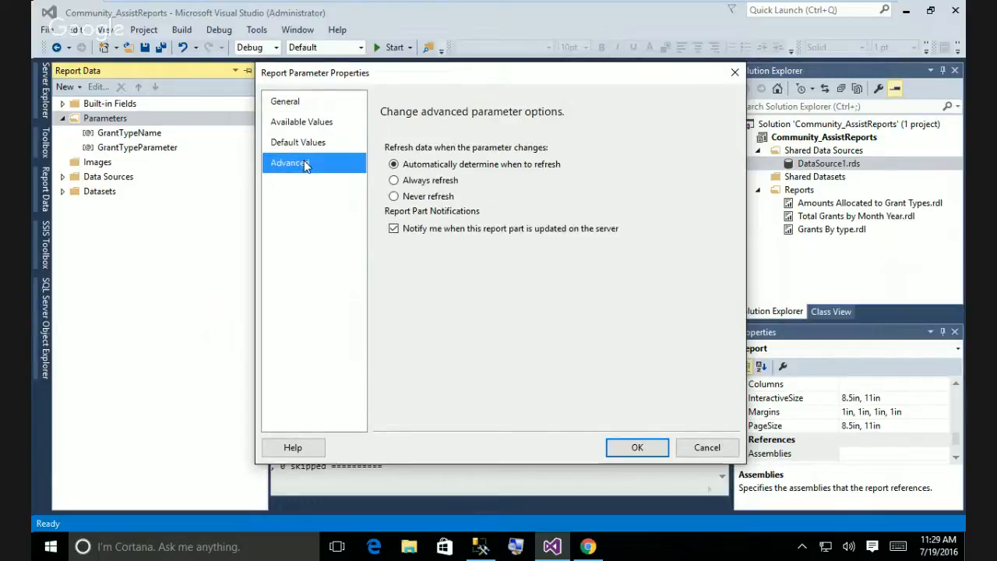
{"action": "left_click", "coordinate": [305, 101]}
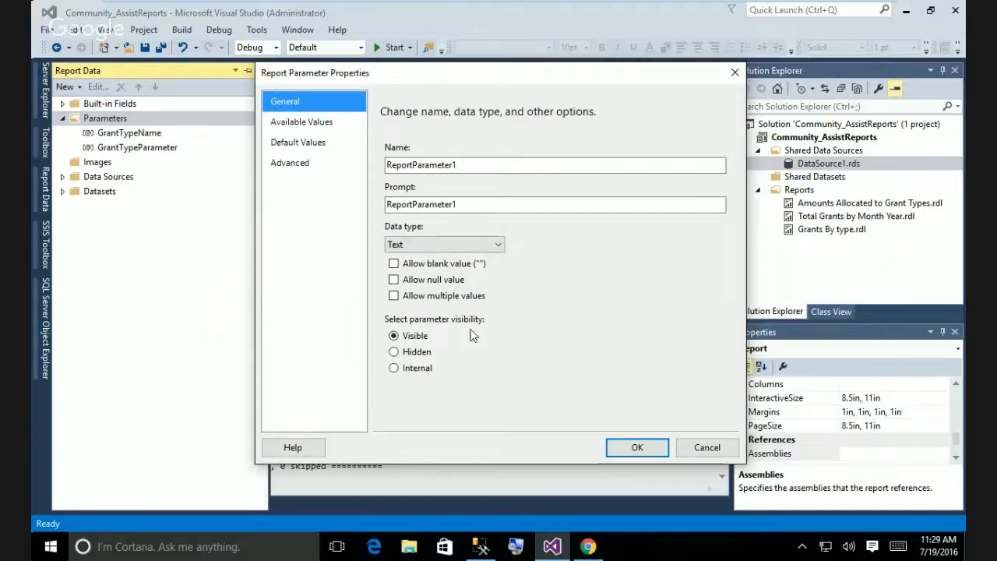
{"action": "left_click", "coordinate": [464, 204]}
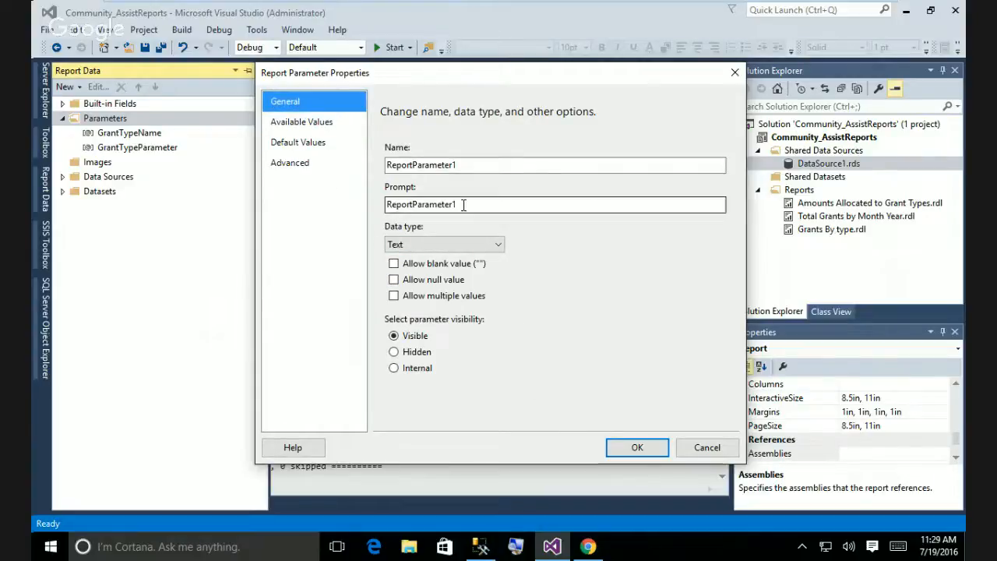
{"action": "left_click", "coordinate": [467, 165]}
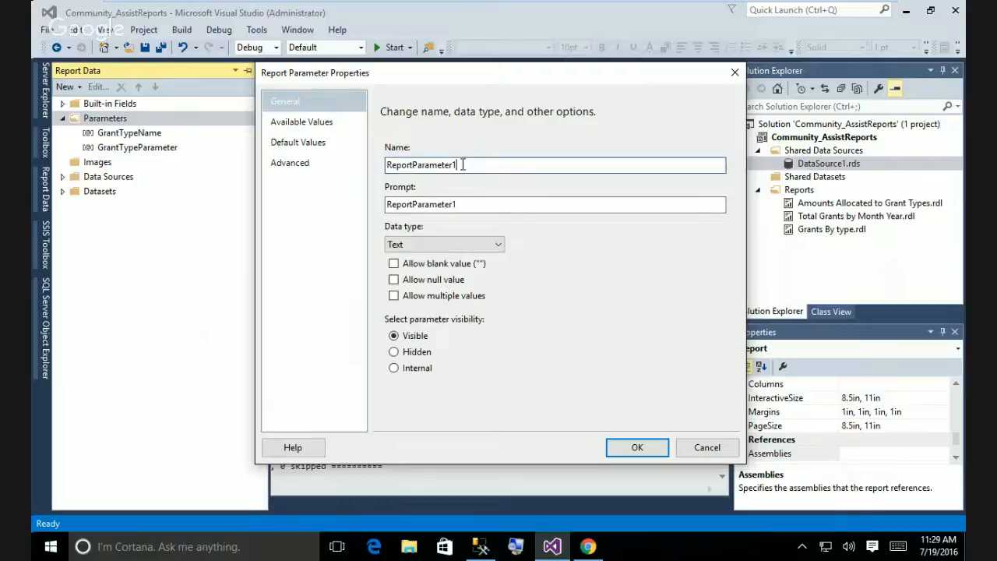
{"action": "left_click", "coordinate": [470, 204]}
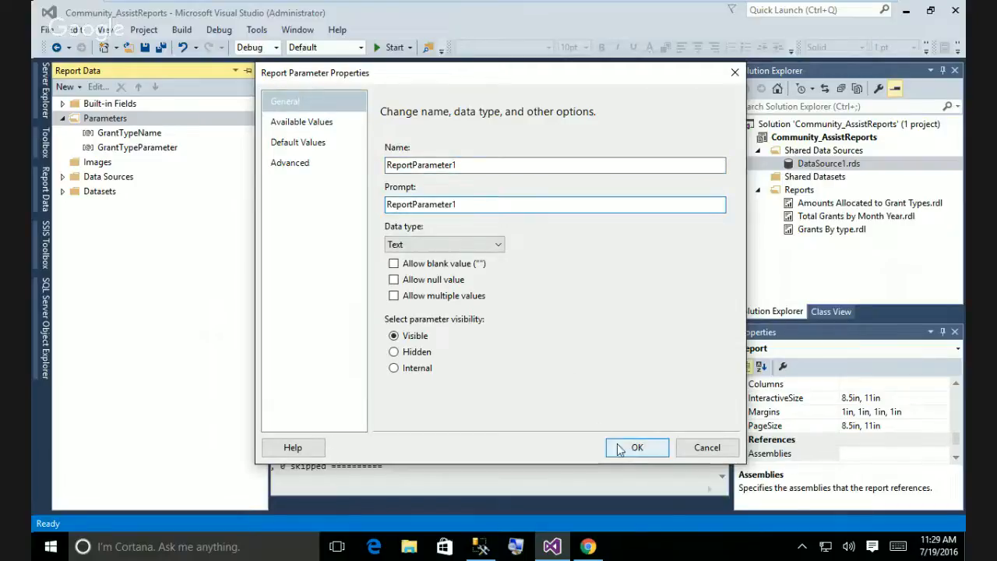
{"action": "left_click", "coordinate": [708, 448]}
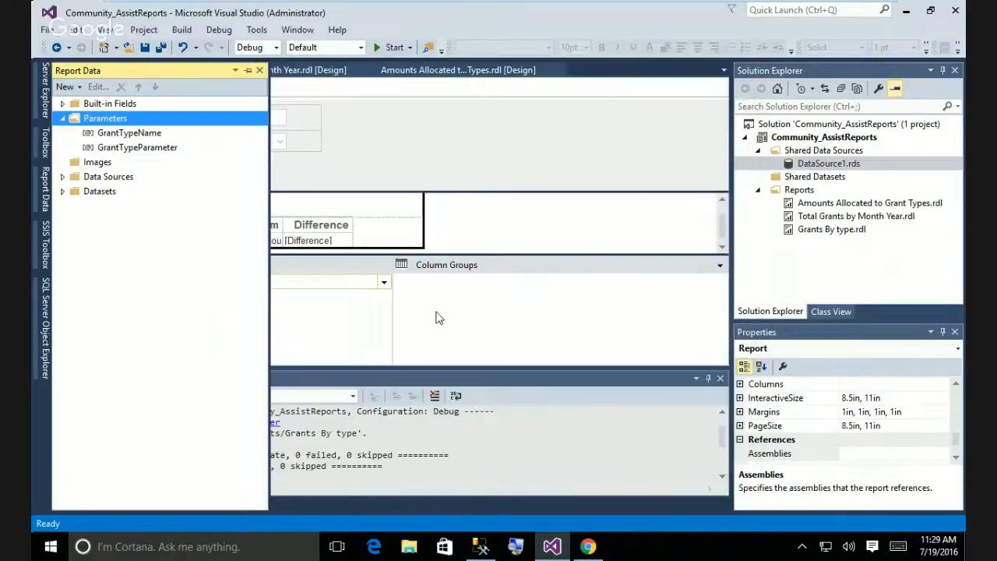
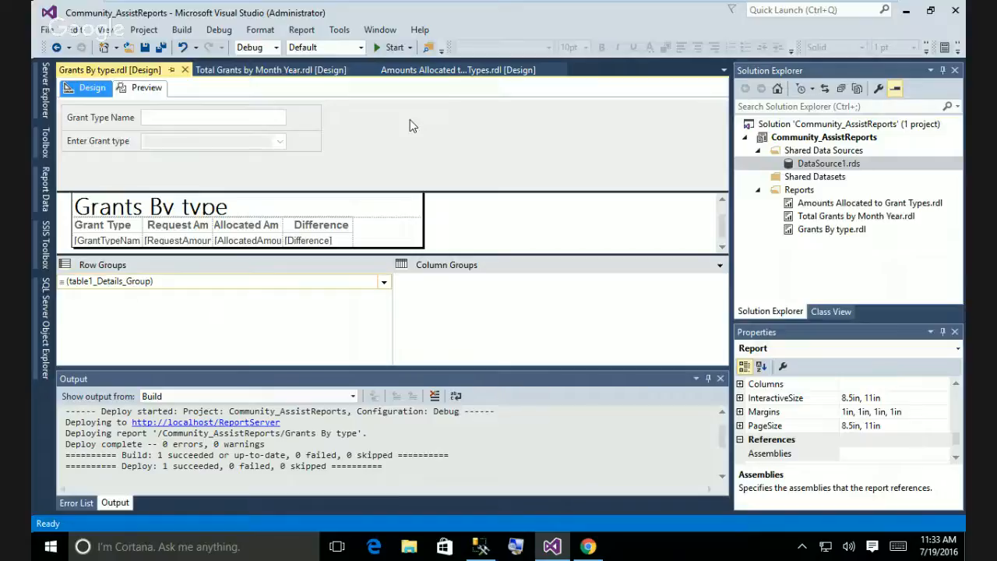
Bring Chrome to the front, open a blank new tab, and focus the Google search box.
{"action": "mouse_move", "coordinate": [445, 10]}
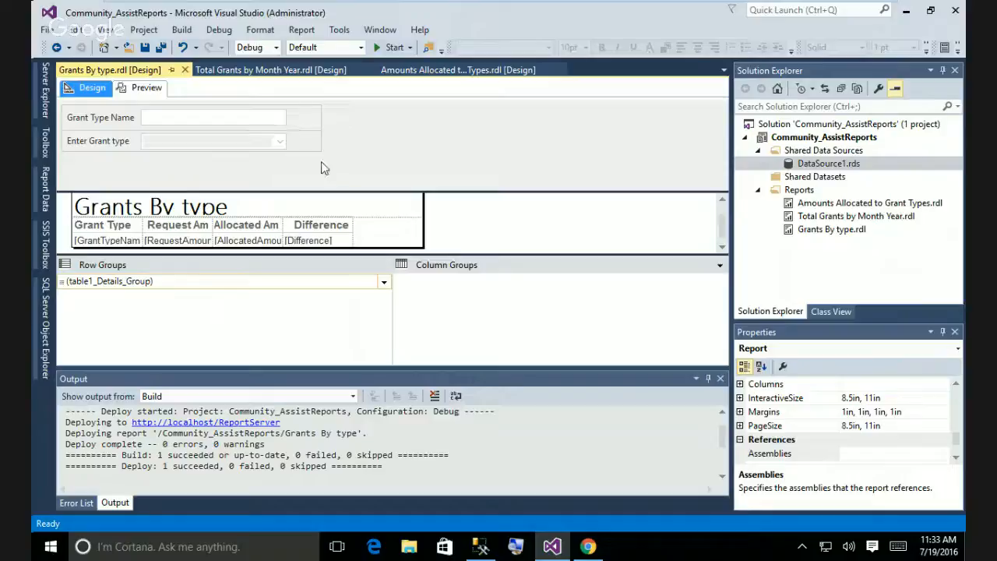
{"action": "left_click", "coordinate": [588, 547]}
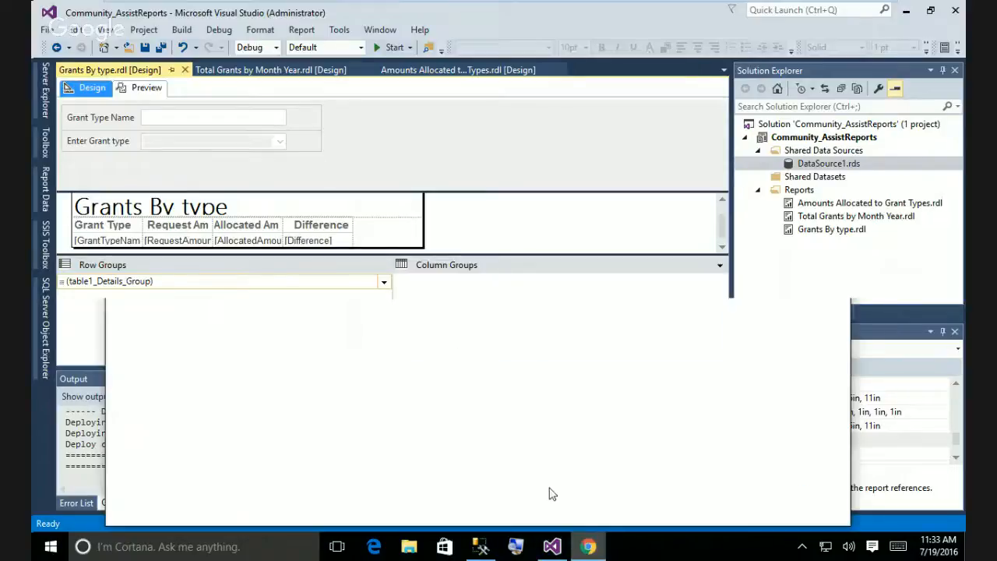
{"action": "left_click", "coordinate": [265, 25]}
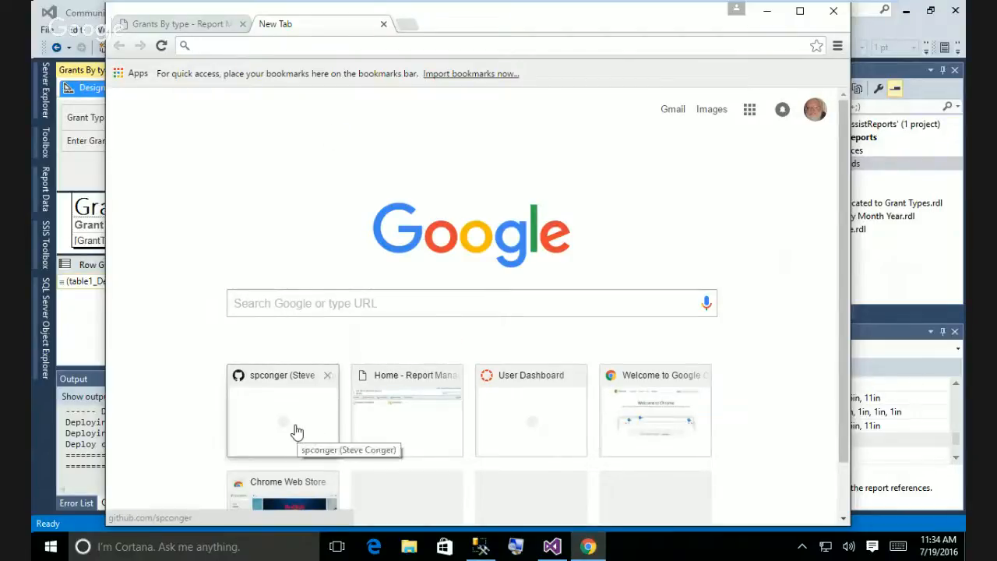
{"action": "scroll", "coordinate": [295, 429], "scroll_direction": "down", "scroll_amount": 1}
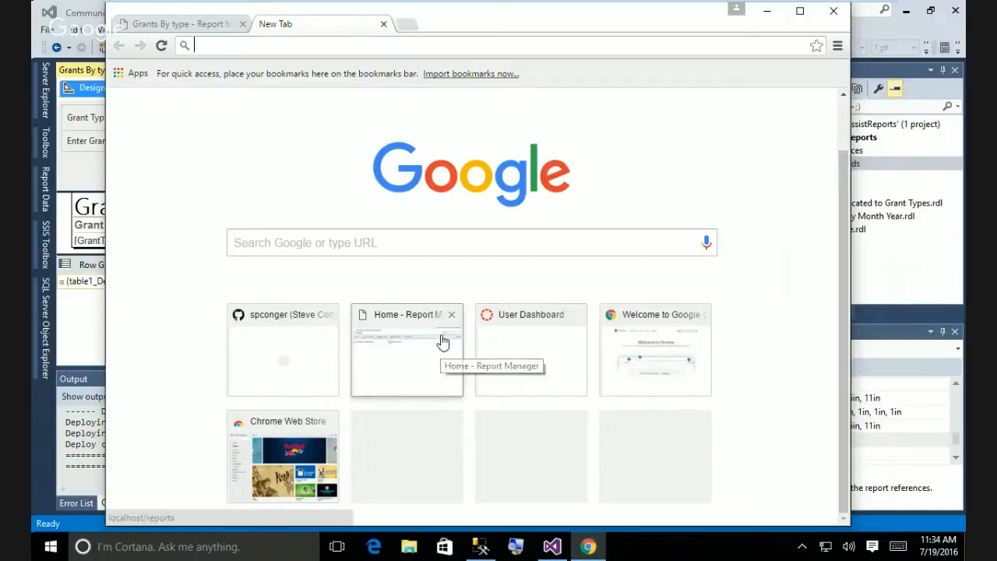
{"action": "left_click", "coordinate": [371, 237]}
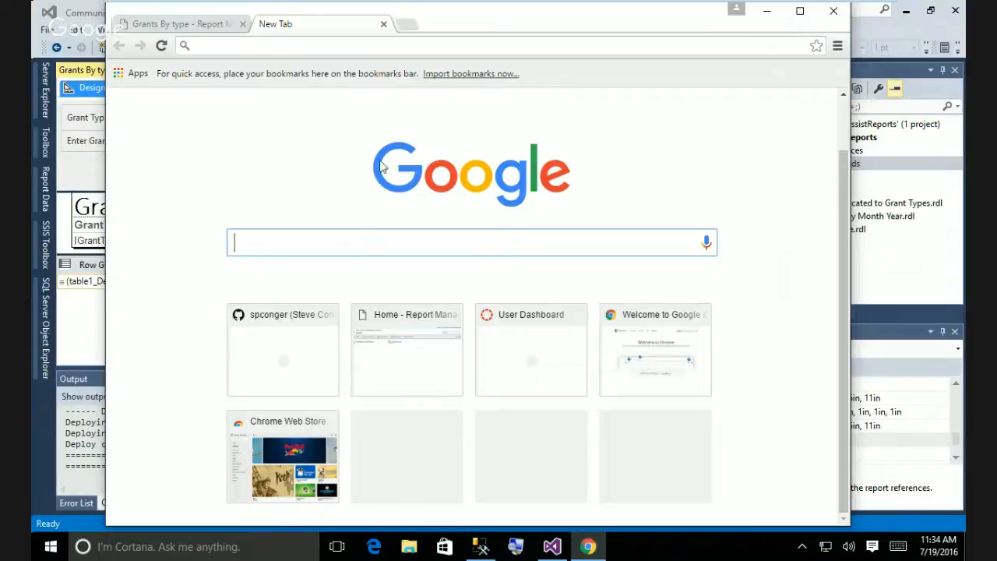
Go to the canvas.seattlecentral.edu site in the new tab.
{"action": "left_click", "coordinate": [261, 39]}
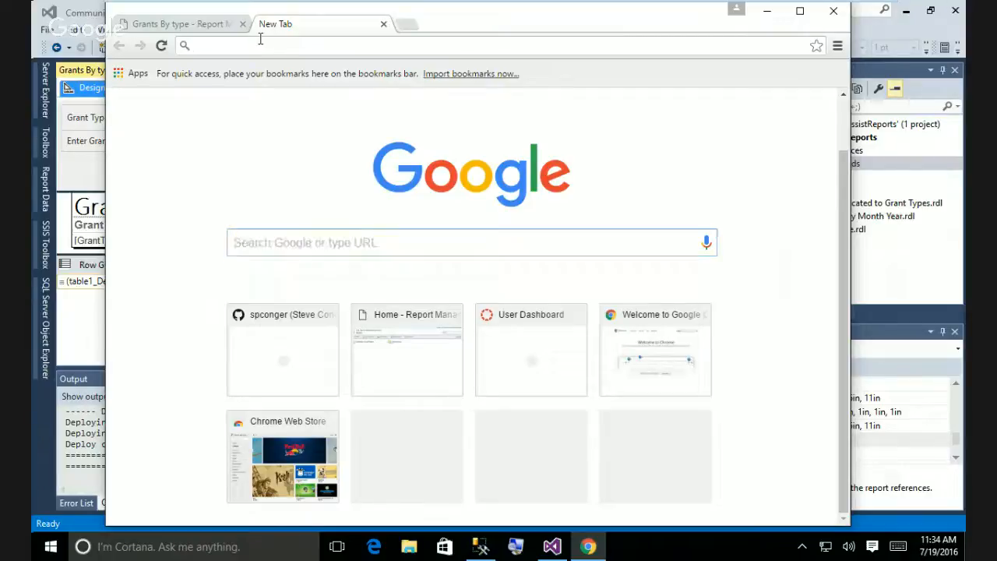
{"action": "type", "text": "sea"}
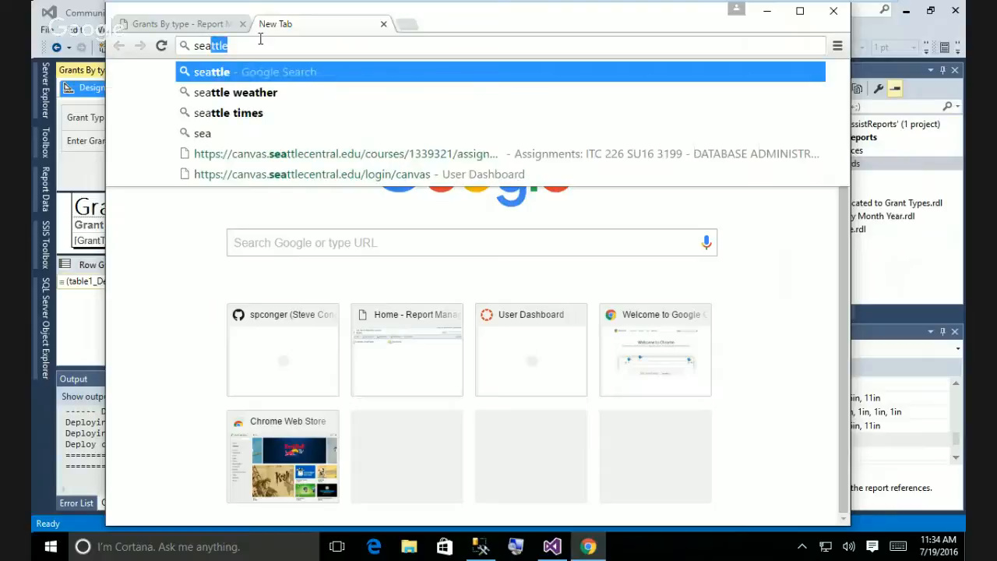
{"action": "key", "text": "BackSpace"}
{"action": "key", "text": "BackSpace"}
{"action": "key", "text": "BackSpace"}
{"action": "key", "text": "BackSpace"}
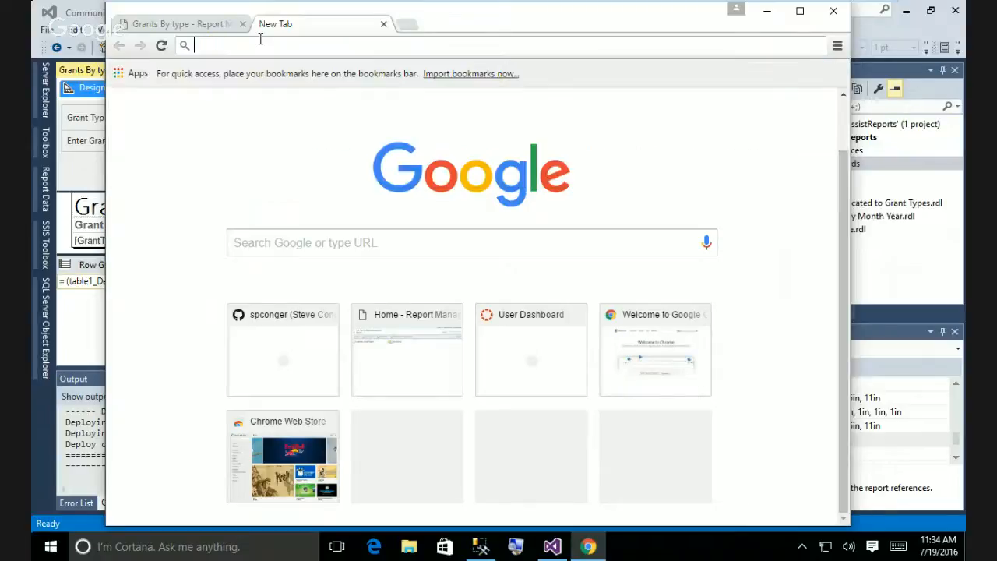
{"action": "type", "text": "canvas"}
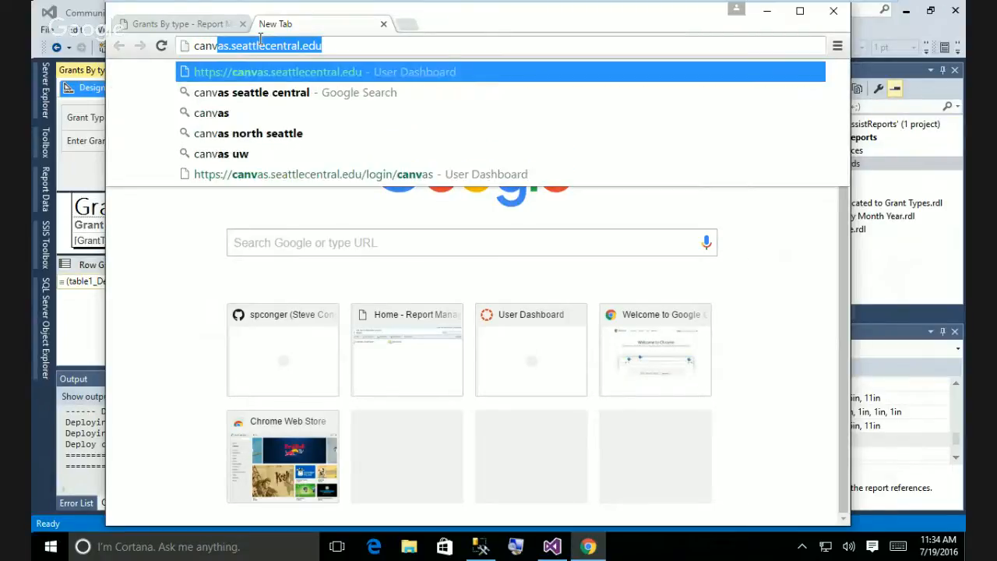
{"action": "type", "text": ".seattle"}
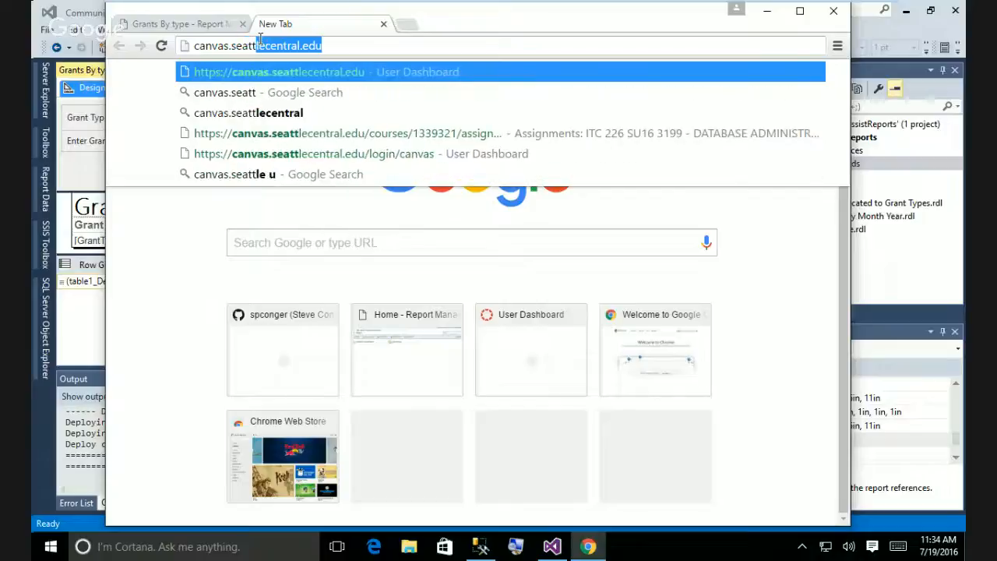
{"action": "type", "text": "ce"}
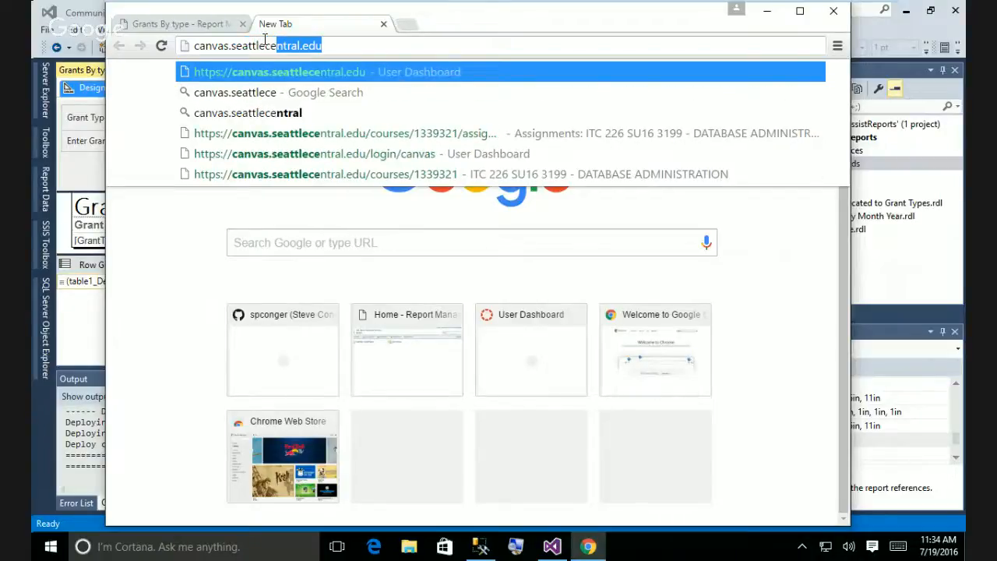
{"action": "key", "text": "Return"}
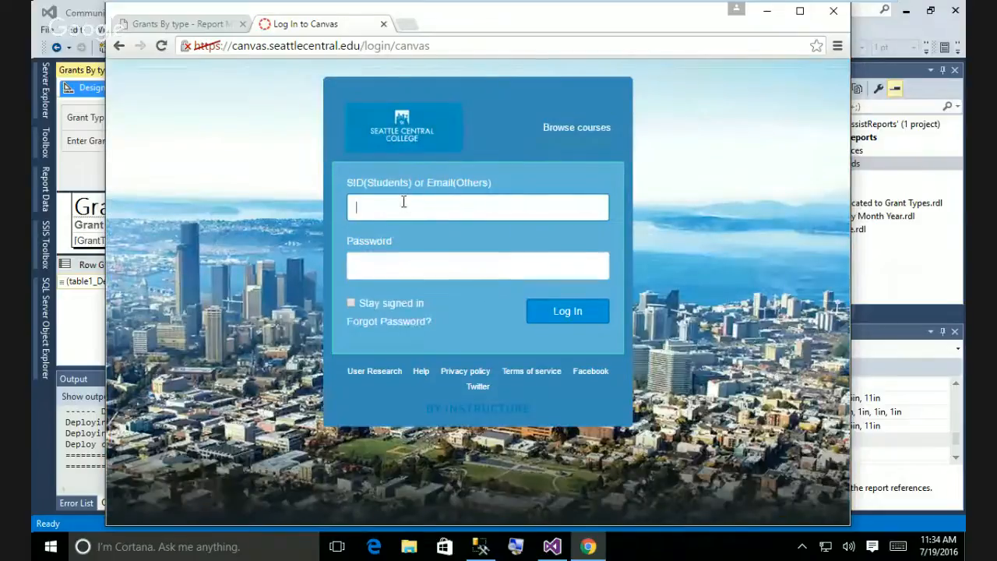
Log in to Canvas with the saved e-mail and the account password.
{"action": "left_click", "coordinate": [404, 202]}
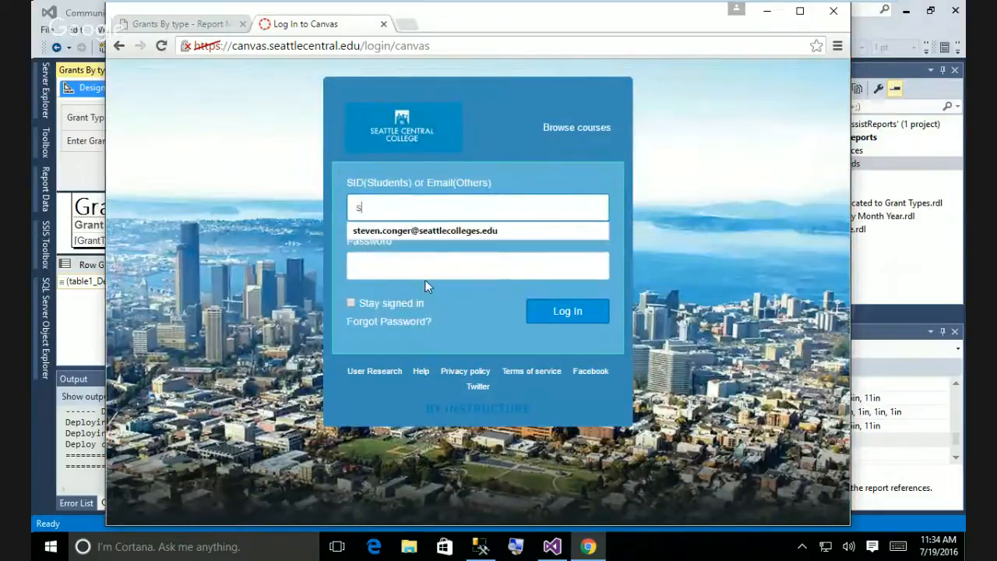
{"action": "left_click", "coordinate": [433, 236]}
{"action": "left_click", "coordinate": [427, 263]}
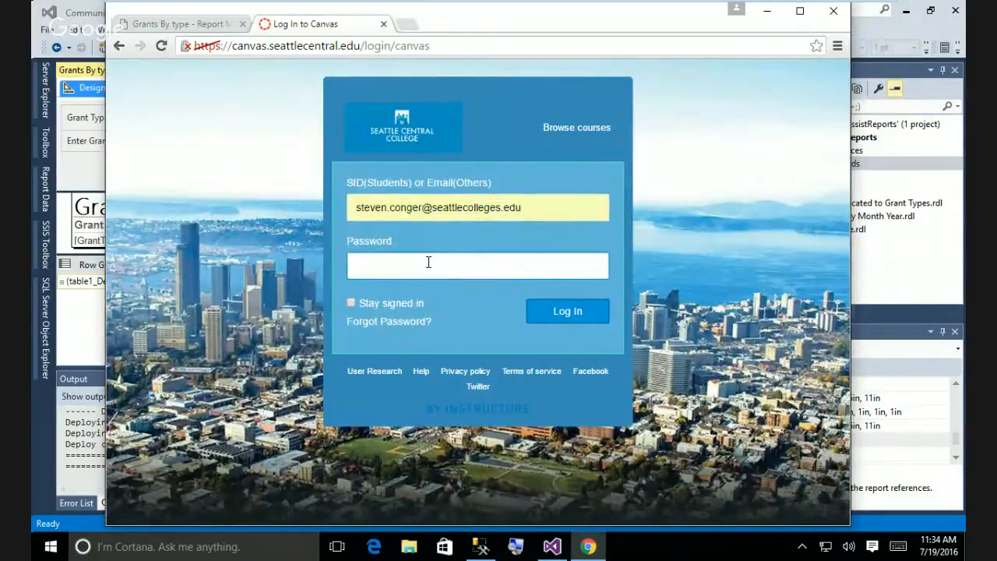
{"action": "type", "text": "********"}
{"action": "left_click", "coordinate": [553, 318]}
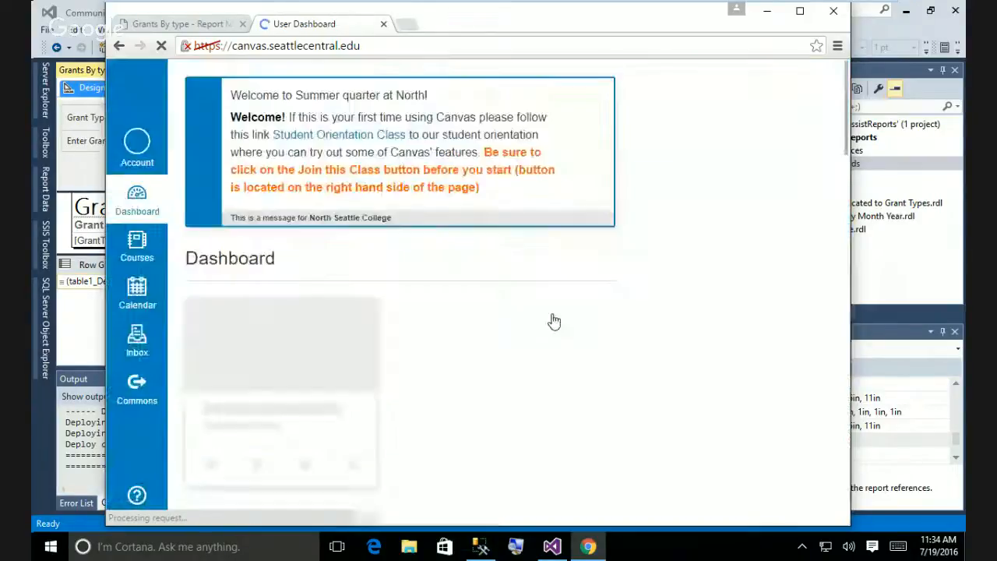
Open the ITC 224 SU16 3198 course from the dashboard and go to its Assignments.
{"action": "scroll", "coordinate": [439, 303], "scroll_direction": "down", "scroll_amount": 7}
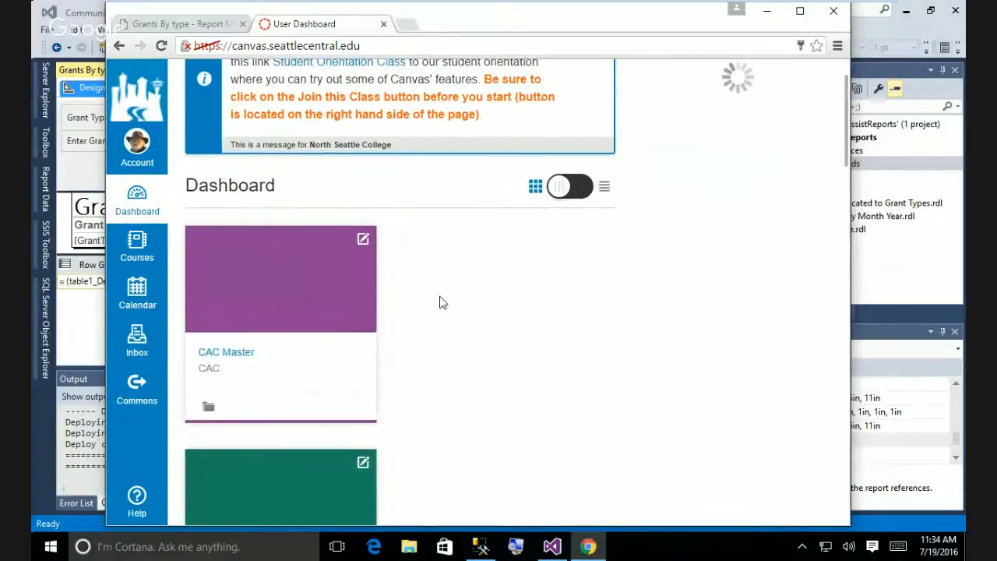
{"action": "scroll", "coordinate": [439, 302], "scroll_direction": "down", "scroll_amount": 6}
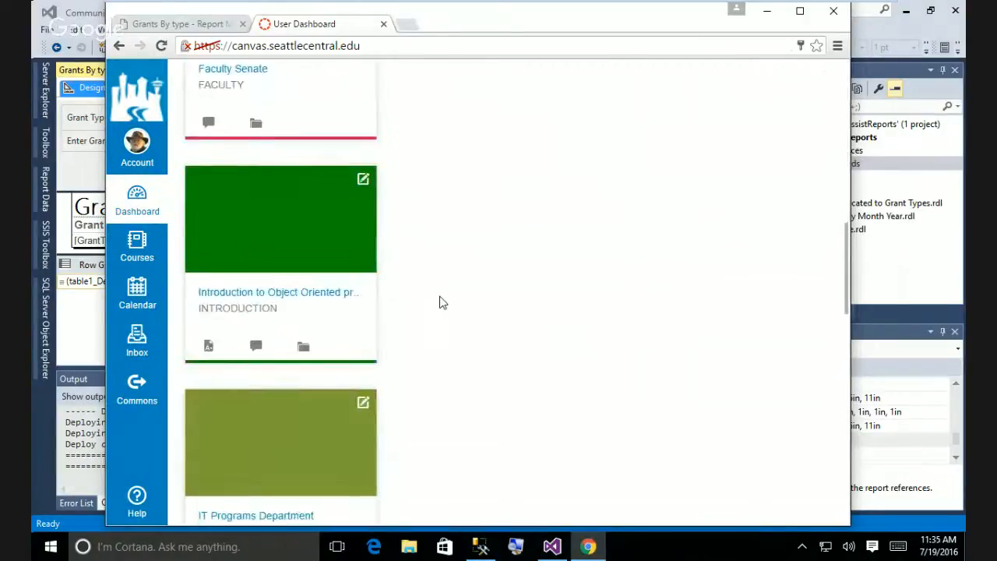
{"action": "scroll", "coordinate": [440, 302], "scroll_direction": "down", "scroll_amount": 2}
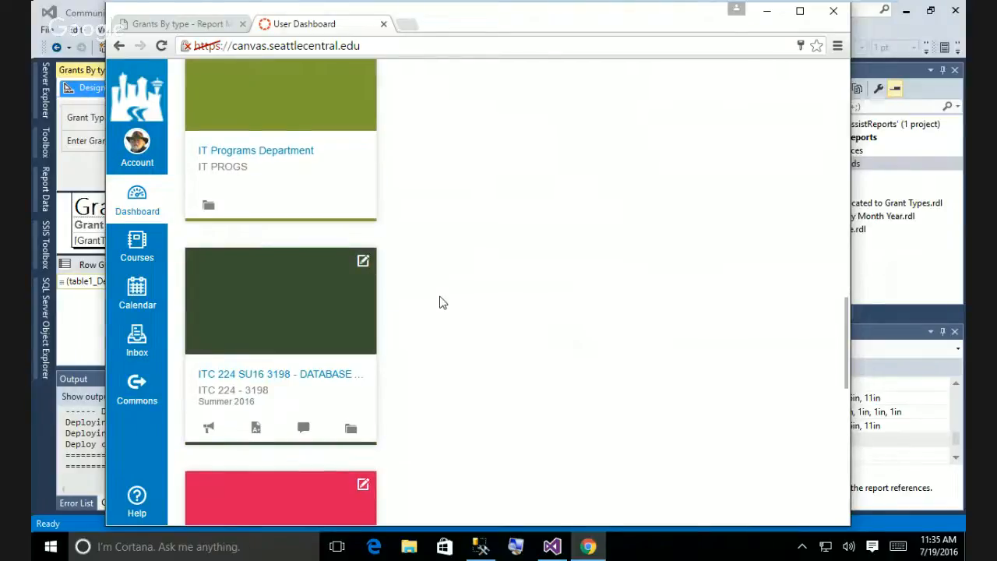
{"action": "scroll", "coordinate": [440, 302], "scroll_direction": "down", "scroll_amount": 3}
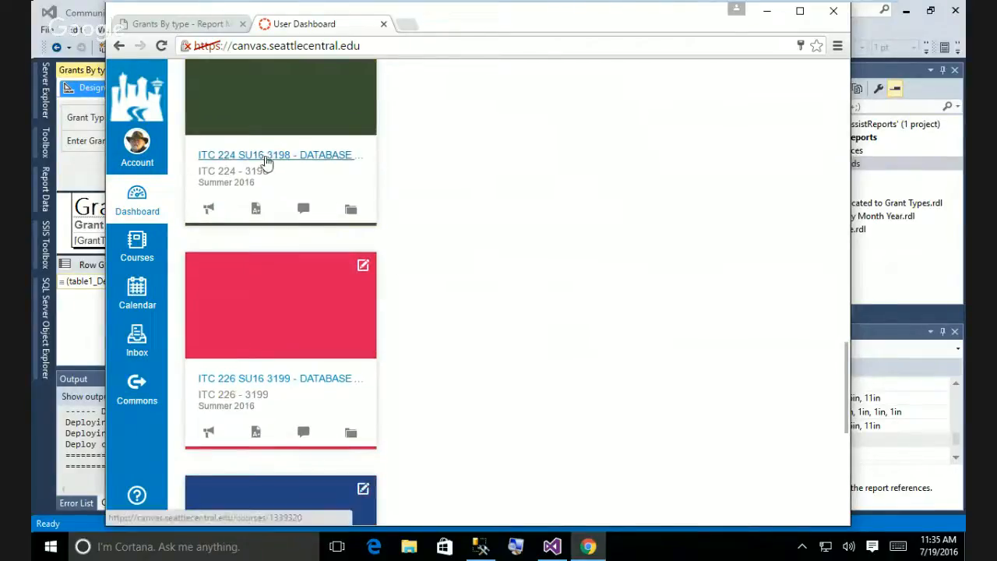
{"action": "left_click", "coordinate": [266, 159]}
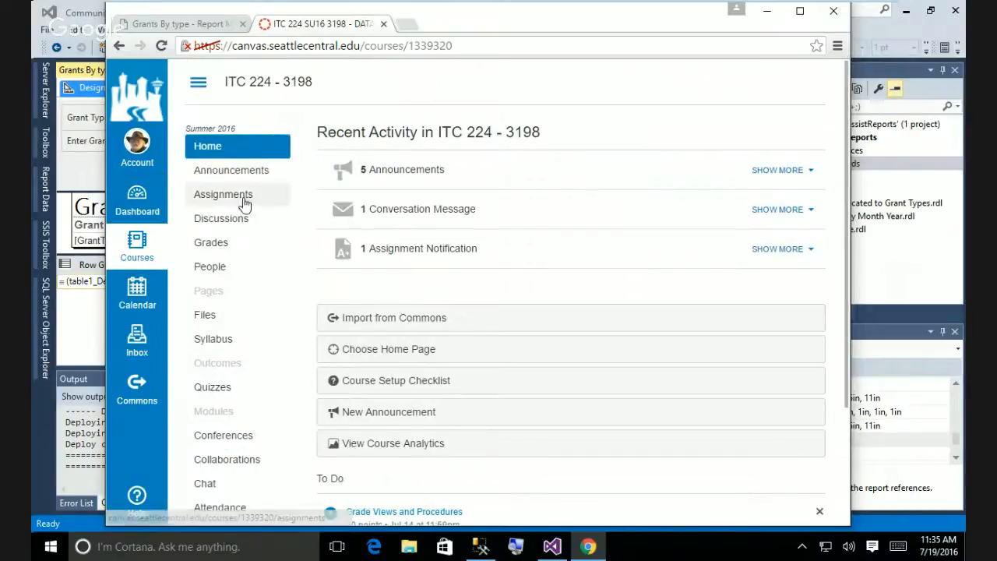
{"action": "left_click", "coordinate": [243, 203]}
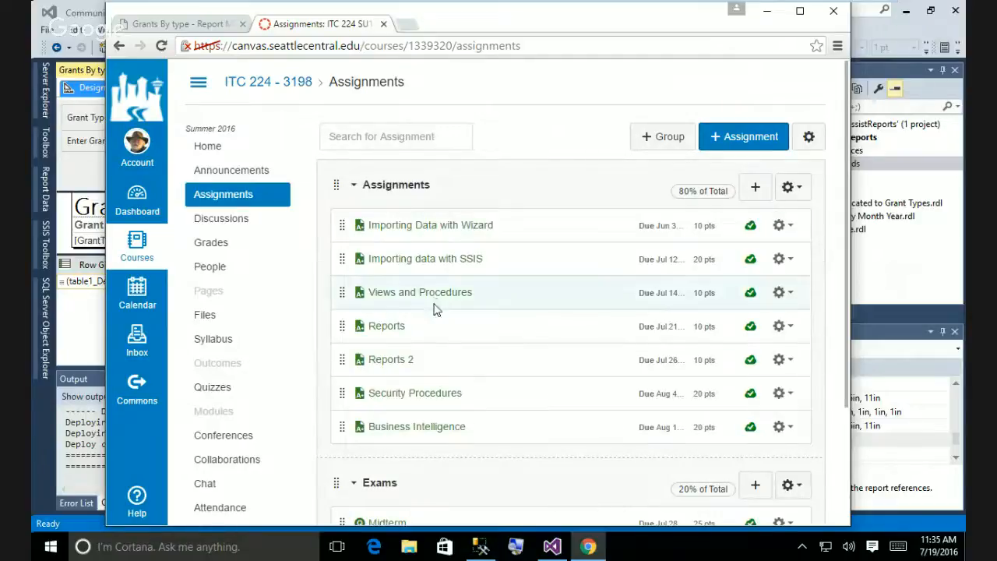
Open the Reports assignment and read through its description and rubric.
{"action": "left_click", "coordinate": [392, 326]}
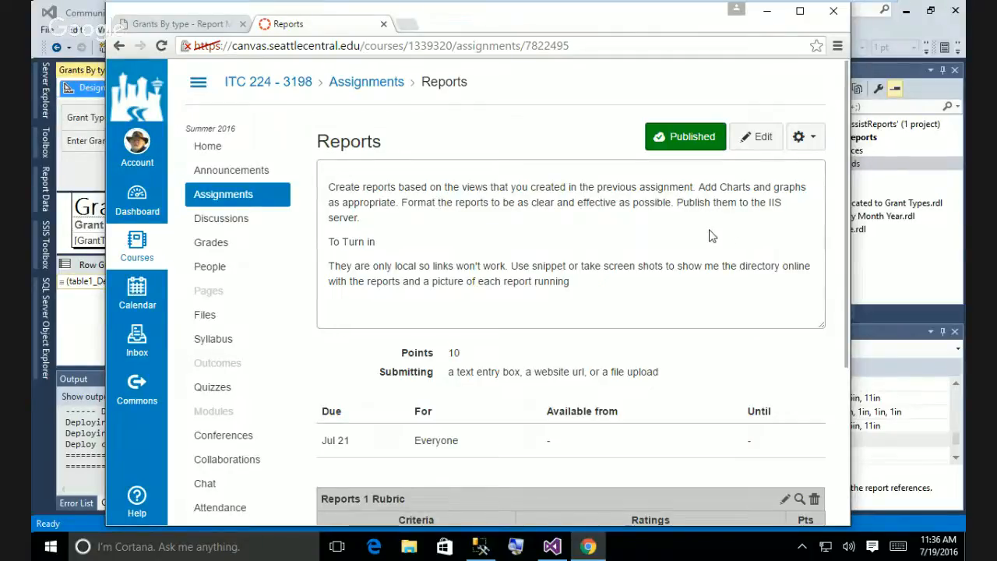
{"action": "scroll", "coordinate": [711, 235], "scroll_direction": "down", "scroll_amount": 1}
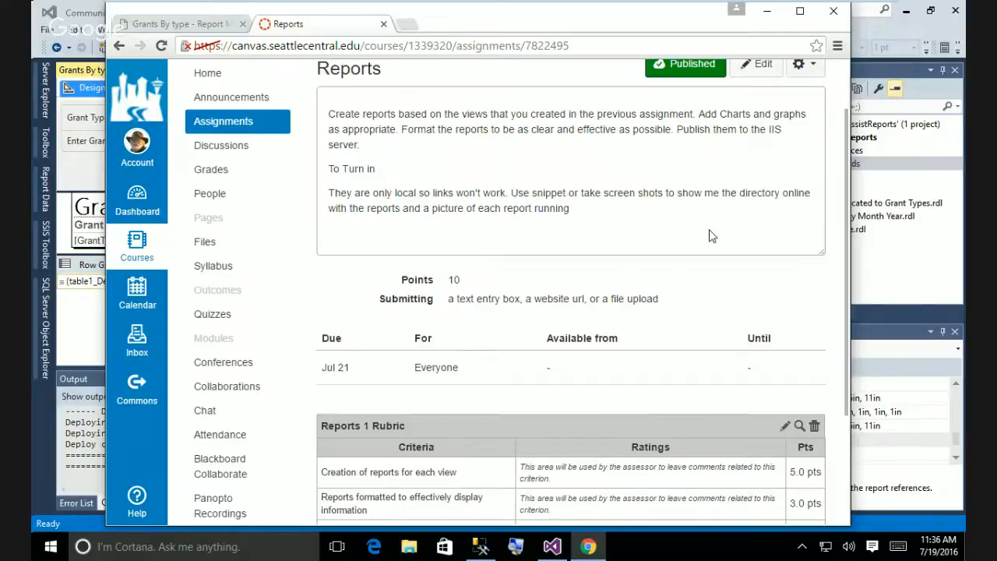
{"action": "scroll", "coordinate": [711, 235], "scroll_direction": "up", "scroll_amount": 1}
{"action": "scroll", "coordinate": [711, 235], "scroll_direction": "down", "scroll_amount": 1}
Open another new tab and go to congeritc.blogspot.com.
{"action": "left_click", "coordinate": [405, 26]}
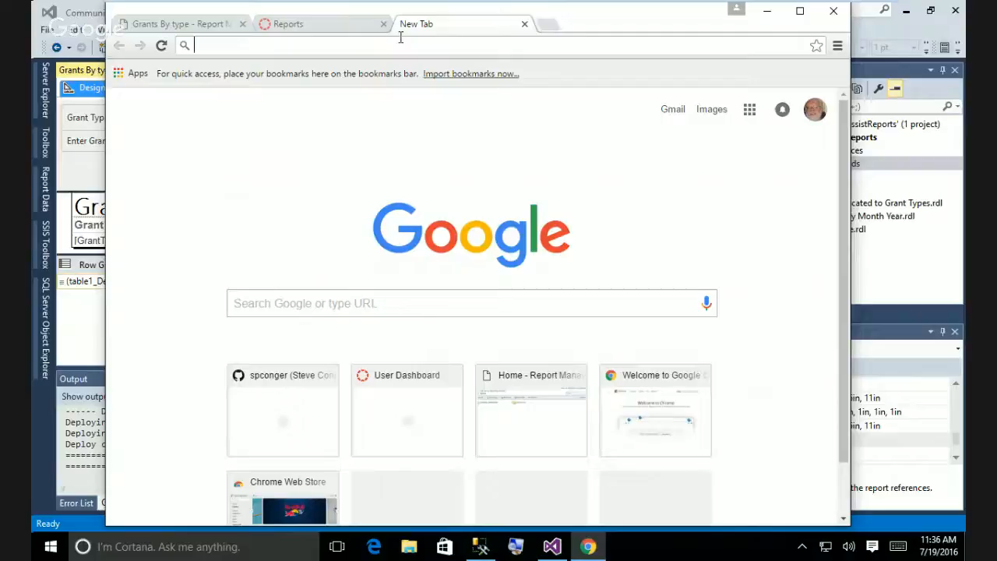
{"action": "type", "text": "c"}
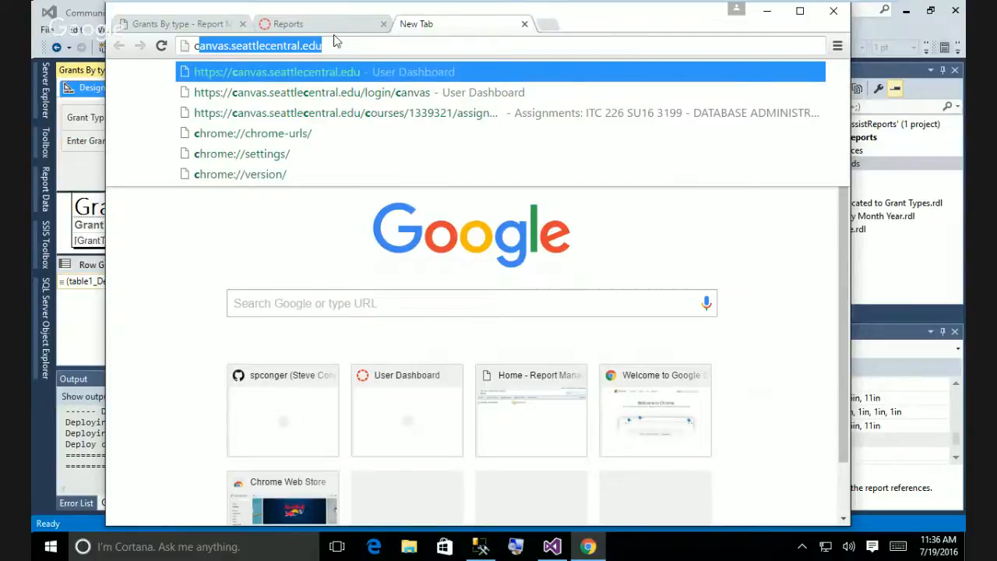
{"action": "left_click_drag", "start_coordinate": [334, 45], "coordinate": [200, 47]}
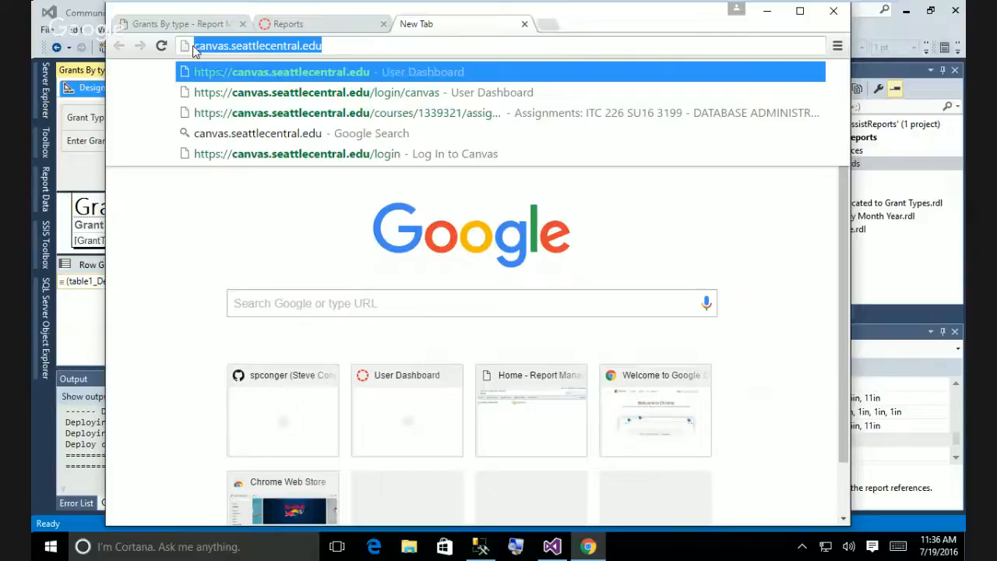
{"action": "type", "text": "conger"}
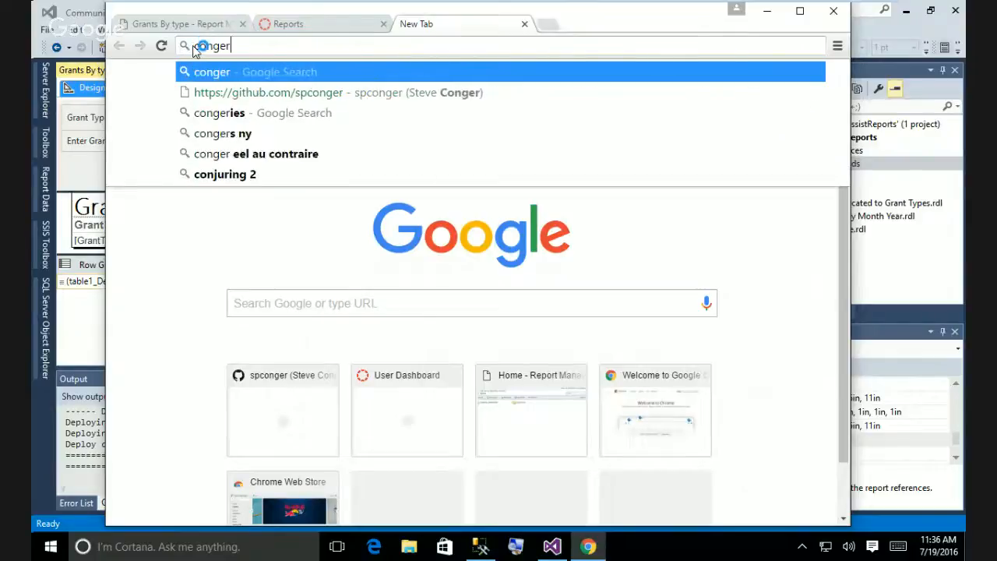
{"action": "type", "text": "itc"}
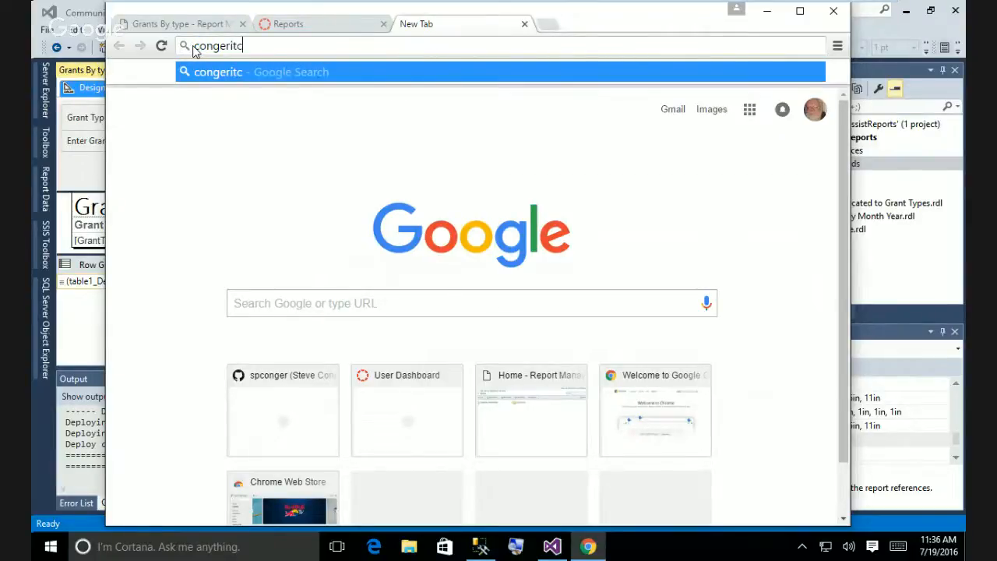
{"action": "type", "text": ".blog"}
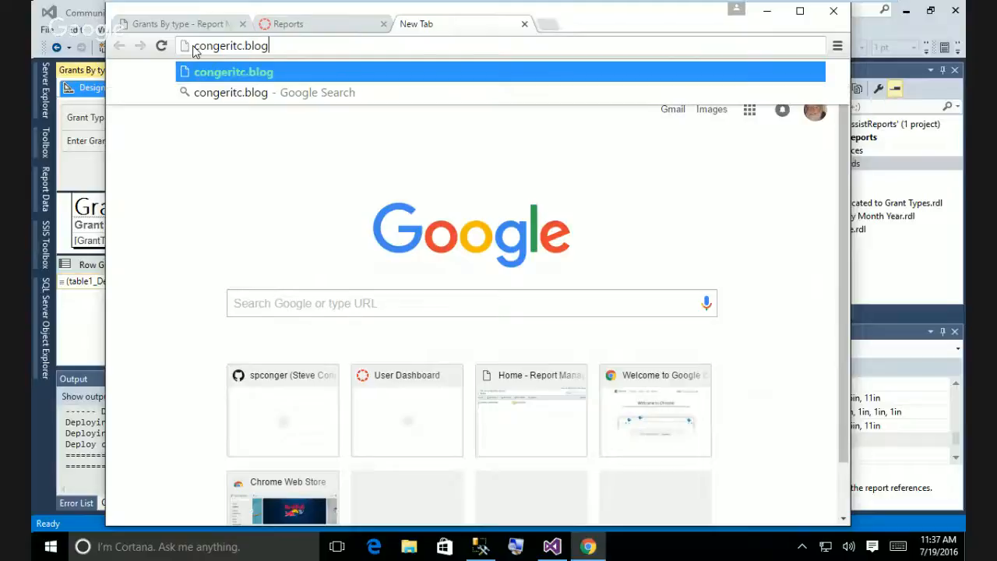
{"action": "type", "text": "spo"}
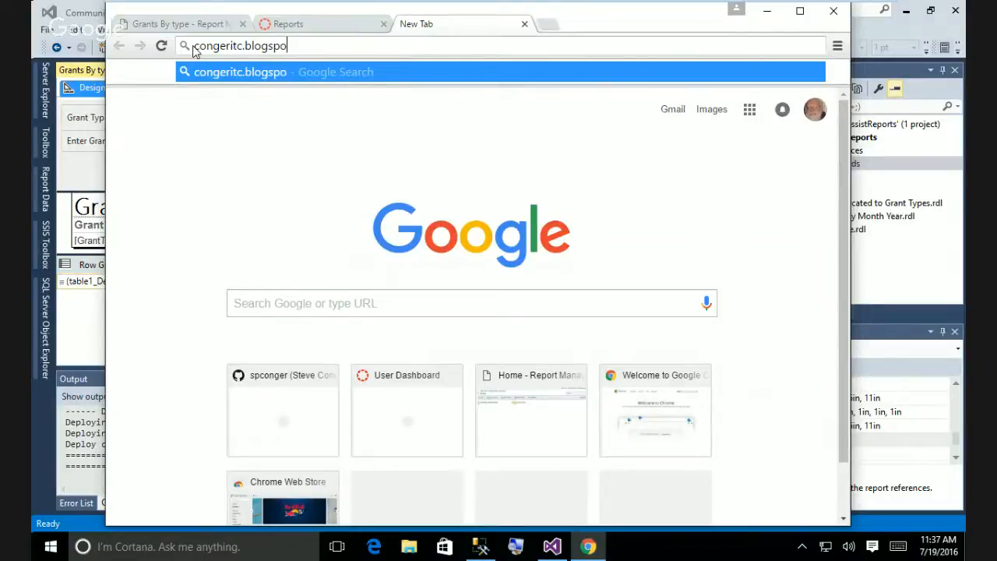
{"action": "type", "text": "t.com"}
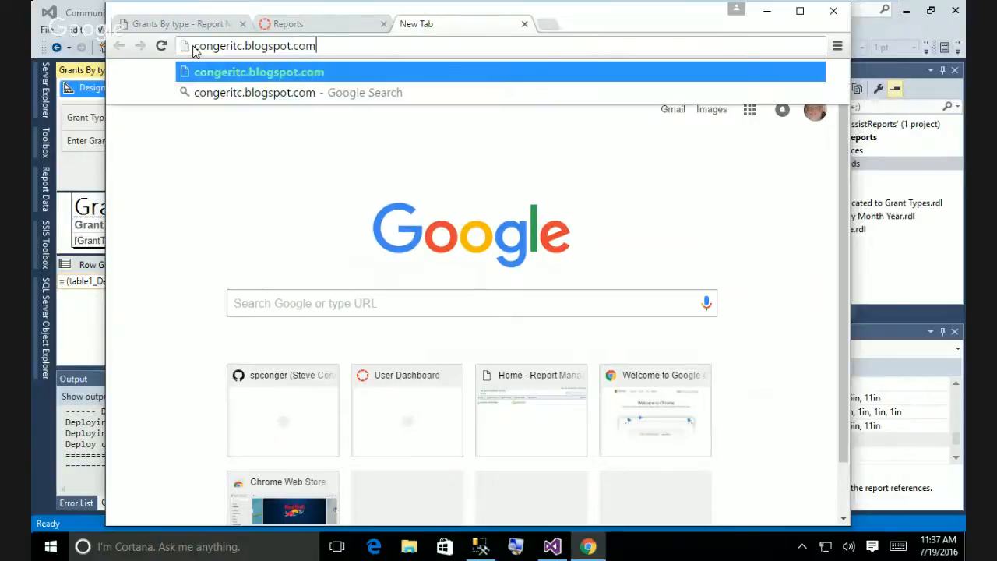
{"action": "key", "text": "Return"}
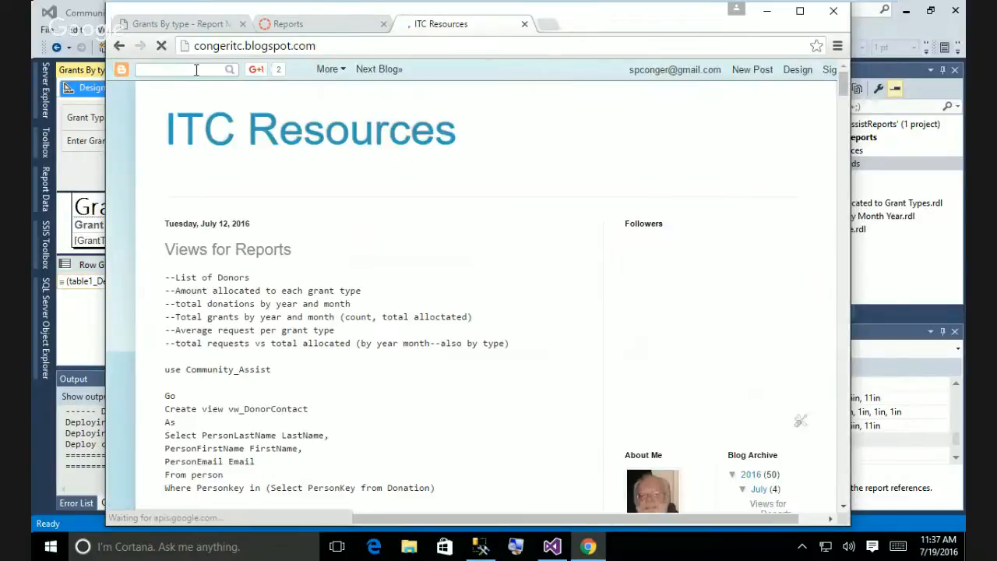
Search the blog for 'Reports' and scroll through the Creating Report in SQL Server Data Tools 1 post.
{"action": "type", "text": "R"}
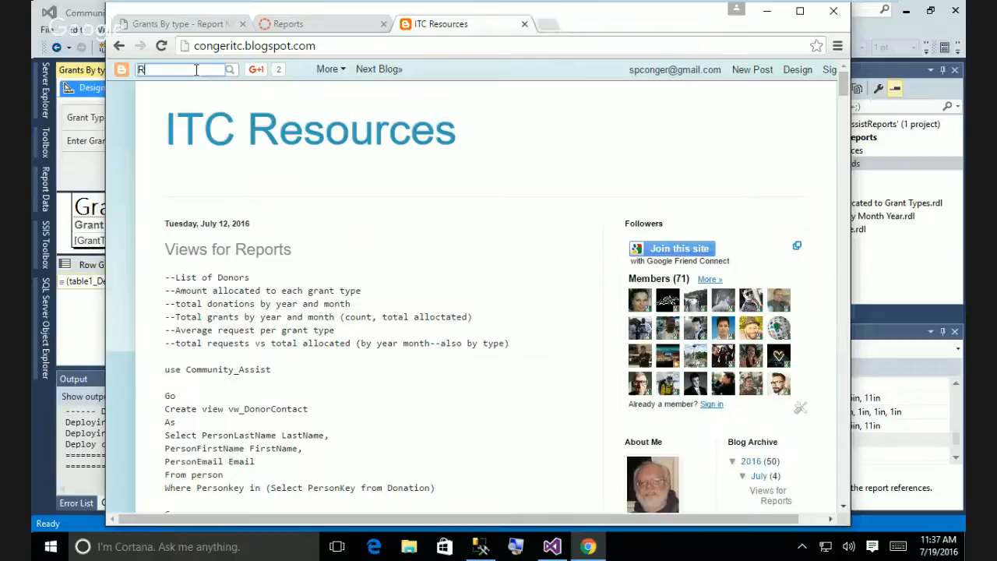
{"action": "type", "text": "eports"}
{"action": "left_click", "coordinate": [230, 70]}
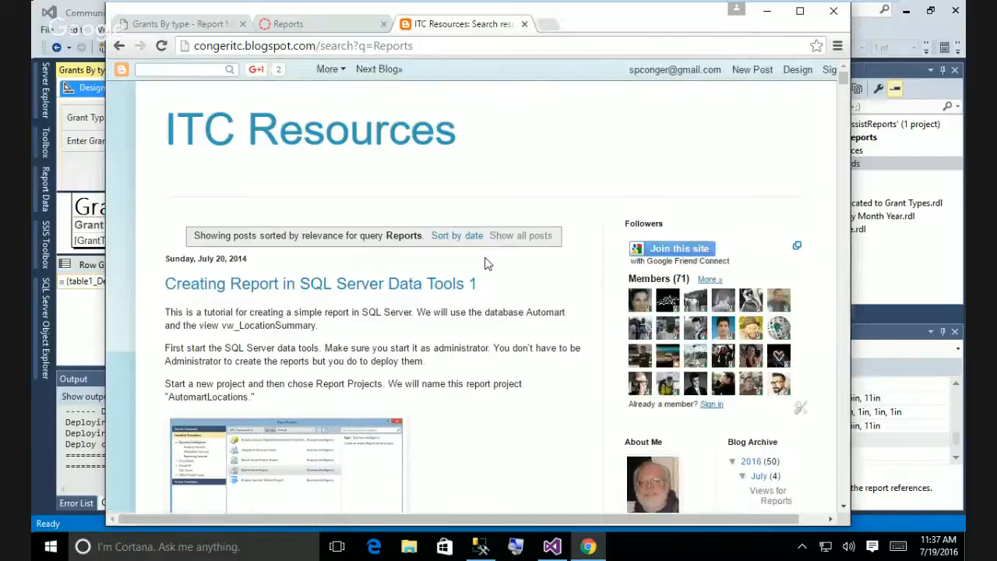
{"action": "scroll", "coordinate": [485, 265], "scroll_direction": "down", "scroll_amount": 2}
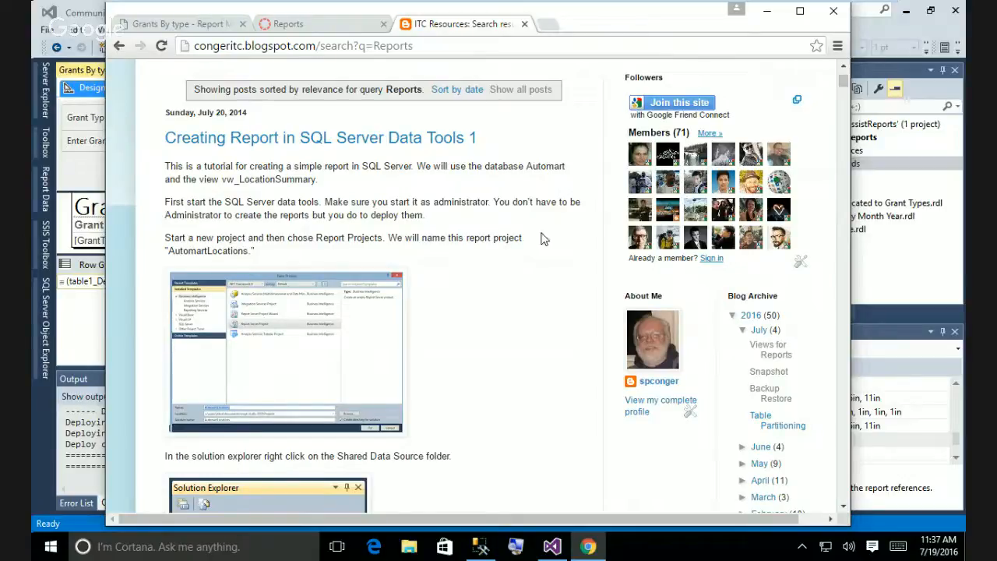
{"action": "scroll", "coordinate": [543, 238], "scroll_direction": "down", "scroll_amount": 15}
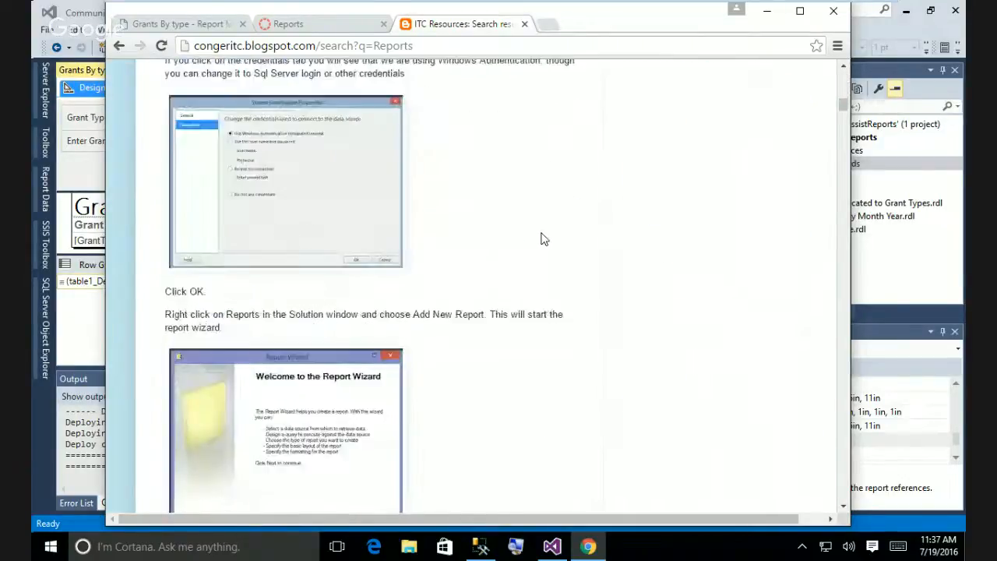
{"action": "scroll", "coordinate": [543, 238], "scroll_direction": "down", "scroll_amount": 15}
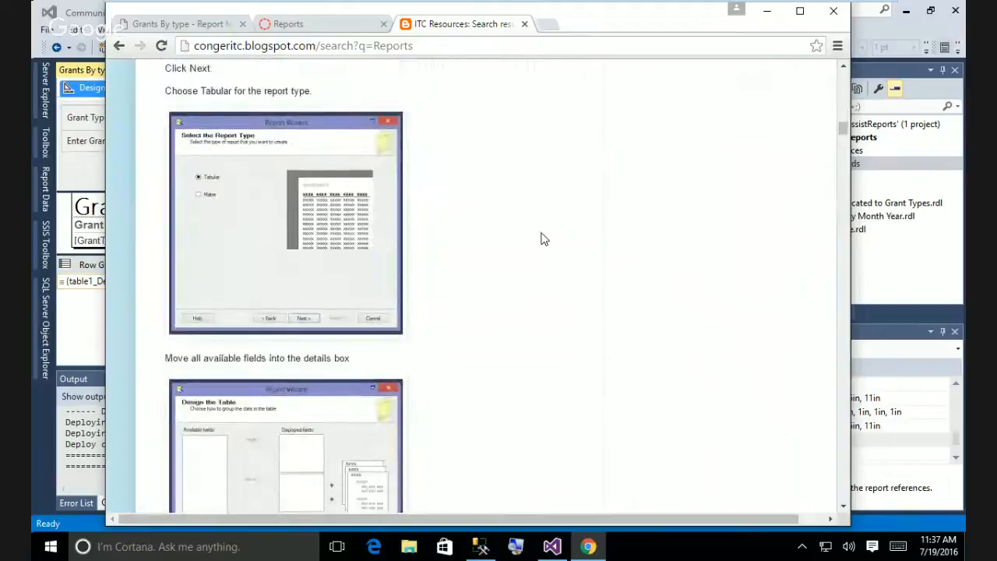
{"action": "scroll", "coordinate": [543, 239], "scroll_direction": "down", "scroll_amount": 15}
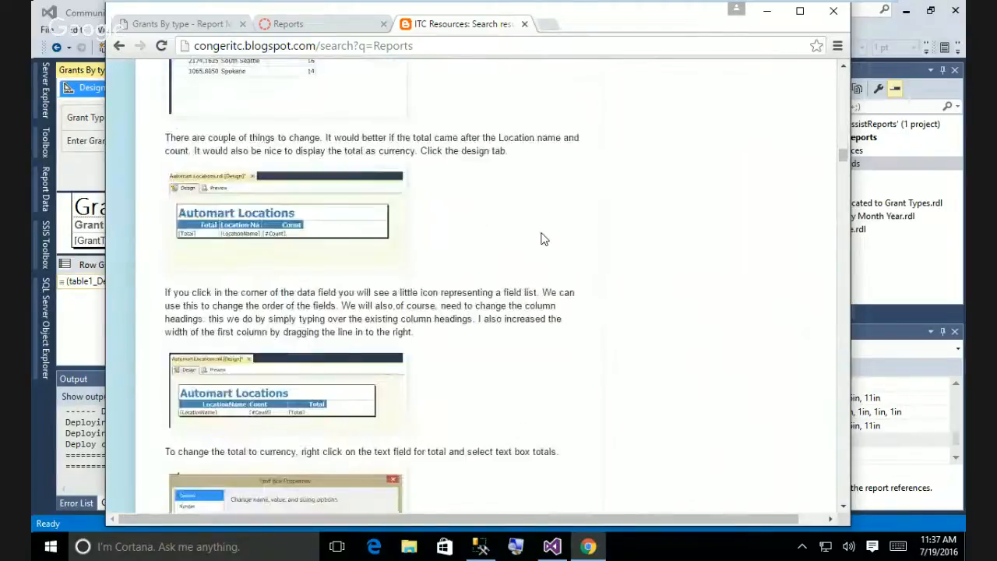
{"action": "scroll", "coordinate": [543, 239], "scroll_direction": "up", "scroll_amount": 2}
{"action": "scroll", "coordinate": [543, 239], "scroll_direction": "down", "scroll_amount": 10}
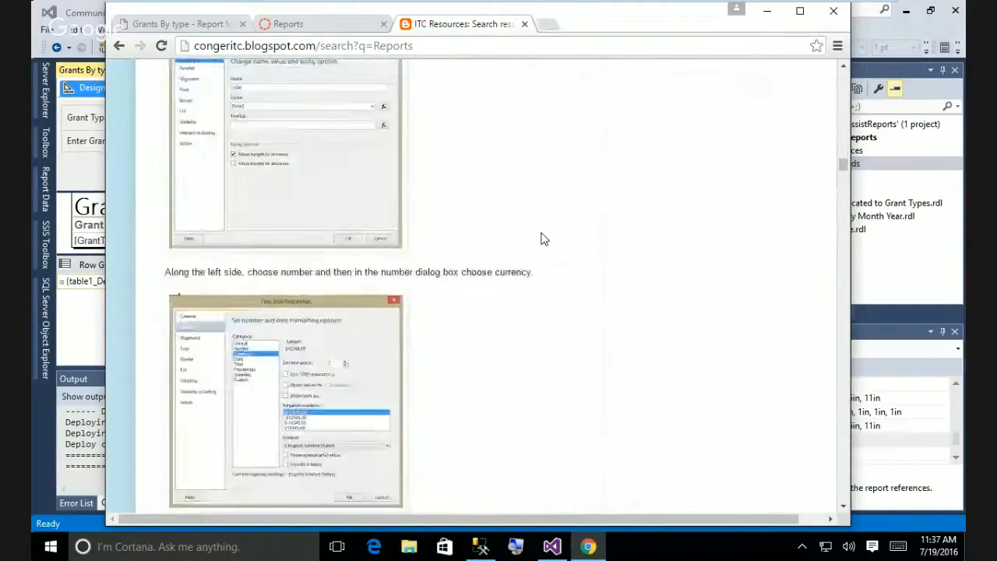
{"action": "scroll", "coordinate": [543, 238], "scroll_direction": "down", "scroll_amount": 15}
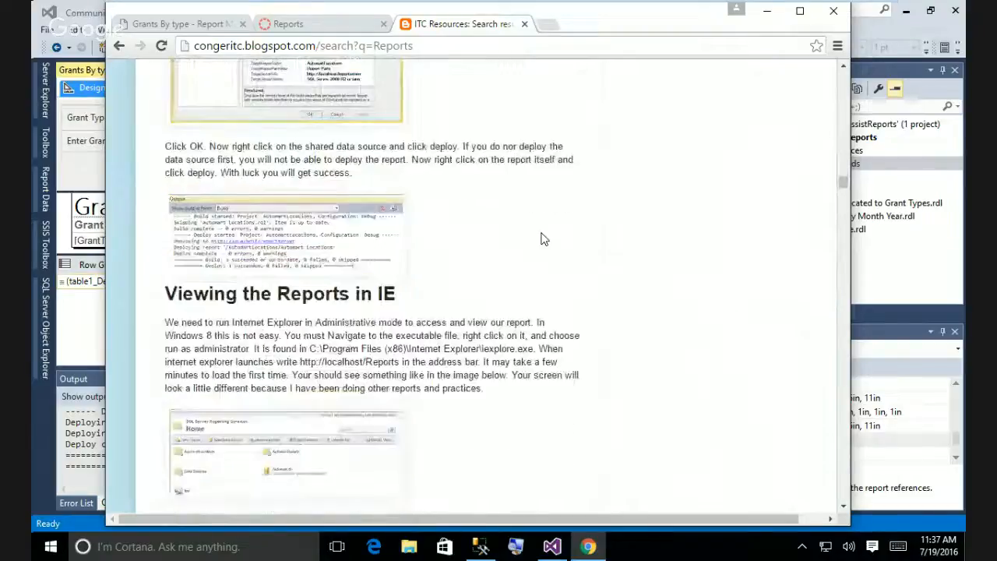
{"action": "scroll", "coordinate": [543, 239], "scroll_direction": "down", "scroll_amount": 5}
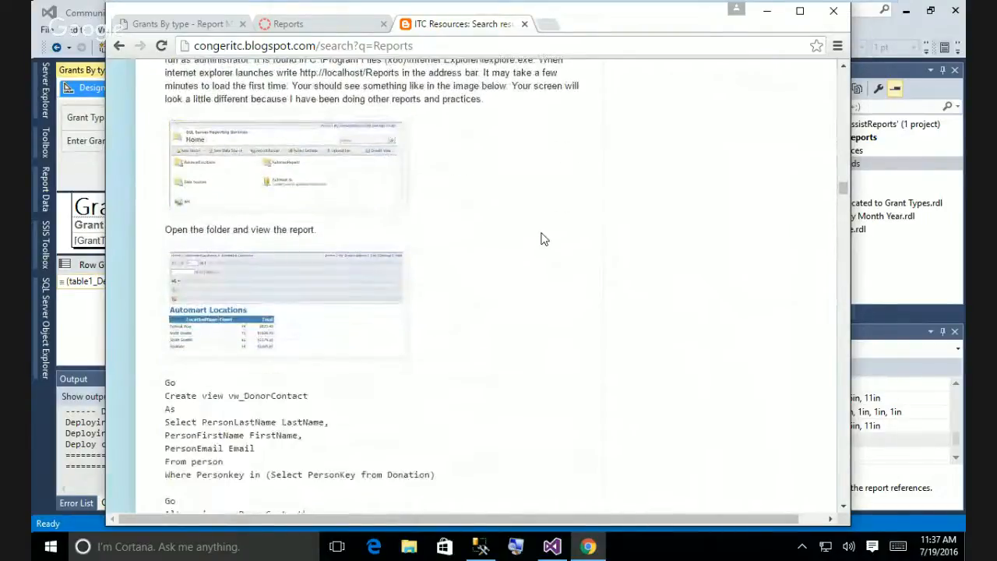
Scroll back to the top and select the search results URL in the address bar.
{"action": "scroll", "coordinate": [543, 239], "scroll_direction": "up", "scroll_amount": 4}
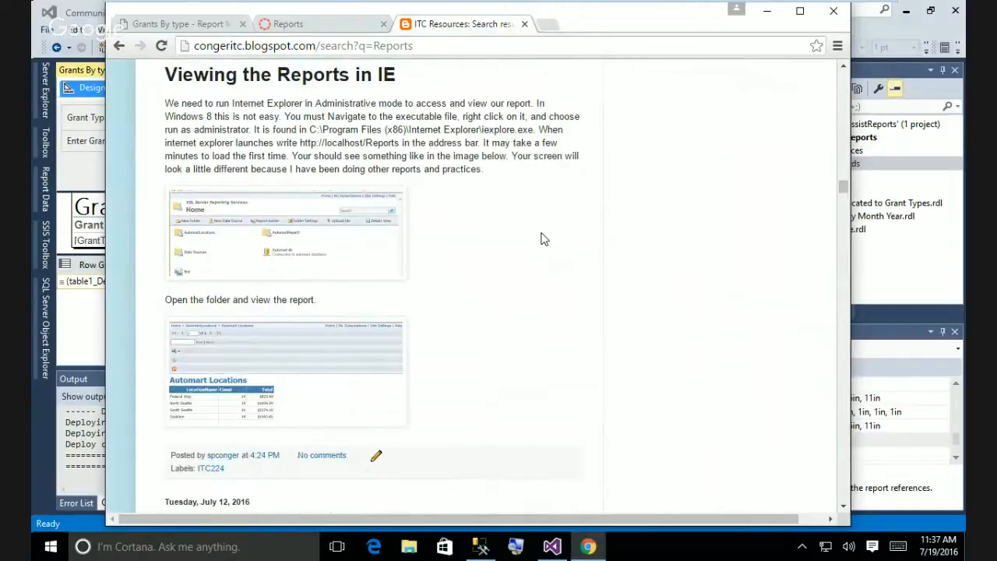
{"action": "scroll", "coordinate": [543, 239], "scroll_direction": "up", "scroll_amount": 10}
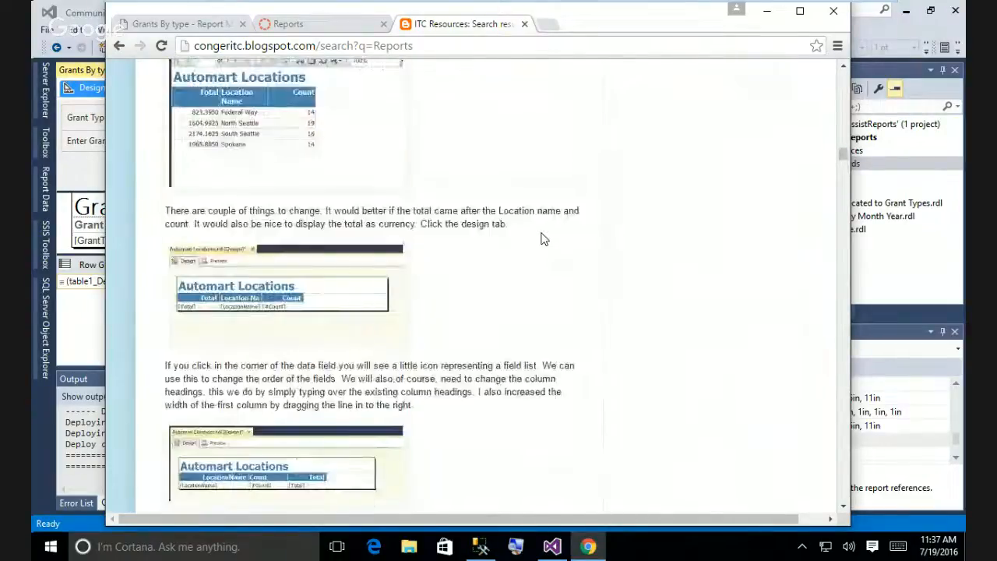
{"action": "scroll", "coordinate": [543, 238], "scroll_direction": "up", "scroll_amount": 10}
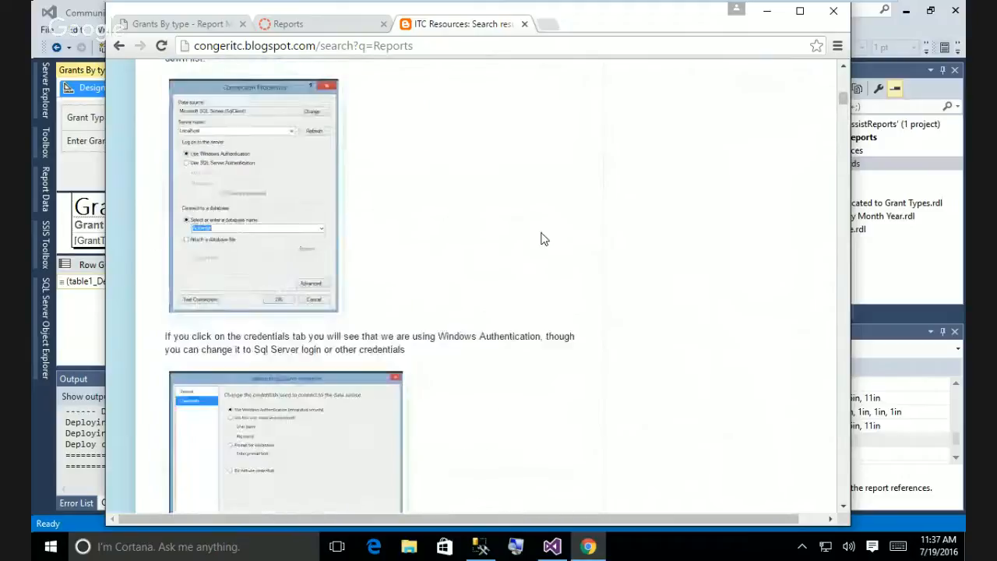
{"action": "scroll", "coordinate": [543, 238], "scroll_direction": "up", "scroll_amount": 10}
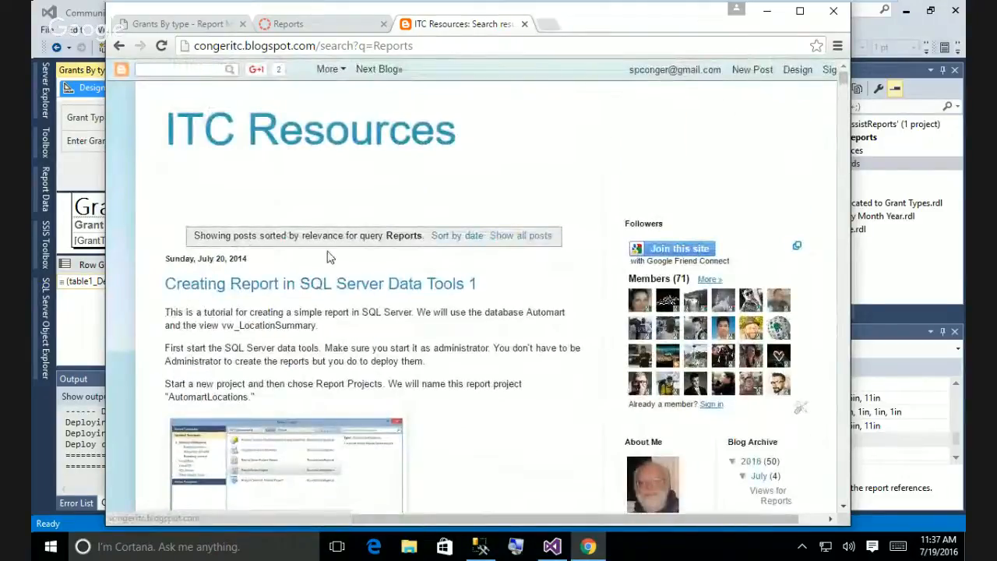
{"action": "left_click", "coordinate": [431, 45]}
{"action": "key", "text": "ctrl+c"}
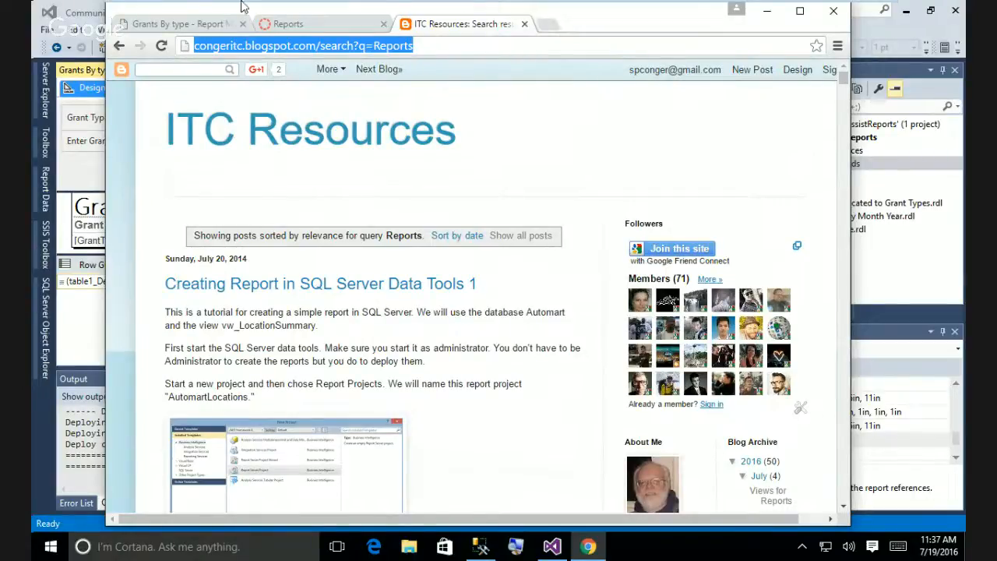
Edit the Canvas Reports assignment, adding a closing sentence about a blog link showing the steps.
{"action": "left_click", "coordinate": [304, 26]}
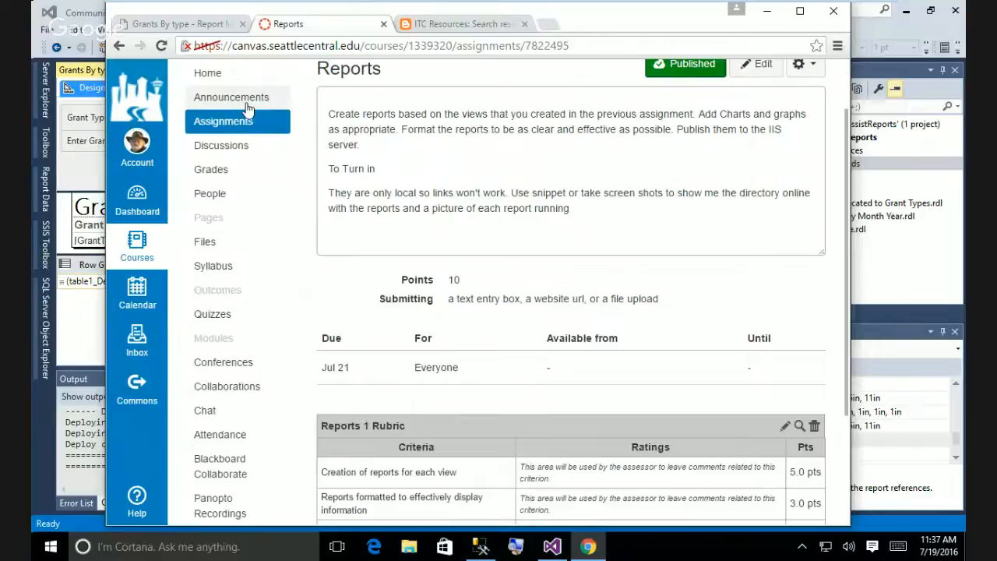
{"action": "scroll", "coordinate": [751, 132], "scroll_direction": "up", "scroll_amount": 1}
{"action": "scroll", "coordinate": [751, 132], "scroll_direction": "up", "scroll_amount": 1}
{"action": "left_click", "coordinate": [757, 136]}
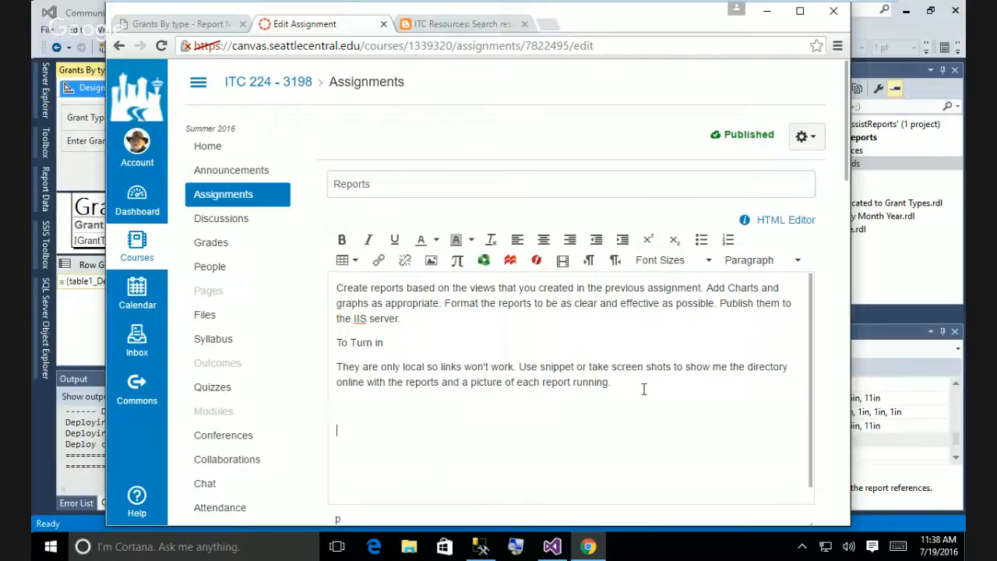
{"action": "type", "text": ".be"}
{"action": "key", "text": "BackSpace"}
{"action": "key", "text": "BackSpace"}
{"action": "type", "text": "Here is a link to the bl"}
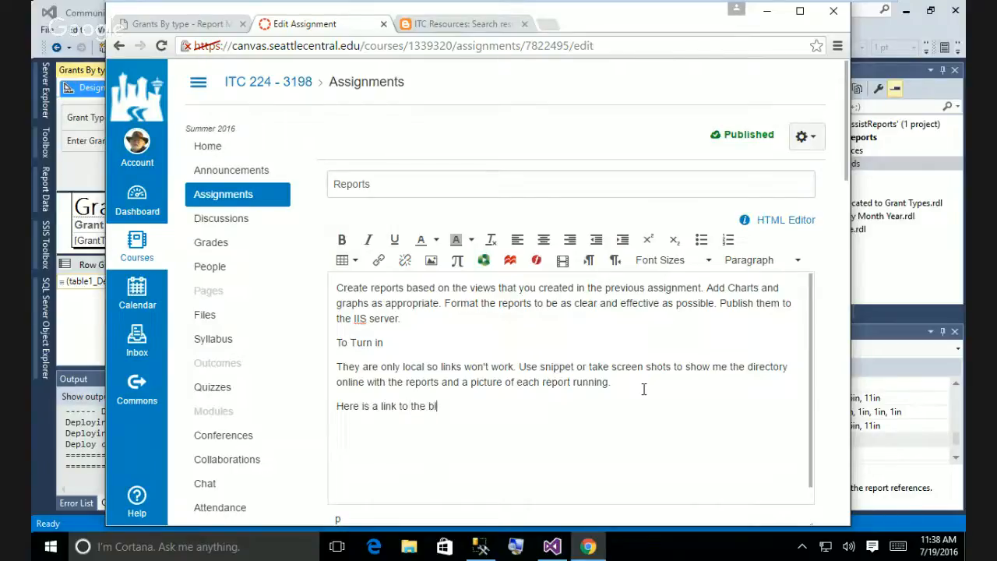
{"action": "type", "text": "og"}
{"action": "key", "text": "BackSpace"}
{"action": "key", "text": "BackSpace"}
{"action": "key", "text": "BackSpace"}
{"action": "key", "text": "BackSpace"}
{"action": "key", "text": "BackSpace"}
{"action": "key", "text": "BackSpace"}
{"action": "key", "text": "BackSpace"}
{"action": "key", "text": "BackSpace"}
{"action": "type", "text": "blog showing the steps"}
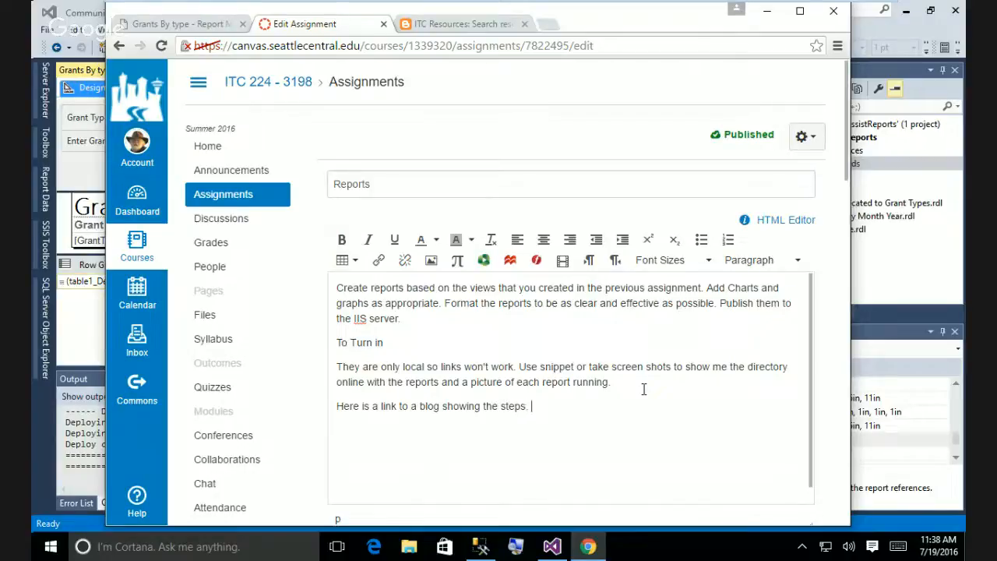
{"action": "type", "text": "."}
Paste the blog search URL and make it a hyperlink to that same address.
{"action": "key", "text": "ctrl+v"}
{"action": "left_click_drag", "start_coordinate": [755, 406], "coordinate": [531, 407]}
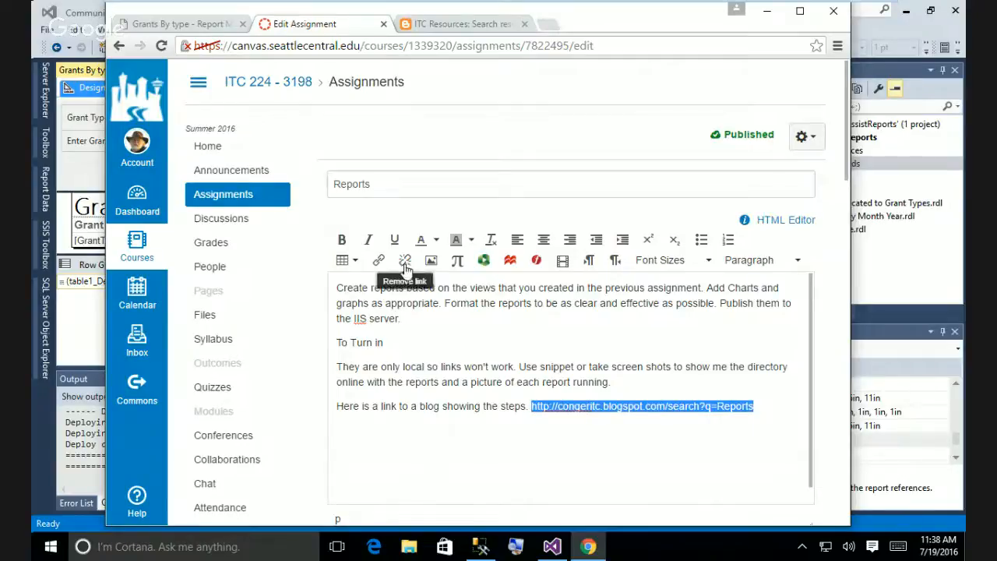
{"action": "left_click", "coordinate": [379, 263]}
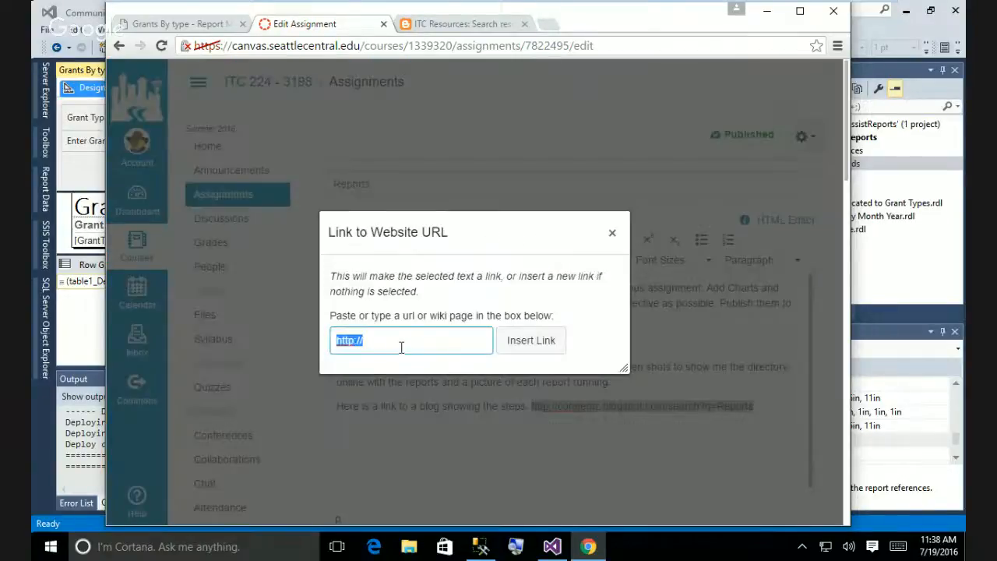
{"action": "key", "text": "ctrl+v"}
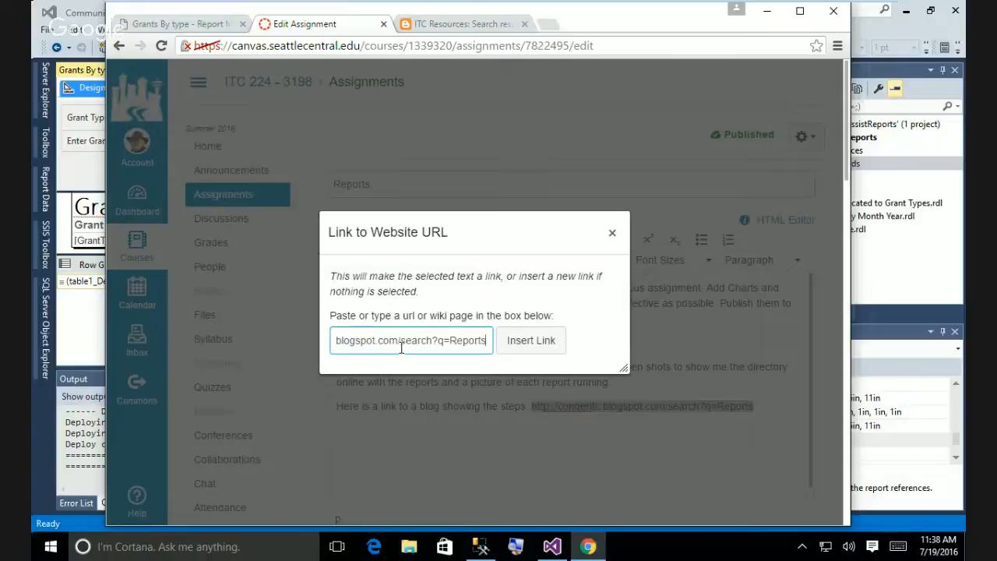
{"action": "left_click", "coordinate": [532, 340]}
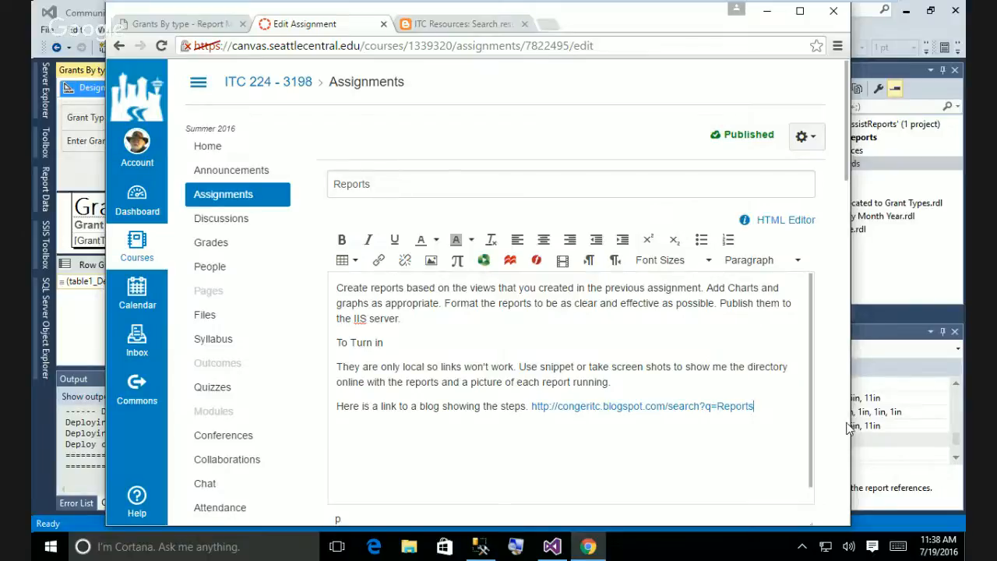
{"action": "scroll", "coordinate": [631, 333], "scroll_direction": "down", "scroll_amount": 5}
{"action": "scroll", "coordinate": [754, 374], "scroll_direction": "down", "scroll_amount": 8}
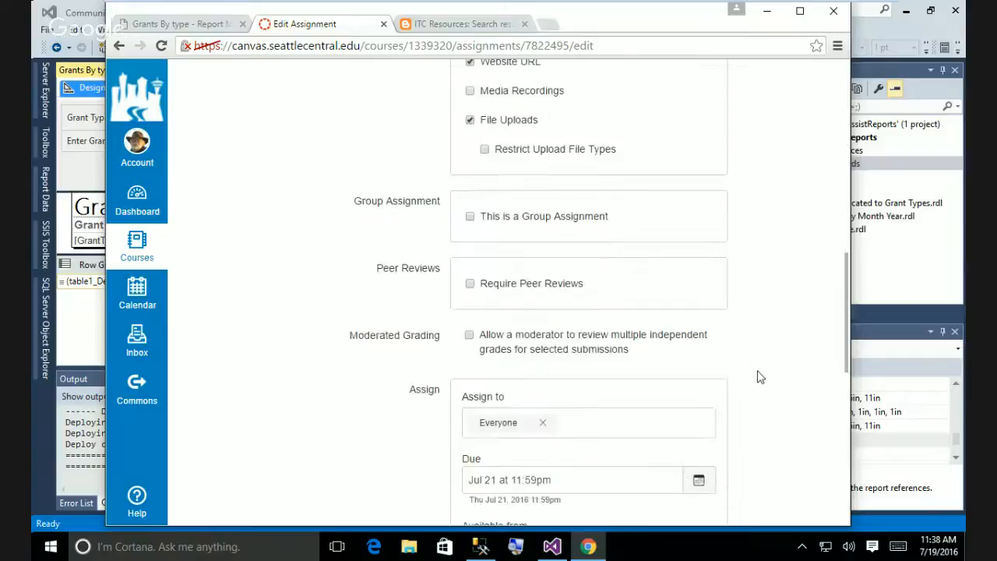
Save the edited Reports assignment.
{"action": "left_click", "coordinate": [796, 300]}
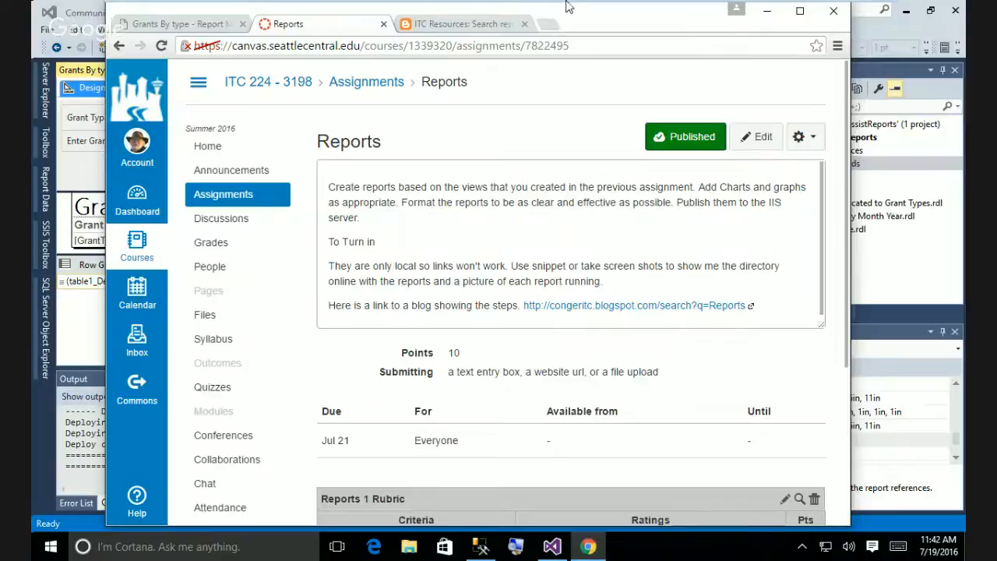
Review the linked ITC Resources blog tutorial page.
{"action": "left_click", "coordinate": [487, 24]}
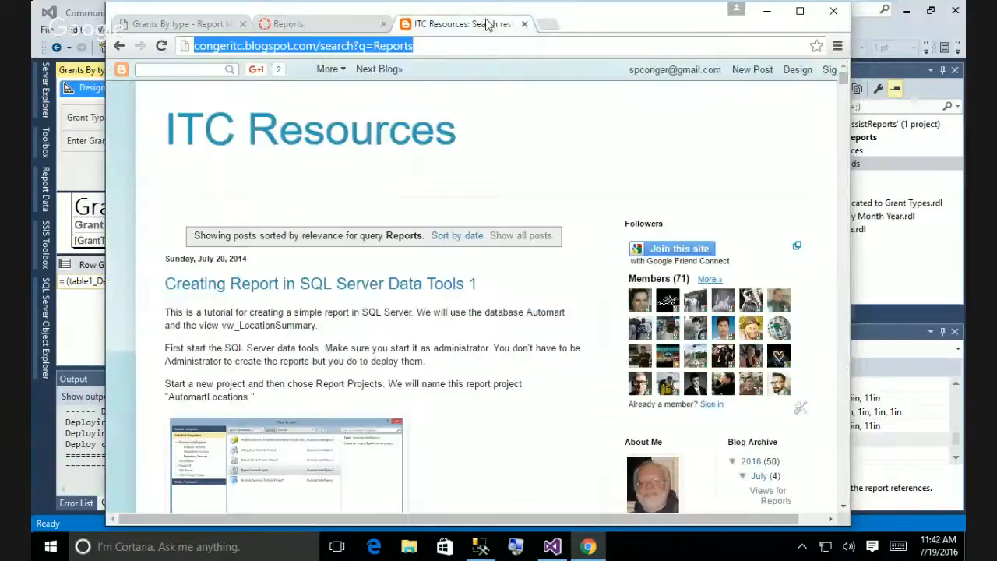
{"action": "scroll", "coordinate": [564, 259], "scroll_direction": "down", "scroll_amount": 15}
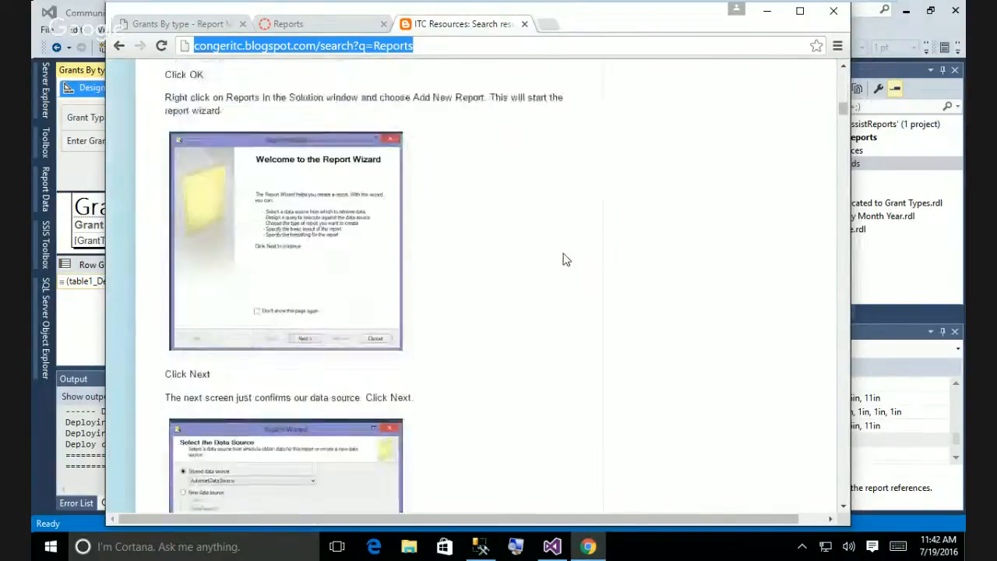
{"action": "scroll", "coordinate": [564, 259], "scroll_direction": "down", "scroll_amount": 20}
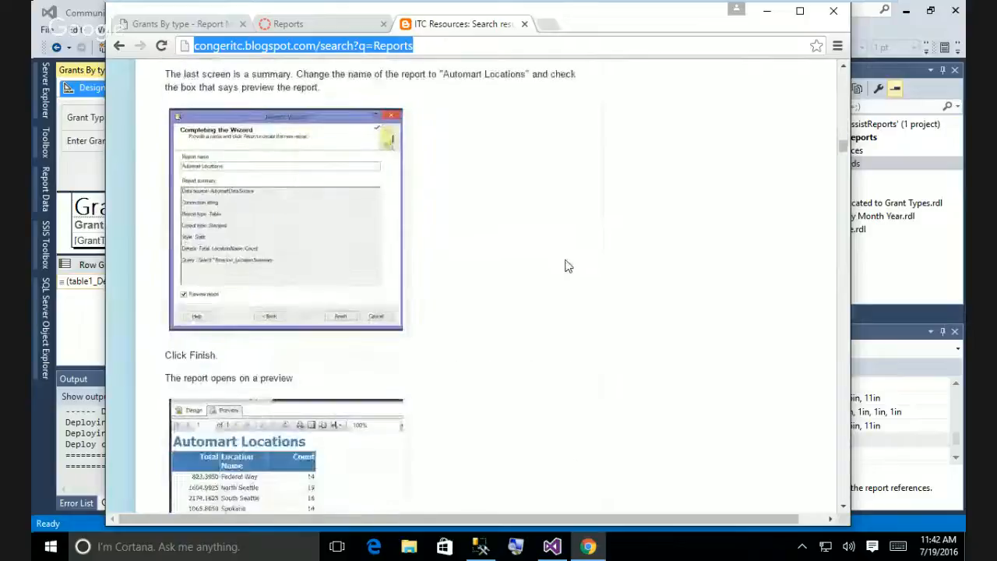
{"action": "scroll", "coordinate": [567, 267], "scroll_direction": "down", "scroll_amount": 20}
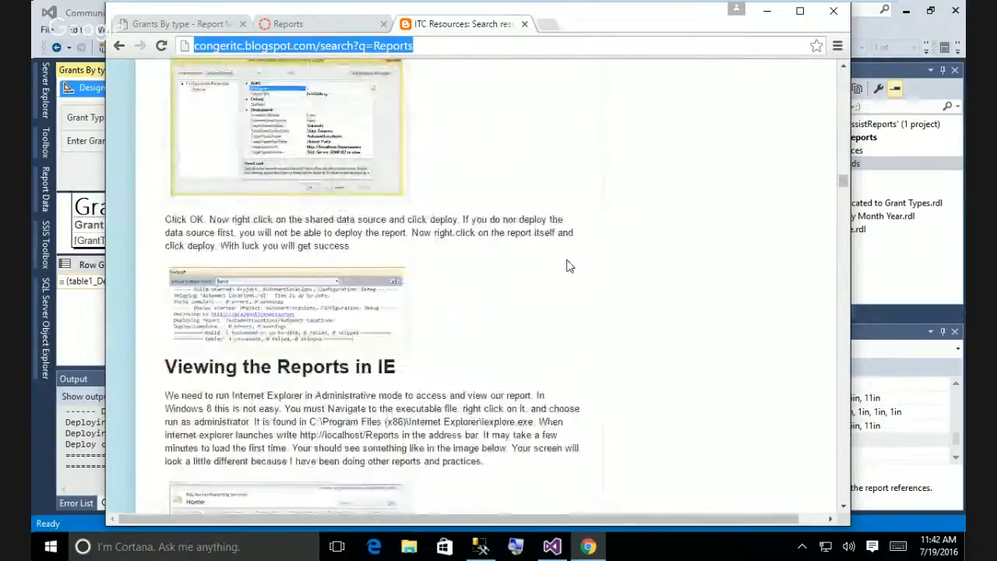
{"action": "scroll", "coordinate": [567, 267], "scroll_direction": "down", "scroll_amount": 20}
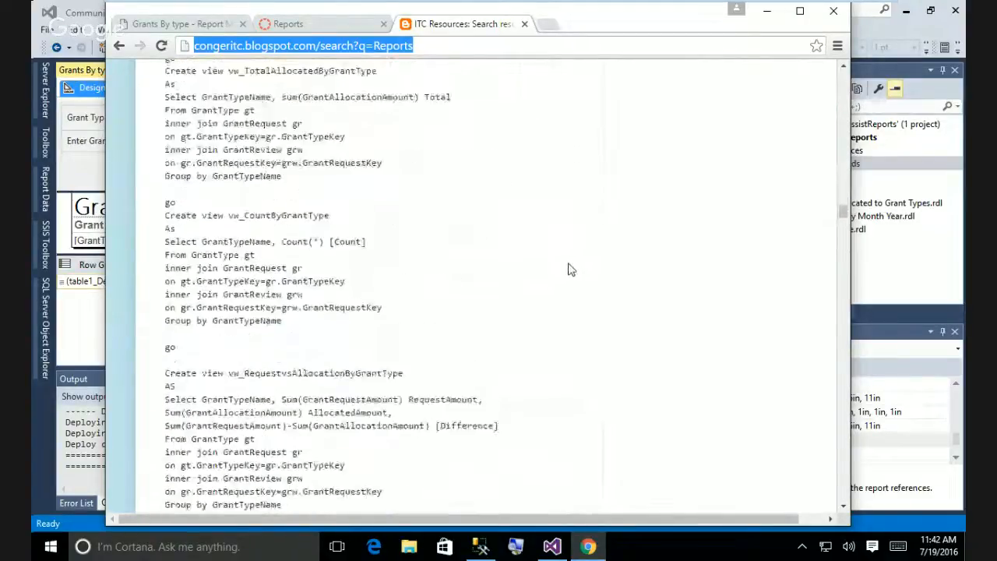
{"action": "scroll", "coordinate": [569, 269], "scroll_direction": "up", "scroll_amount": 20}
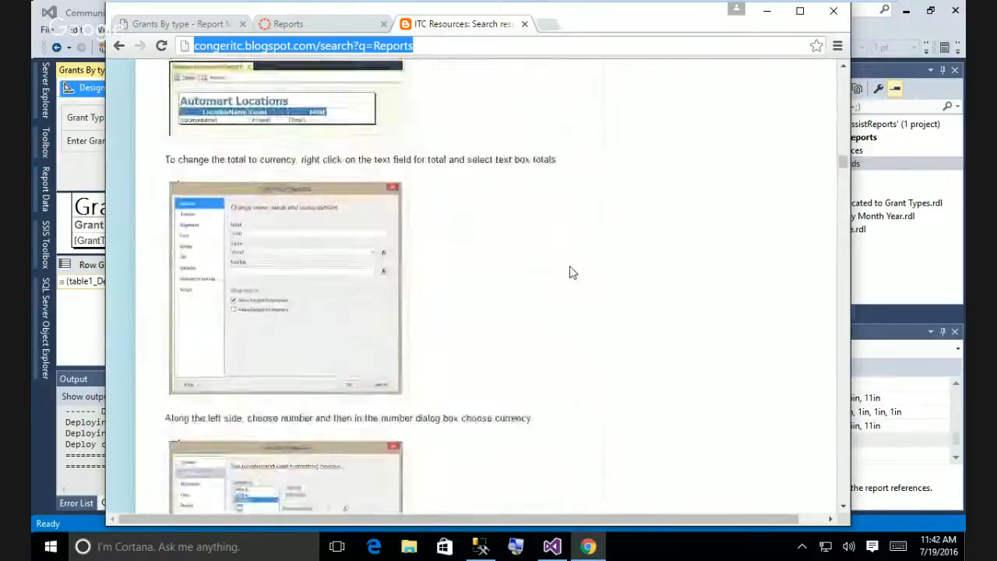
{"action": "scroll", "coordinate": [573, 273], "scroll_direction": "up", "scroll_amount": 20}
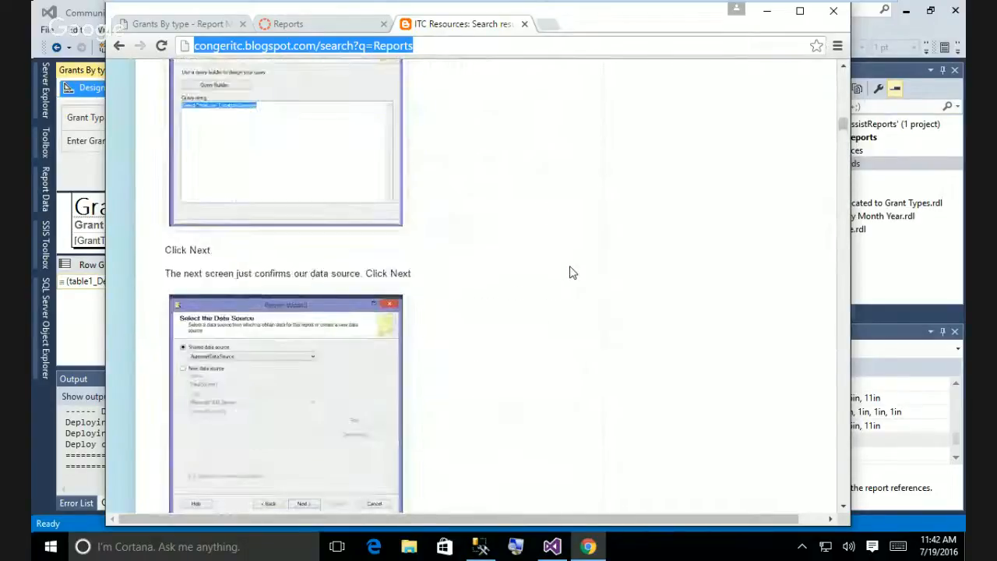
{"action": "scroll", "coordinate": [571, 273], "scroll_direction": "up", "scroll_amount": 4}
Check the saved Reports assignment and its rubric, then minimize Chrome.
{"action": "left_click", "coordinate": [289, 23]}
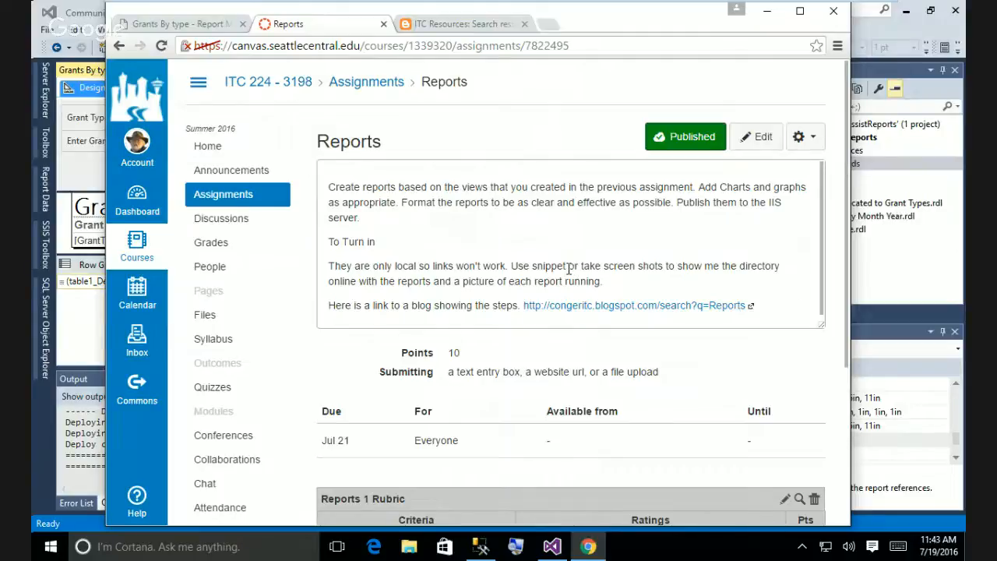
{"action": "scroll", "coordinate": [568, 269], "scroll_direction": "down", "scroll_amount": 1}
{"action": "scroll", "coordinate": [569, 268], "scroll_direction": "down", "scroll_amount": 1}
{"action": "scroll", "coordinate": [515, 263], "scroll_direction": "up", "scroll_amount": 1}
{"action": "scroll", "coordinate": [512, 261], "scroll_direction": "down", "scroll_amount": 3}
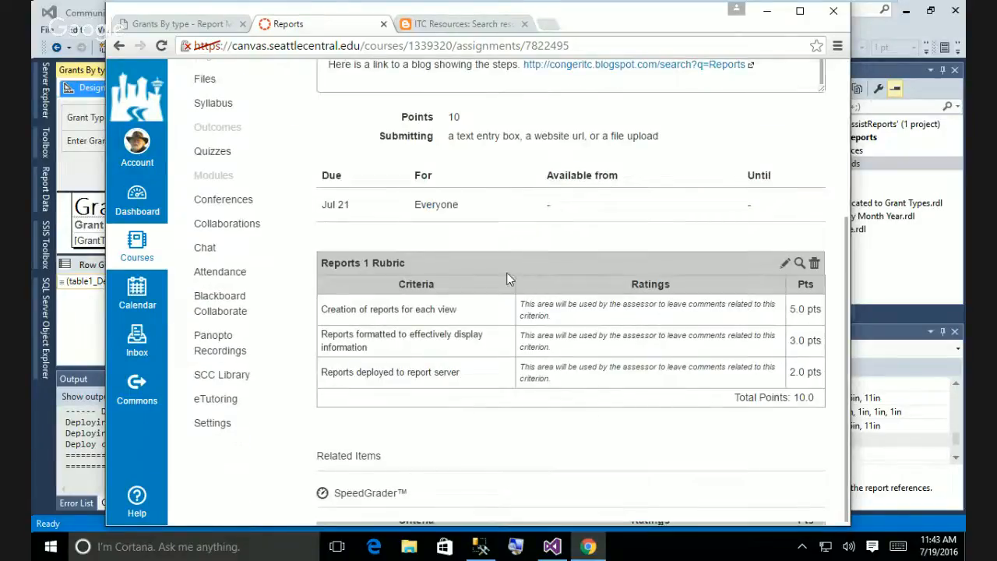
{"action": "scroll", "coordinate": [507, 278], "scroll_direction": "up", "scroll_amount": 3}
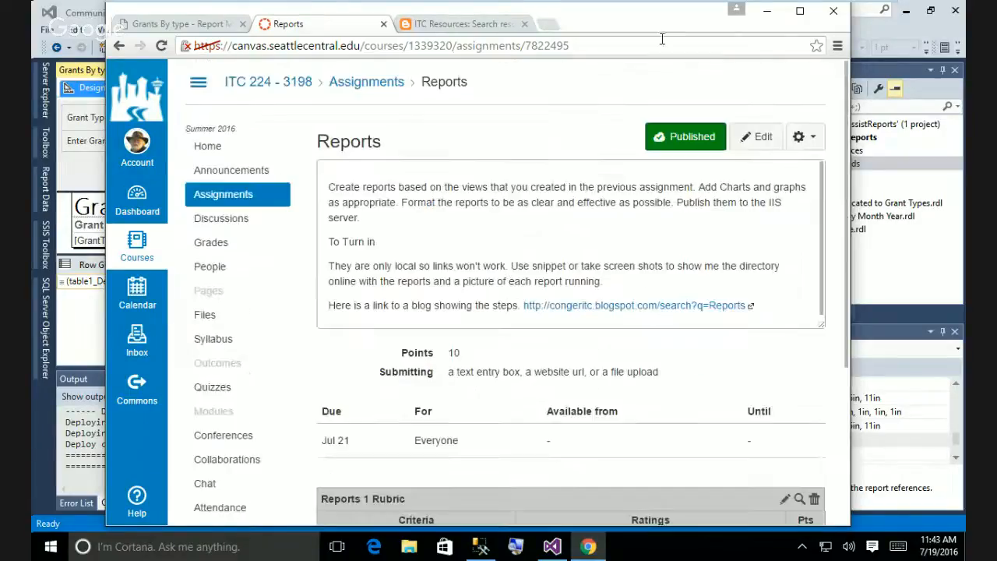
{"action": "left_click", "coordinate": [768, 12]}
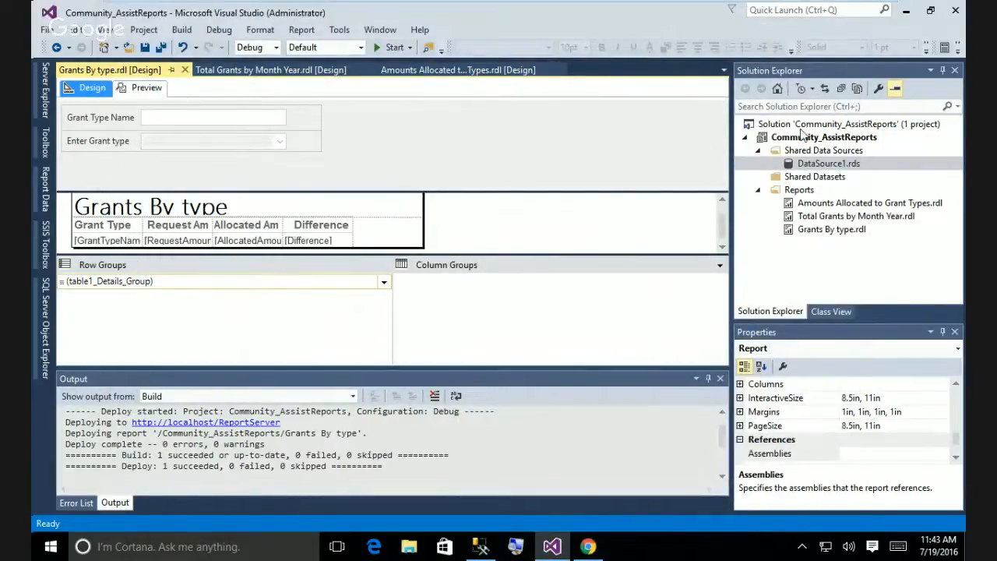
Minimize Visual Studio, leave VMware full screen, and stop the Hangouts broadcast.
{"action": "left_click", "coordinate": [906, 11]}
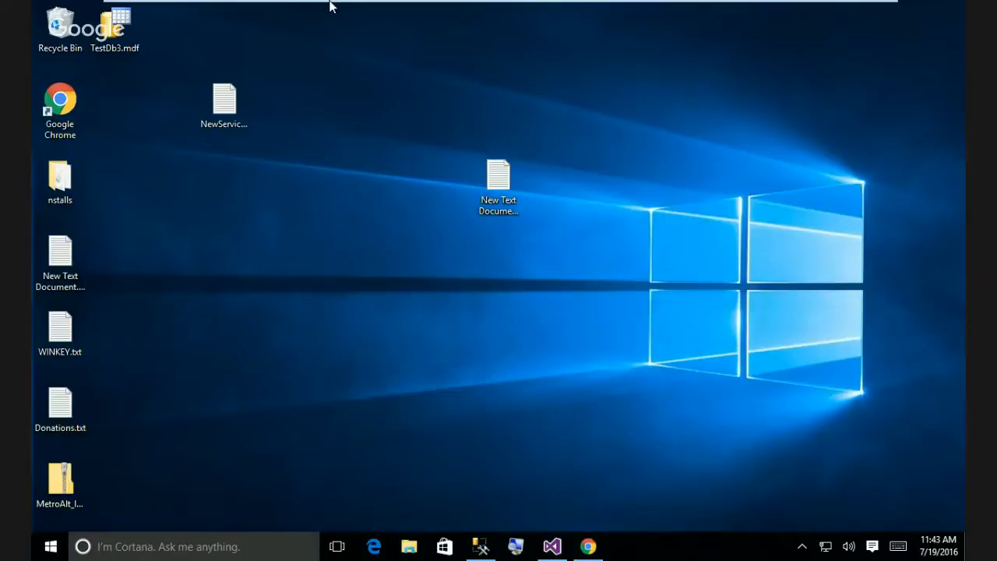
{"action": "mouse_move", "coordinate": [329, 4]}
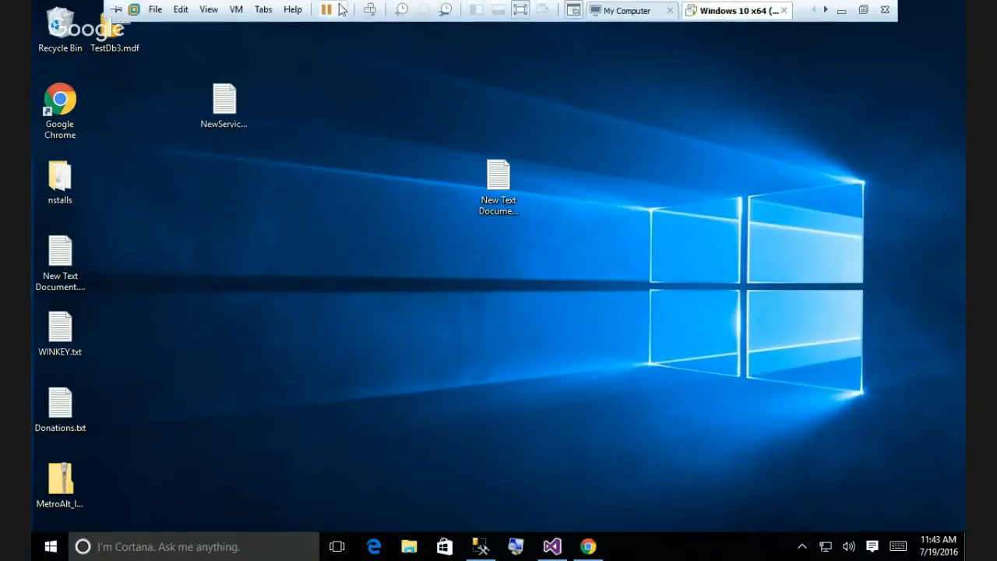
{"action": "left_click", "coordinate": [519, 11]}
{"action": "mouse_move", "coordinate": [551, 549]}
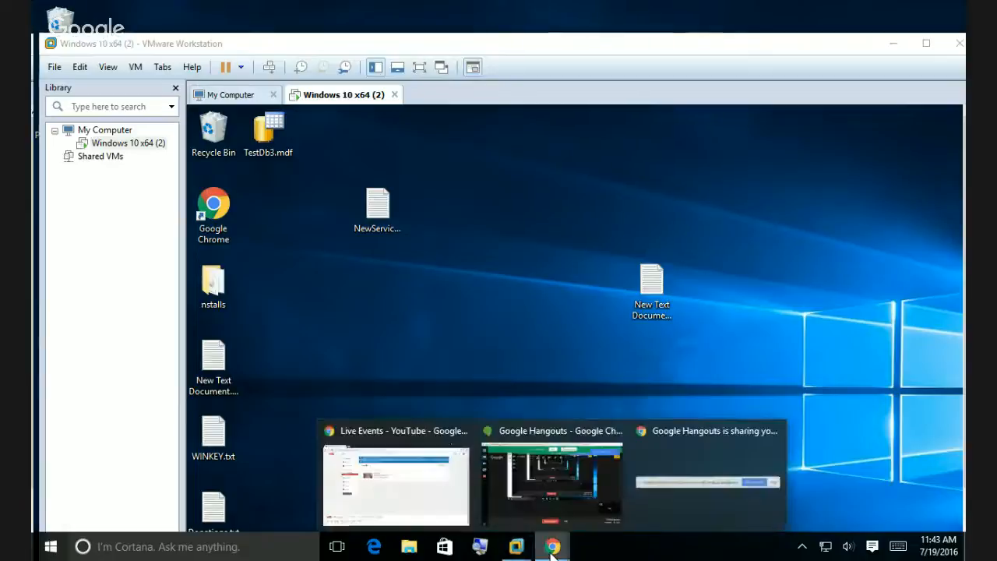
{"action": "left_click", "coordinate": [547, 481]}
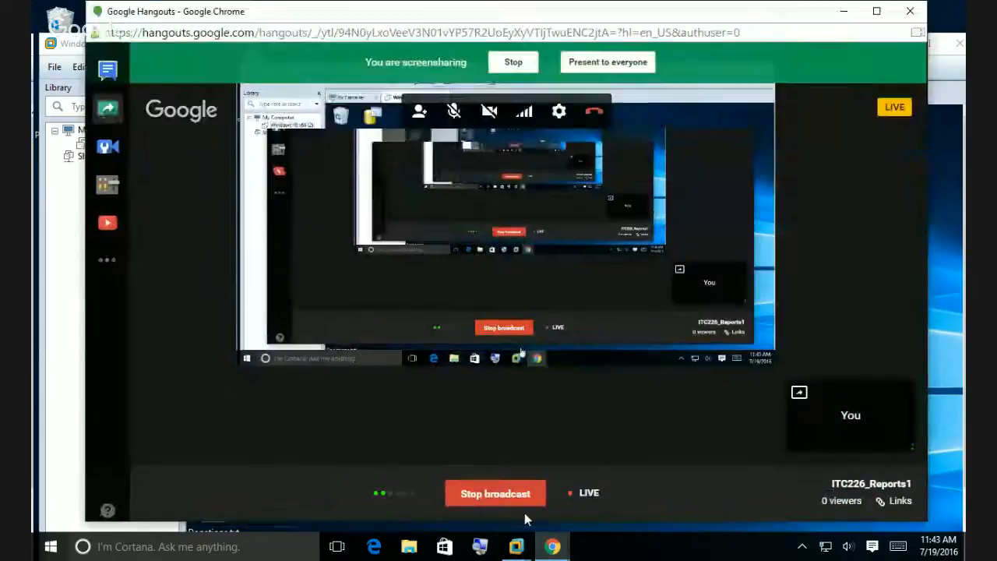
{"action": "left_click", "coordinate": [468, 493]}
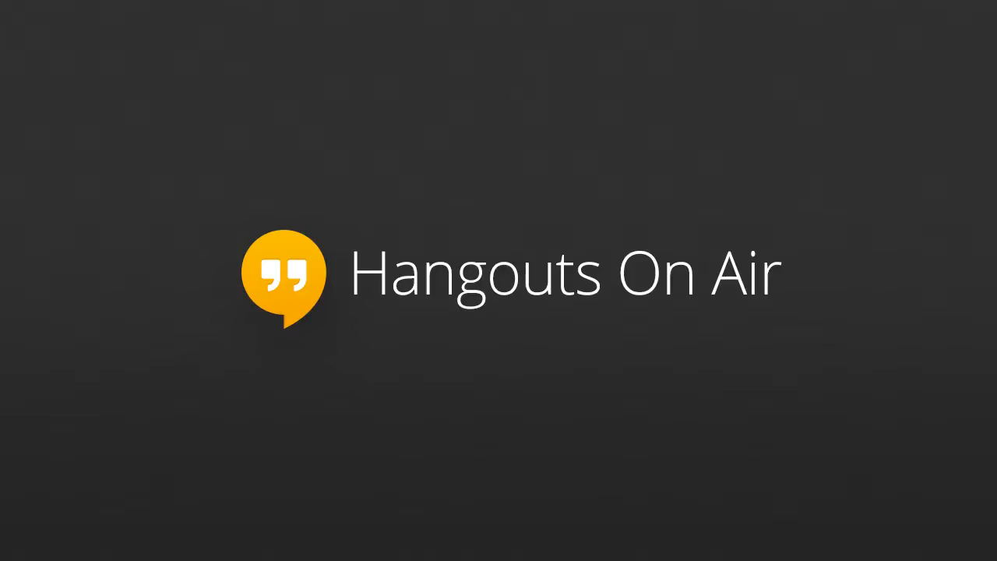